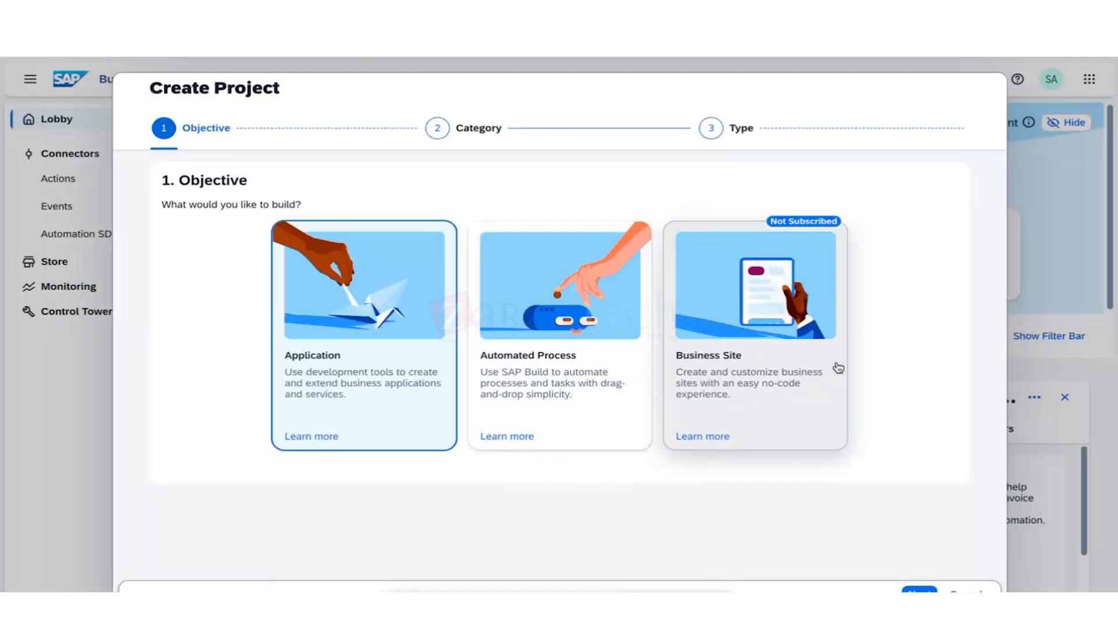
Choose an Application project of type Frontend > Web & Mobile Application.
click(338, 343)
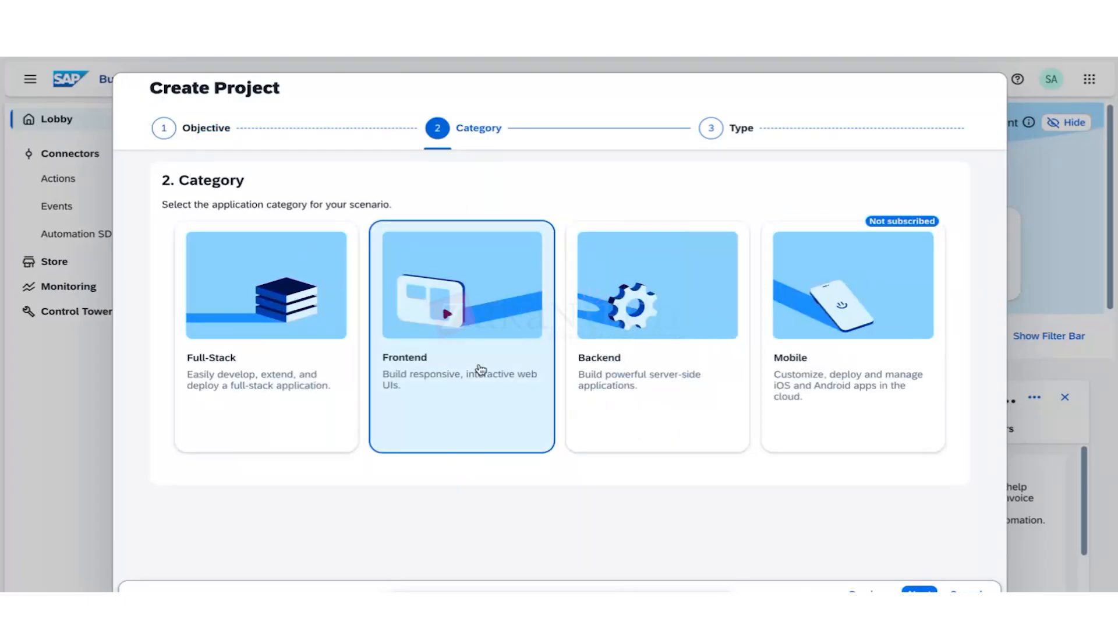
click(474, 295)
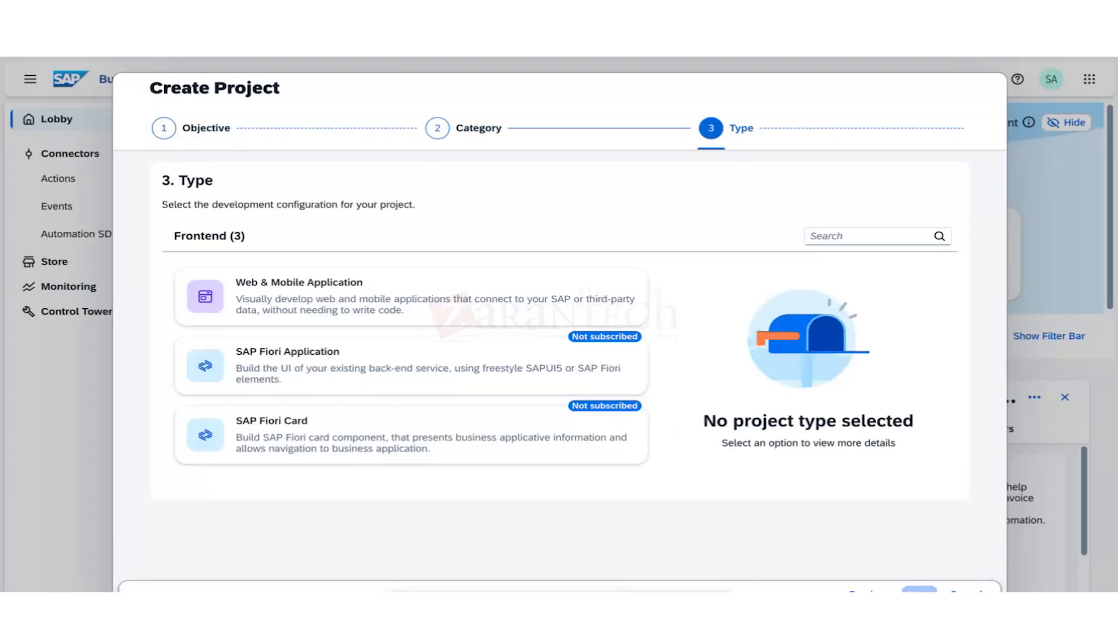
click(474, 316)
click(918, 590)
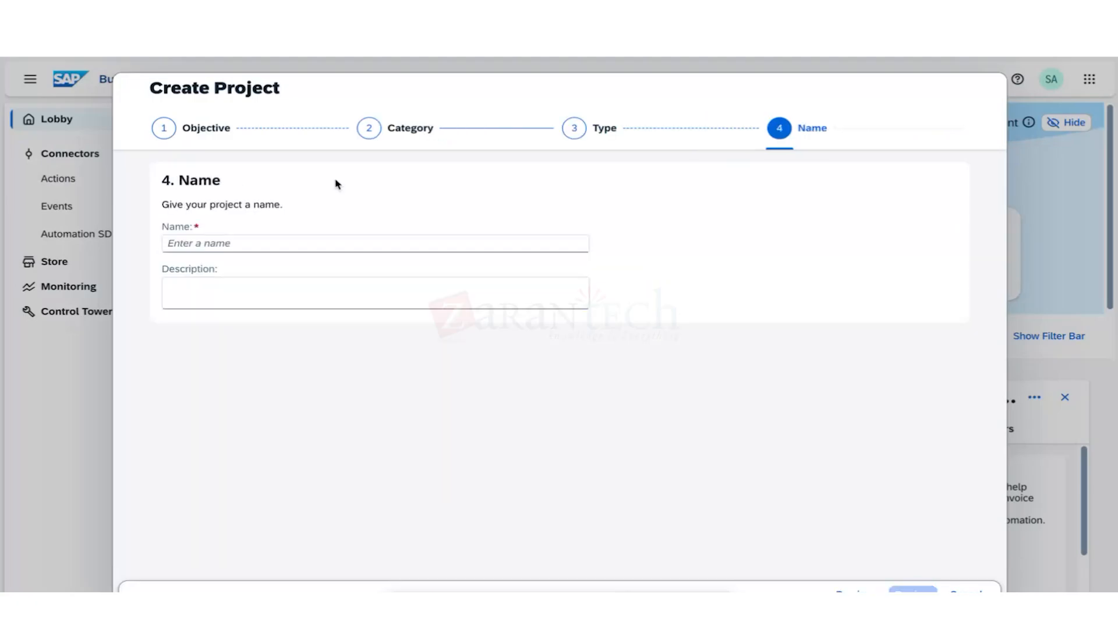
Name the project 'Ztest'.
click(238, 236)
text(k)
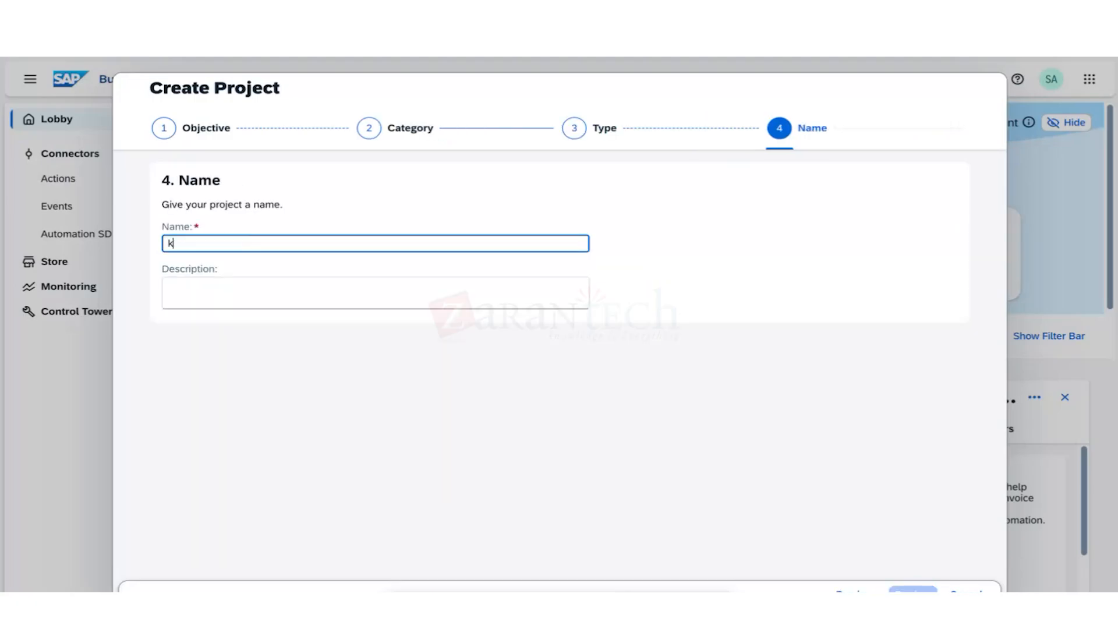
text(in)
key(BackSpace)
key(BackSpace)
key(BackSpace)
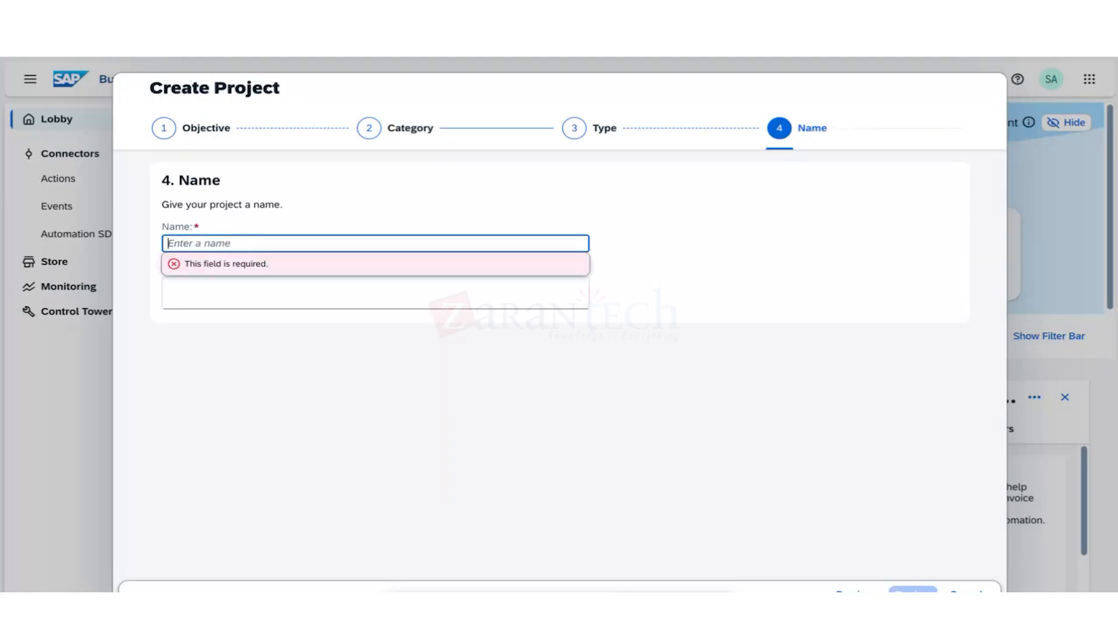
text(ki)
key(BackSpace)
text(k)
key(BackSpace)
text(Ztest)
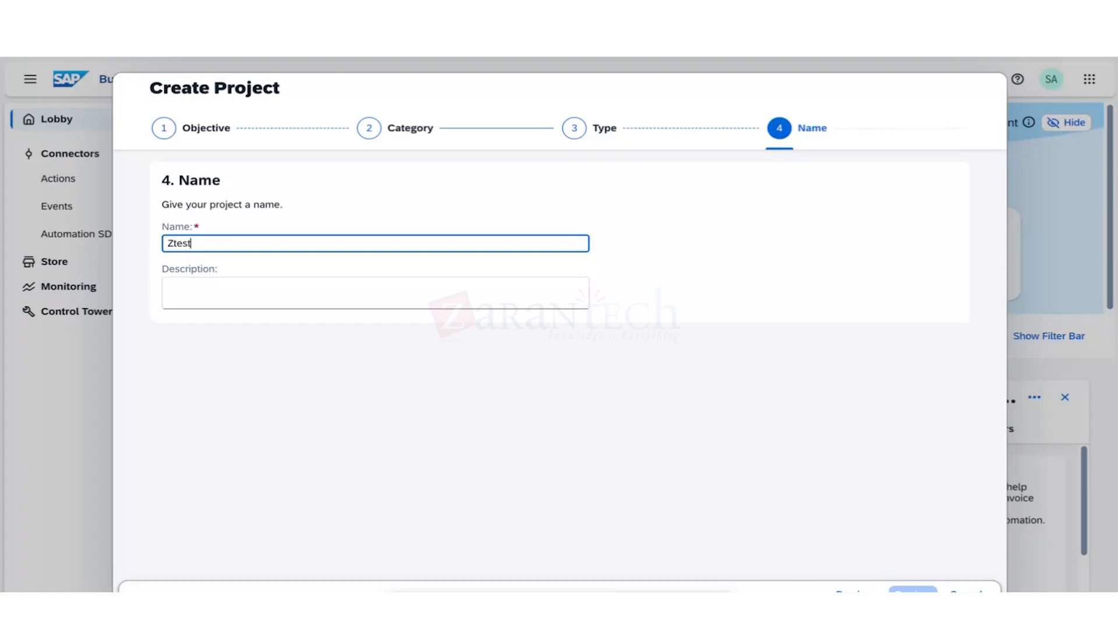
Copy 'Ztest' into the description, review the summary and create the project.
drag(210, 244, 155, 249)
key(ctrl+c)
click(212, 299)
key(ctrl+v)
click(913, 590)
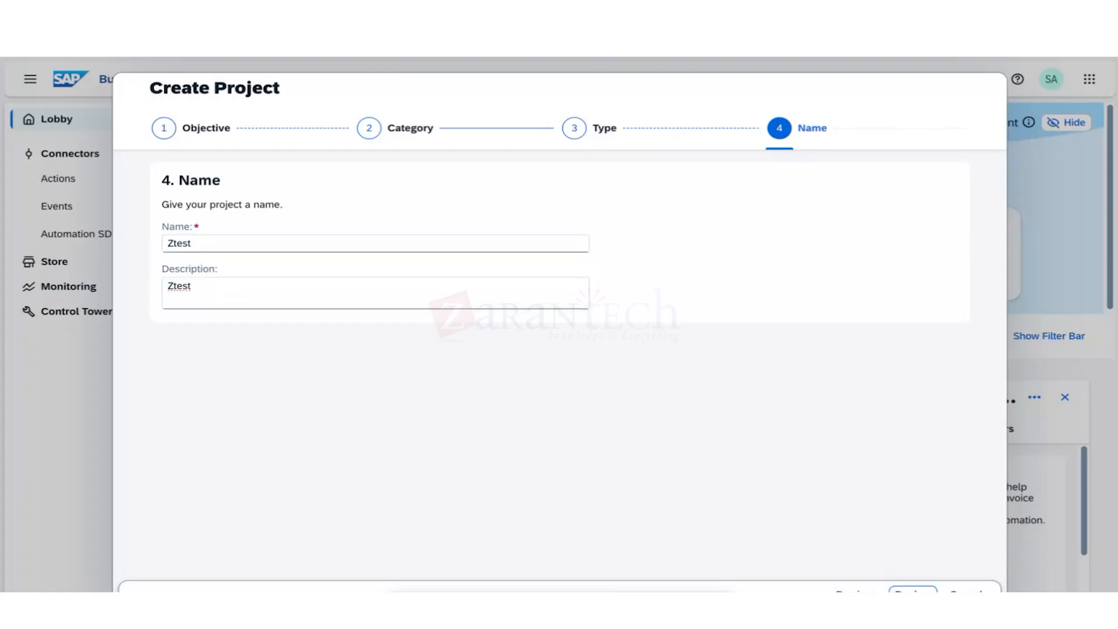
click(913, 589)
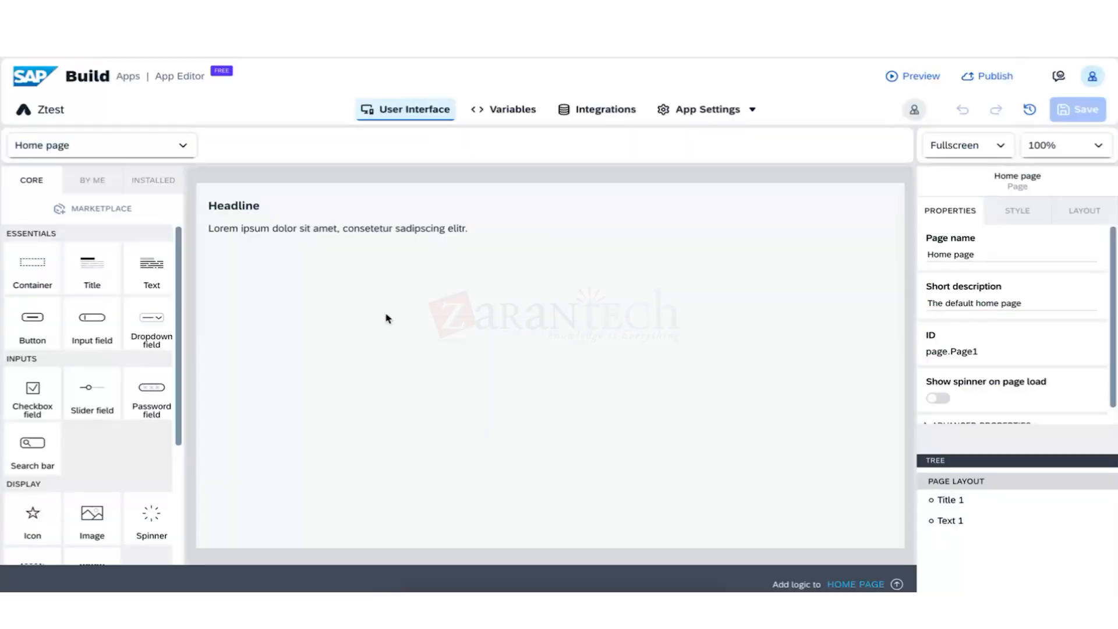
Try the S4HANA2023 BTP destination as Ztest's integration, then go back to Add Integration.
click(609, 109)
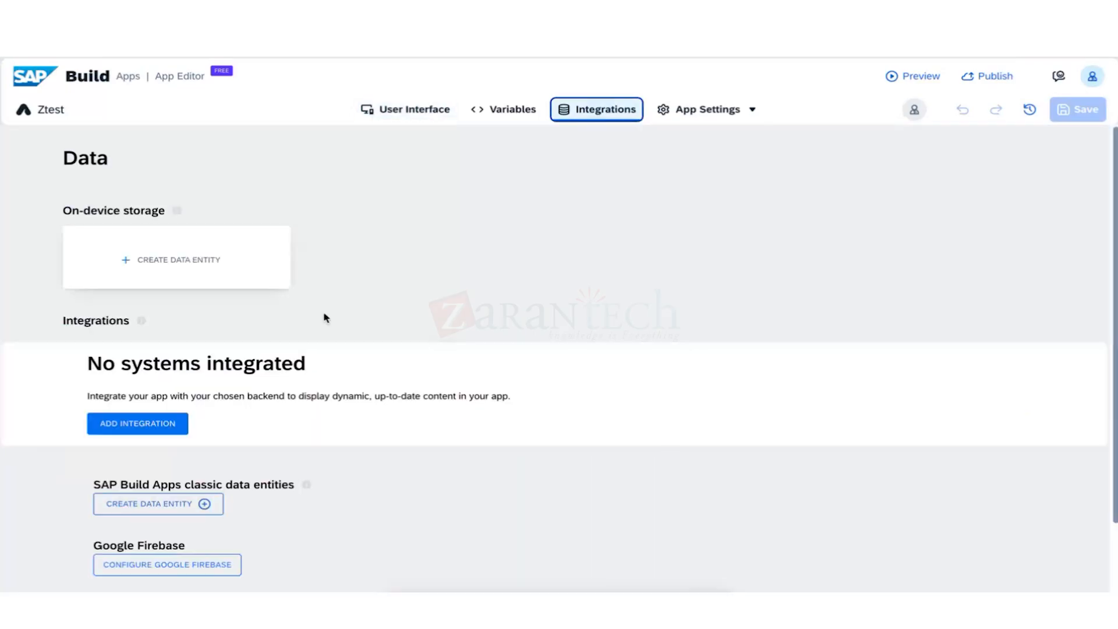
click(135, 429)
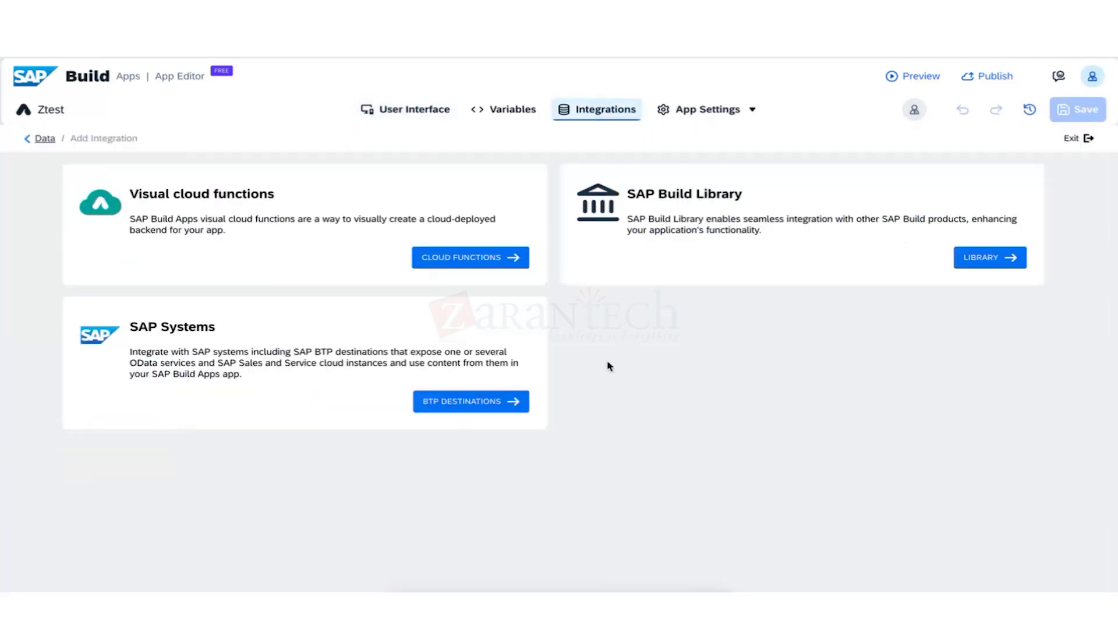
click(466, 408)
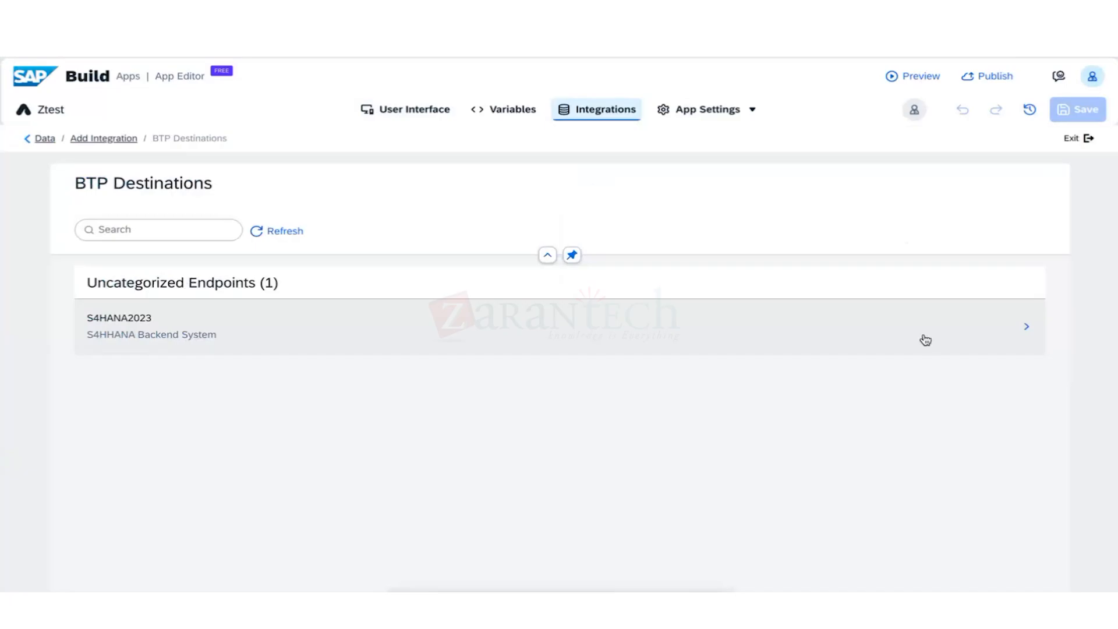
click(955, 336)
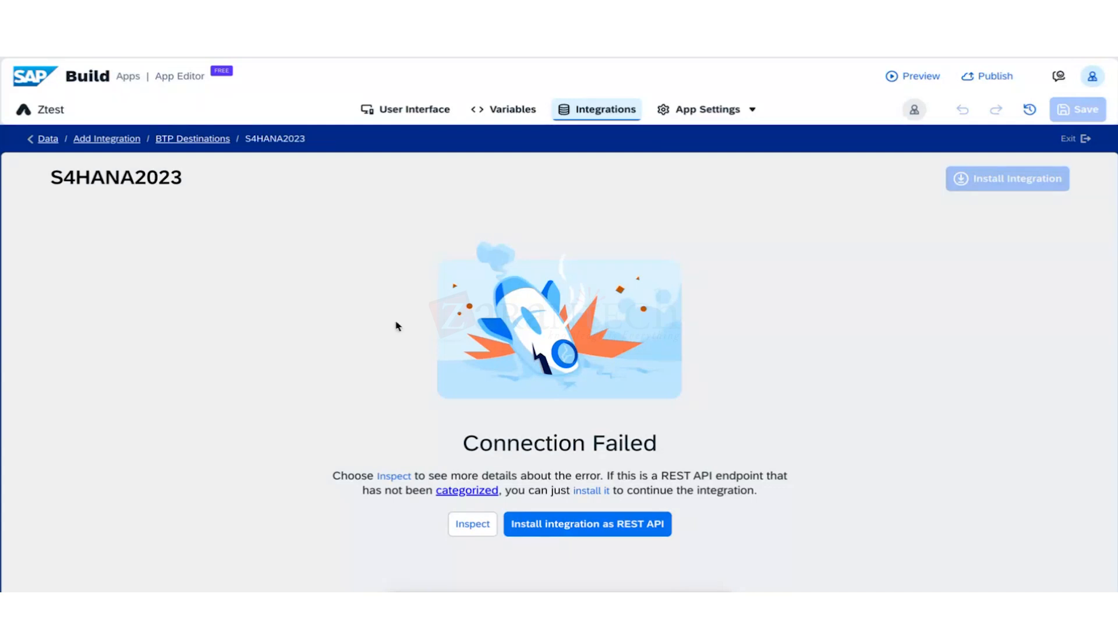
click(171, 140)
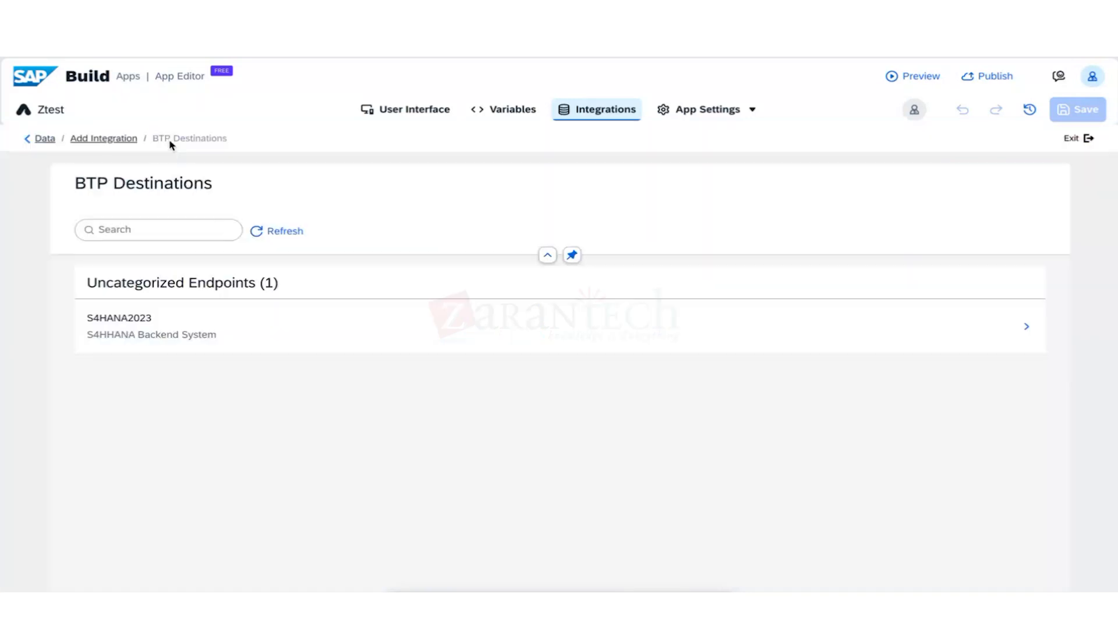
click(117, 140)
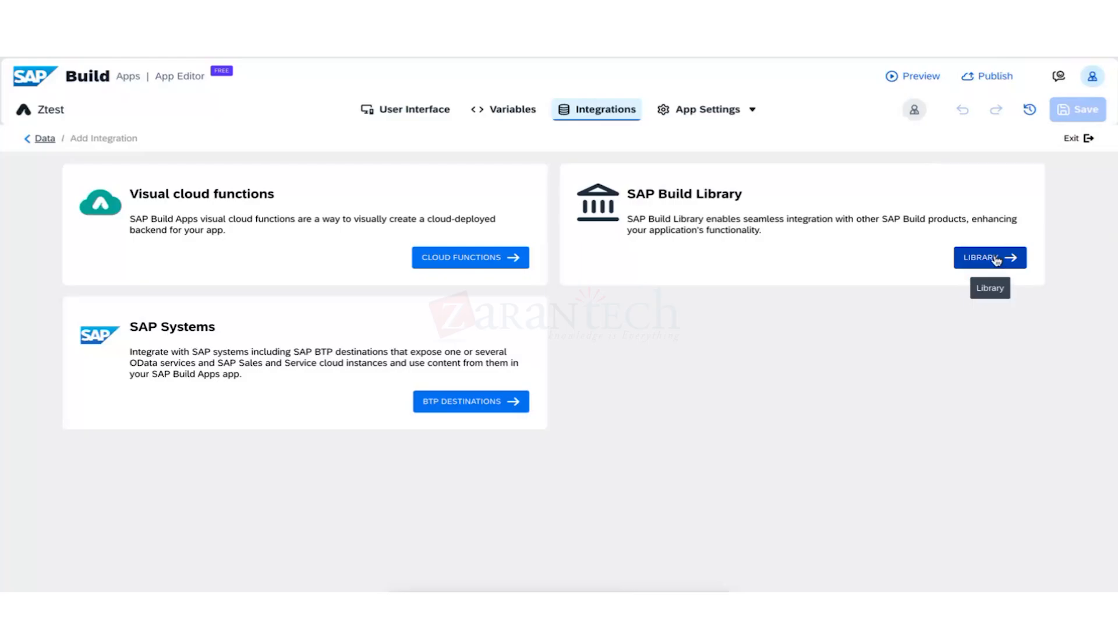
Scroll the SAP Build Library's Actions list, then view its empty Processes tab.
click(995, 258)
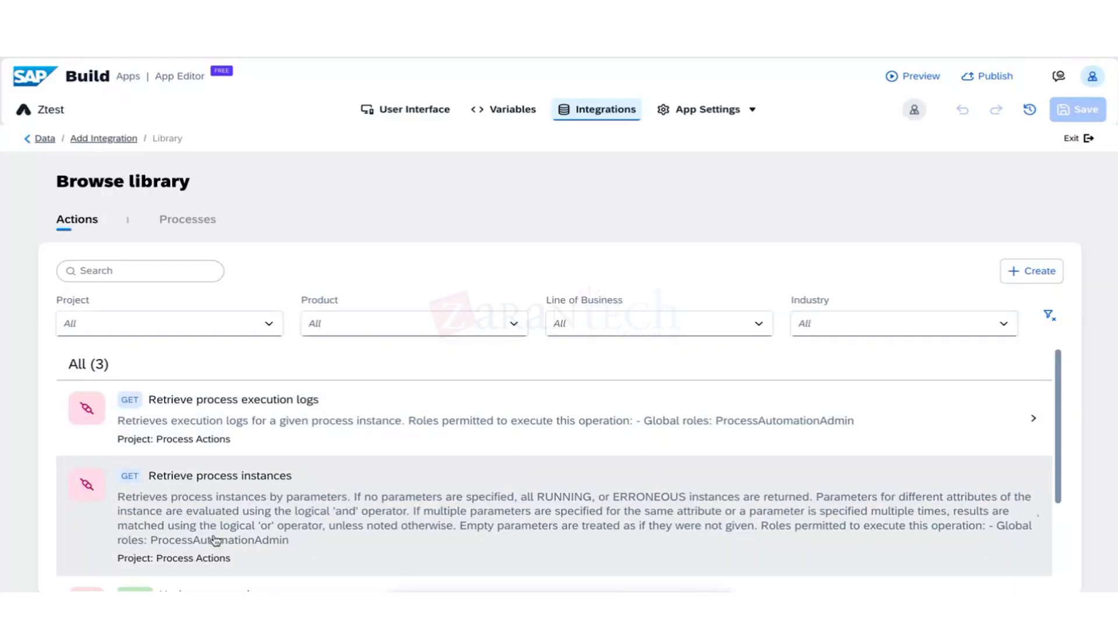
scroll(215, 541, down, 2)
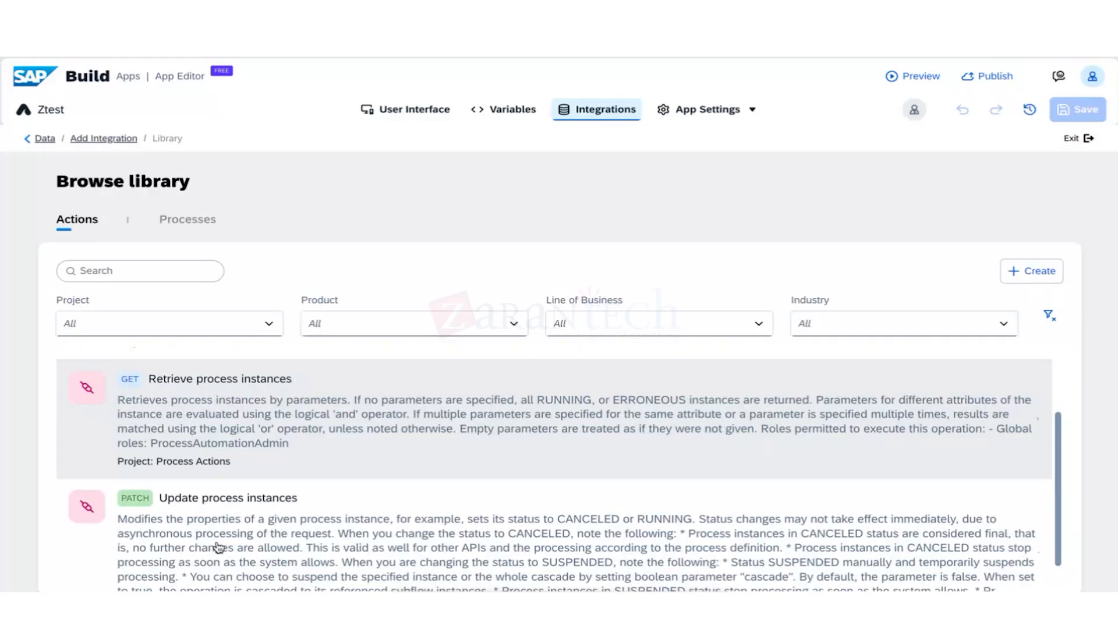
scroll(218, 547, down, 1)
click(207, 232)
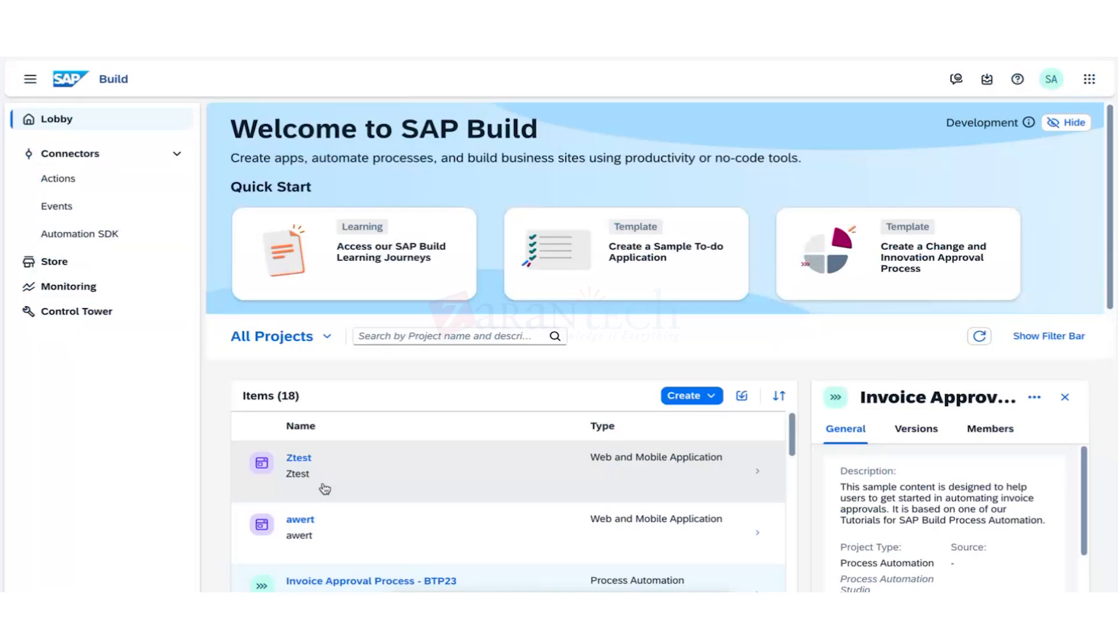
Find invoiceApproval in the Lobby project list and open it.
scroll(324, 489, down, 1)
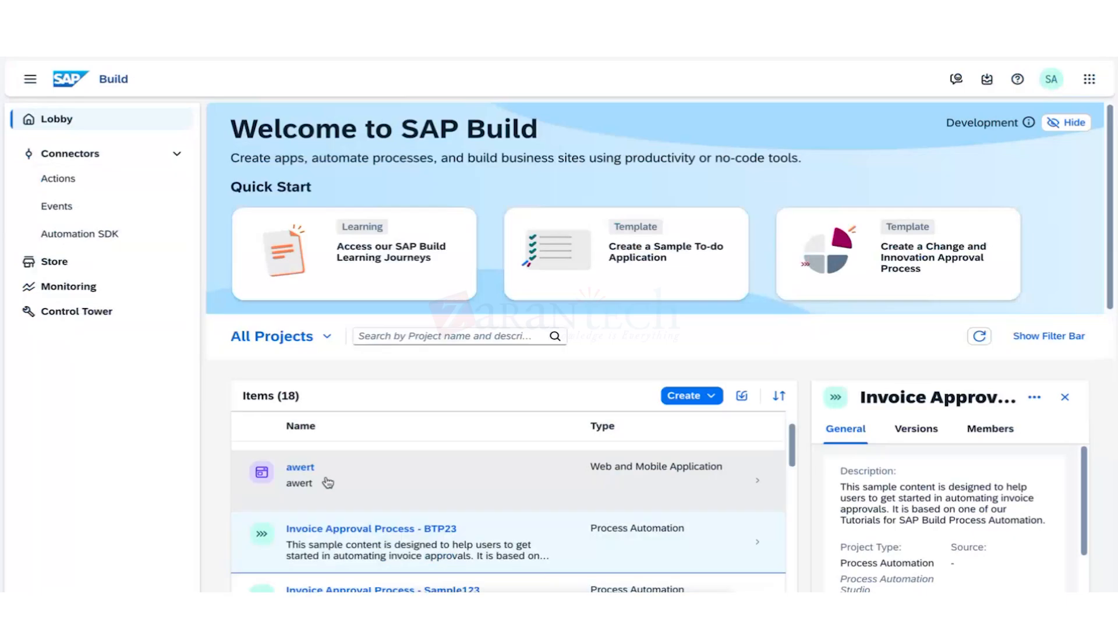
scroll(327, 483, down, 5)
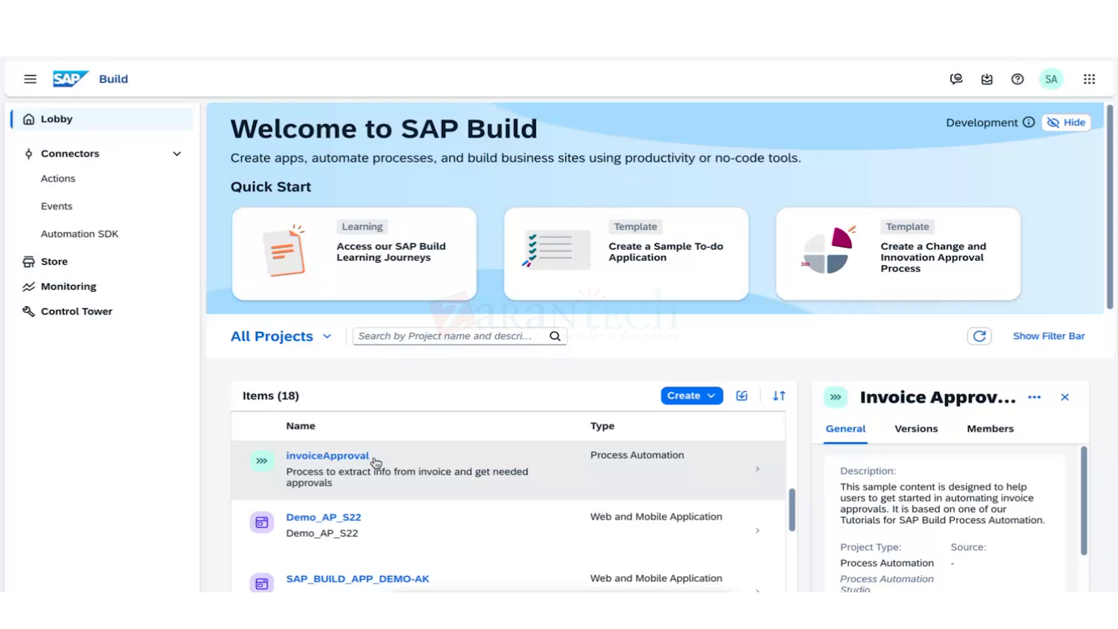
click(376, 463)
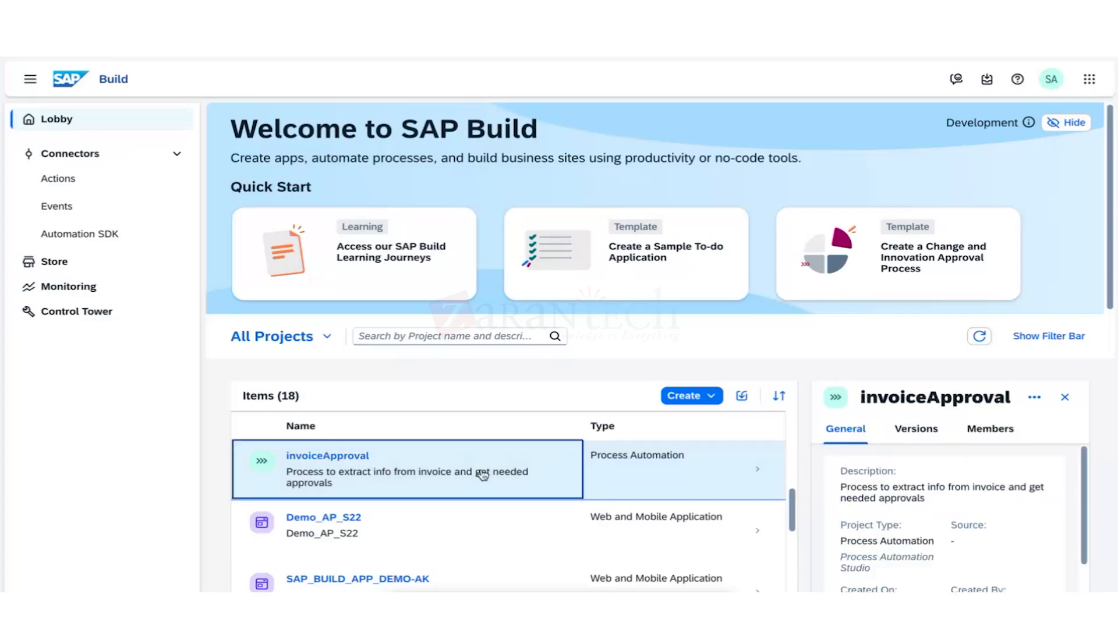
click(357, 464)
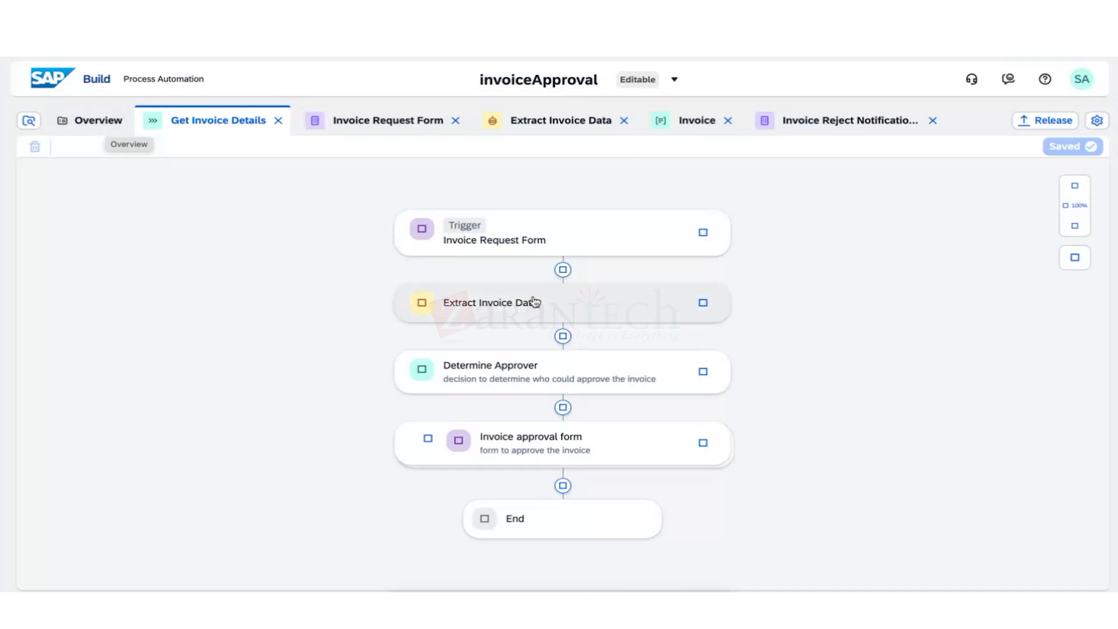
Show the Determine Approver step's Inputs, with Invoice Parameter bound to InvoiceDetails.
click(554, 368)
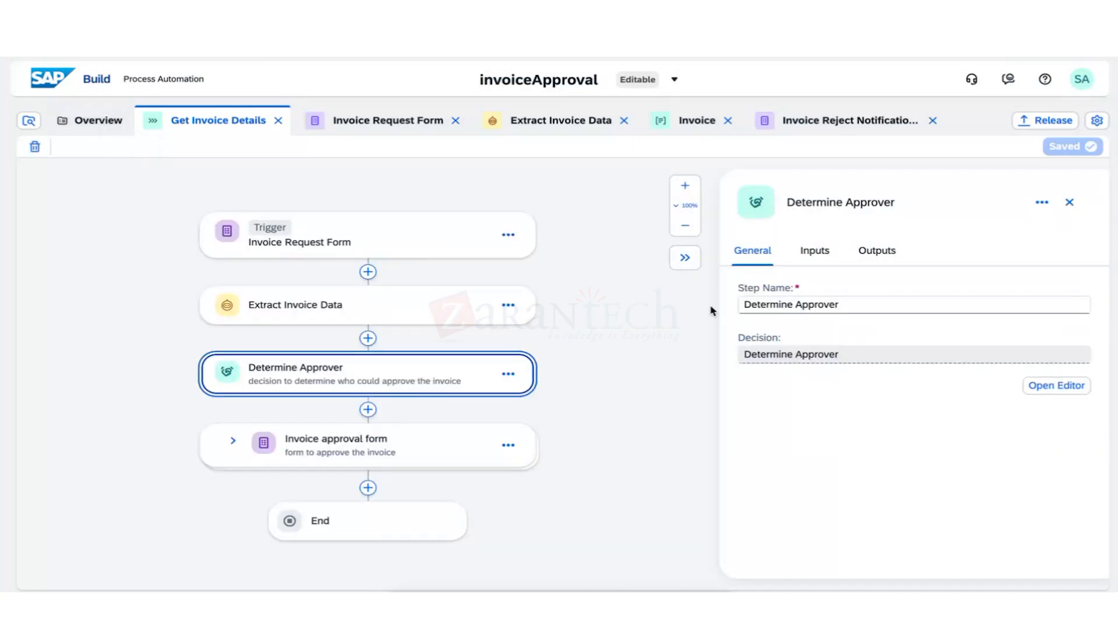
click(798, 251)
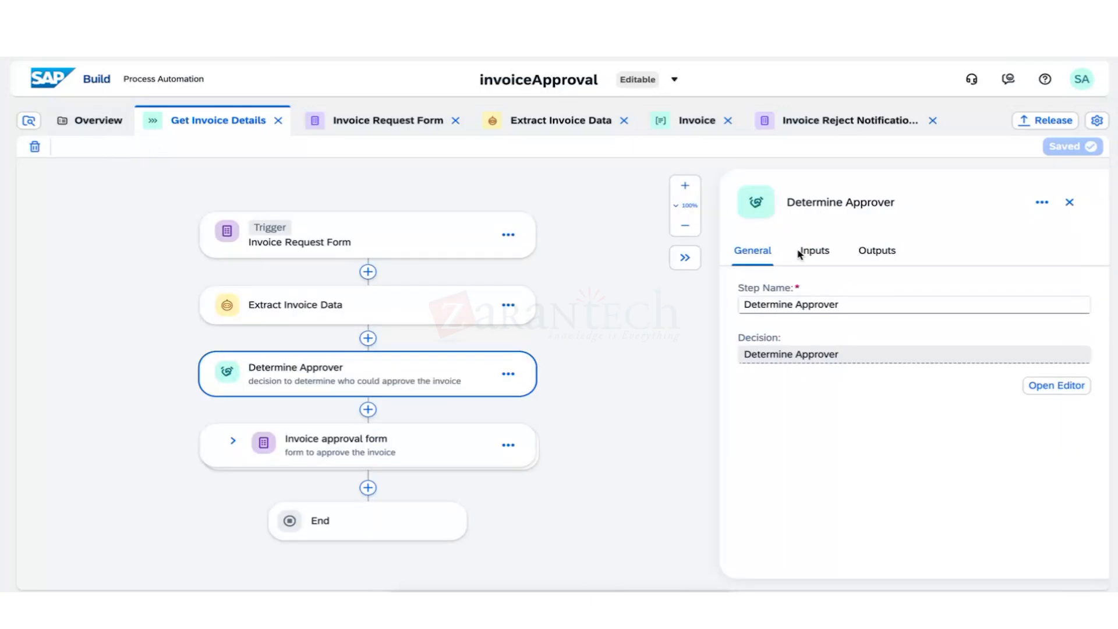
click(800, 253)
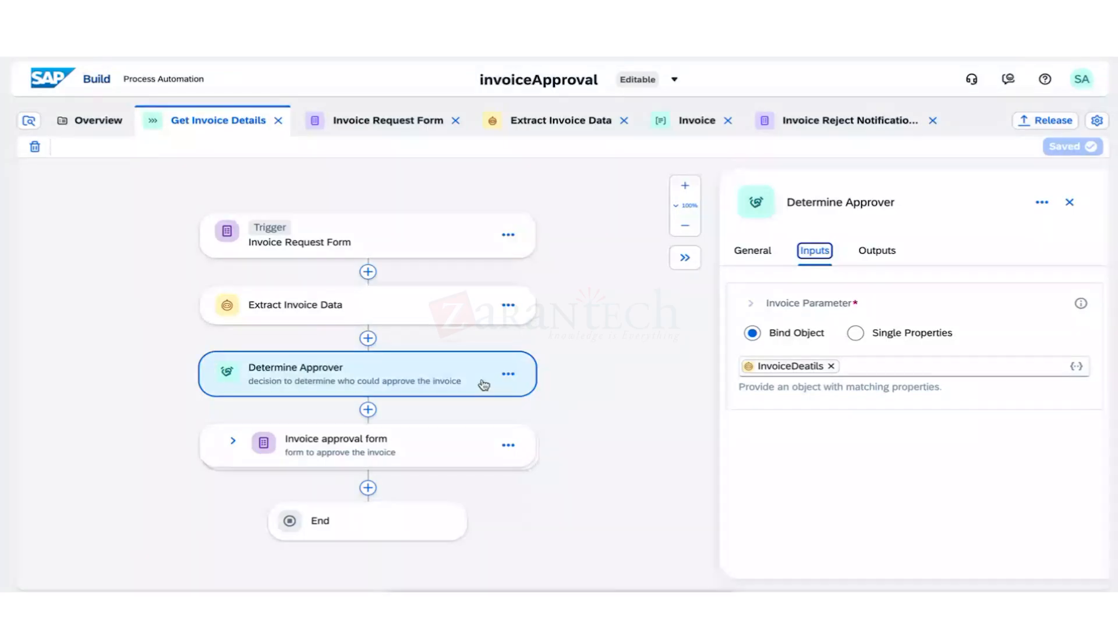
Expand the approval form's Approve and Reject branches and view the Invoice approval form step.
click(233, 440)
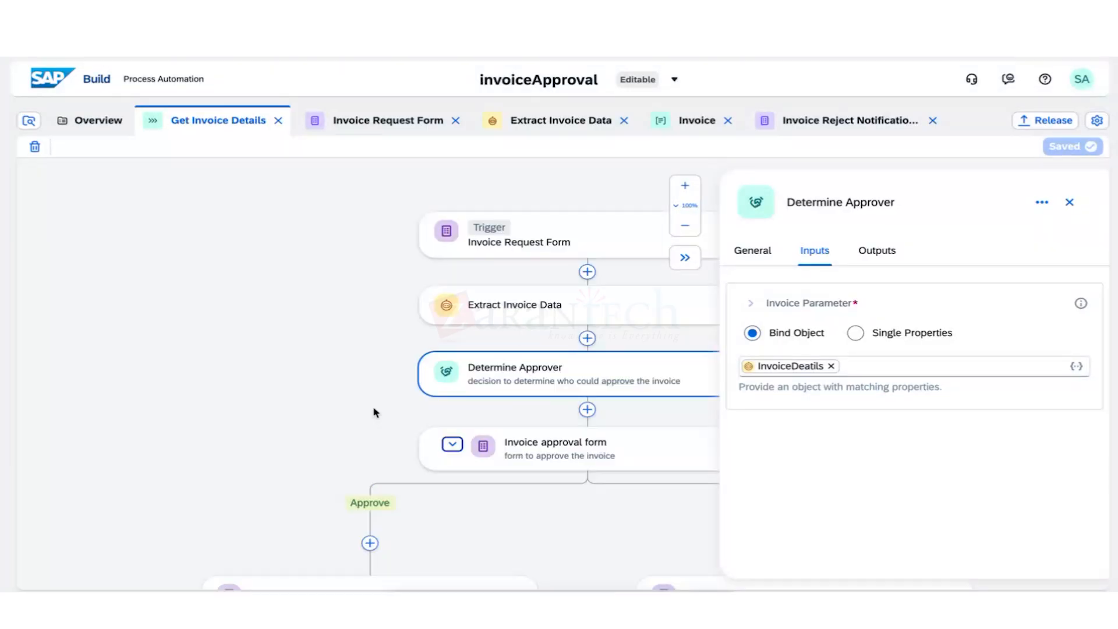
click(1069, 202)
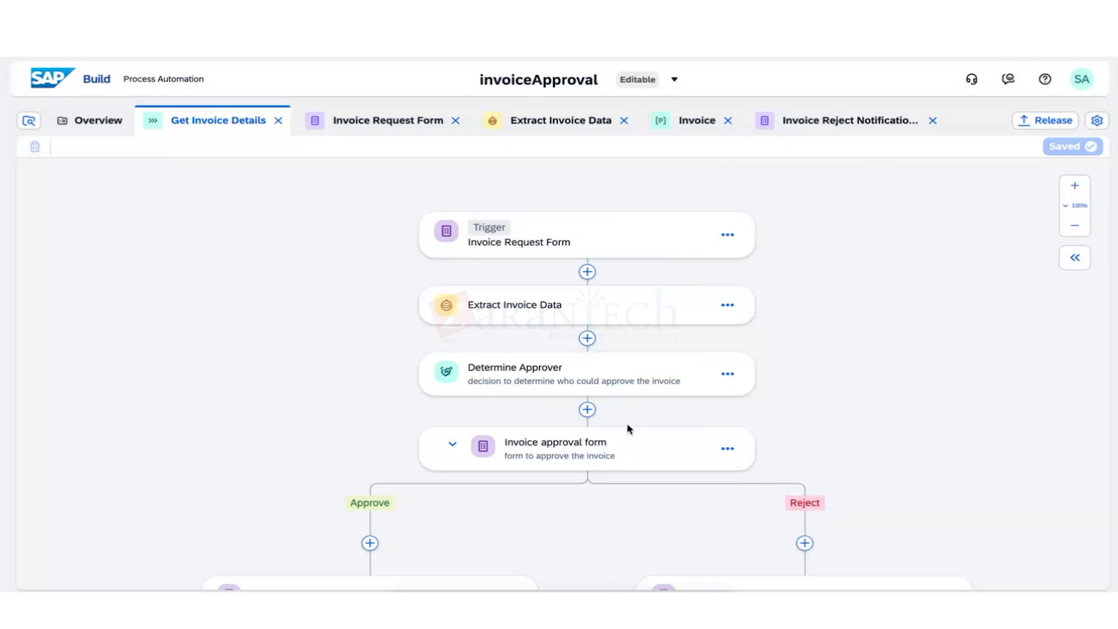
click(629, 431)
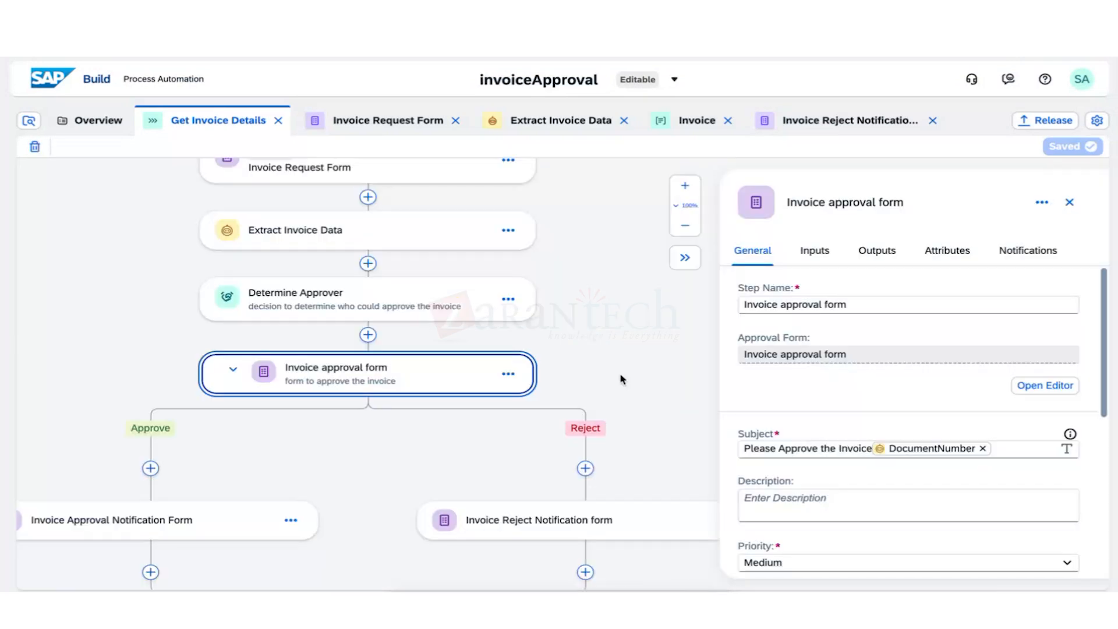
click(439, 306)
Review Determine Approver's inputs, Approver Output variables and general details, then open the Overview.
click(821, 256)
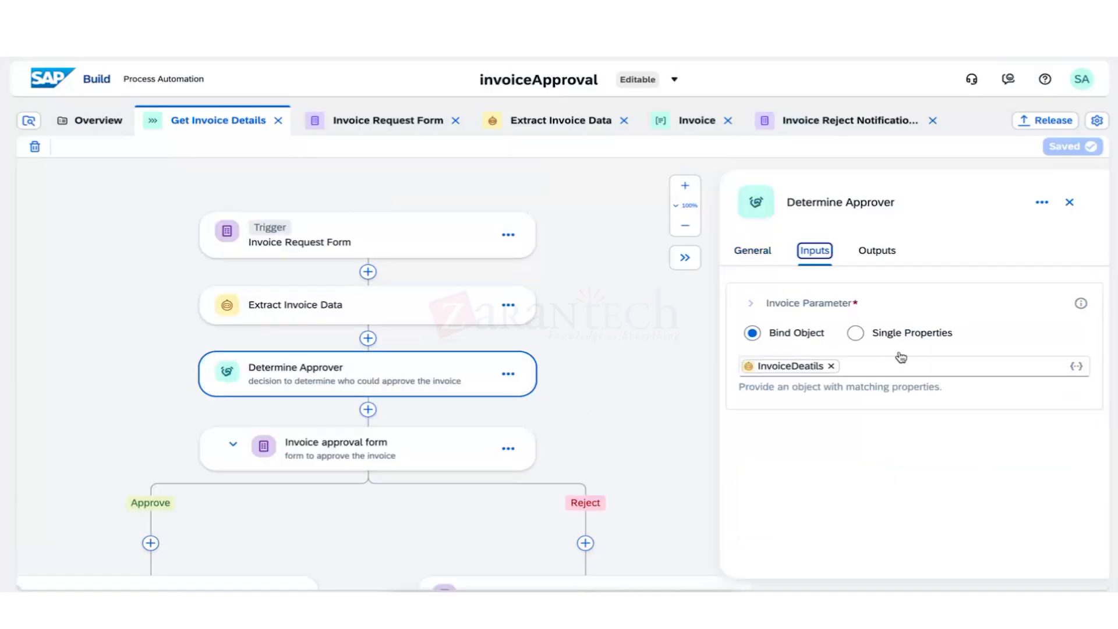
click(876, 251)
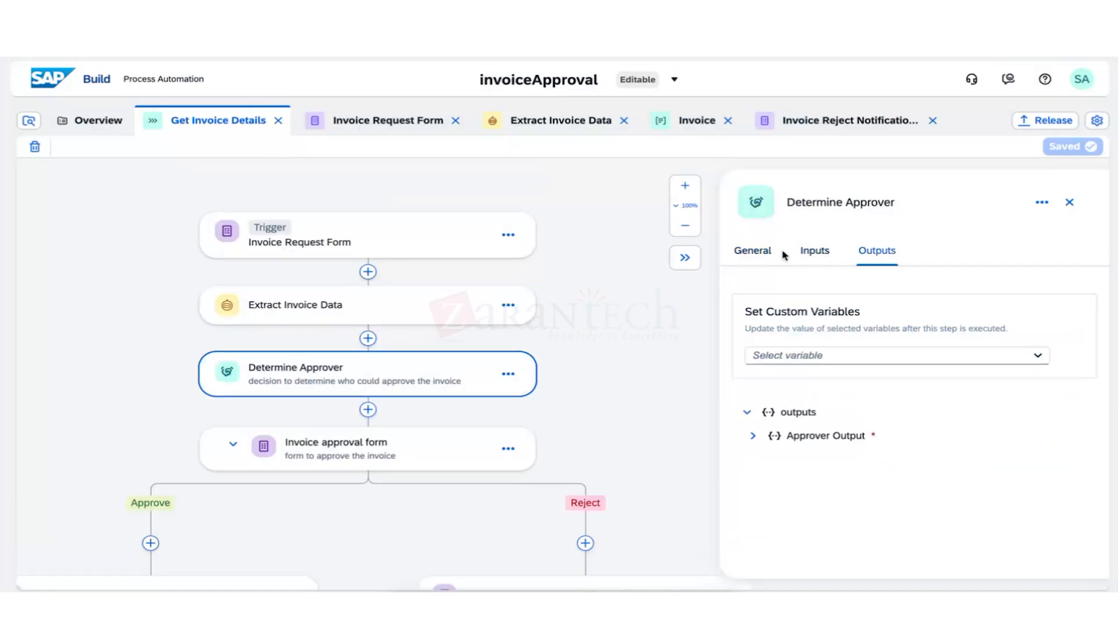
click(752, 436)
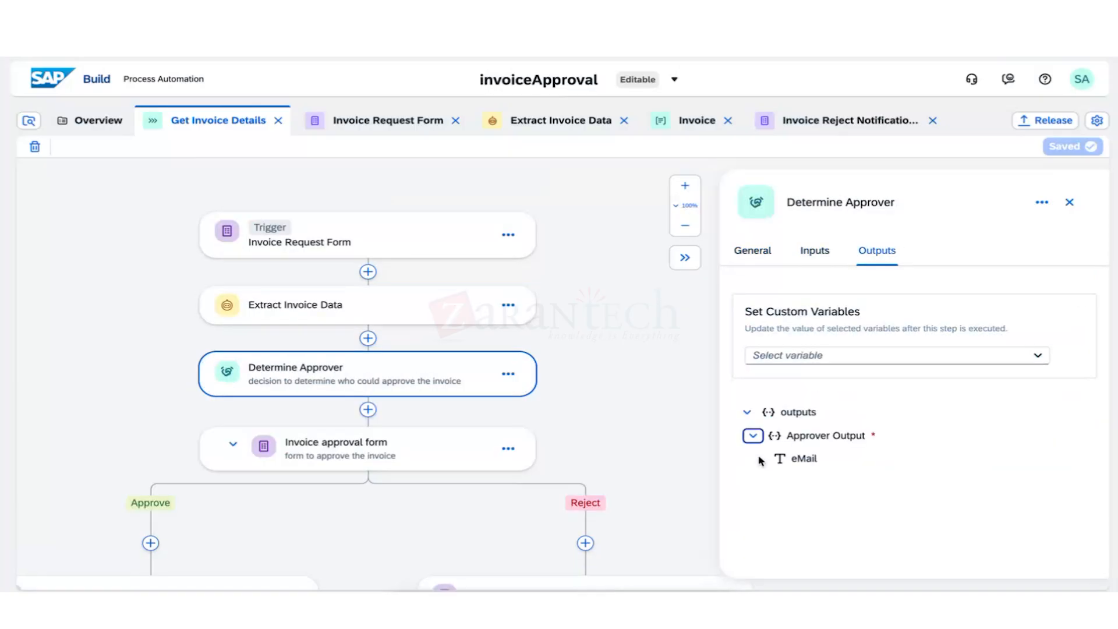
click(749, 254)
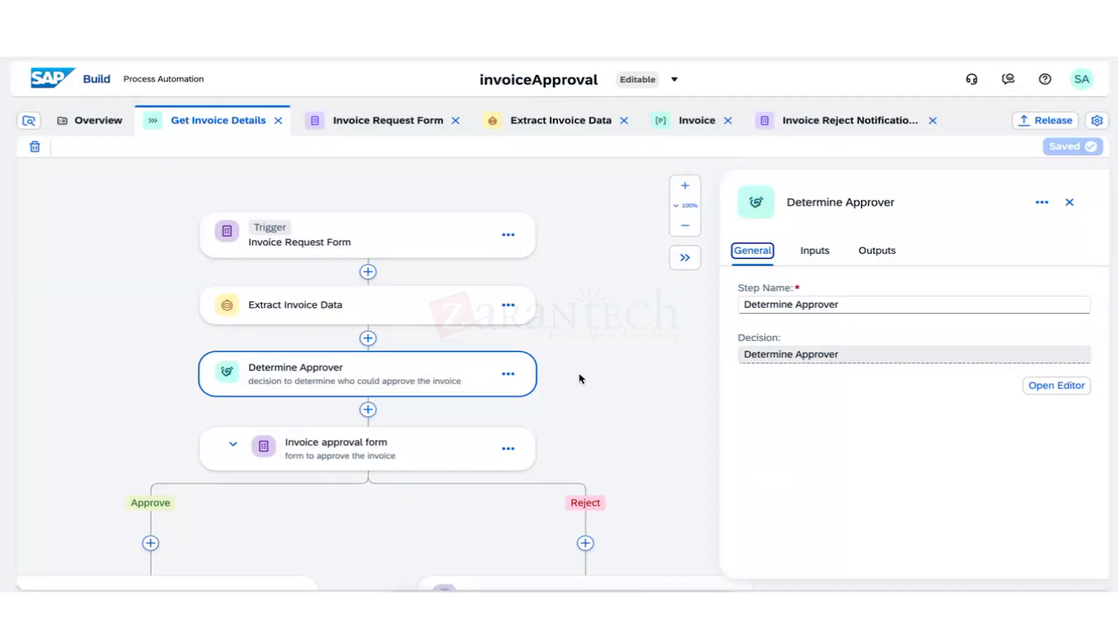
click(92, 123)
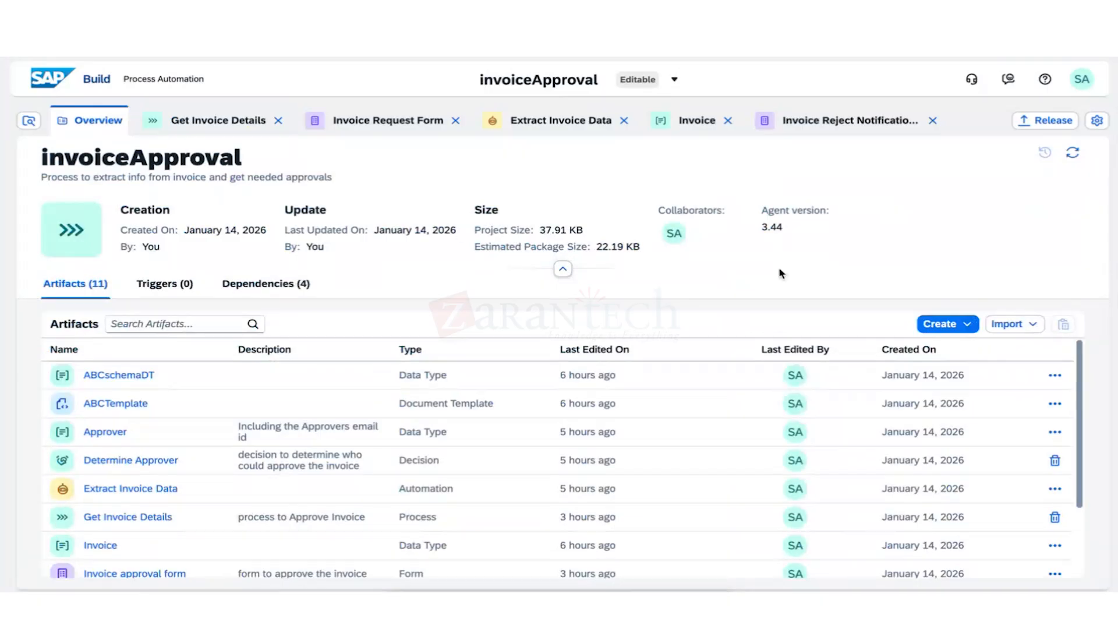
Open the Determine Approver decision from the project's Artifacts table.
scroll(262, 489, down, 3)
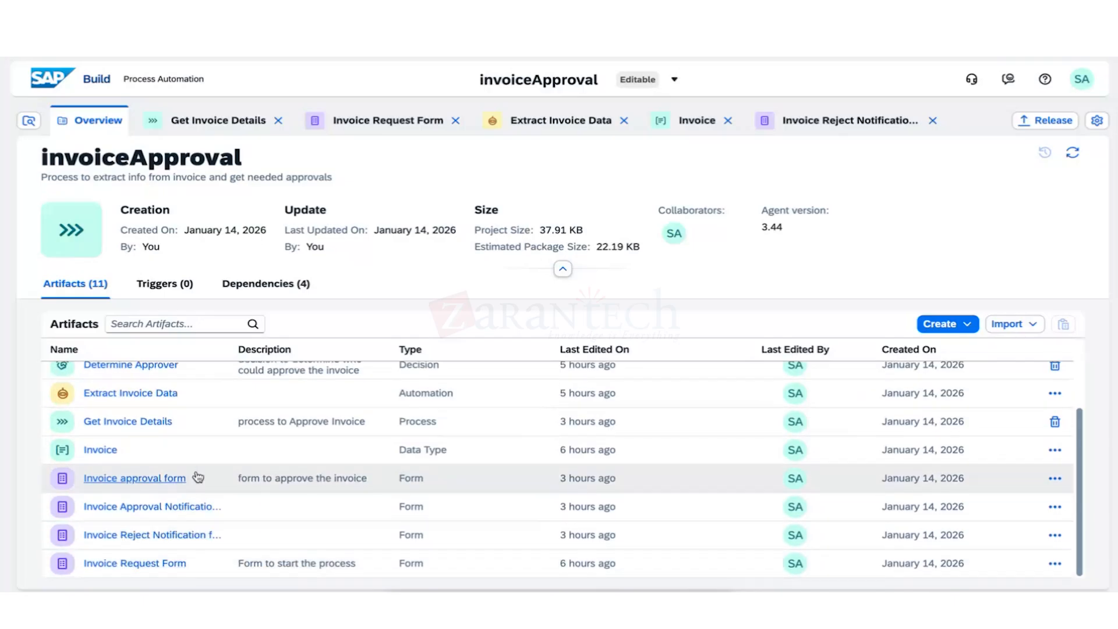
scroll(201, 483, up, 3)
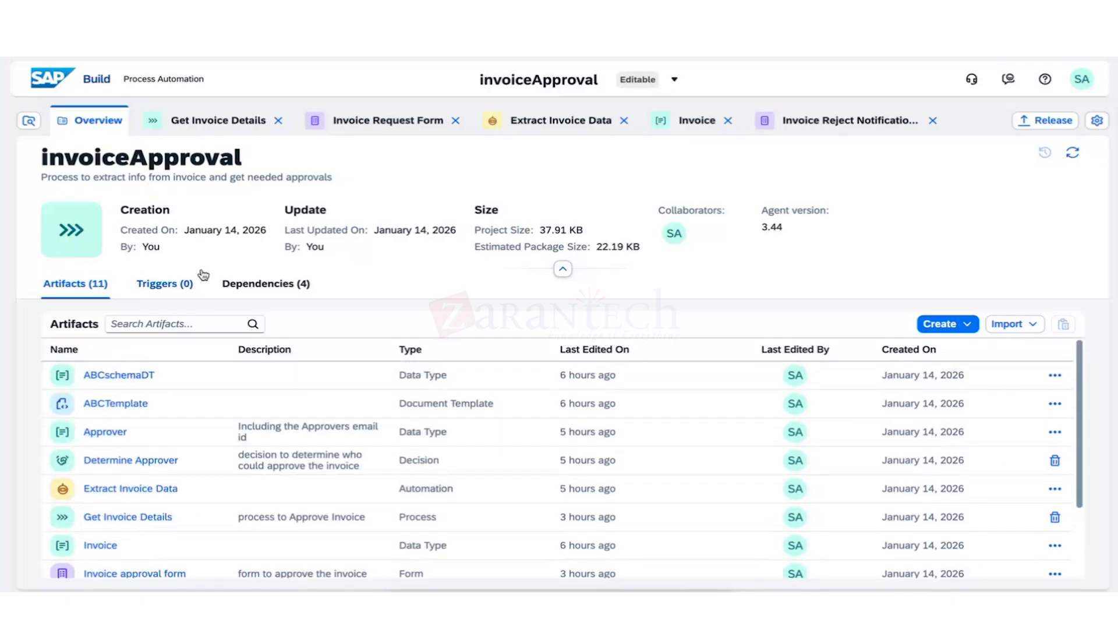
click(176, 462)
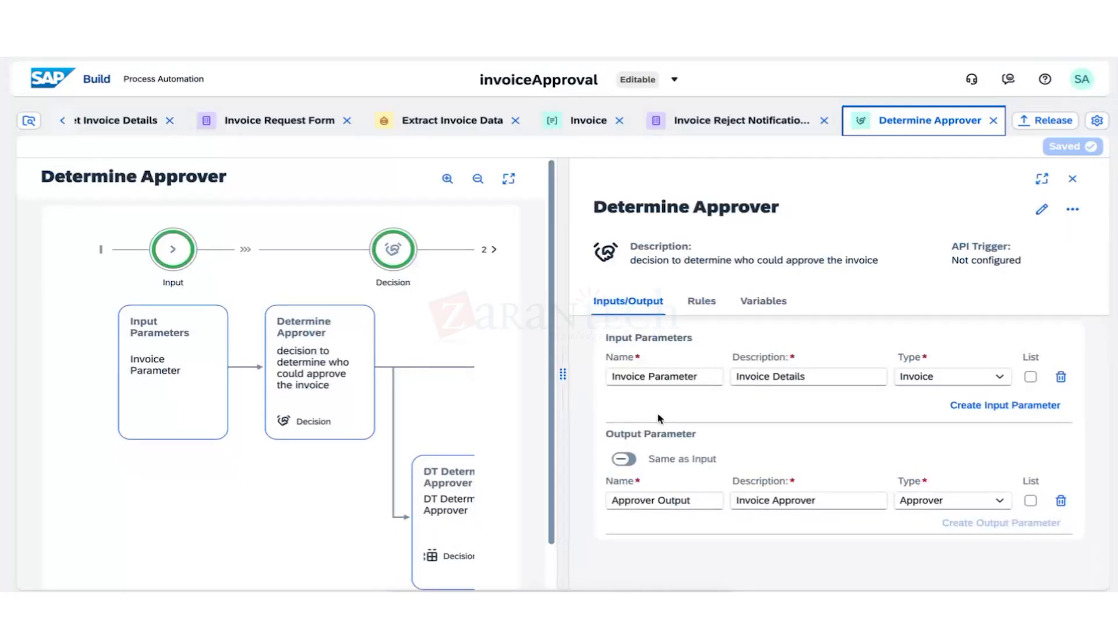
Enter an approver e-mail in DT Determine Approver's ABC Communication row, then go to My Inbox.
click(699, 307)
click(654, 391)
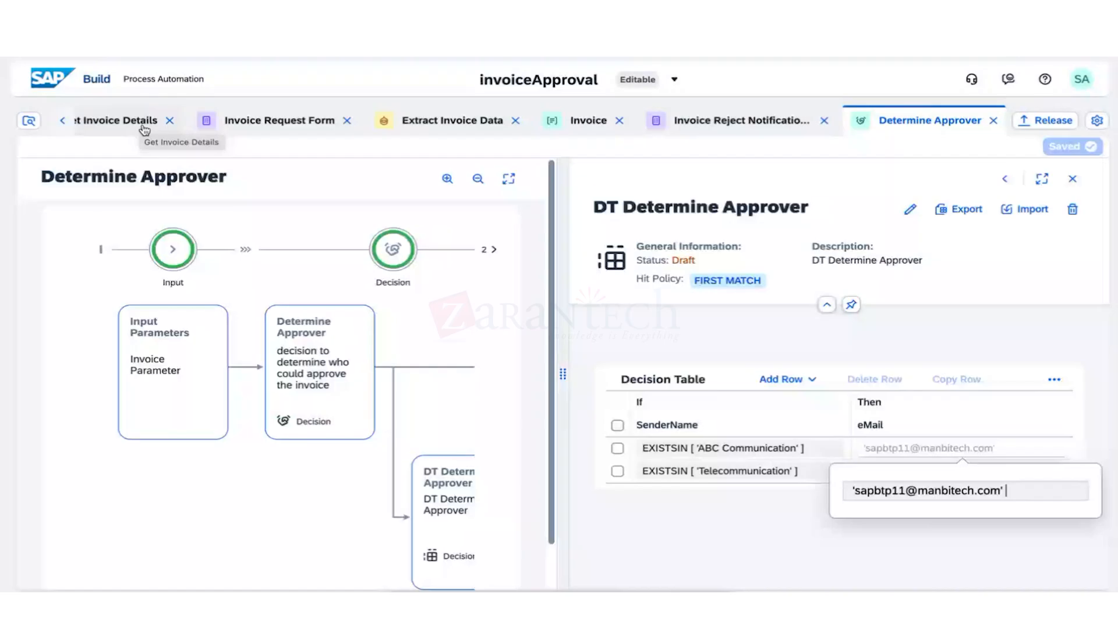
click(125, 163)
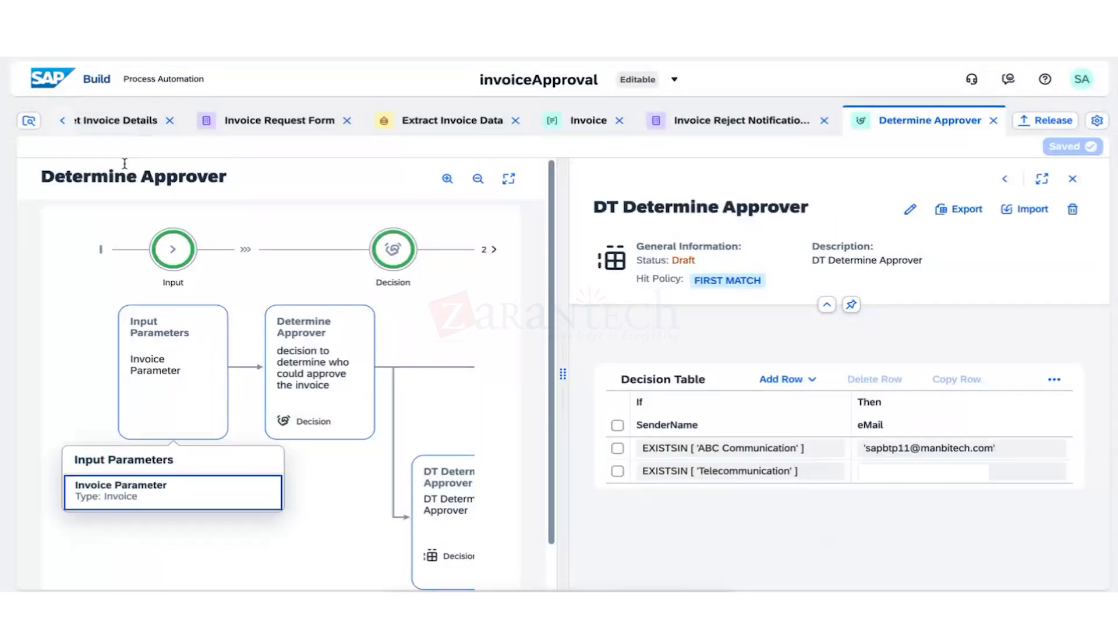
click(66, 125)
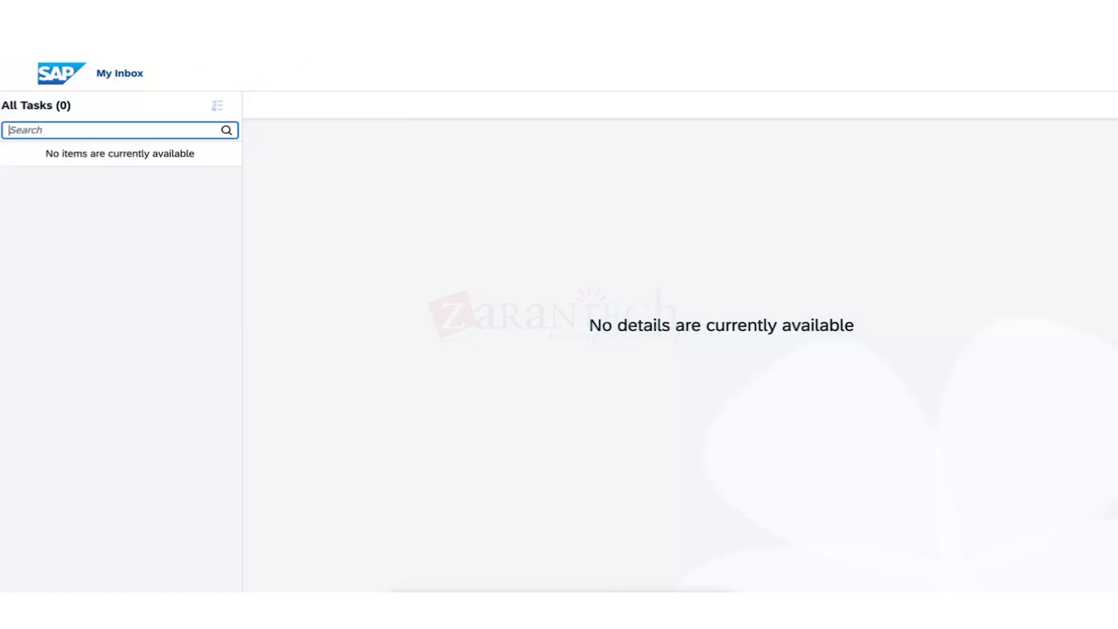
Check the empty task inbox, then view the account e-mail in the user profile.
key(ctrl+shift+Tab)
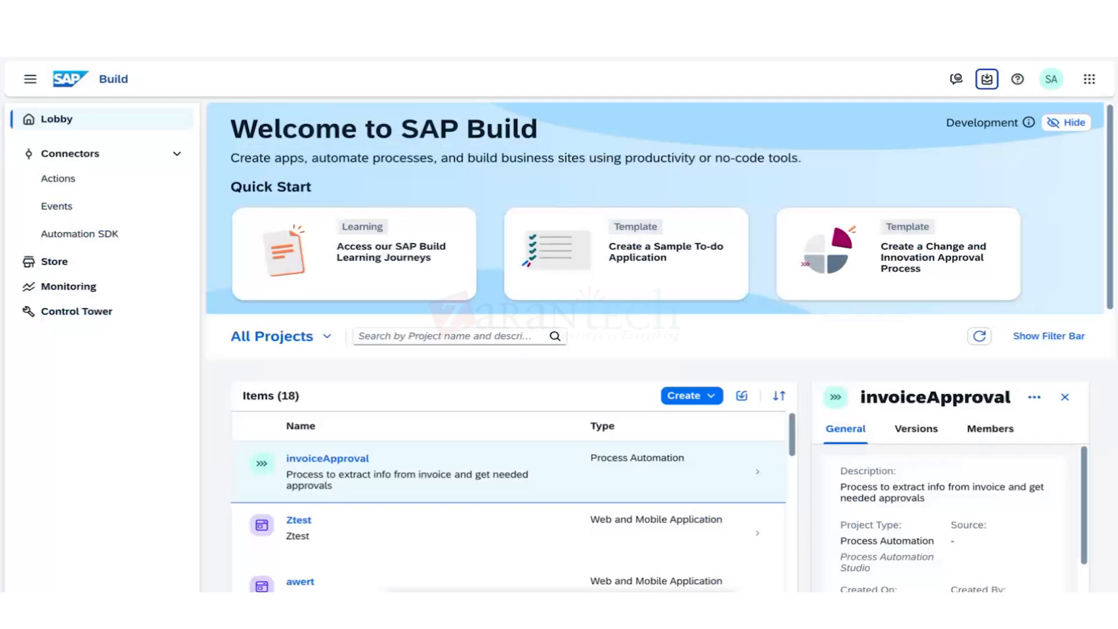
click(978, 85)
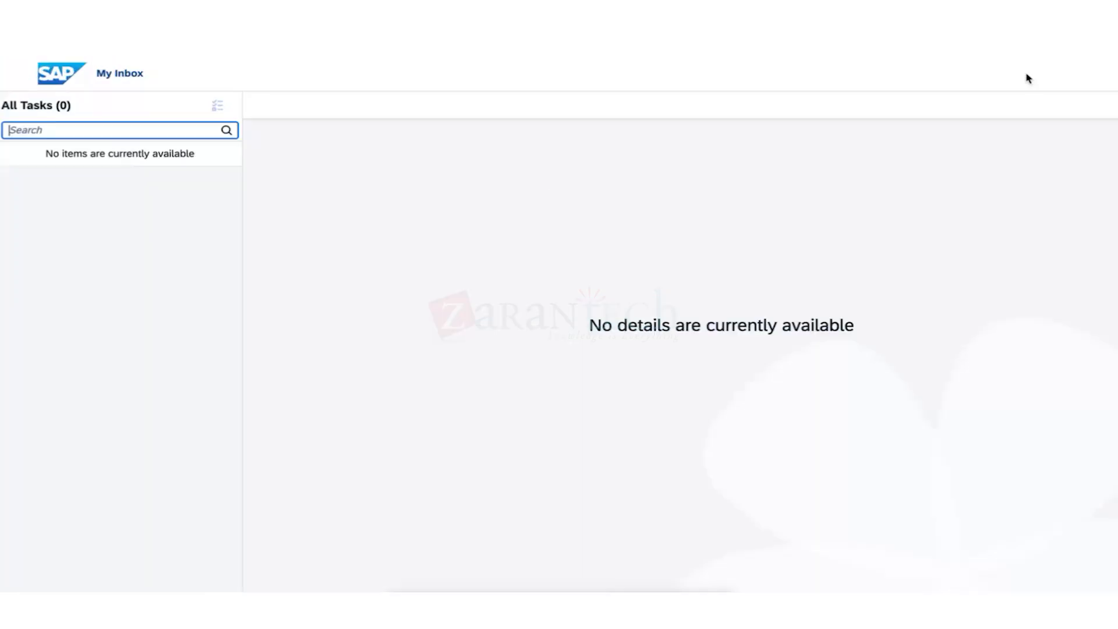
key(ctrl+shift+Tab)
click(1051, 78)
drag(890, 203, 1020, 203)
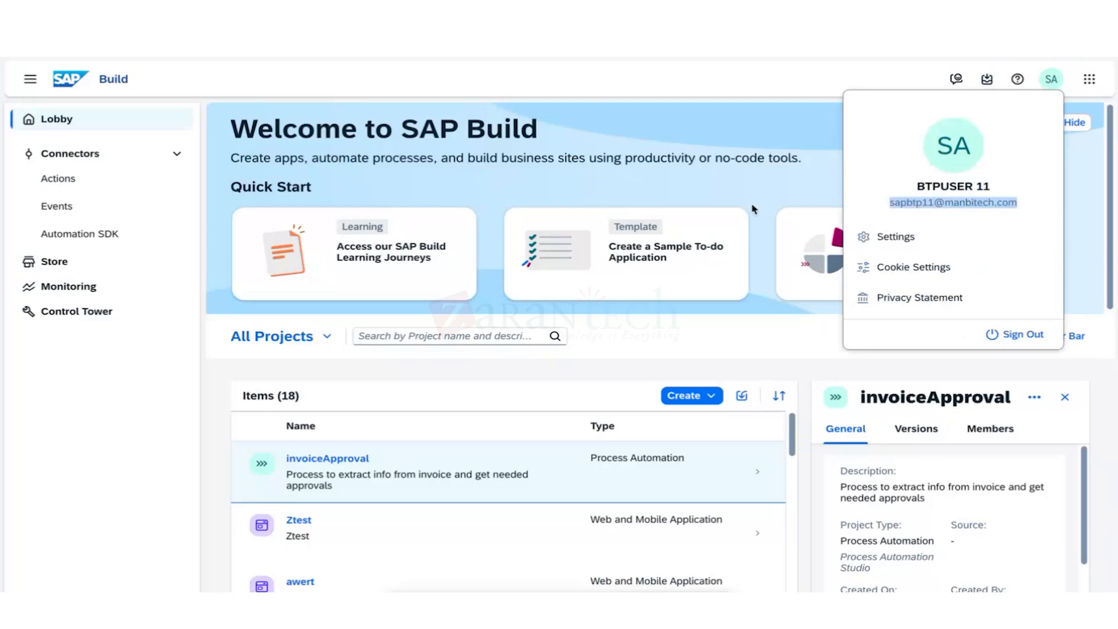
click(949, 205)
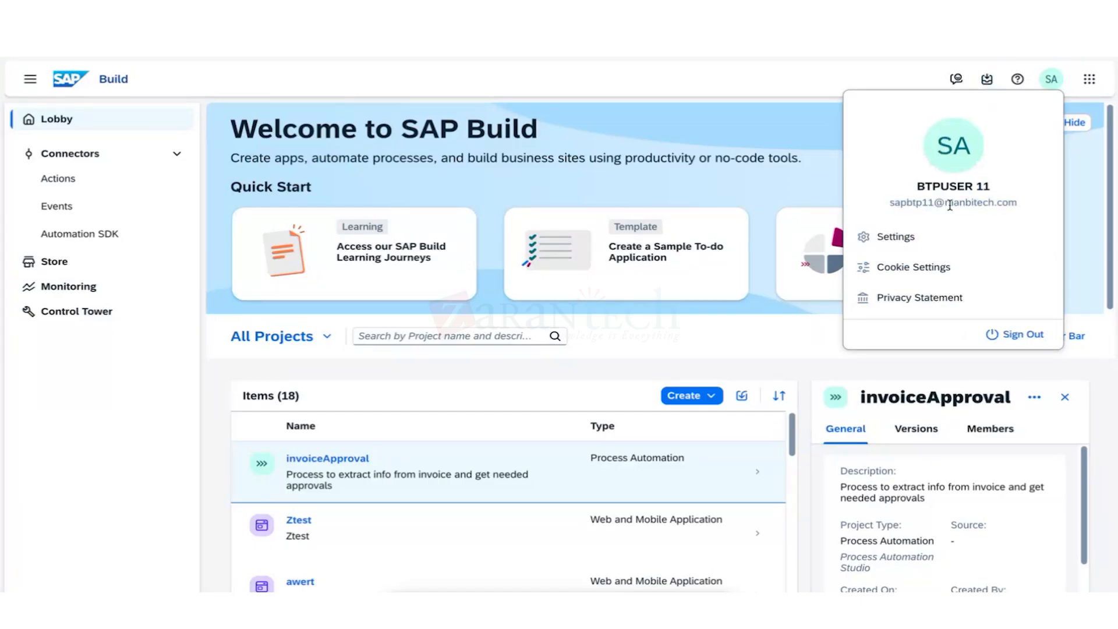
triple_click(950, 205)
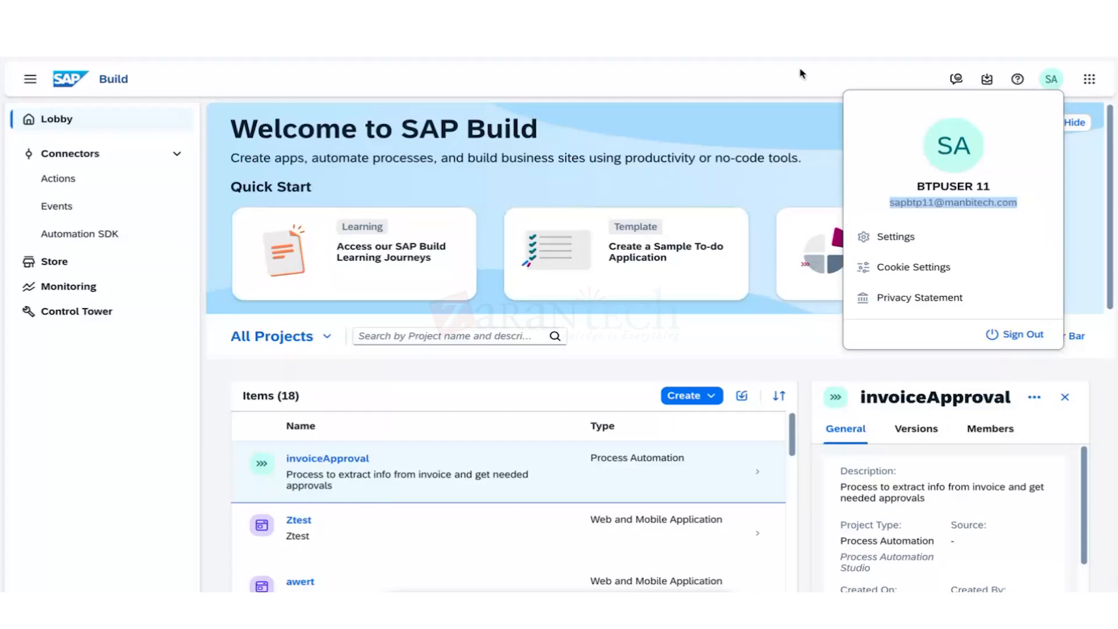
Open User Account settings, cancel without changes, check the inbox and return to the Lobby.
click(999, 236)
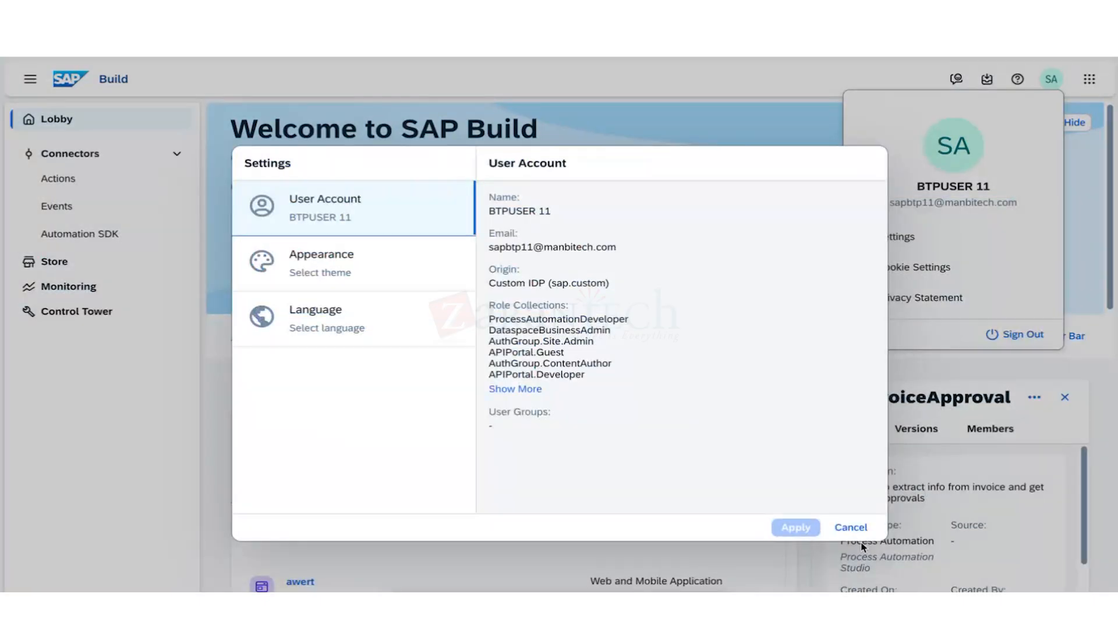
click(851, 527)
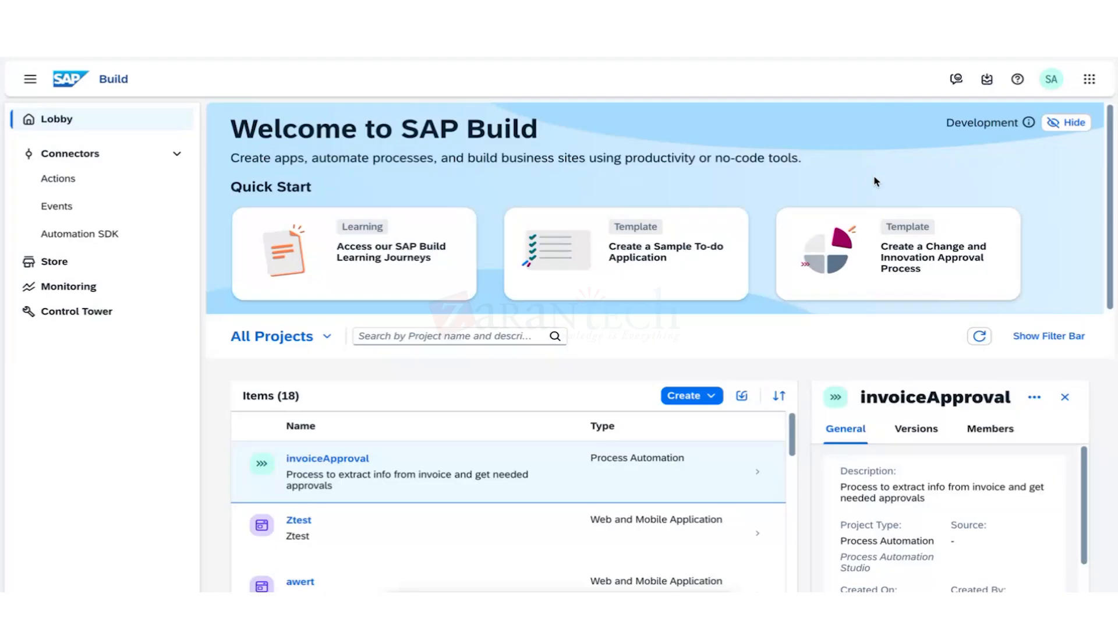
click(986, 79)
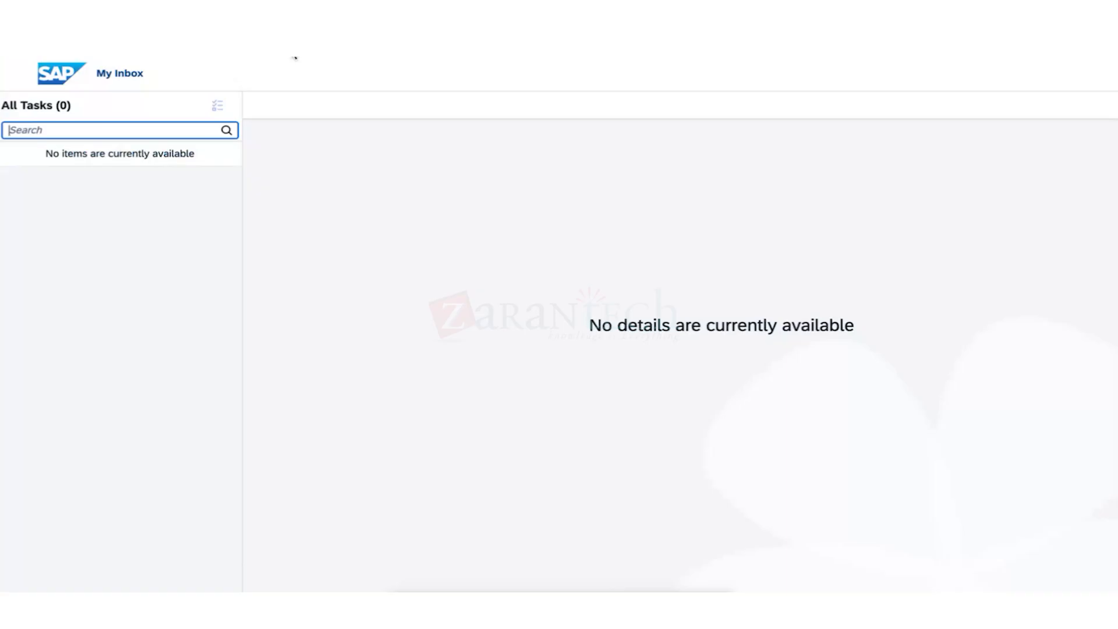
click(539, 24)
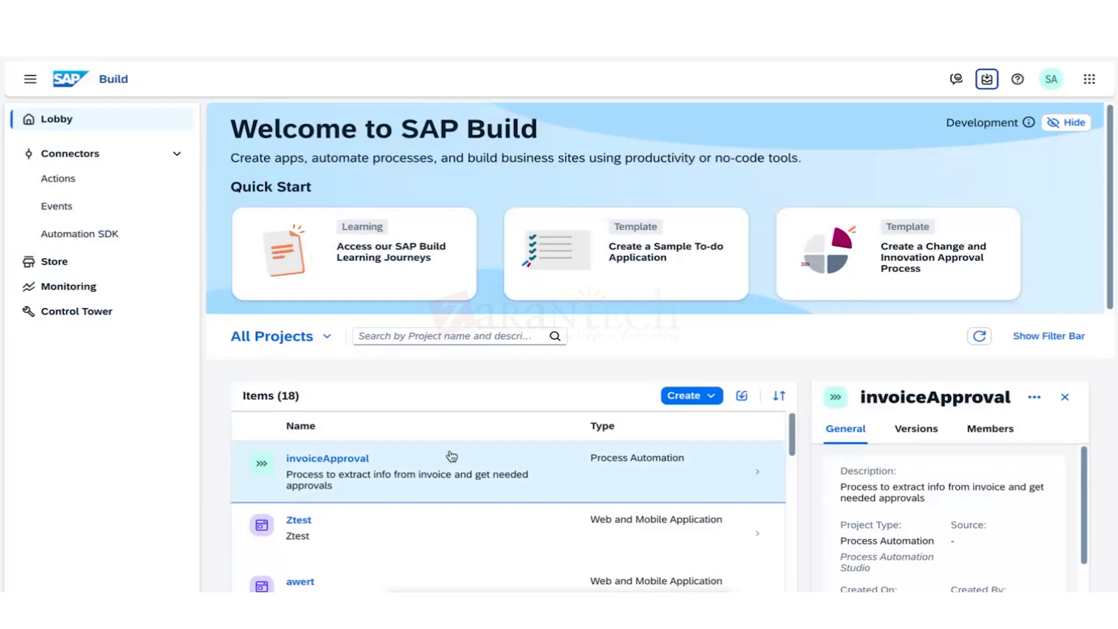
Select the invoiceApproval project in the Lobby's Items list.
drag(1109, 287, 1109, 289)
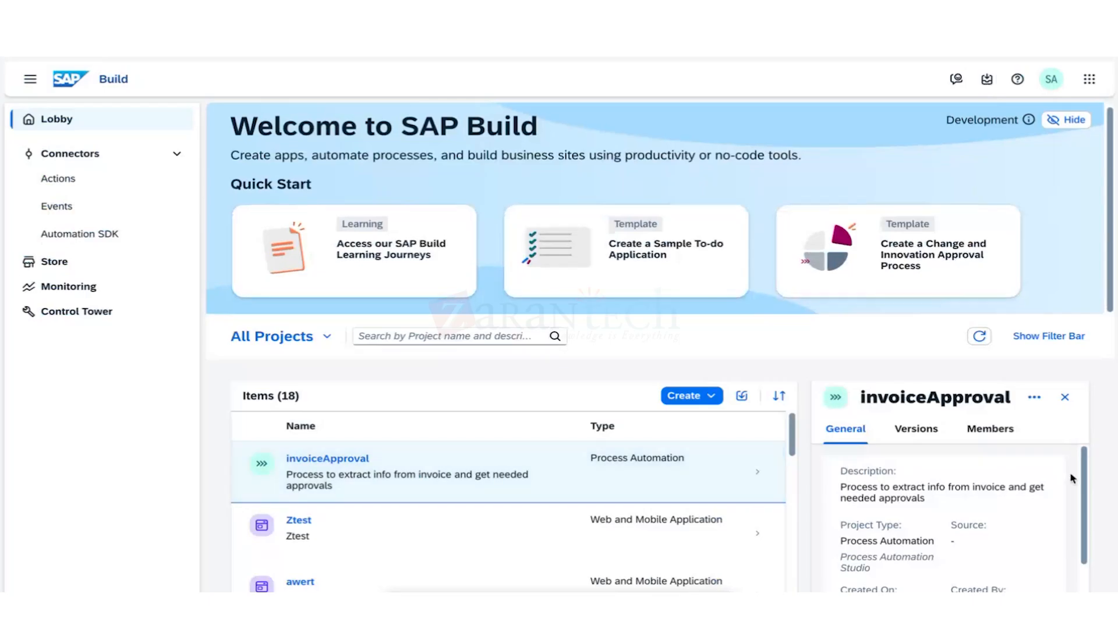
scroll(1072, 495, down, 2)
scroll(449, 521, down, 5)
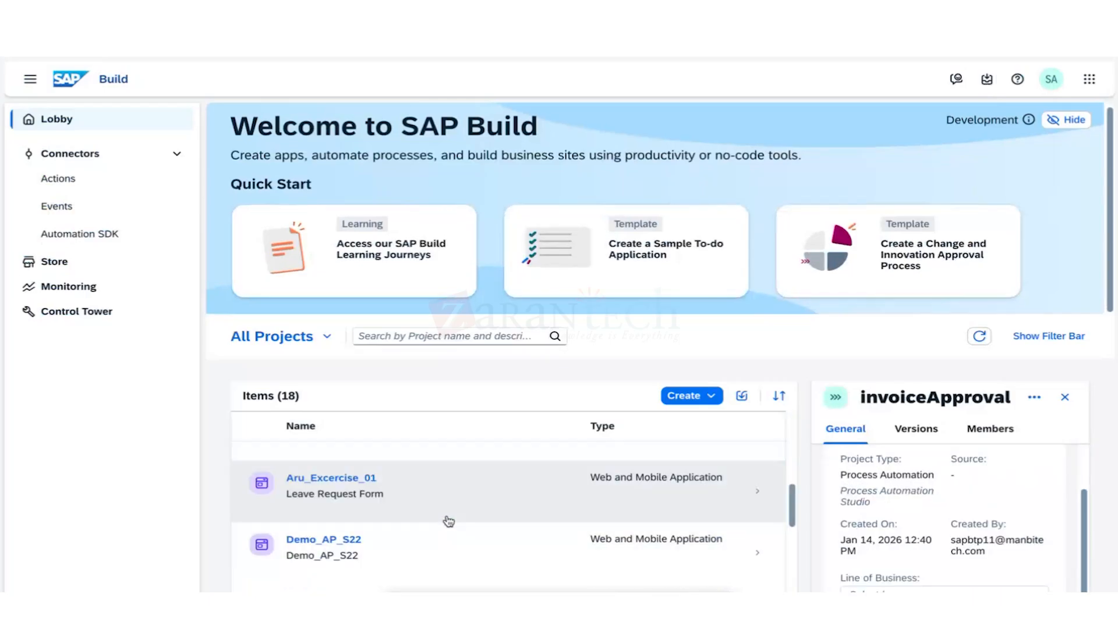
scroll(449, 522, up, 3)
scroll(473, 497, up, 5)
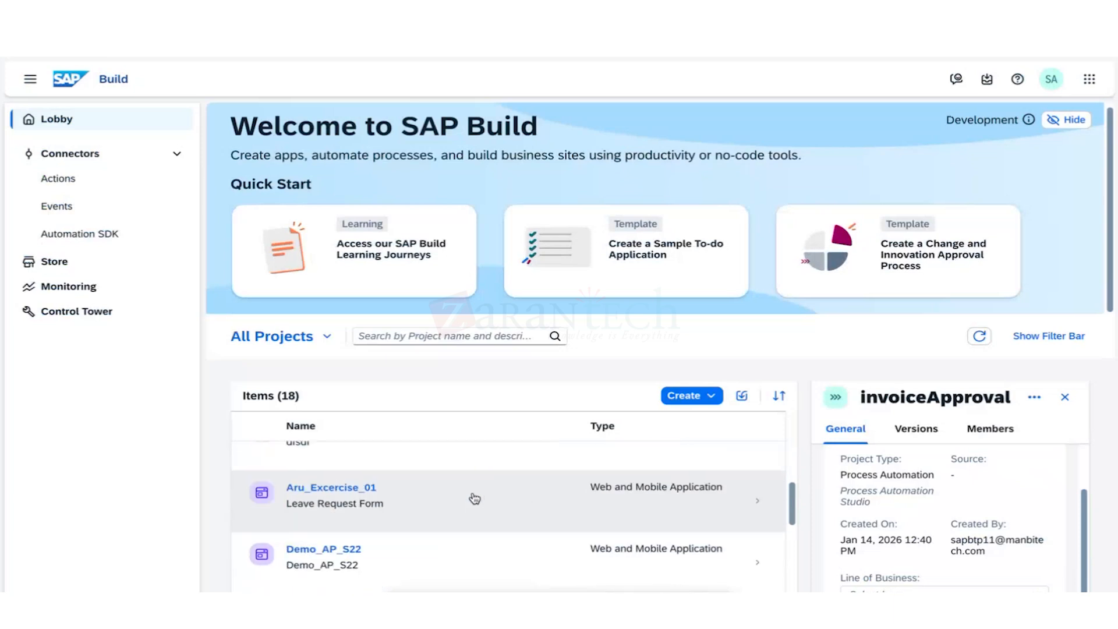
click(391, 458)
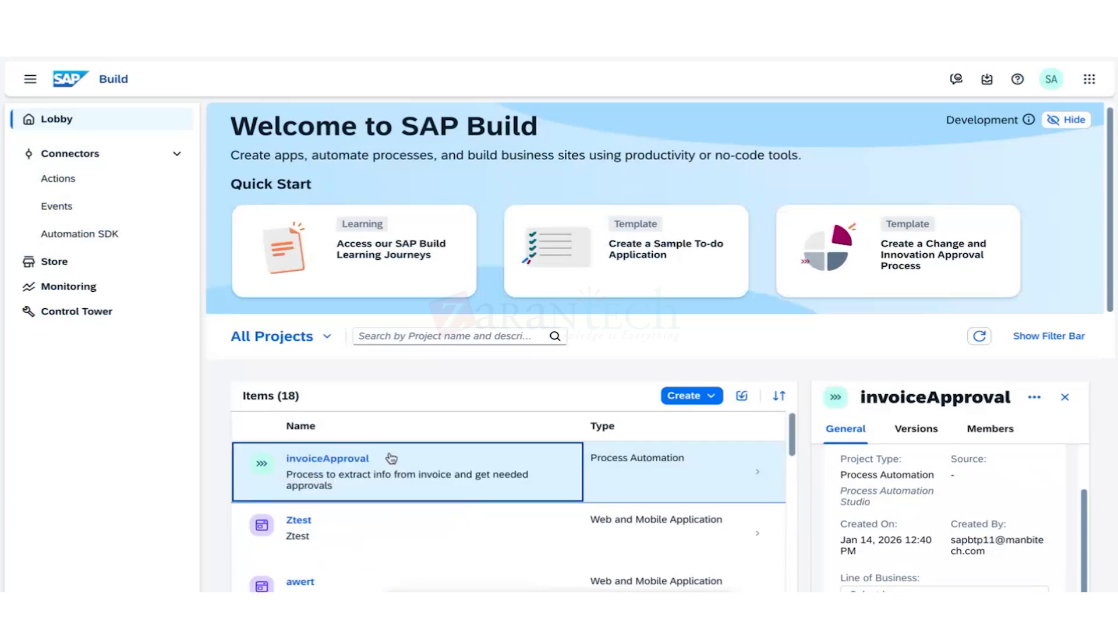
click(358, 463)
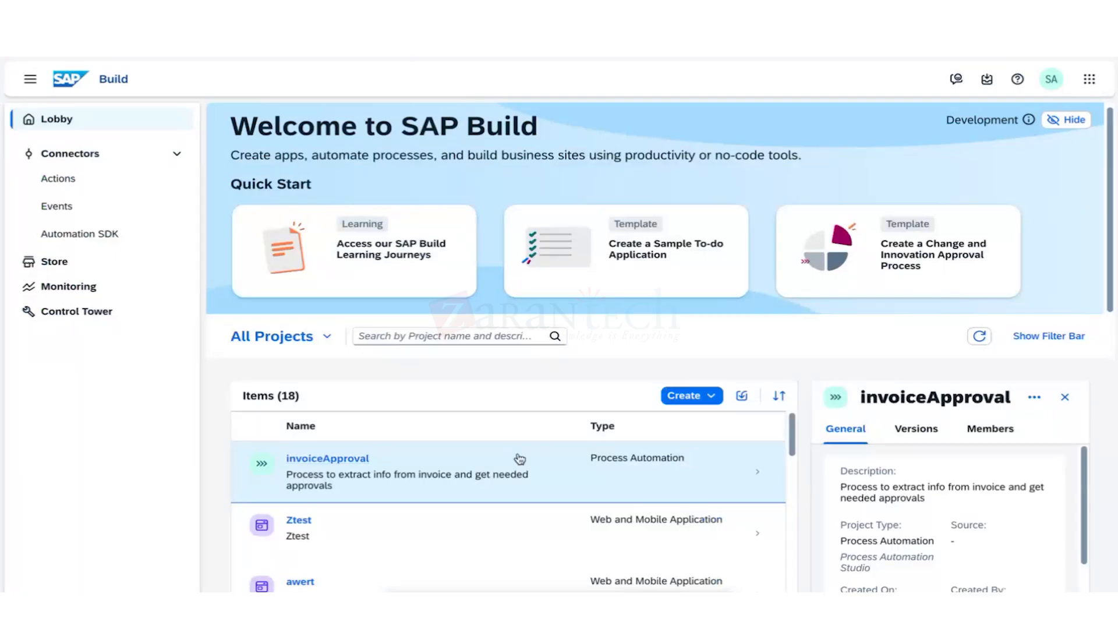
Open the Released 1.0.0 version from the project's Versions tab.
click(909, 431)
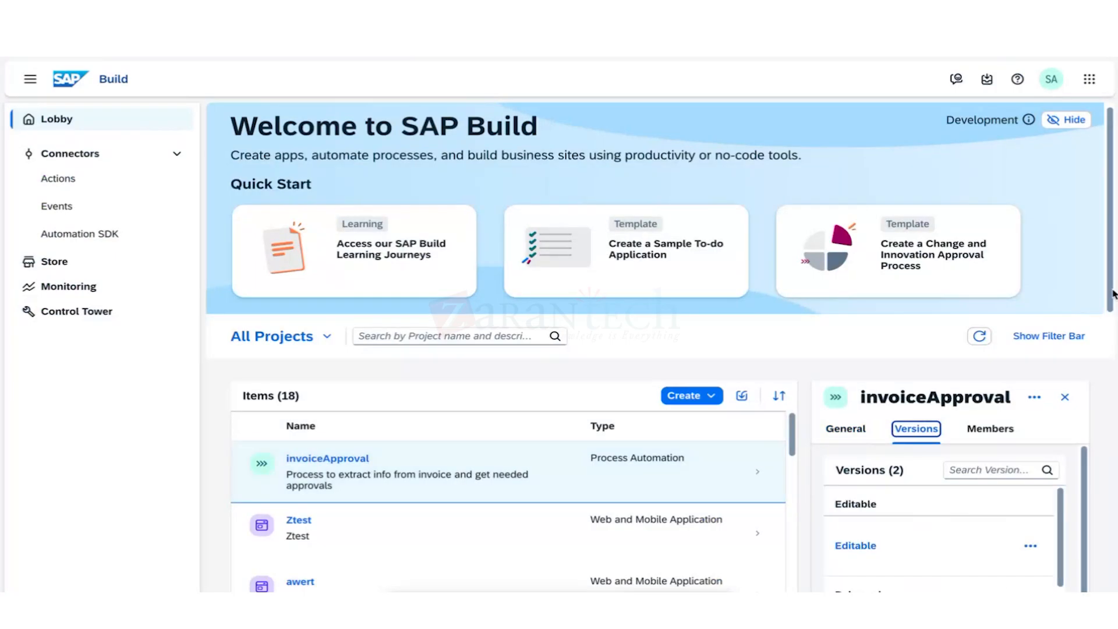
drag(1065, 511, 1063, 557)
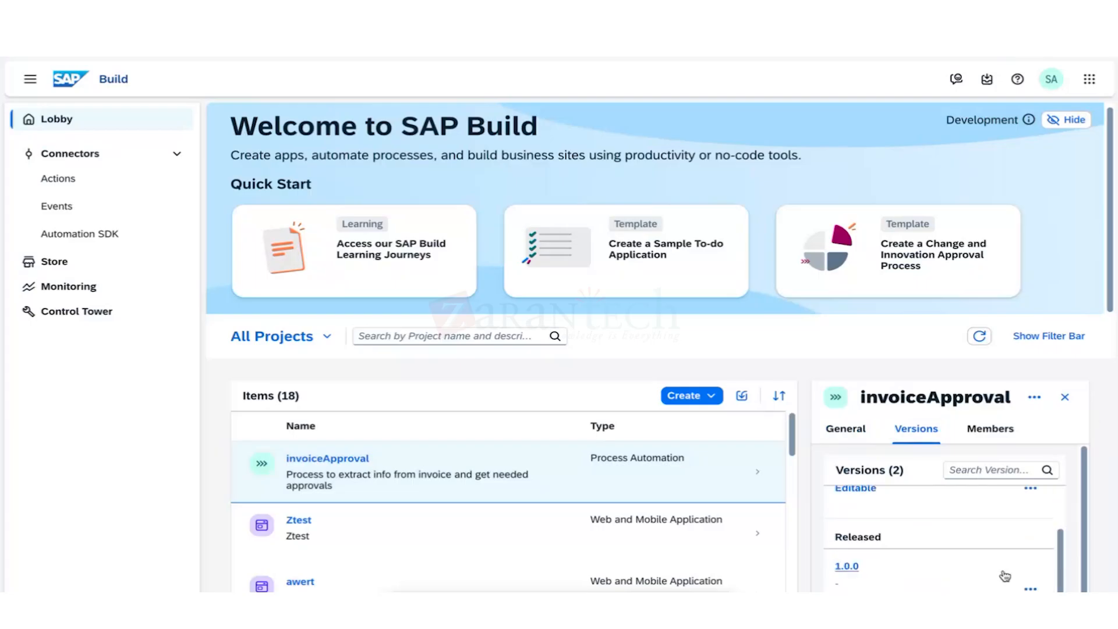
scroll(1071, 591, down, 1)
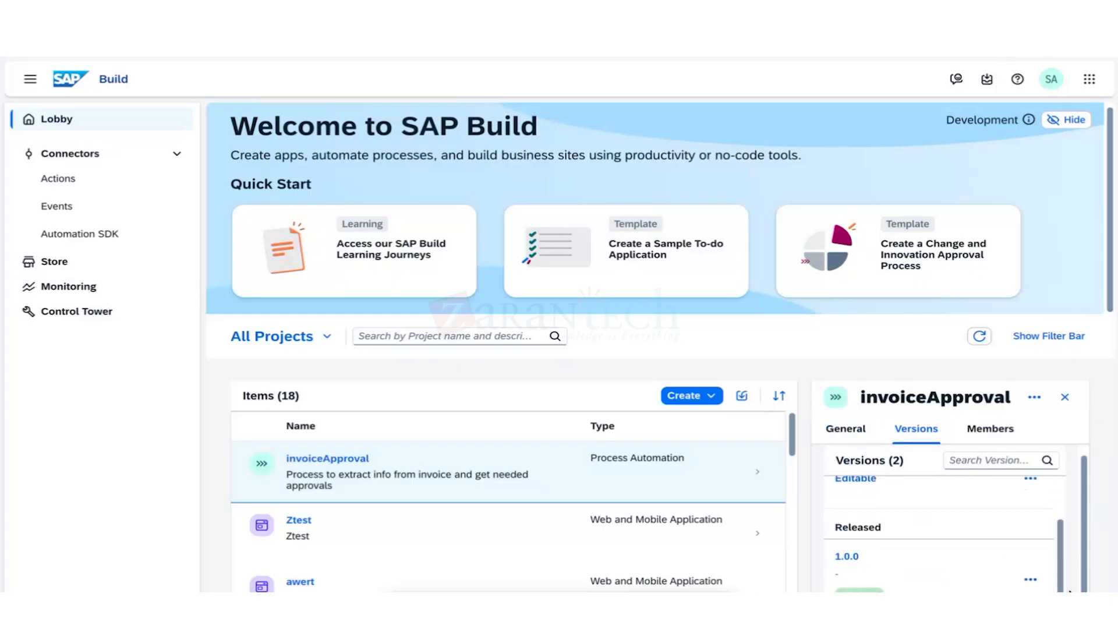
click(848, 557)
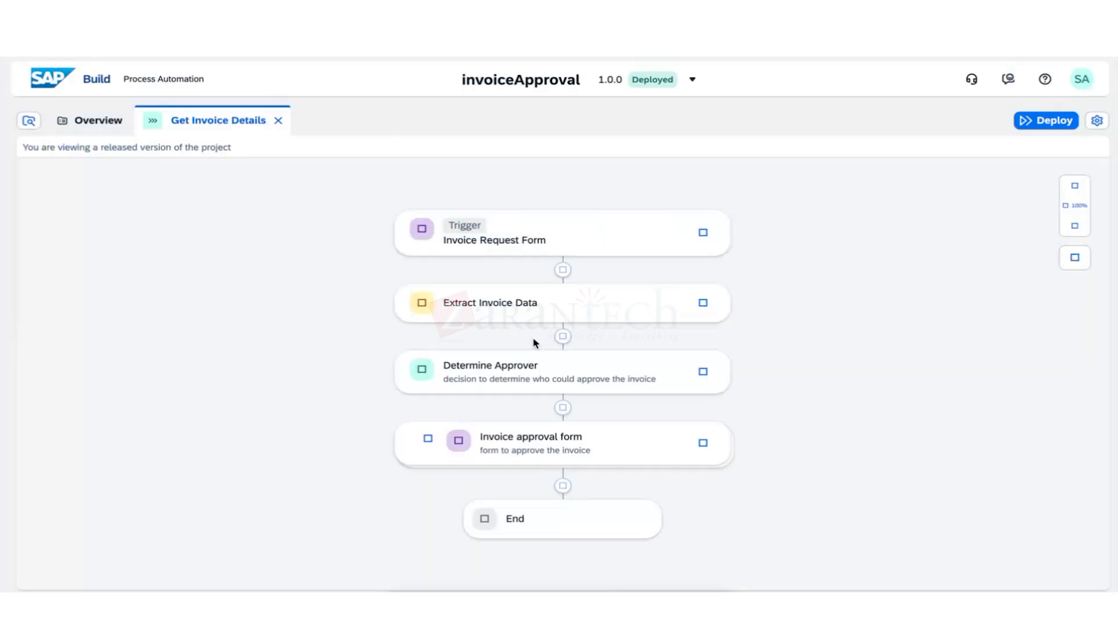
Show the Invoice Request Form trigger's details and copy its form link.
click(654, 223)
click(801, 402)
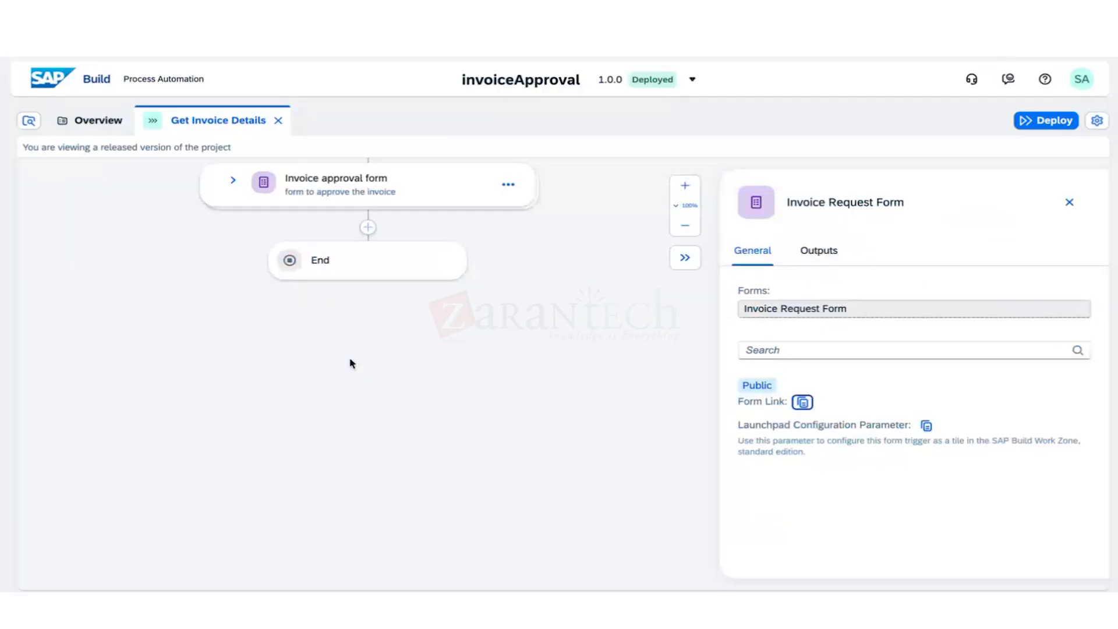
scroll(379, 373, up, 2)
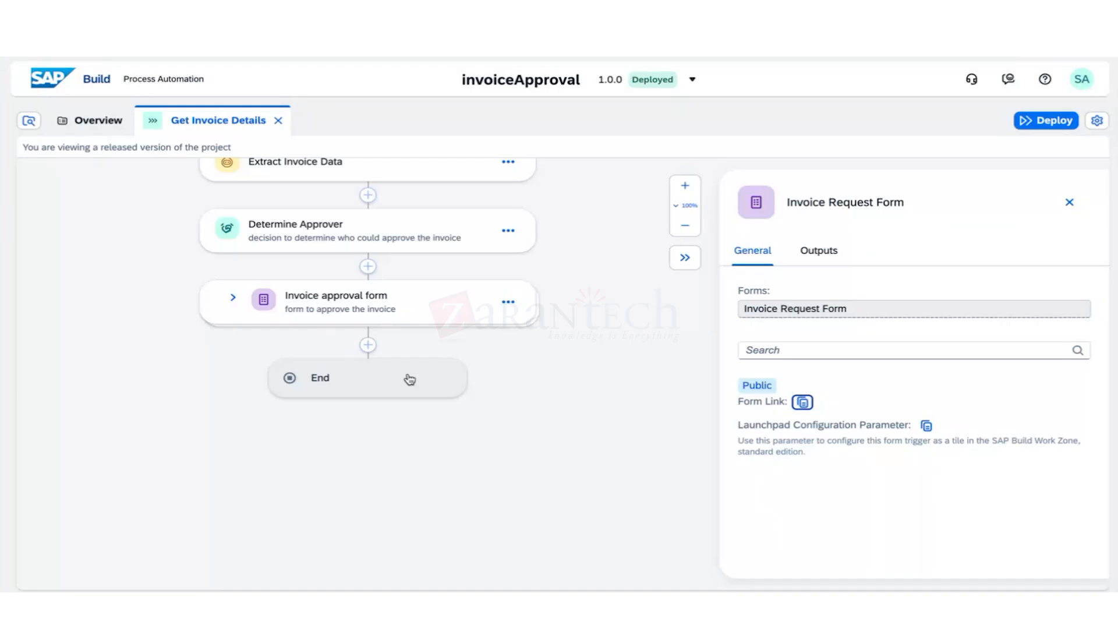
scroll(410, 379, up, 2)
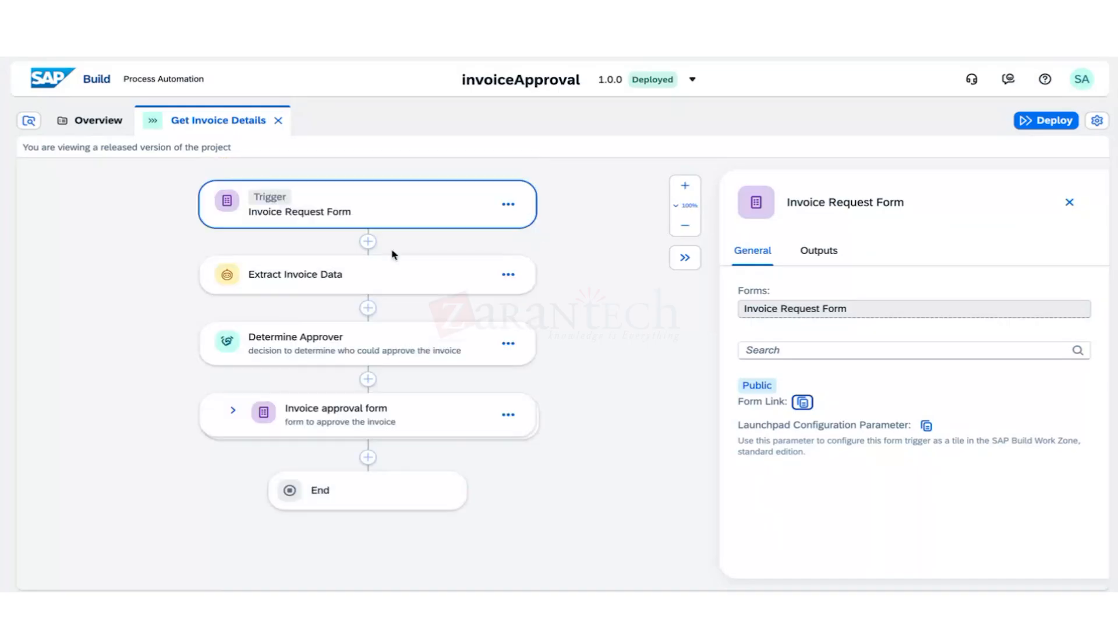
Close and reopen the trigger details, then switch to the invoiceApproval Overview.
click(1071, 202)
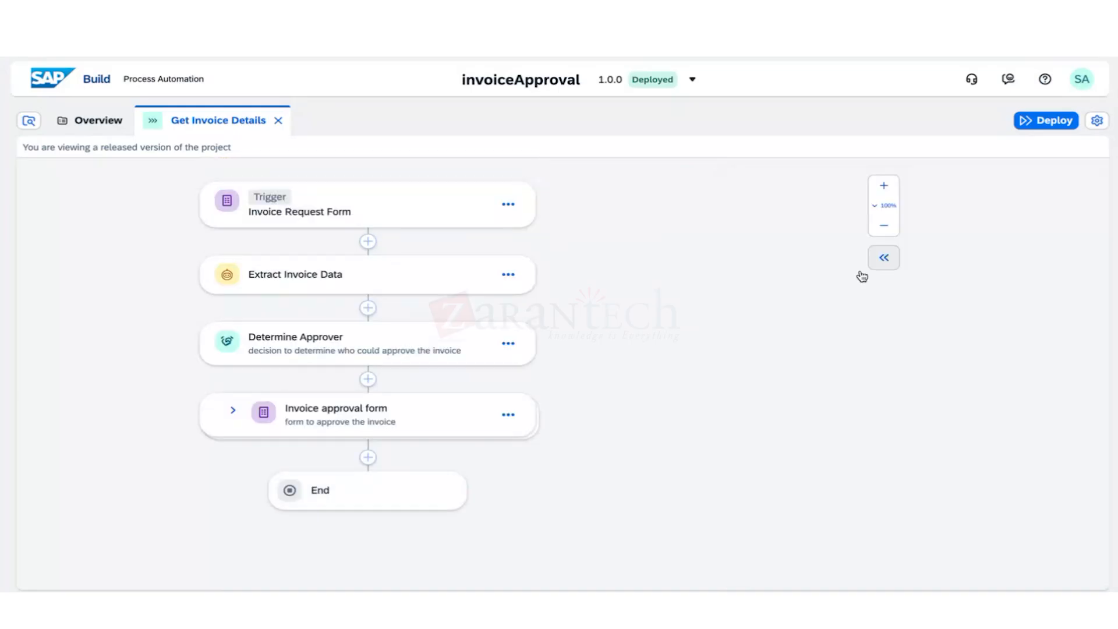
click(402, 206)
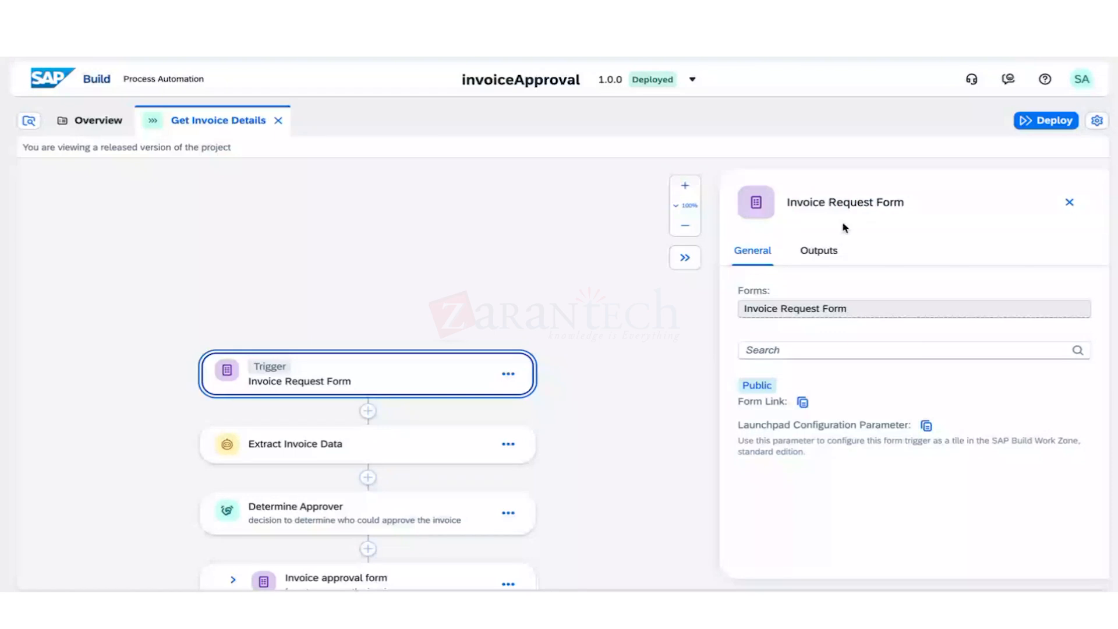
click(90, 120)
Open the Extract Invoice Data automation from the Artifacts list.
scroll(227, 394, down, 3)
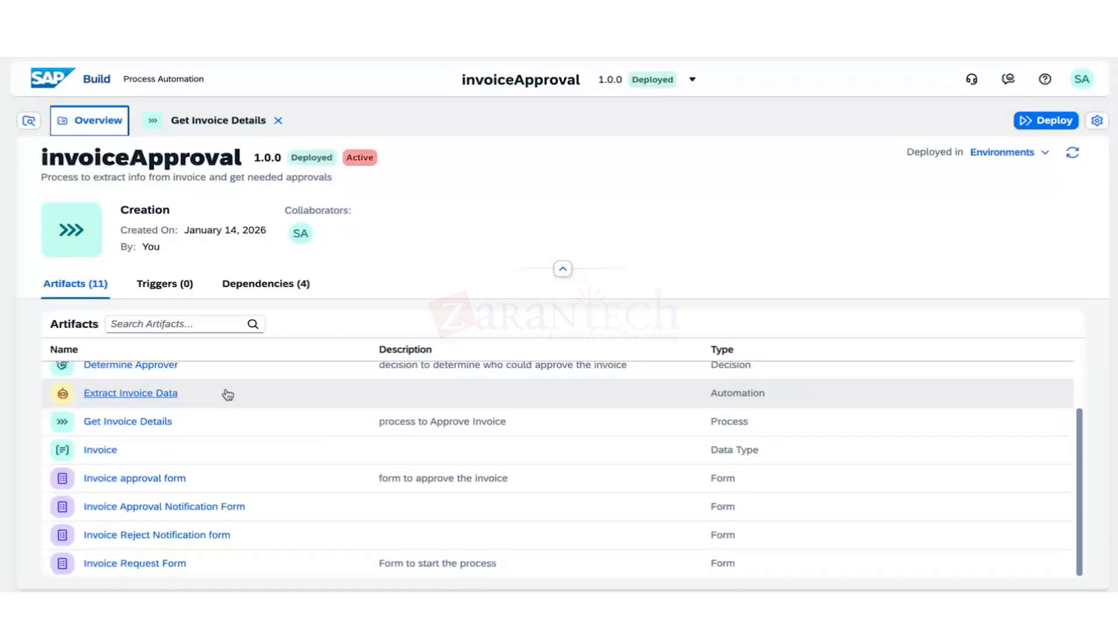
click(155, 400)
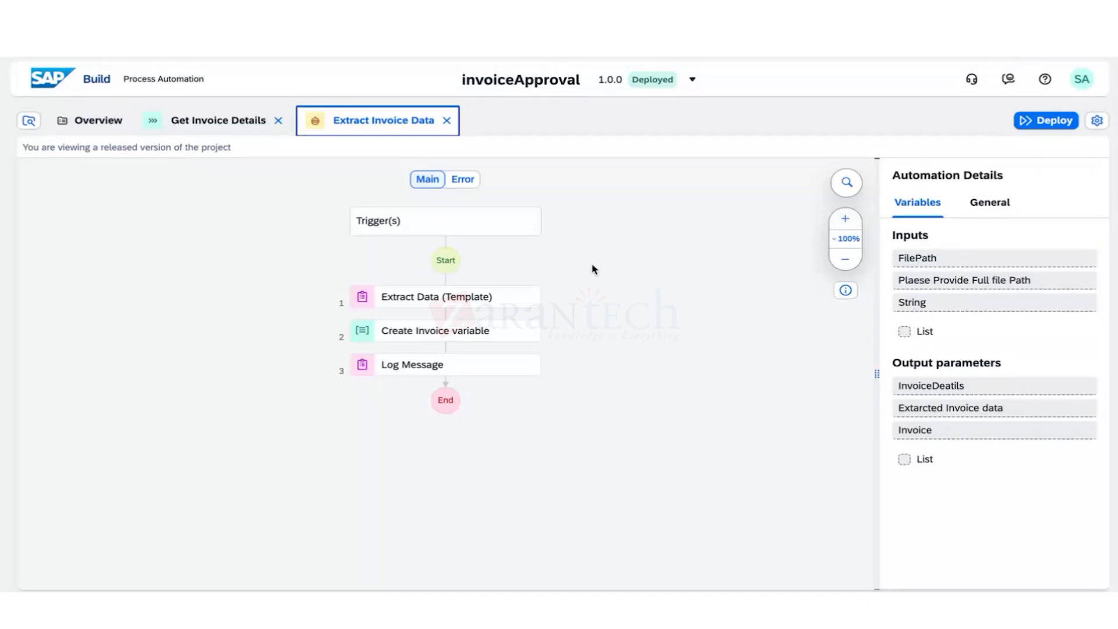
Inspect the Extract Data (Template) step's parameters, including the documentPath FilePath input.
click(443, 297)
scroll(962, 443, down, 1)
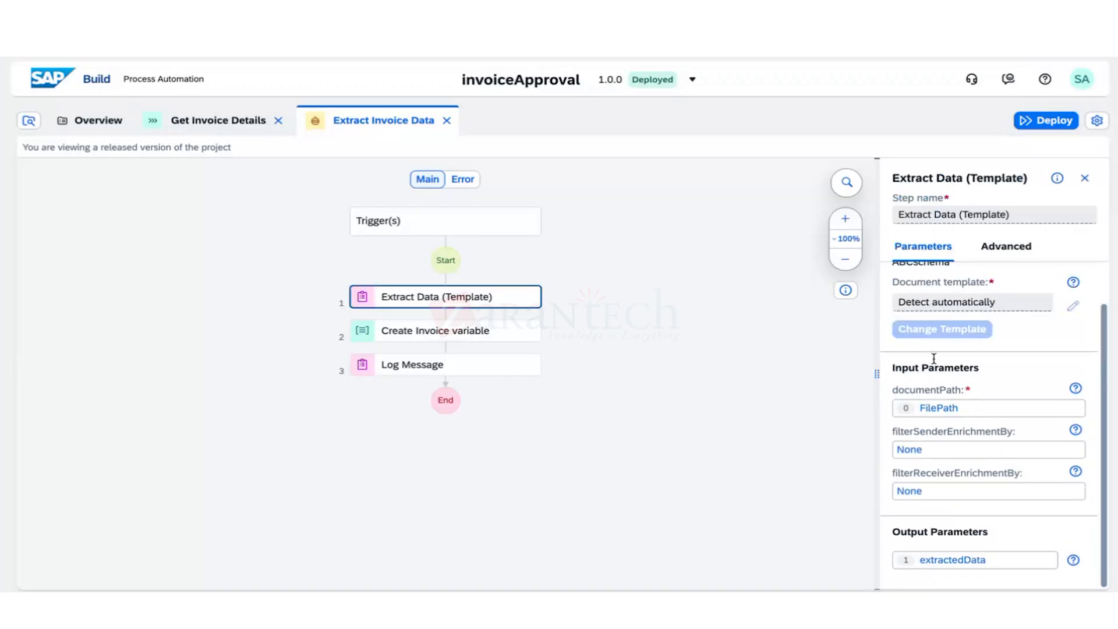
double_click(950, 407)
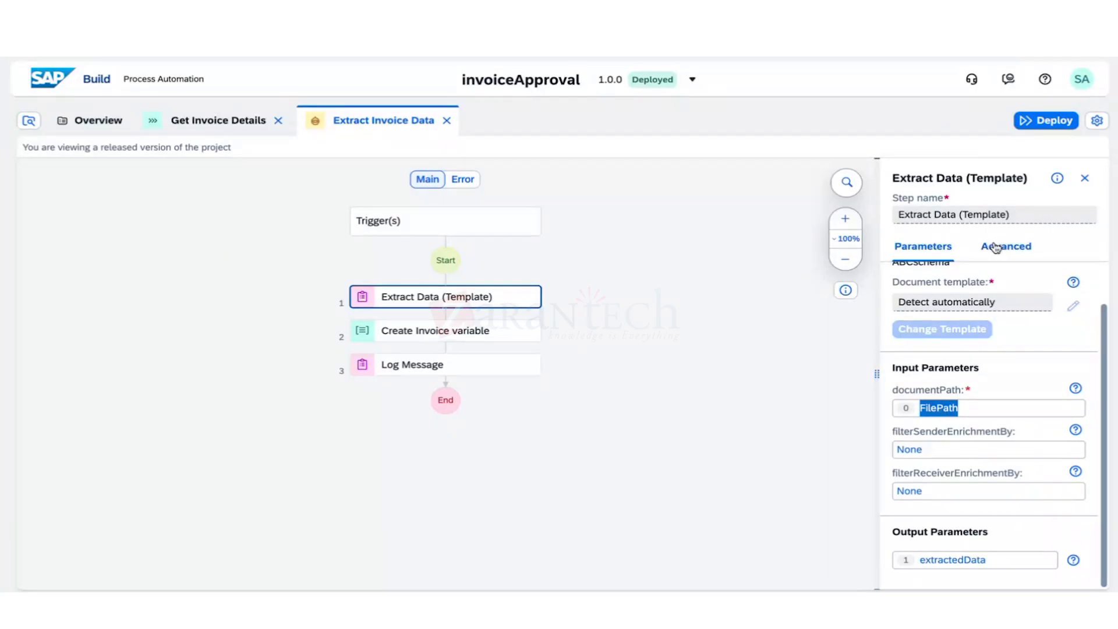
Inspect the Create Invoice variable step's parameters, then return to Get Invoice Details.
click(488, 336)
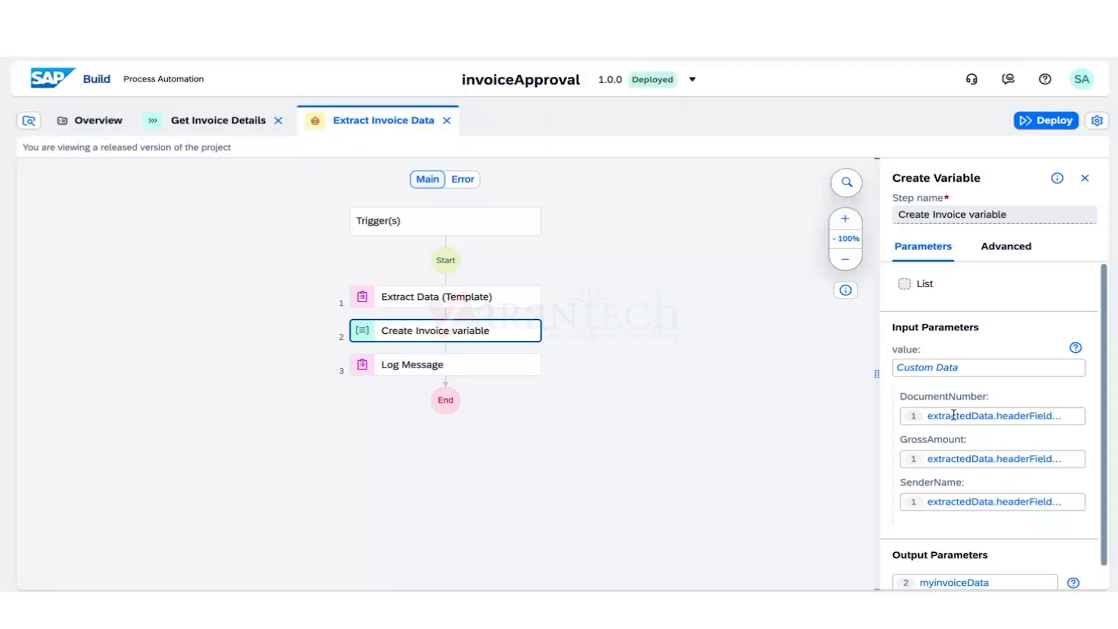
scroll(952, 418, down, 1)
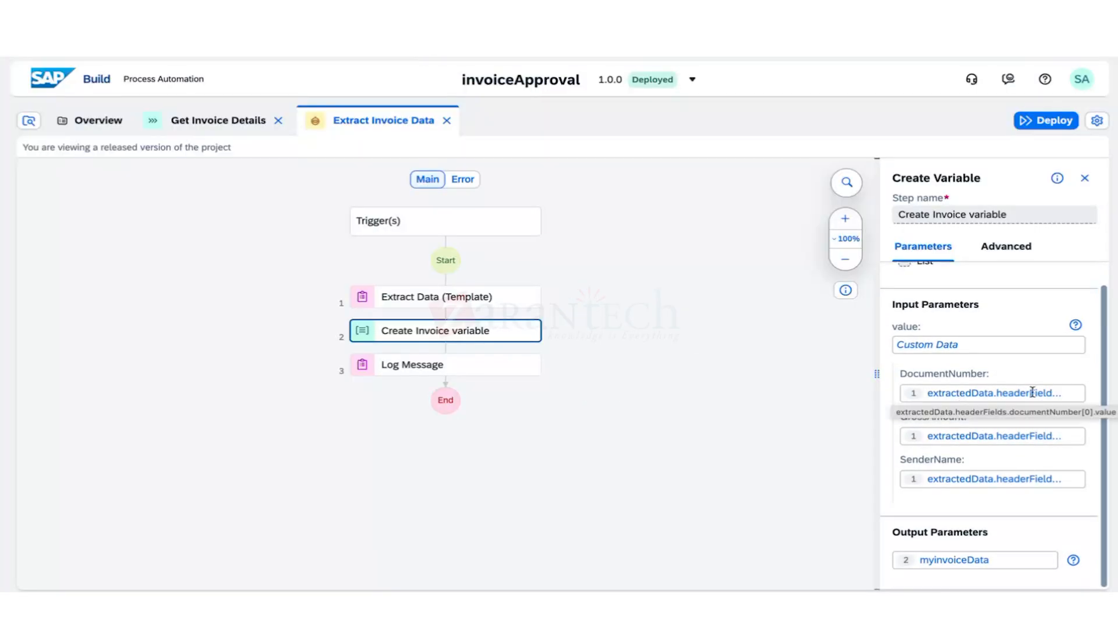
click(213, 120)
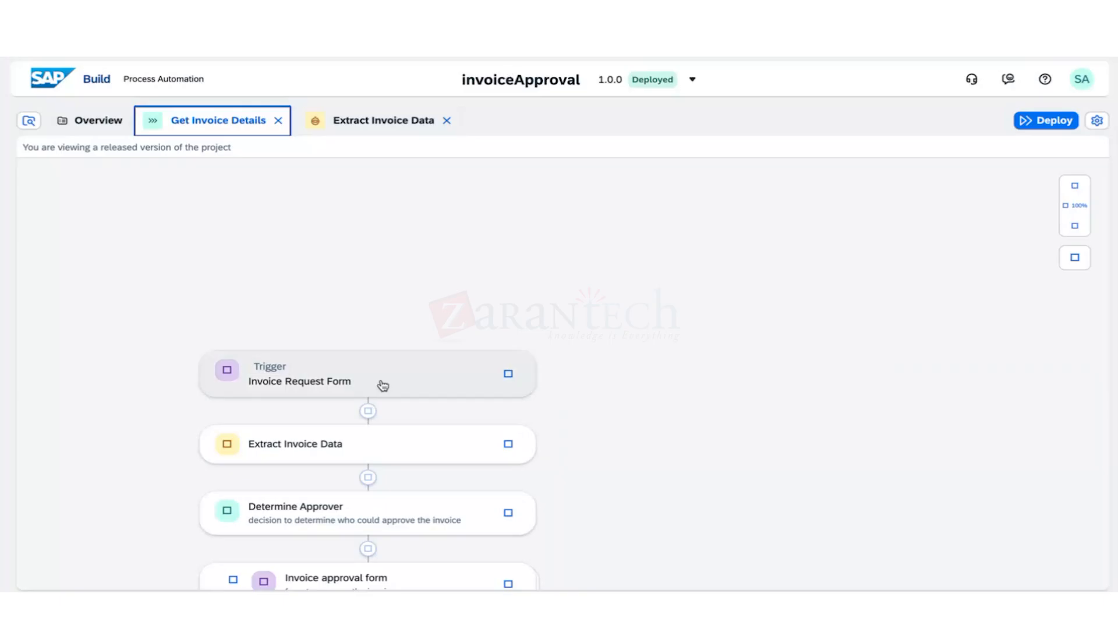
Open the Invoice Request Form trigger in its form editor.
click(382, 386)
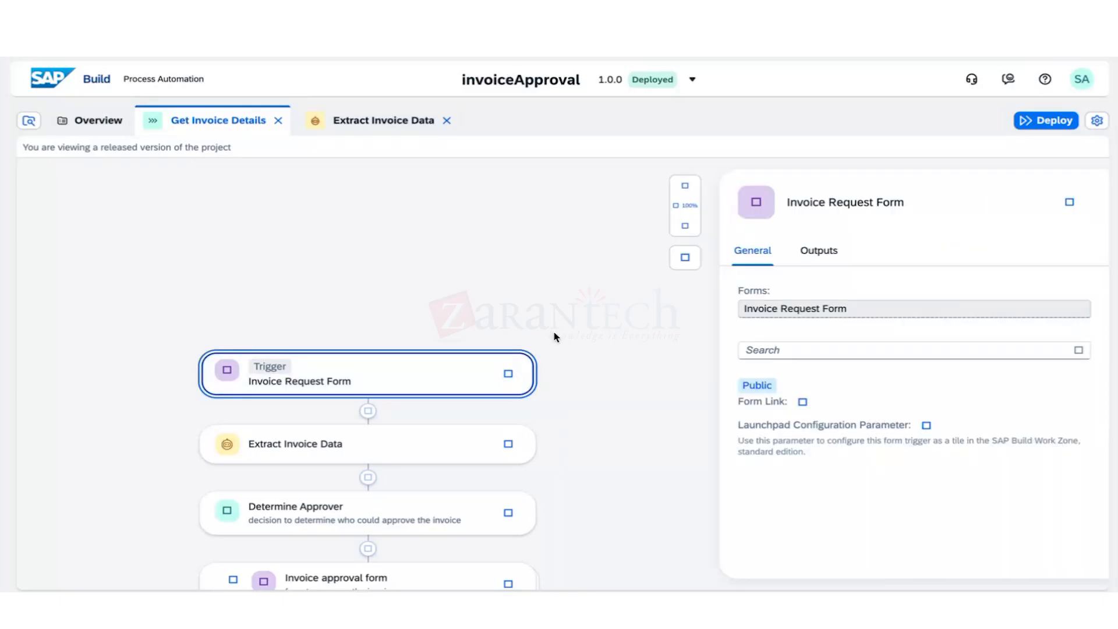
click(508, 376)
click(548, 395)
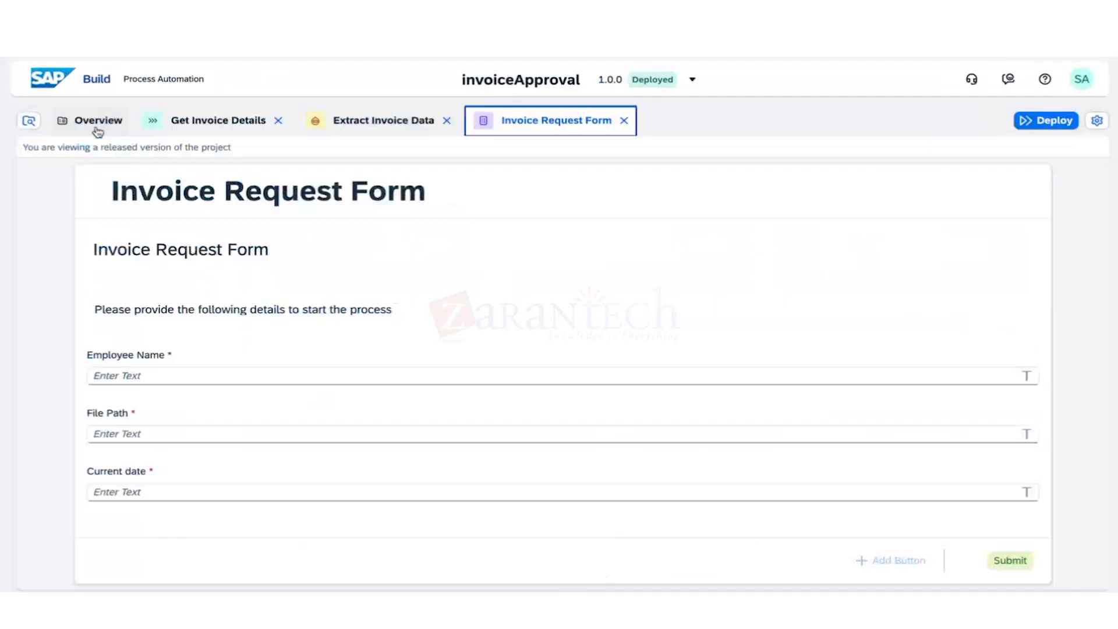
From the project Overview's Artifacts list, open the Determine Approver decision.
click(94, 122)
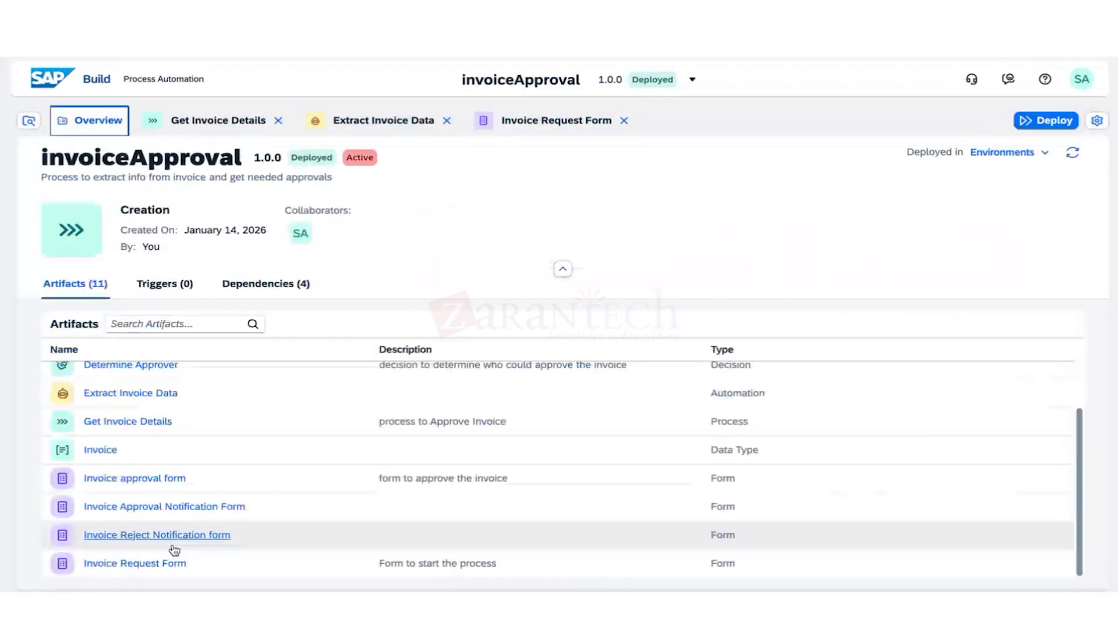
scroll(177, 524, up, 1)
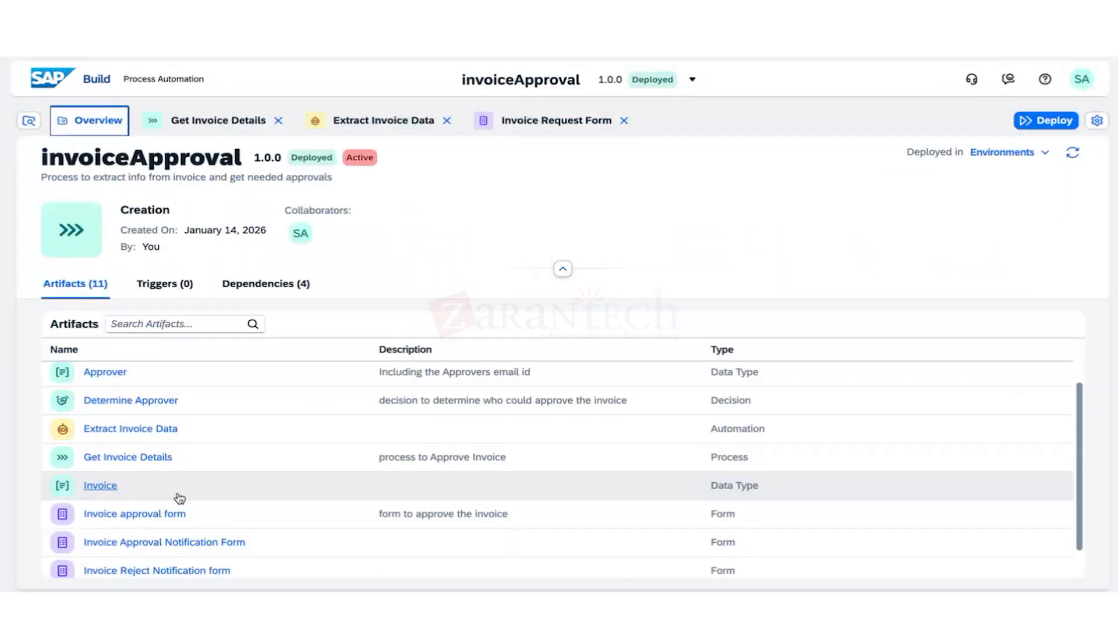
click(191, 408)
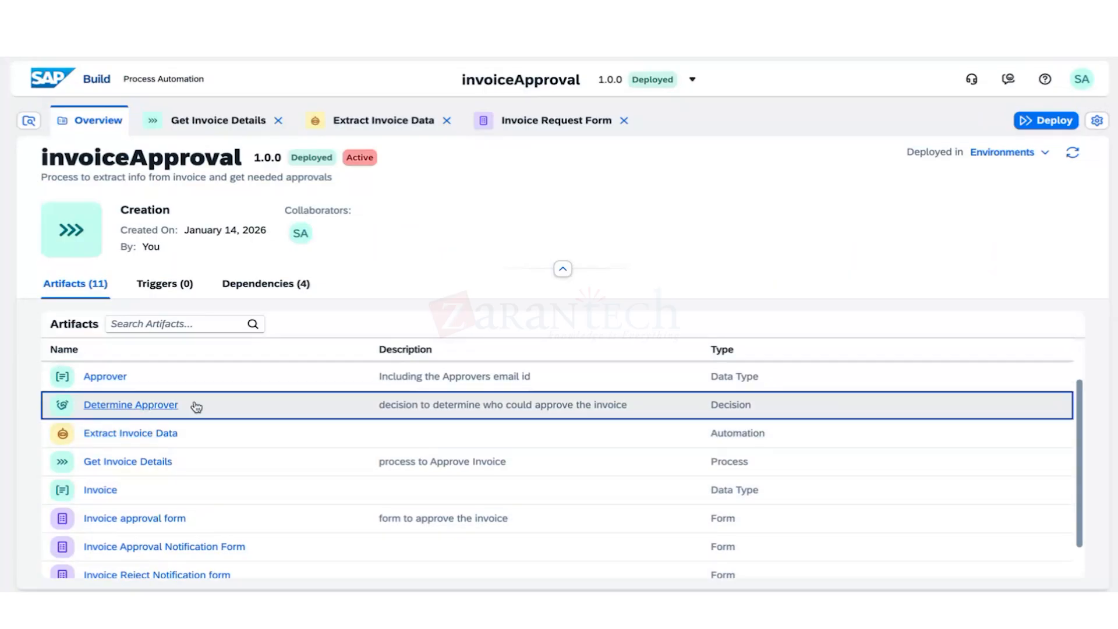
click(188, 410)
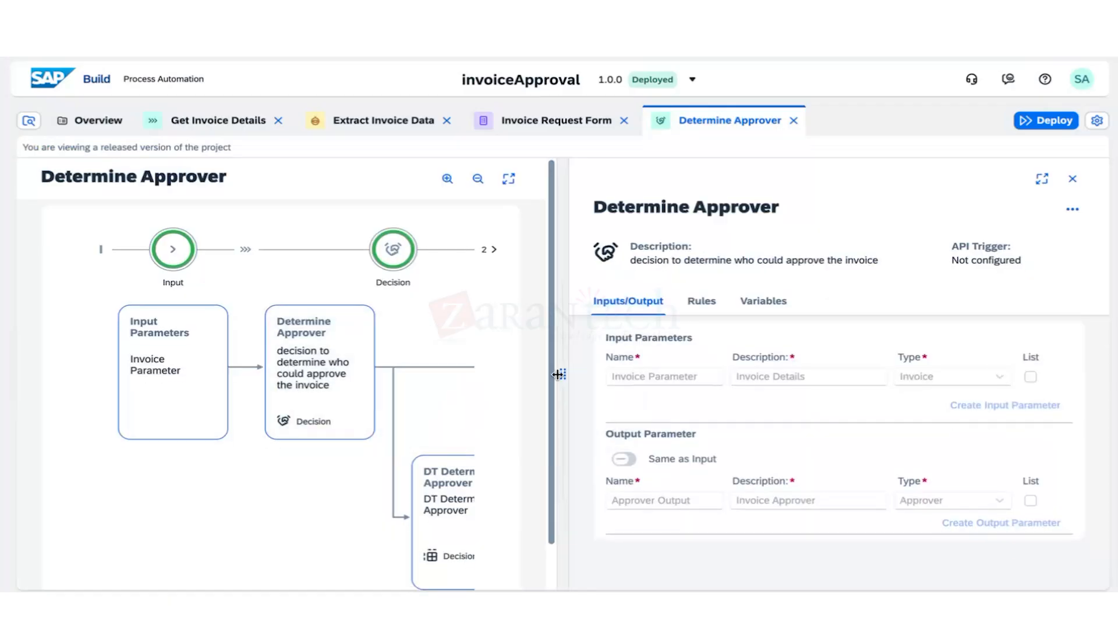
Widen the diagram, inspect Approver Output, and open the DT Determine Approver decision table.
drag(563, 373, 775, 374)
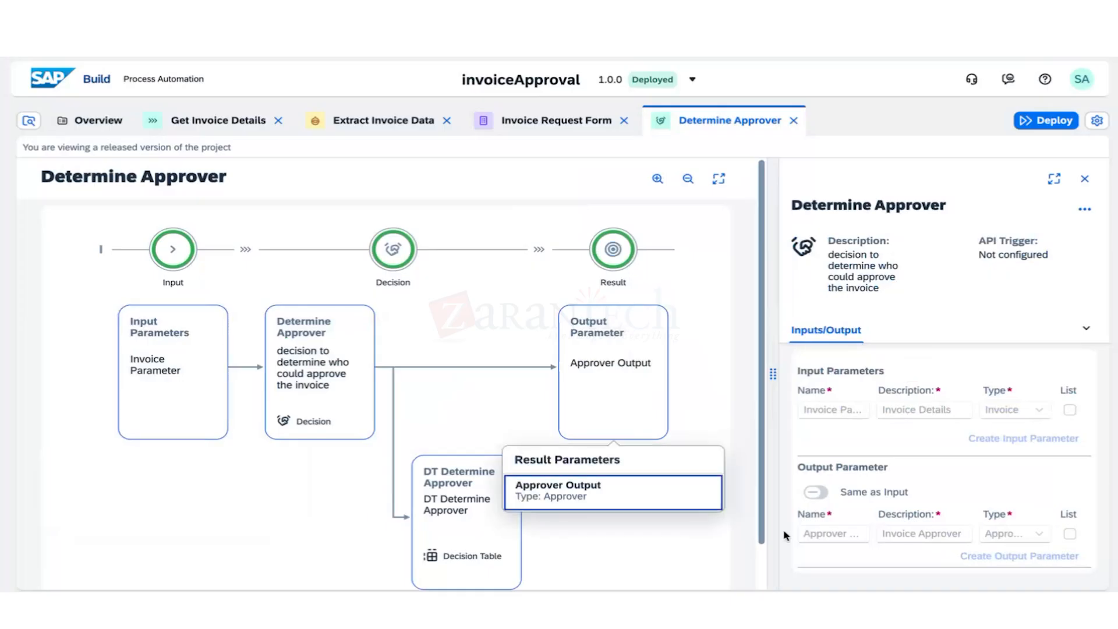
click(847, 538)
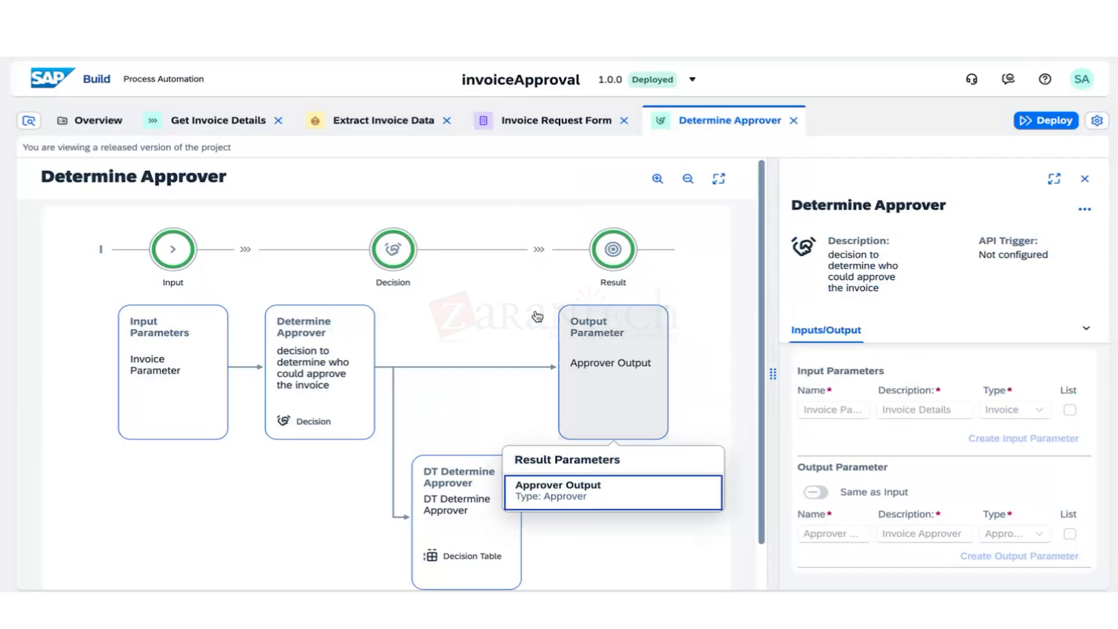
click(286, 348)
click(836, 438)
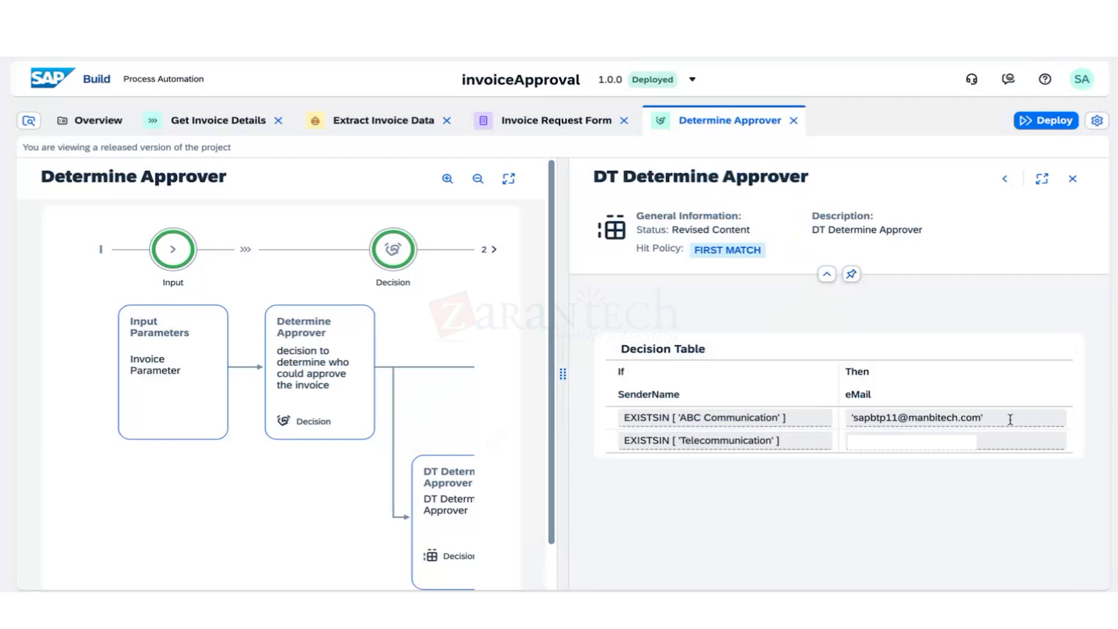
click(845, 421)
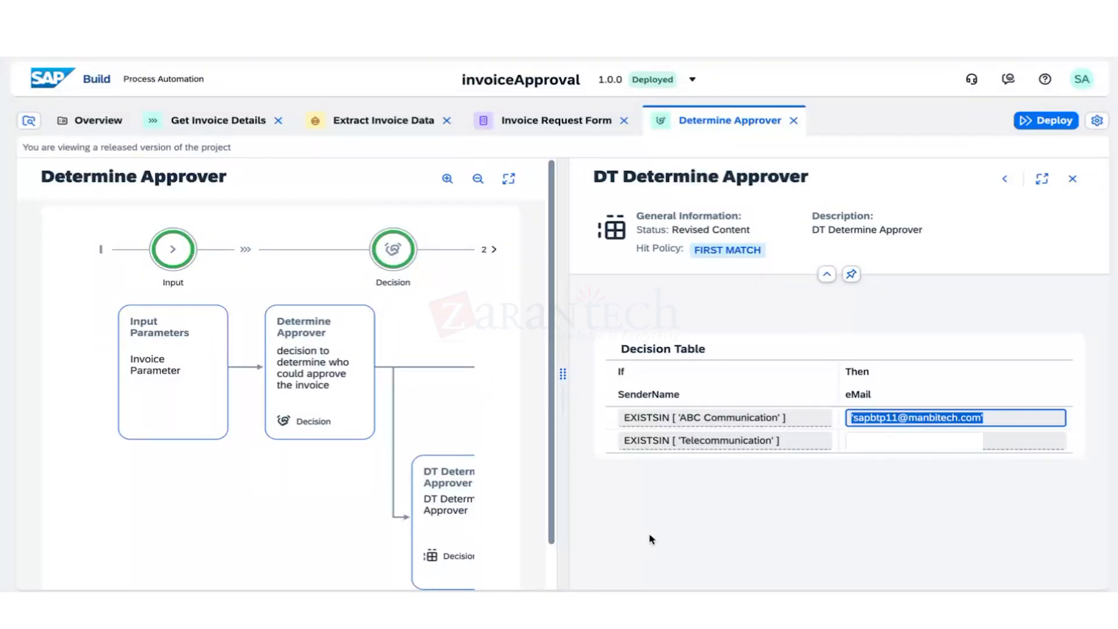
Show the details of the Determine Approver decision card.
click(488, 251)
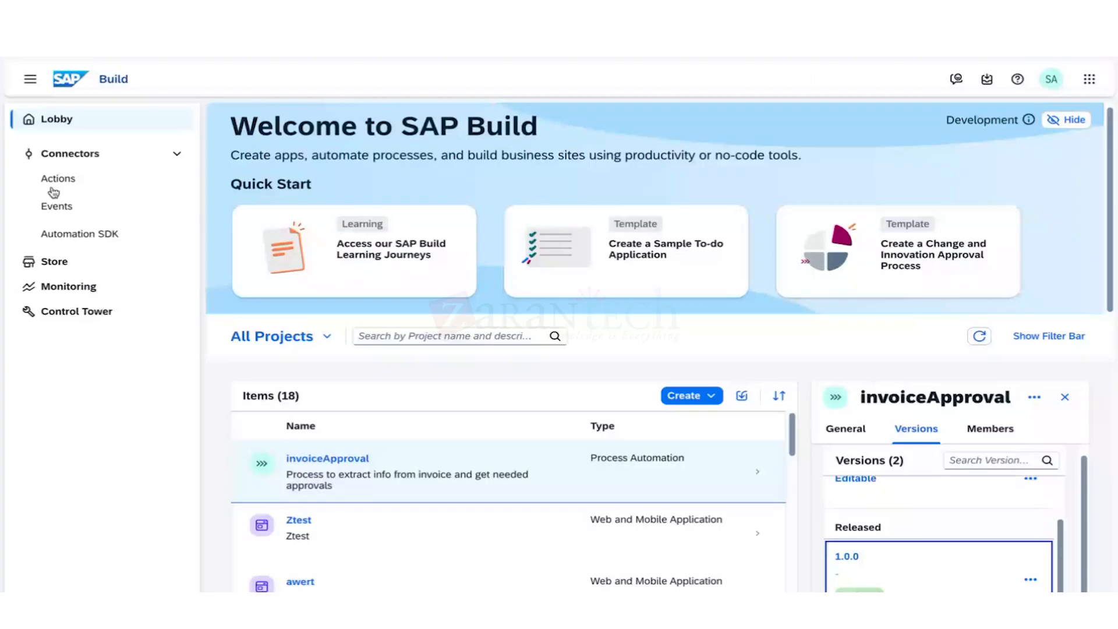
Open the Store and search its project templates for 'invoice approval'.
click(58, 262)
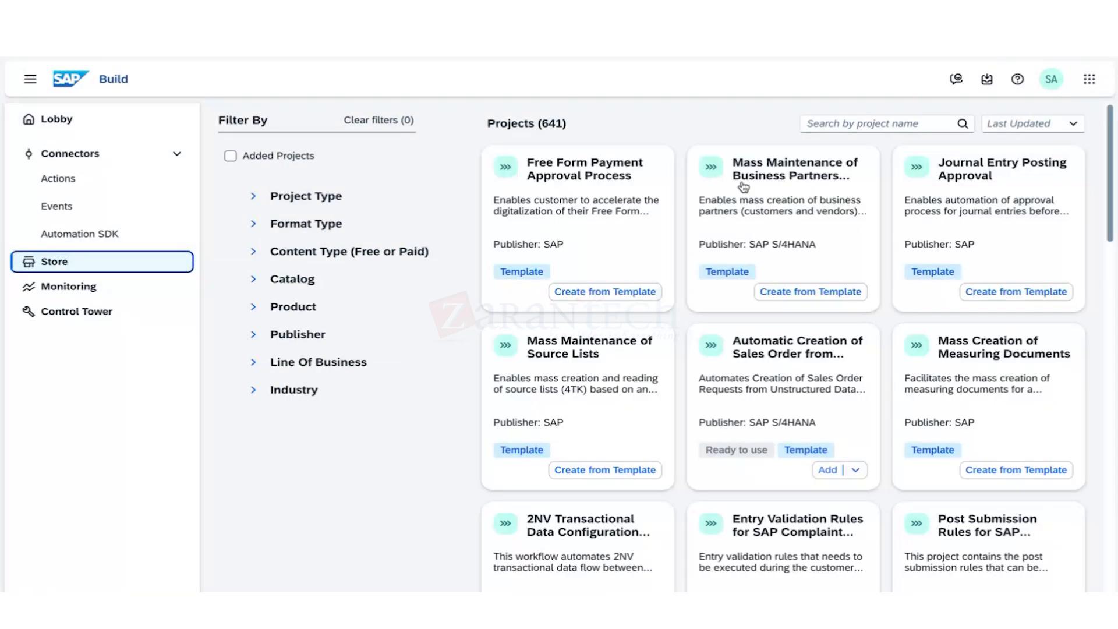
click(861, 124)
text(invoice appro)
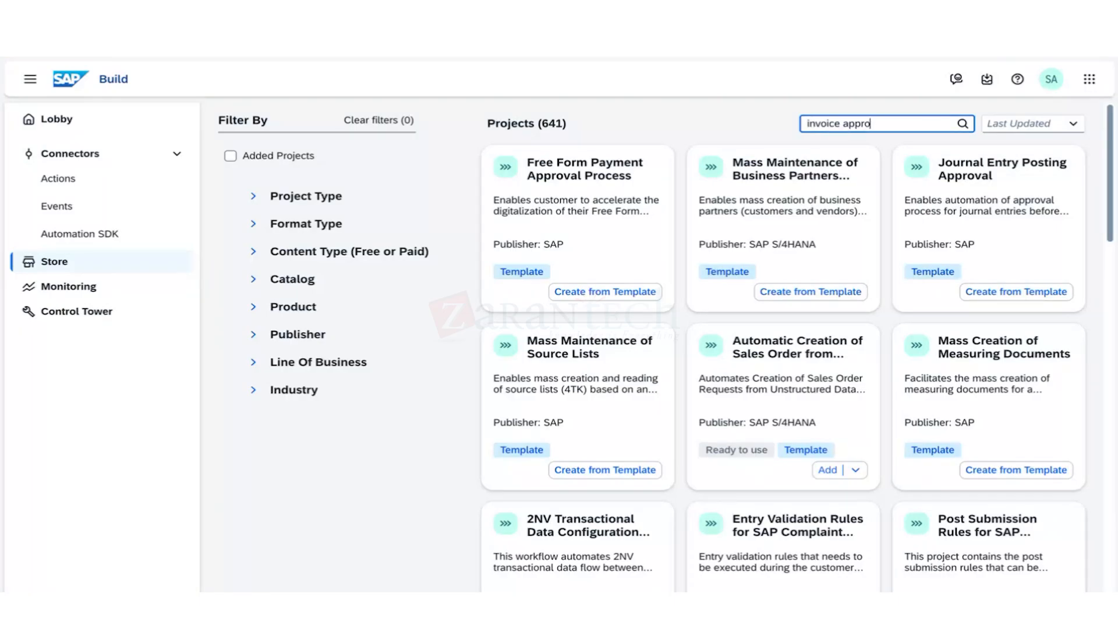
text(val)
drag(885, 124, 791, 137)
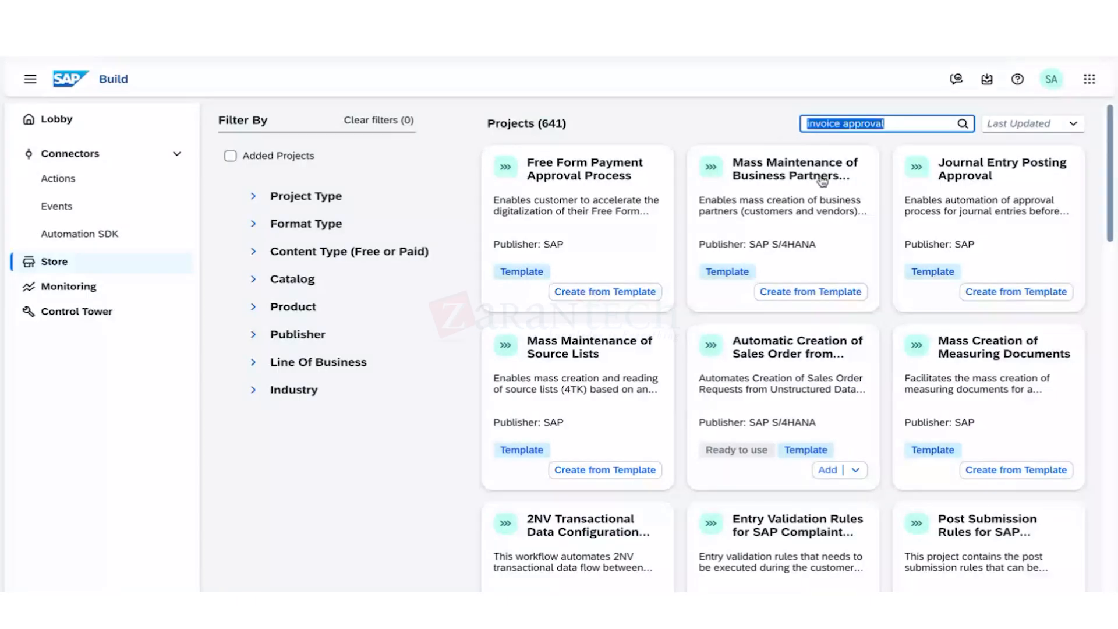
click(901, 128)
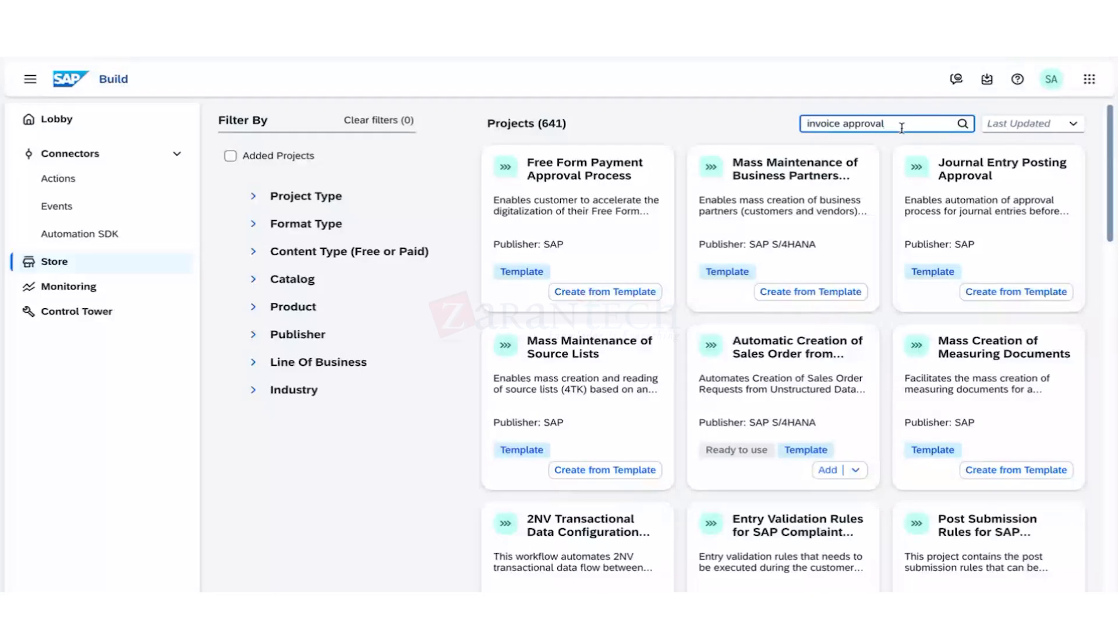
key(Return)
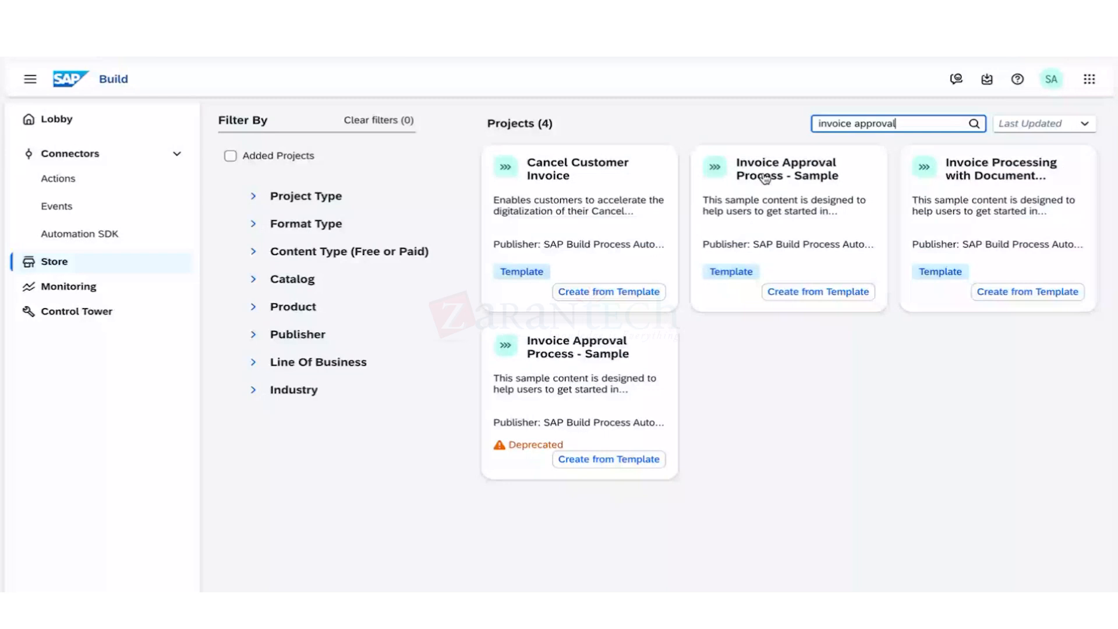
Create a project named 'Invoice Approval Process - KBON' from the Sample template.
click(792, 299)
text(Invoice Approval Process - Sample)
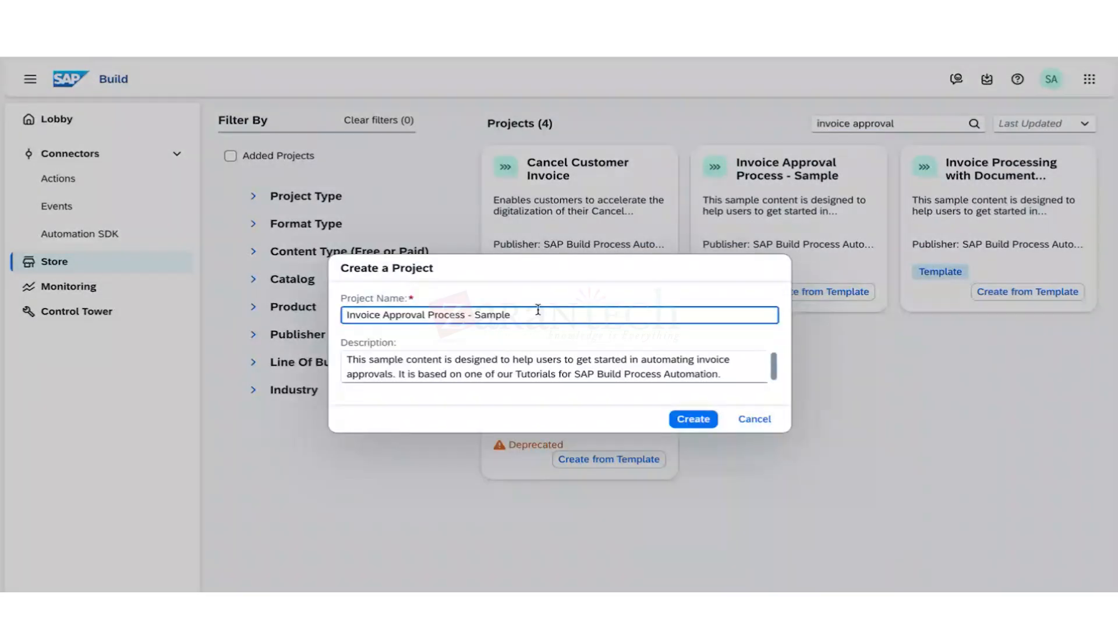
key(BackSpace)
key(BackSpace)
key(BackSpace)
key(BackSpace)
key(BackSpace)
key(BackSpace)
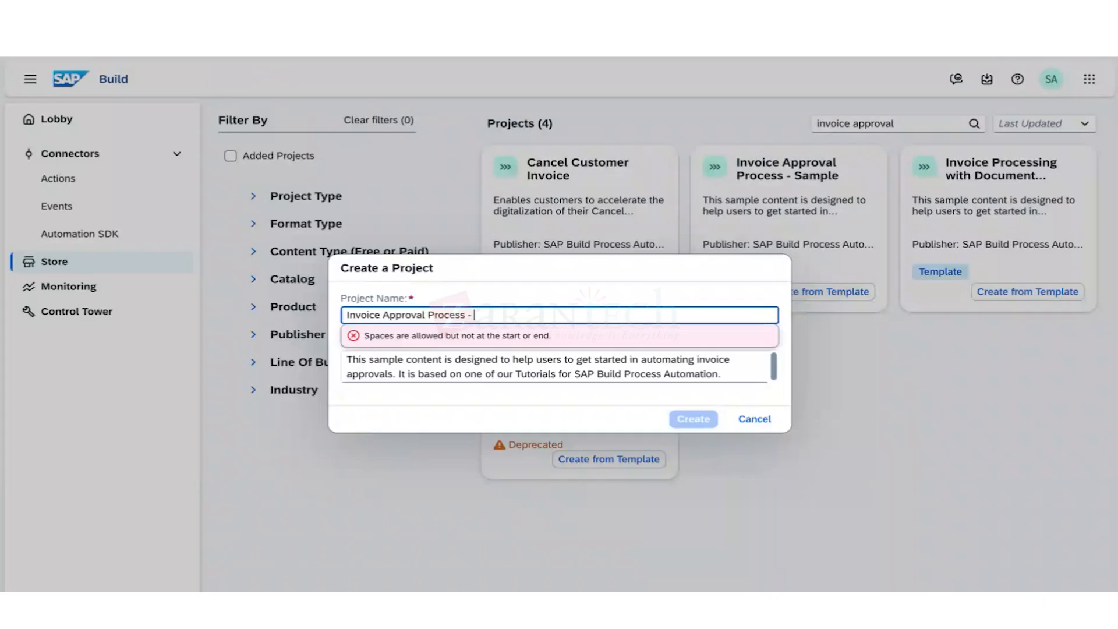
text(KBO)
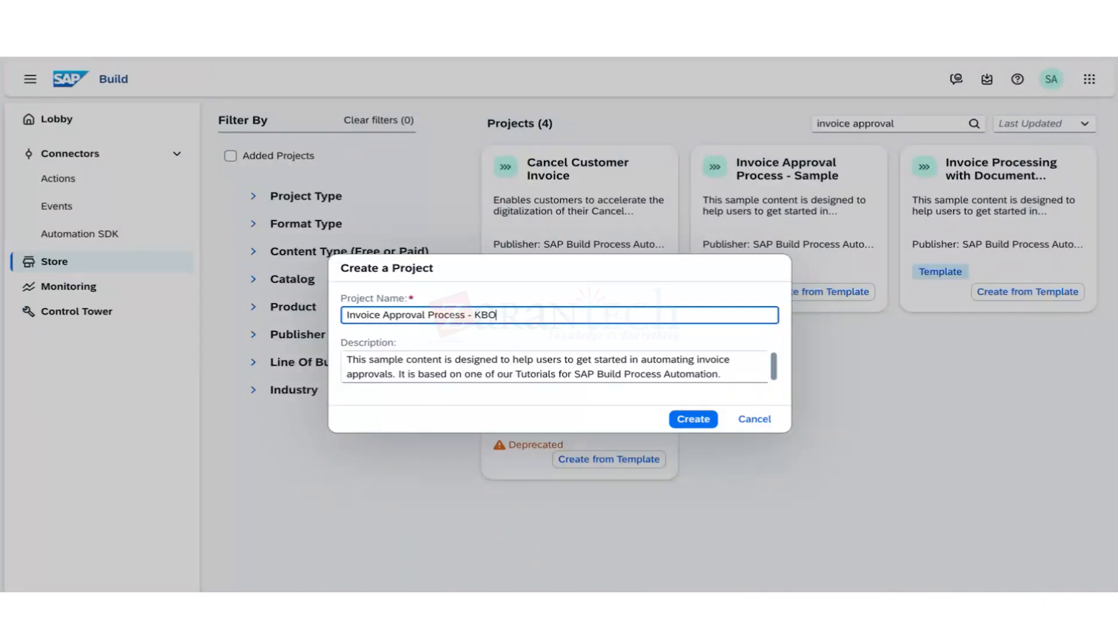
text(N)
click(698, 422)
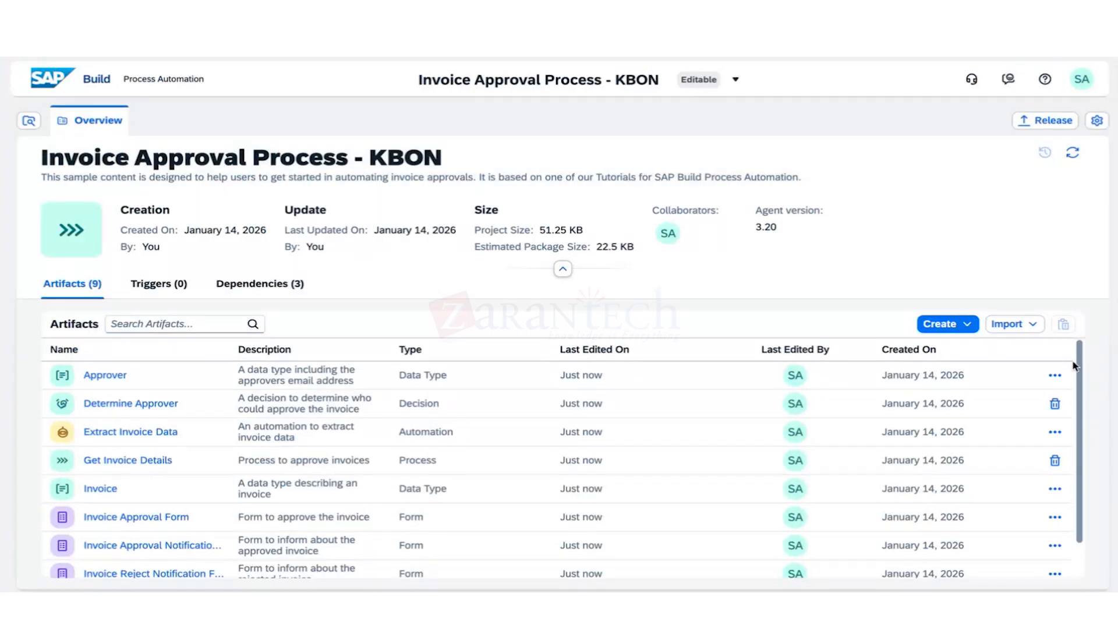
Open the KBON project's Get Invoice Details process artifact for editing.
scroll(1075, 402, down, 2)
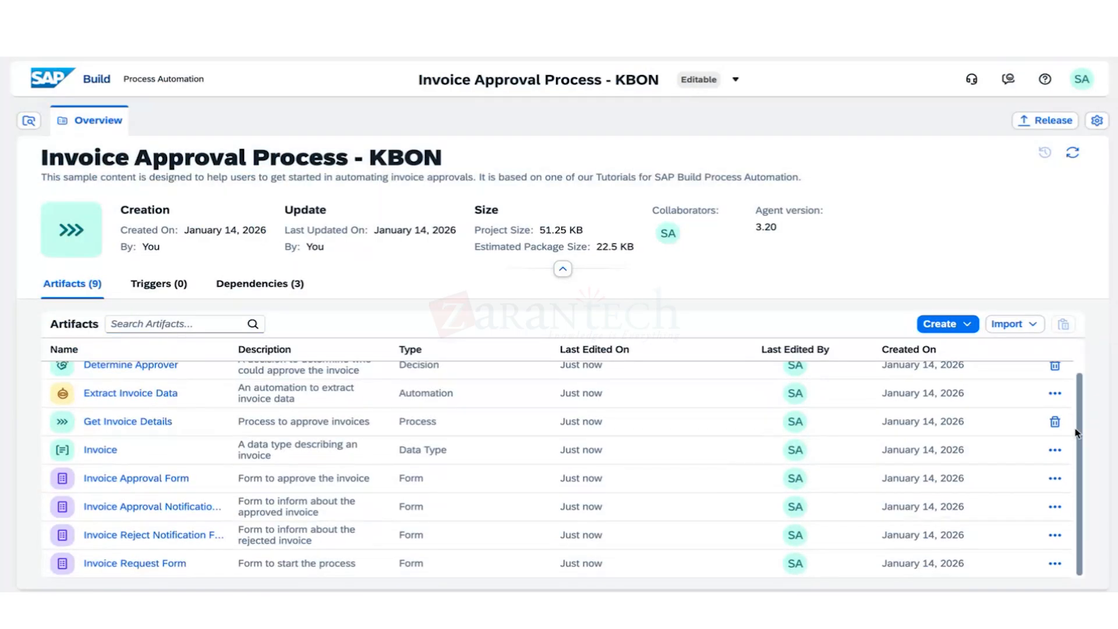
click(173, 421)
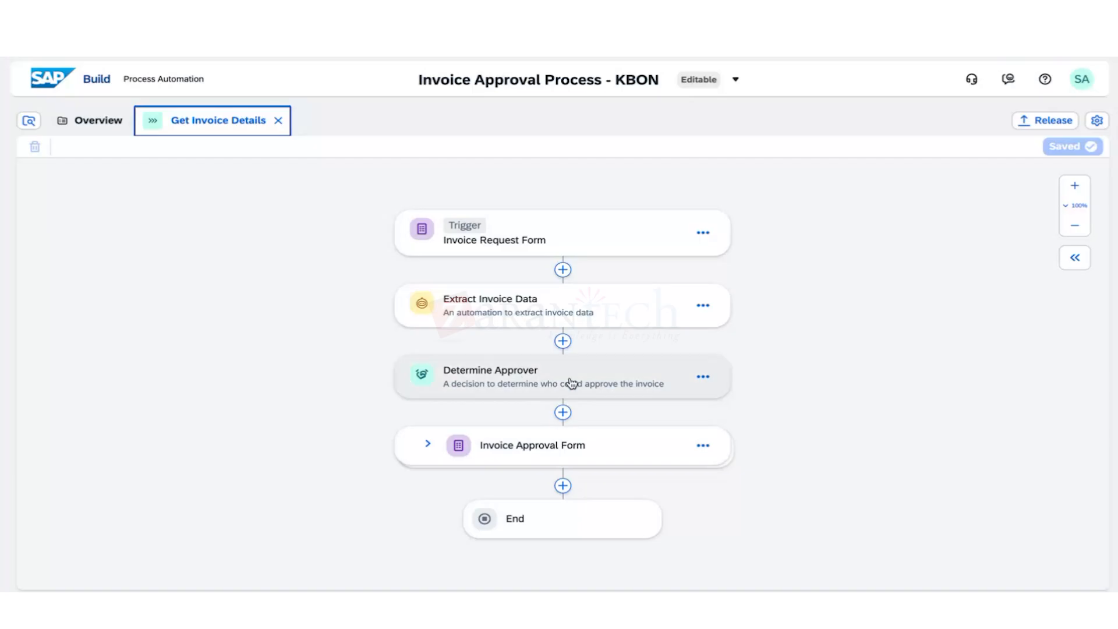
Check the Determine Approver step's input binding, then open the decision in its own editor.
click(563, 396)
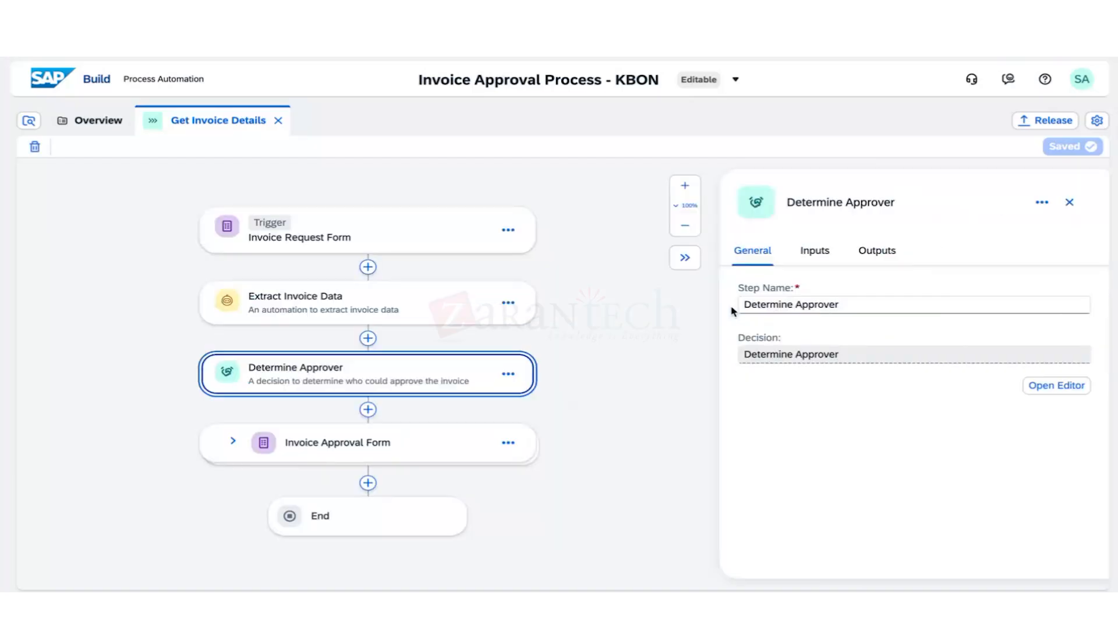
click(809, 252)
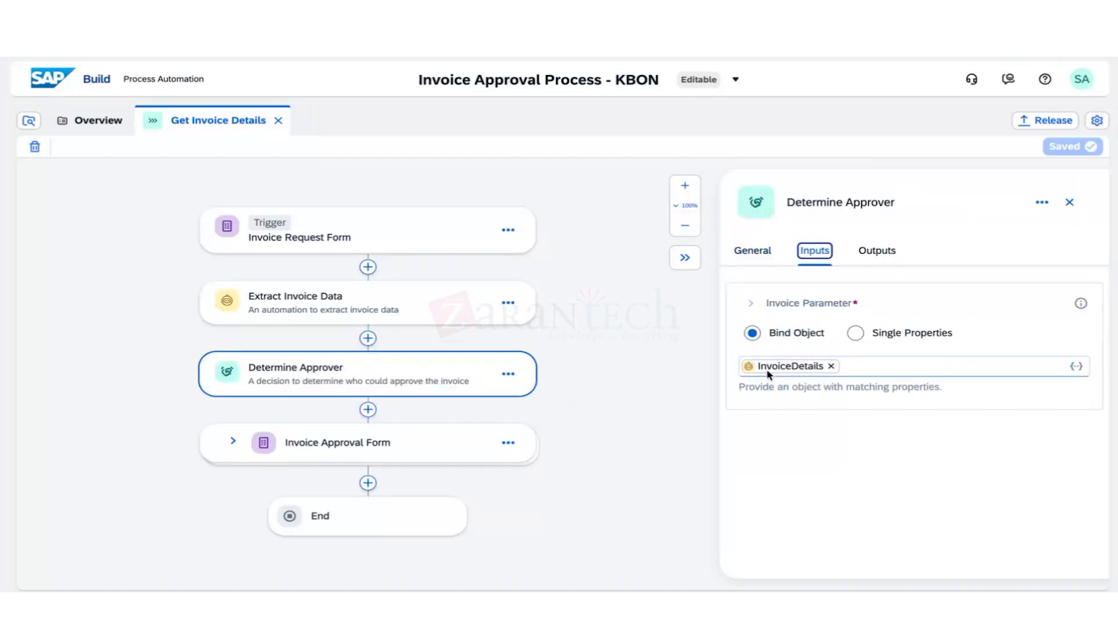
click(752, 251)
click(508, 373)
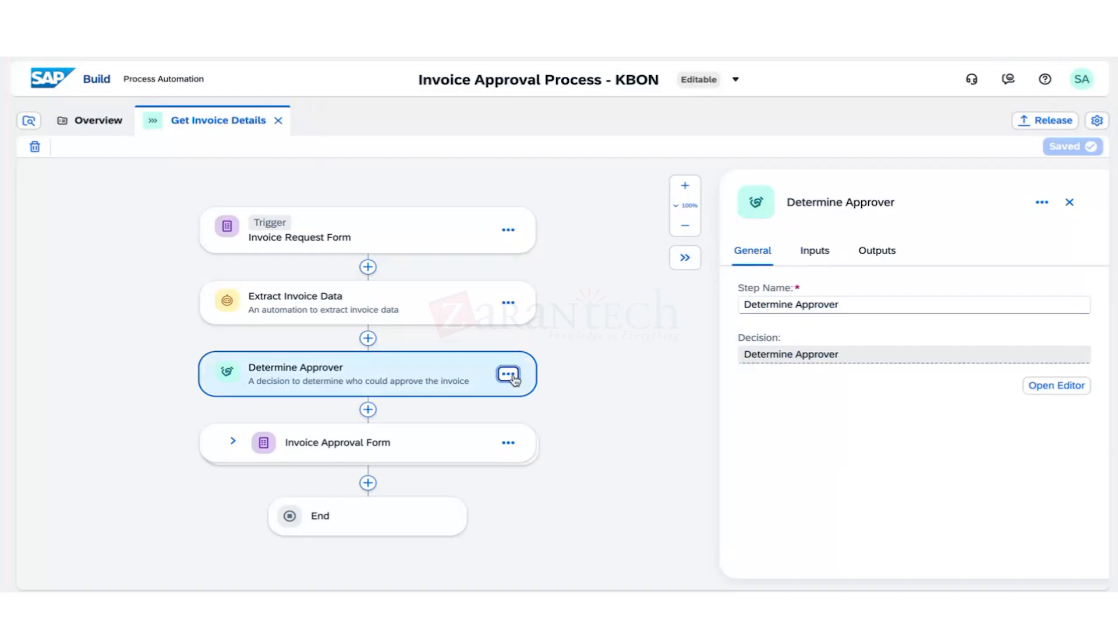
click(525, 393)
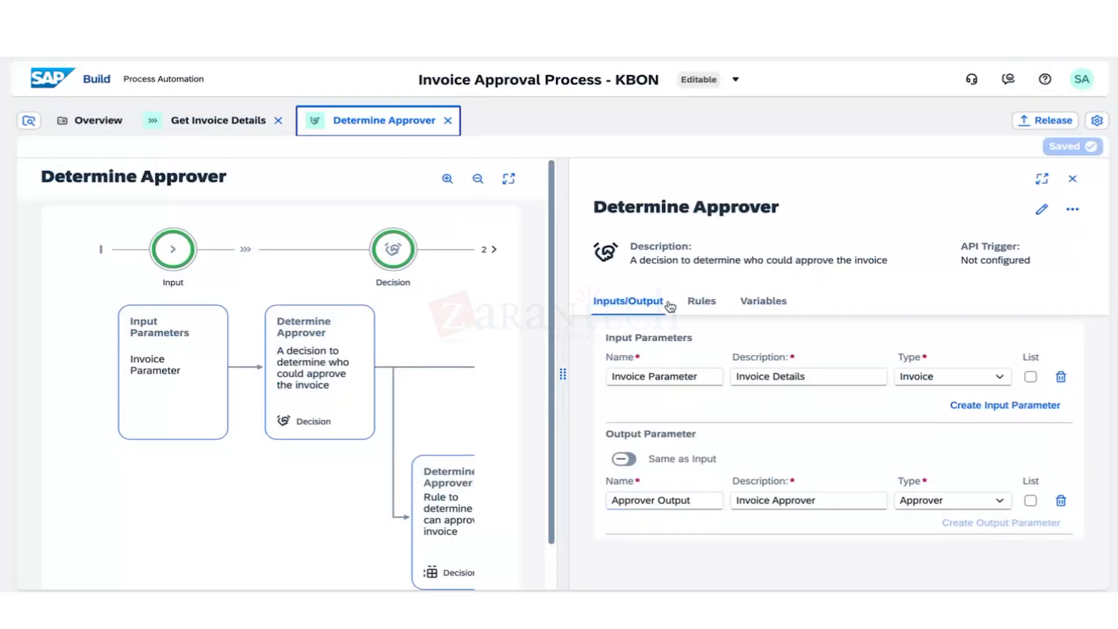
Inspect the Determine Approver table's ABC Communication sender condition and e-mail result, then return to Get Invoice Details.
click(702, 300)
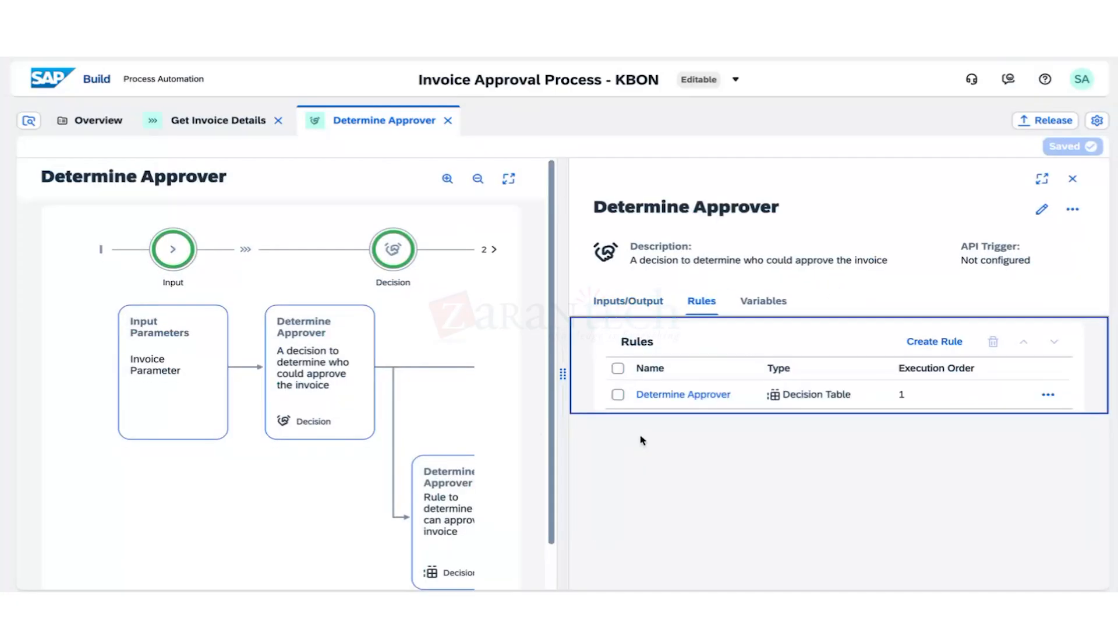
click(673, 396)
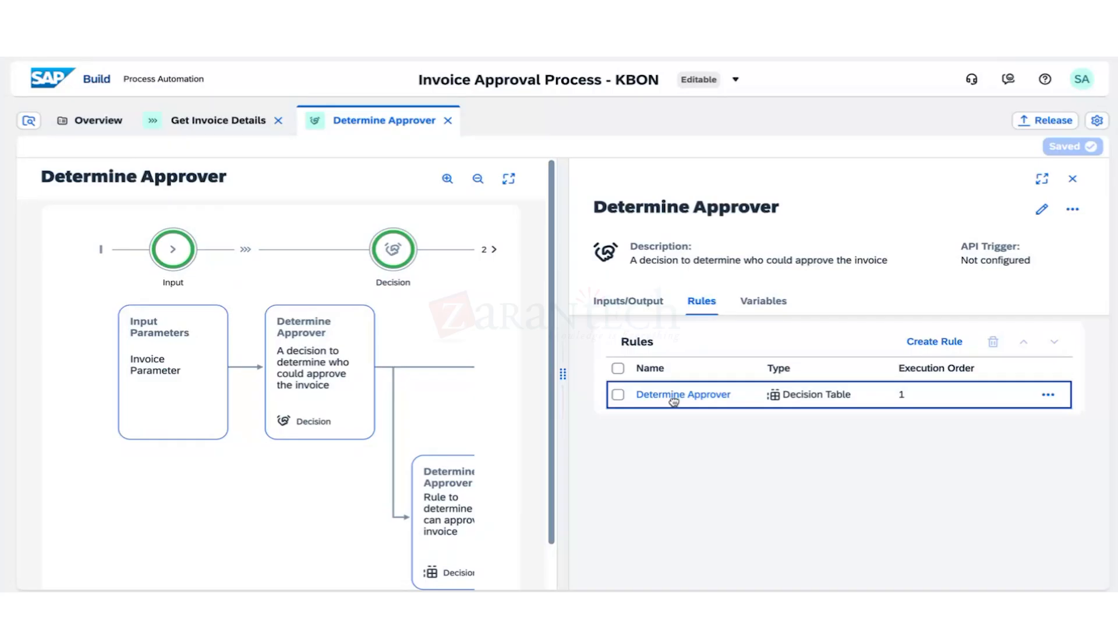
click(674, 396)
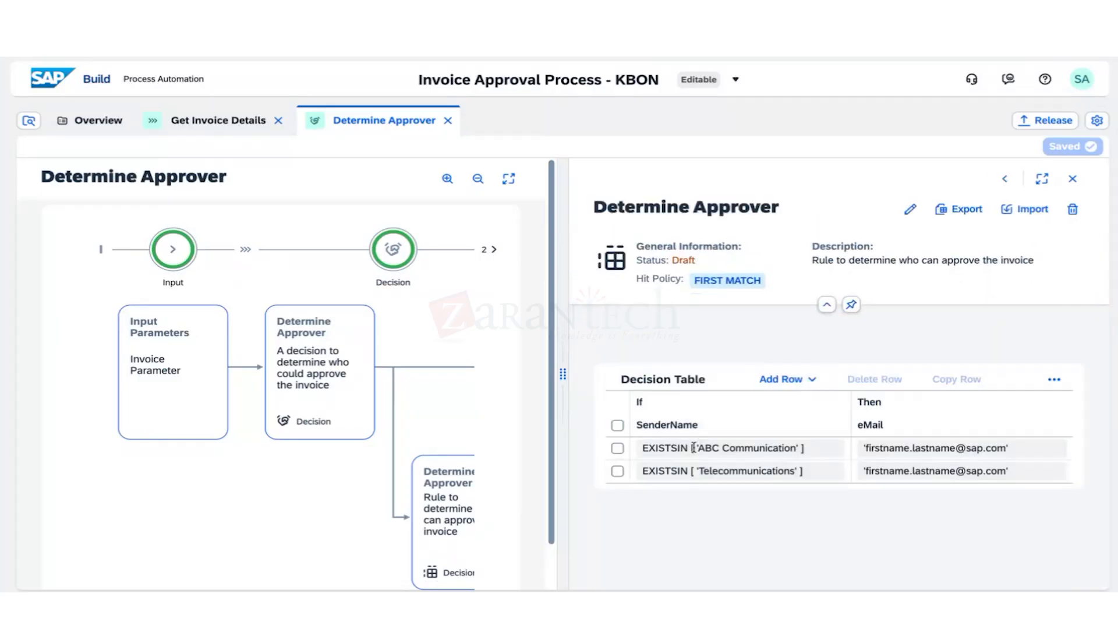
drag(693, 447, 755, 448)
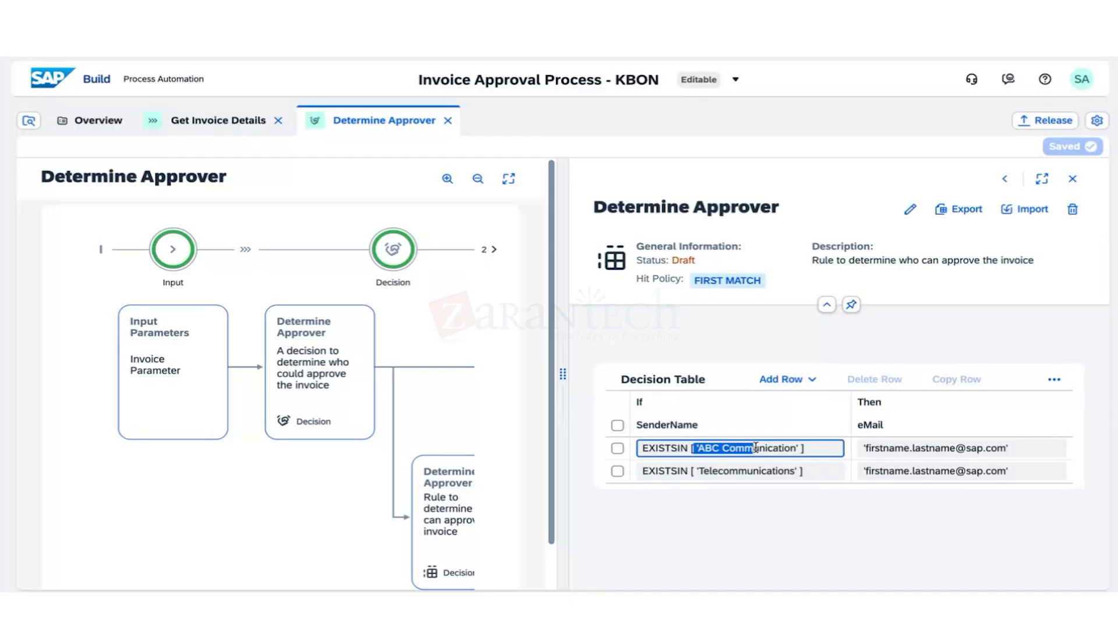
click(921, 447)
click(936, 527)
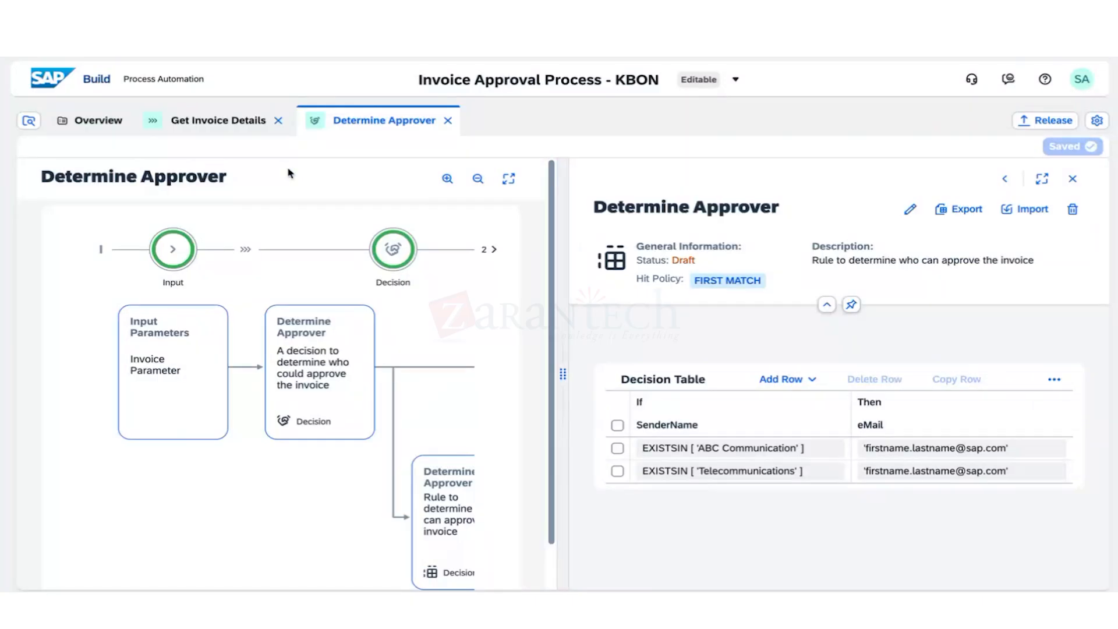
click(241, 130)
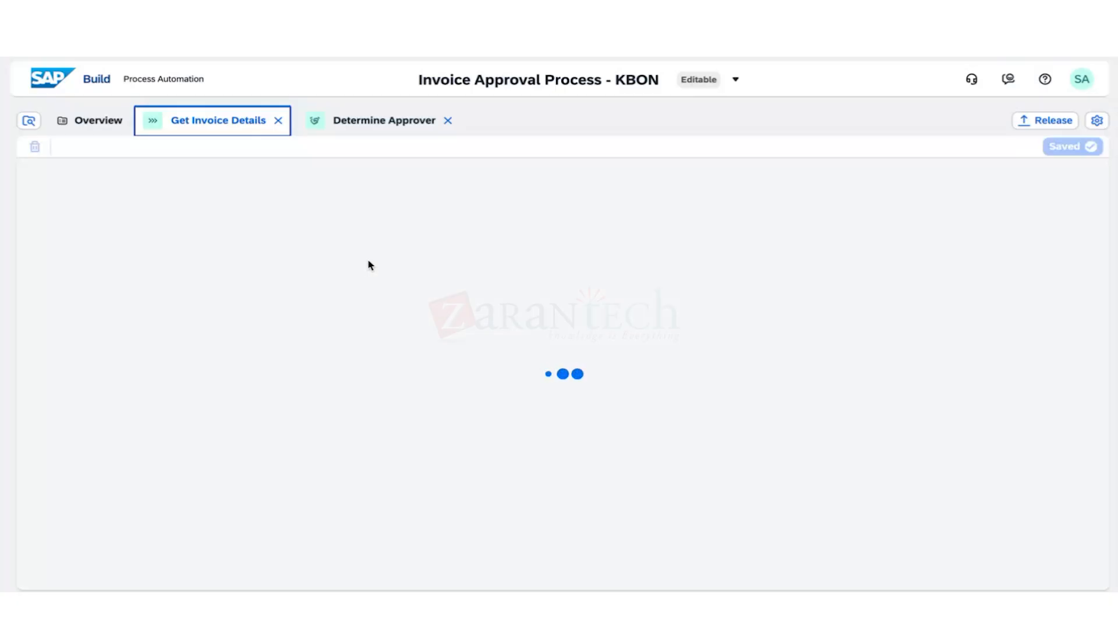
Open the Invoice Request Form trigger in its own editor via the trigger step's options.
click(410, 232)
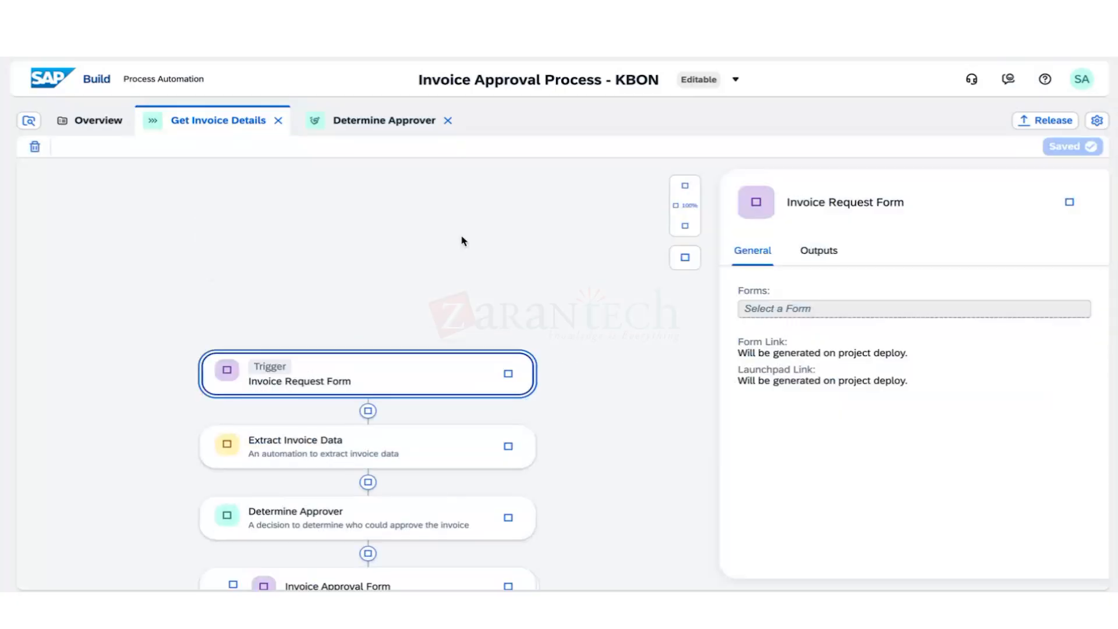
click(1069, 202)
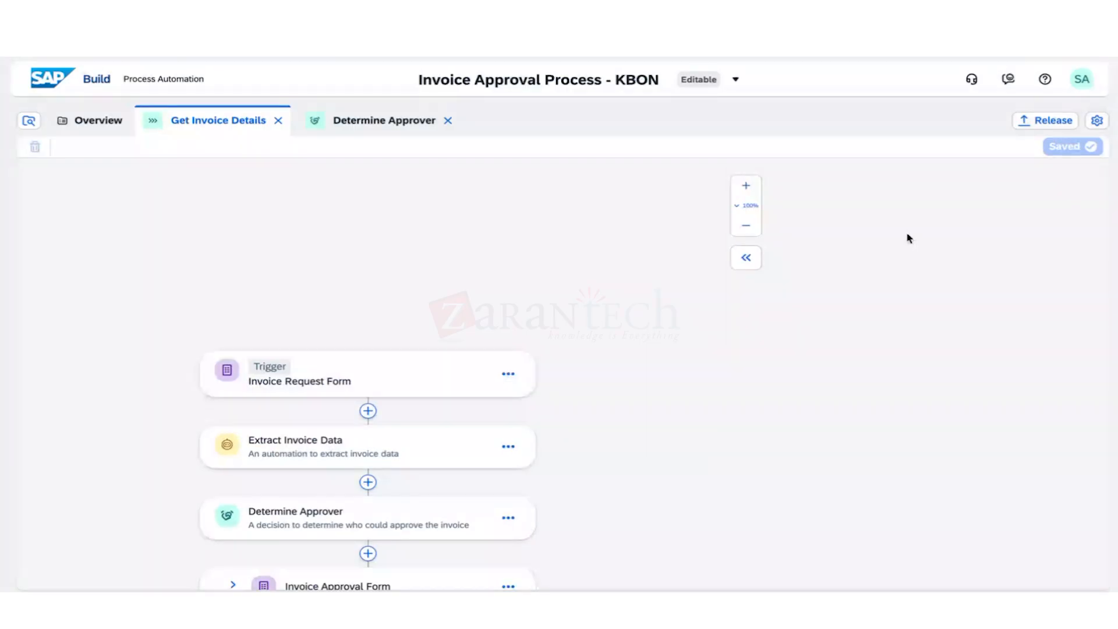
click(508, 374)
click(527, 396)
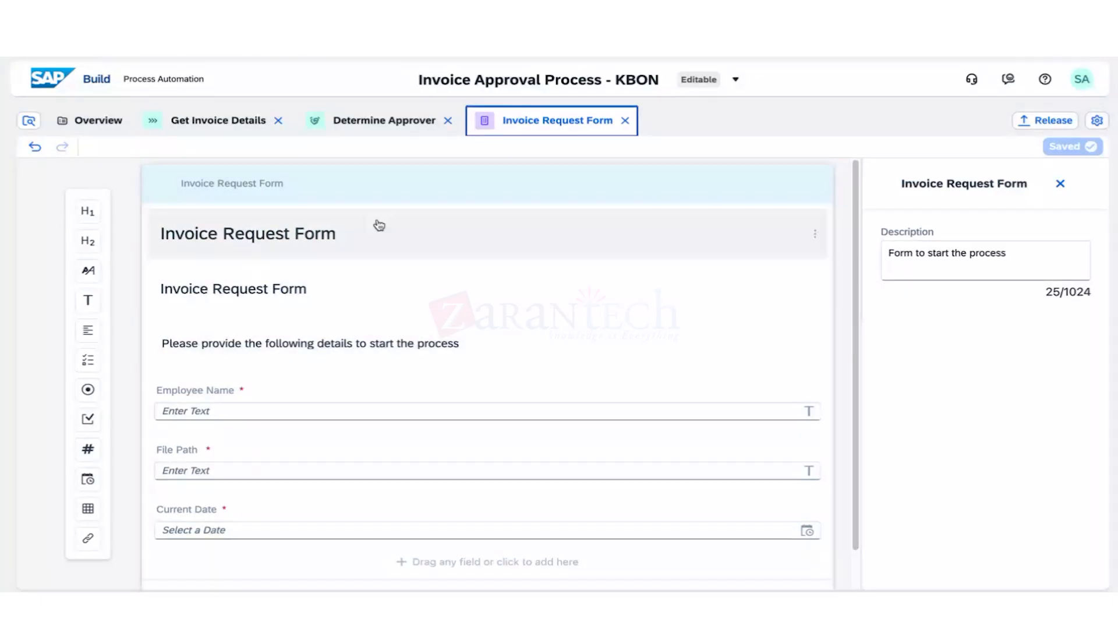
Switch back to the Get Invoice Details process tab.
click(218, 120)
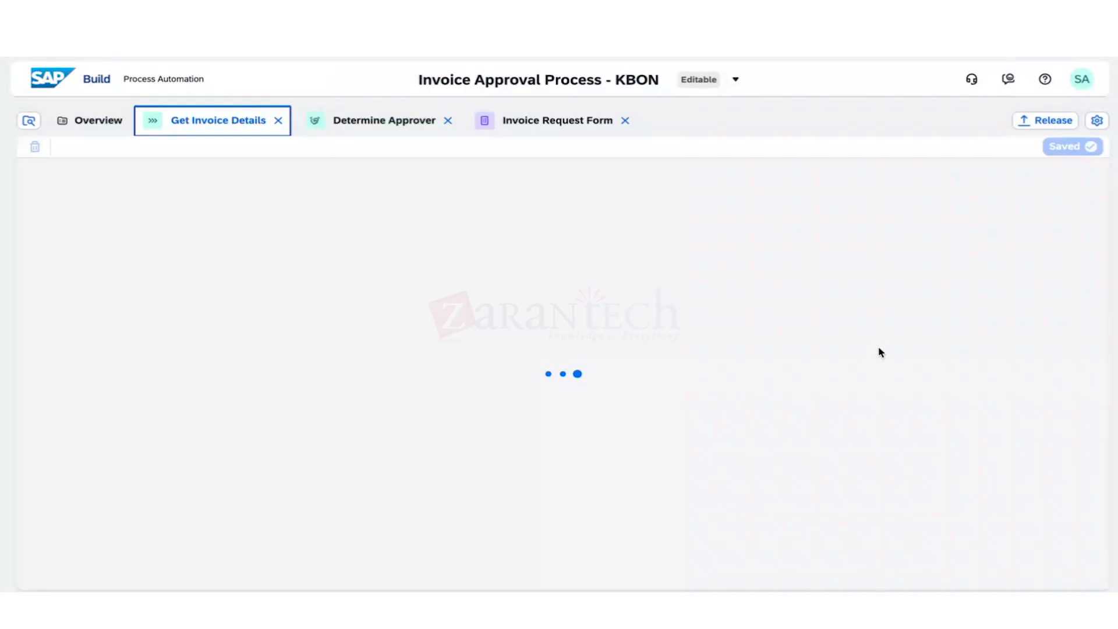
Open the Release Project dialog for Invoice Approval Process - KBON, proposing version 1.0.0.
scroll(624, 419, down, 1)
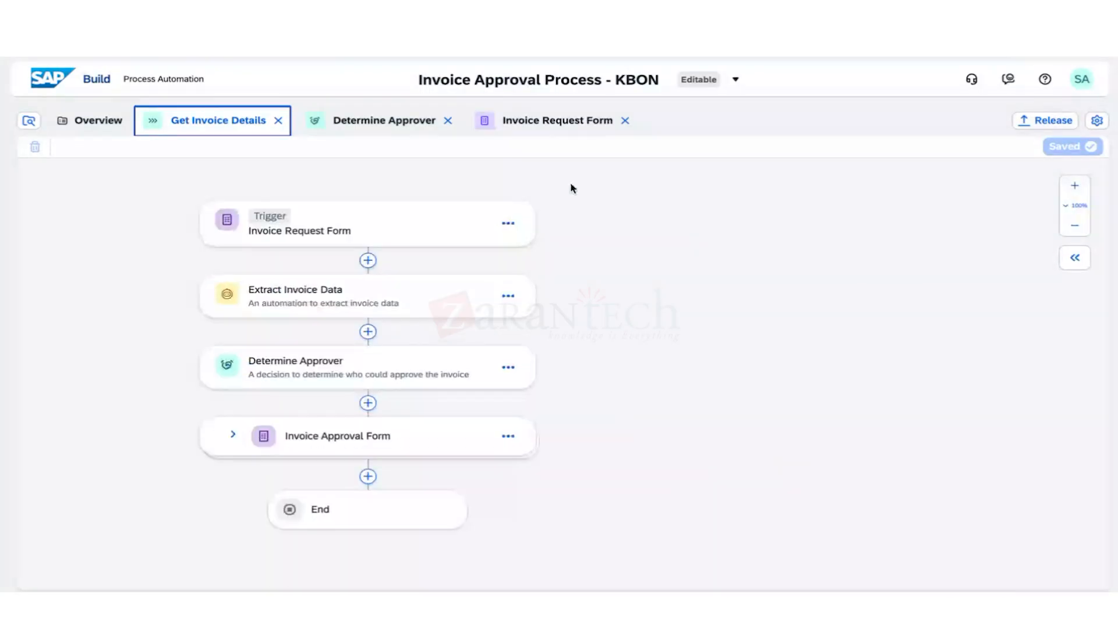
drag(421, 81, 597, 82)
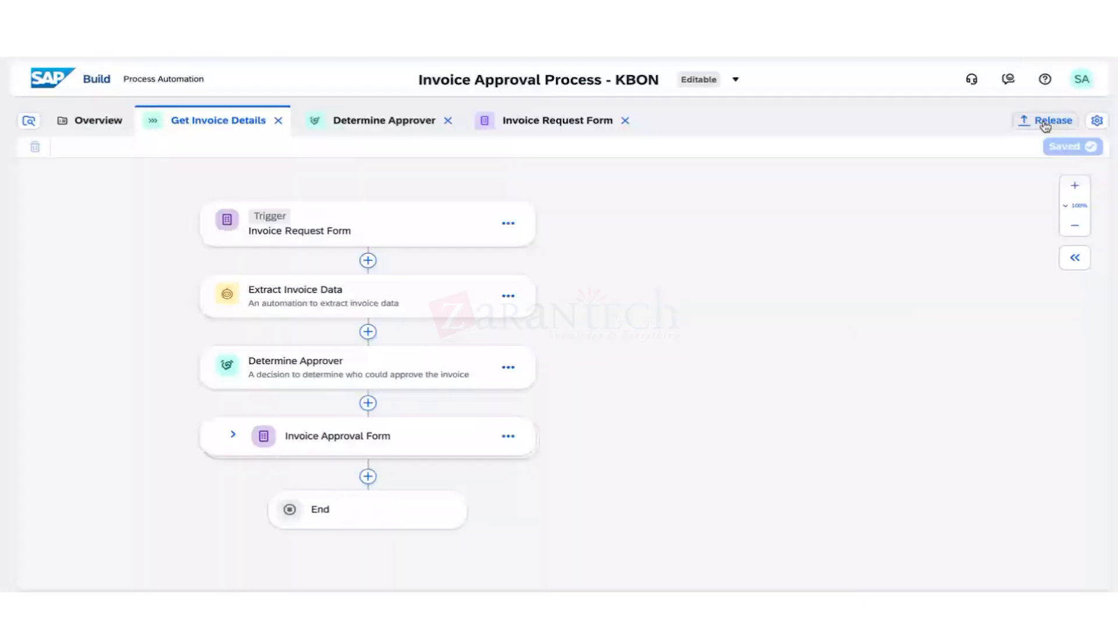
click(1046, 124)
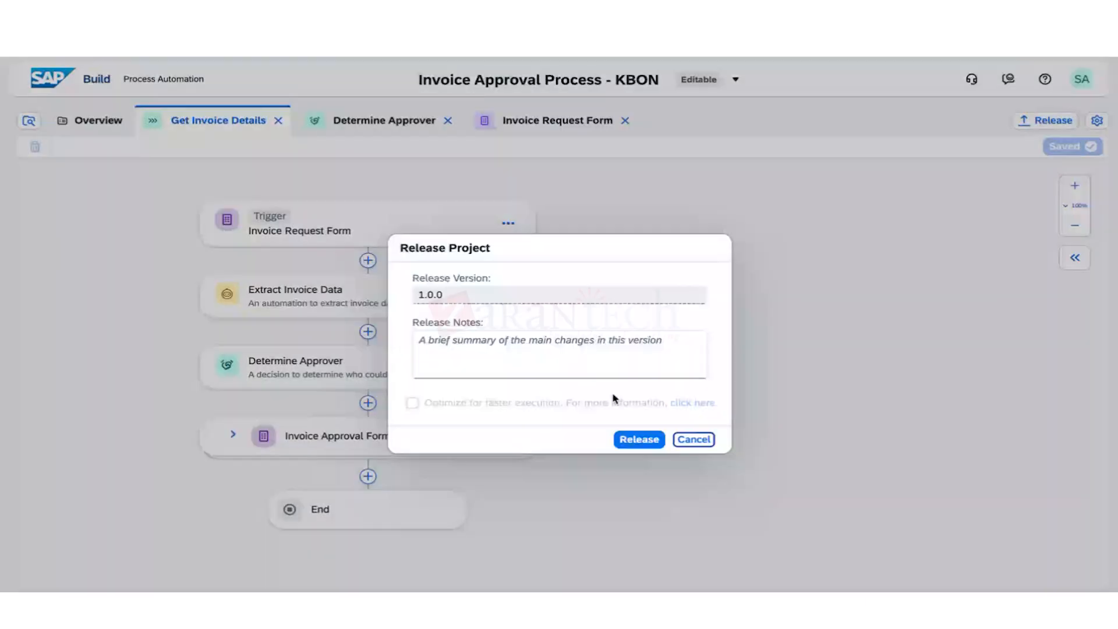
Release Invoice Approval Process - KBON as version 1.0.0 and open its released overview.
click(640, 439)
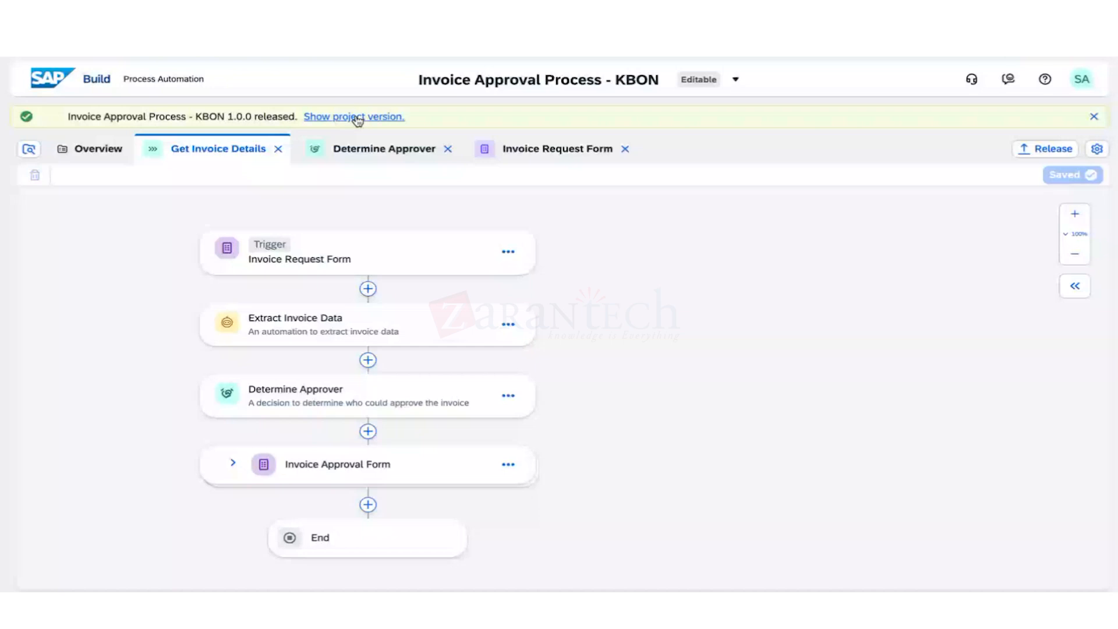
click(357, 119)
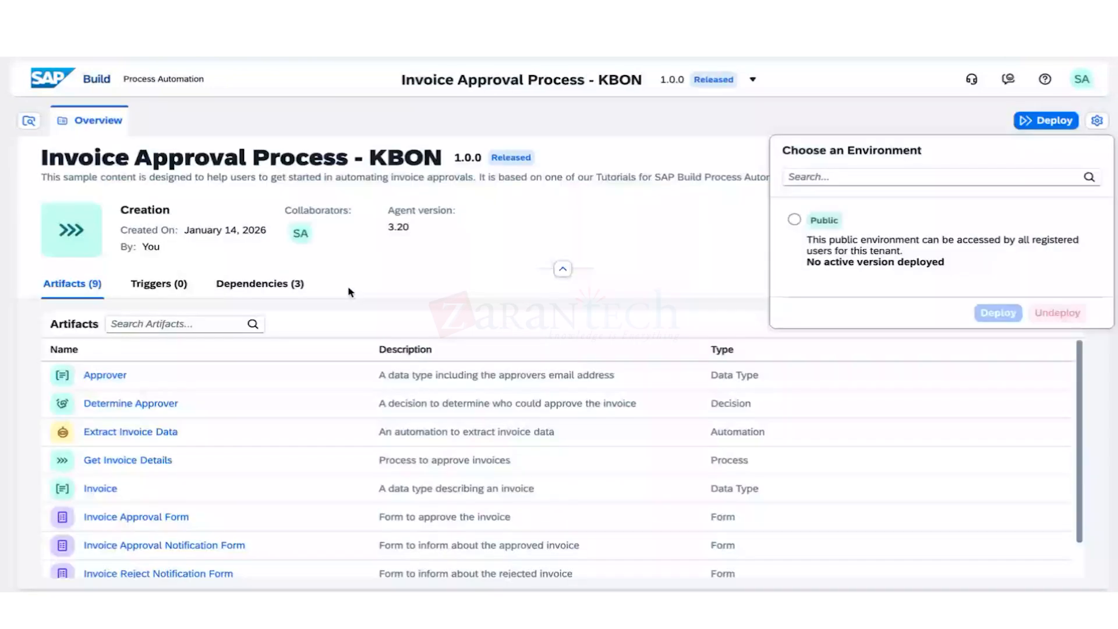
Dismiss the Choose an Environment popover on the released 1.0.0 overview.
click(350, 291)
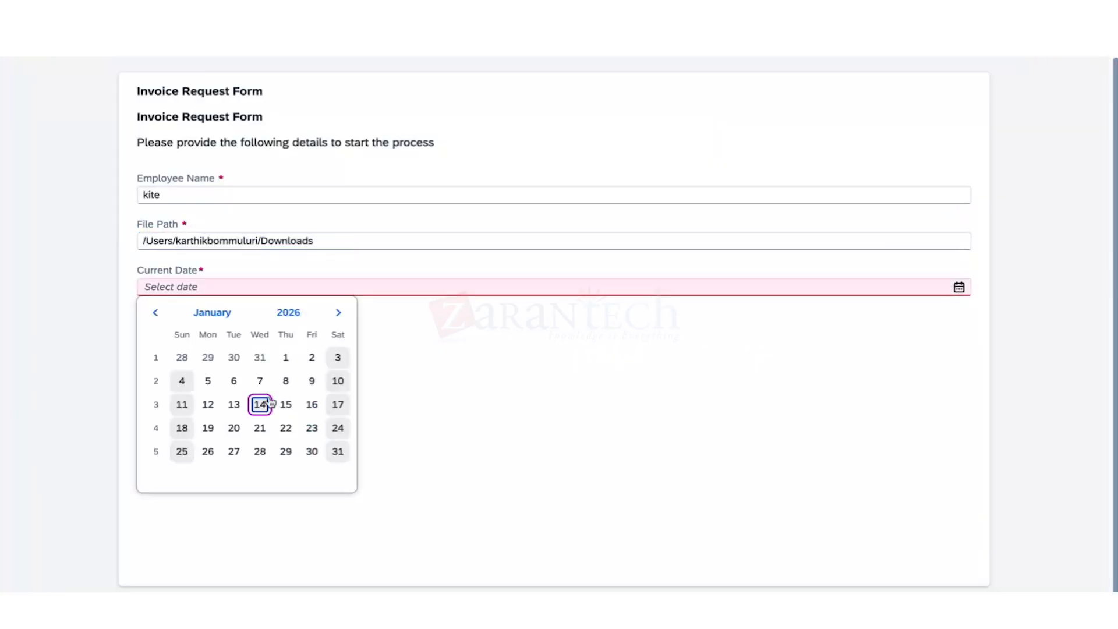
Set the form's Current Date to 01/14/2026 using the date picker.
click(270, 402)
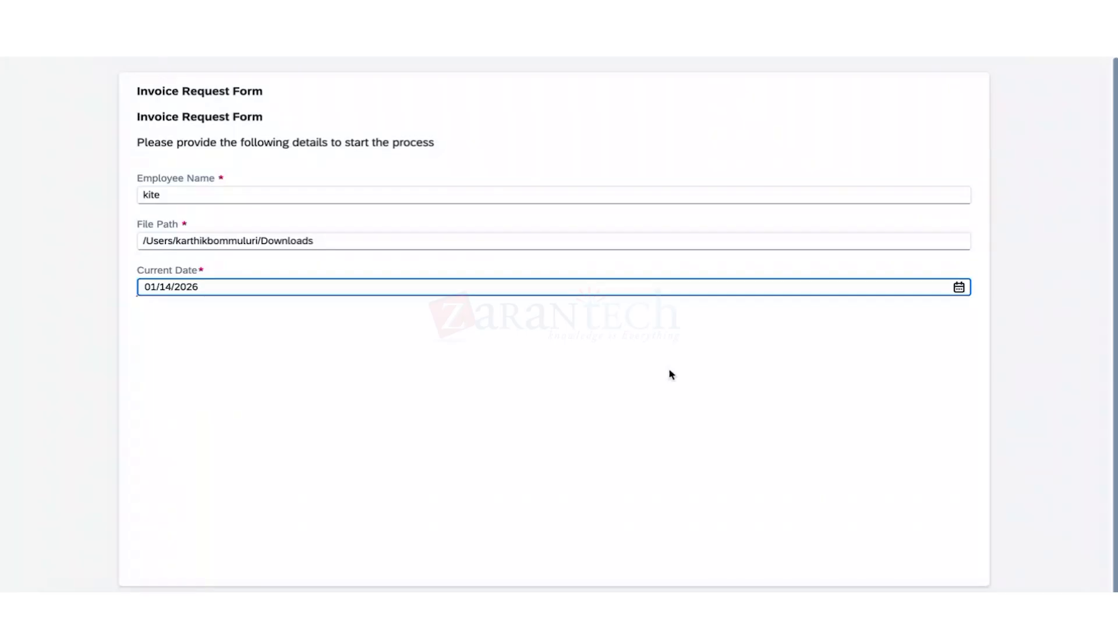
key(F4)
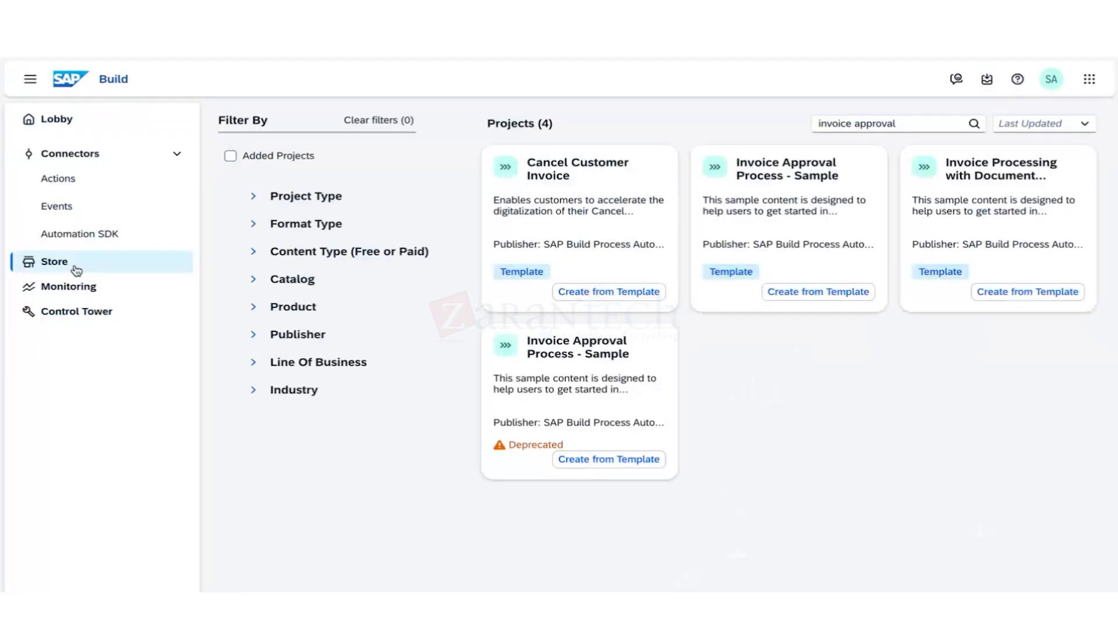
Return to the Store and search the projects for 'leave'.
click(76, 269)
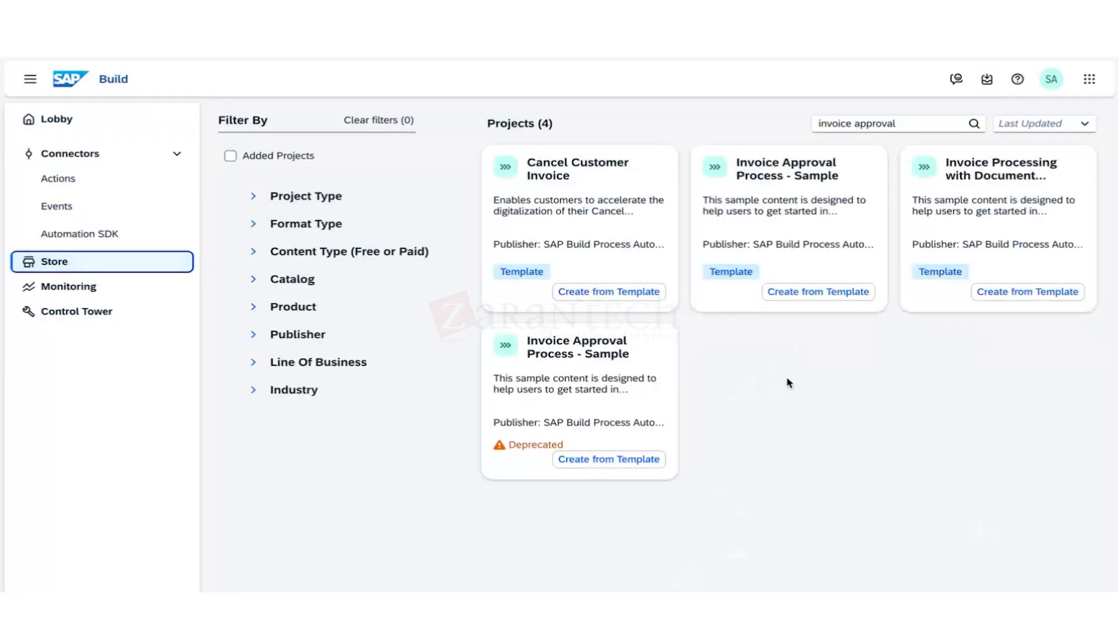
triple_click(856, 123)
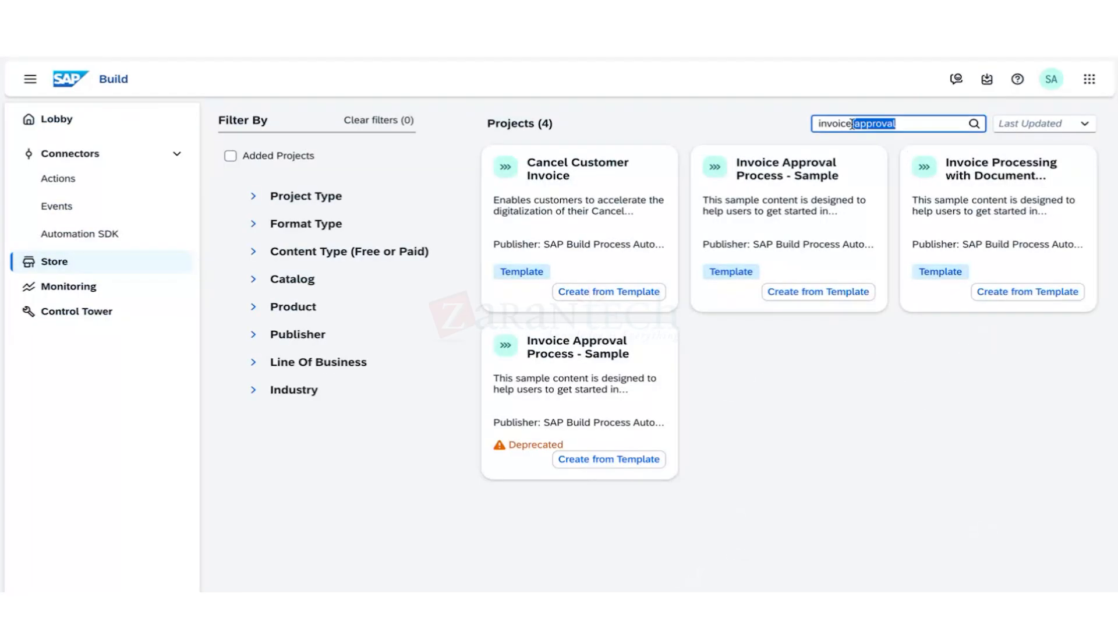
key(BackSpace)
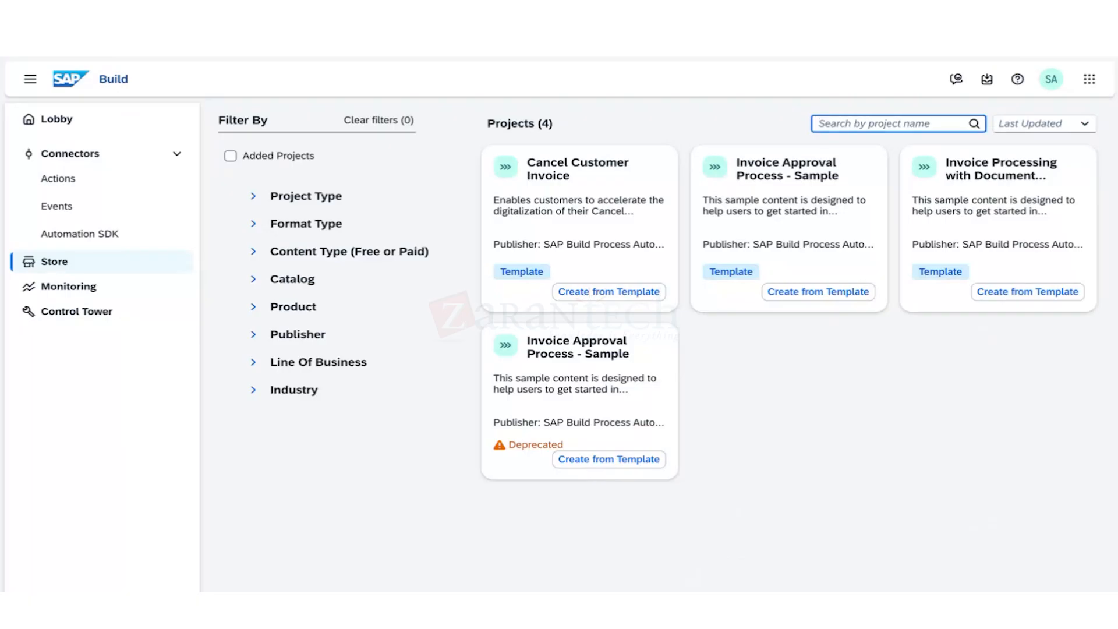
text(i)
text(eave)
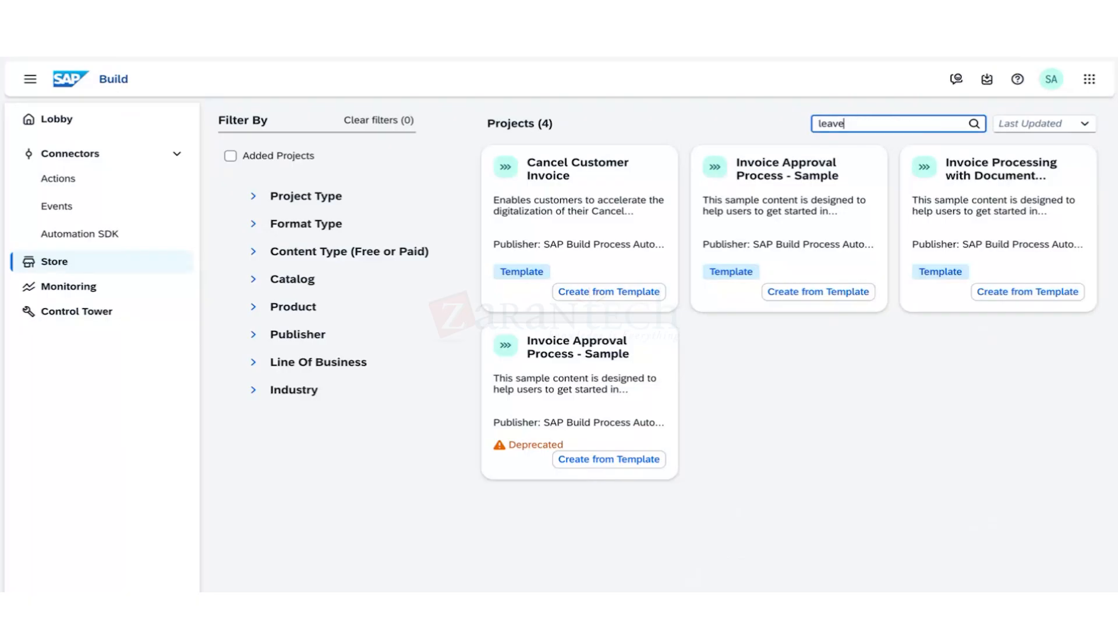
key(Return)
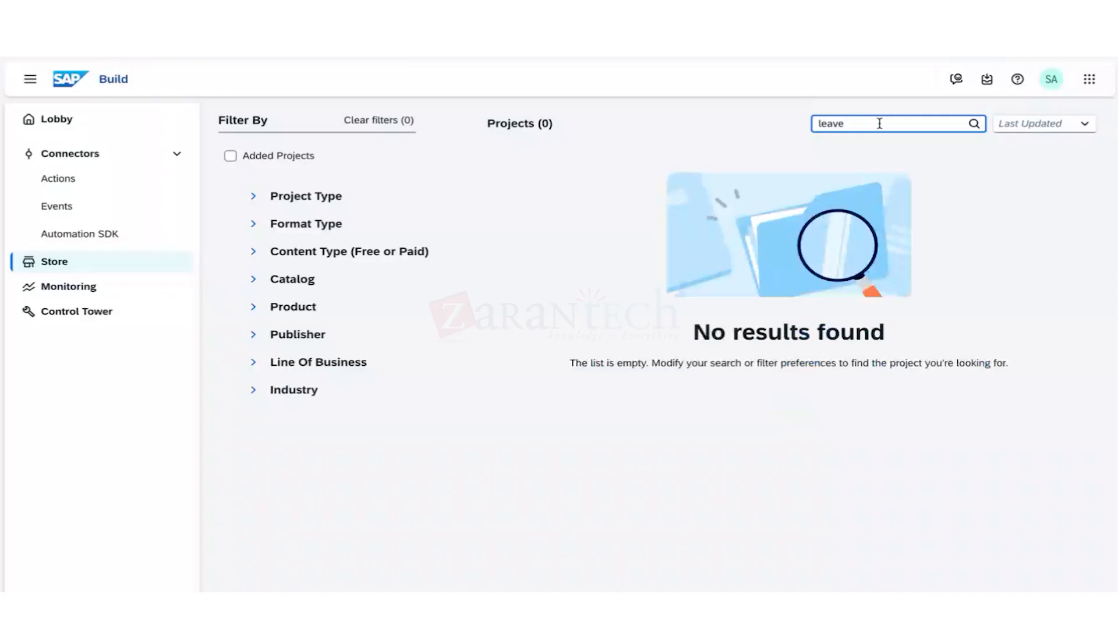
Replace the search with 'sales' and scroll through the results.
key(BackSpace)
key(BackSpace)
key(BackSpace)
key(BackSpace)
key(BackSpace)
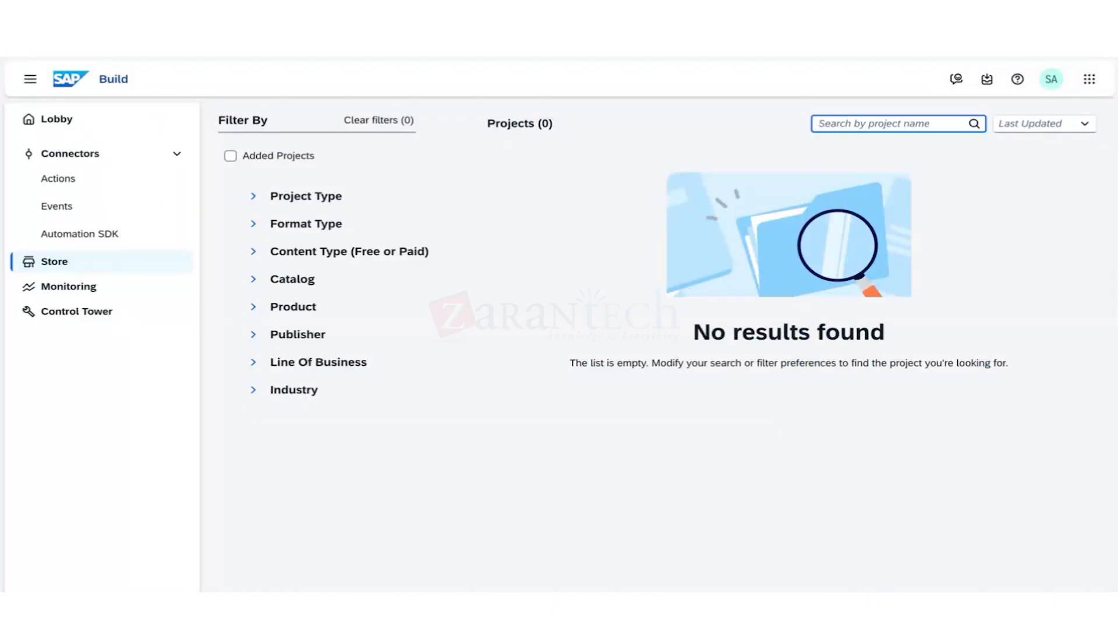
text(sa)
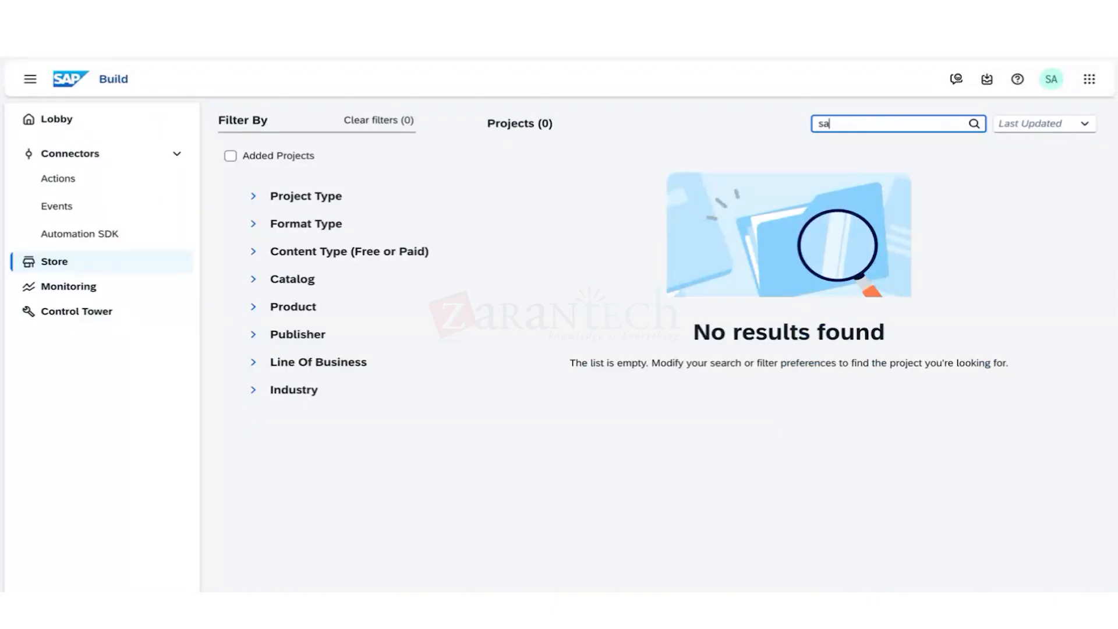
text(les)
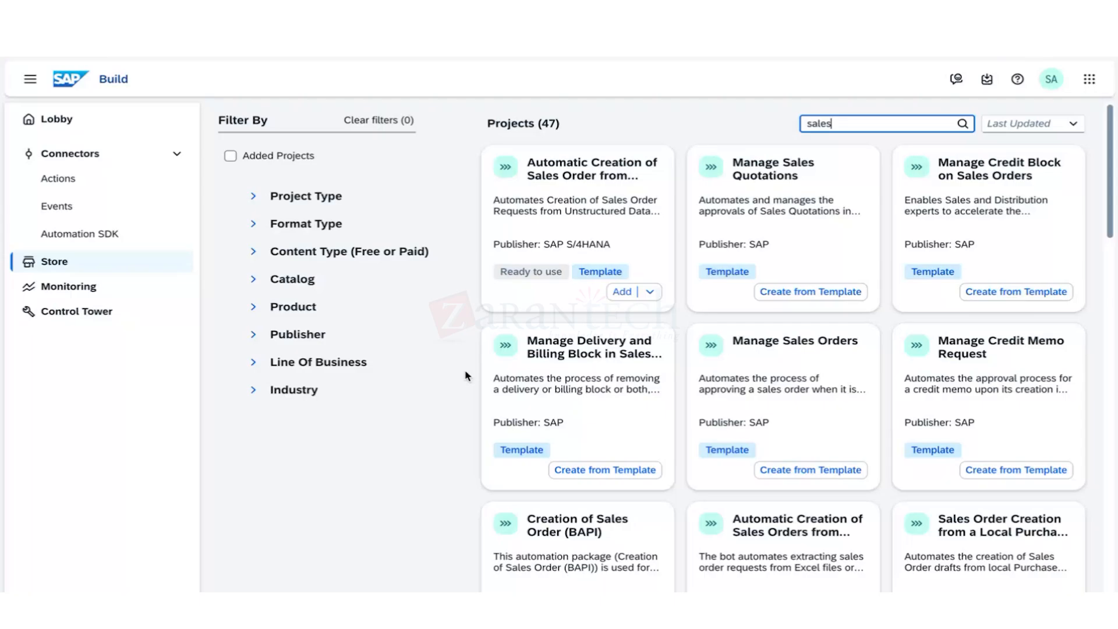
scroll(748, 465, down, 4)
scroll(747, 466, down, 10)
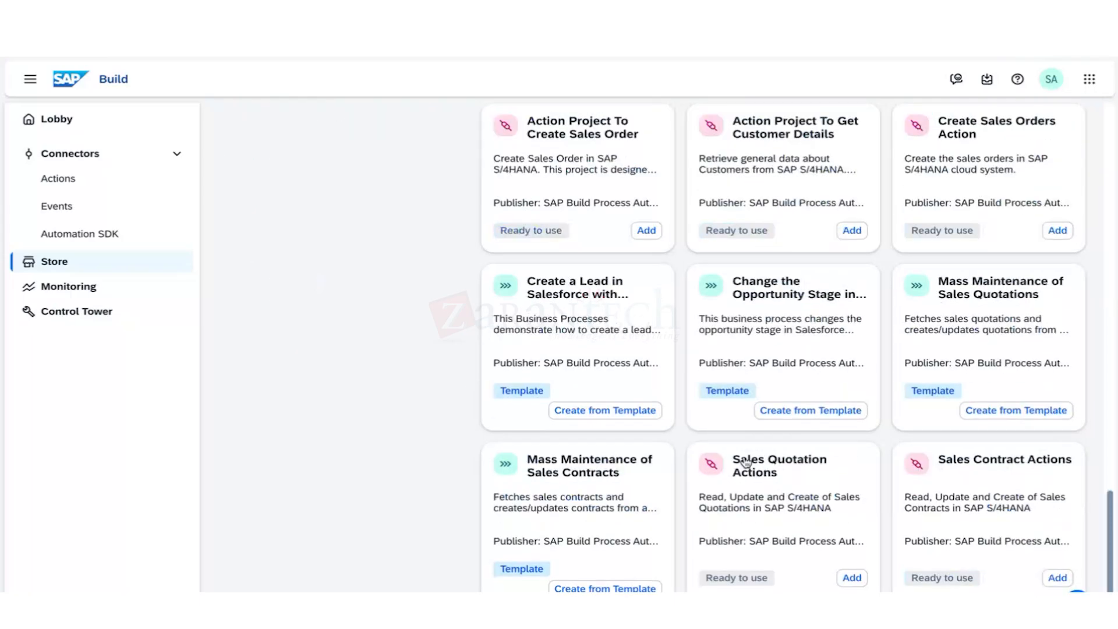
scroll(747, 463, up, 15)
Replace the search with 'procure' and run it.
key(BackSpace)
key(BackSpace)
key(BackSpace)
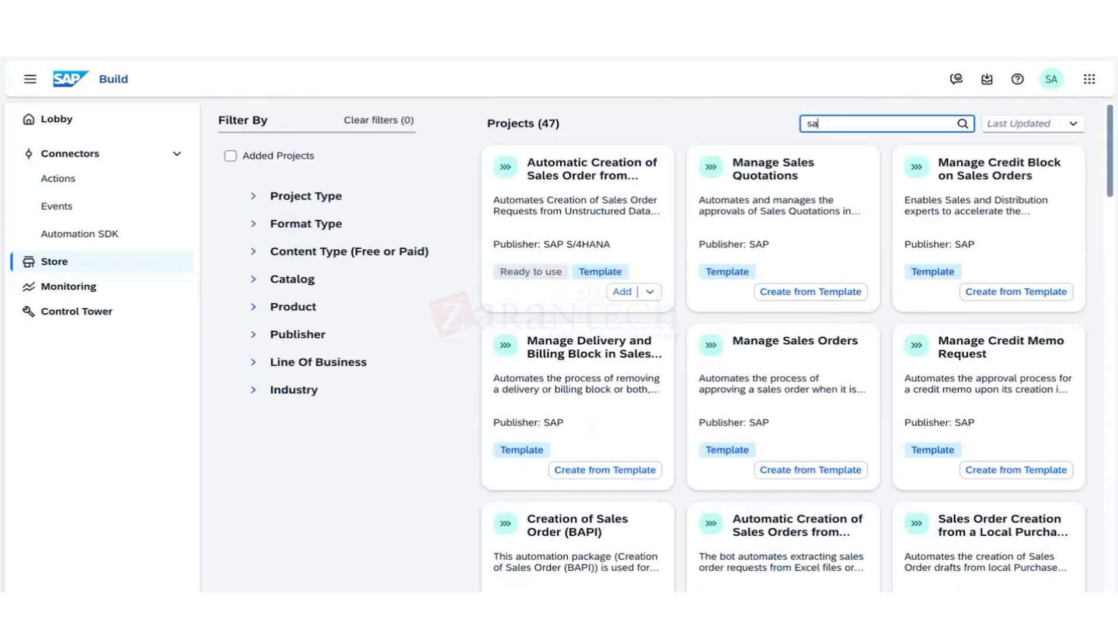
key(BackSpace)
key(BackSpace)
text(procureme)
key(BackSpace)
key(BackSpace)
key(Return)
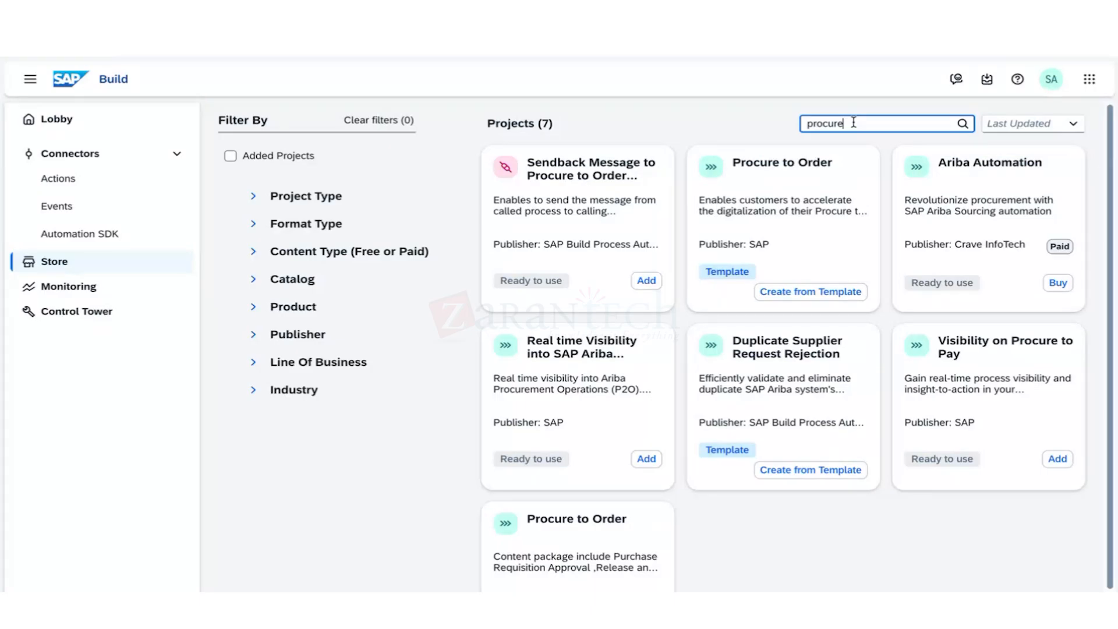
Search the Store for 'HR' and scroll through the 16 matching projects.
key(ctrl+a)
text(A)
key(BackSpace)
text(HR)
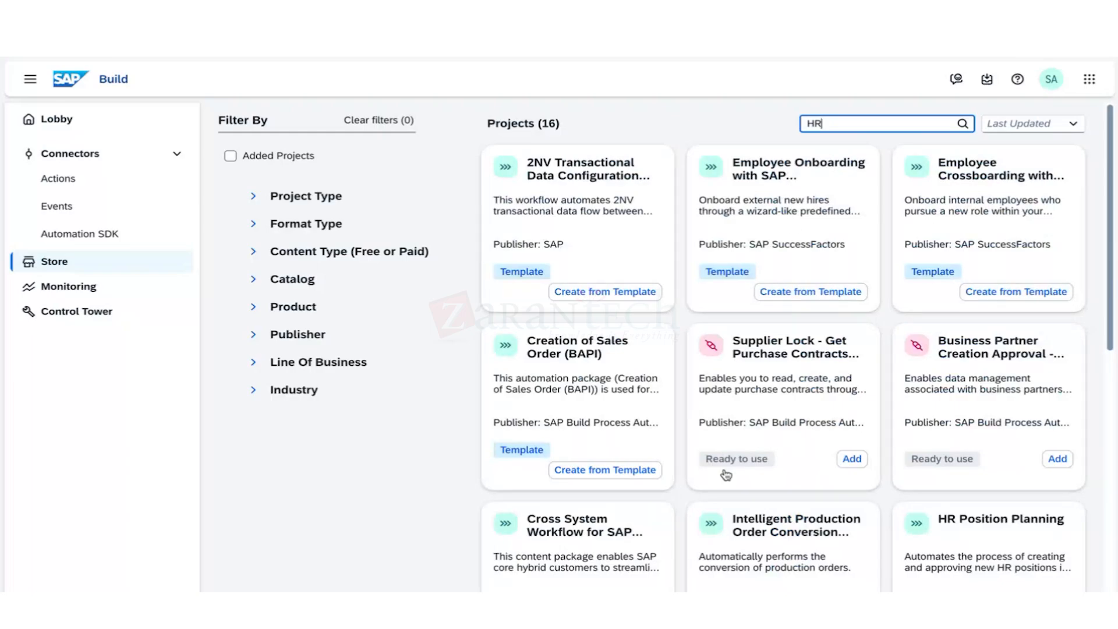
scroll(727, 474, down, 7)
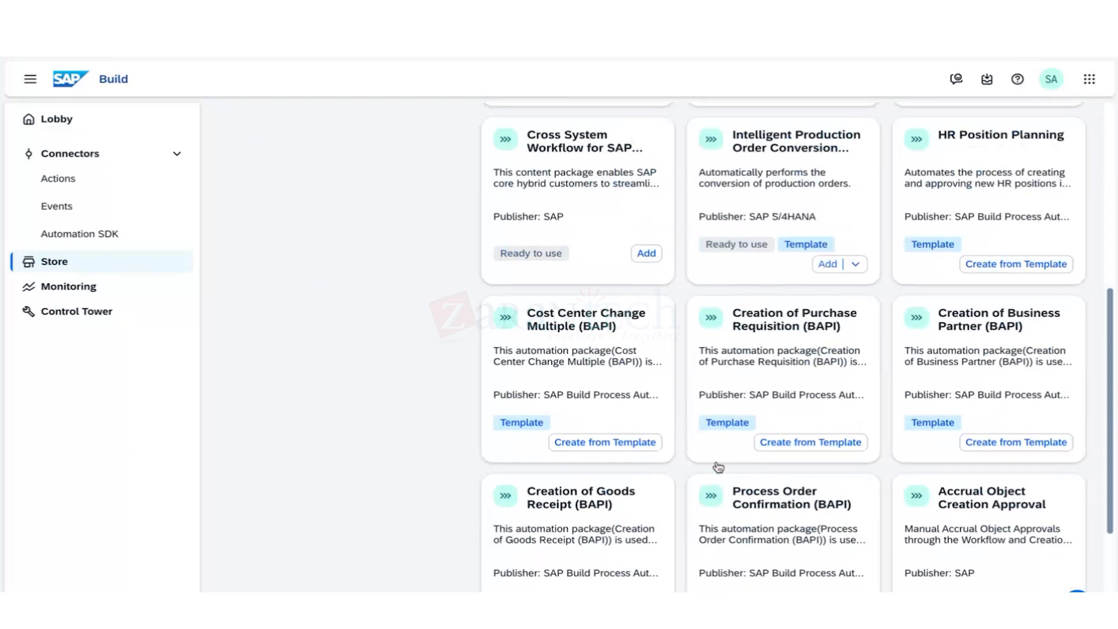
scroll(718, 467, down, 3)
scroll(720, 463, up, 10)
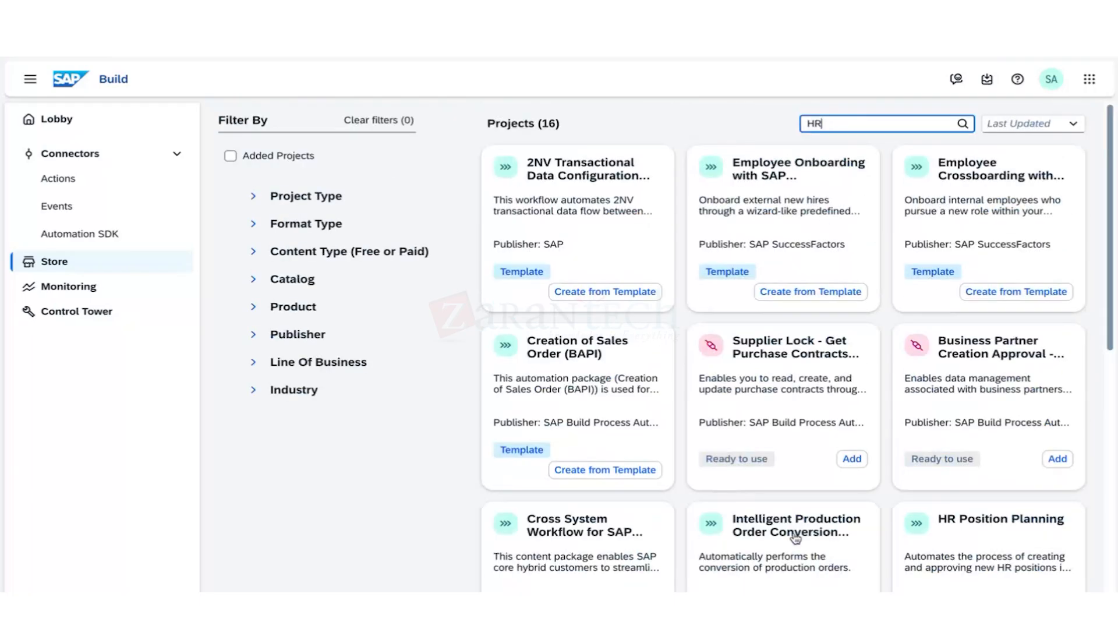
scroll(798, 548, down, 3)
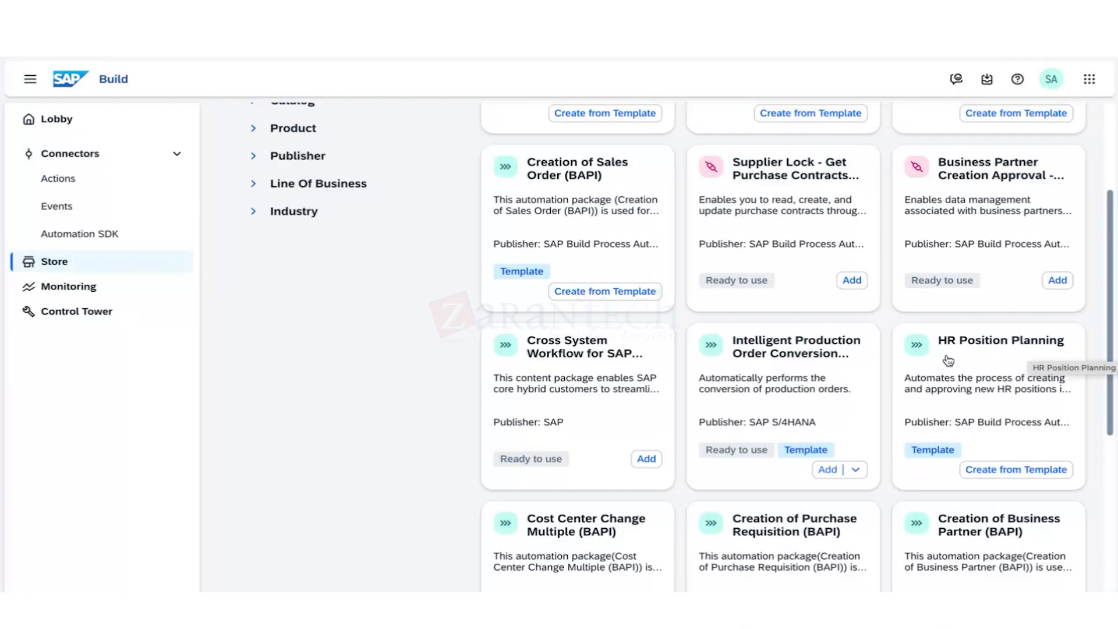
scroll(655, 482, down, 1)
scroll(655, 482, down, 1)
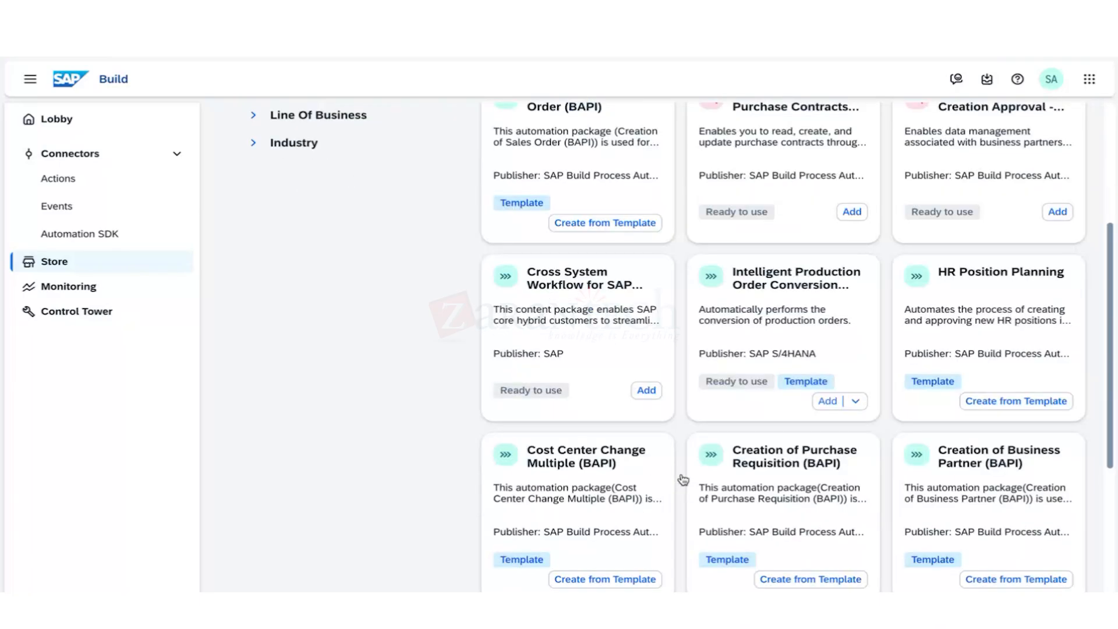
scroll(683, 479, up, 4)
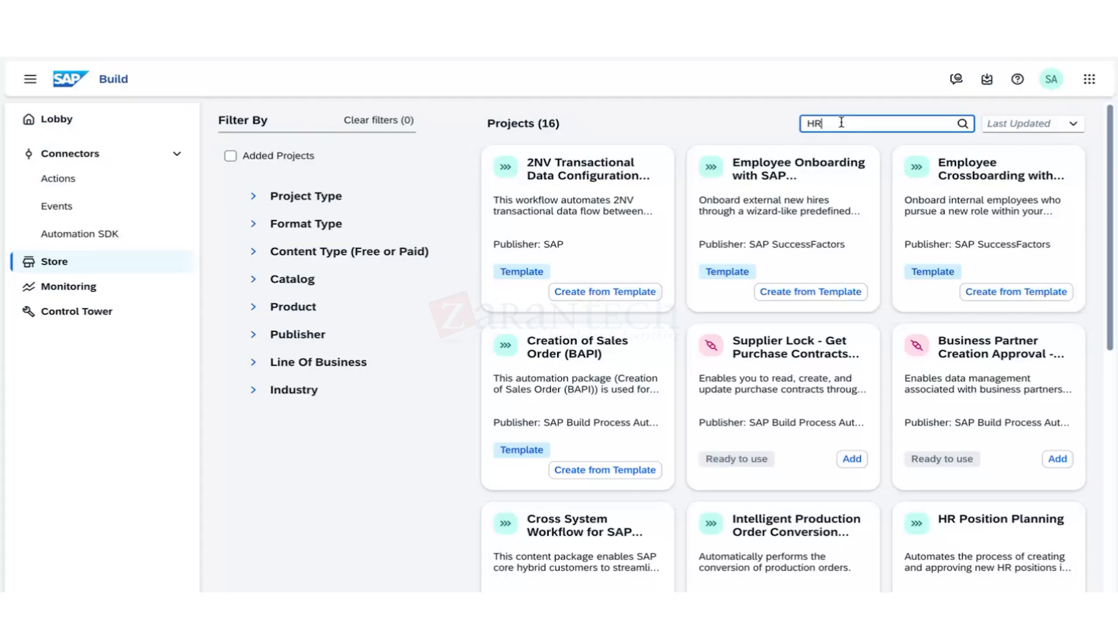
Clear the search, open the Employee Onboarding with SAP SuccessFactors template, and highlight its publisher line.
key(BackSpace)
key(BackSpace)
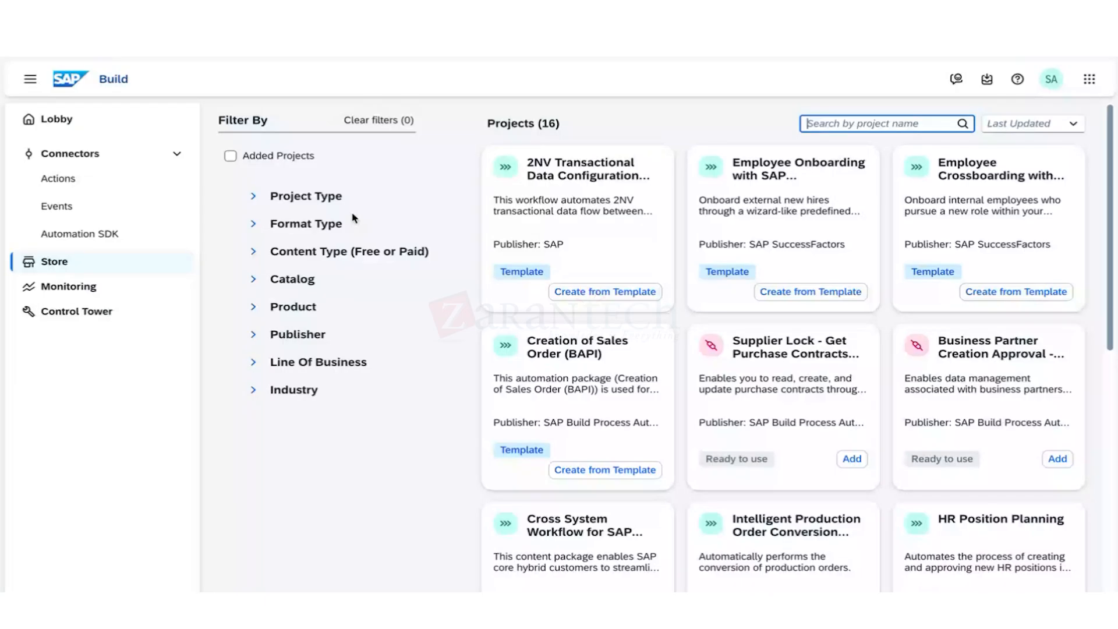
click(103, 262)
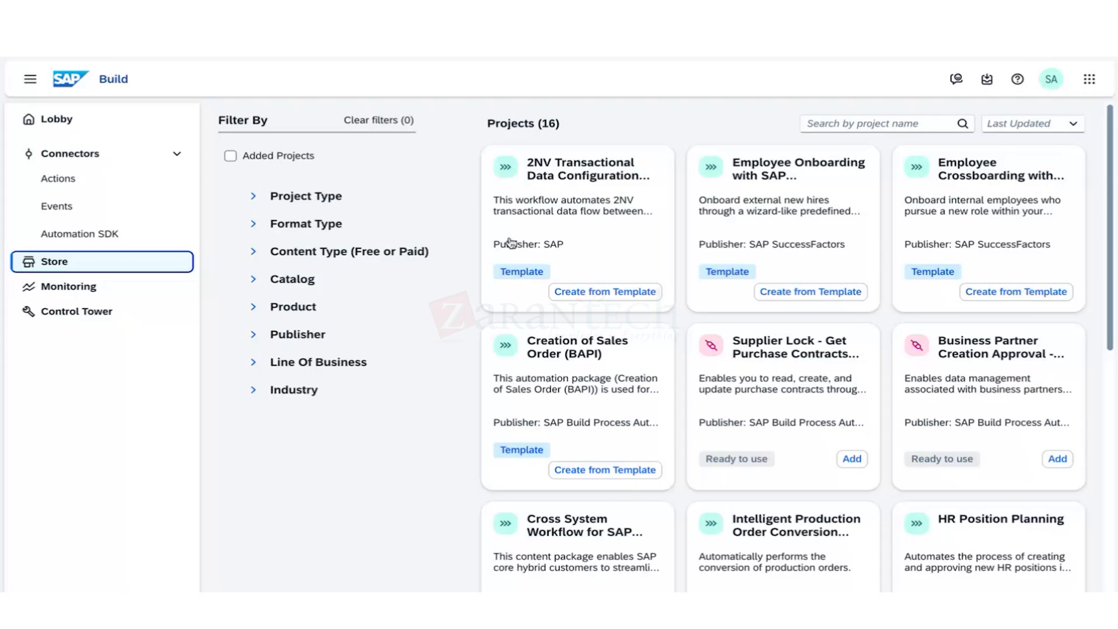
drag(694, 250, 745, 250)
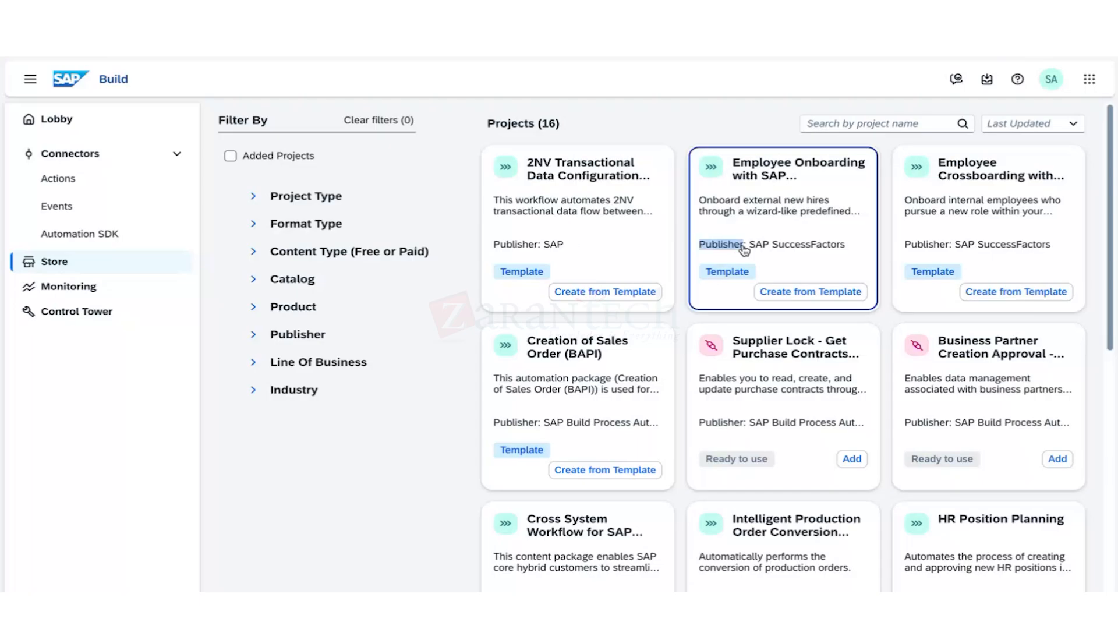
triple_click(744, 251)
Open the Employee Onboarding with SAP SuccessFactors template and browse its Artifacts list.
click(703, 247)
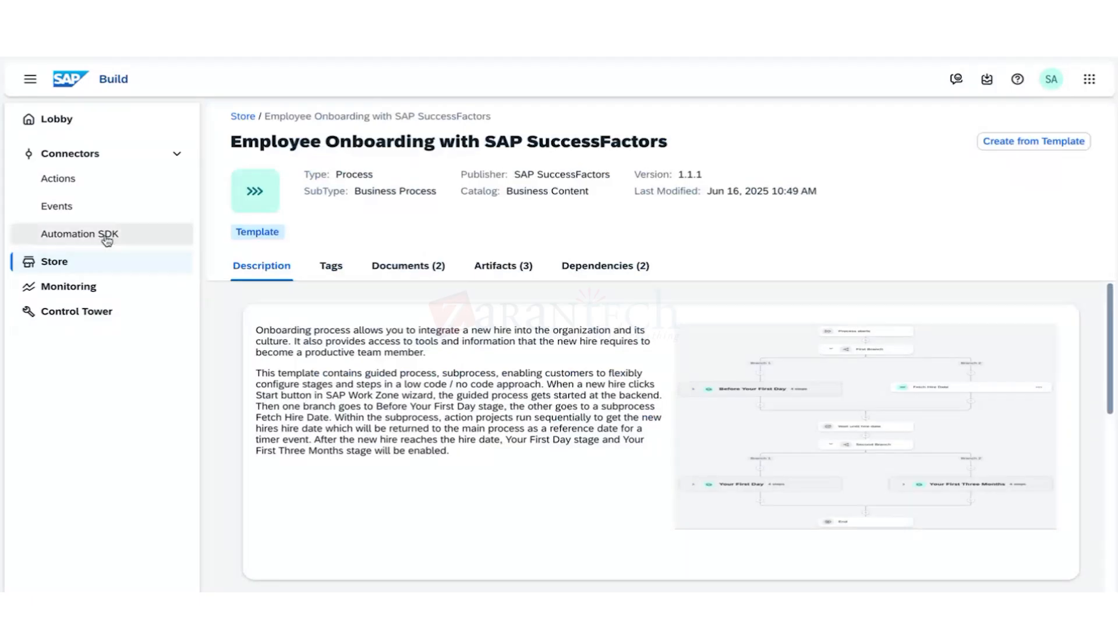
click(514, 271)
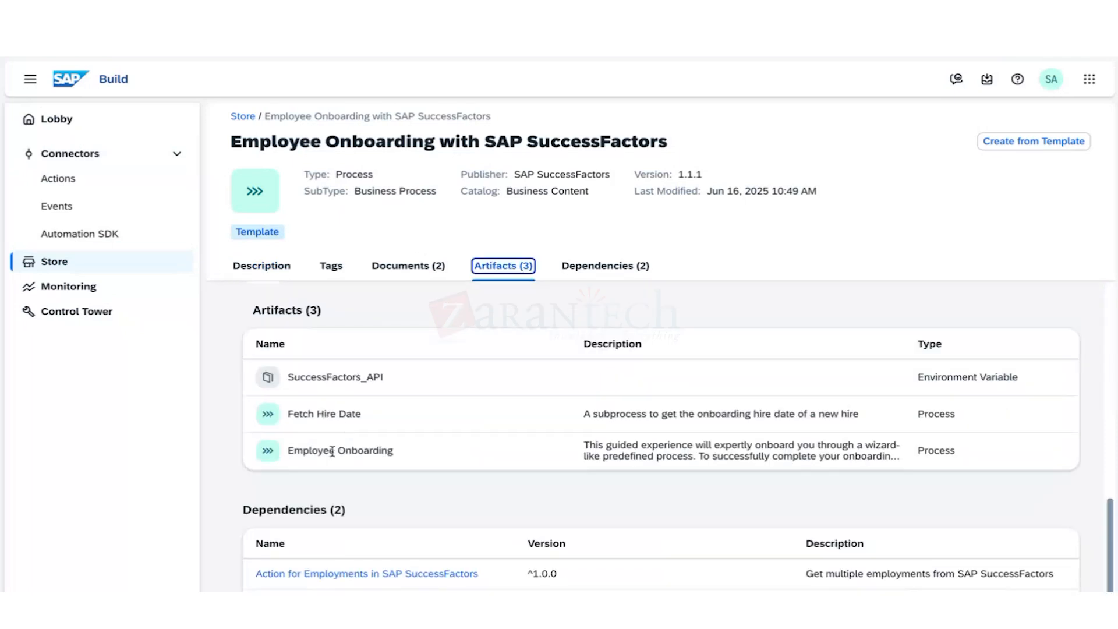
scroll(410, 324, up, 3)
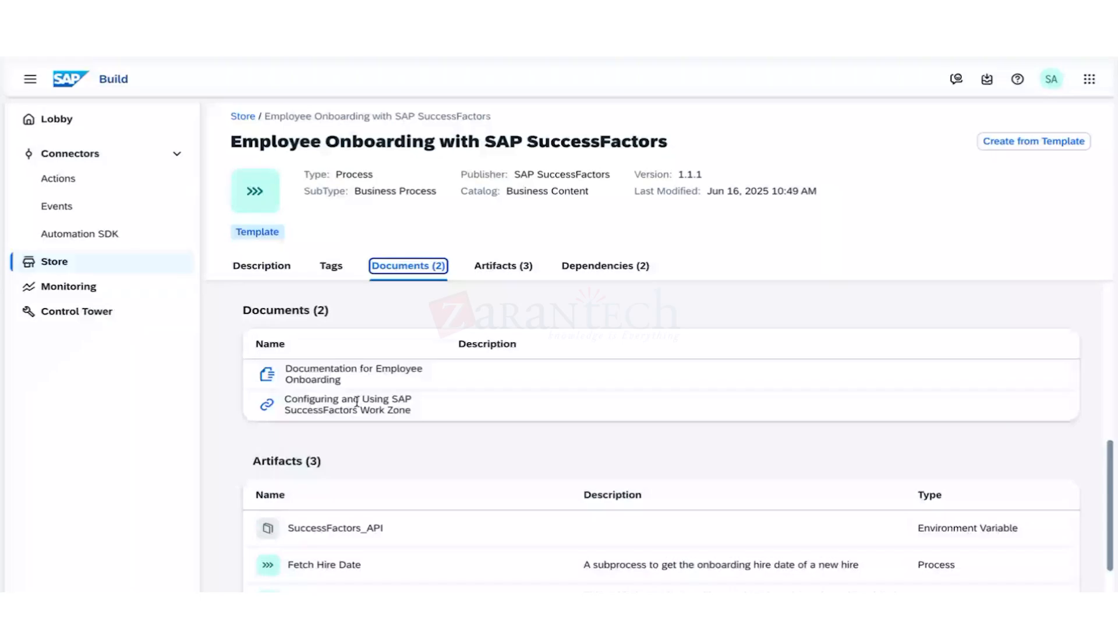
scroll(357, 402, down, 3)
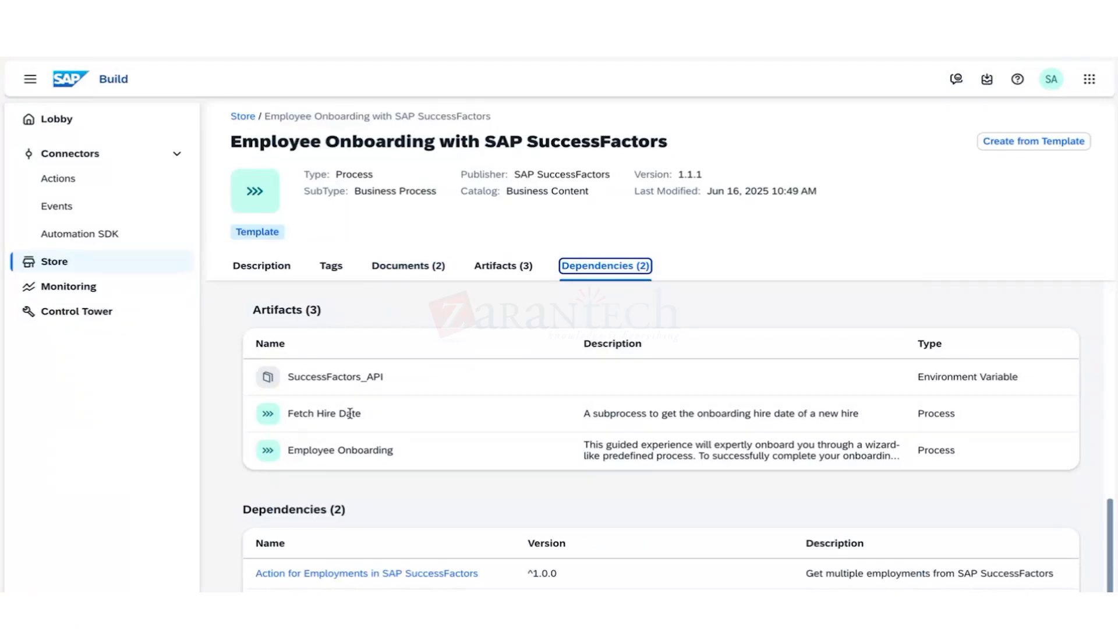
scroll(351, 524, up, 10)
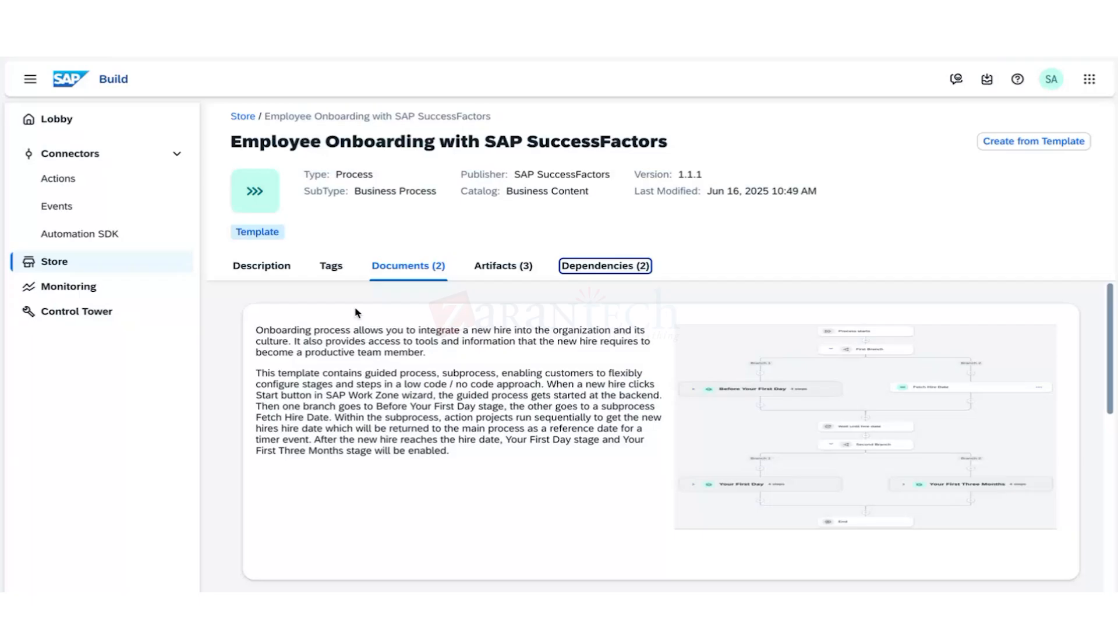
In Monitoring's Process and Workflow Instances, open the latest Get Invoice Details instance.
click(72, 318)
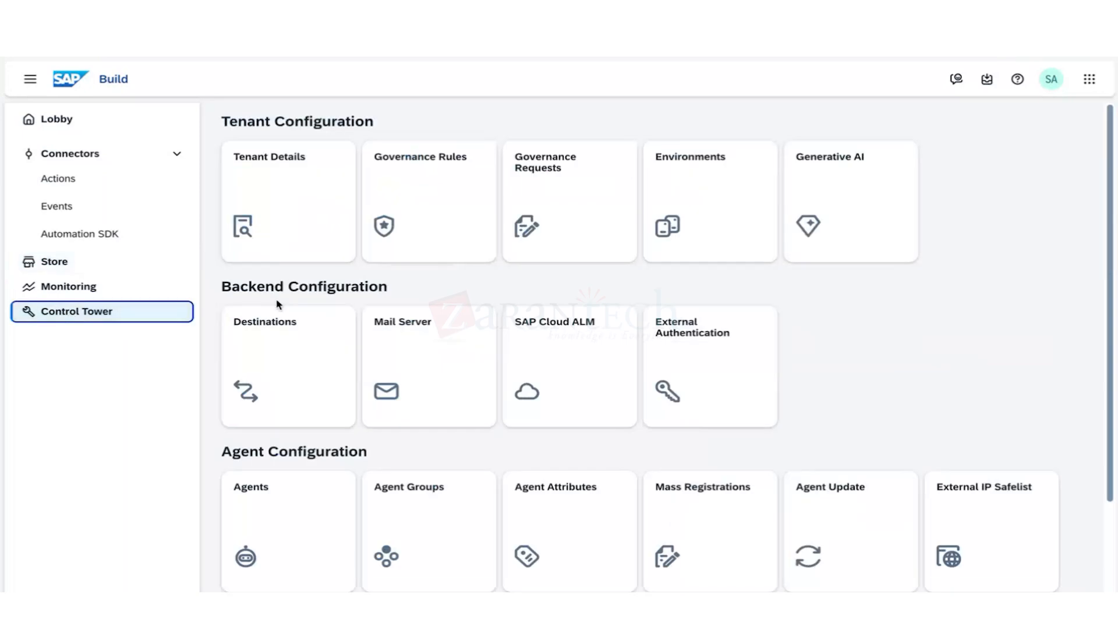
click(98, 287)
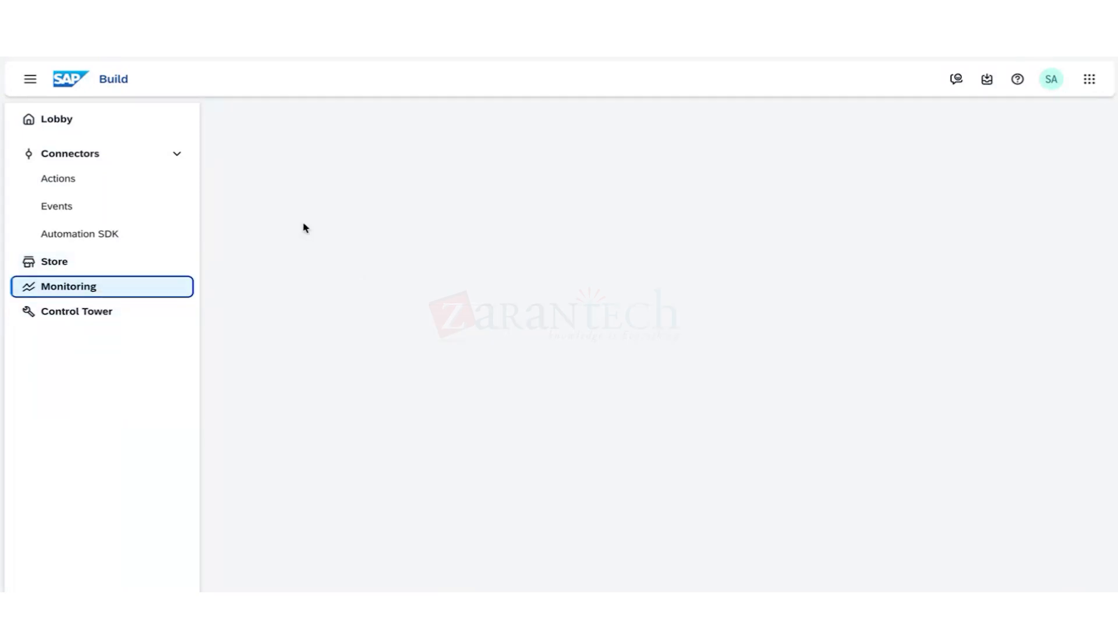
click(311, 191)
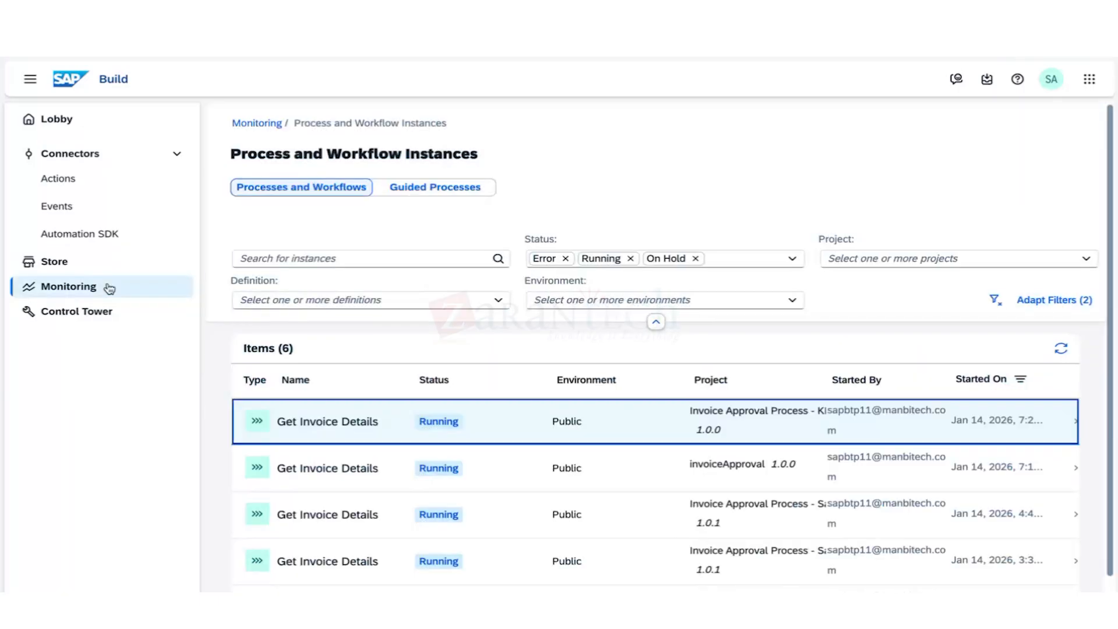
scroll(349, 509, down, 1)
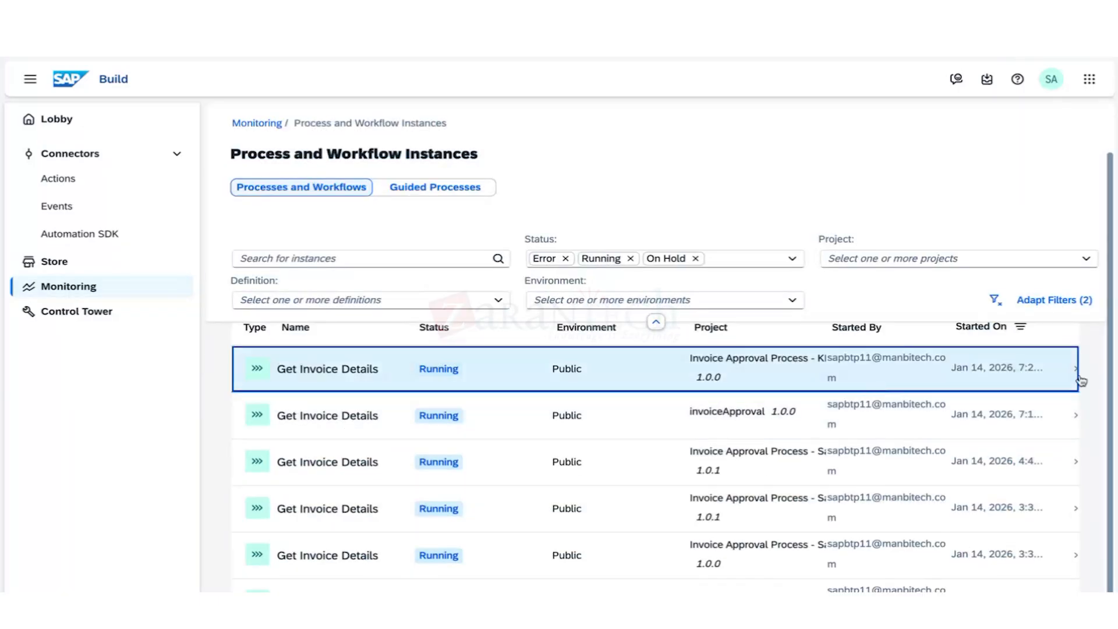
click(1074, 375)
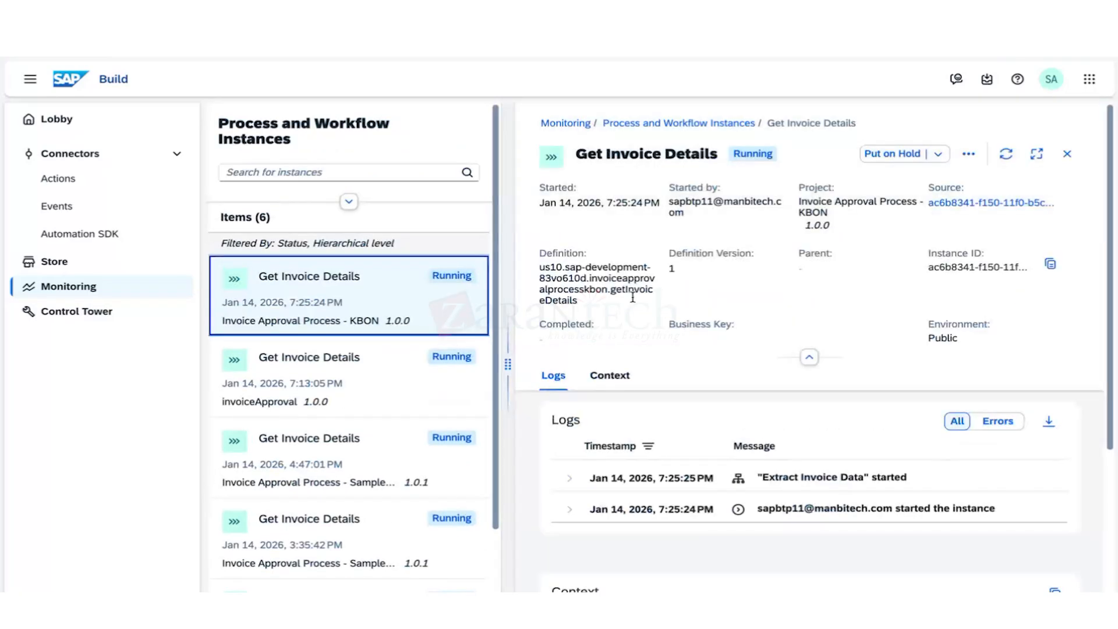
Inspect the instance's logs, including Extract Invoice Data started, then return to Monitoring overview.
click(568, 520)
click(792, 475)
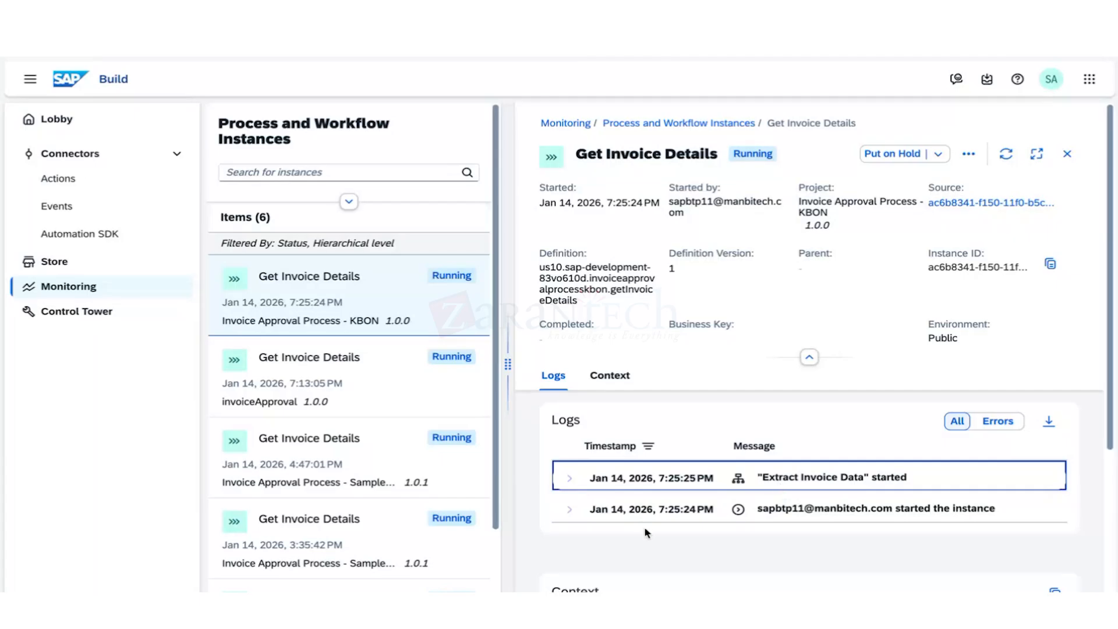
click(44, 290)
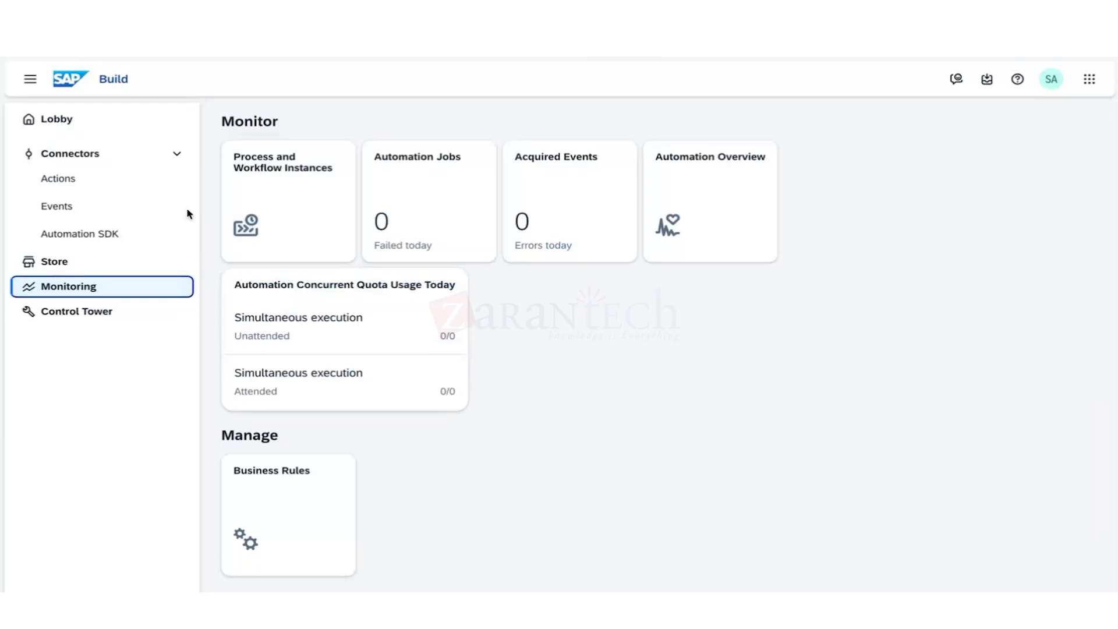
Show the Control Tower configuration tiles and close the Invoice Request Form details panel.
click(71, 314)
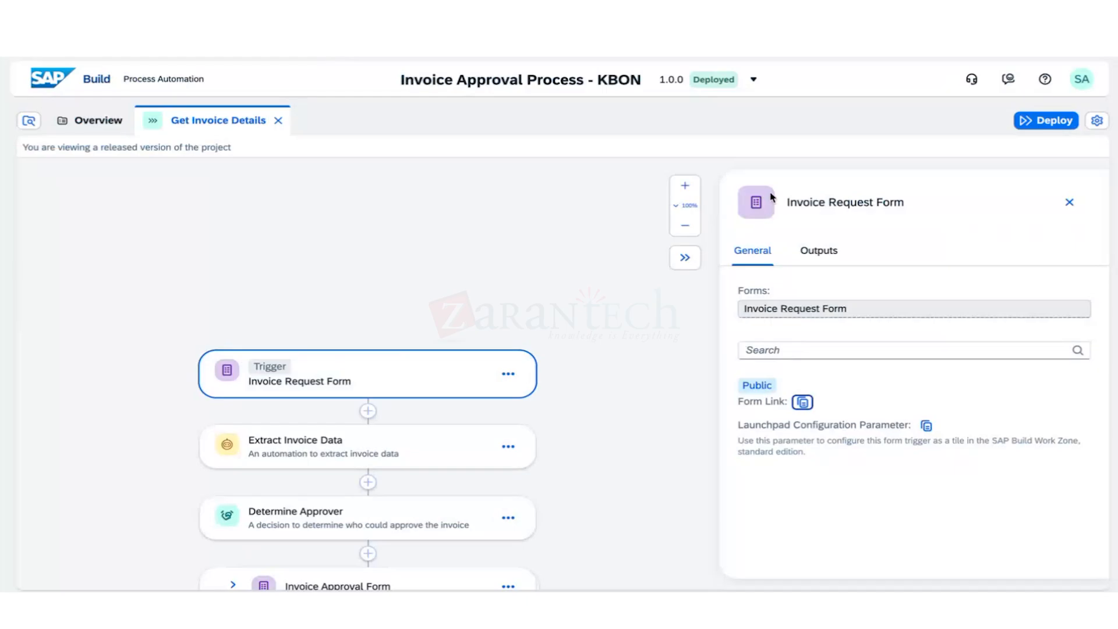
click(1069, 202)
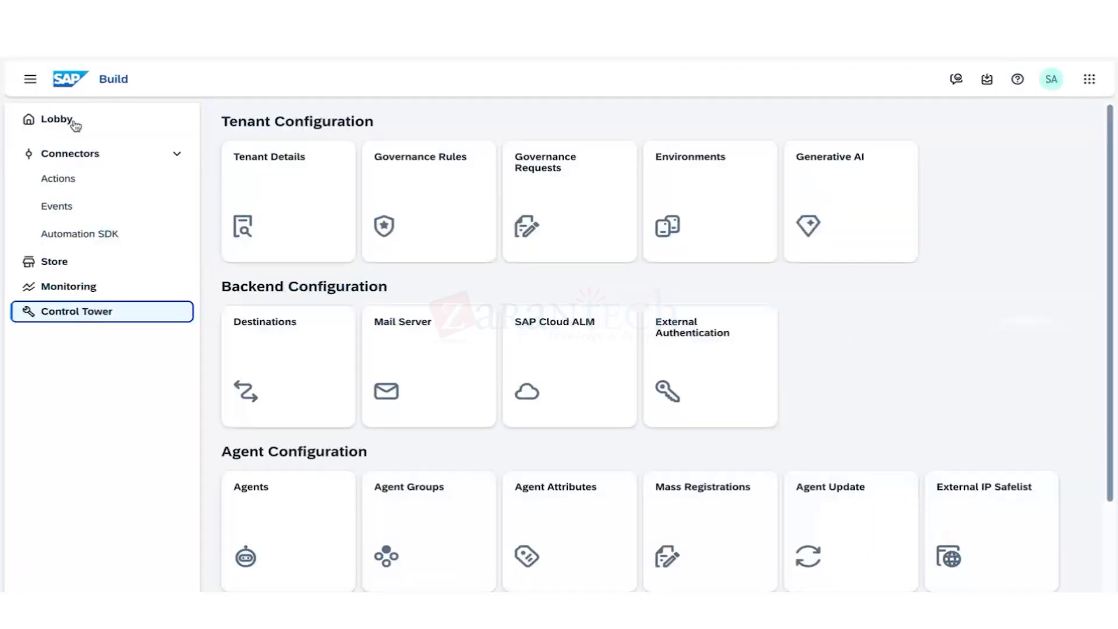
Return to the Lobby's project list and scroll to find the invoiceApproval project.
double_click(108, 80)
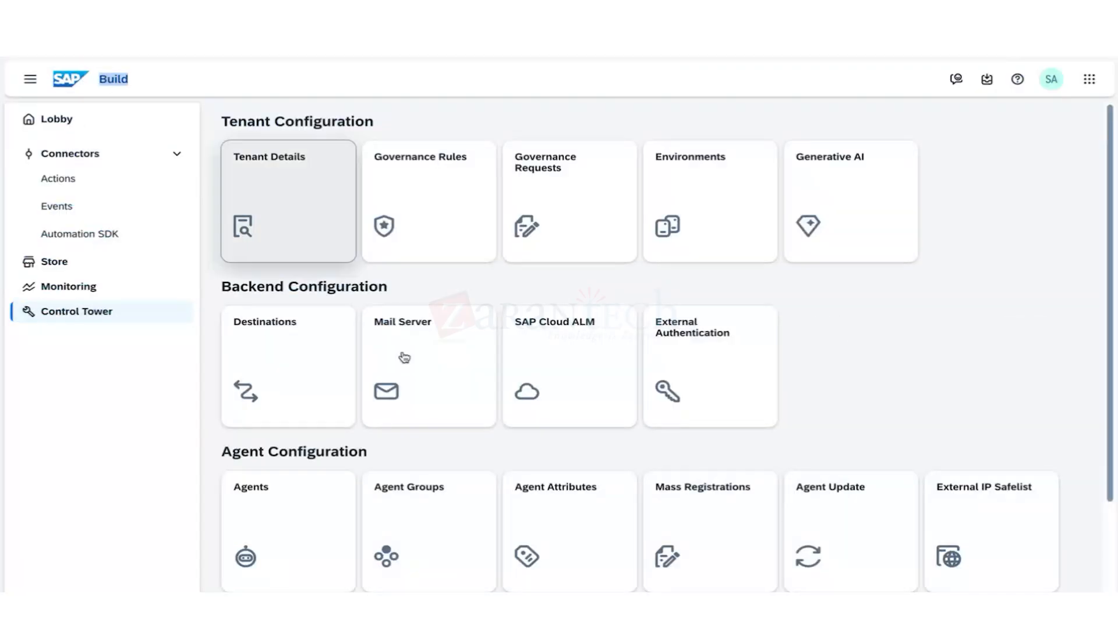
click(852, 147)
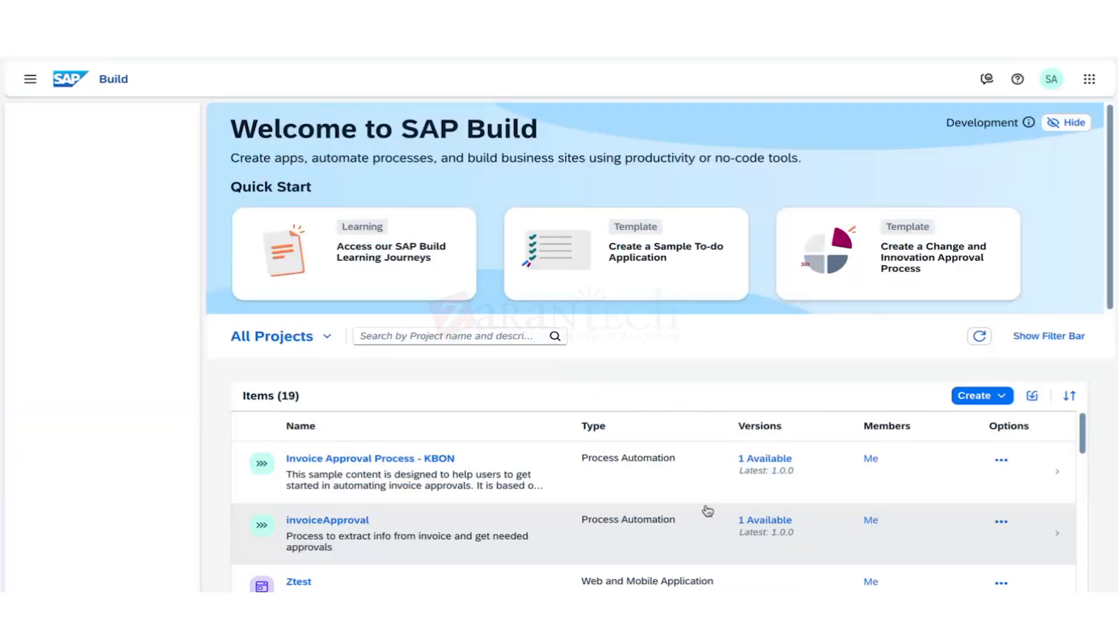
scroll(569, 513, down, 1)
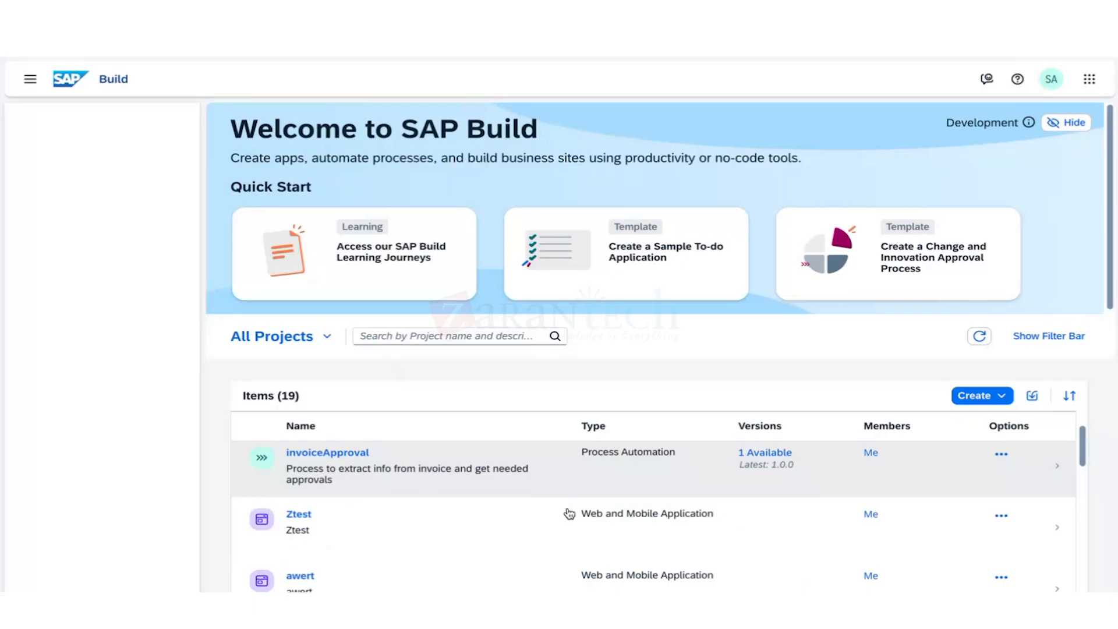
scroll(569, 513, down, 1)
scroll(511, 519, up, 1)
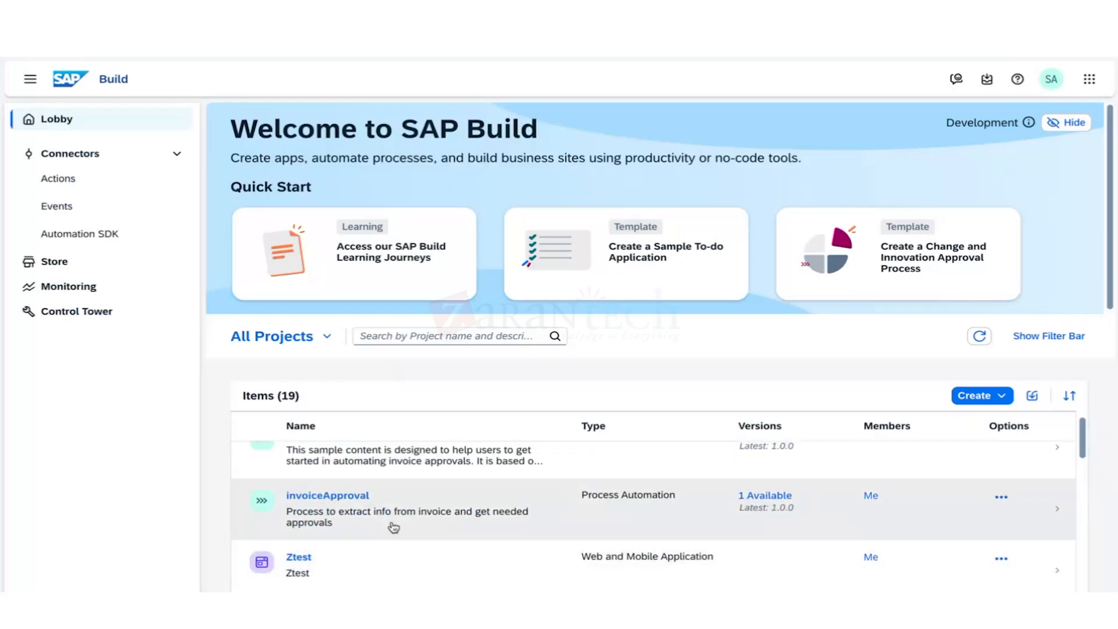
Select invoiceApproval and choose Manage Members from its details panel's more-actions menu.
click(408, 496)
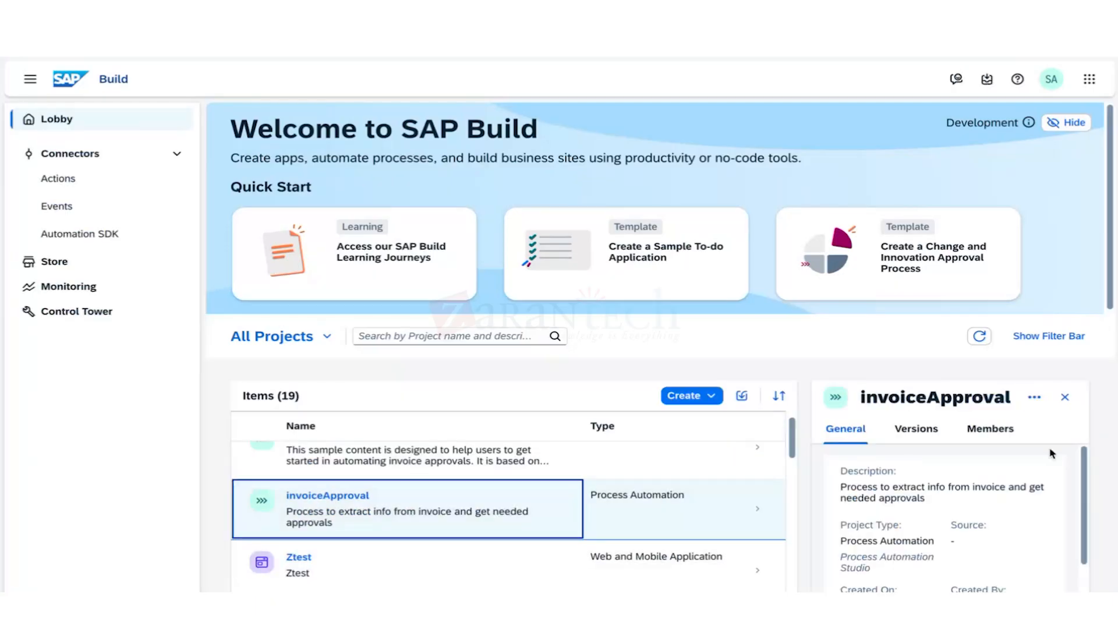
click(1034, 397)
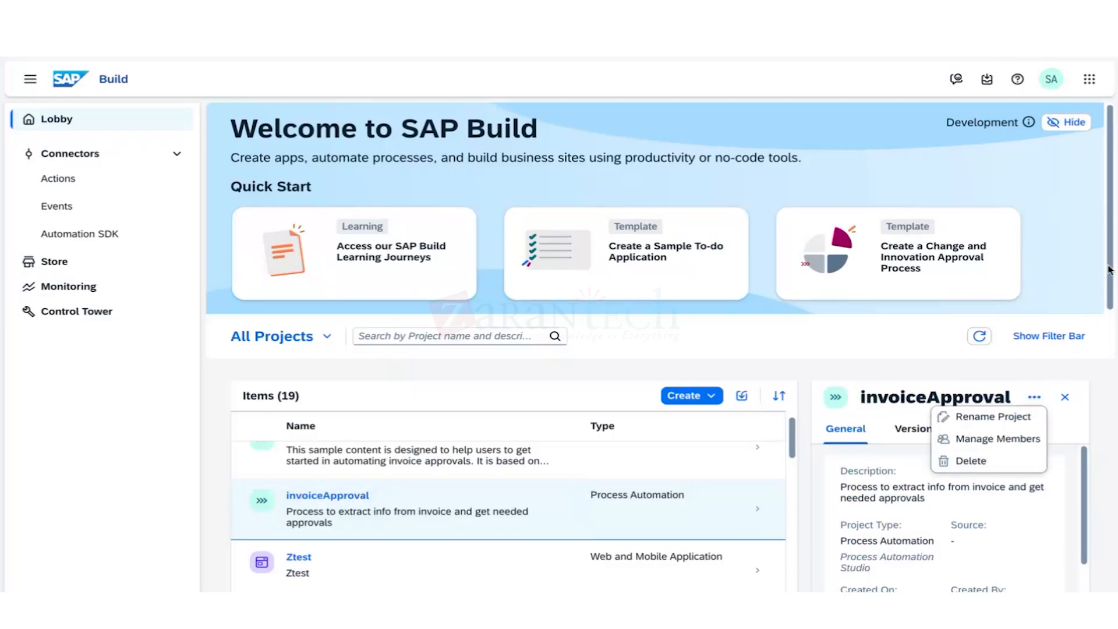
scroll(1109, 286, down, 1)
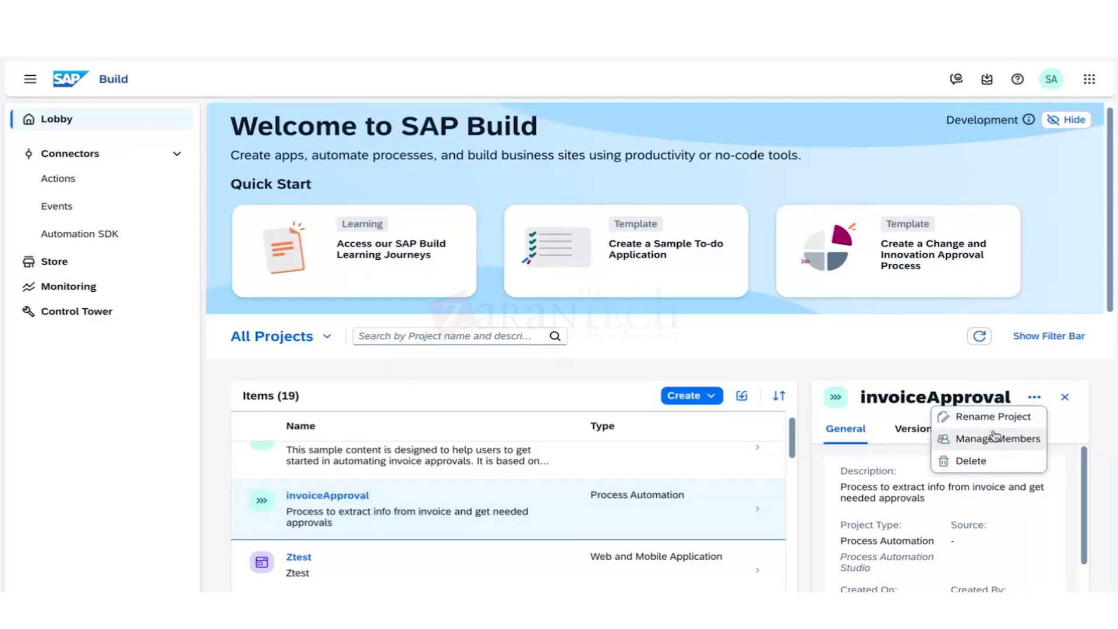
click(986, 446)
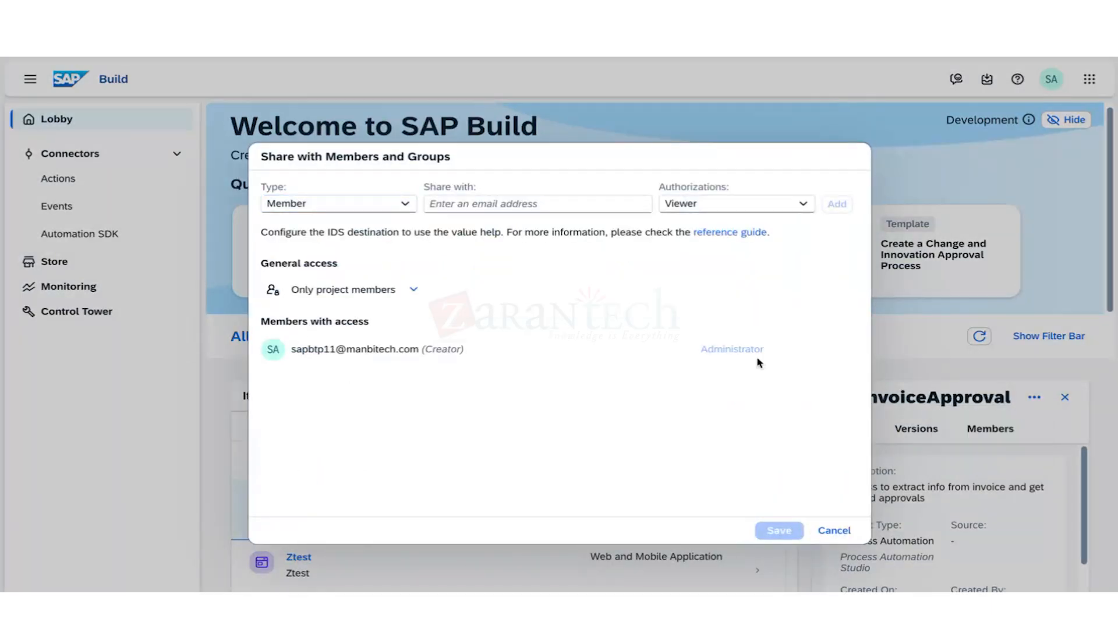
Set invoiceApproval's General access to Everyone with access with the Viewer role.
click(414, 290)
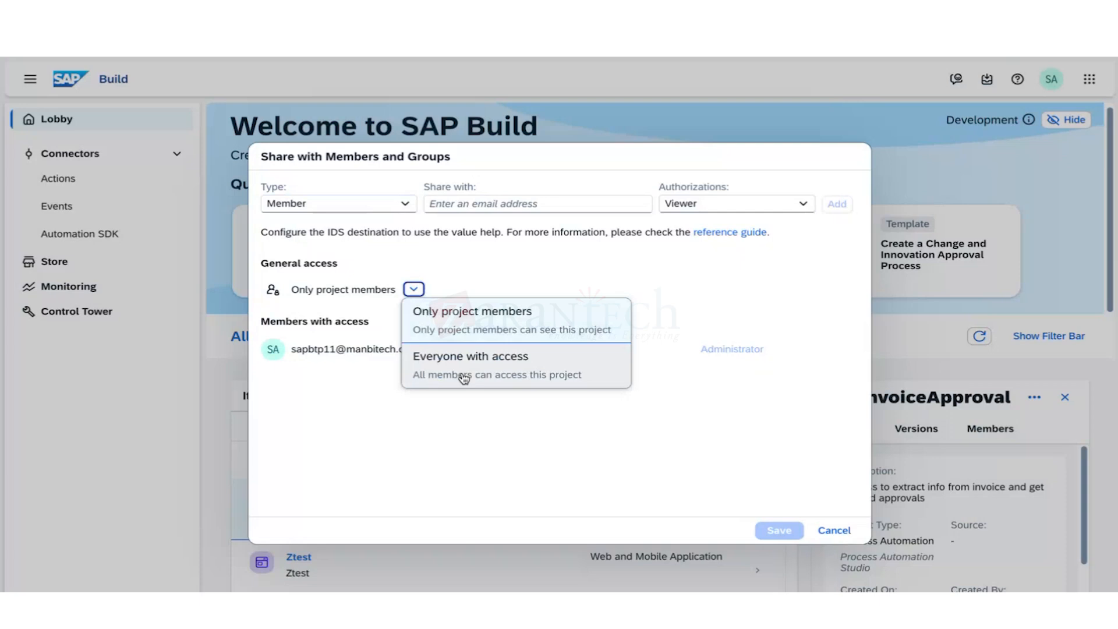
click(464, 375)
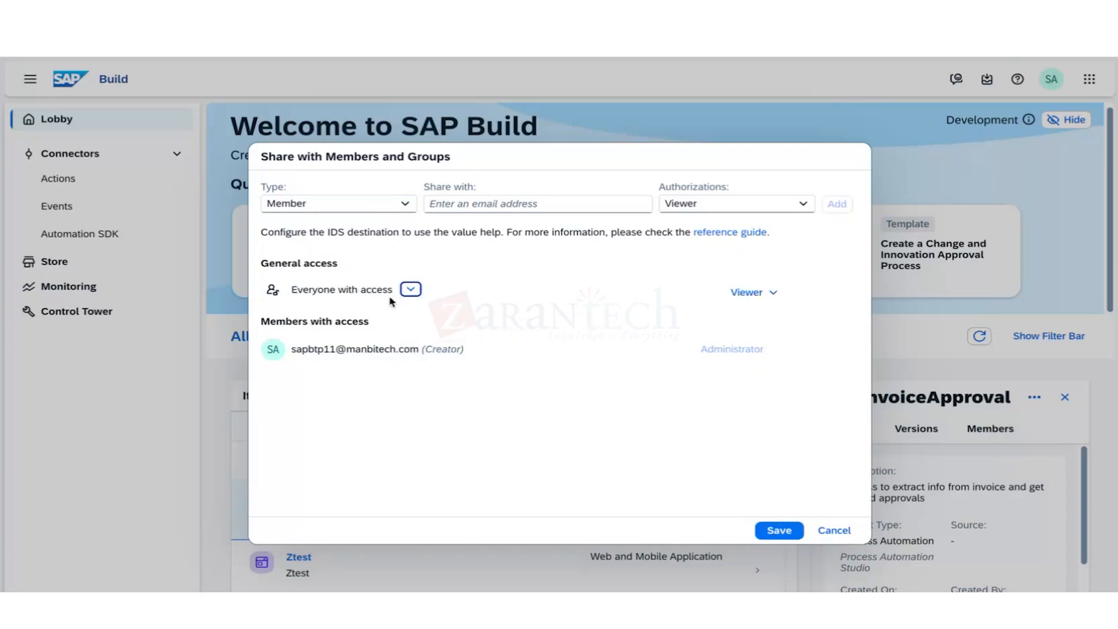
click(771, 292)
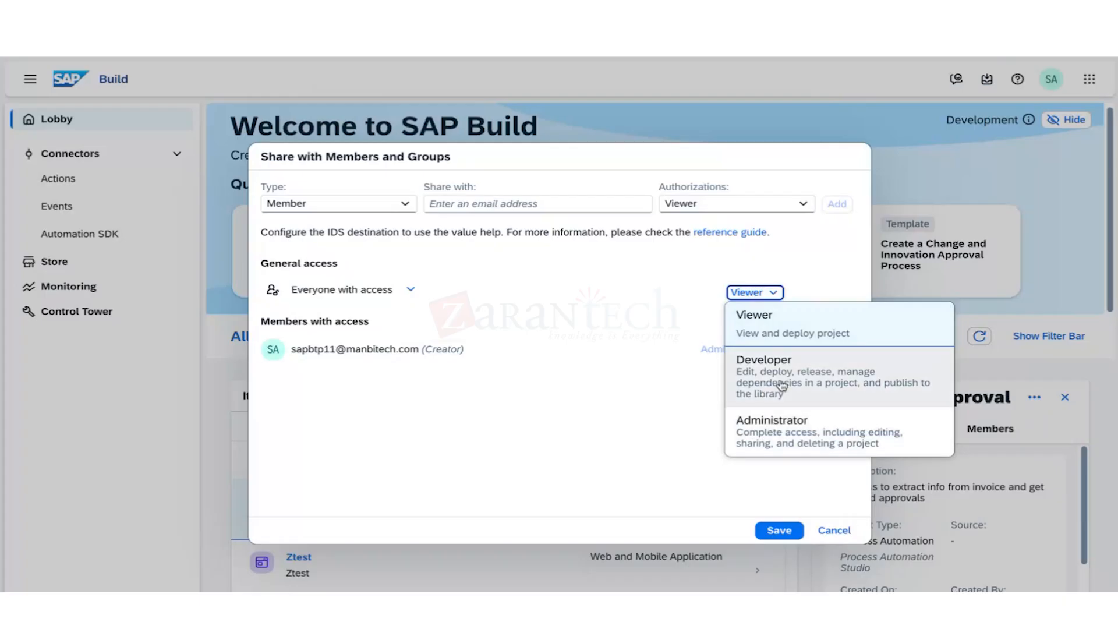
click(394, 209)
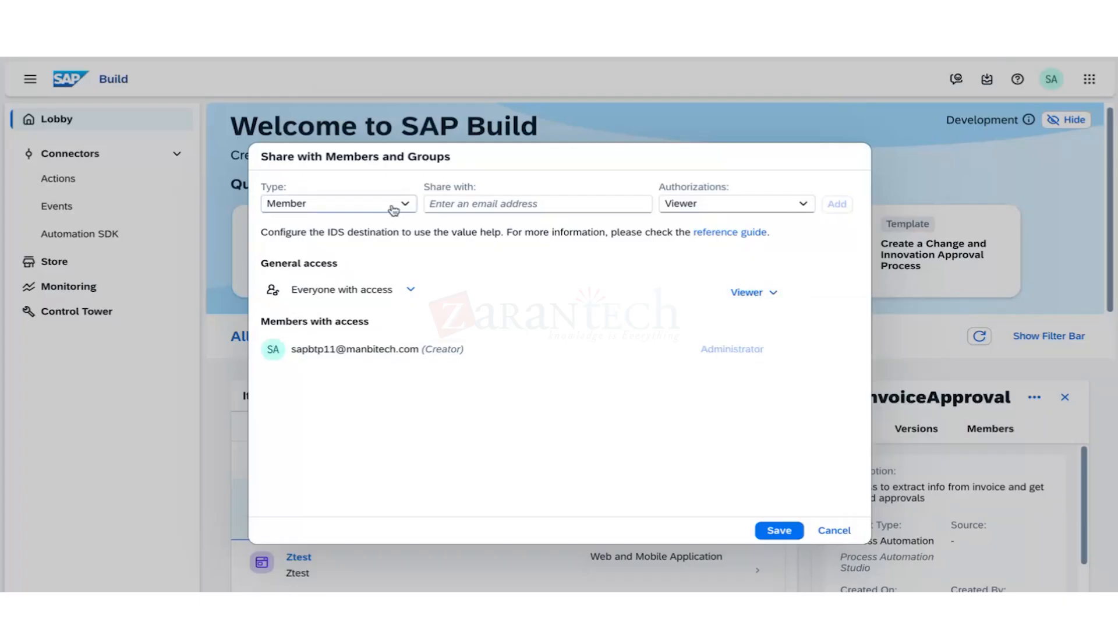
Add a member by their e-mail address with Viewer authorization.
click(401, 205)
click(507, 269)
click(404, 210)
click(361, 251)
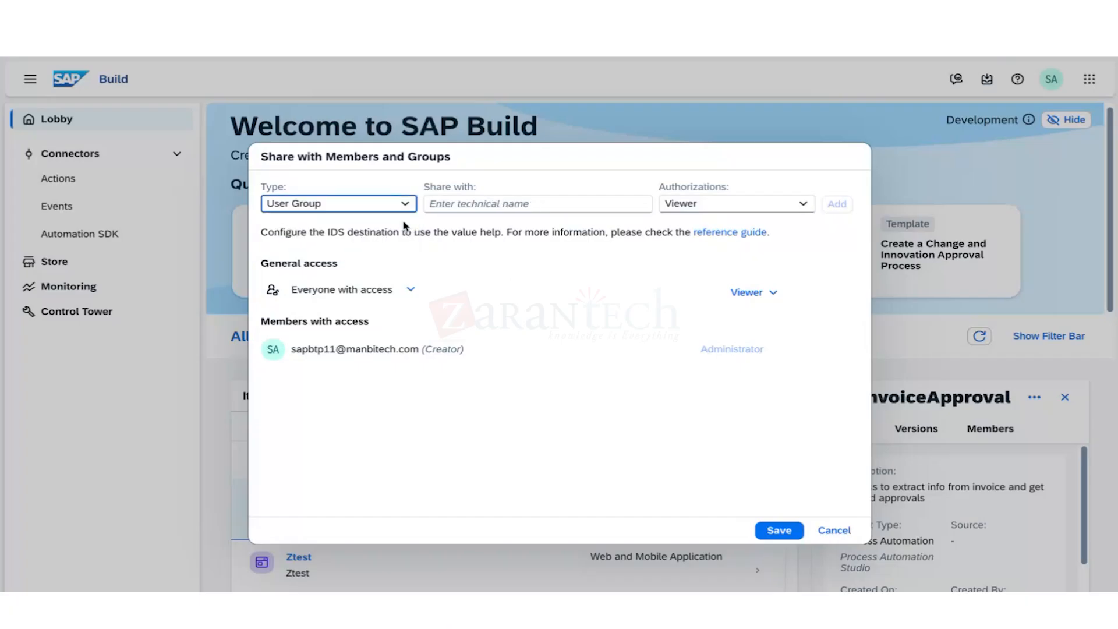
click(398, 204)
click(396, 224)
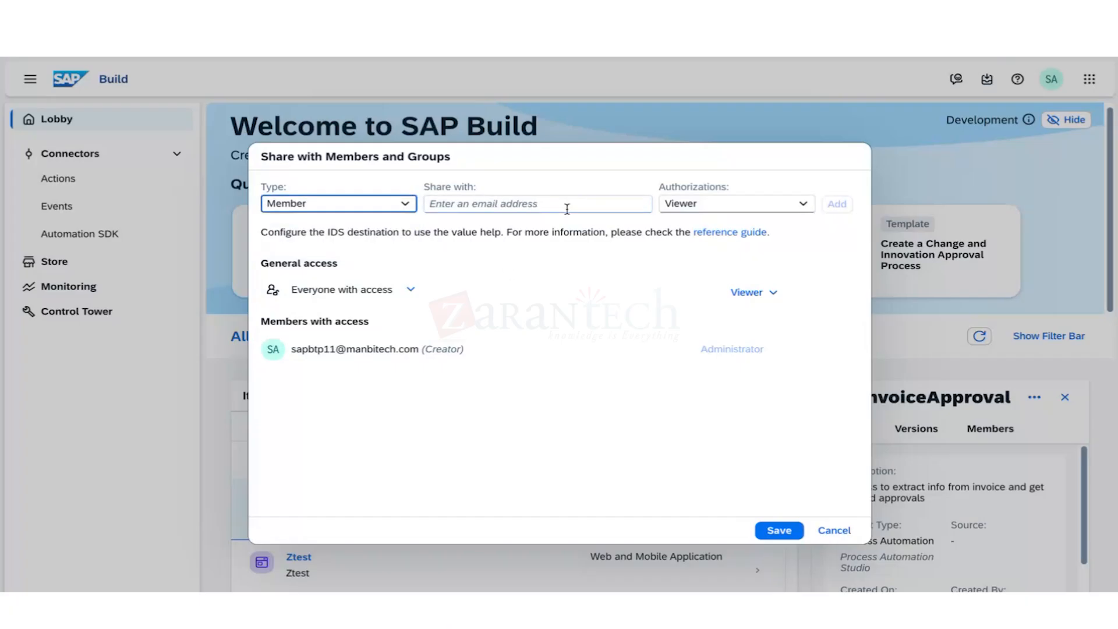
click(801, 207)
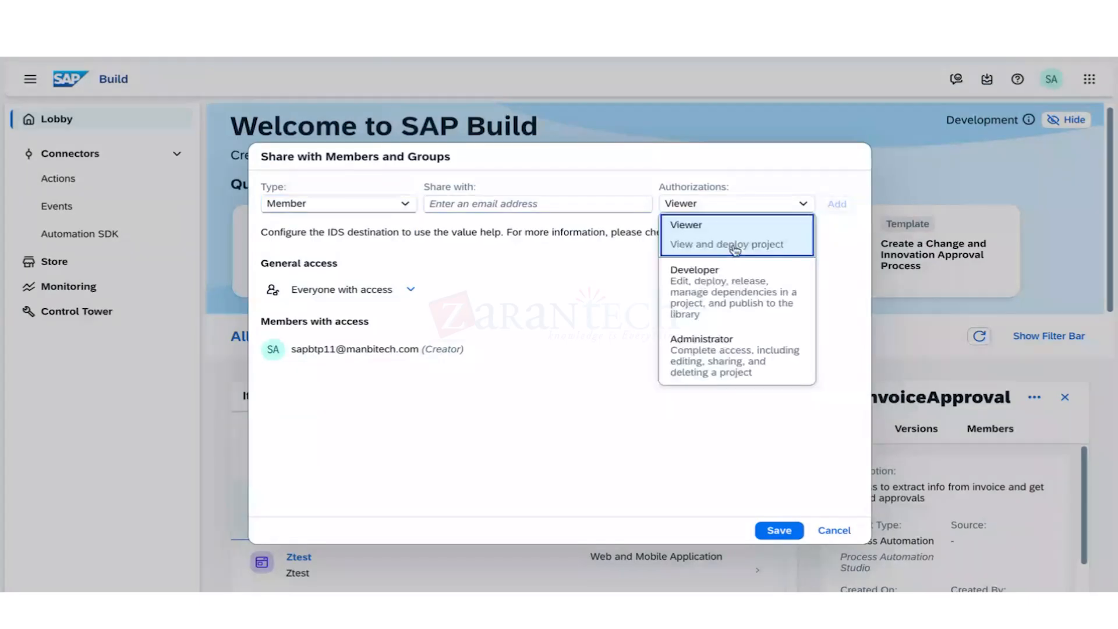
click(381, 239)
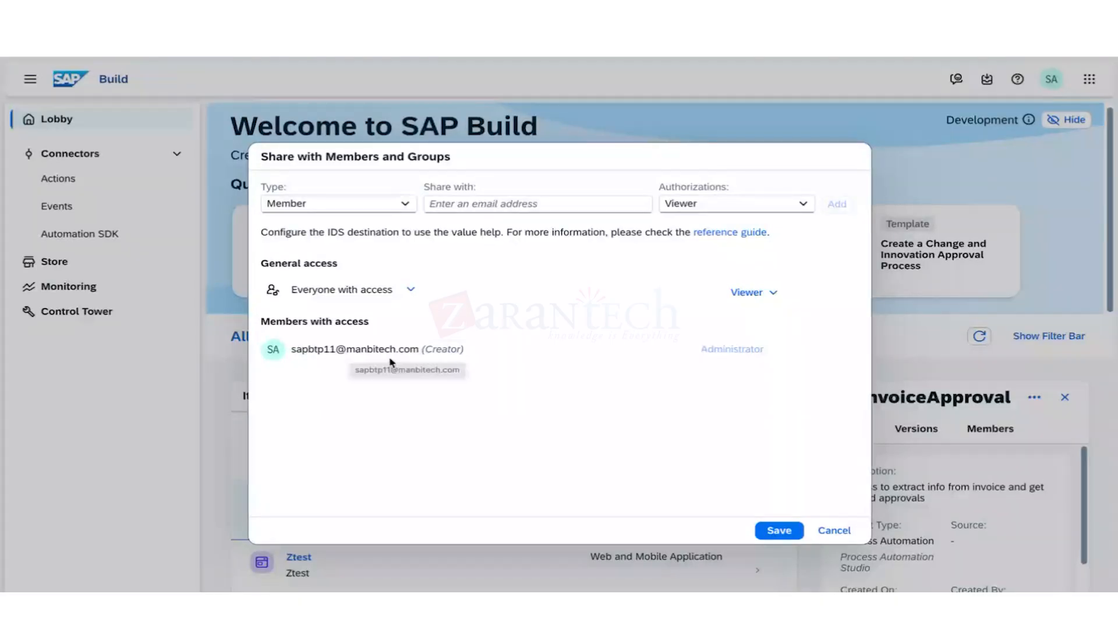
click(443, 204)
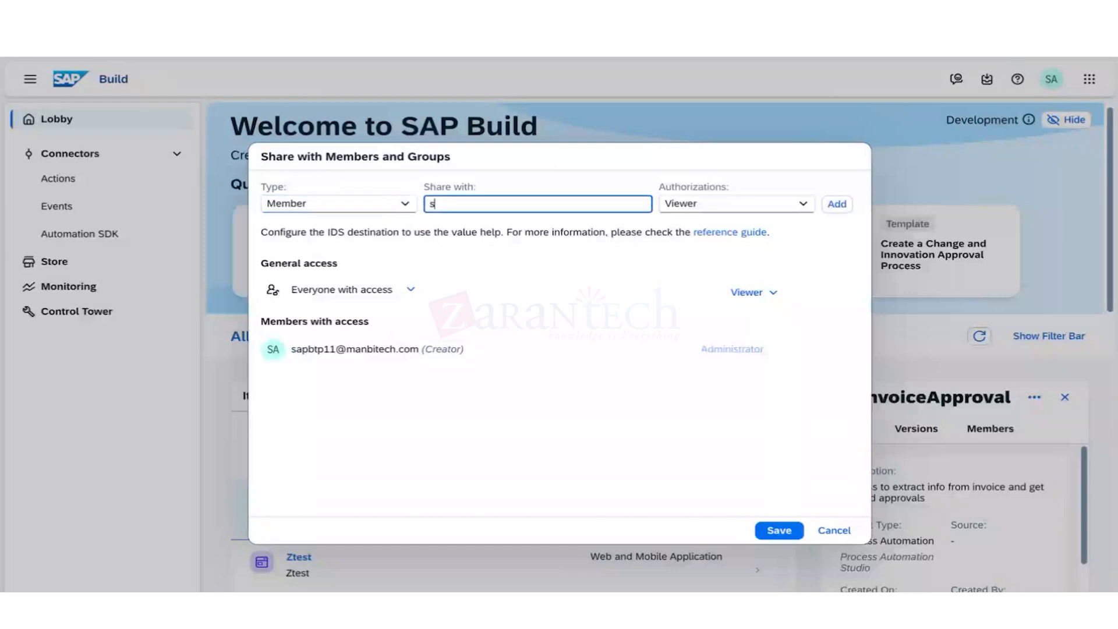
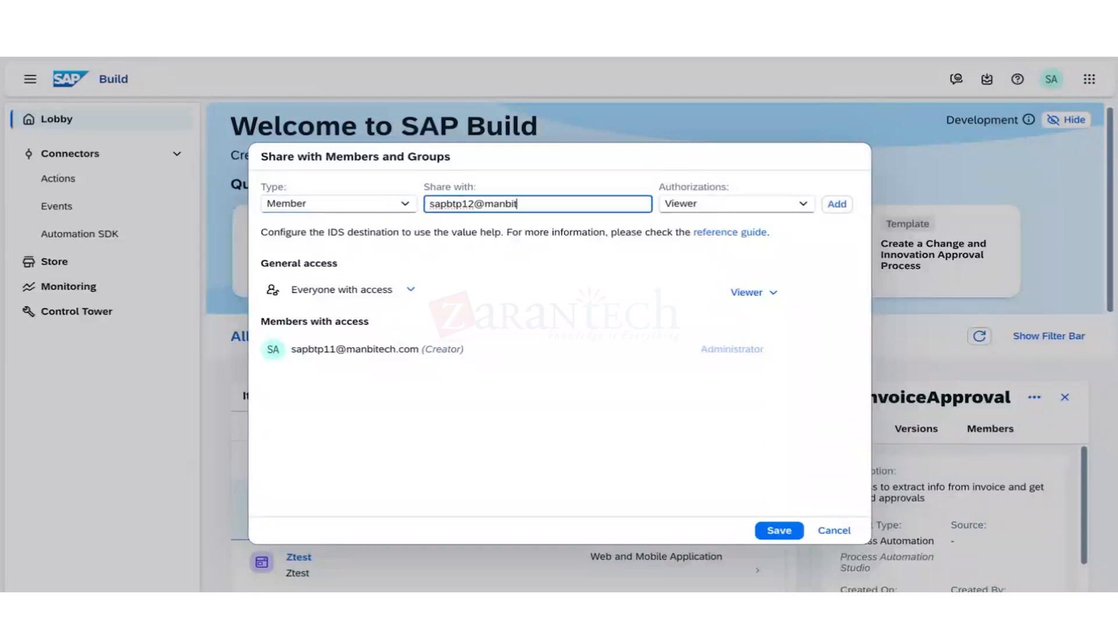
click(837, 203)
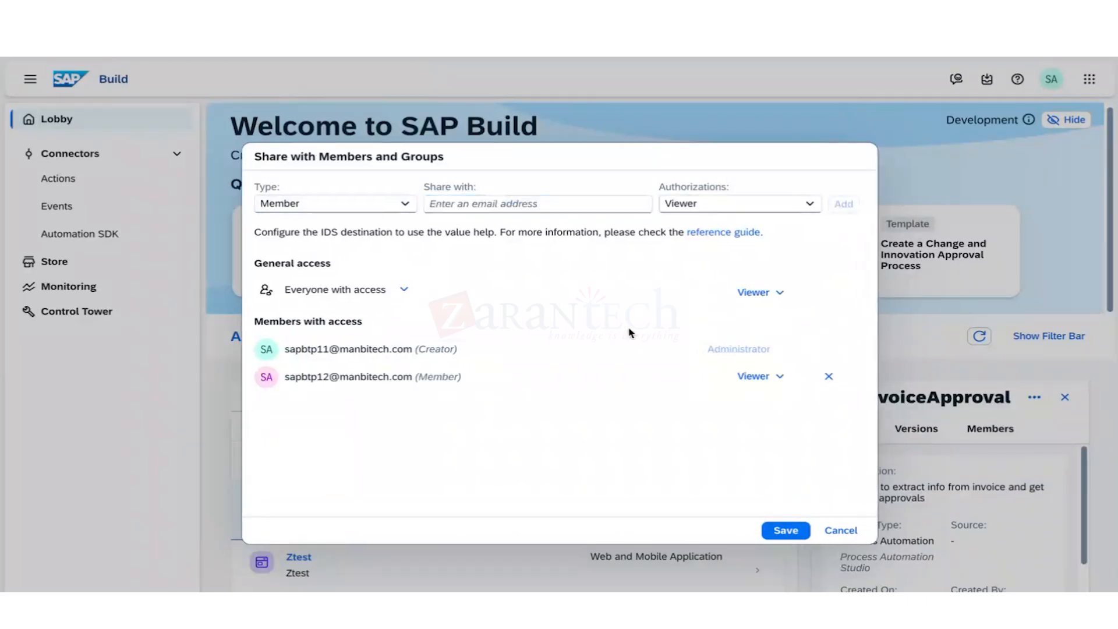
Add another member by e-mail with Developer authorization, then close the sharing dialog.
click(484, 204)
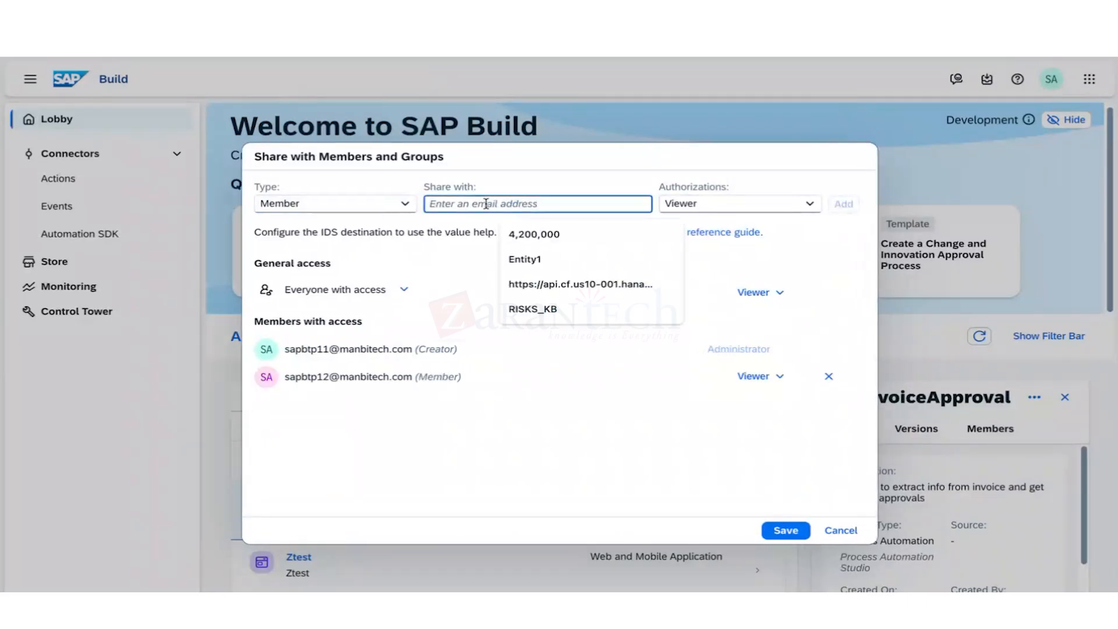
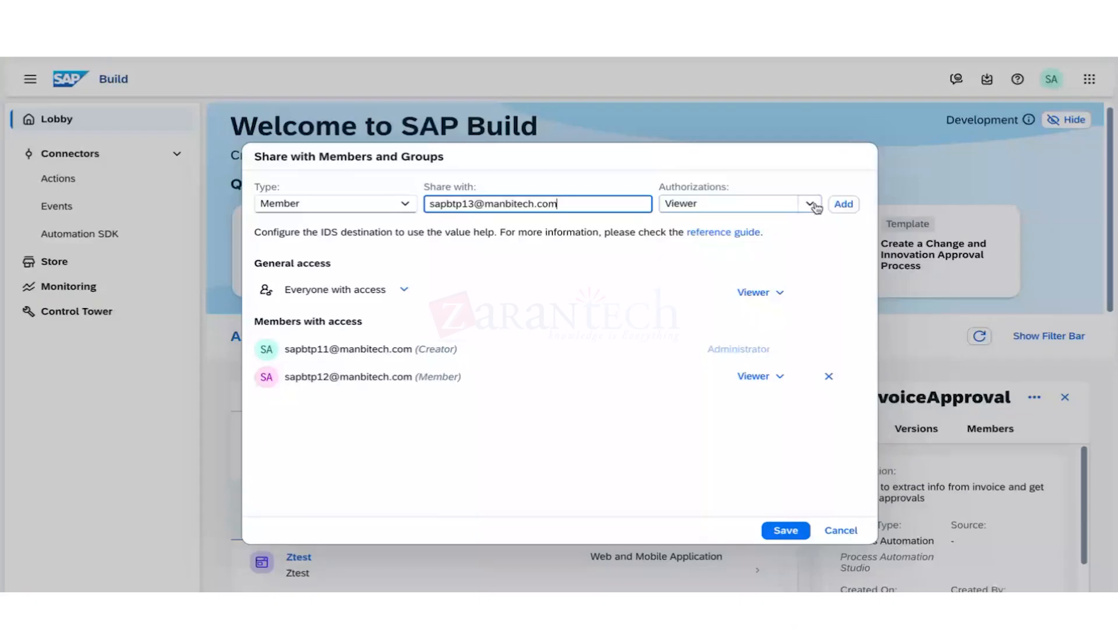
click(810, 204)
click(698, 250)
click(843, 204)
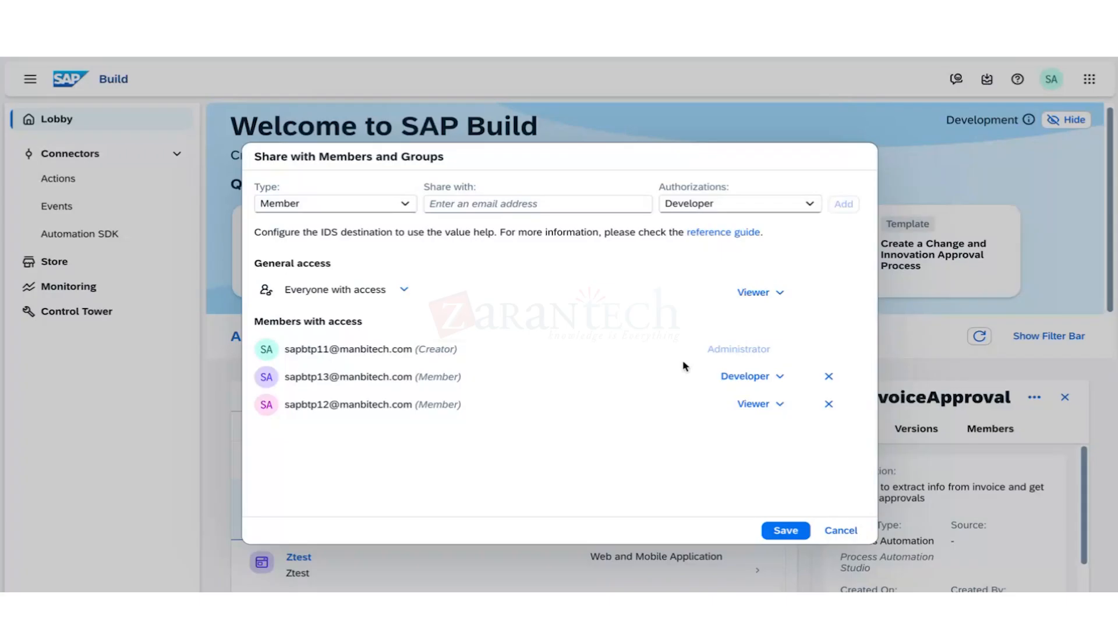
click(840, 532)
click(840, 532)
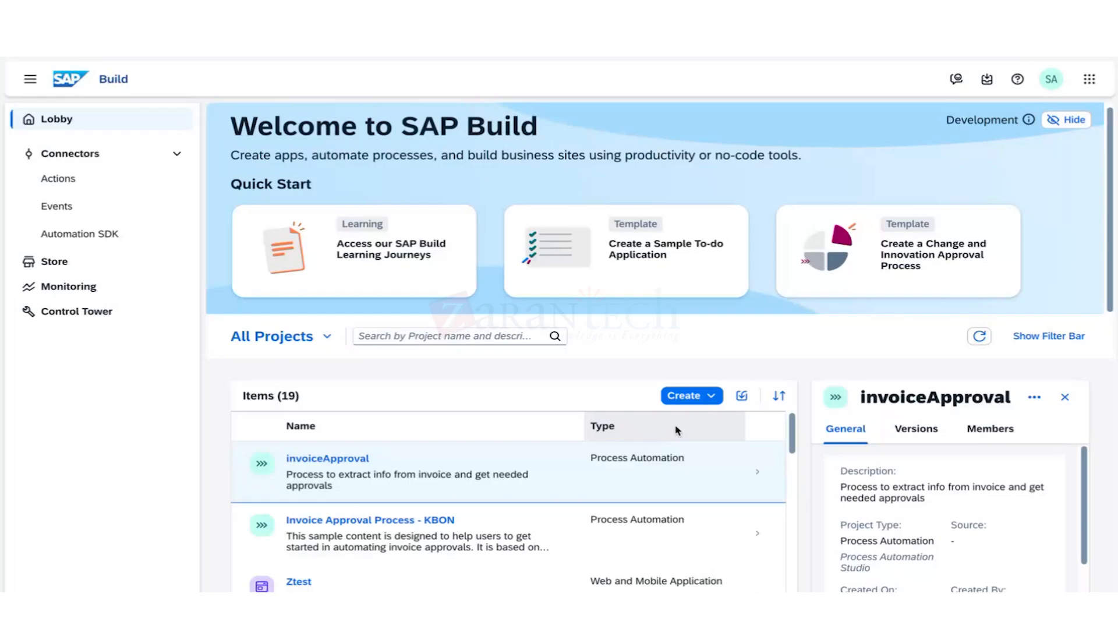
Create a new Automated Process project and enter 'Test-GENAI' as its name.
click(327, 458)
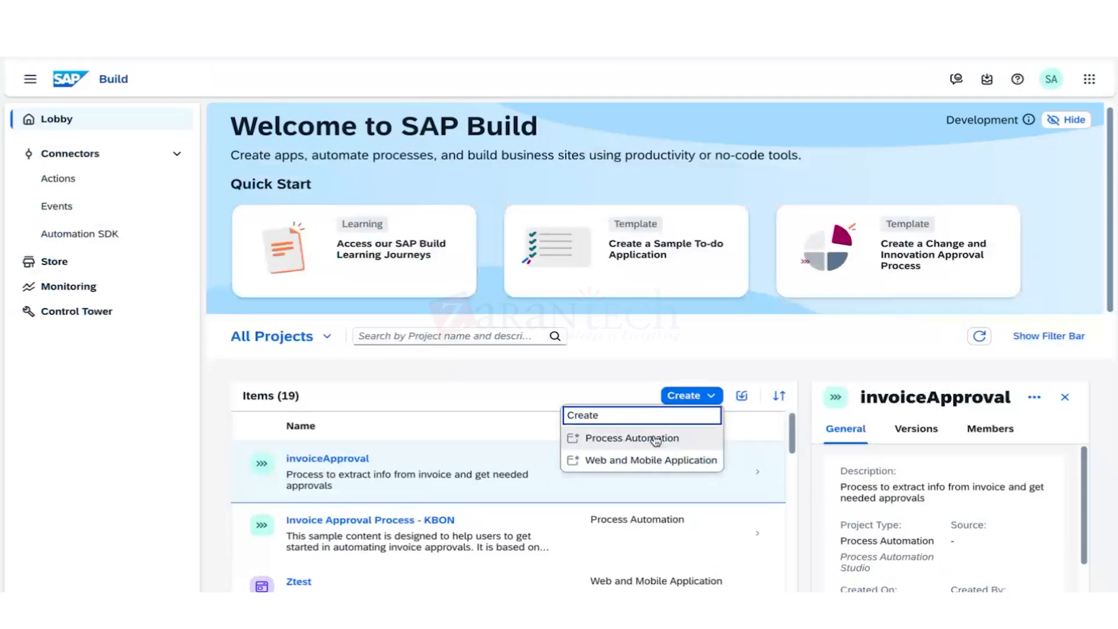
click(656, 440)
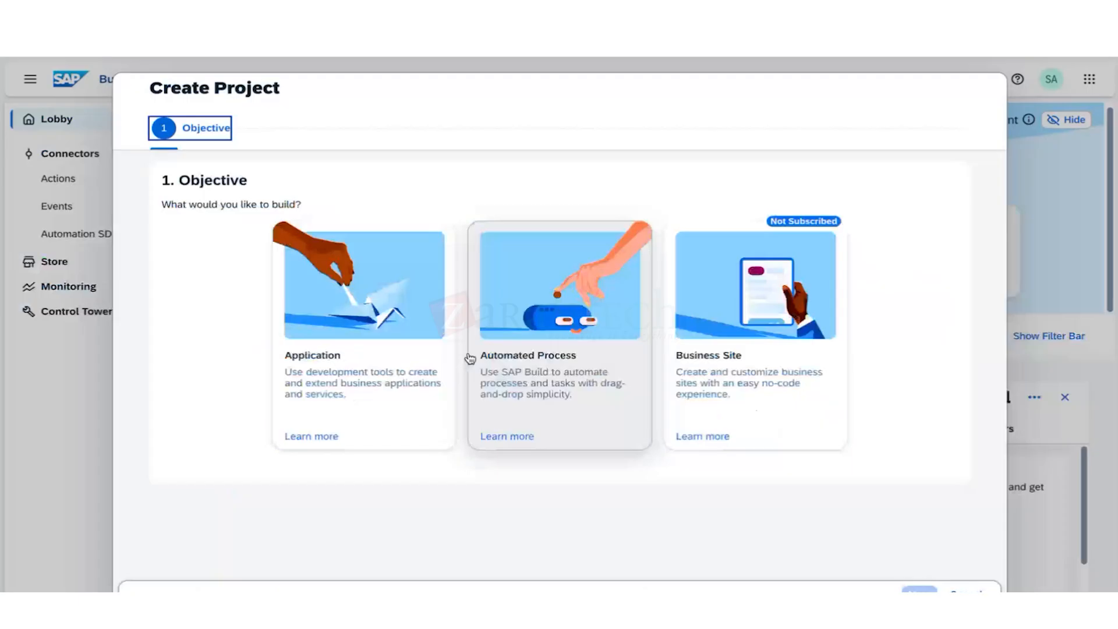
click(439, 360)
click(559, 378)
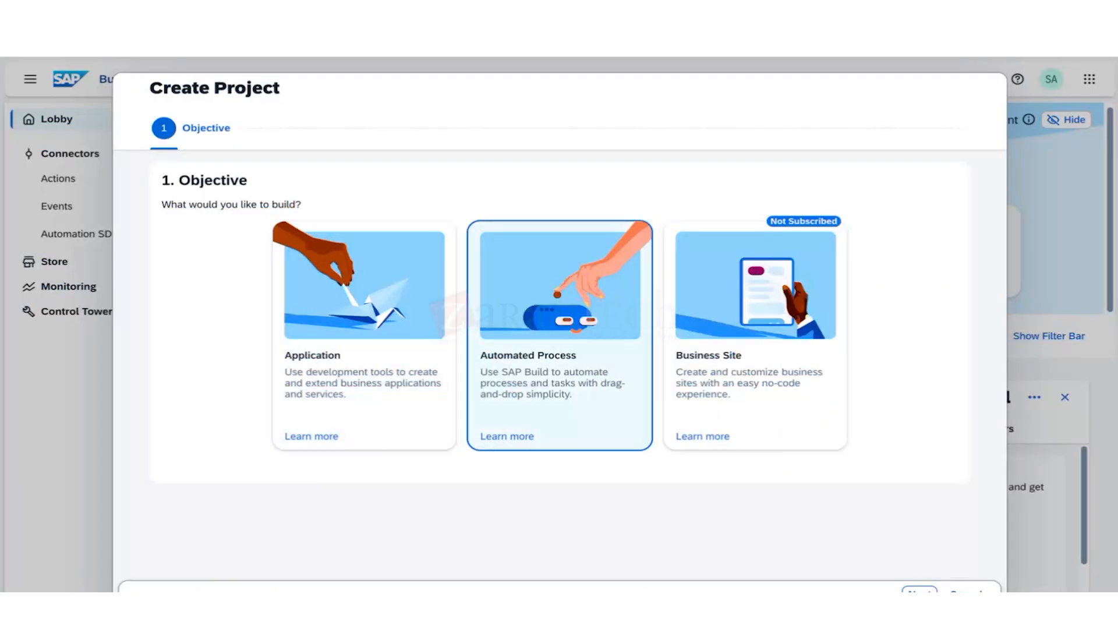
click(898, 589)
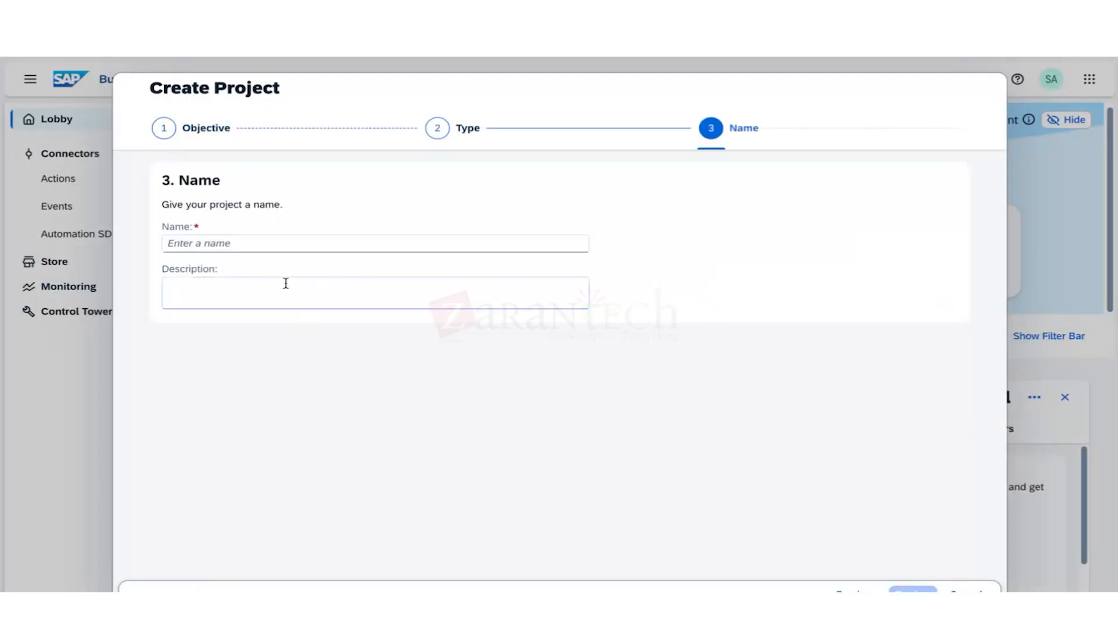
click(295, 243)
text(Test-)
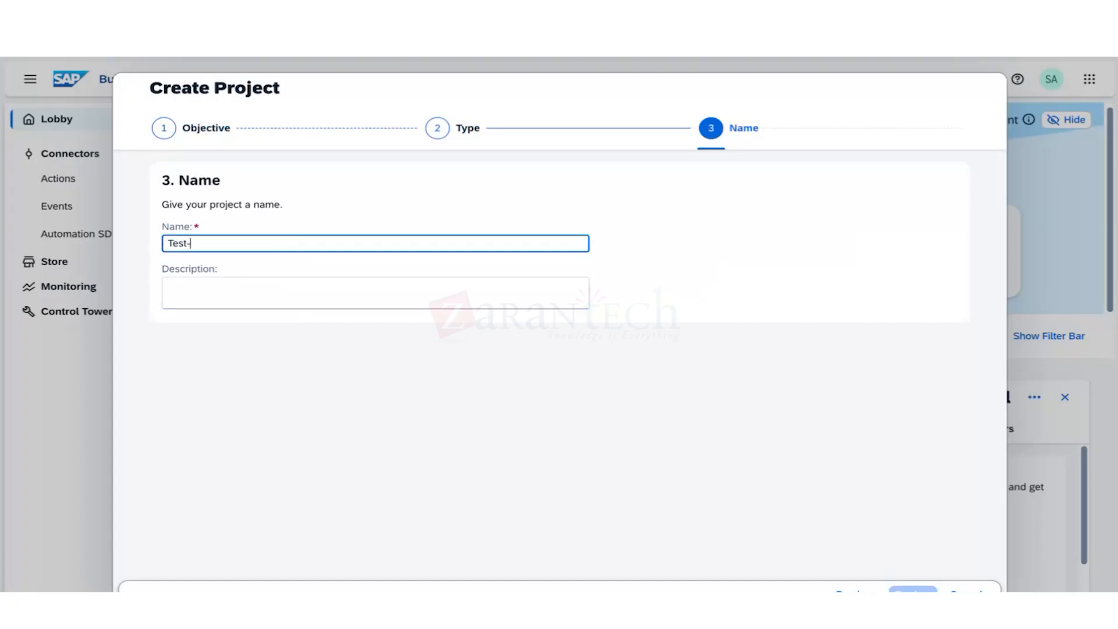
text(GENAI)
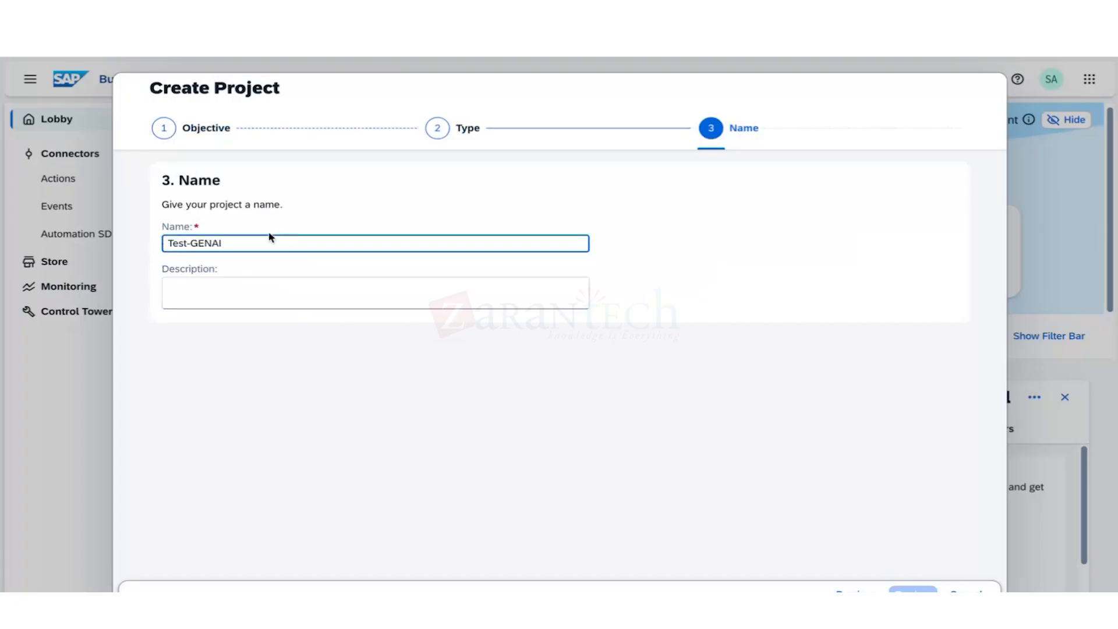
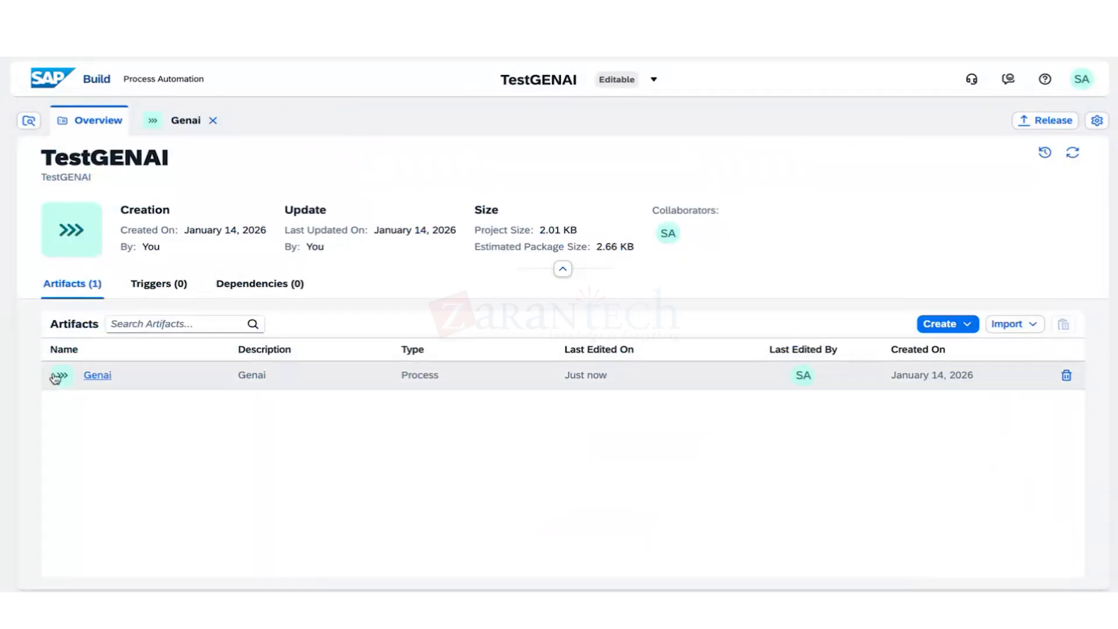
Select the Genai process artifact before moving to the BTP Cockpit Account Explorer.
click(155, 385)
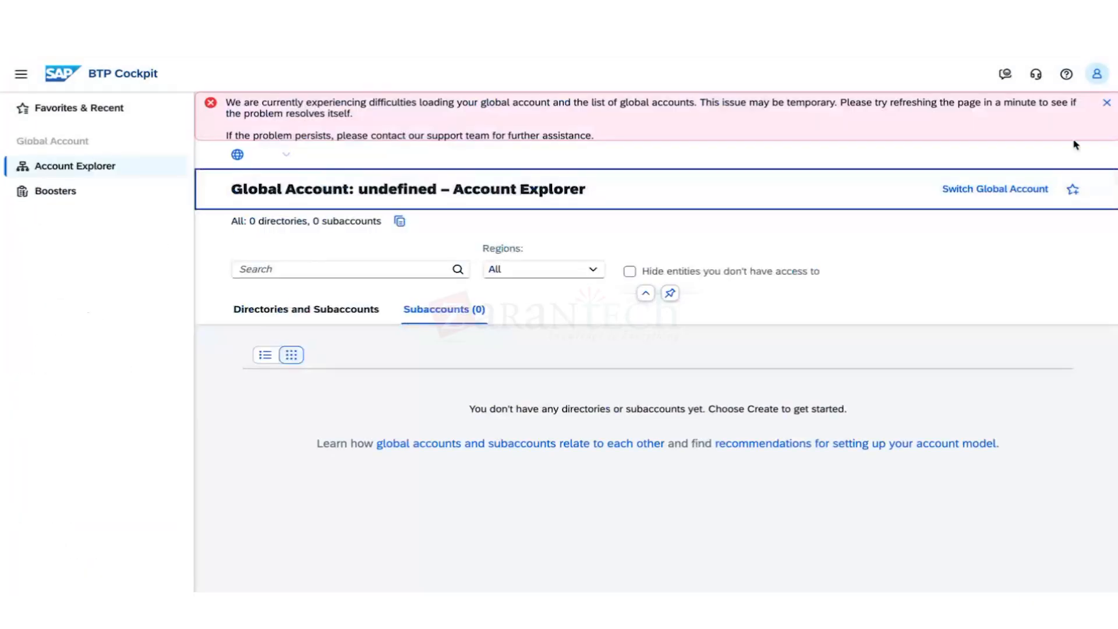
Dismiss the global-account loading error and reload the BTP Cockpit.
click(1108, 104)
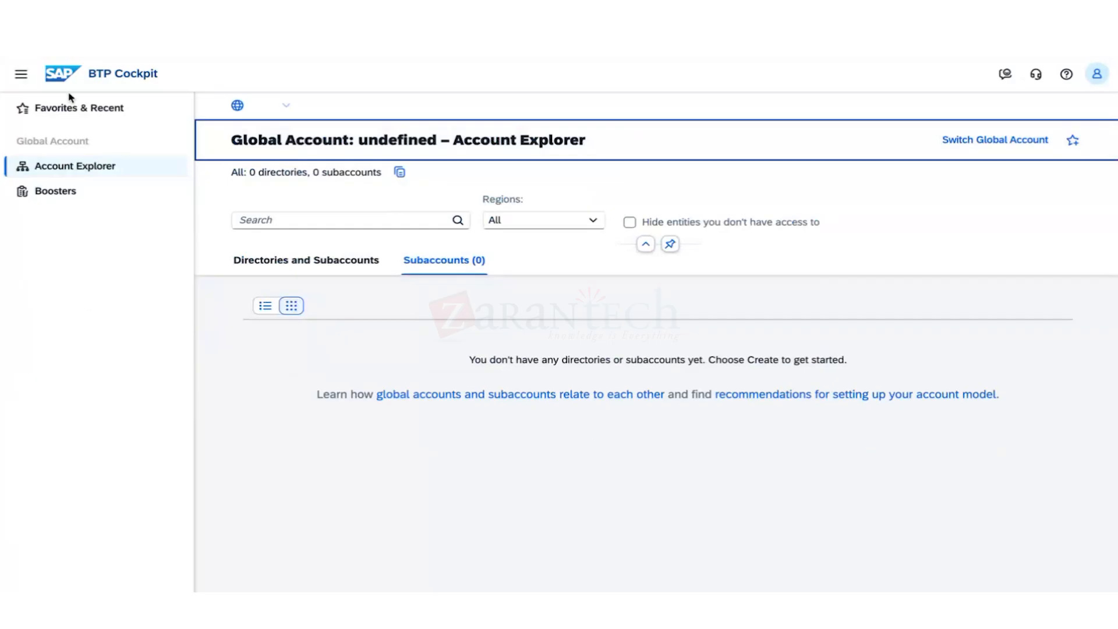
key(ctrl+l)
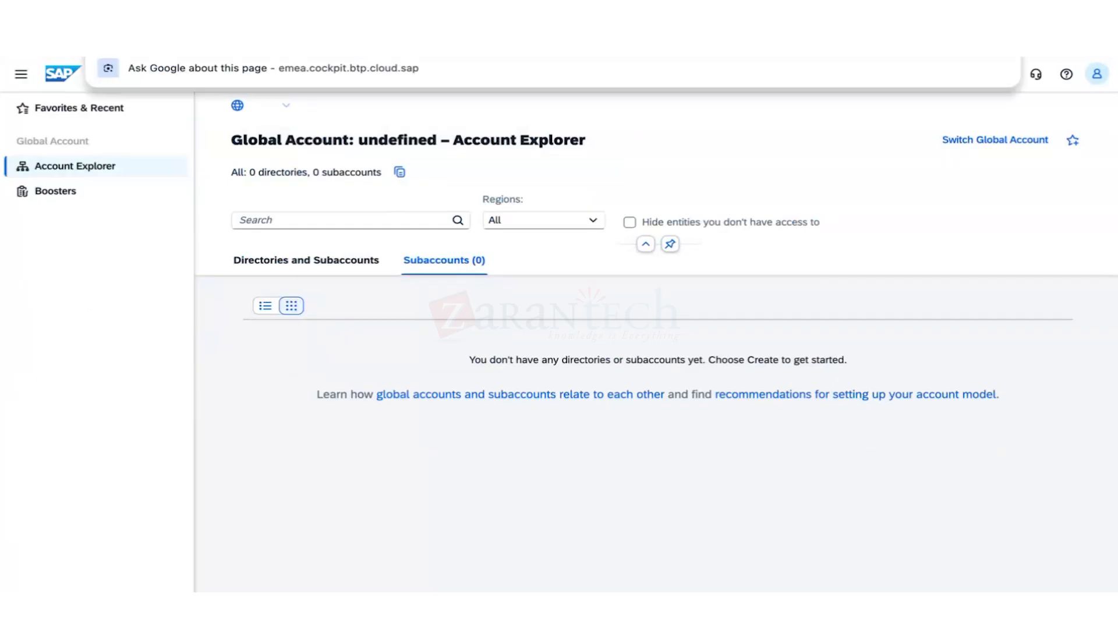
key(Escape)
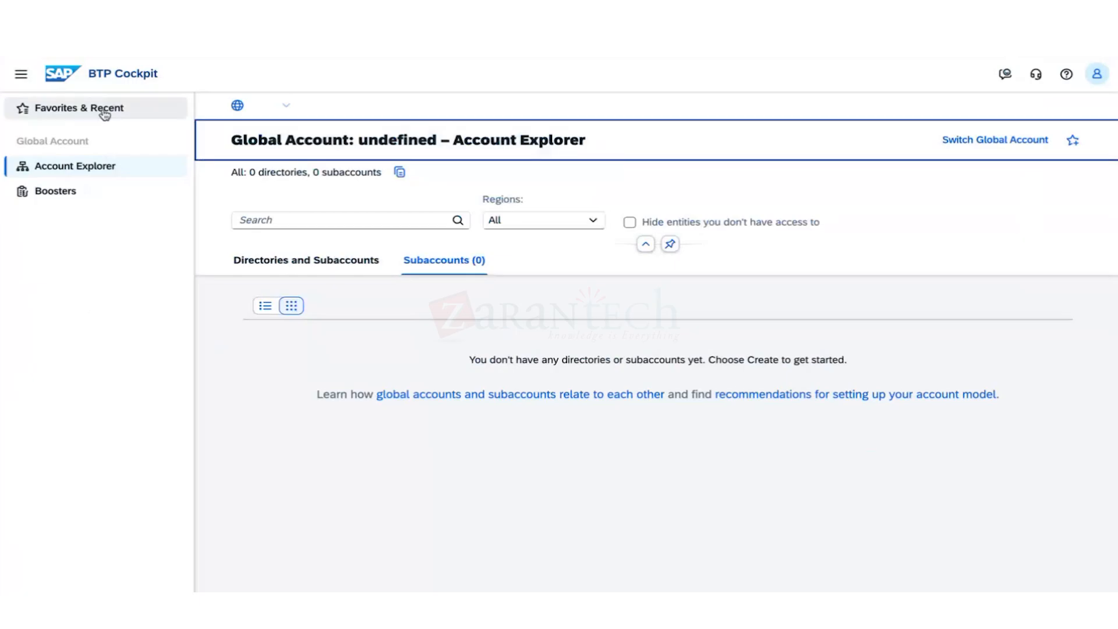
key(ctrl+l)
key(Escape)
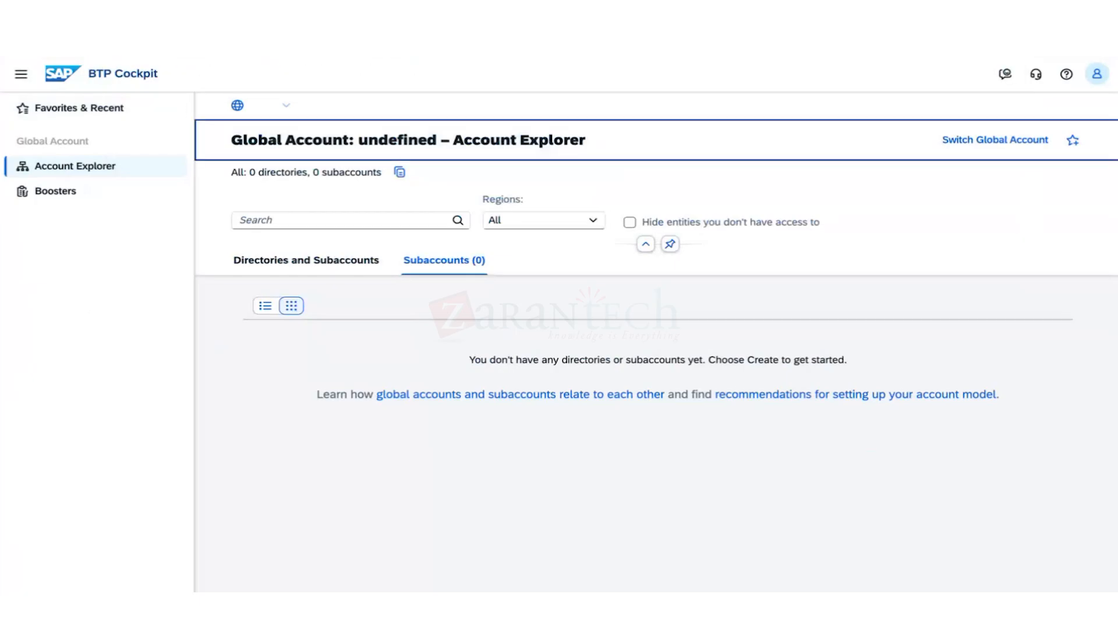
key(ctrl+r)
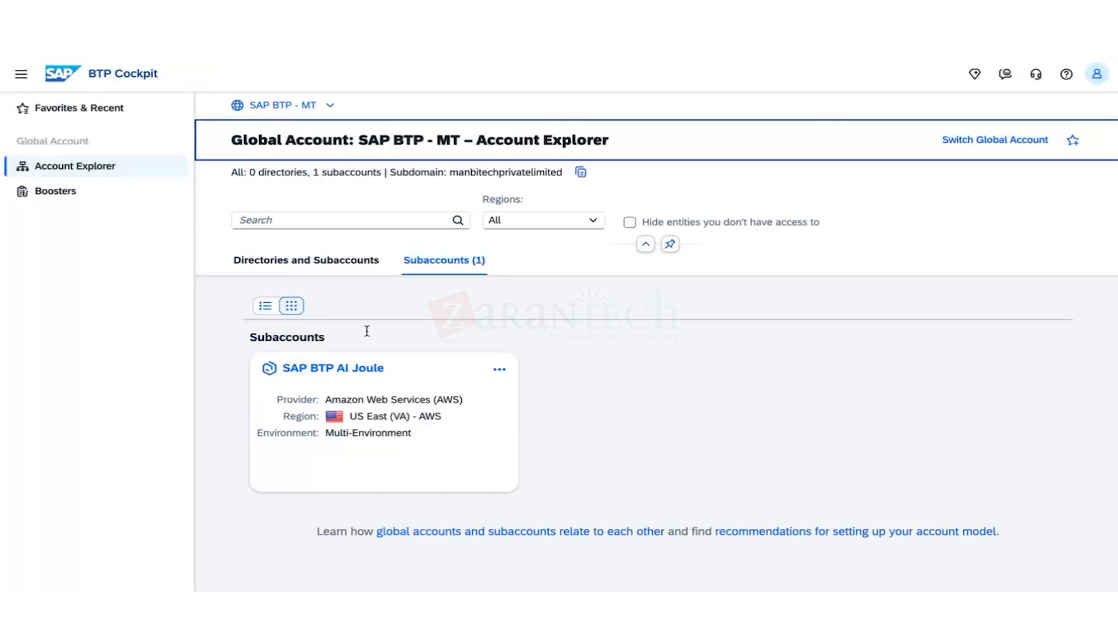
Launch SAP Build Apps from the SAP BTP AI Joule subaccount's subscriptions.
click(346, 379)
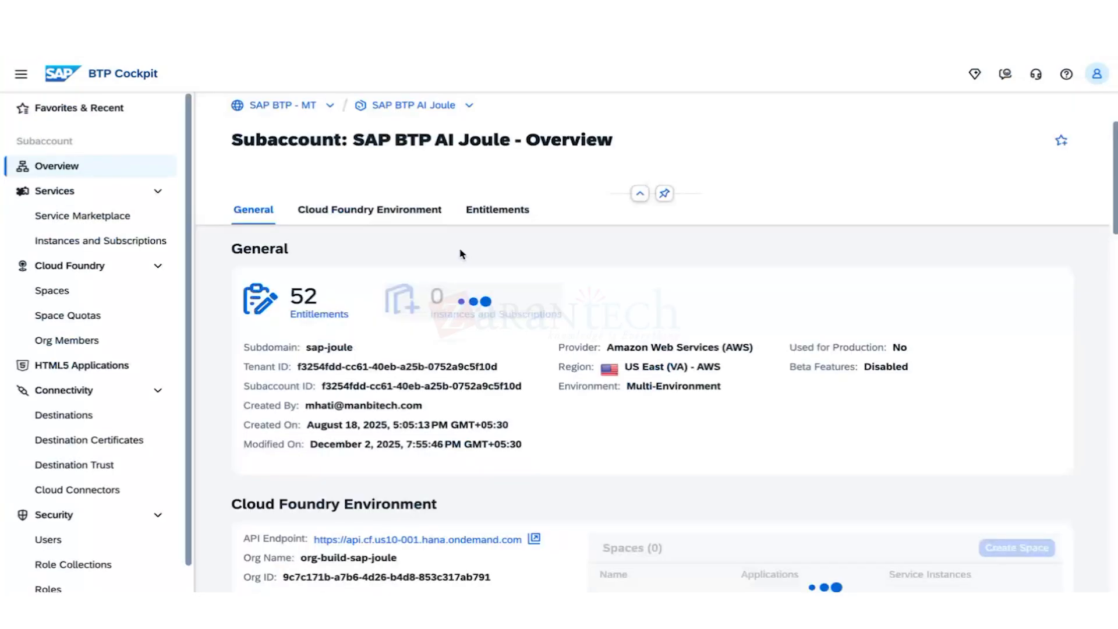
click(466, 316)
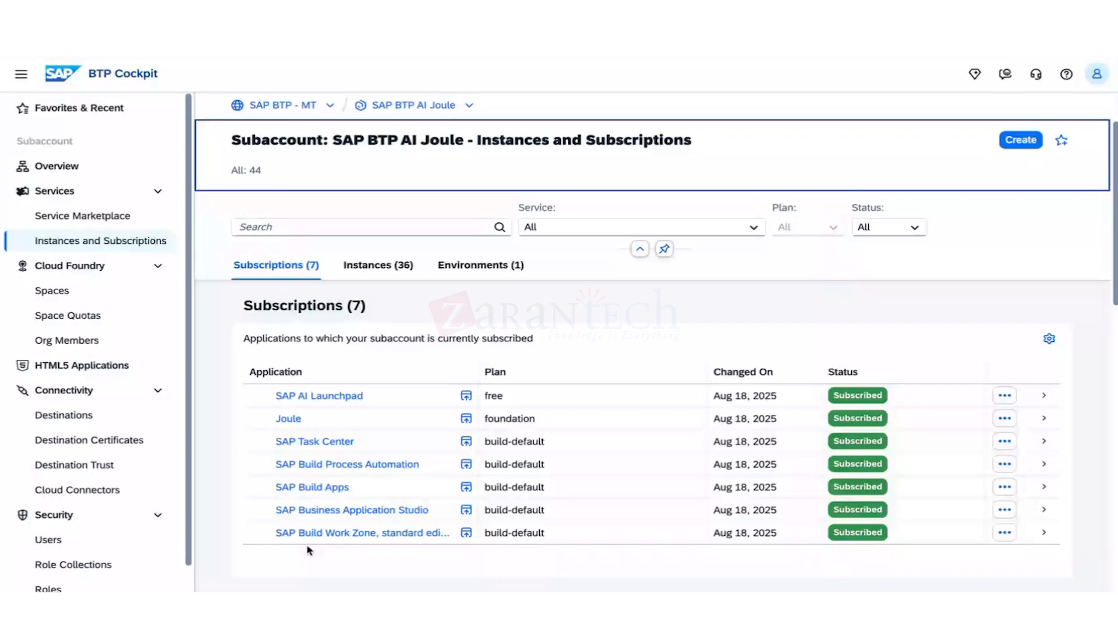
click(331, 494)
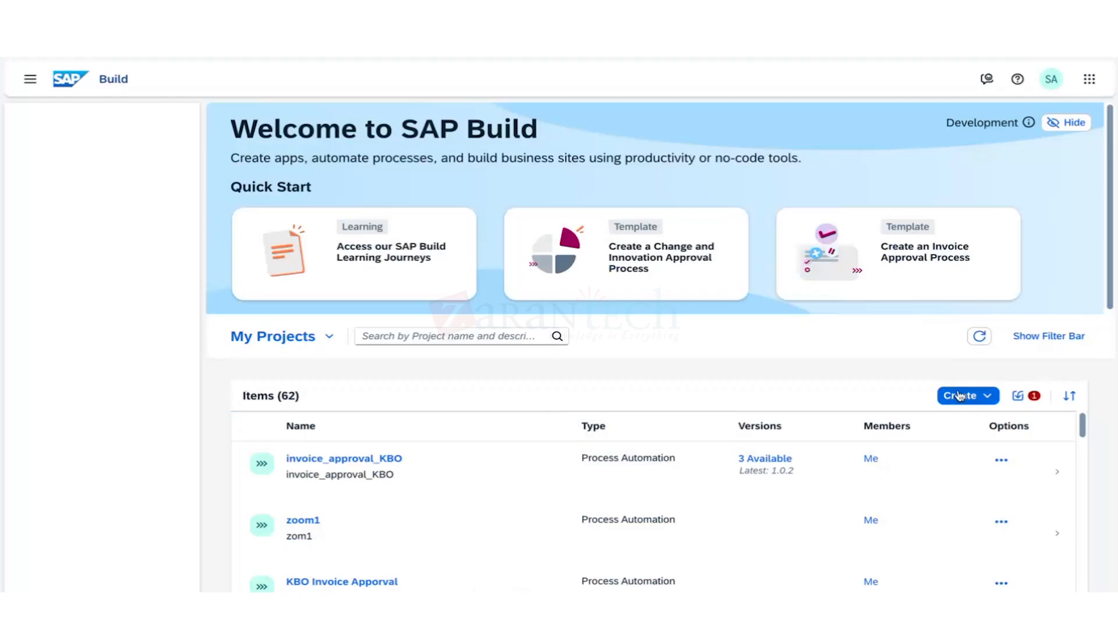
Open the invoice_approval_KBO project with its 14 artifacts, then return to BTP Cockpit subscriptions.
click(876, 444)
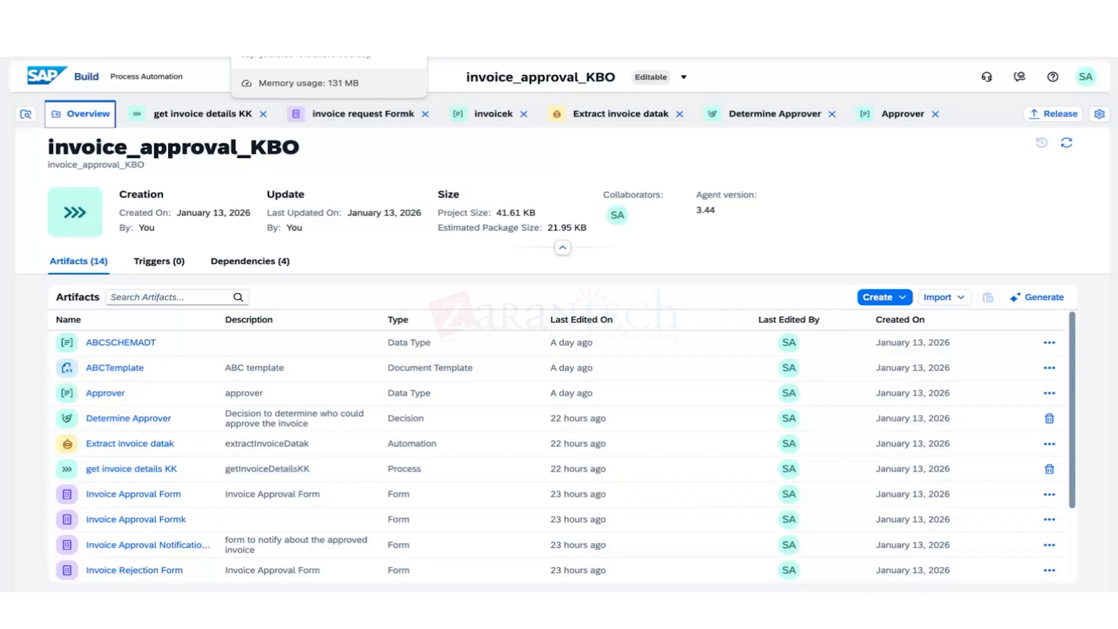
click(204, 18)
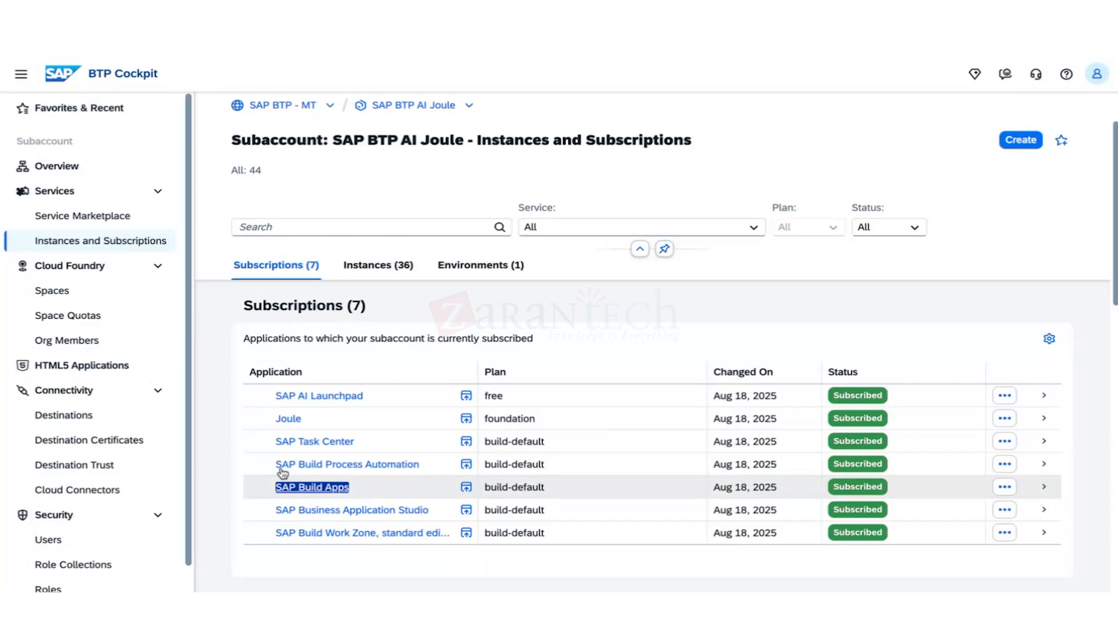
Go back to the invoice_approval_KBO project overview in SAP Build.
click(344, 18)
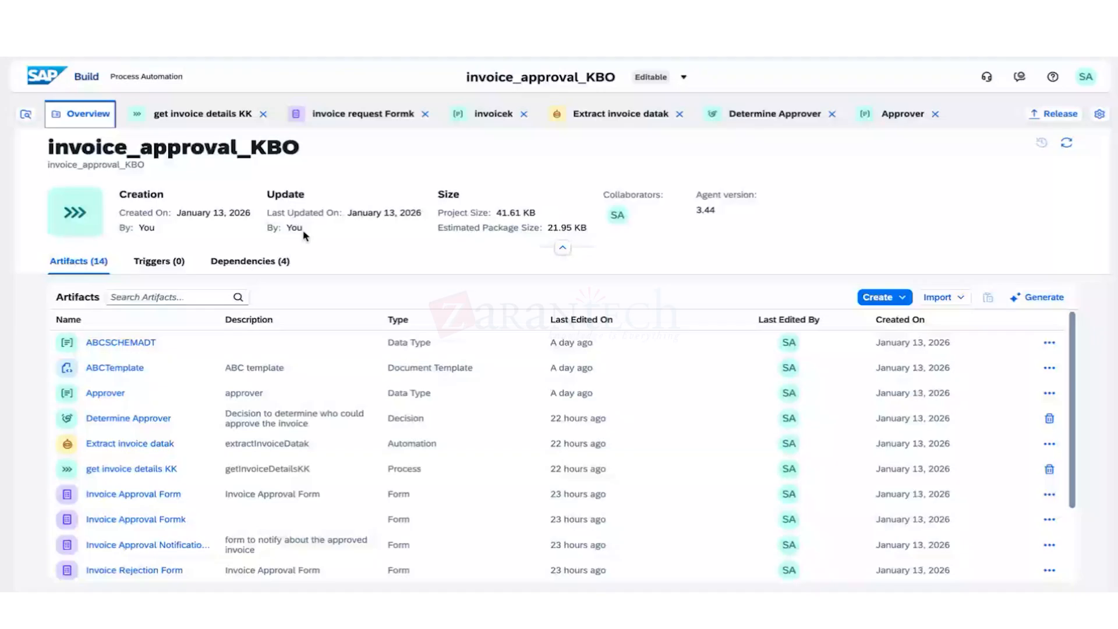
Generate a process with AI from the prompt 'Please process a invoice approval process'.
click(1039, 297)
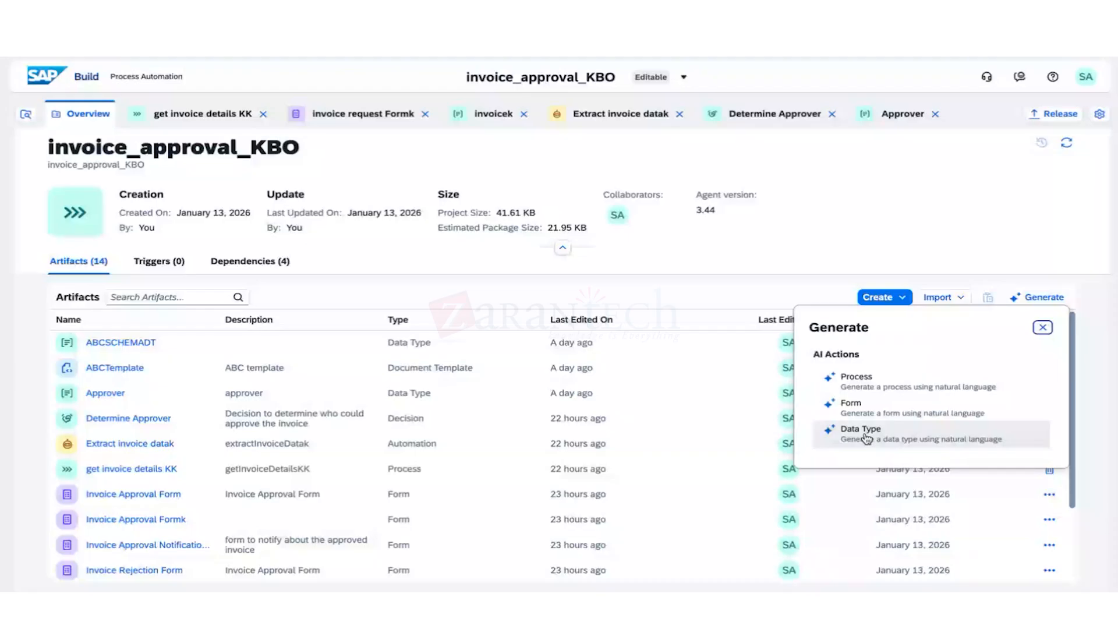
click(867, 438)
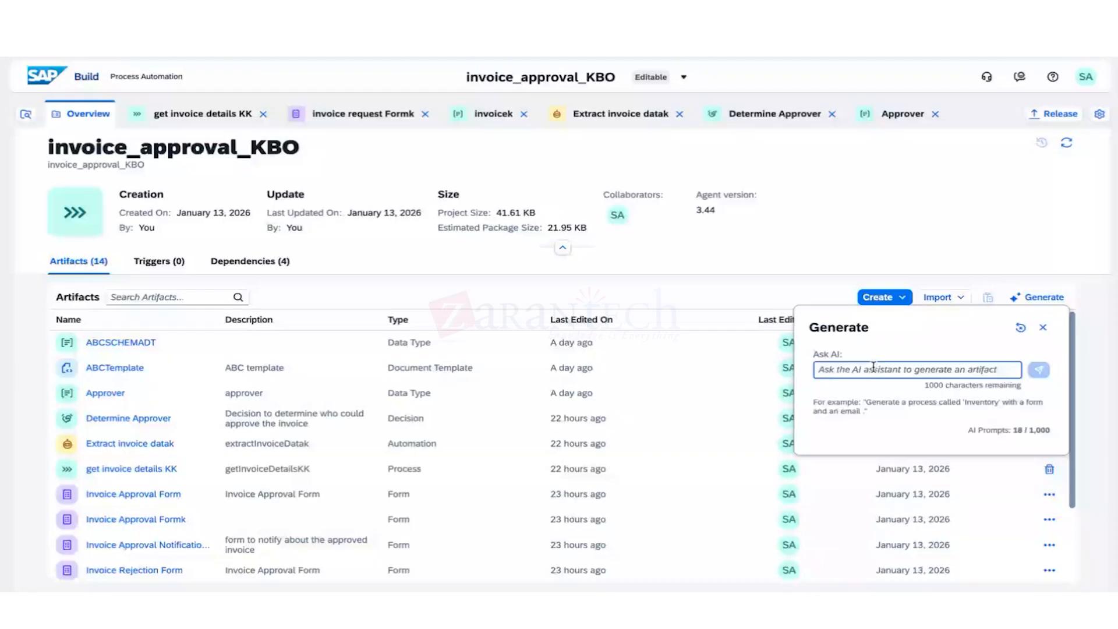
text(Pl)
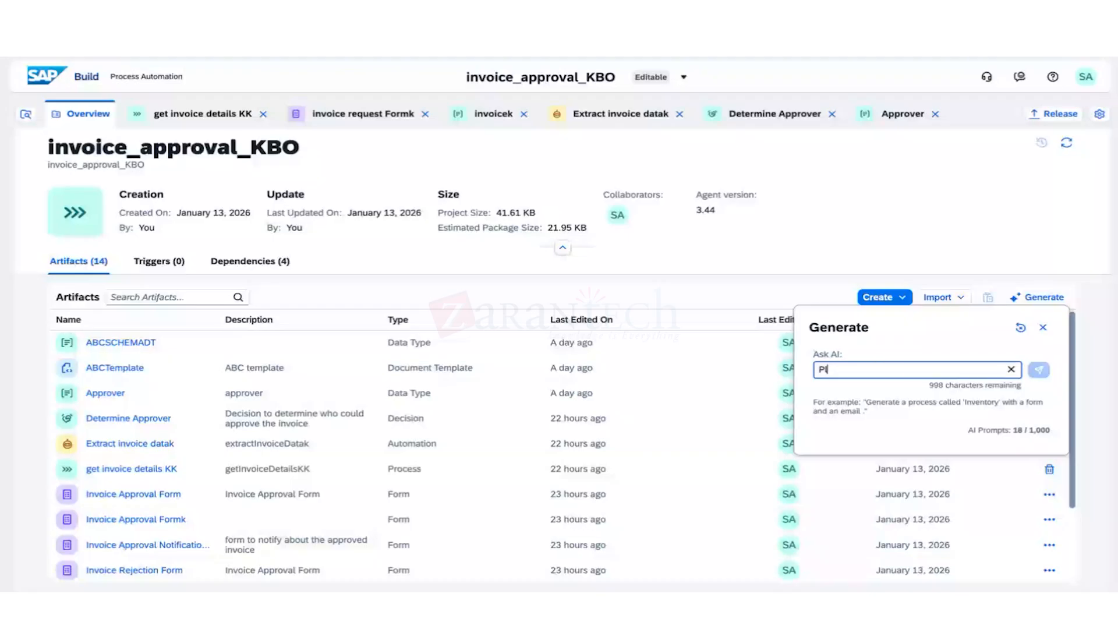
text(ease process a in)
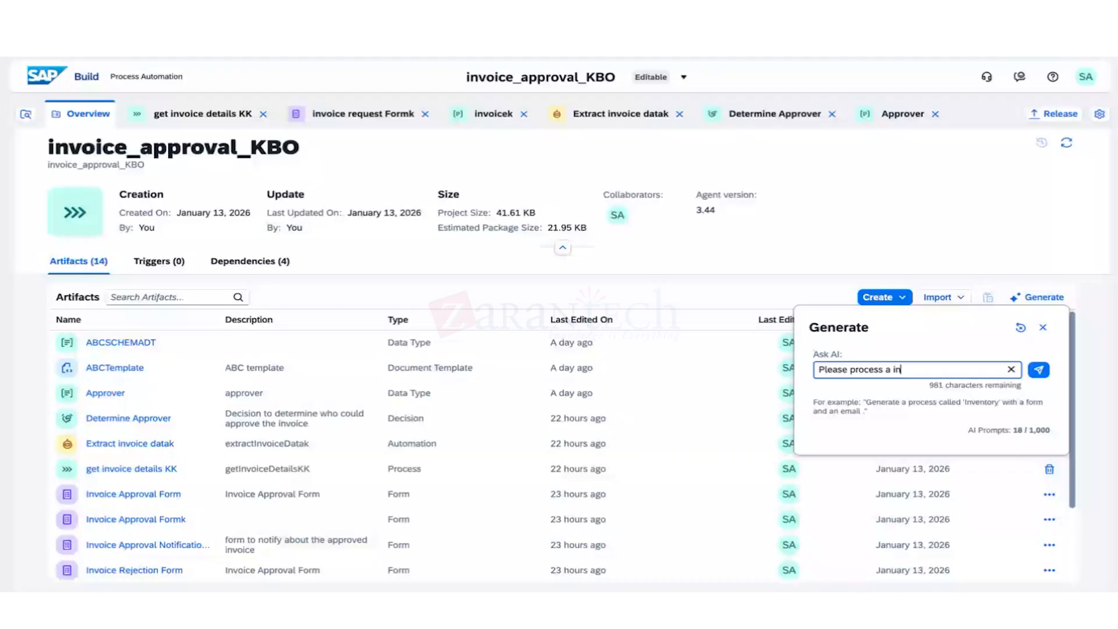
text(voice approval process)
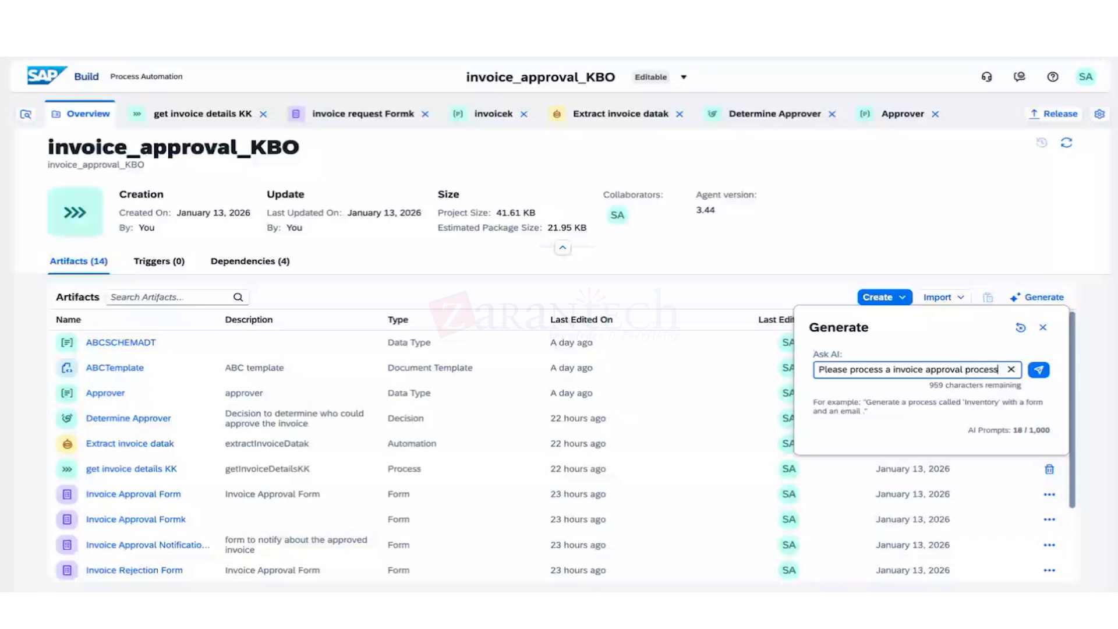
key(Return)
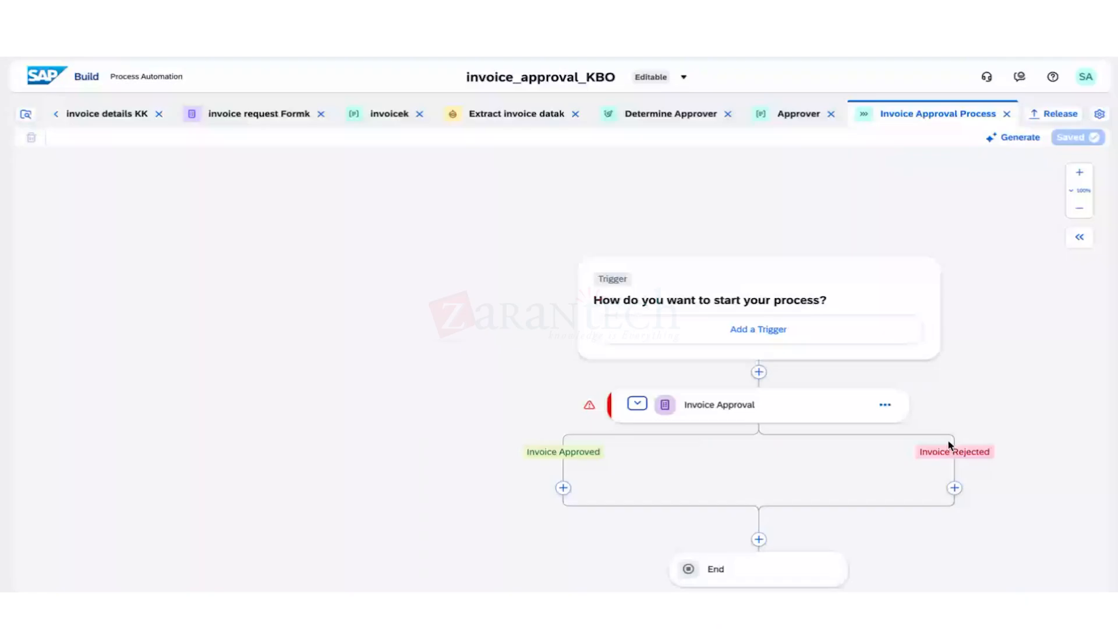
Inspect the Invoice Approval step's general settings and outputs.
click(816, 407)
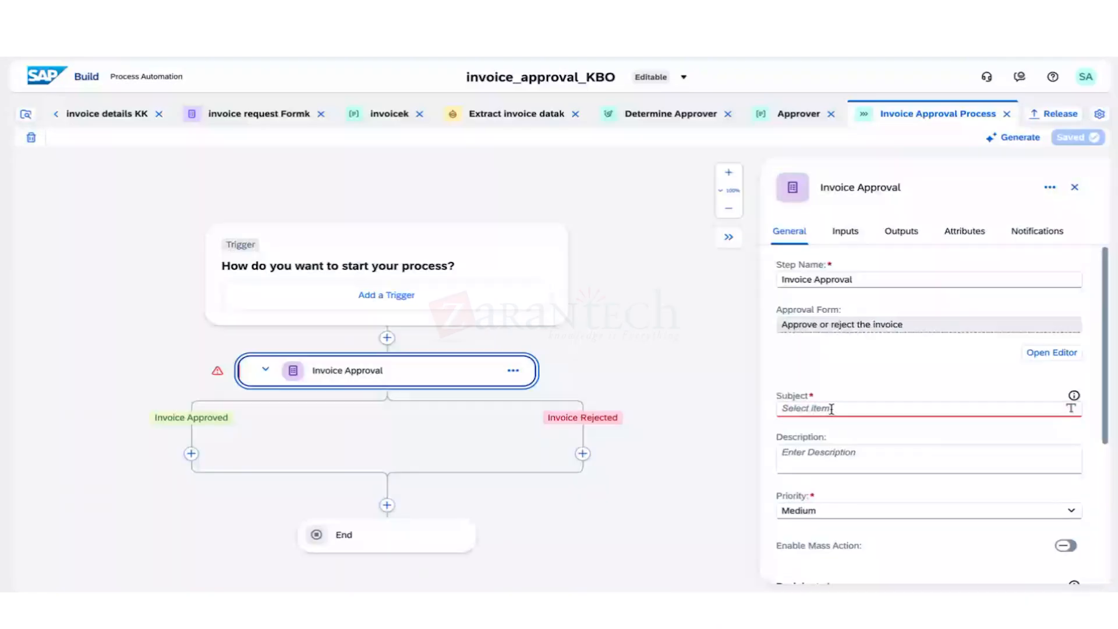
click(901, 230)
click(806, 235)
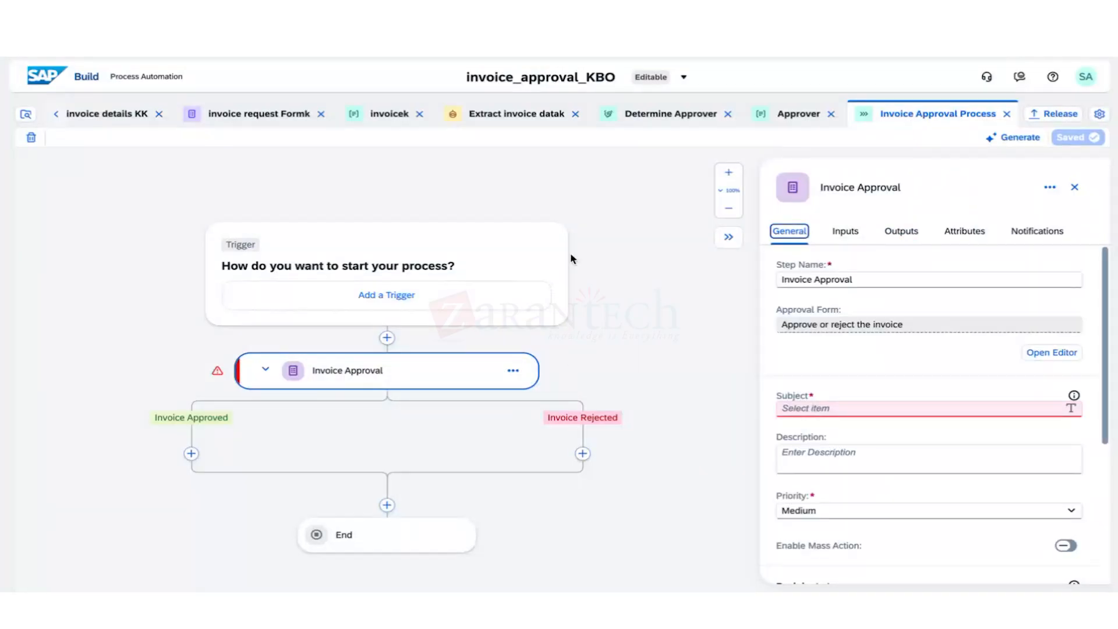
Ask the AI to 'Add the Approval form and rejection form under Invoice approval'.
click(1018, 137)
click(868, 210)
text(A)
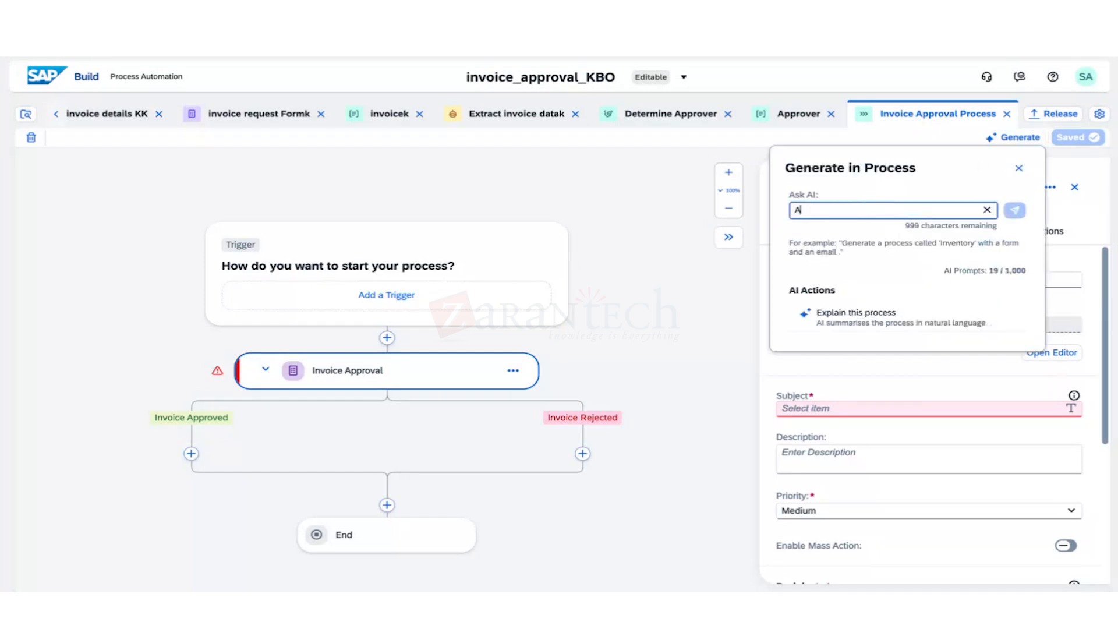
text(dd the APproval)
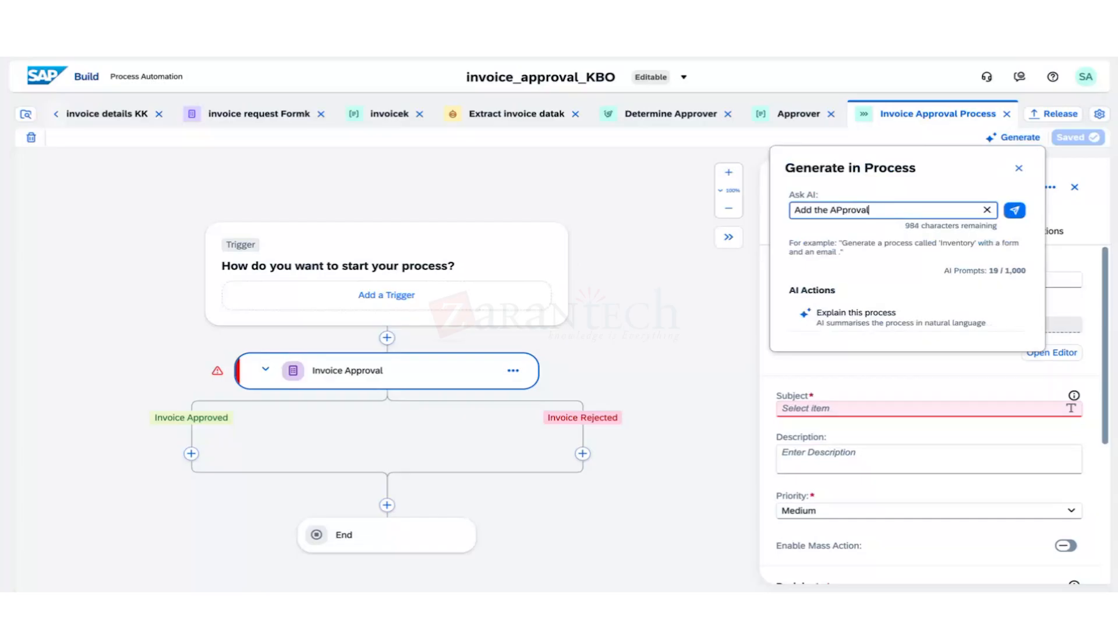
text( for)
text(m under)
key(BackSpace)
key(BackSpace)
key(BackSpace)
key(BackSpace)
key(BackSpace)
key(BackSpace)
key(BackSpace)
key(BackSpace)
key(BackSpace)
key(BackSpace)
key(BackSpace)
key(BackSpace)
key(BackSpace)
key(BackSpace)
key(BackSpace)
key(BackSpace)
key(BackSpace)
key(BackSpace)
text(pprovbal)
key(BackSpace)
key(BackSpace)
key(BackSpace)
key(BackSpace)
text(al form and rejection form)
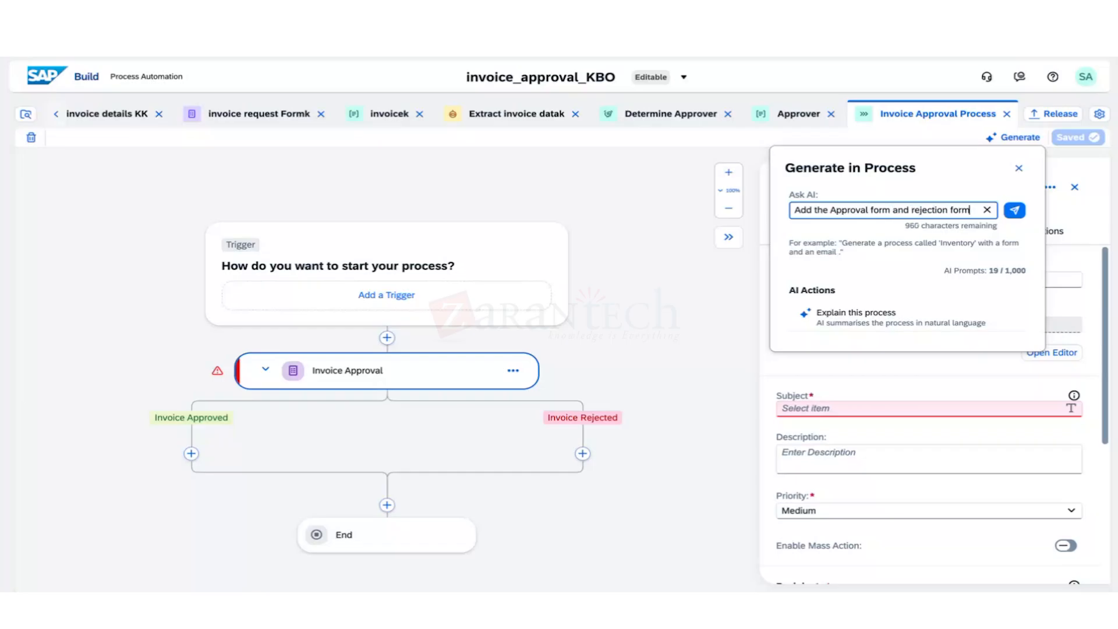
text( u)
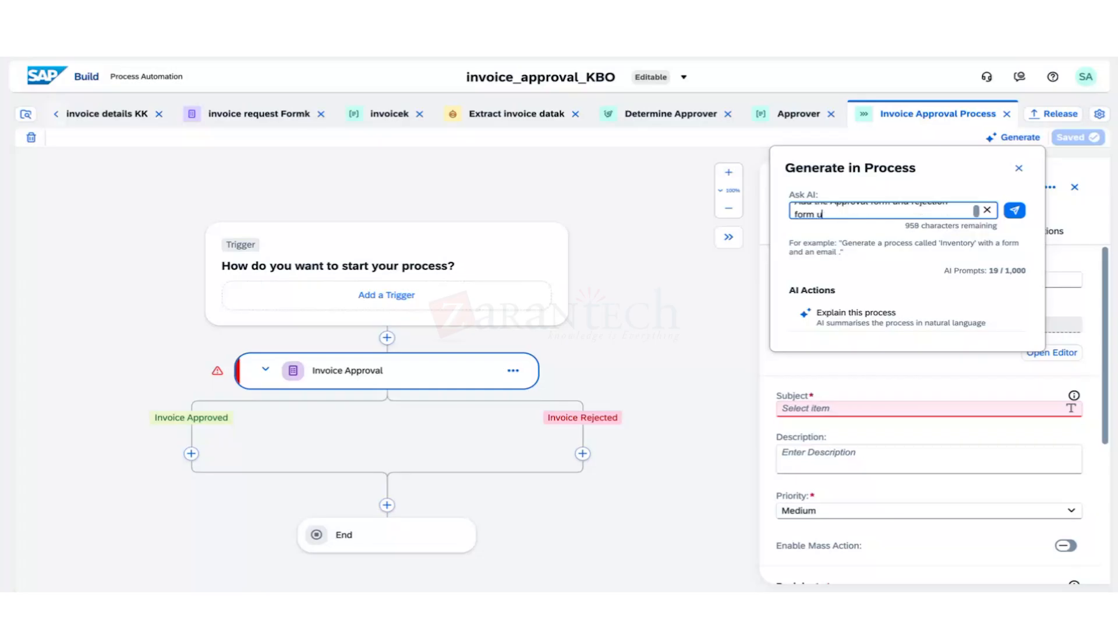
text(nder Invic)
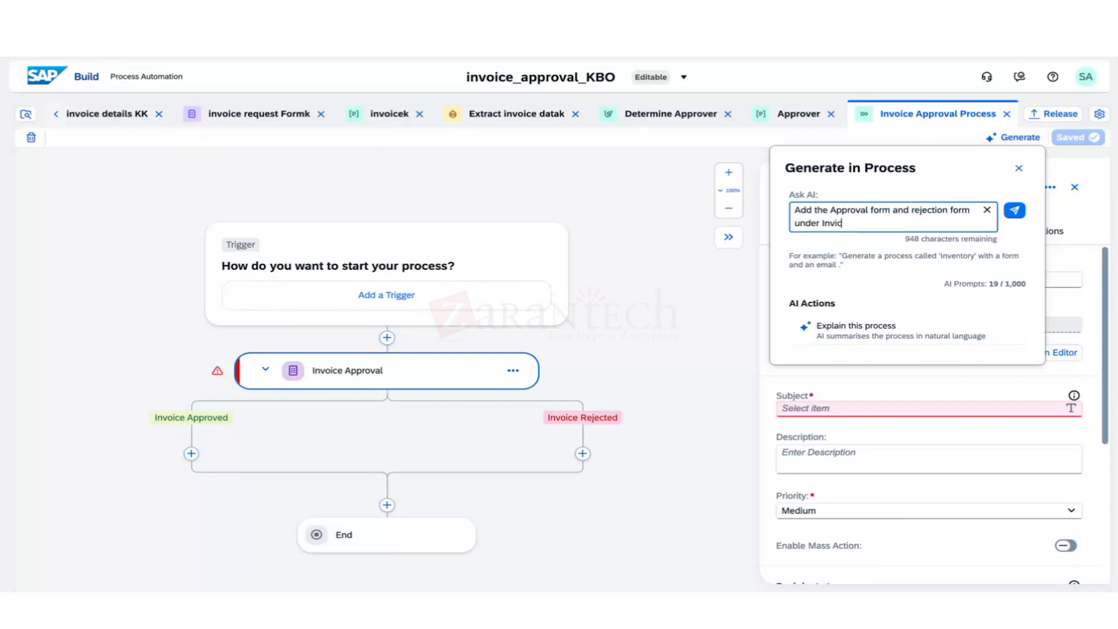
key(BackSpace)
key(BackSpace)
text(oice approval)
click(834, 223)
text(o)
key(Return)
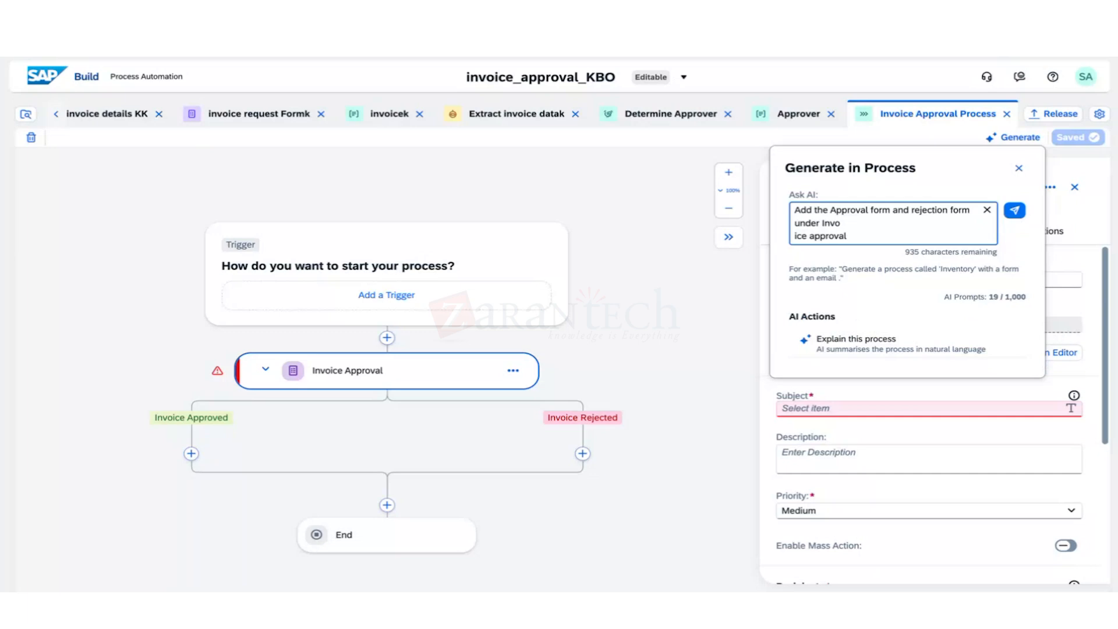
click(1015, 210)
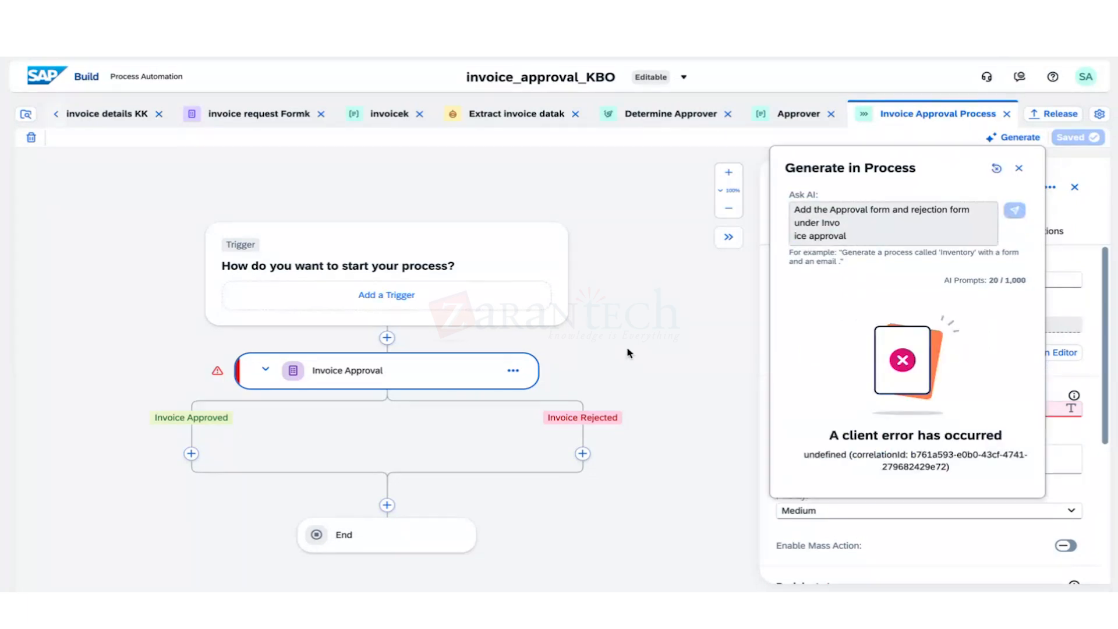
Close the error and reset the AI assistant to clear the failed prompt.
click(853, 234)
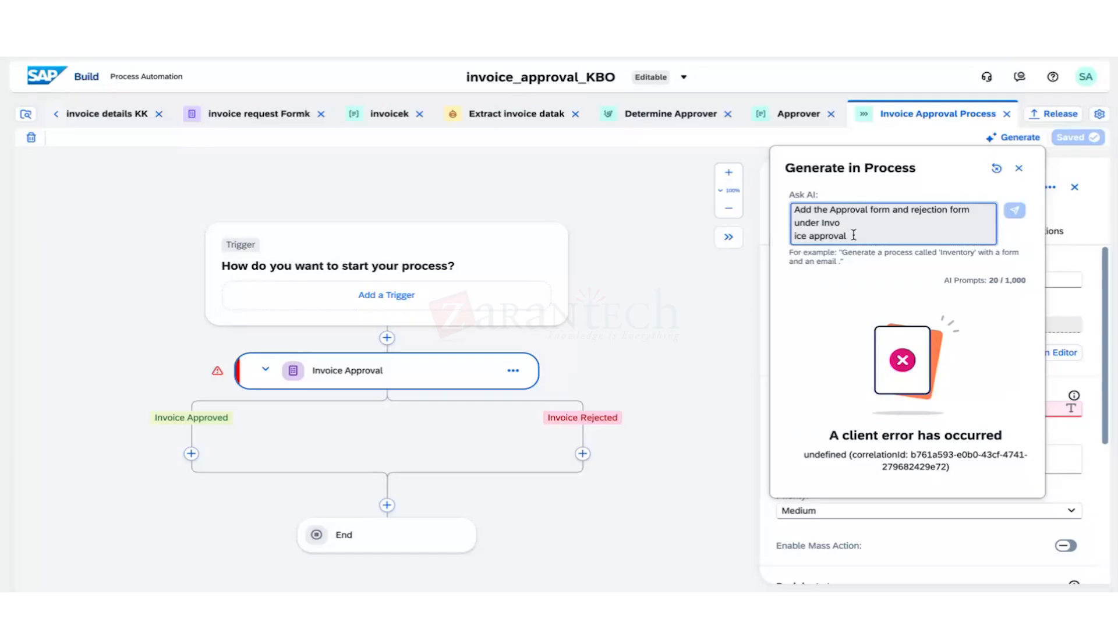
drag(854, 234, 826, 219)
click(1019, 168)
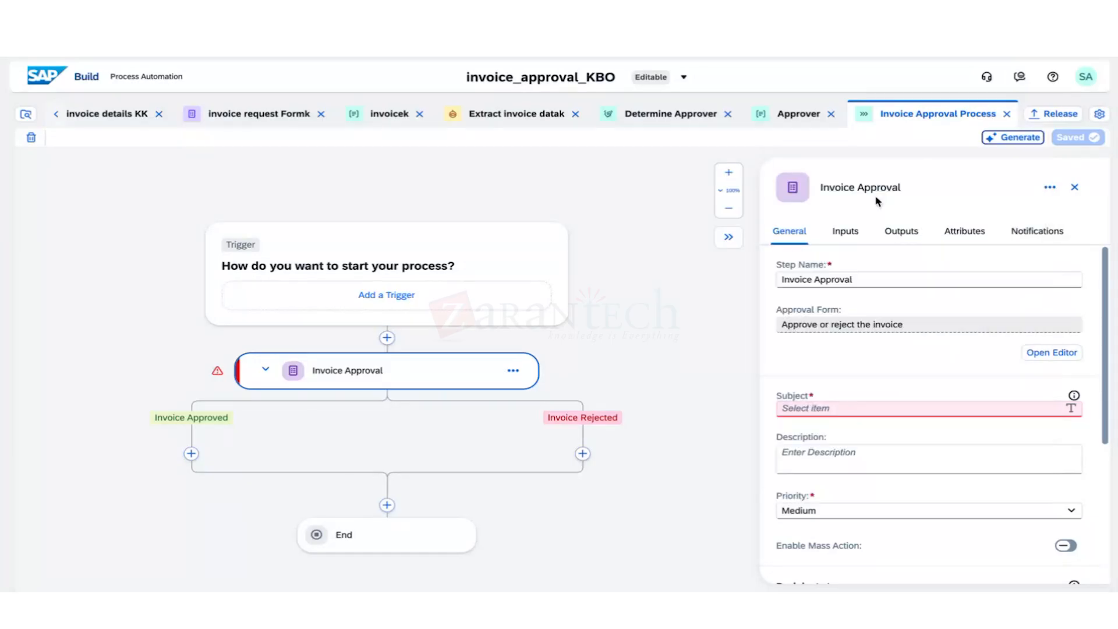
click(1013, 138)
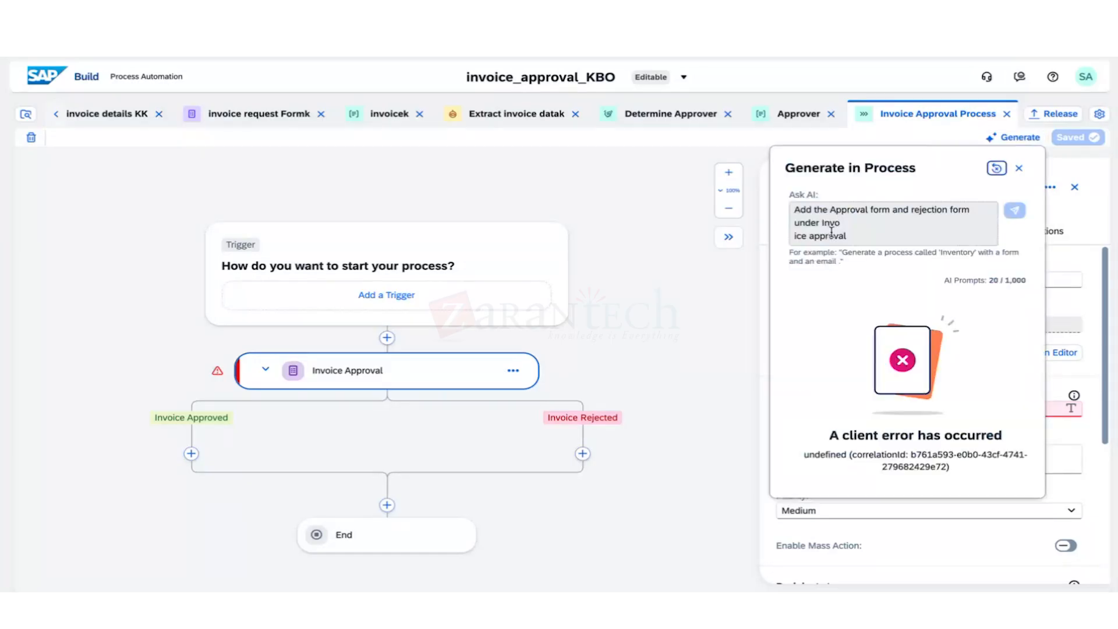
click(832, 233)
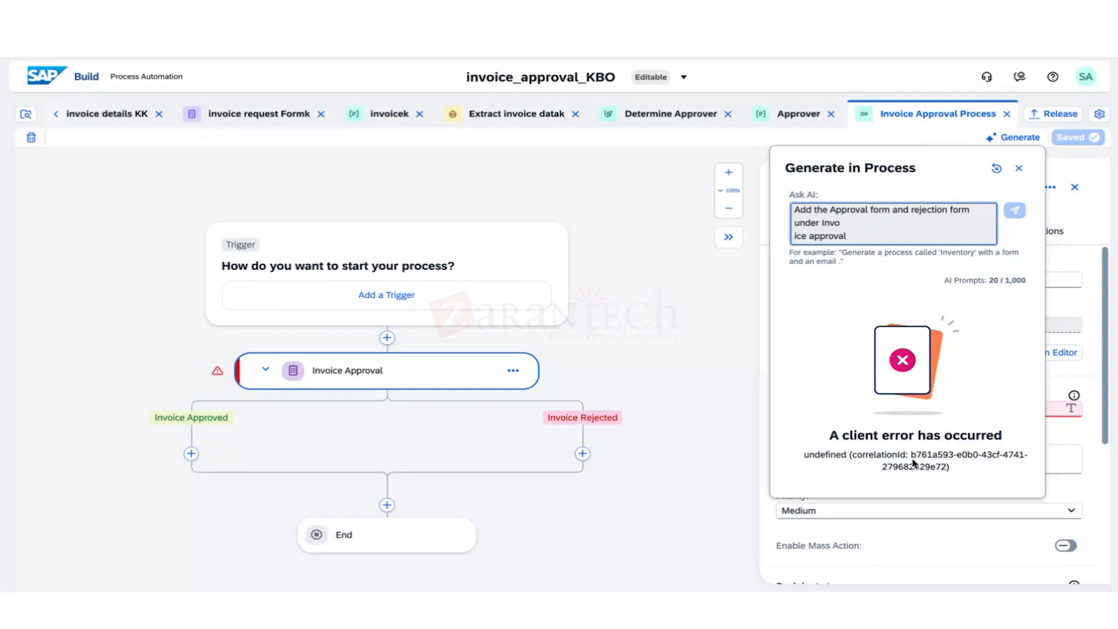
click(997, 168)
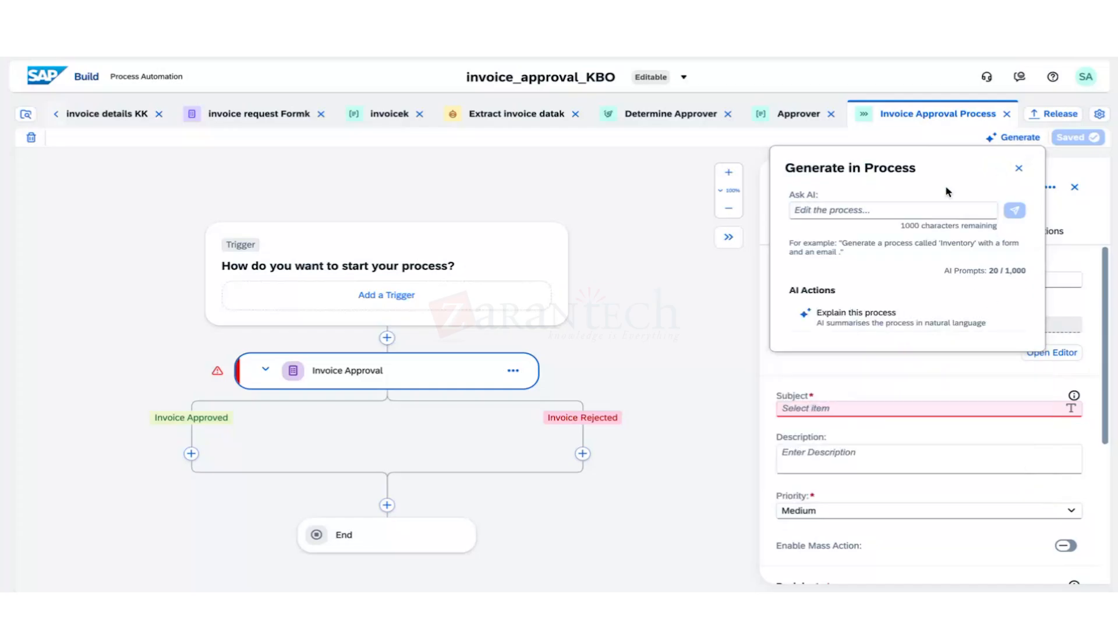
Send the AI prompt 'add approval from in invoice approval chain' and expand the new Approval Form.
click(906, 208)
text(add )
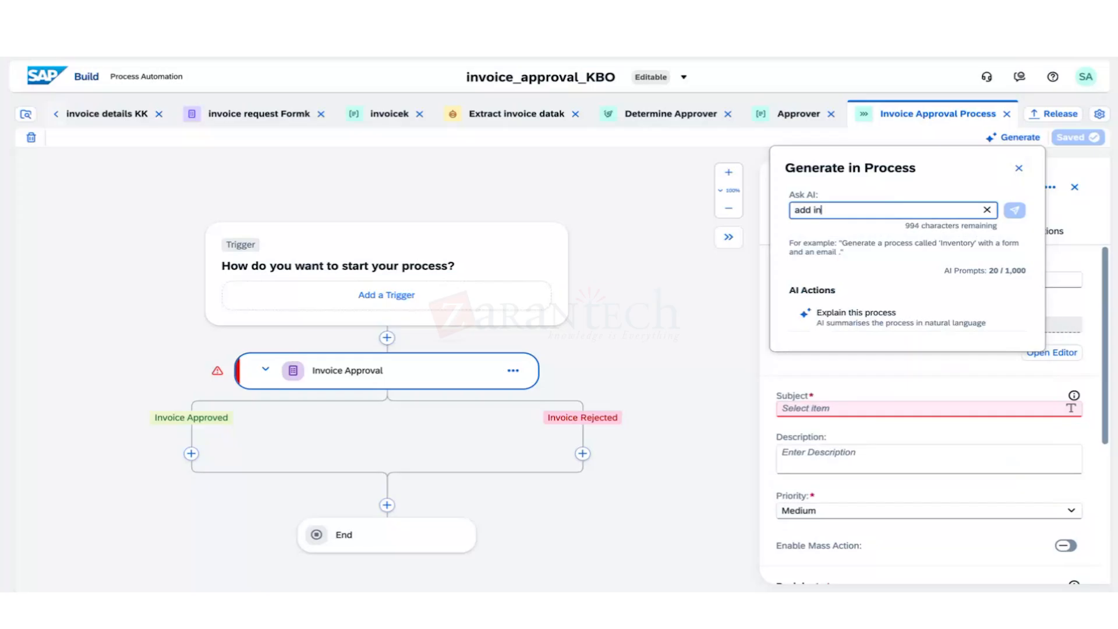
text(approval from in inv)
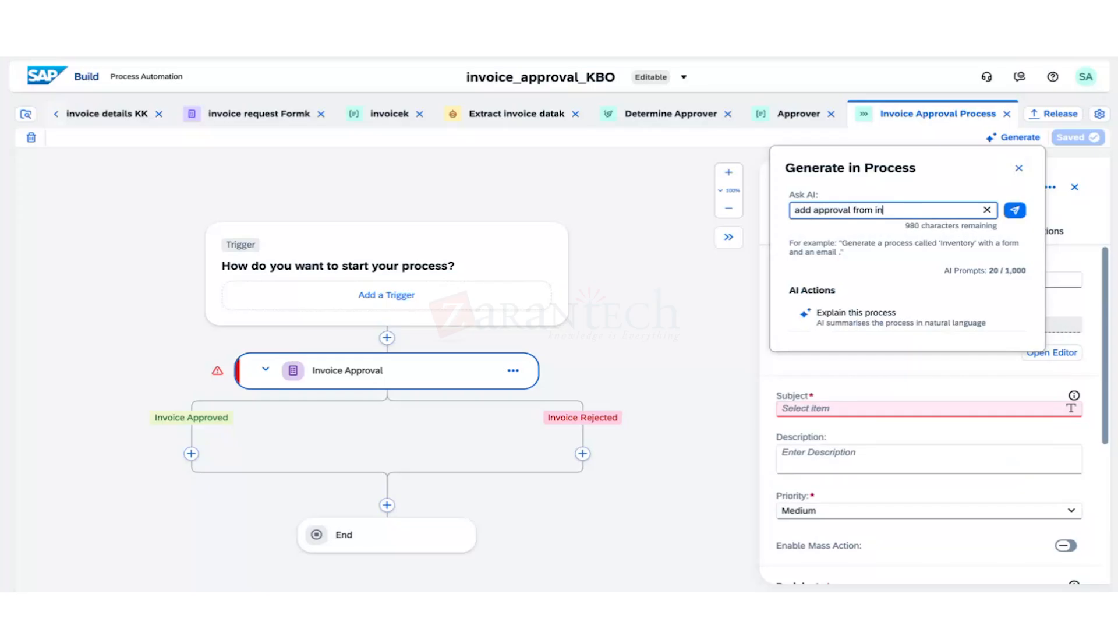
text(oice approval chain)
key(Return)
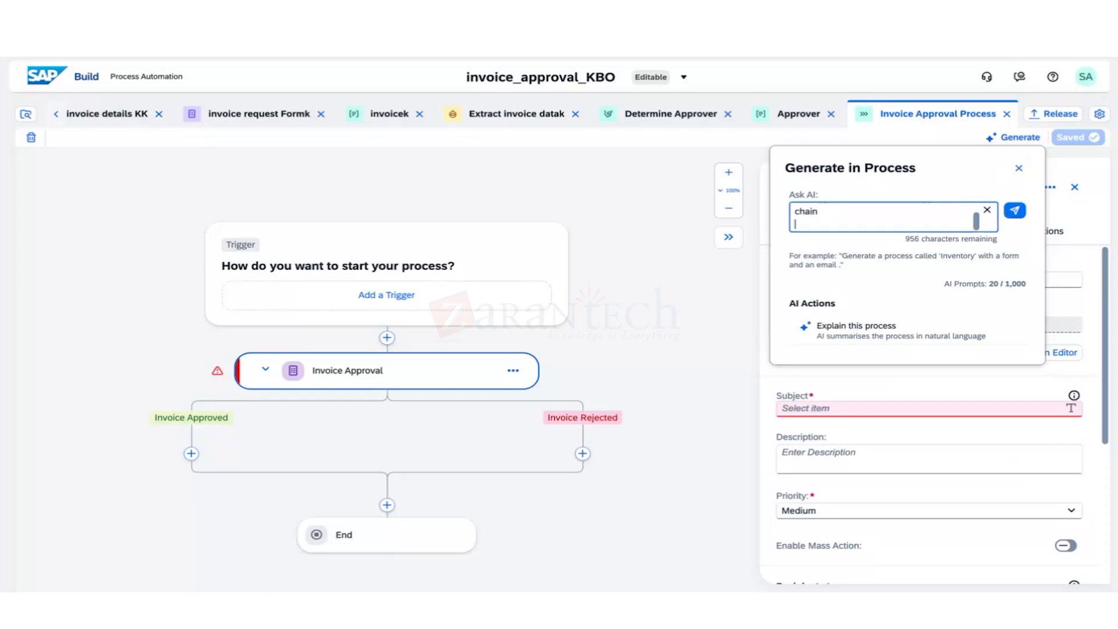
key(BackSpace)
click(1014, 211)
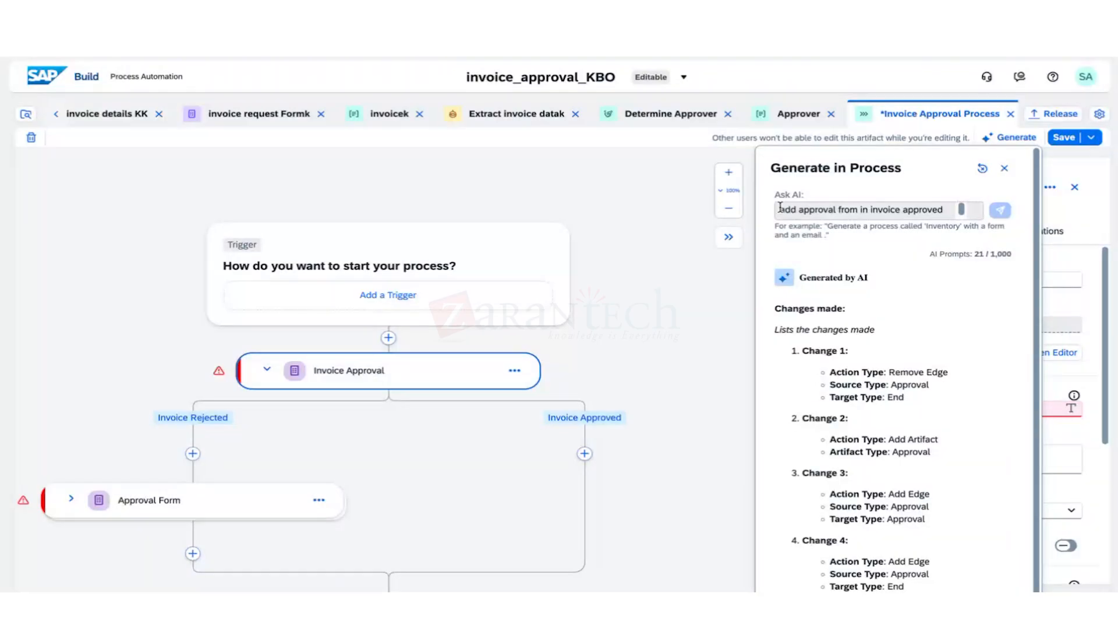
drag(779, 209, 946, 211)
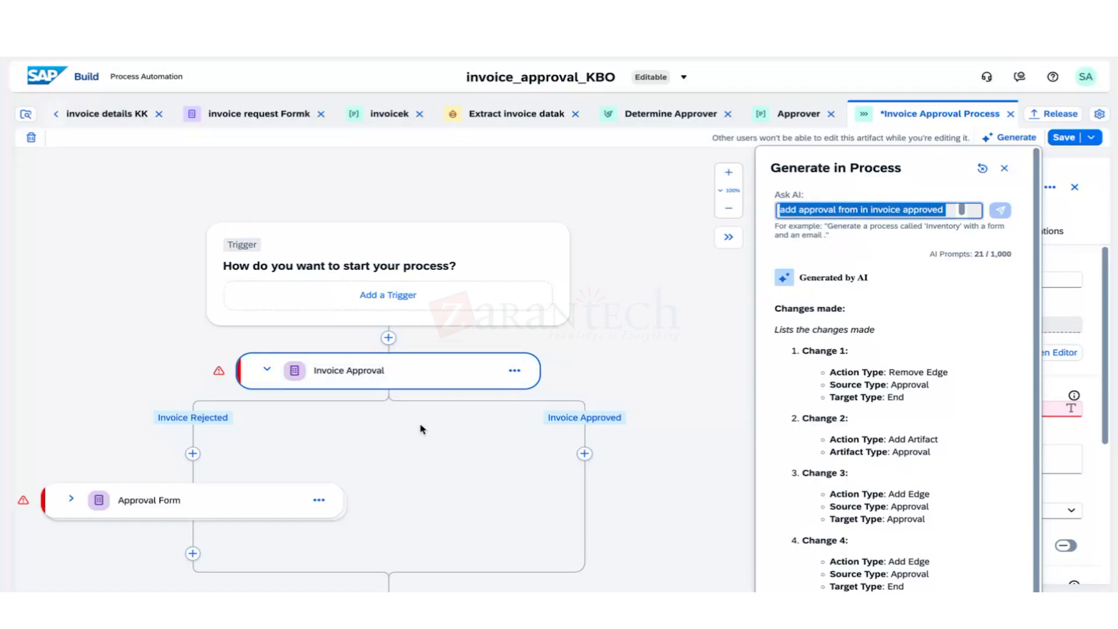
click(71, 499)
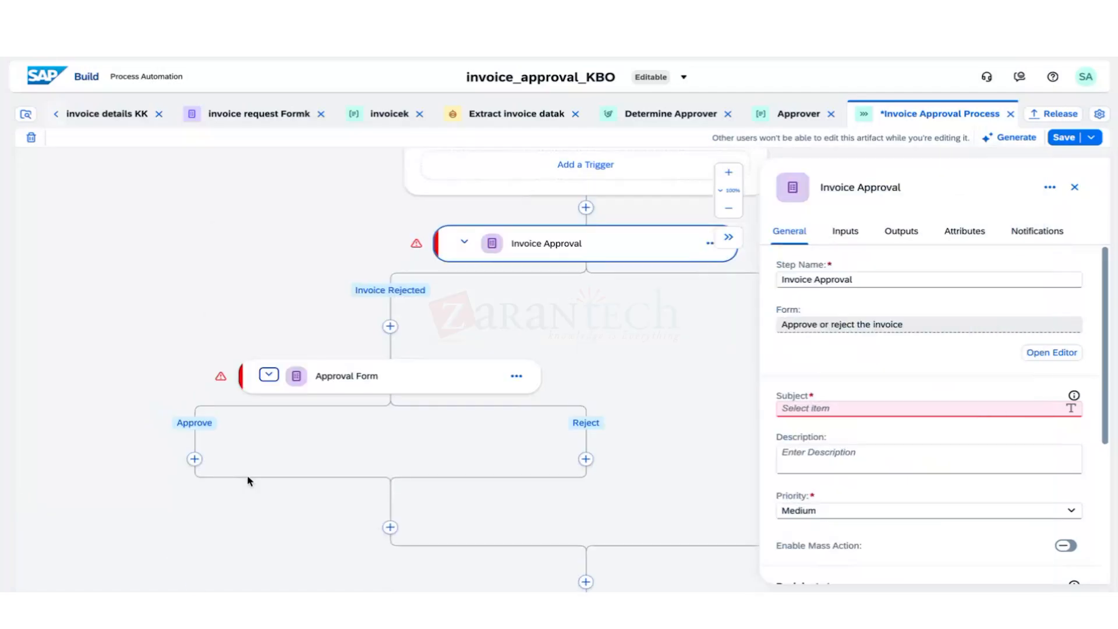
Open the Approval Form step in the form editor.
click(387, 375)
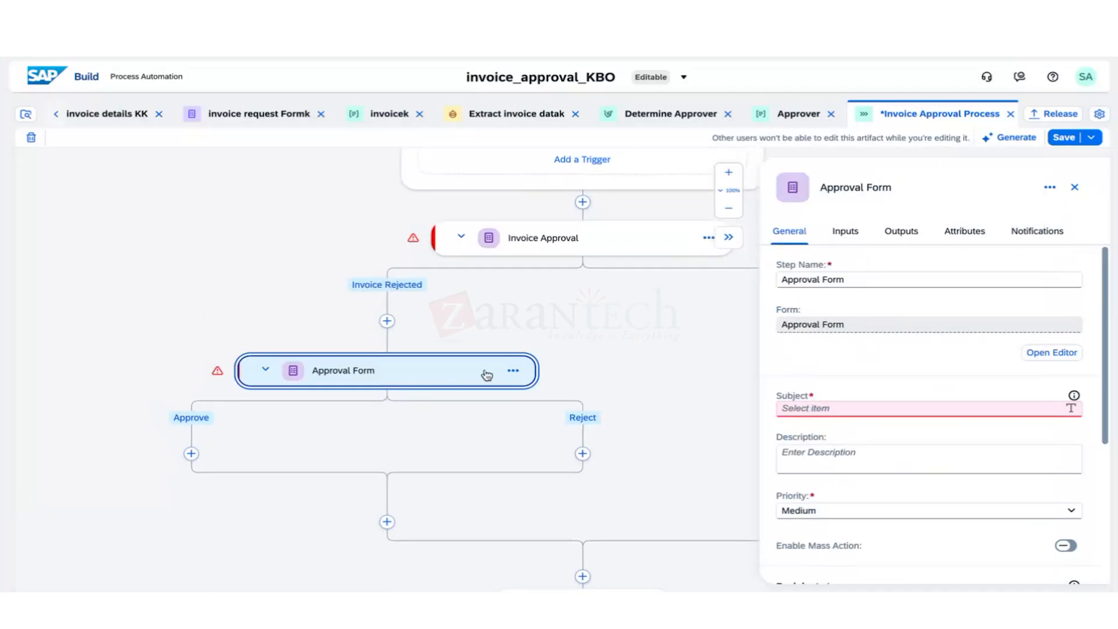
click(513, 371)
click(550, 394)
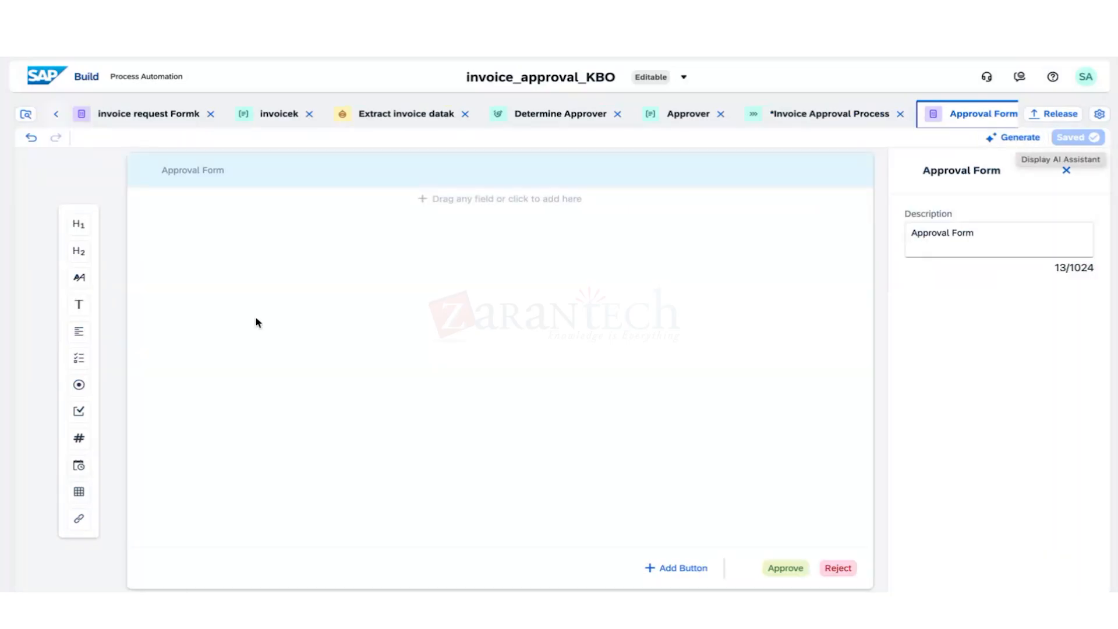
Draft an AI prompt for an invoice details header with customer, invoice and date fields.
click(1015, 145)
text(add a f)
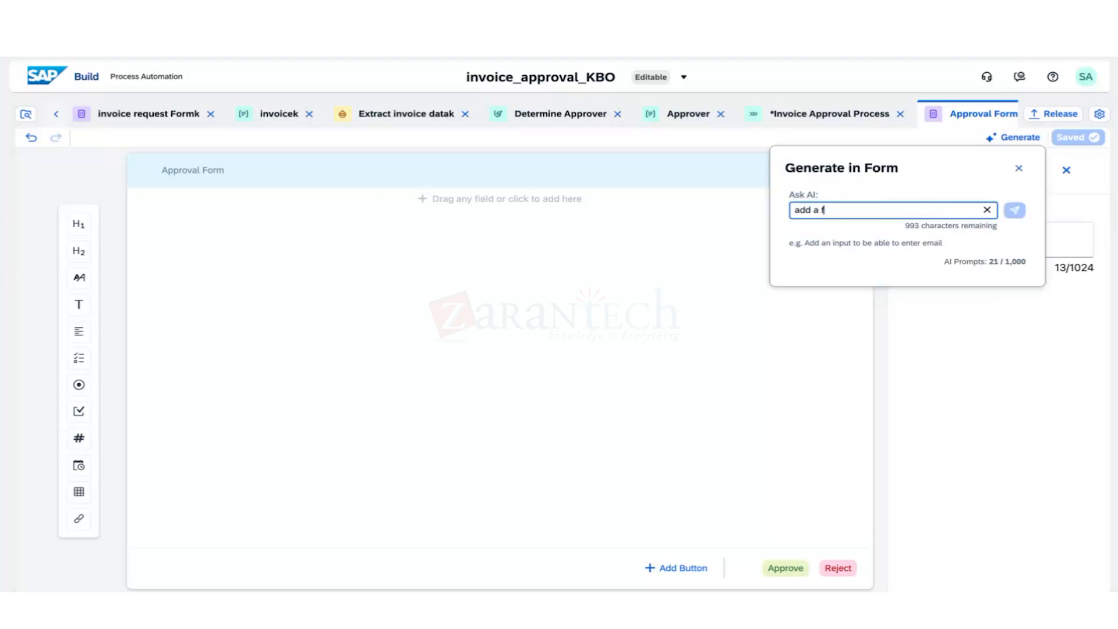
text(orm with field)
key(BackSpace)
key(BackSpace)
key(BackSpace)
key(BackSpace)
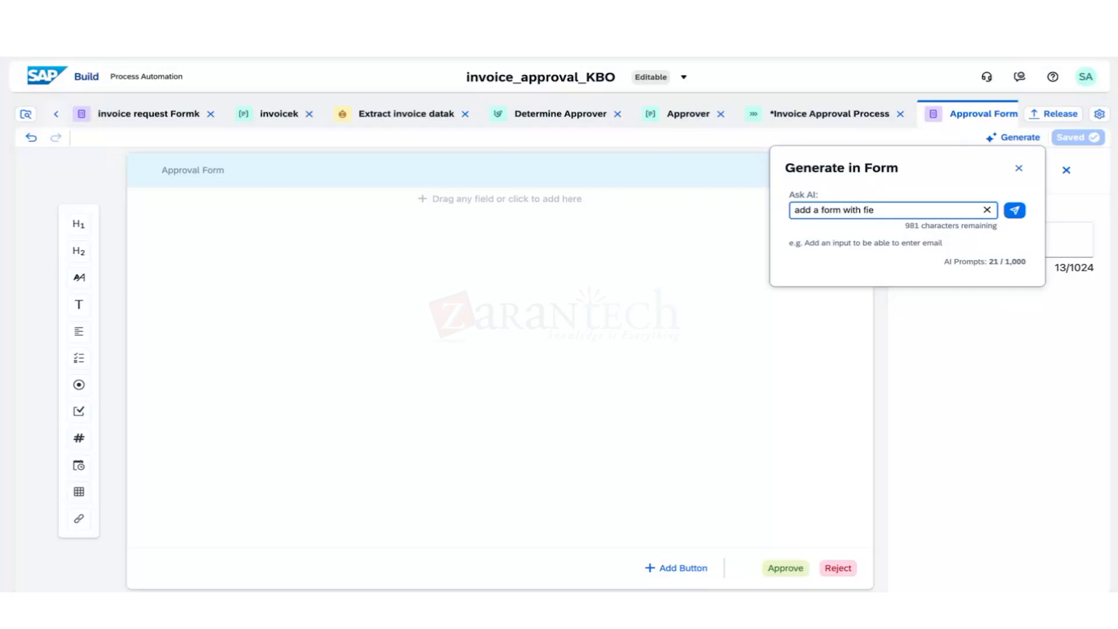
text(head)
key(BackSpace)
key(BackSpace)
key(BackSpace)
key(BackSpace)
key(BackSpace)
text(header as invoice details an)
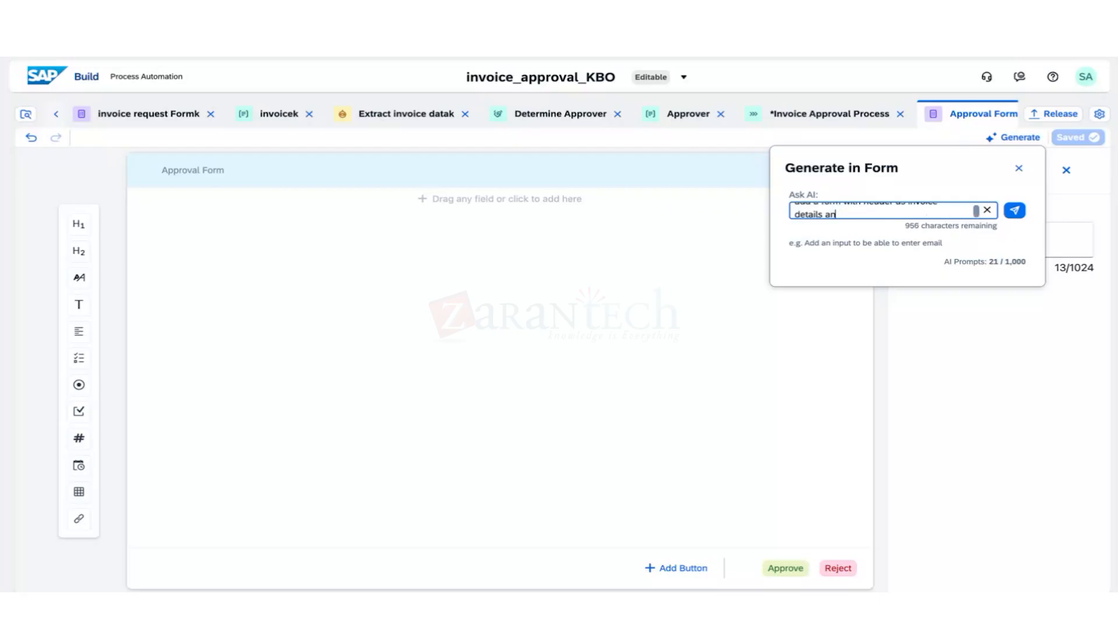
text(d fields)
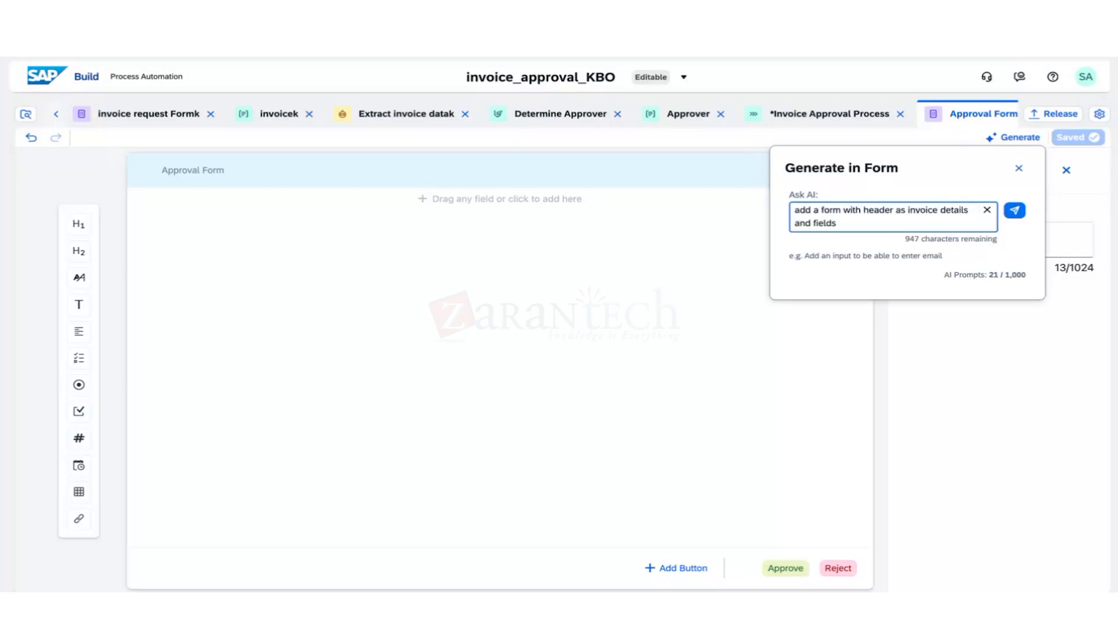
text( customer,invoice,date,)
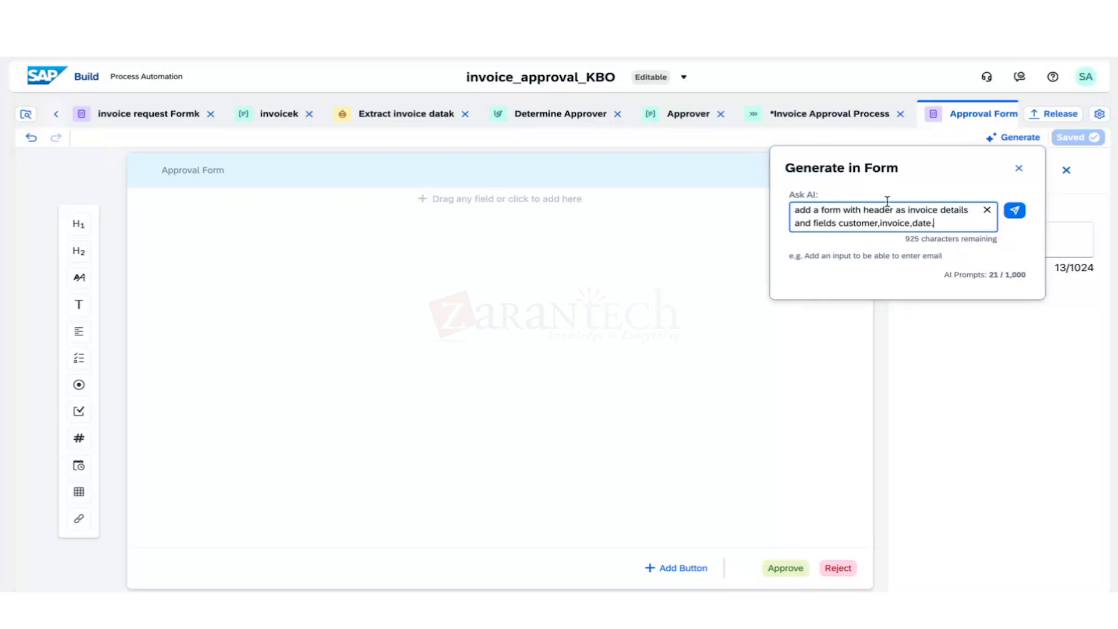
click(816, 221)
text(below tha)
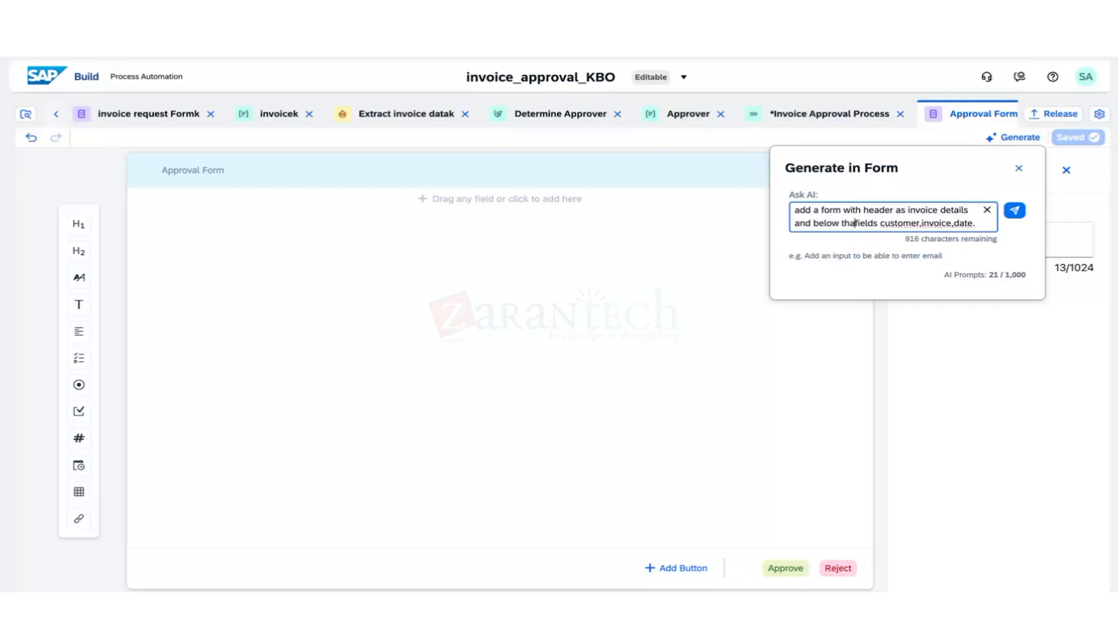
text(t )
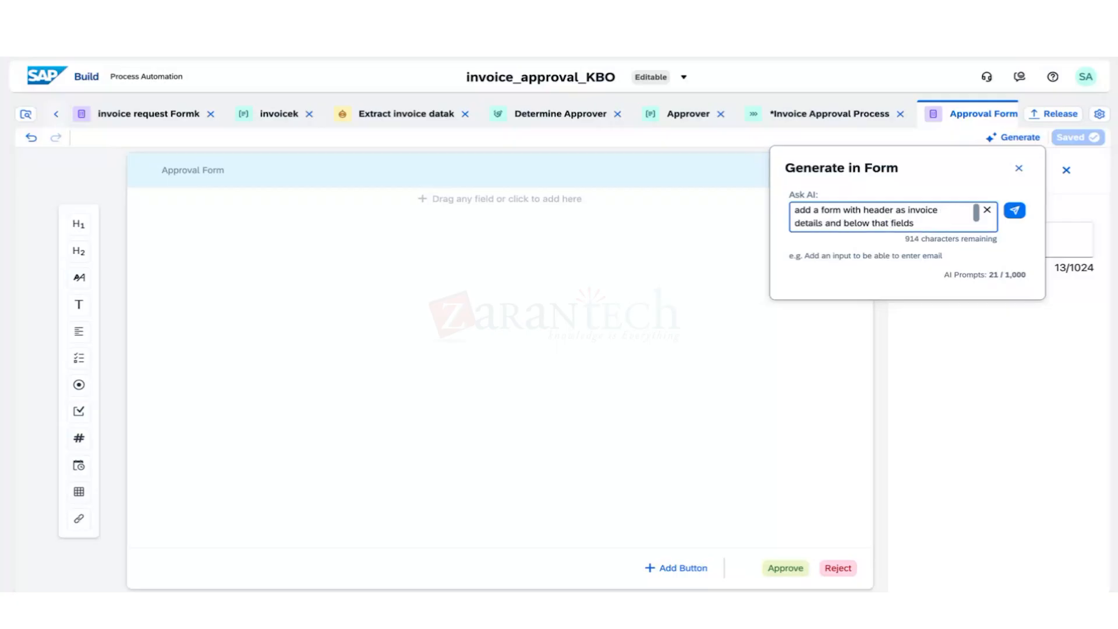
text(add the)
Submit the form prompt, then close the assistant once Invoice Details, Customer, Invoice and Date appear.
click(1014, 211)
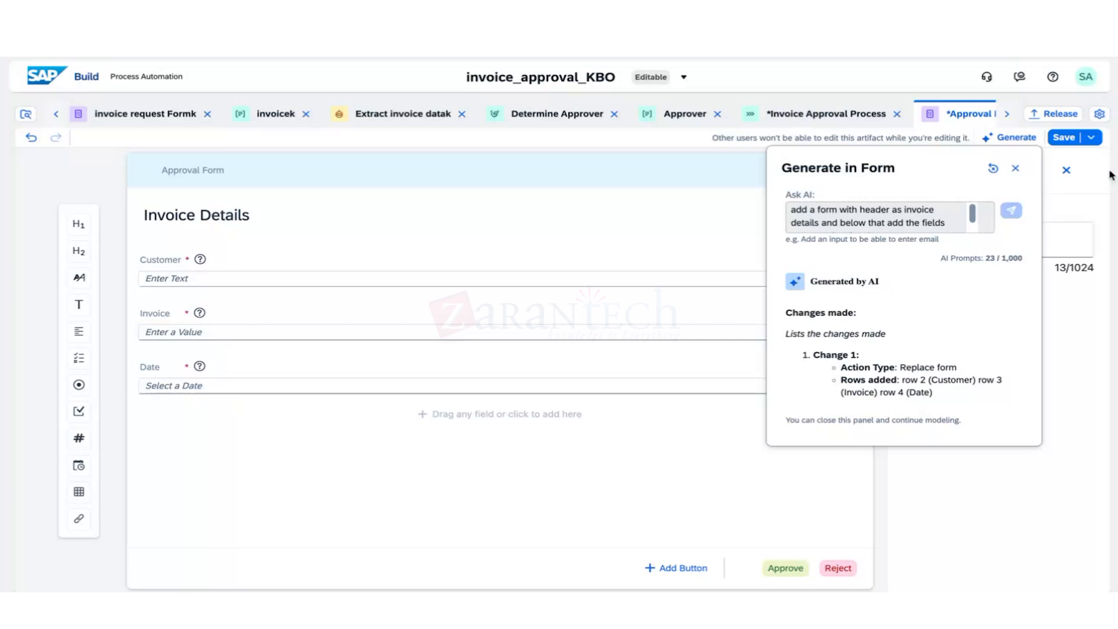
click(1025, 171)
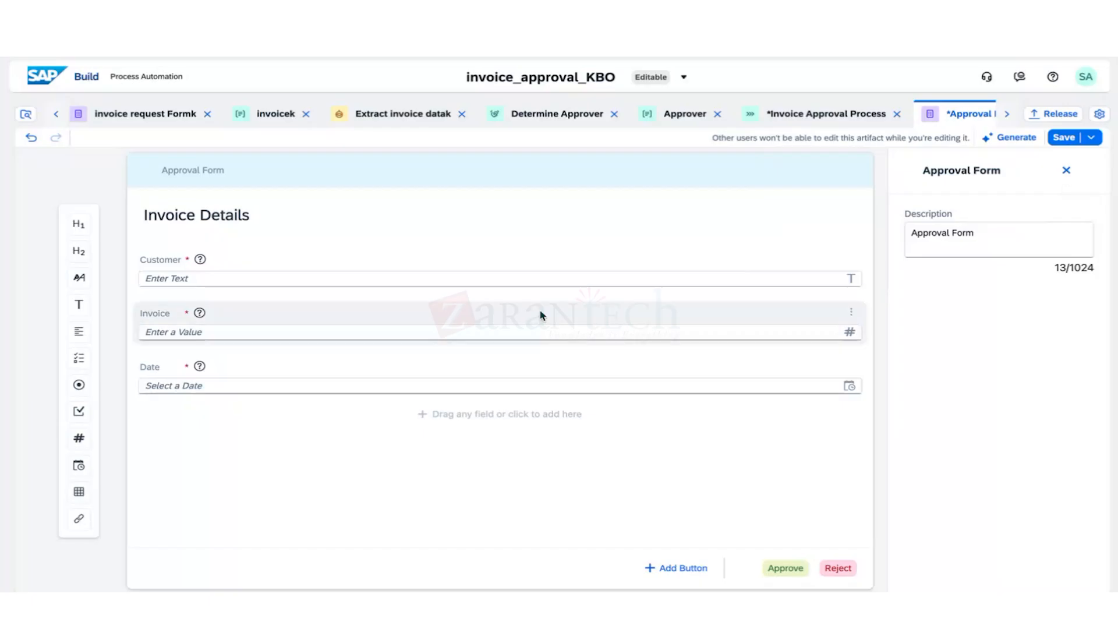
Review the invoice request Formk and Invoice Approval Process, then open get invoice details KK.
click(164, 117)
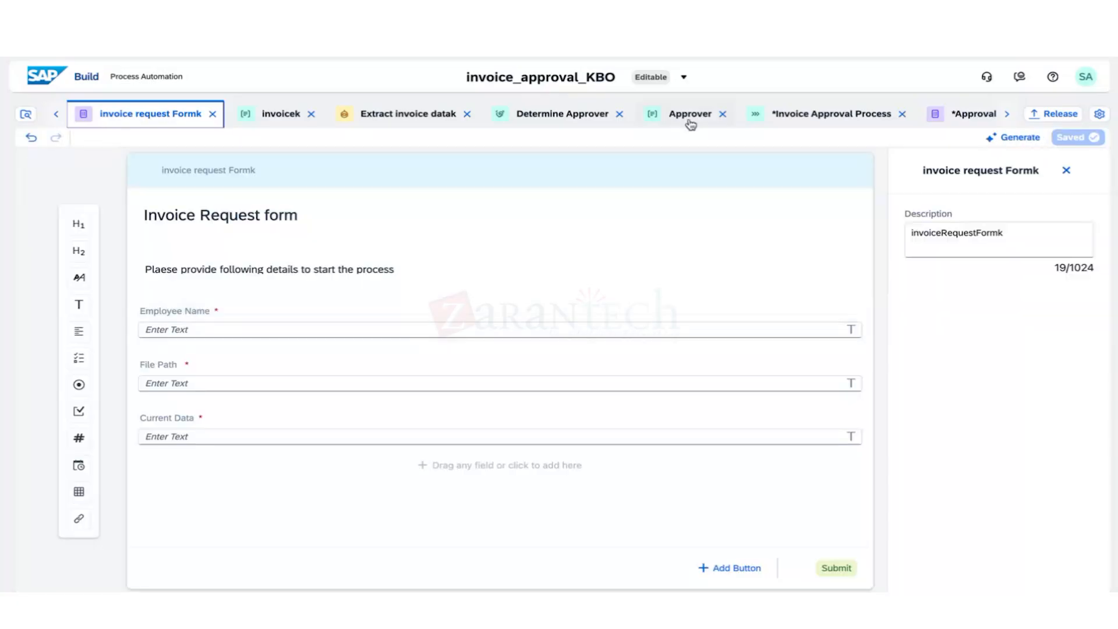
click(831, 114)
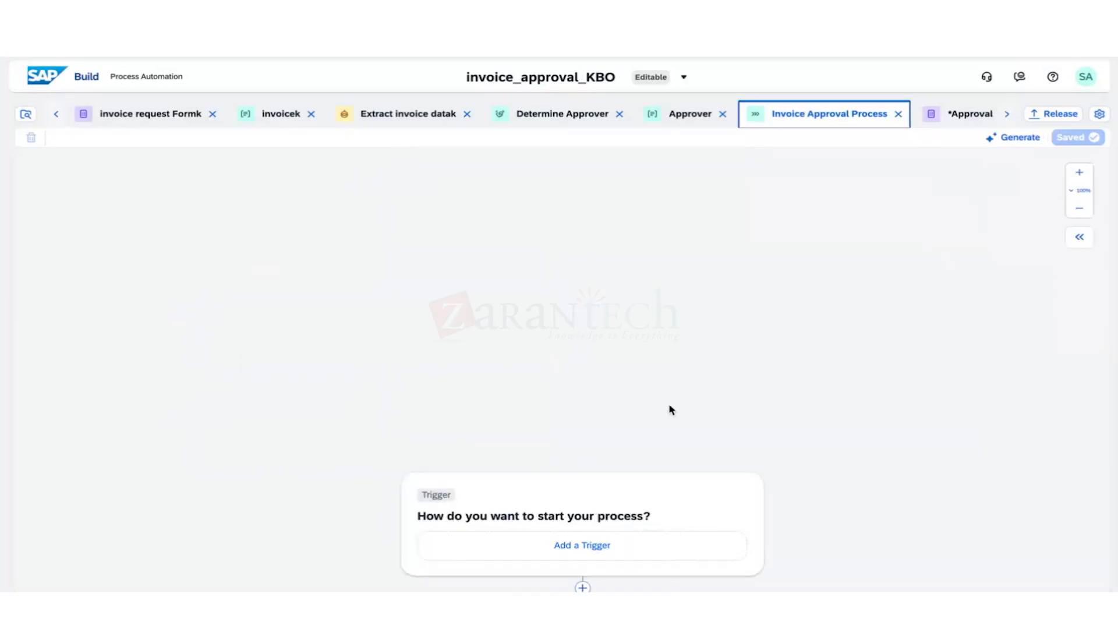
scroll(671, 409, down, 5)
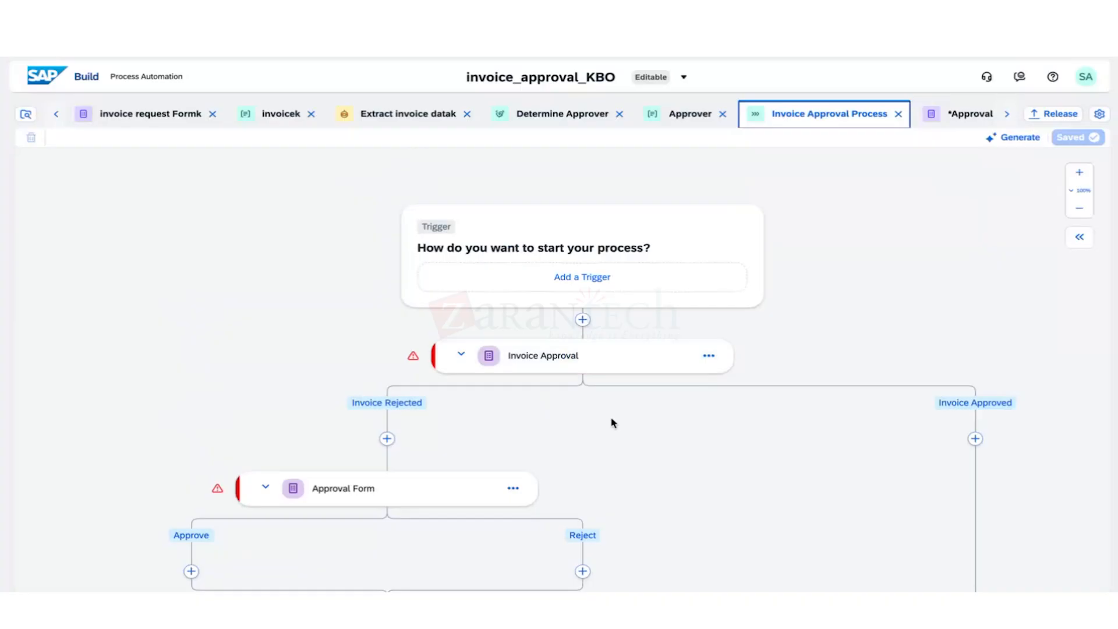
click(56, 115)
click(56, 114)
click(198, 116)
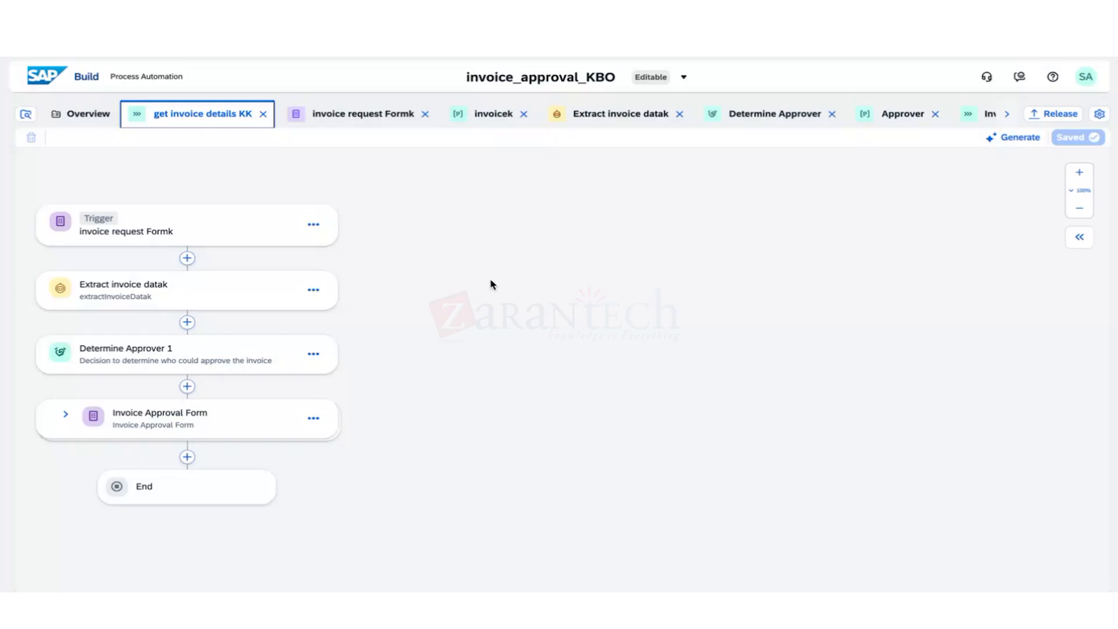
Expand the Invoice Approval Form step card in the get invoice details KK process.
click(64, 415)
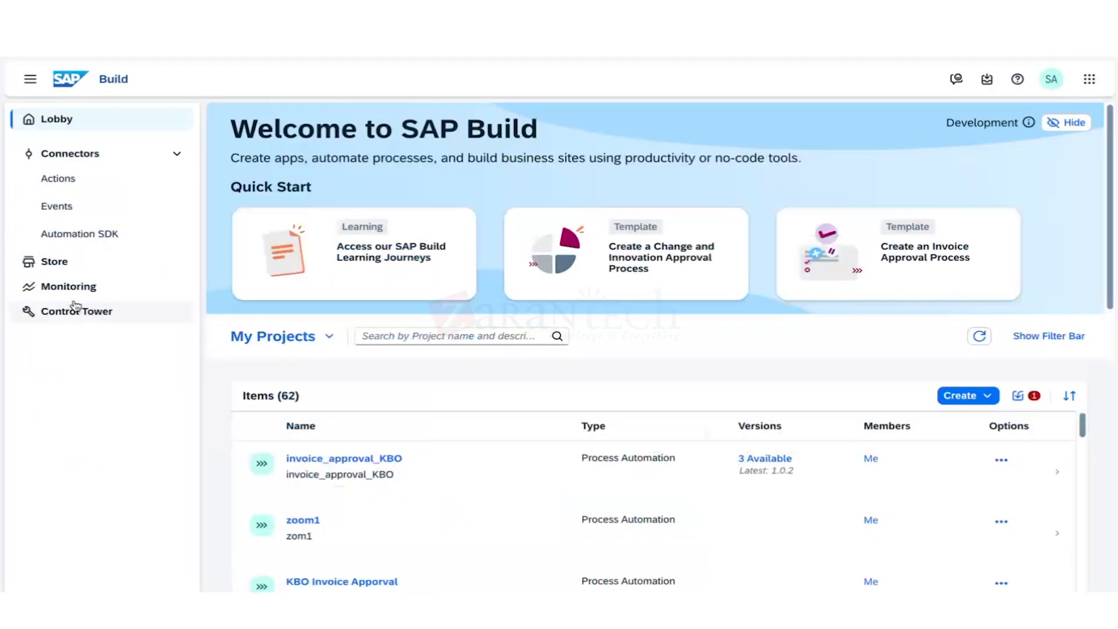
Open Control Tower from the SAP Build sidebar.
click(110, 310)
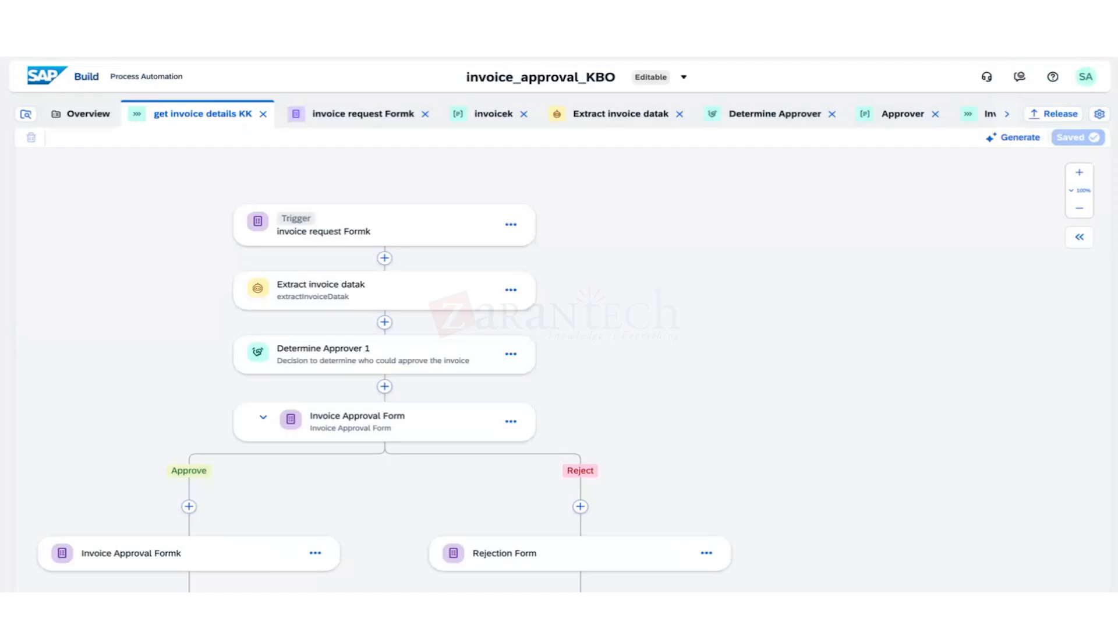
Close the process editor tab with Ctrl+W and leave without saving.
key(super+w)
click(577, 244)
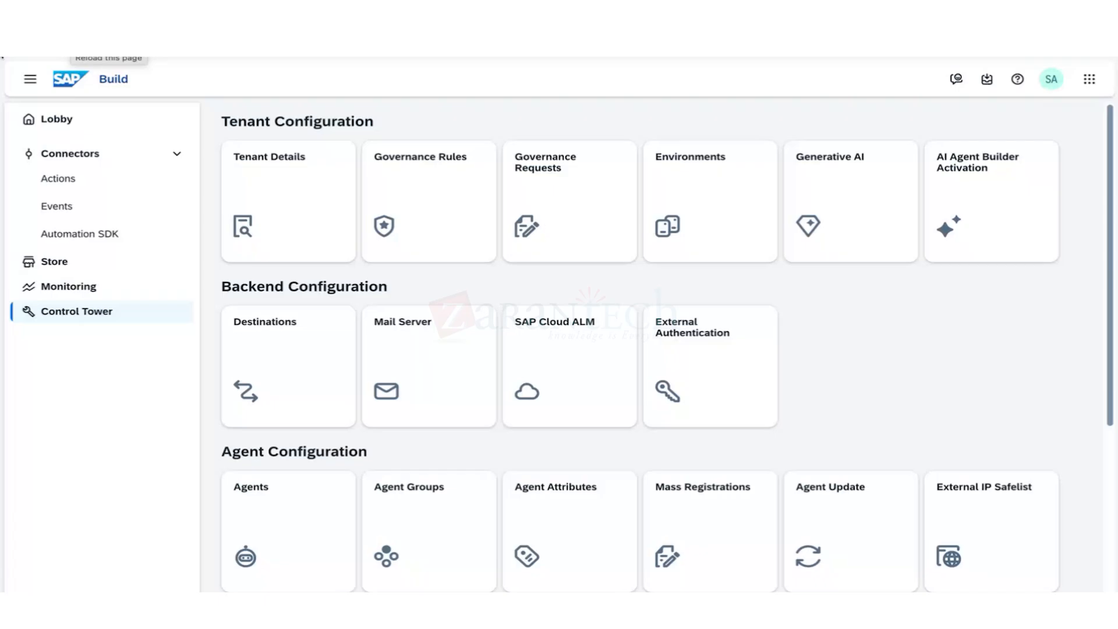
Open Control Tower's 47 destinations, then view the subaccount's 92 destinations in BTP Cockpit.
click(277, 353)
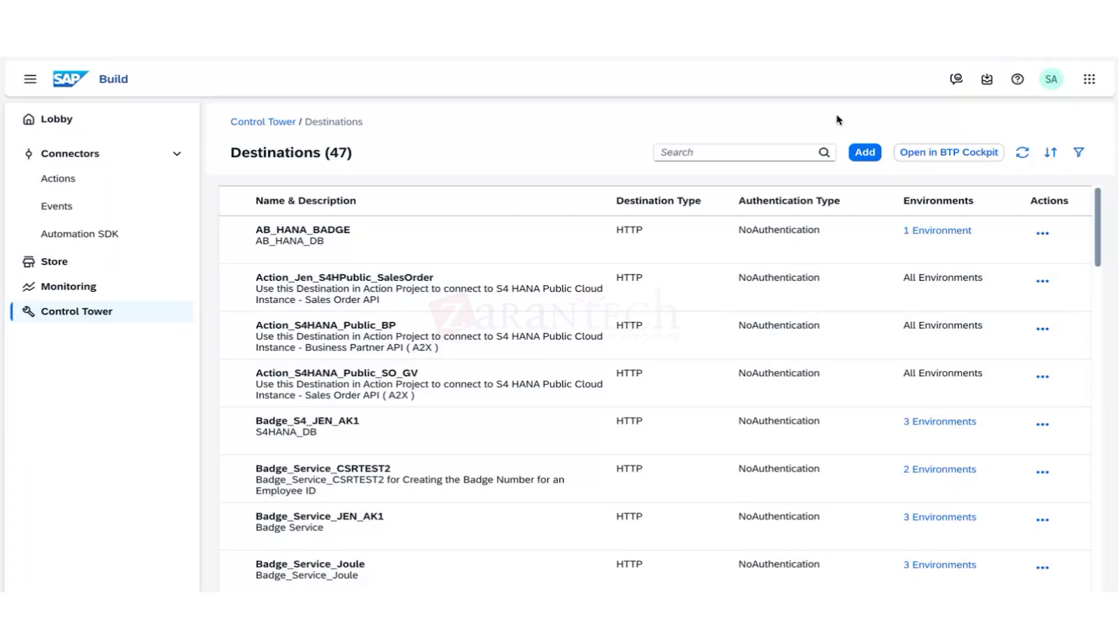
click(941, 156)
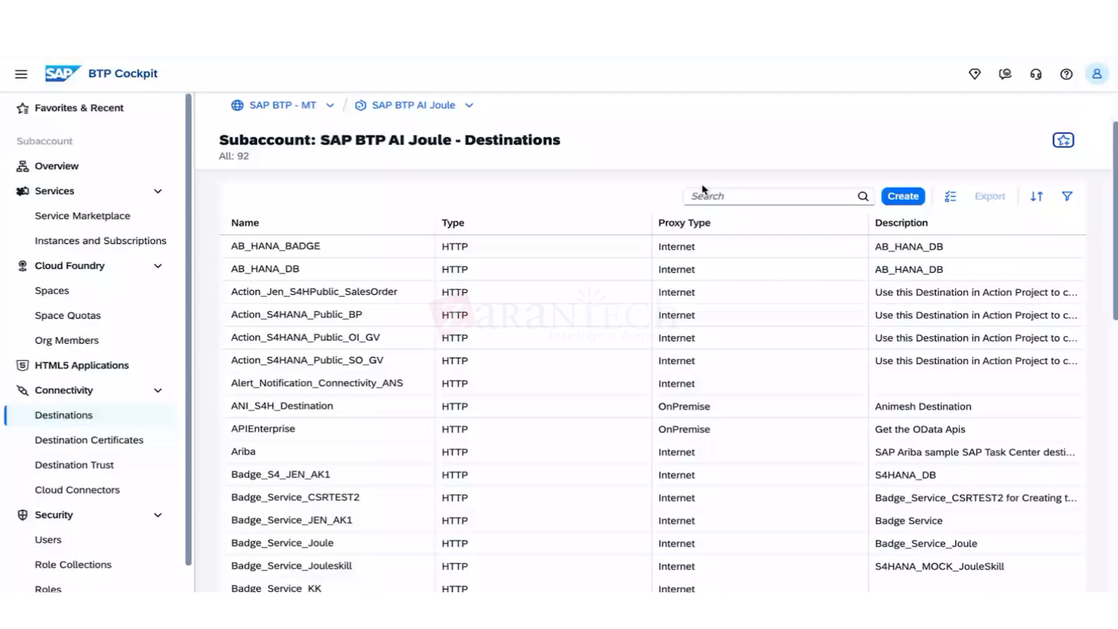
Create a blank destination named KAYBOS4, type HTTP, described 'Retrieving Sales order'.
click(902, 197)
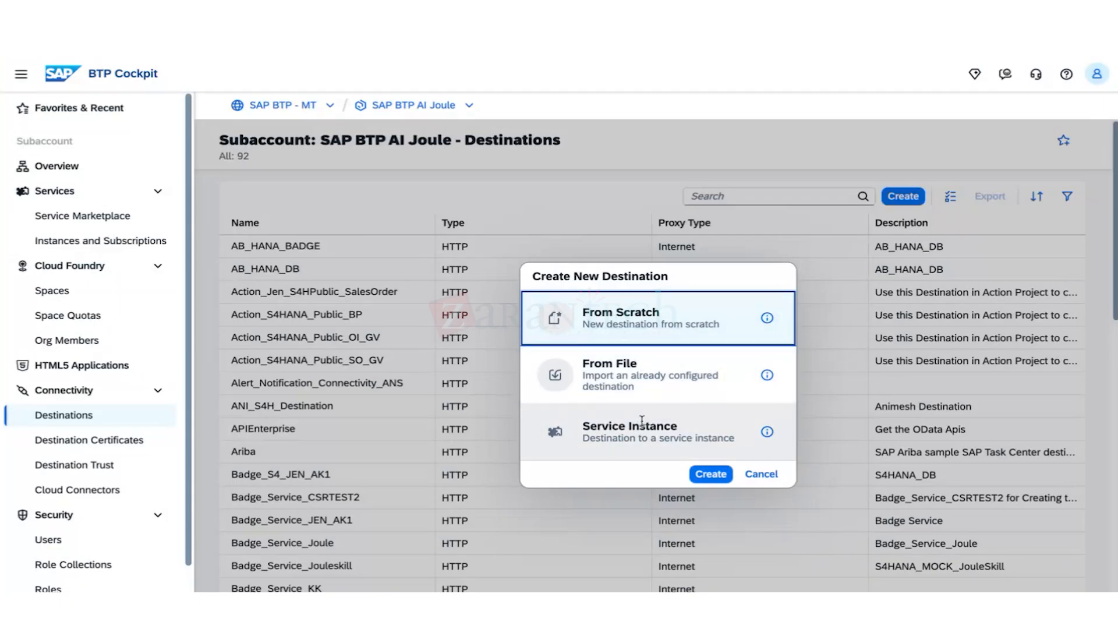
click(722, 475)
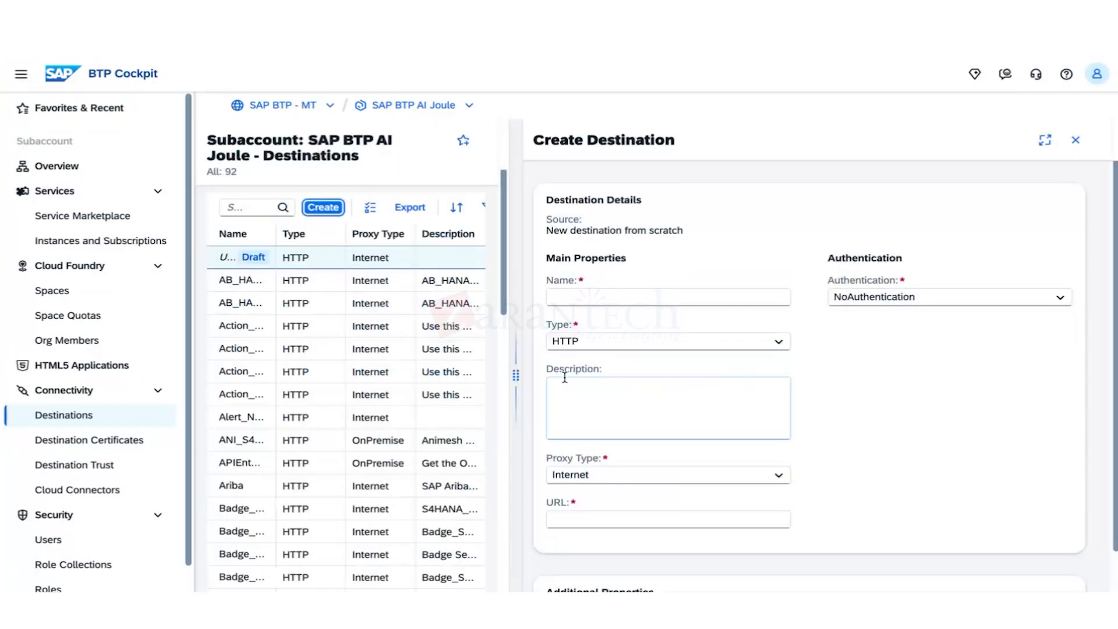
click(599, 298)
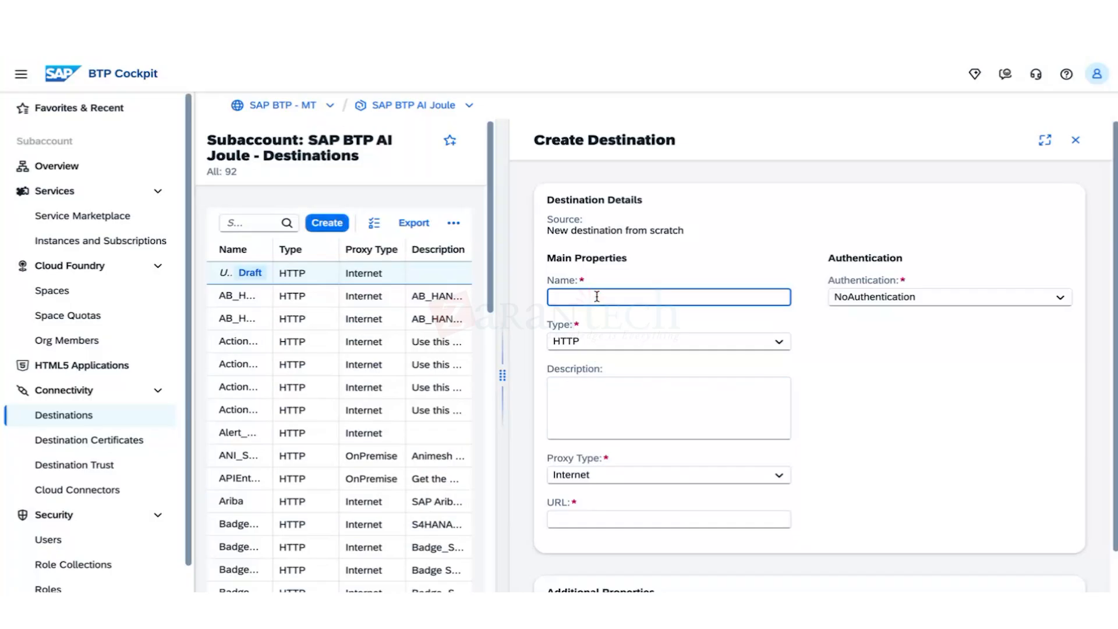
text(KAYBOS4)
click(568, 341)
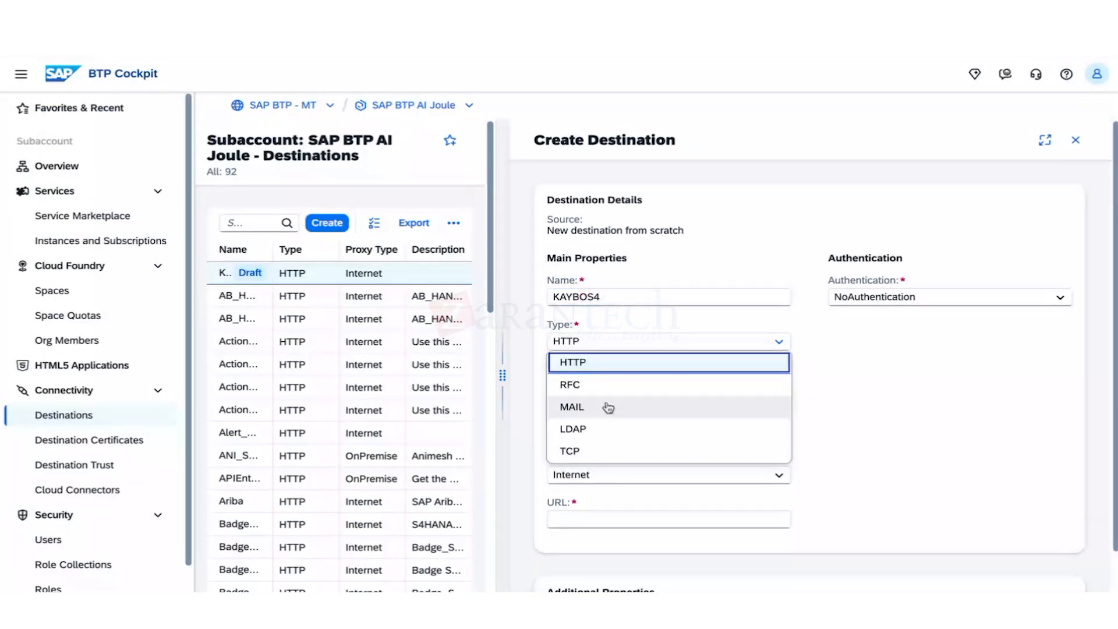
click(605, 373)
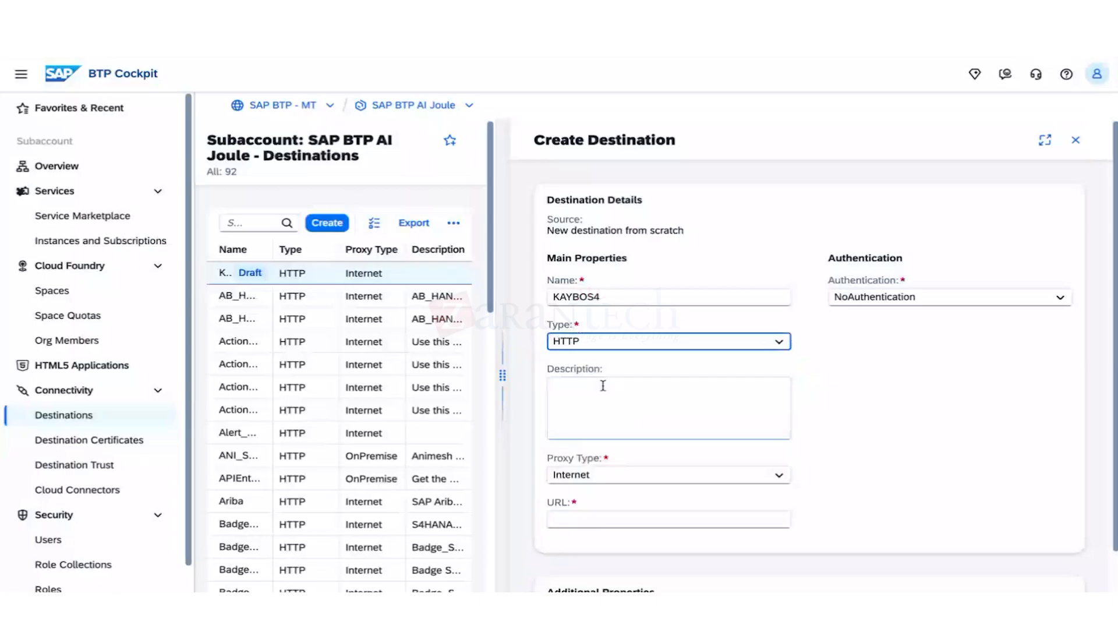
click(606, 391)
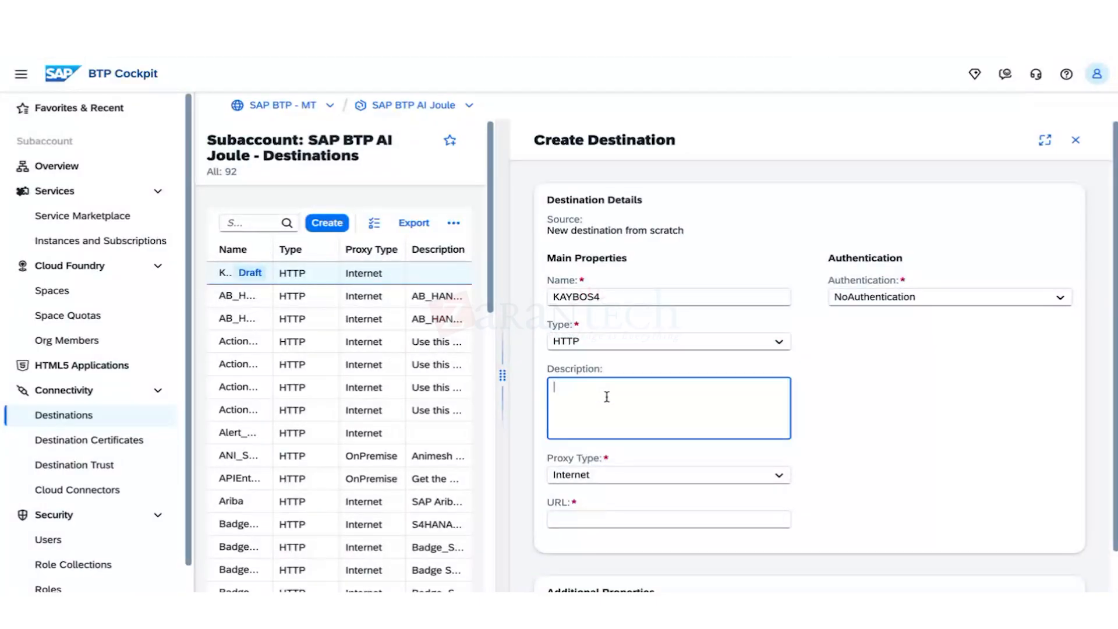
text(Retrieving Sales order)
click(653, 477)
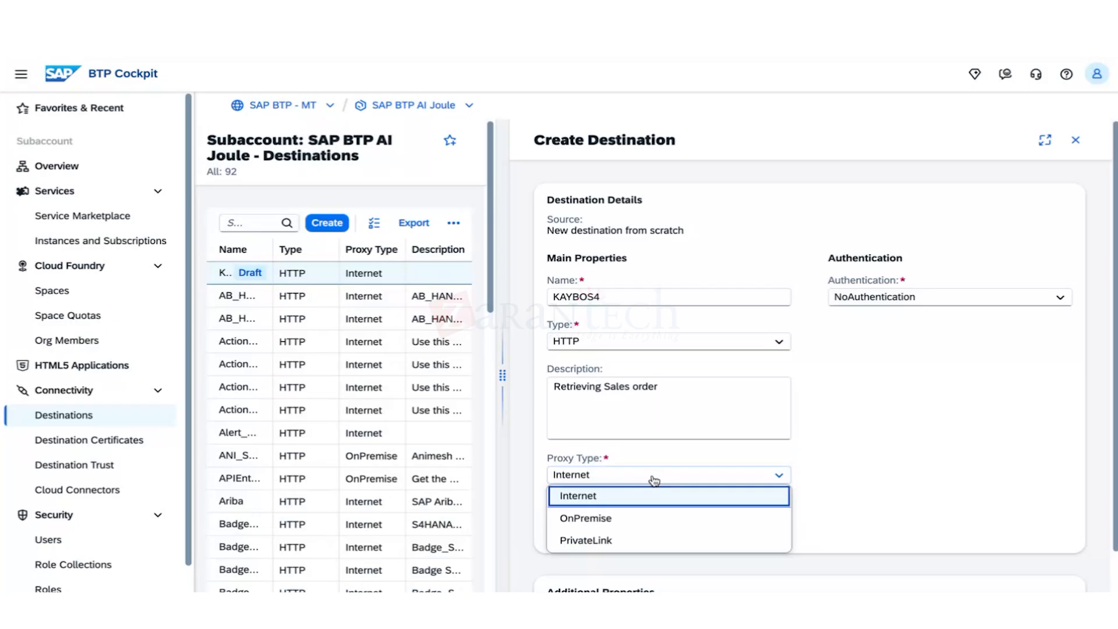
Set the KAYBOS4 proxy type to Internet after briefly trying OnPremise.
click(635, 519)
scroll(617, 513, down, 1)
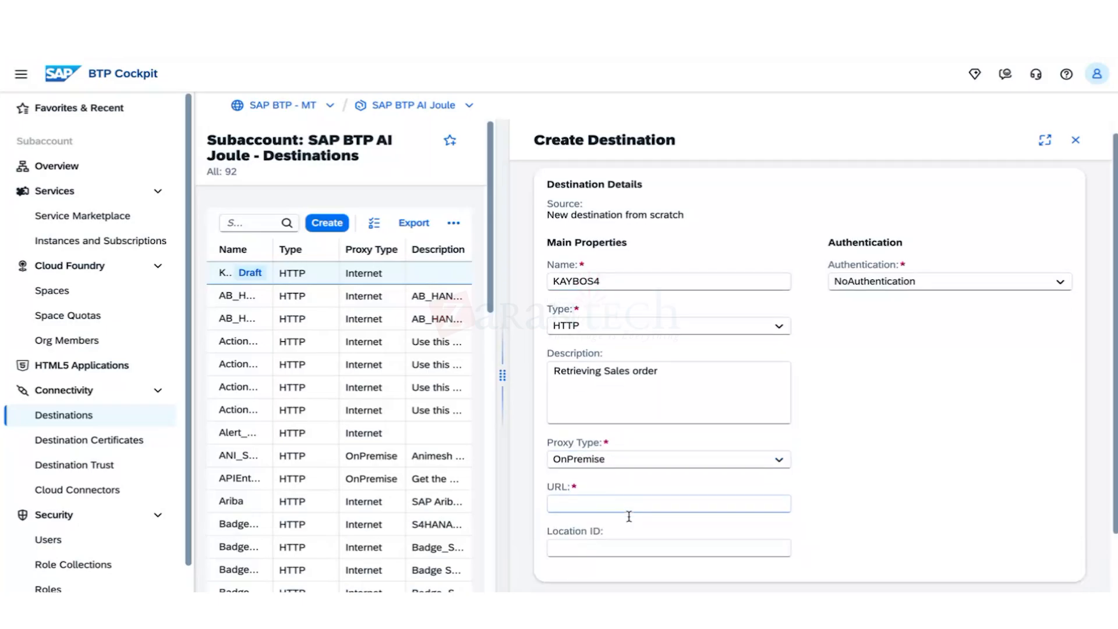
scroll(629, 516, down, 2)
click(619, 427)
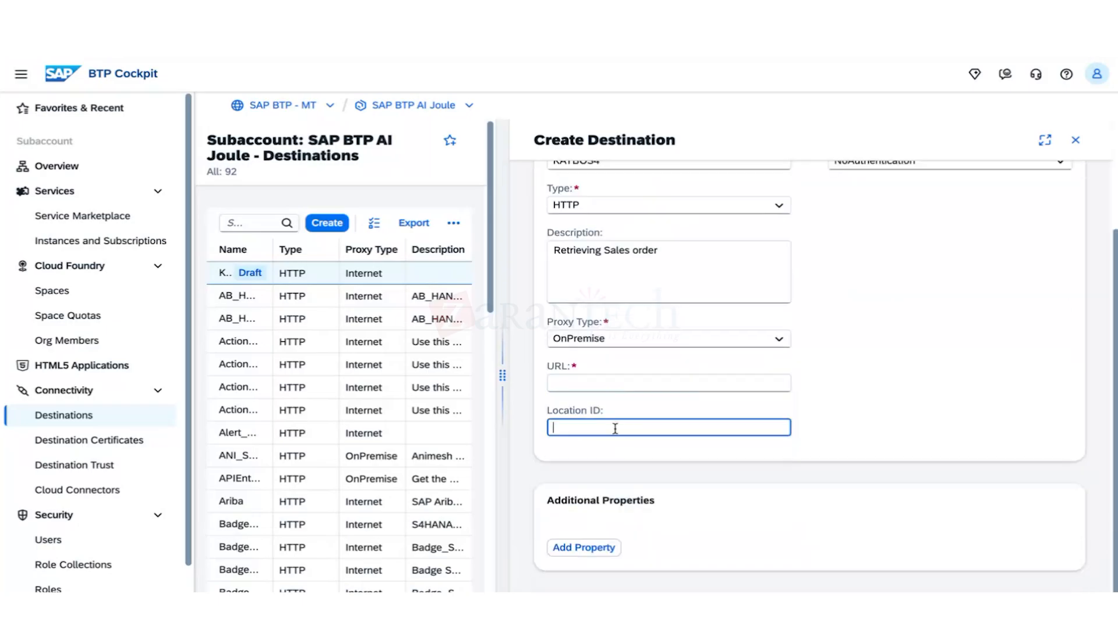
click(631, 343)
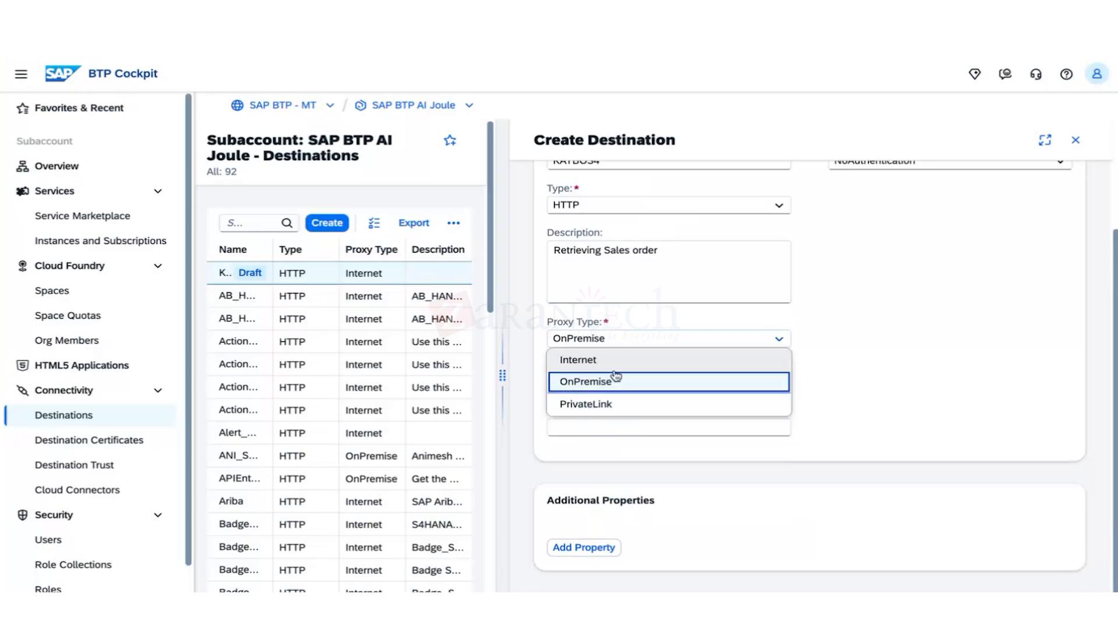
click(610, 404)
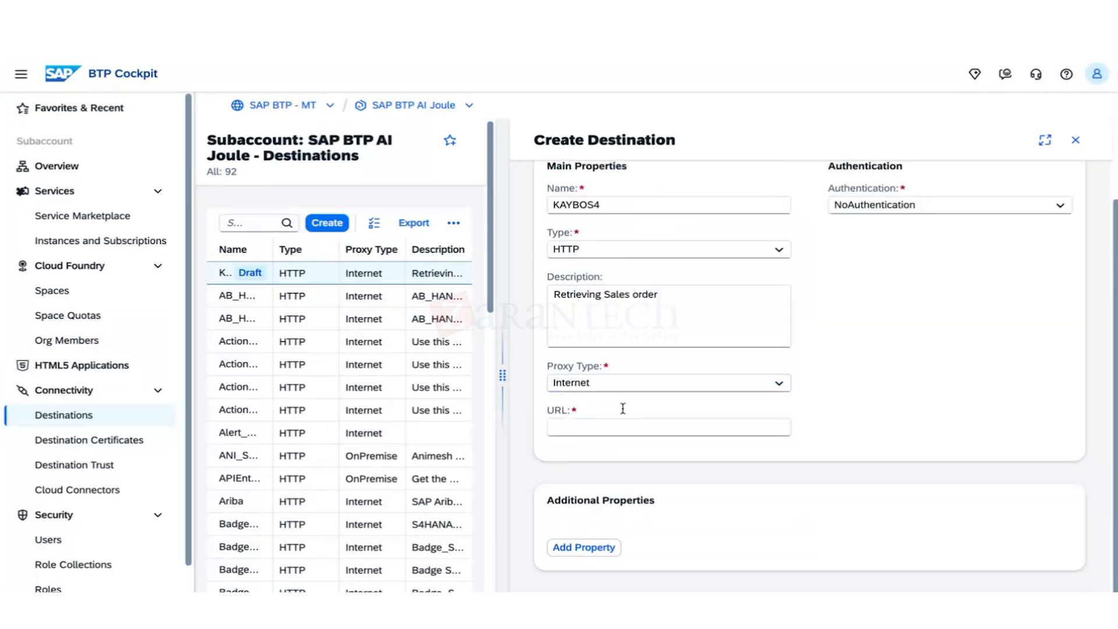
click(610, 428)
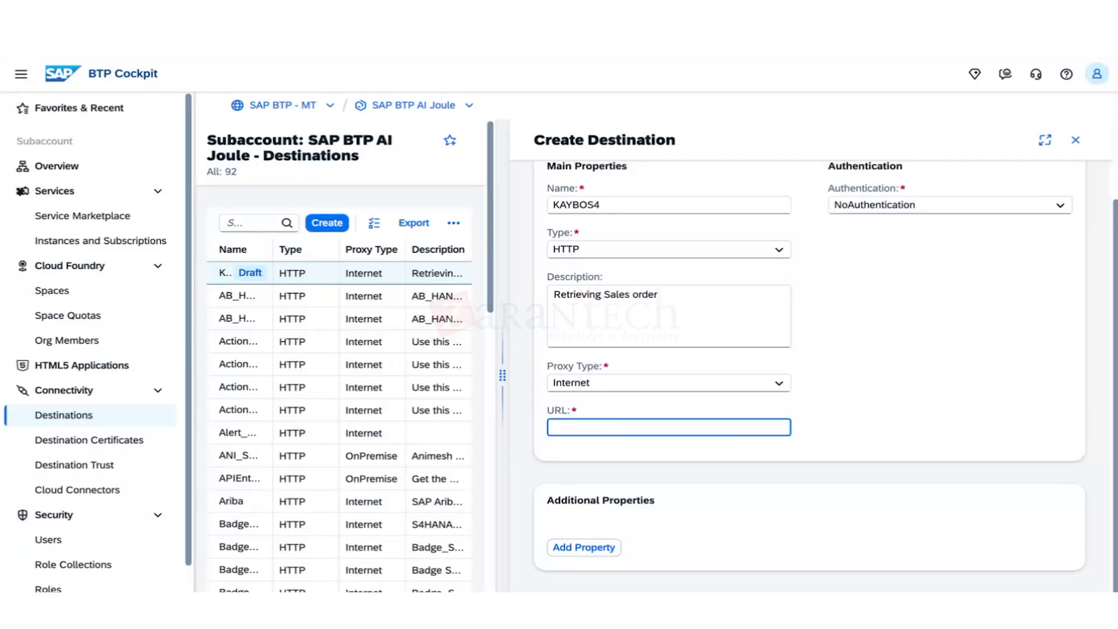
text(https://sapes5.sapdevcenter.com)
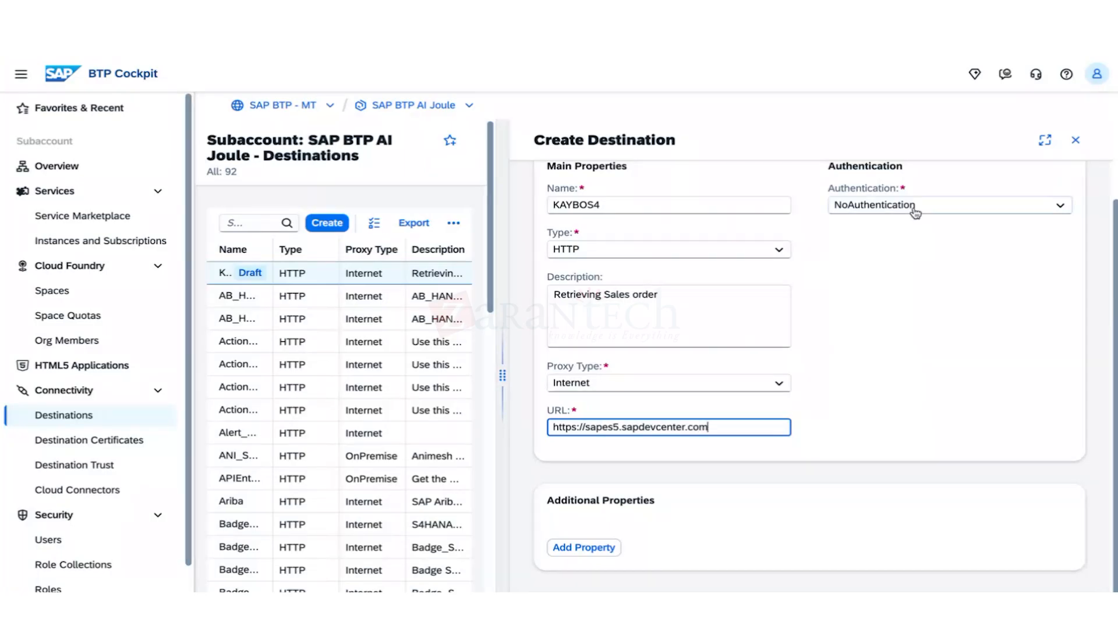
click(916, 210)
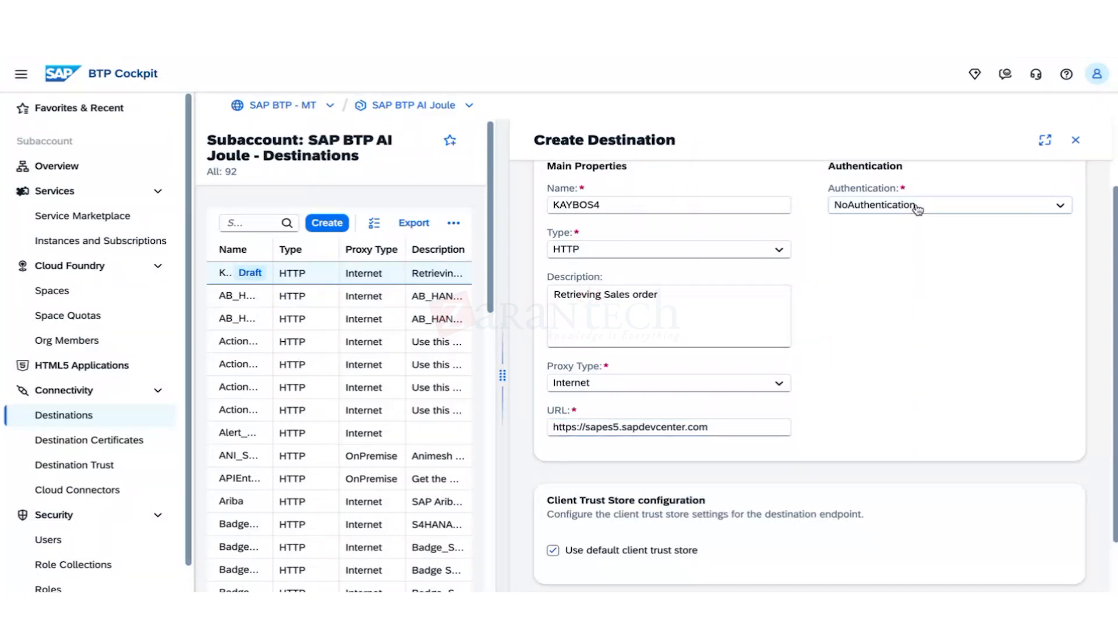
click(918, 210)
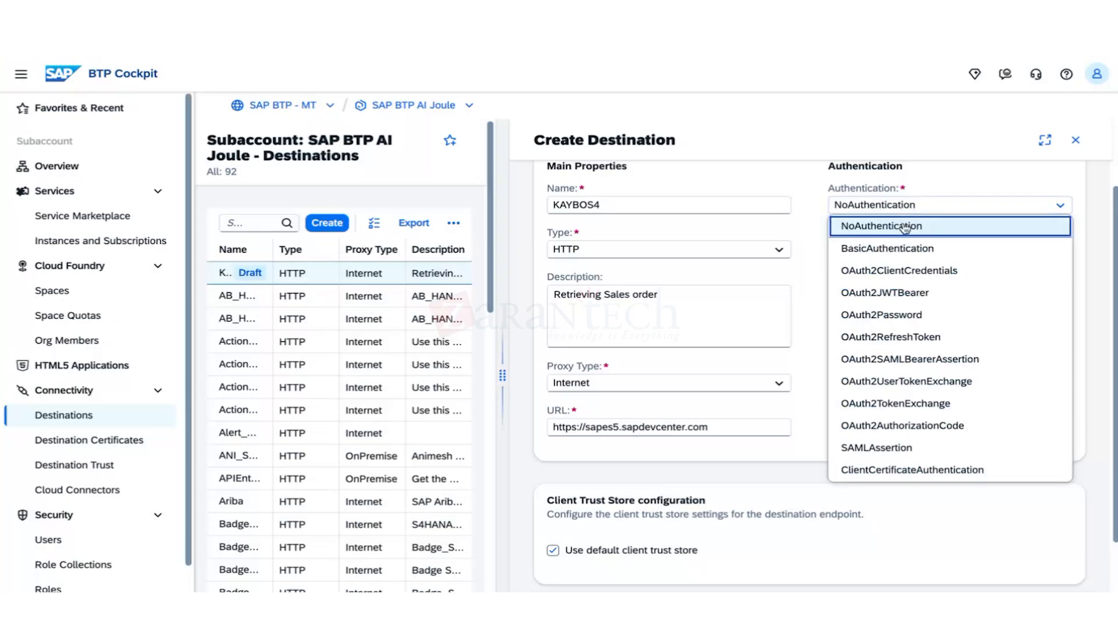
click(890, 226)
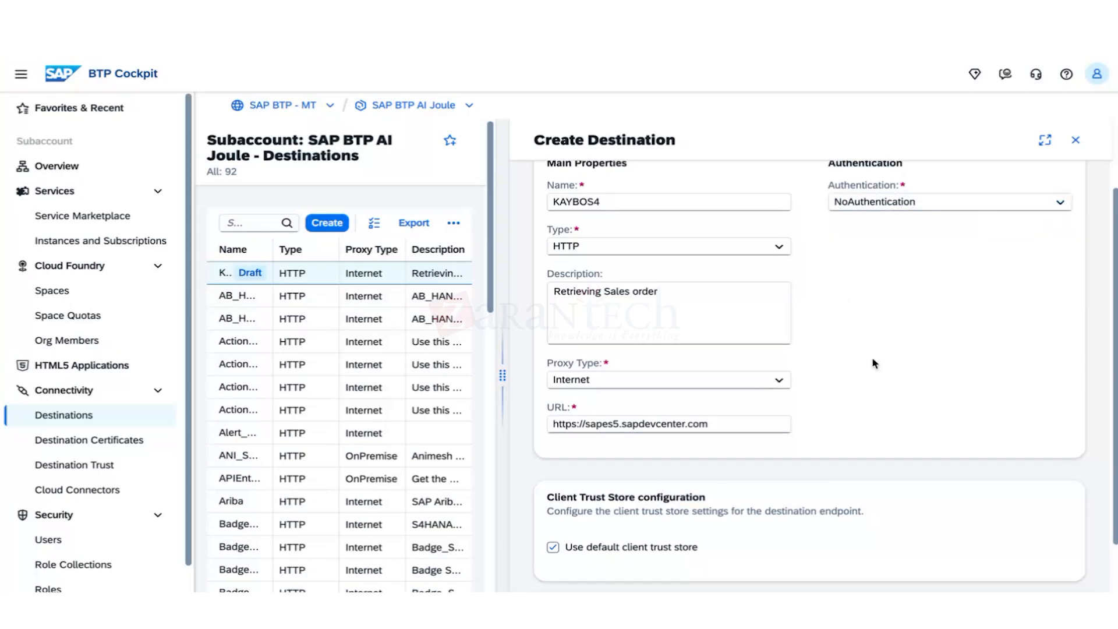
scroll(872, 363, down, 3)
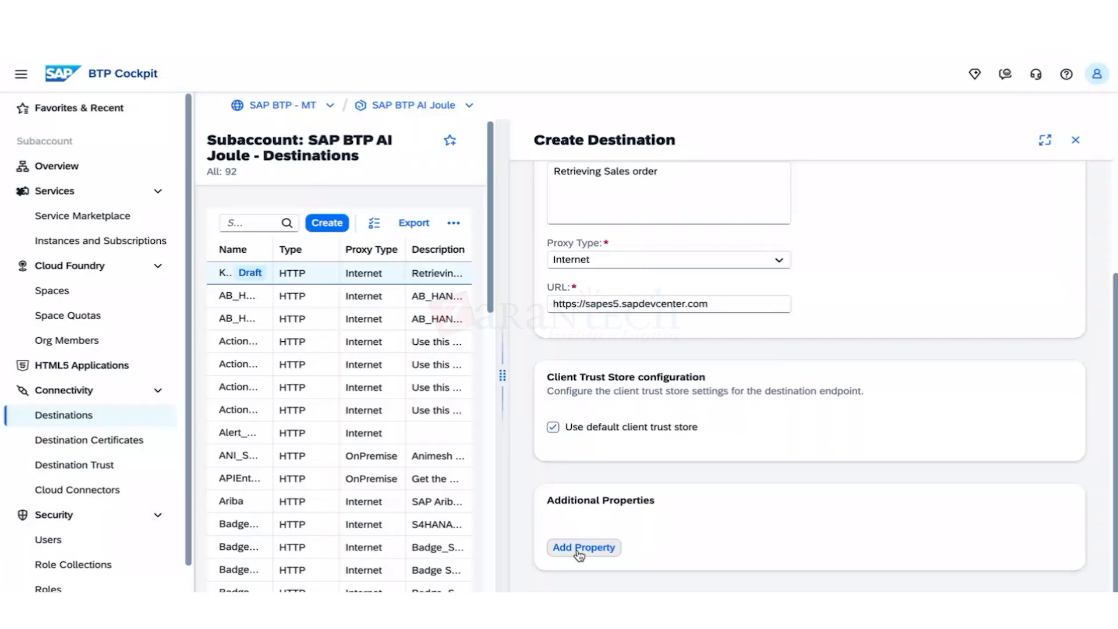
Add a property with key sap.processautomation.enabled, correcting a typo in the key.
click(579, 550)
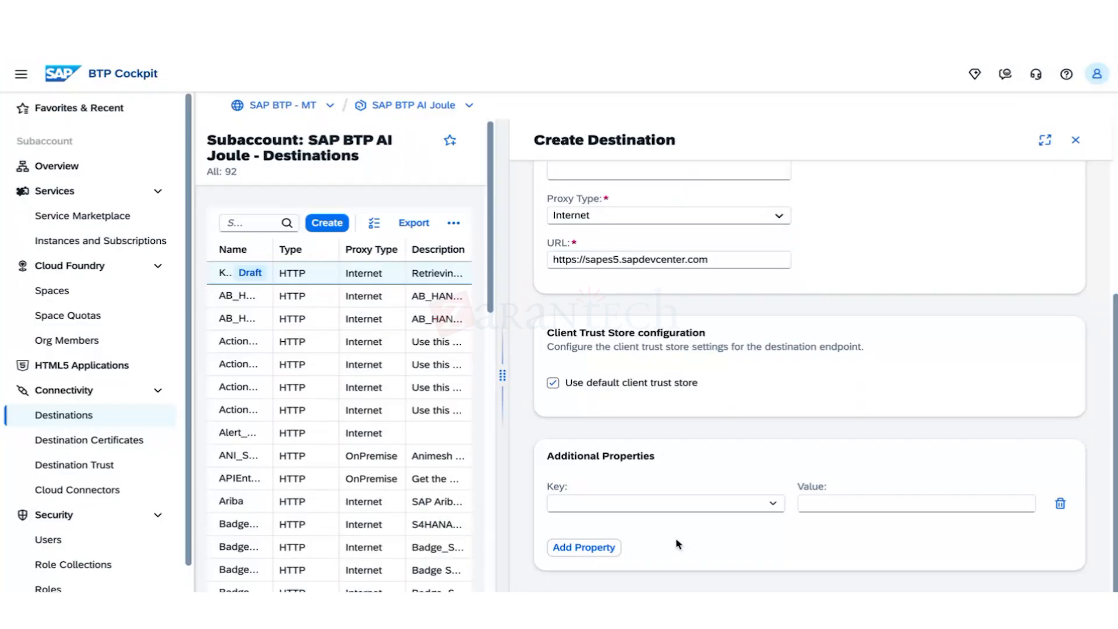
click(772, 504)
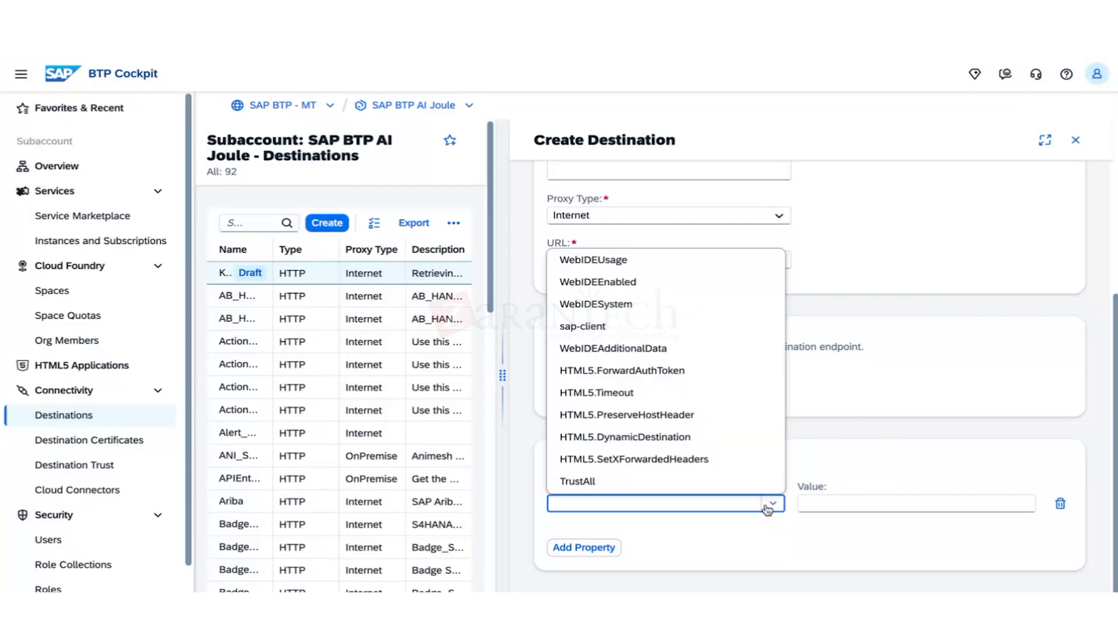
click(757, 556)
click(682, 502)
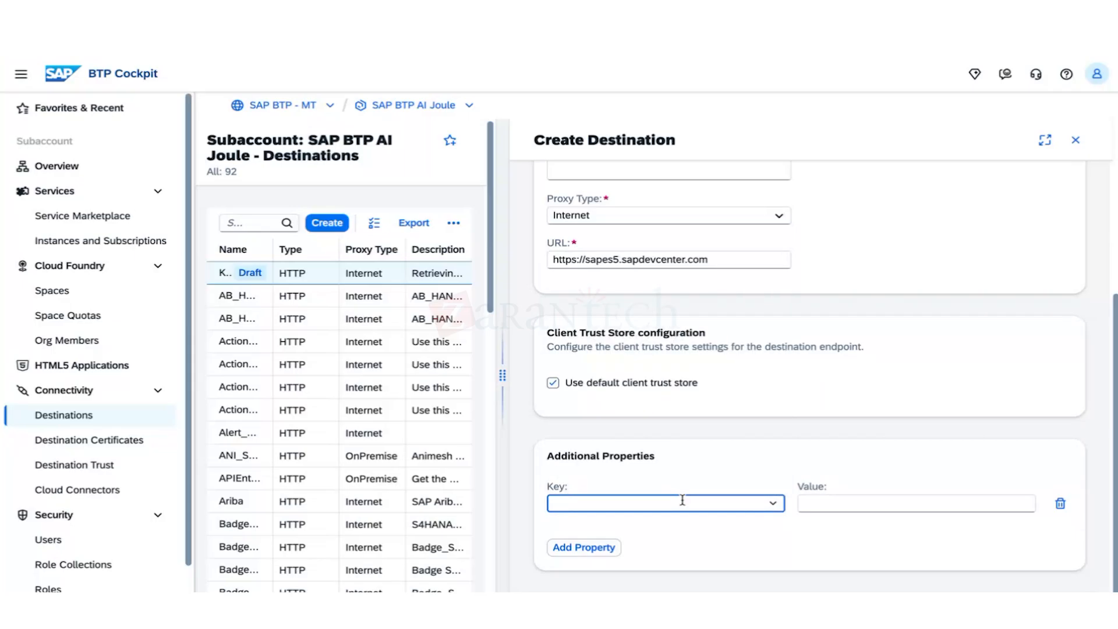
text(sap.processautomation)
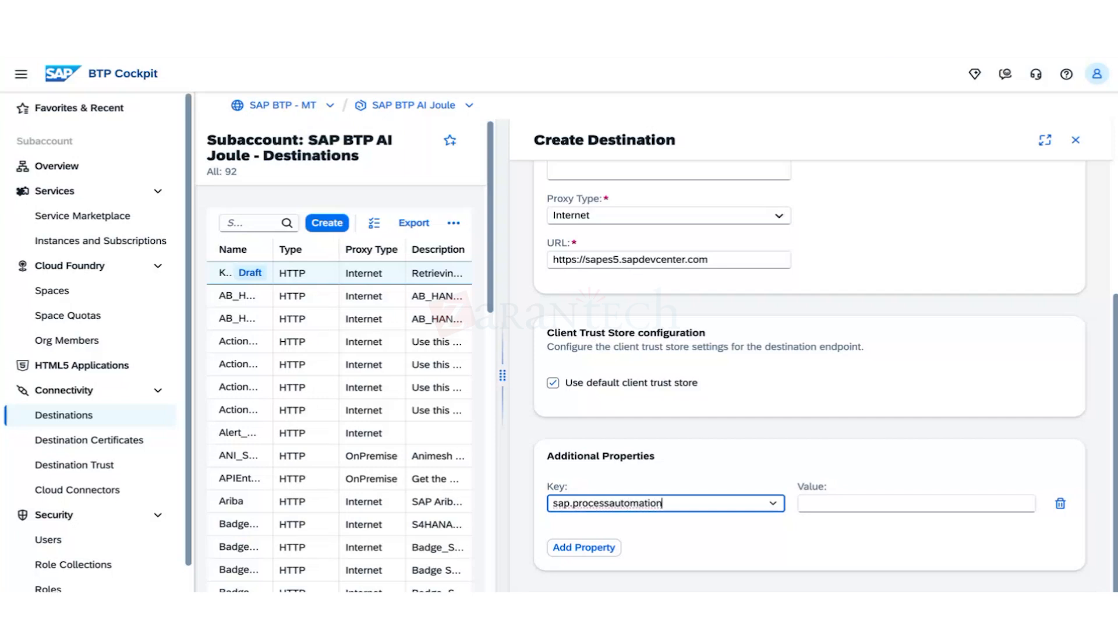
text(.enabled)
triple_click(665, 506)
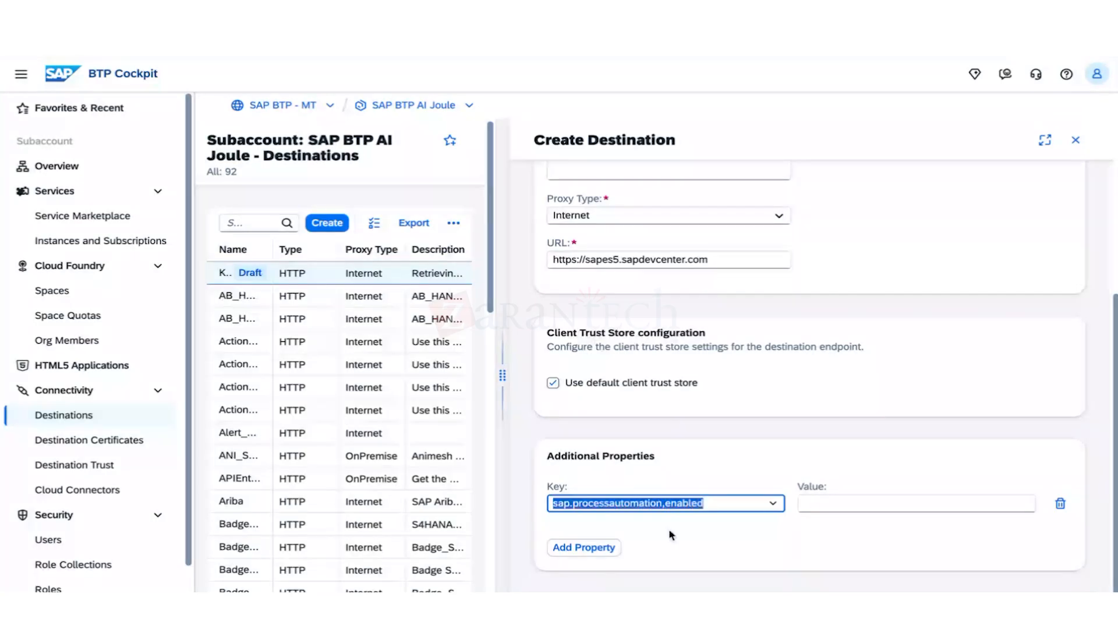
click(717, 503)
key(ctrl+a)
key(Right)
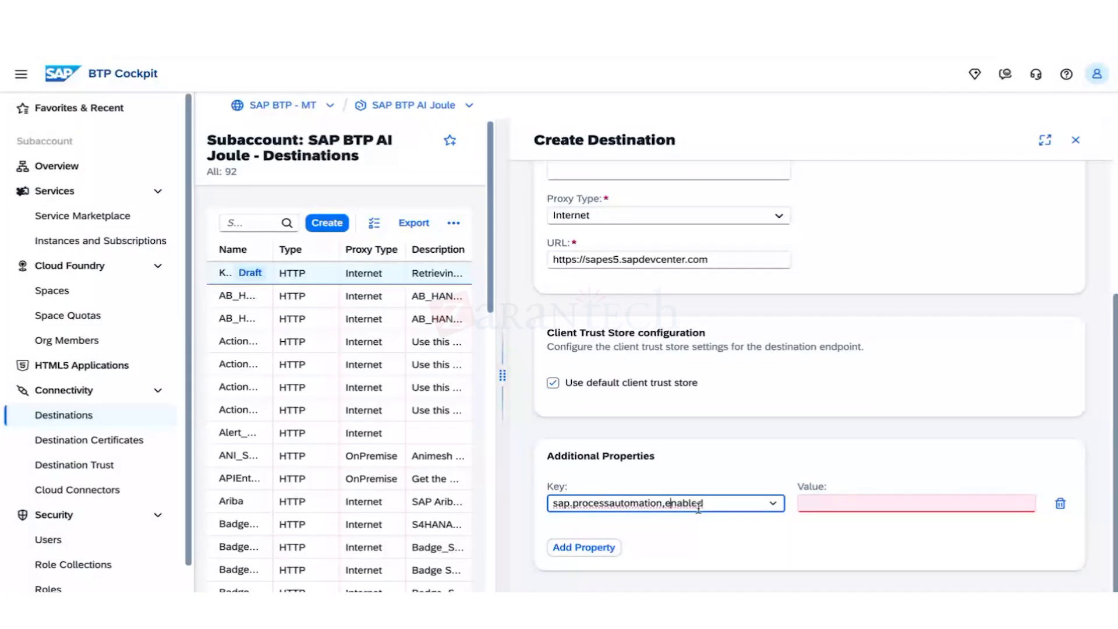
Set the property value to lowercase true.
click(820, 500)
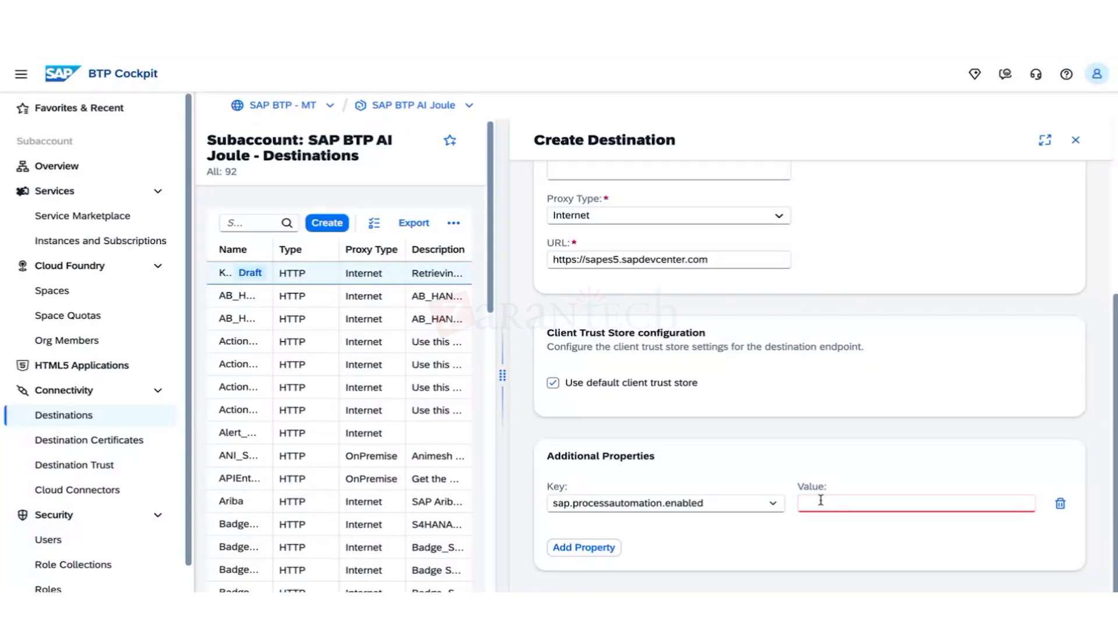
click(822, 500)
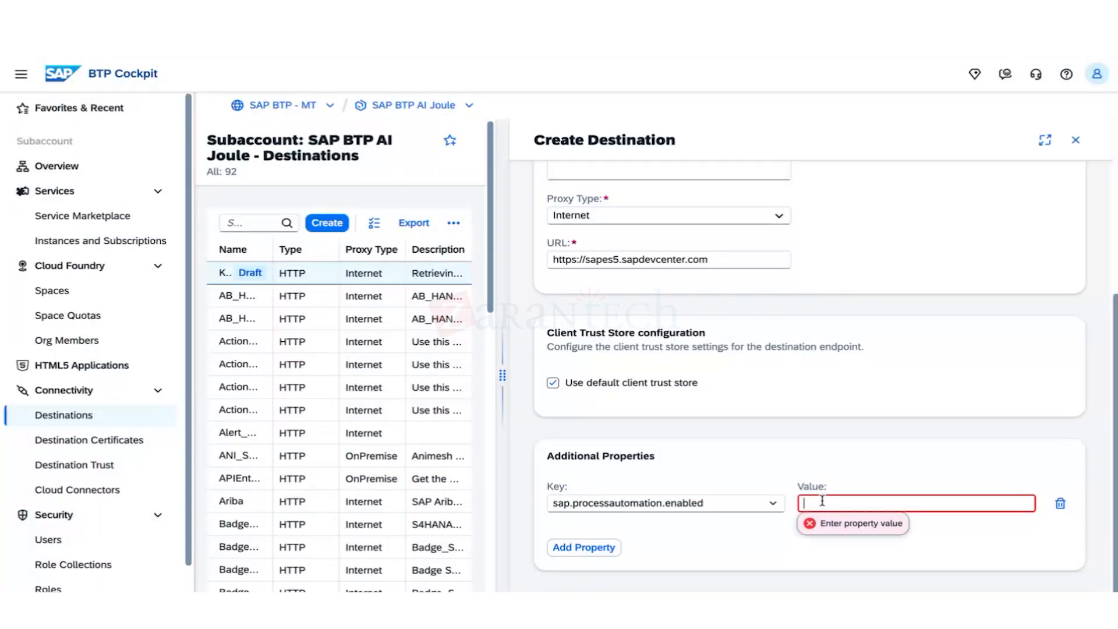
text(True)
key(BackSpace)
key(BackSpace)
key(BackSpace)
key(BackSpace)
text(true)
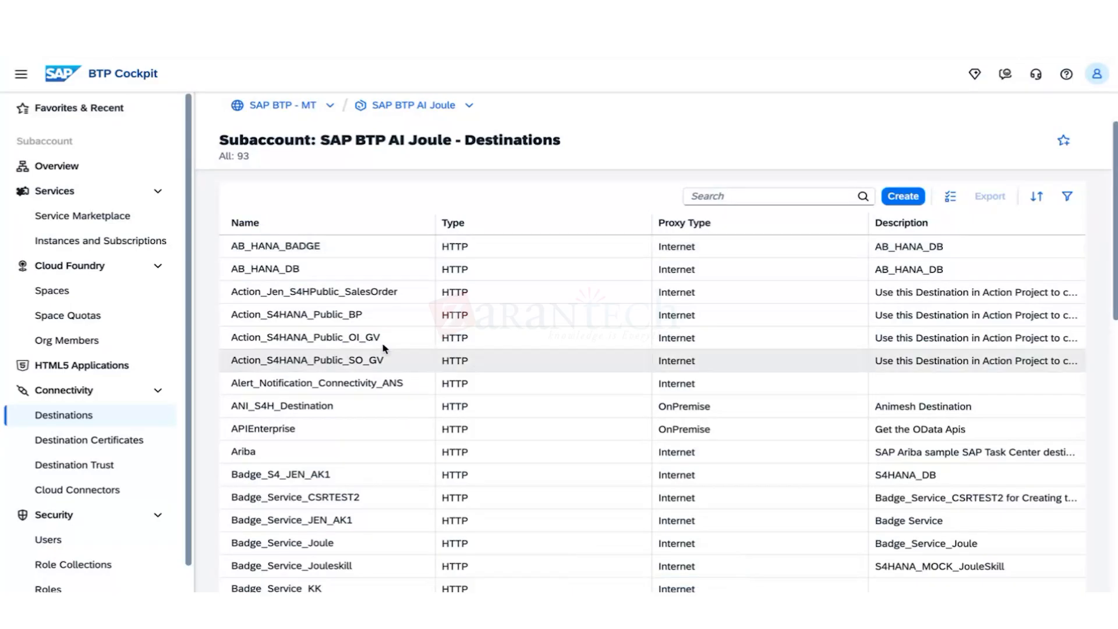
Scroll the Destinations table until the KAYBOS4 row is visible.
scroll(348, 251, down, 5)
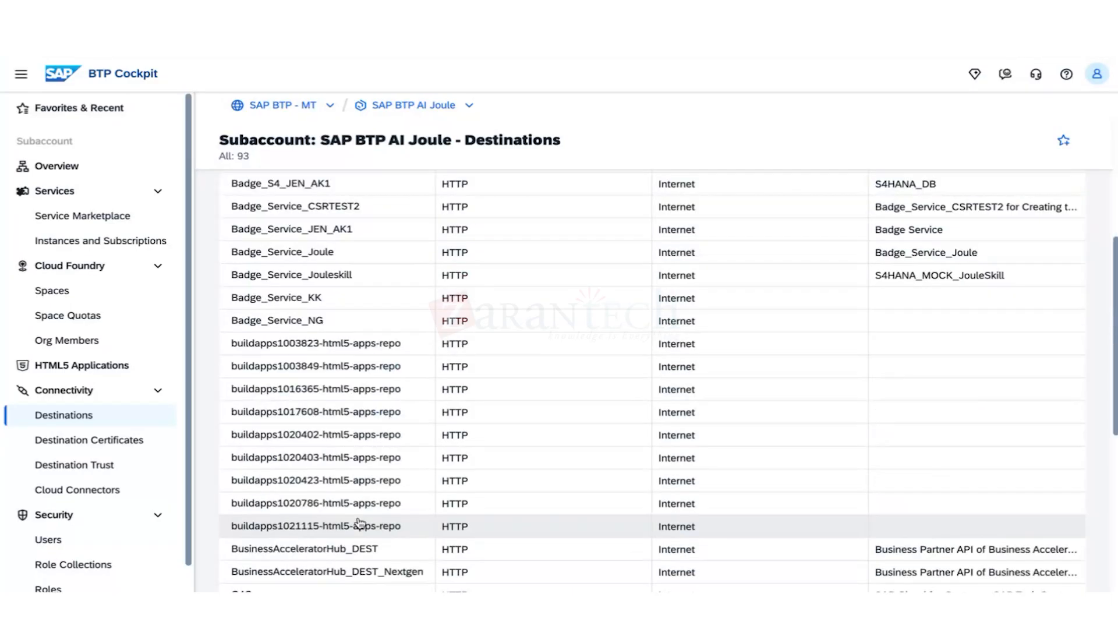
scroll(360, 522, down, 2)
scroll(358, 547, down, 7)
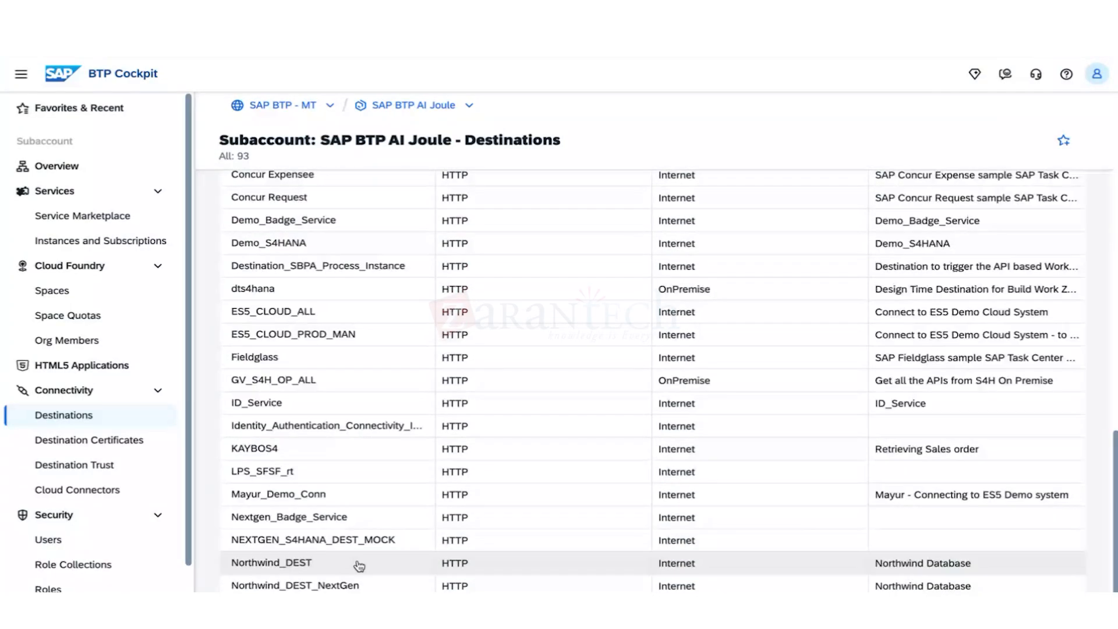
scroll(357, 541, up, 6)
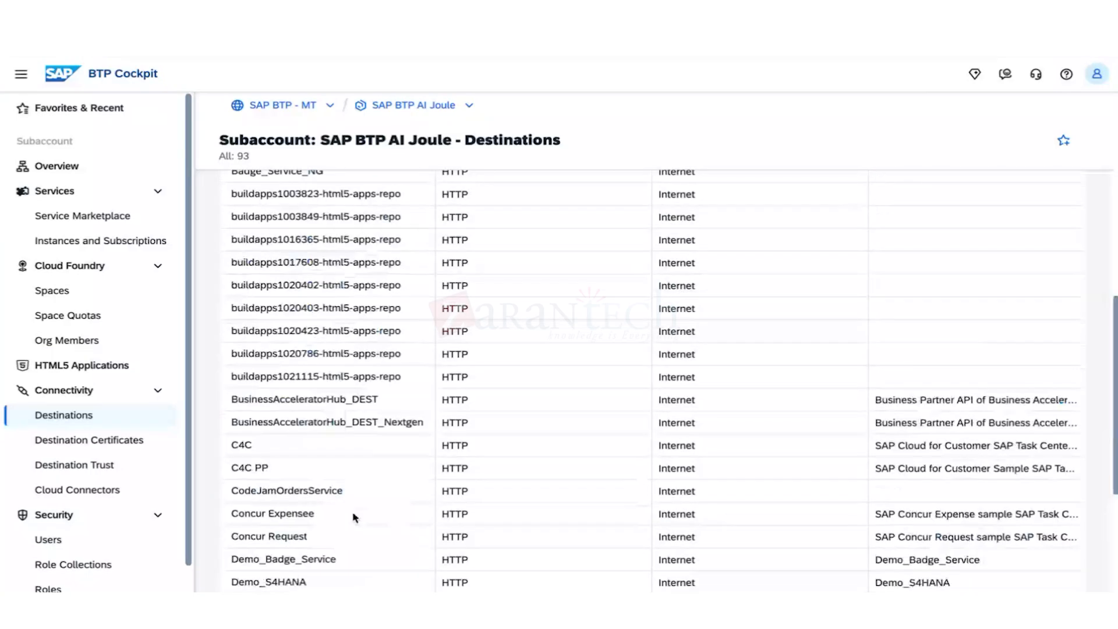
scroll(353, 518, up, 2)
scroll(370, 538, up, 6)
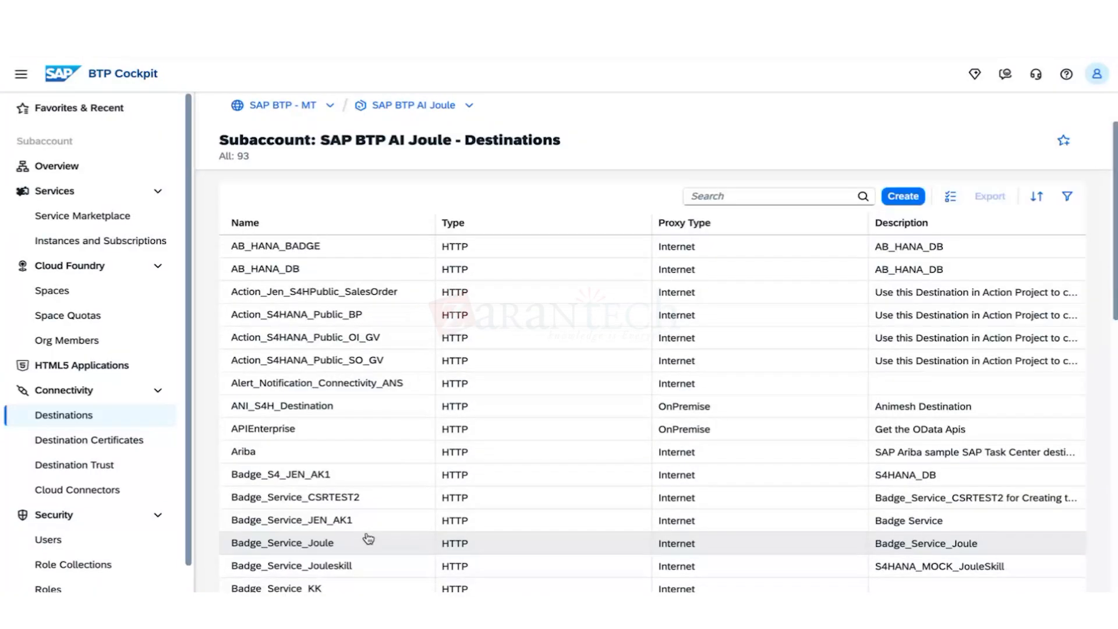
scroll(389, 516, down, 10)
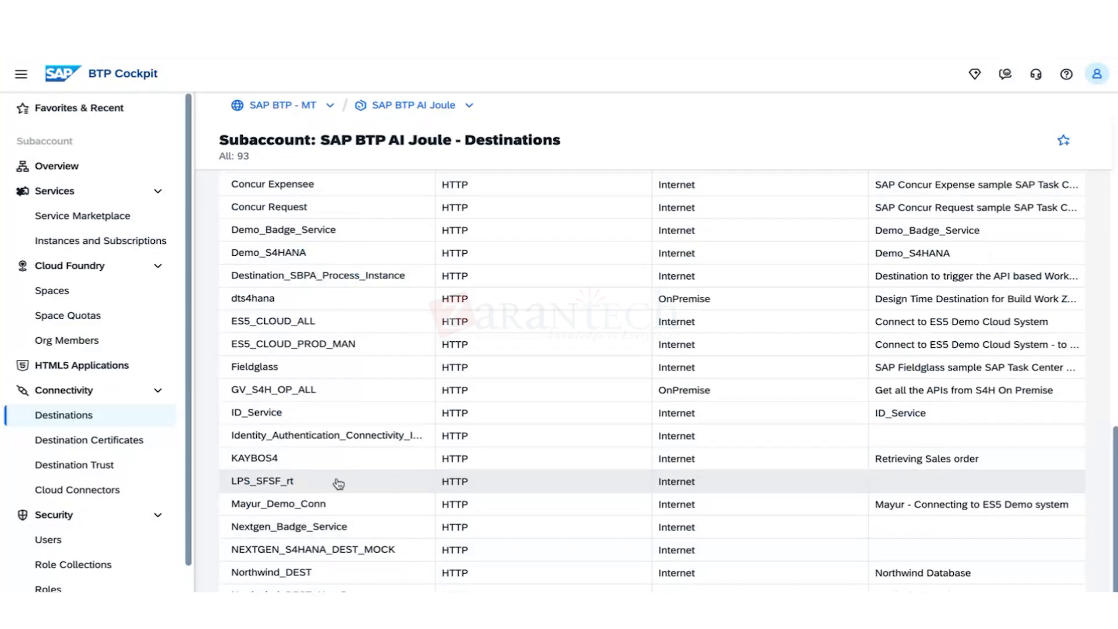
Test KAYBOS4's connection and dismiss the SSLHandshake error.
click(303, 459)
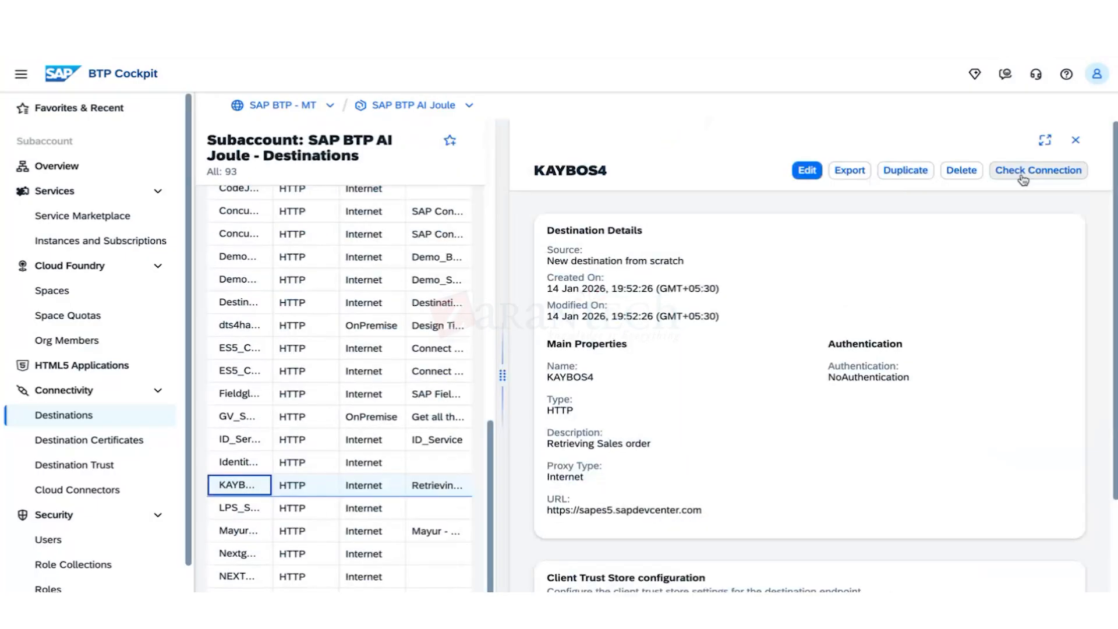
click(992, 176)
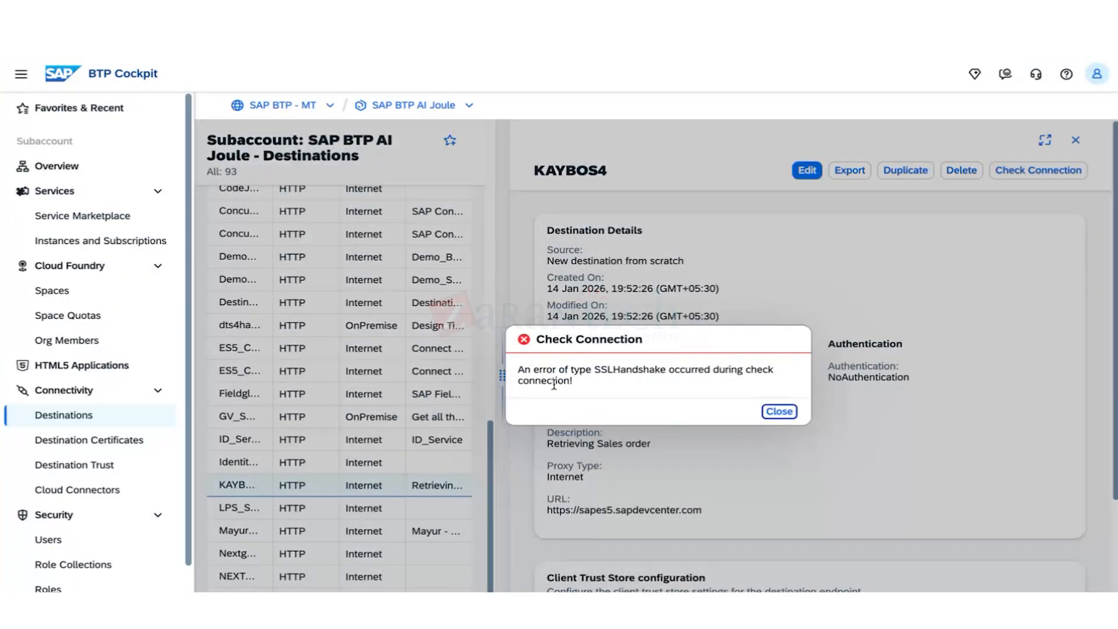
click(781, 413)
Widen the destinations list beside the details and return to its top.
drag(490, 472, 494, 264)
drag(502, 375, 685, 376)
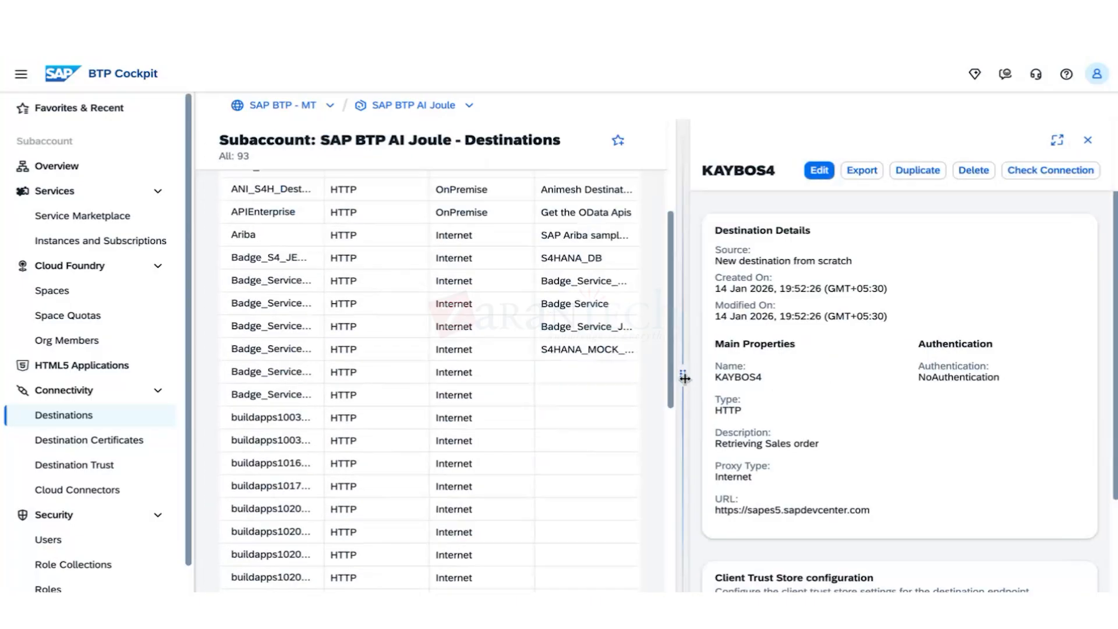
scroll(390, 367, down, 10)
scroll(361, 362, up, 15)
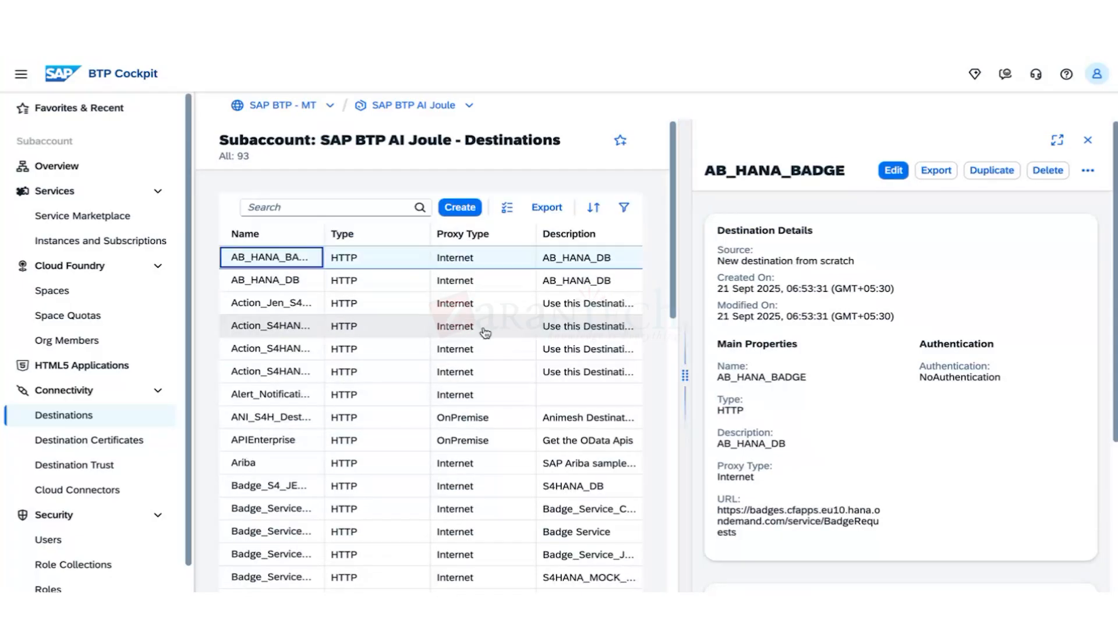
Check the APIEnterprise destination's connection, which succeeds, and close the result.
click(292, 347)
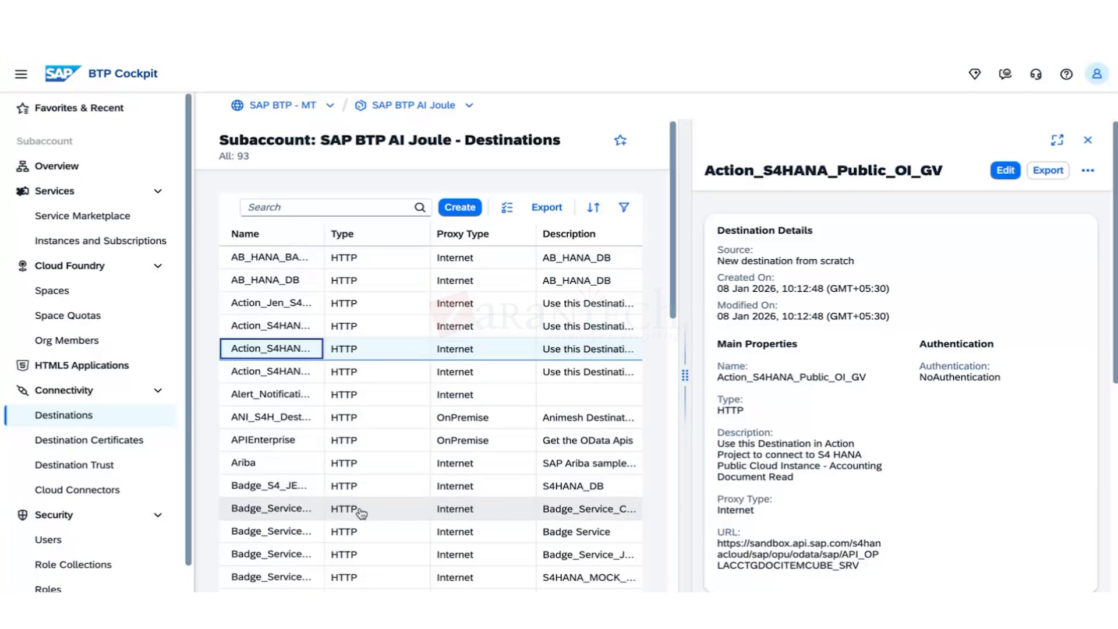
click(296, 444)
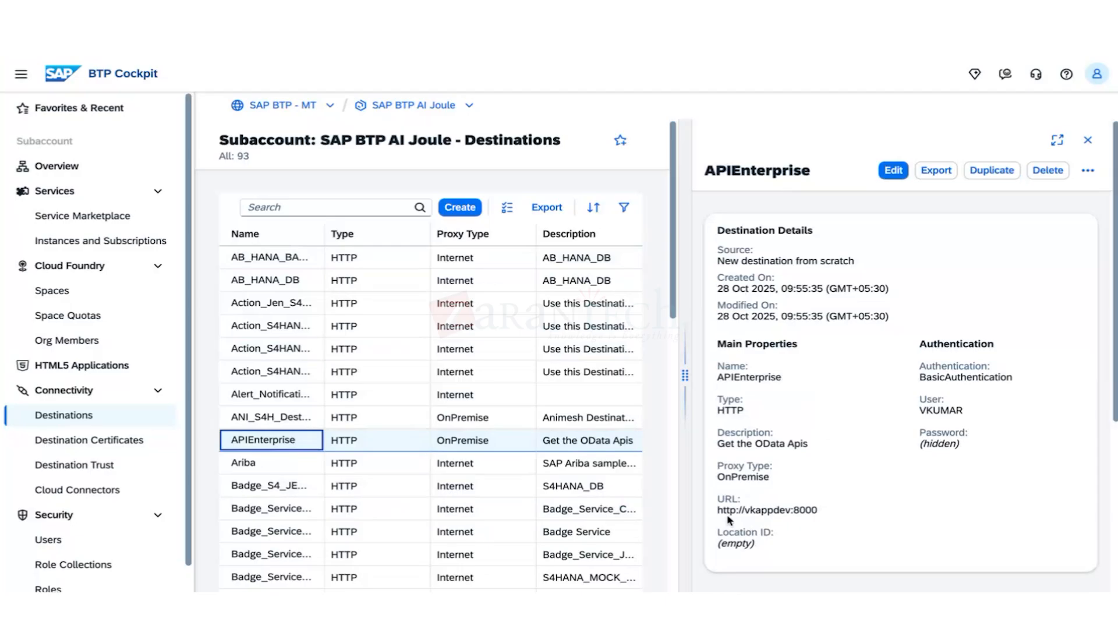
drag(685, 375, 459, 378)
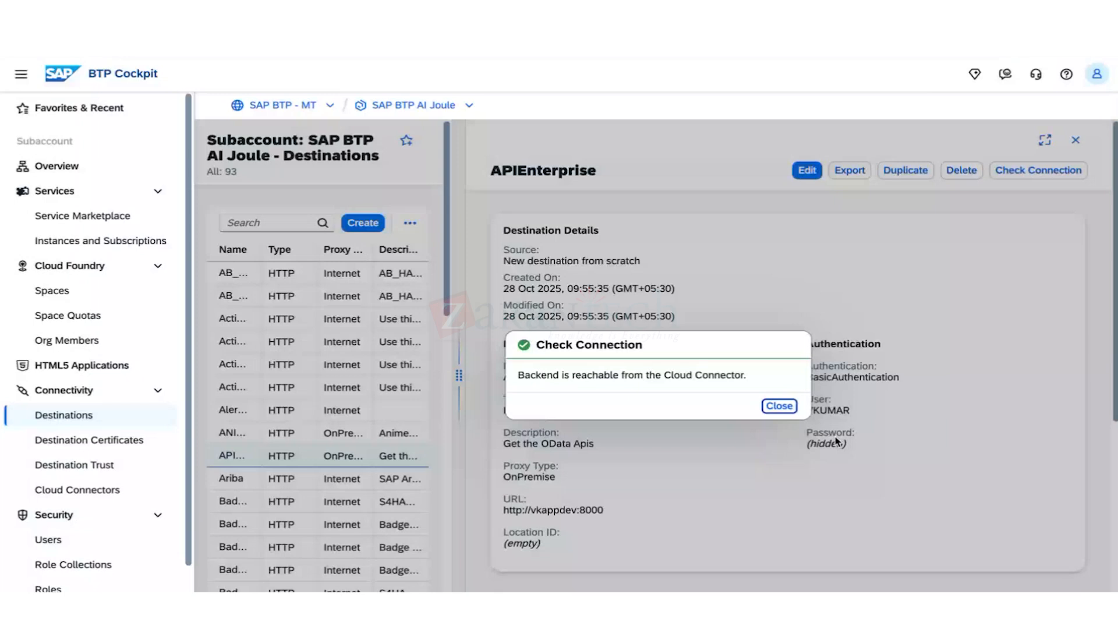
click(778, 406)
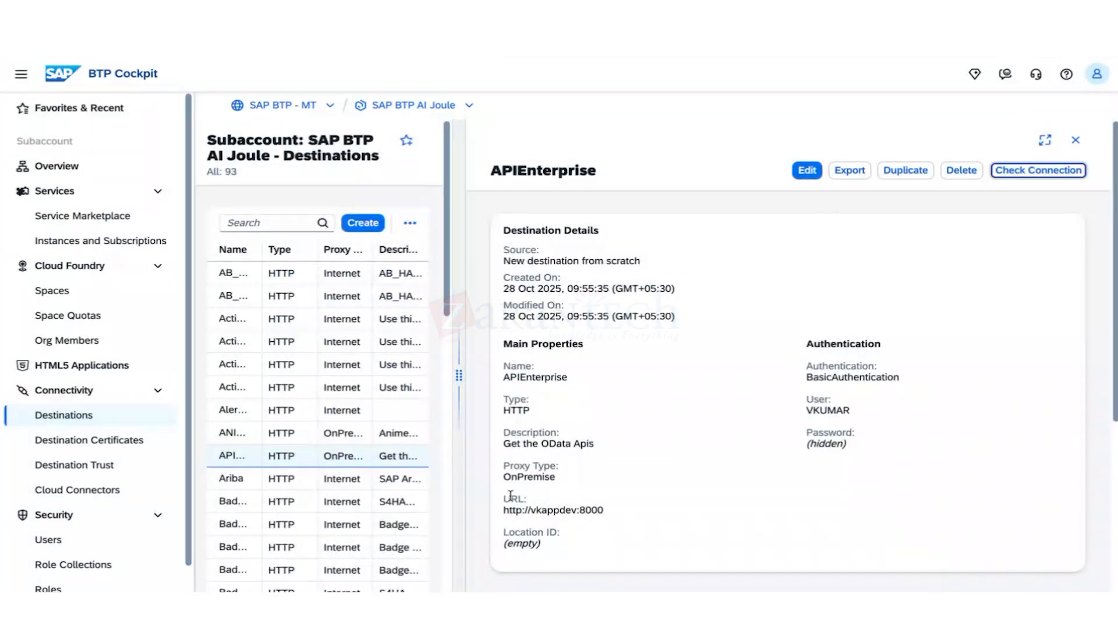
drag(459, 466, 541, 466)
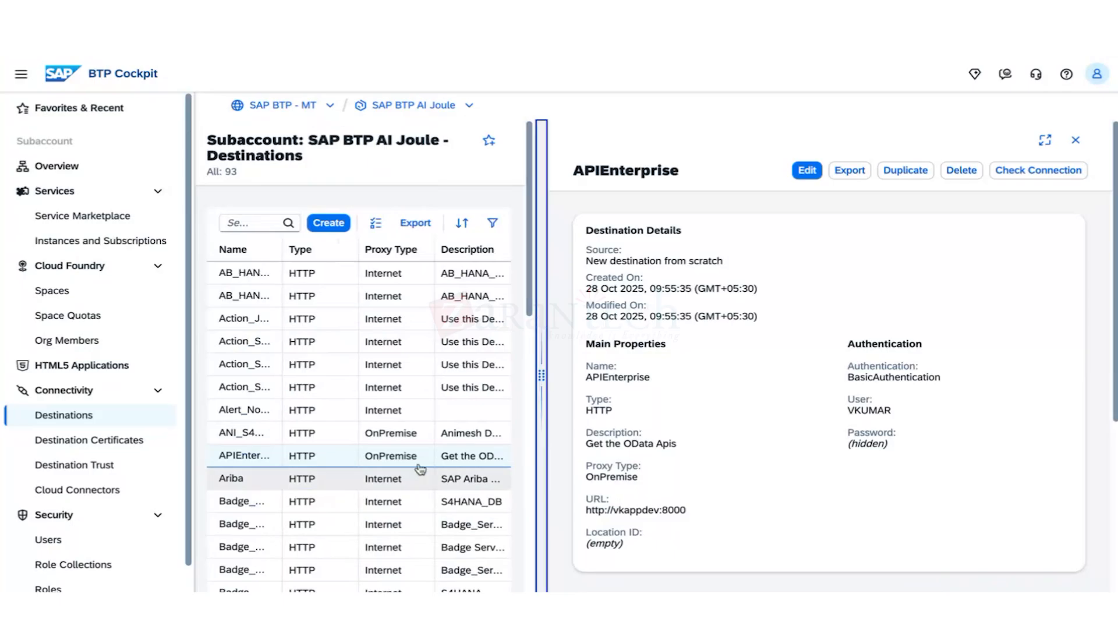
Test Ariba (UnknownHost error), then open the buildapps1021115-html5-apps-repo destination.
scroll(237, 347, down, 2)
click(238, 347)
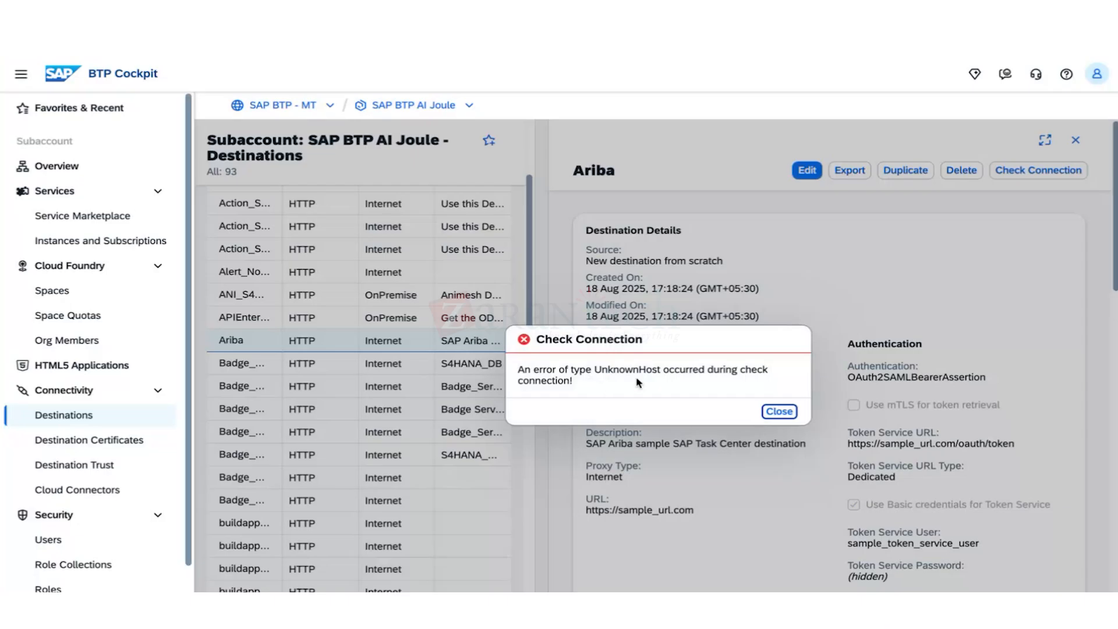
click(775, 411)
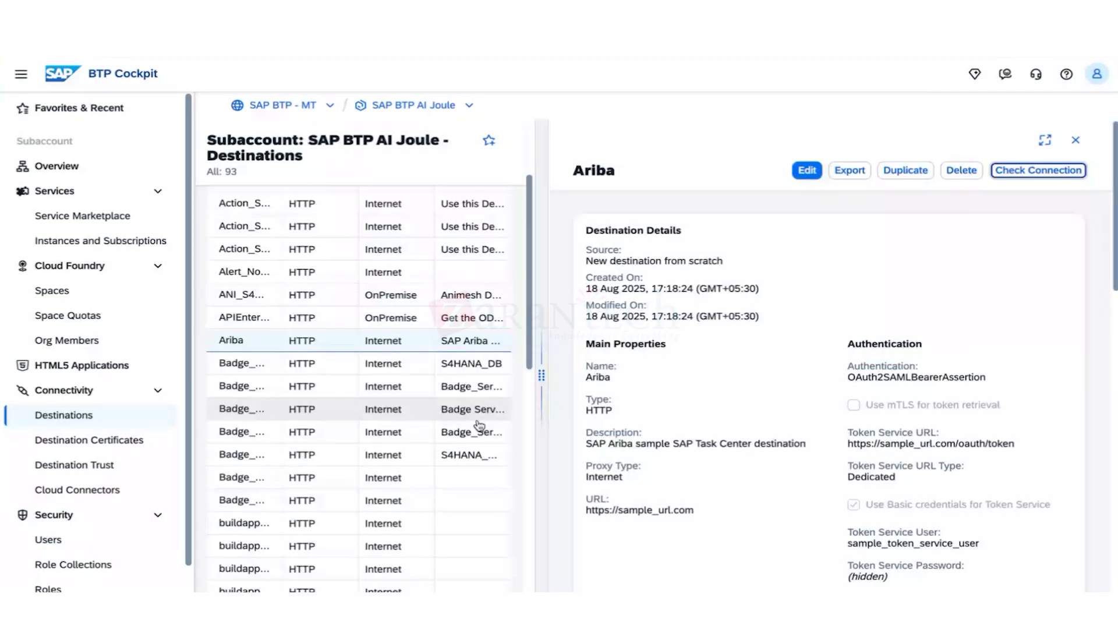
scroll(292, 510, down, 5)
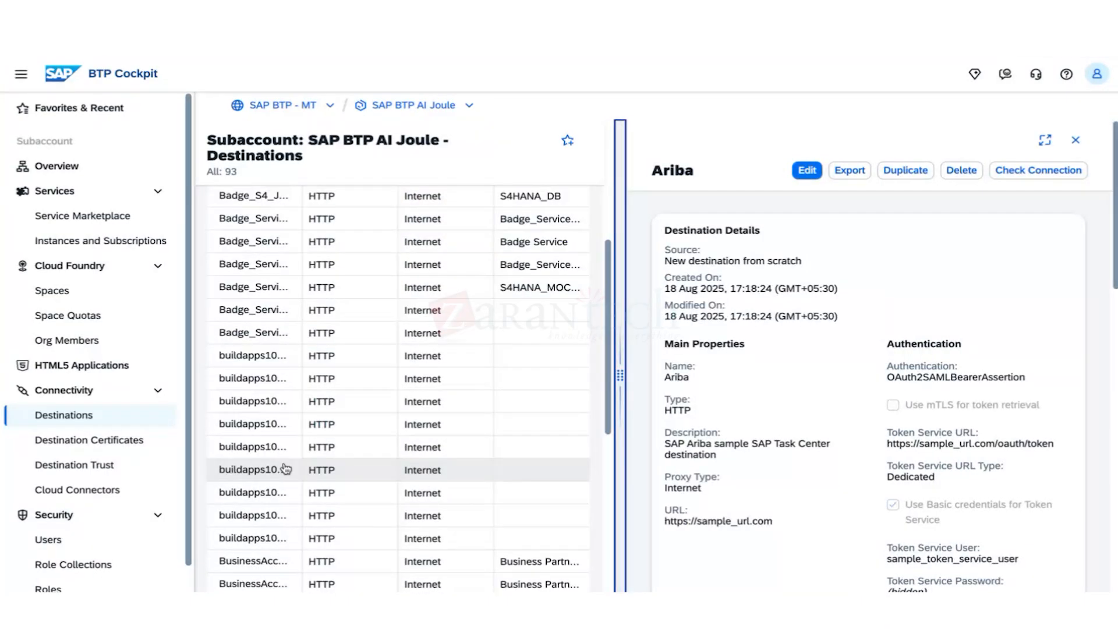
click(271, 479)
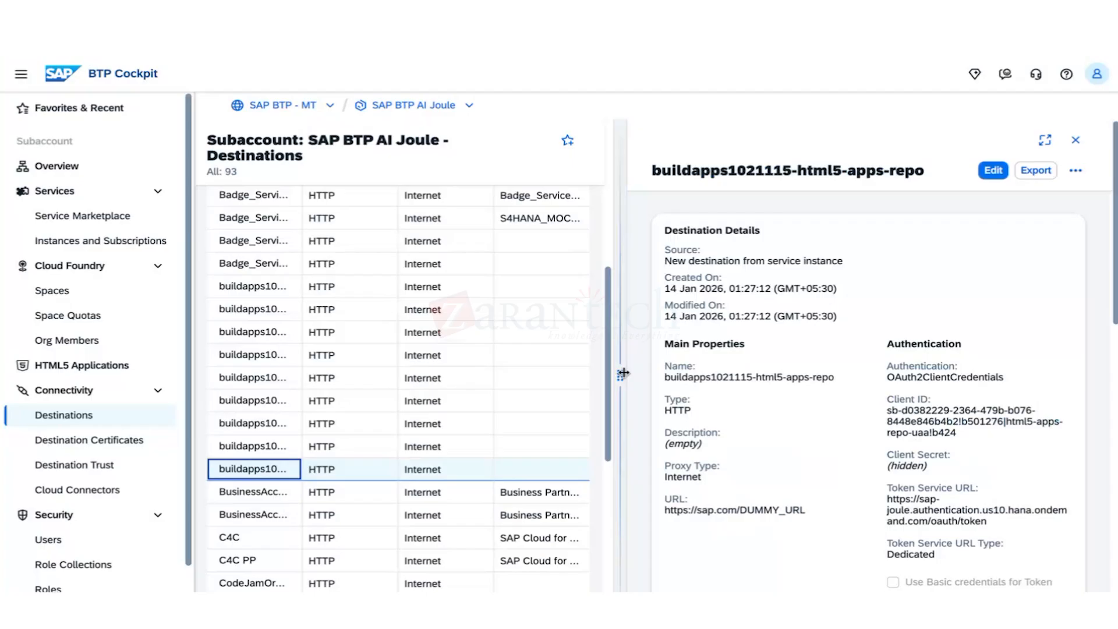
Run a connection check on buildapps1021115-html5-apps-repo and dismiss the successful result.
drag(623, 373, 507, 373)
click(1074, 170)
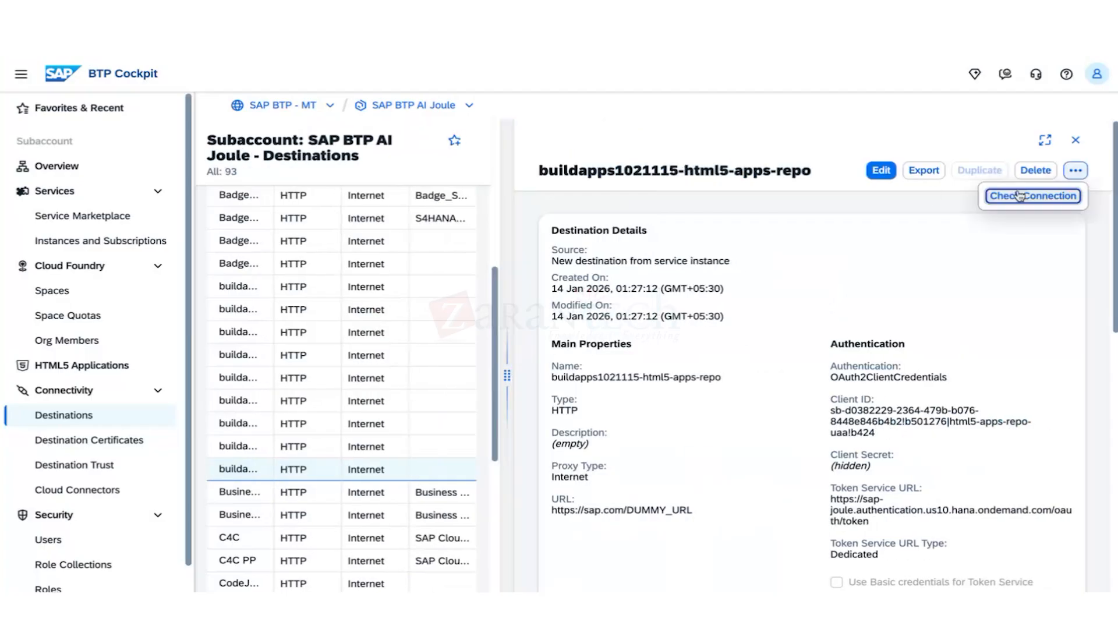
click(967, 236)
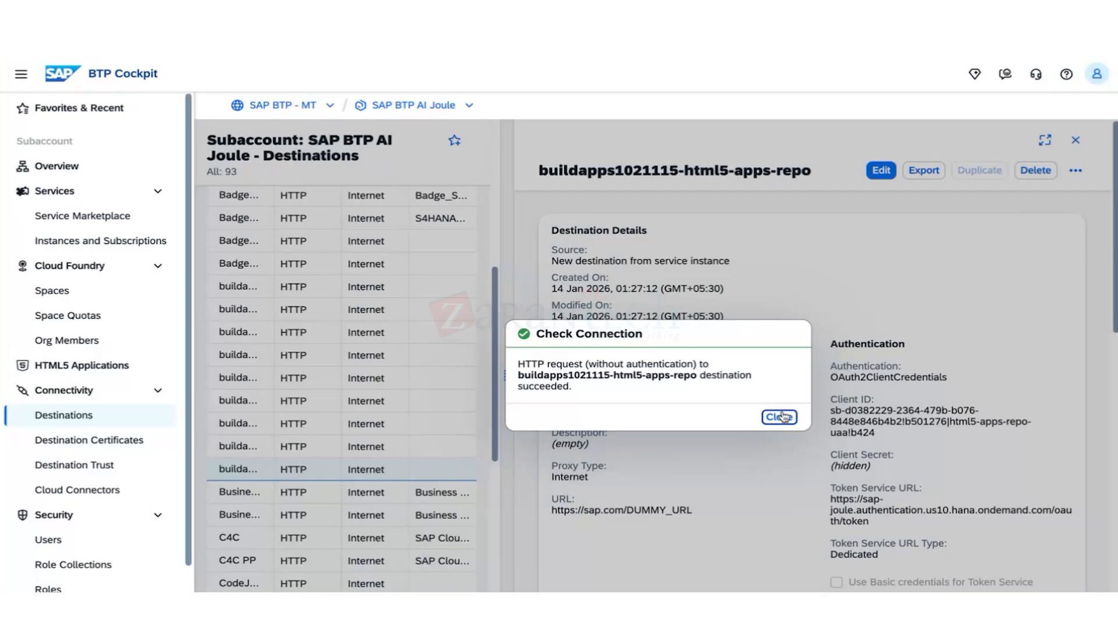
click(781, 417)
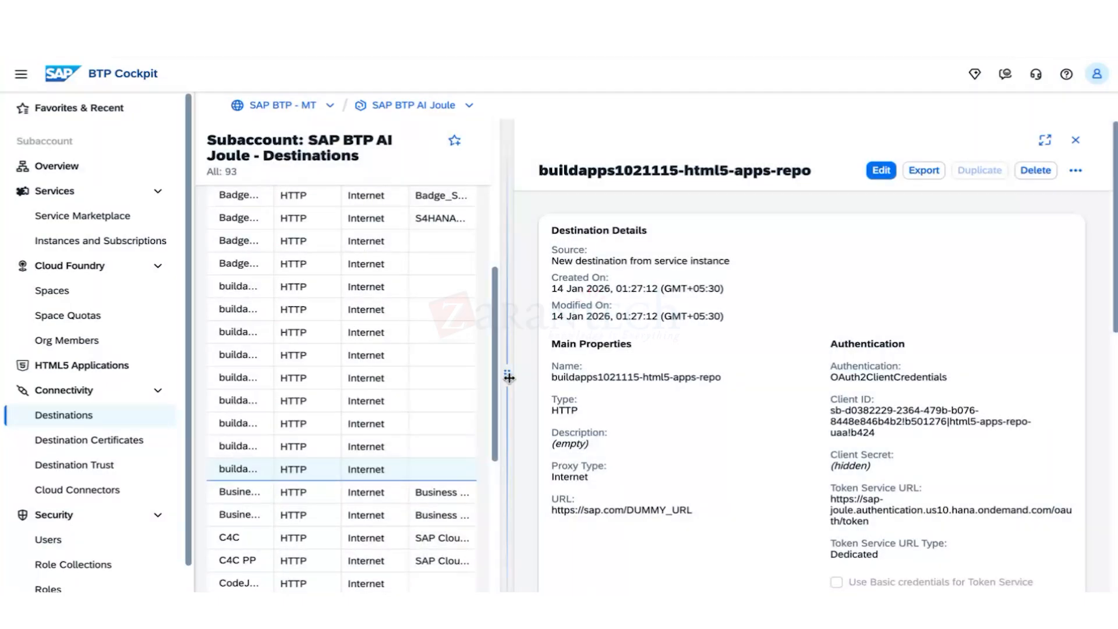
Browse down the destinations past Fieldglass to show Northwind_DEST's details.
drag(508, 378, 779, 378)
scroll(392, 538, down, 7)
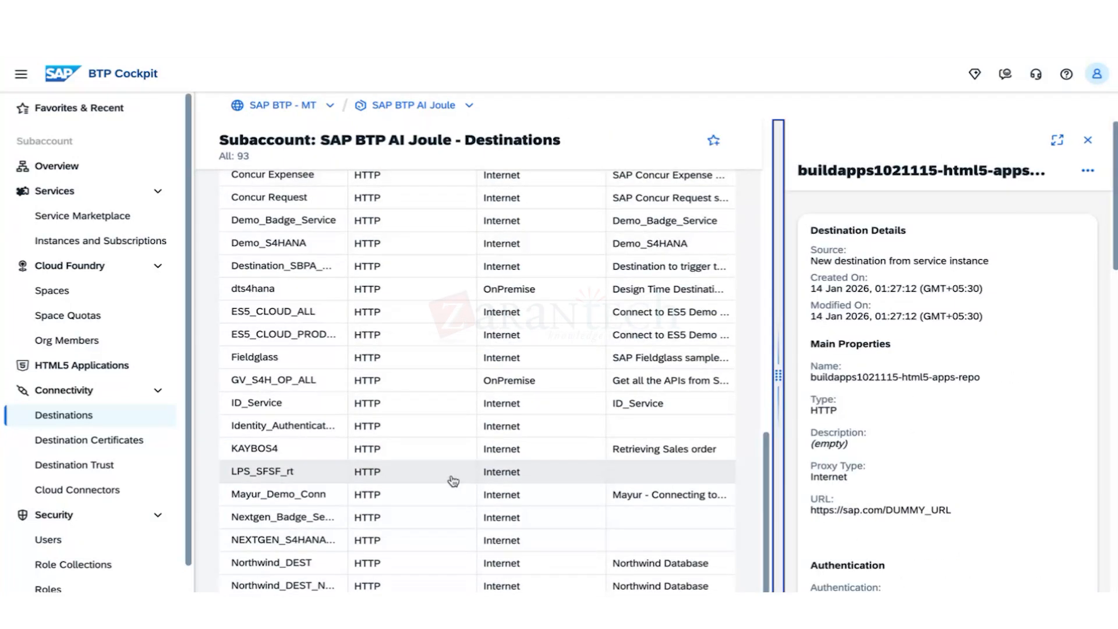
click(273, 357)
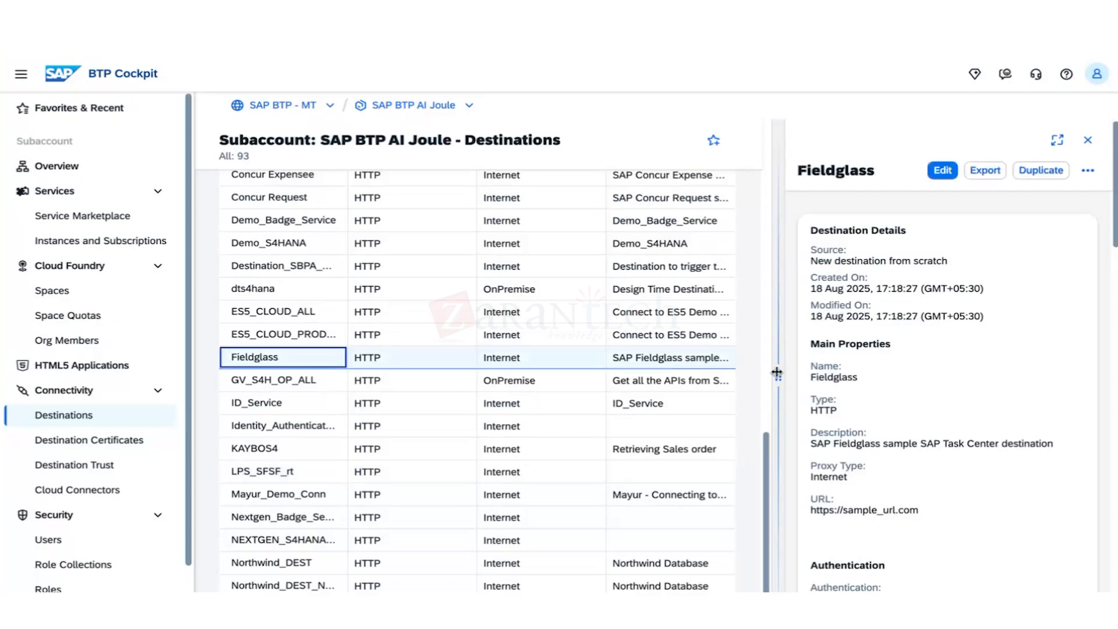
drag(777, 373, 824, 396)
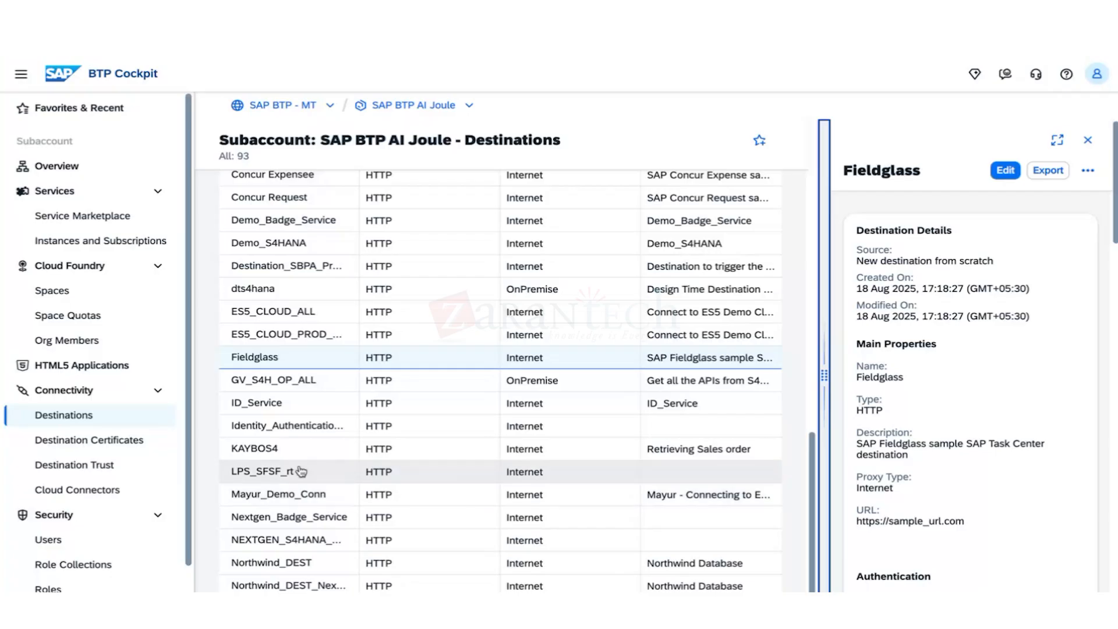
click(324, 564)
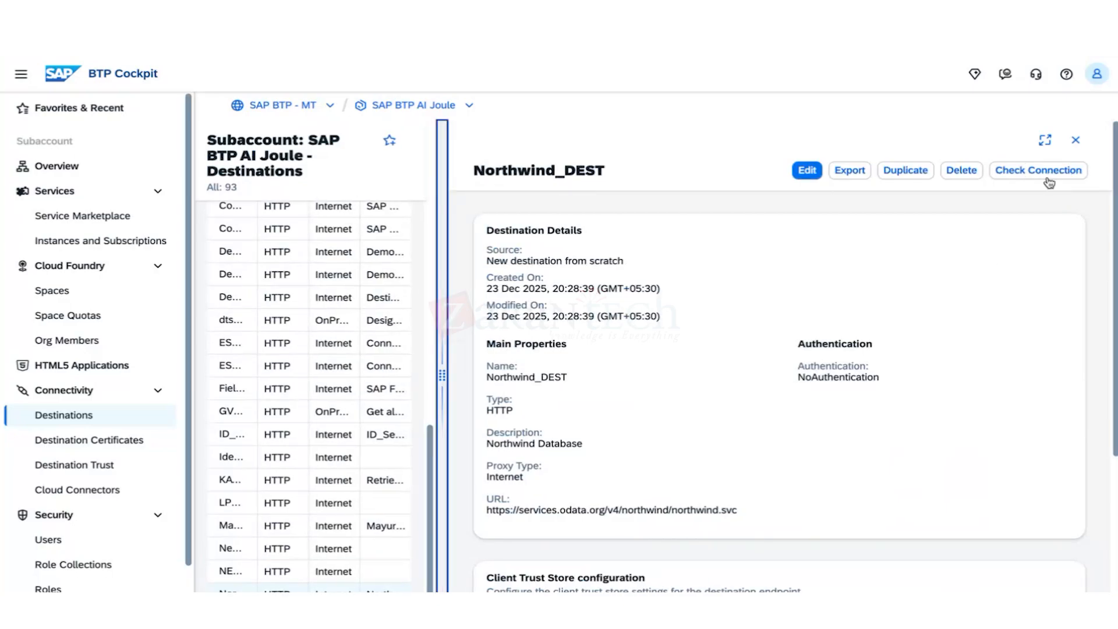
Confirm Northwind_DEST connects successfully and select its name and URL values.
click(997, 173)
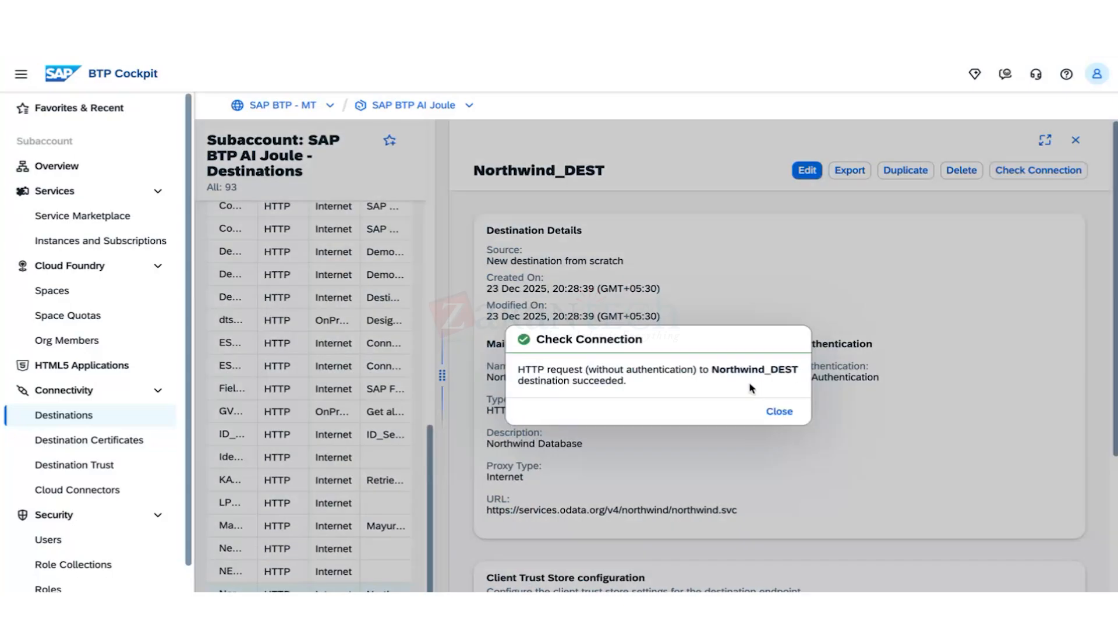
click(778, 411)
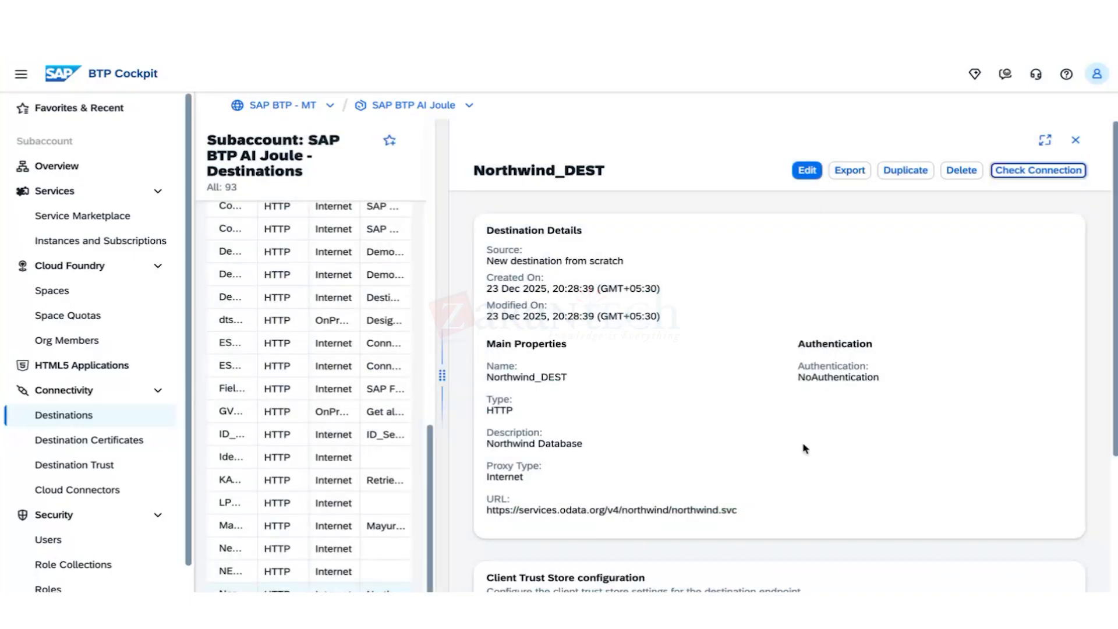
drag(487, 377, 575, 377)
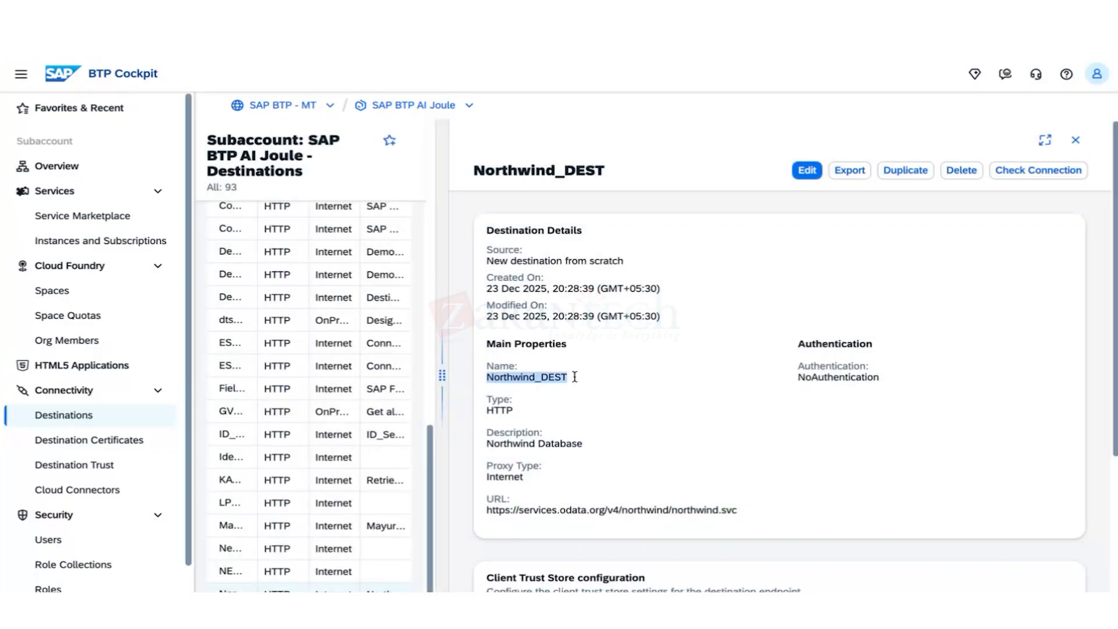
click(734, 510)
drag(735, 510, 488, 510)
click(688, 426)
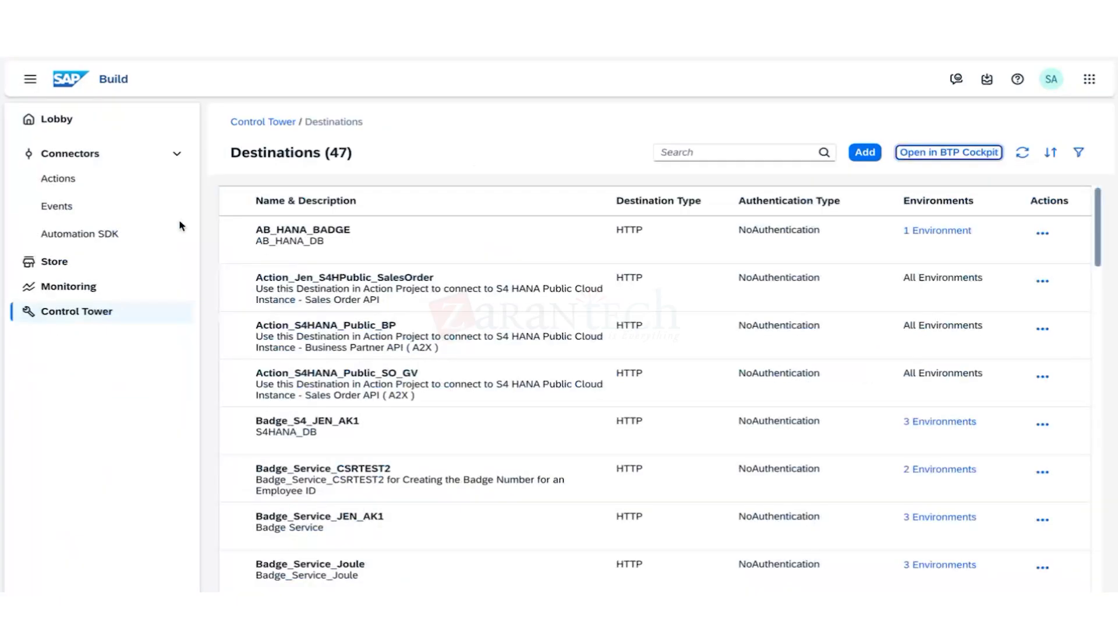
Start adding a destination from Control Tower Destinations and expand the Authentication Type filter.
click(95, 312)
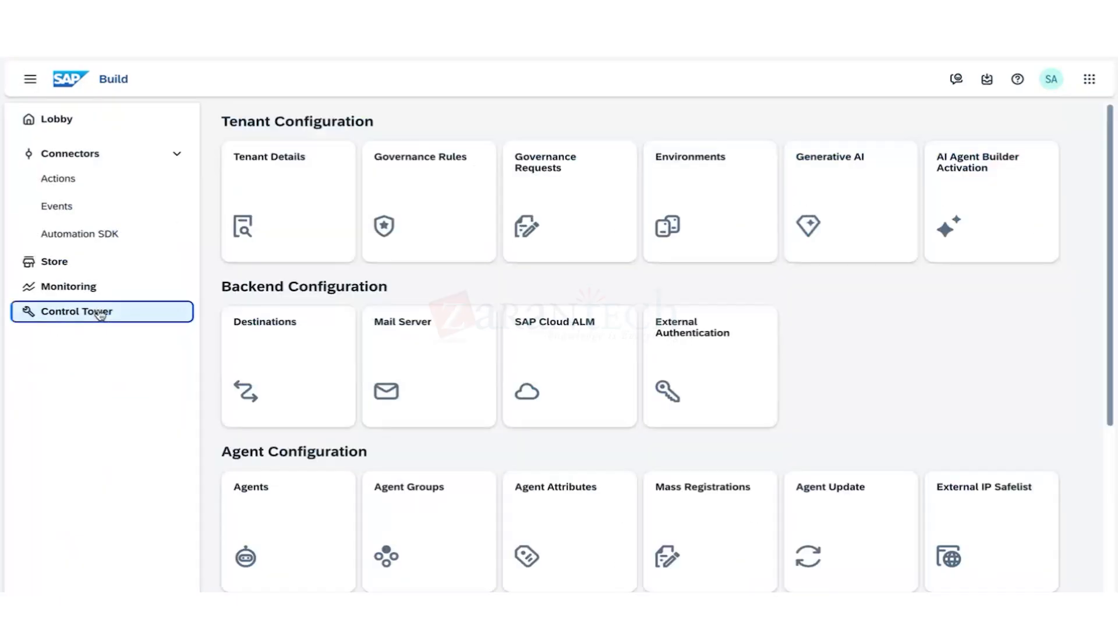
click(291, 388)
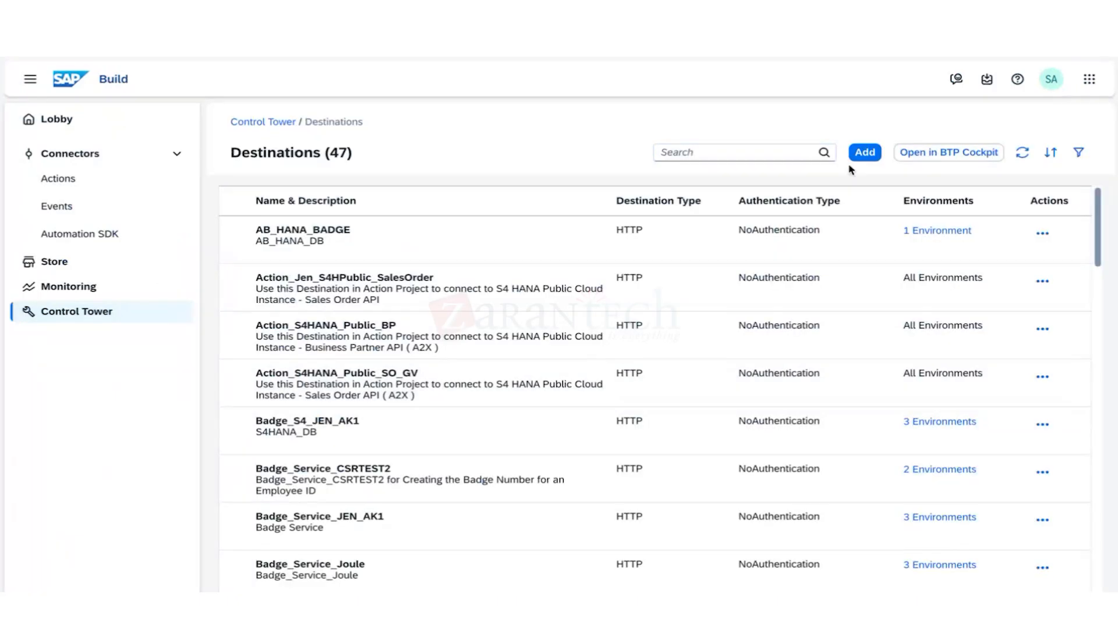
click(865, 153)
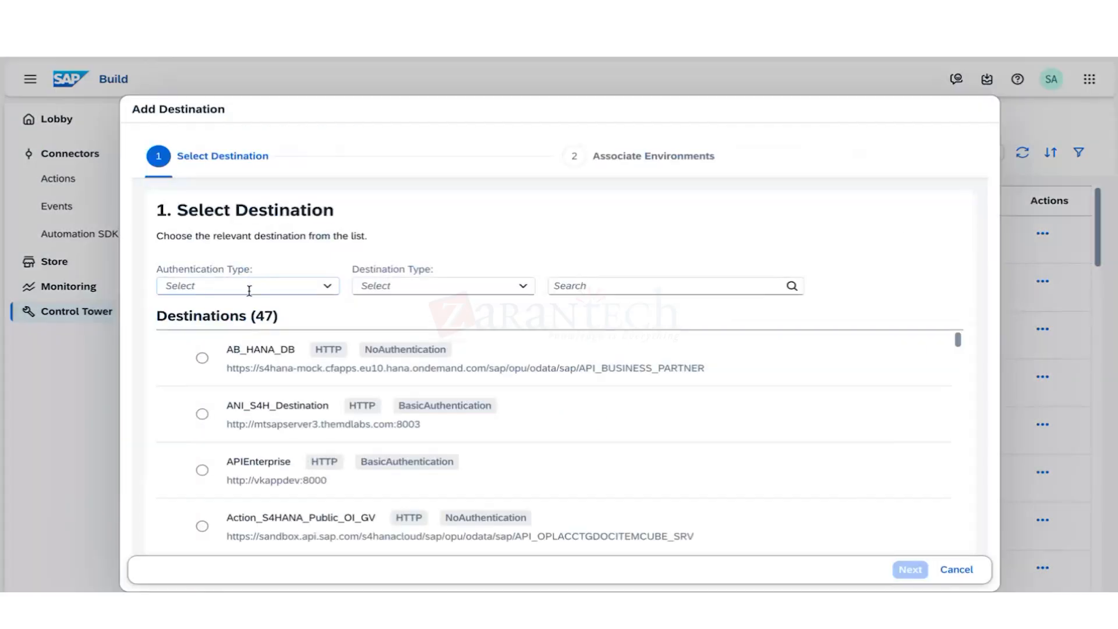
click(325, 287)
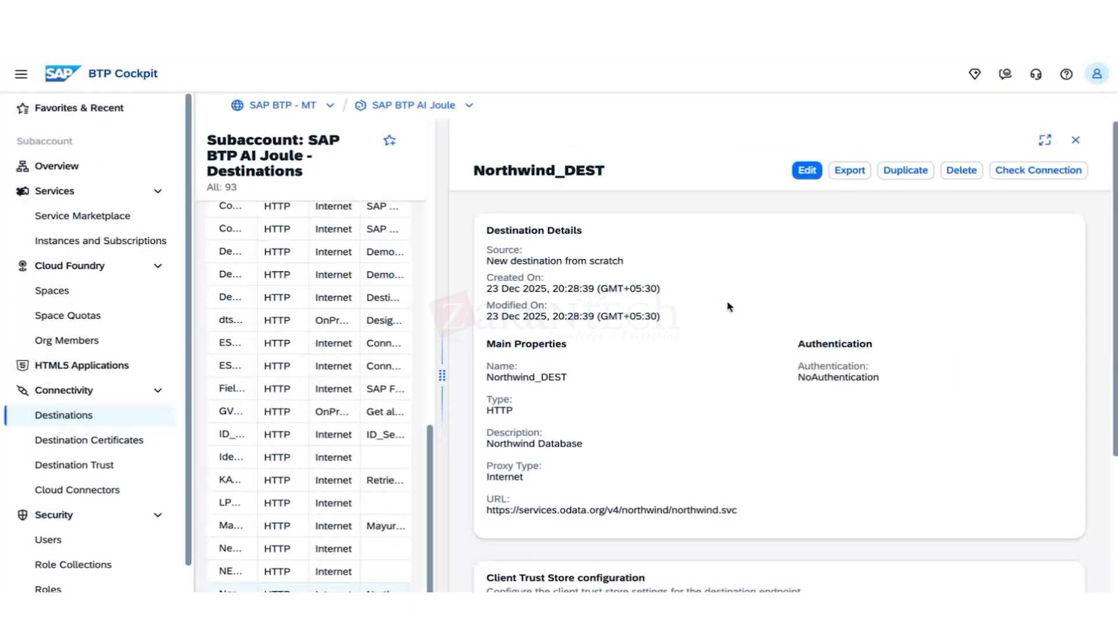
drag(737, 510, 566, 511)
click(488, 520)
triple_click(510, 509)
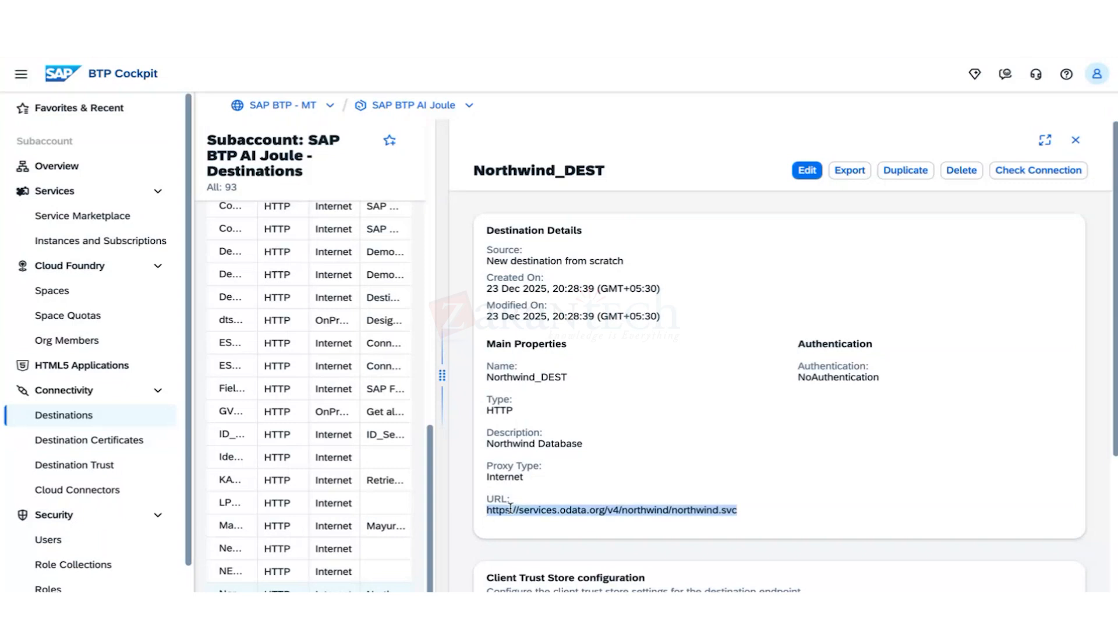
drag(435, 383, 877, 379)
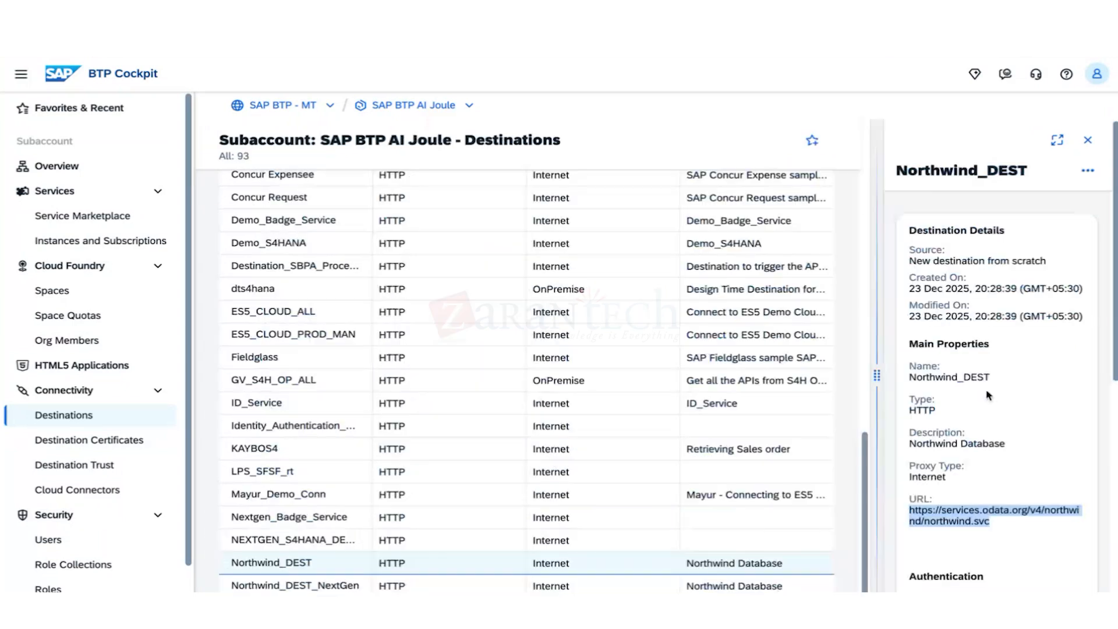
drag(988, 396, 592, 326)
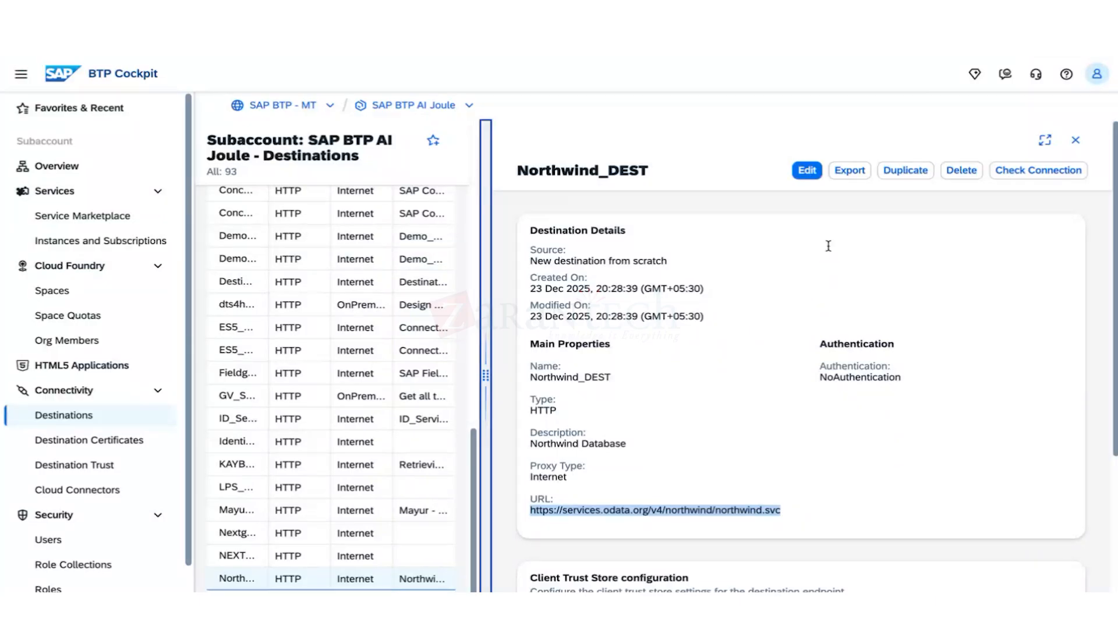
Duplicate Northwind_DEST as a new destination named kaybo2northwind.
click(905, 170)
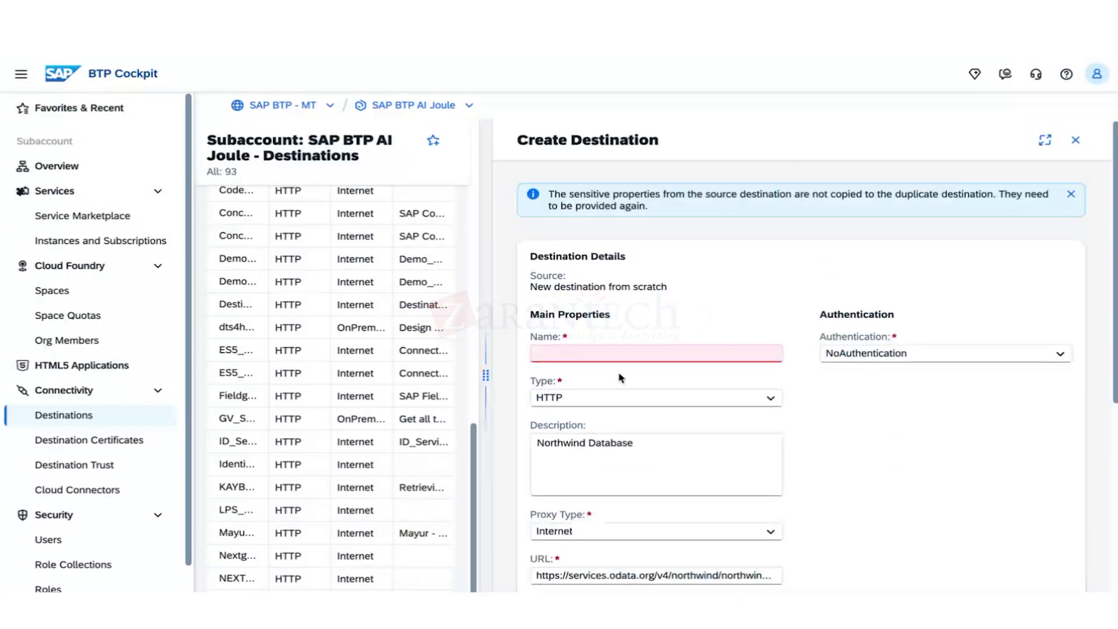
click(619, 351)
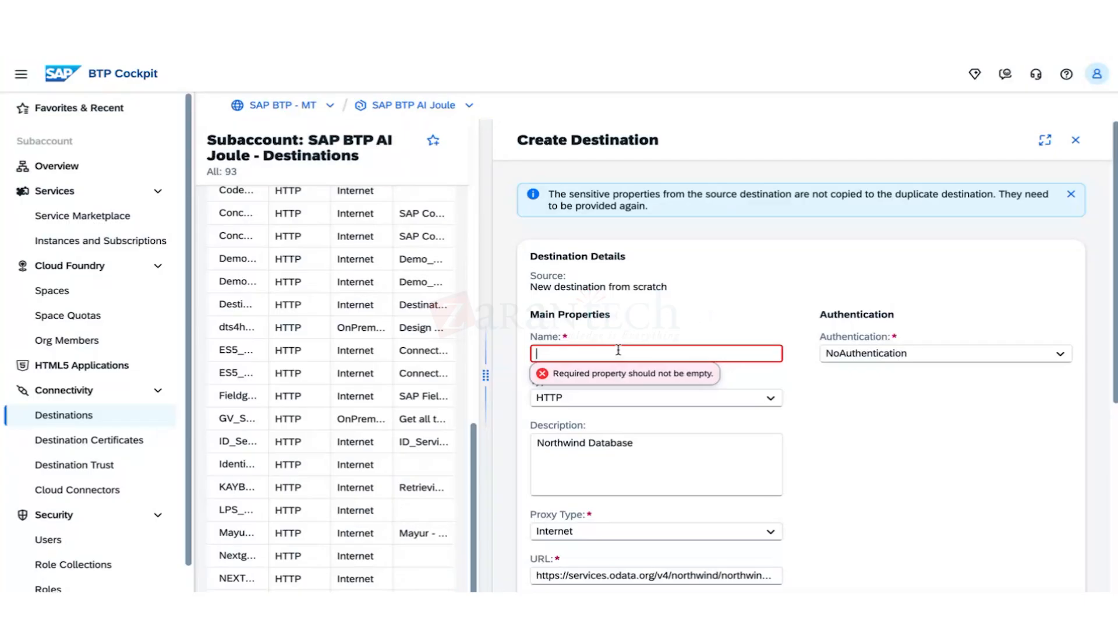
text(kaybo2northwind)
click(887, 403)
scroll(886, 403, down, 4)
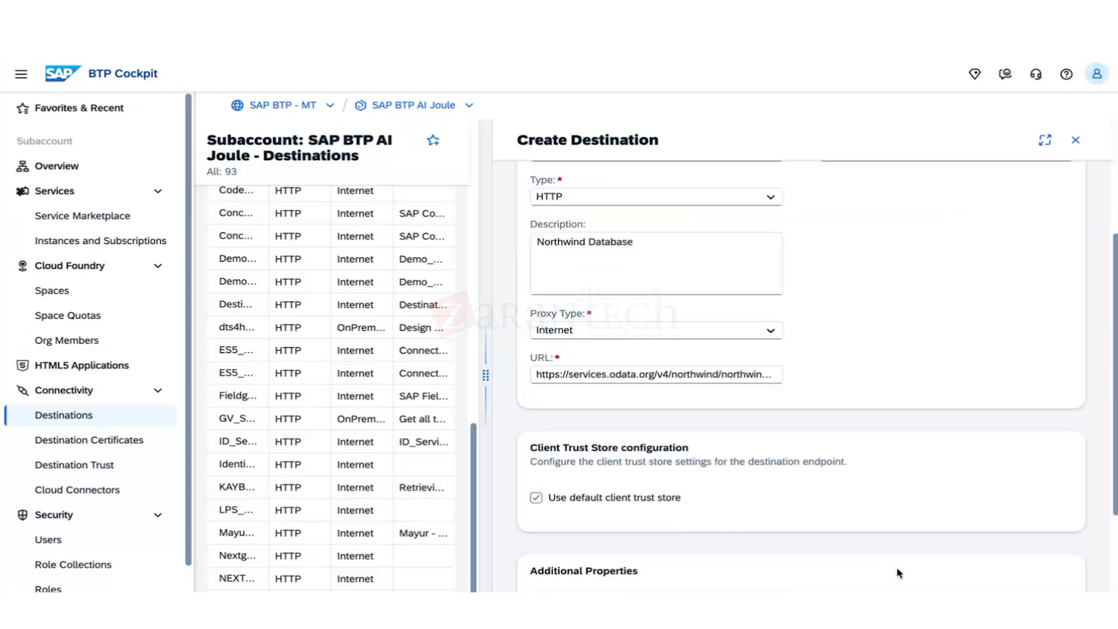
scroll(821, 524, down, 3)
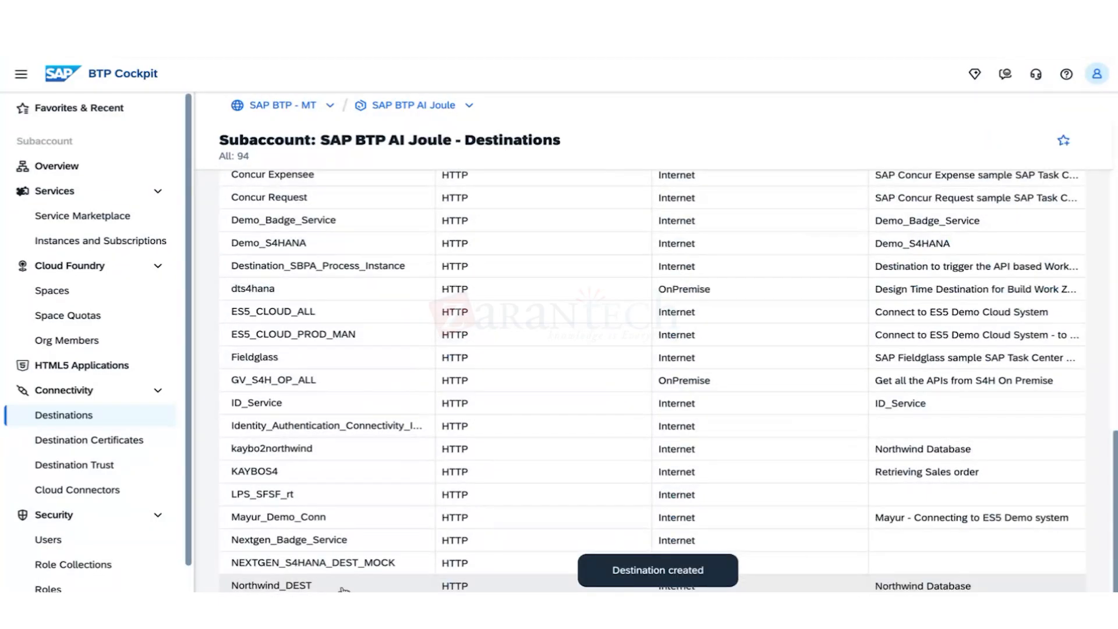
Confirm the kaybo2northwind destination's connection check succeeds.
click(337, 458)
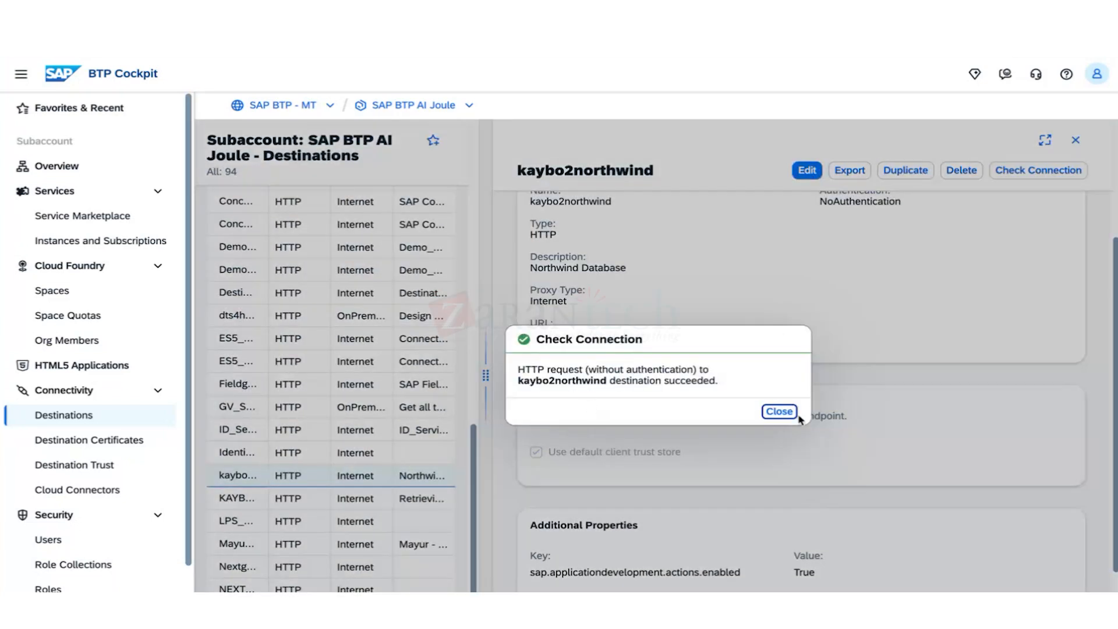
click(789, 409)
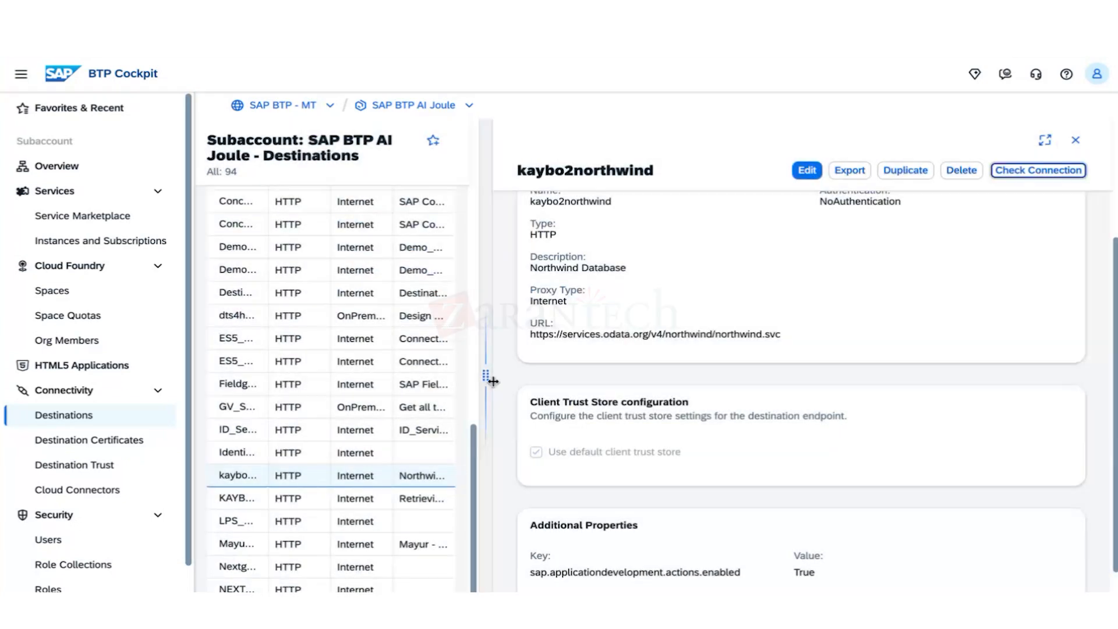
drag(486, 376, 711, 376)
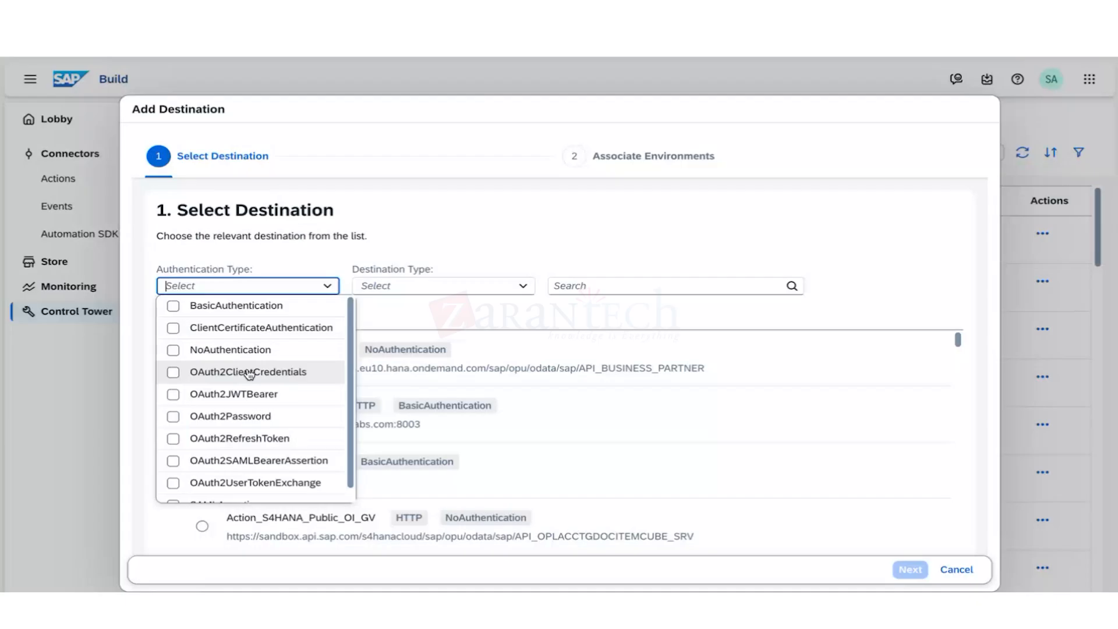
Restart Add Destination, search 'kaybo', select kaybo2northwind and proceed to environments.
click(457, 231)
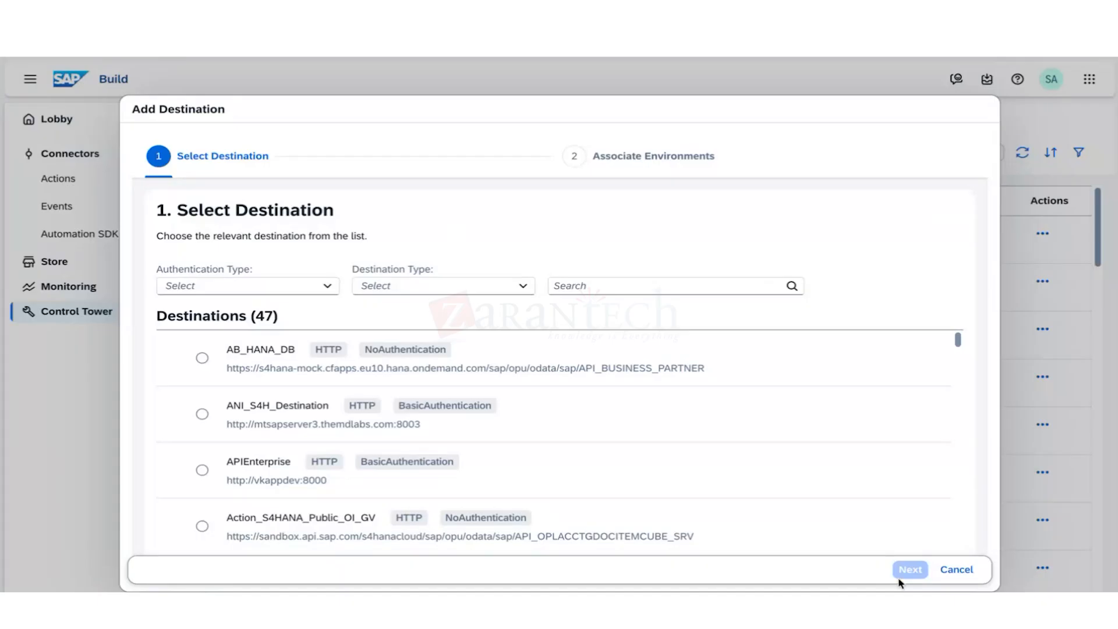
click(945, 570)
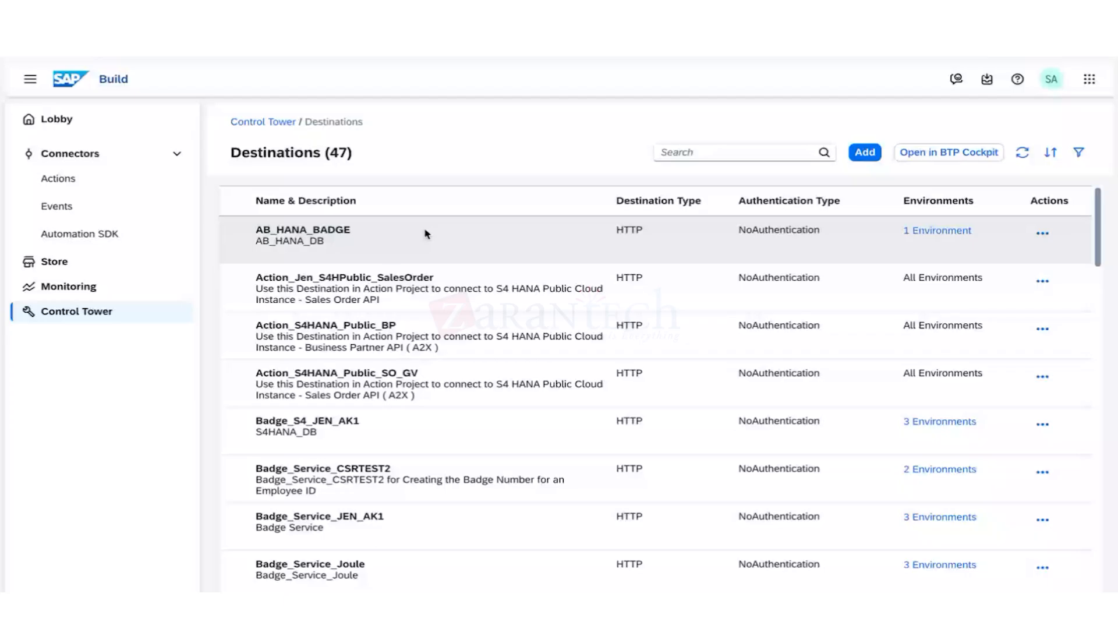
click(865, 152)
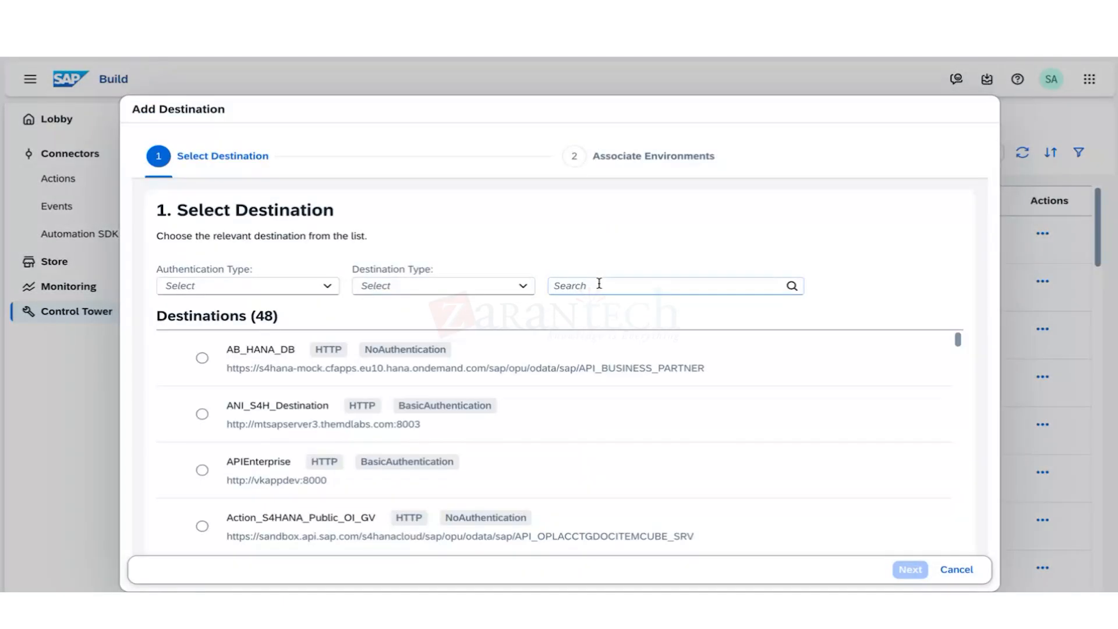
click(599, 284)
text(kaybo)
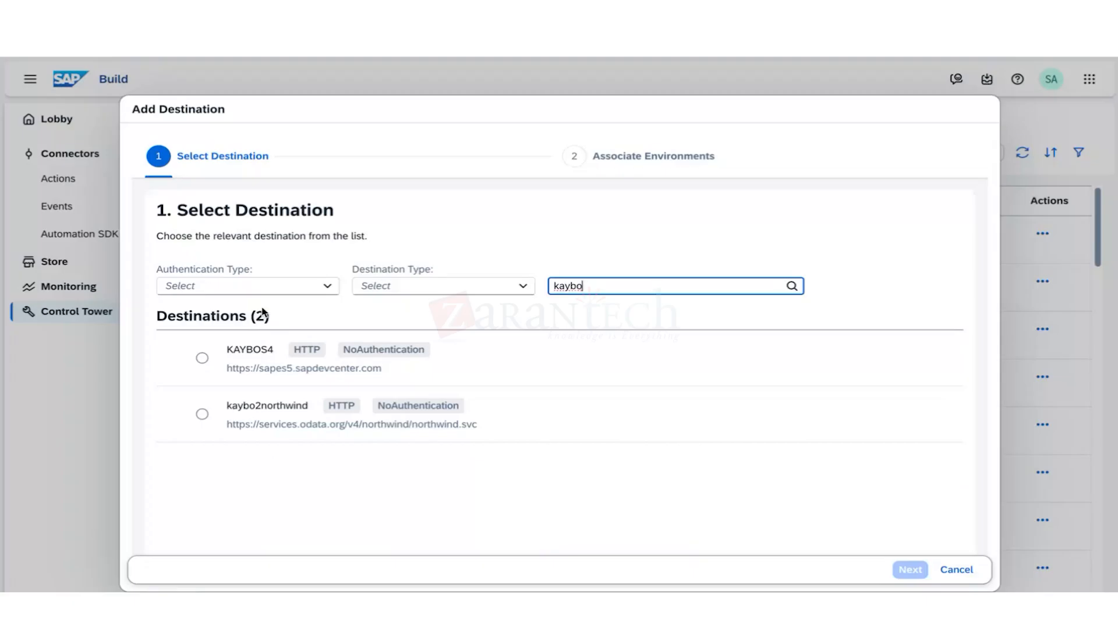
click(202, 414)
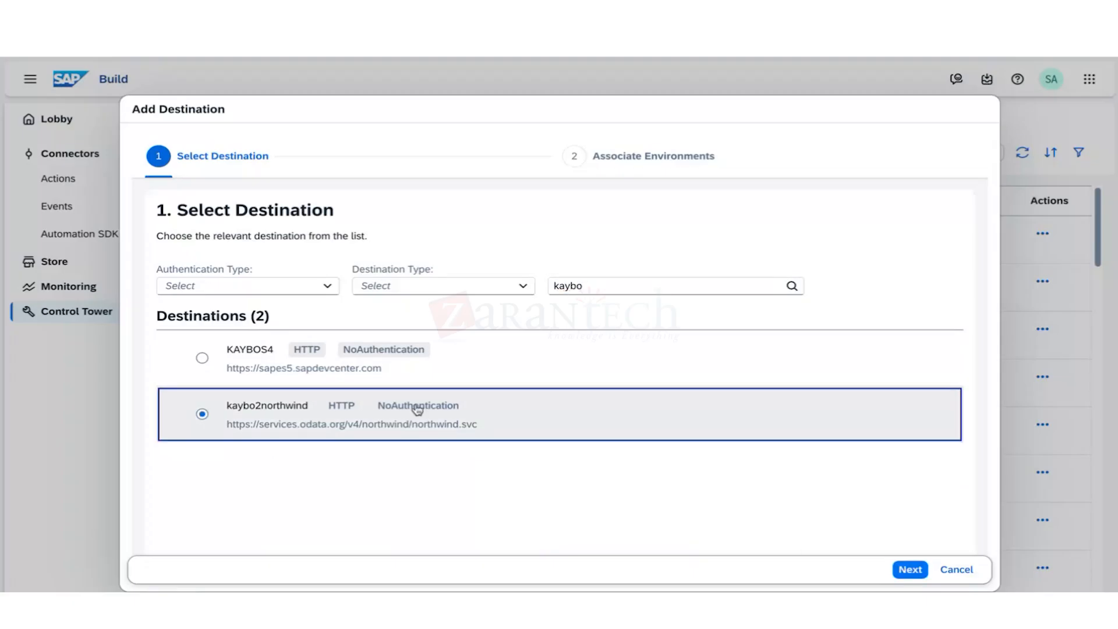
click(911, 568)
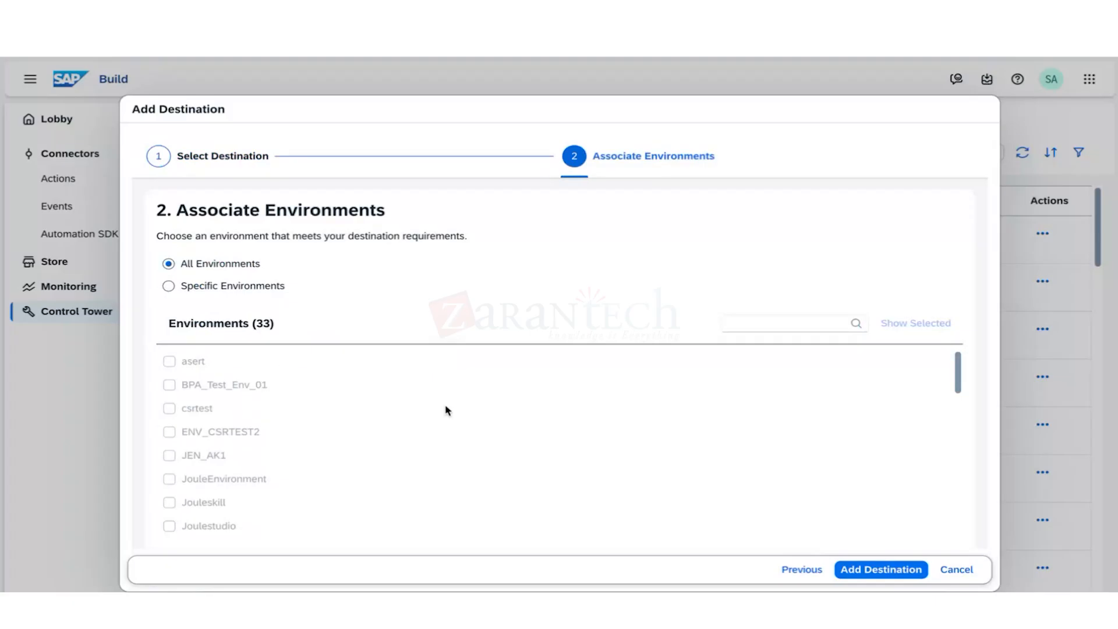
Limit kaybo2northwind to Specific Environments, ticking Shared and Public.
click(169, 286)
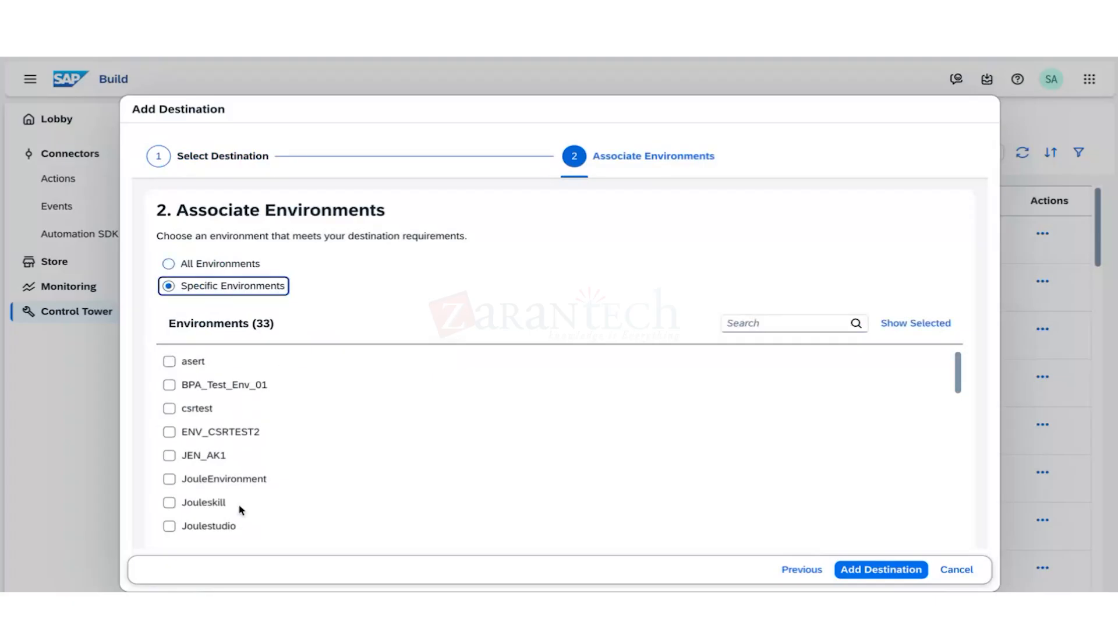
scroll(239, 509, down, 10)
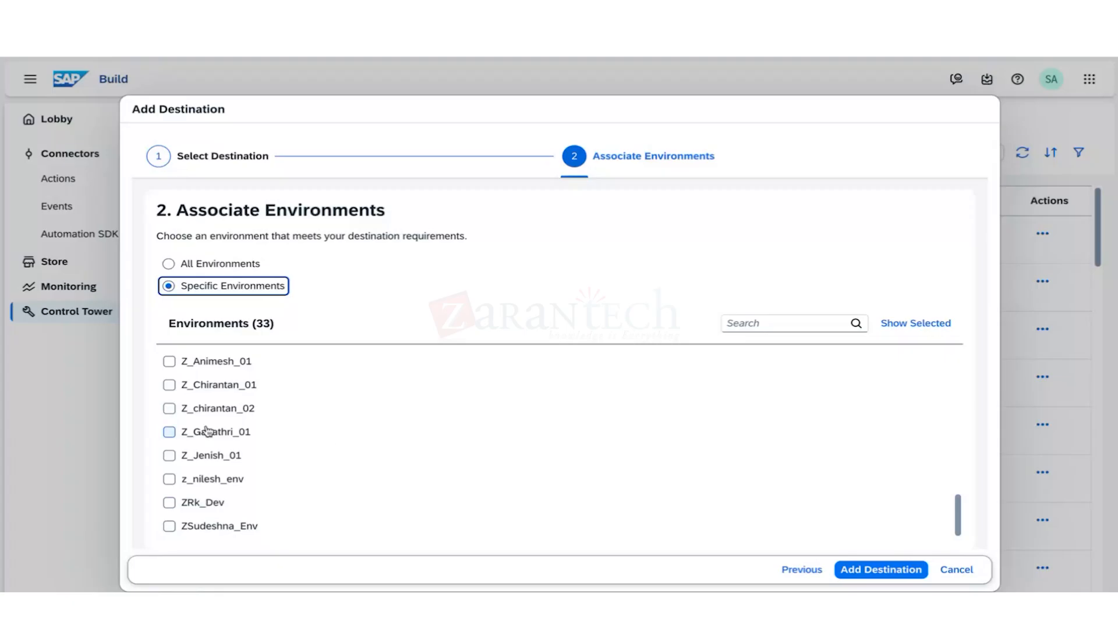
scroll(191, 454, up, 10)
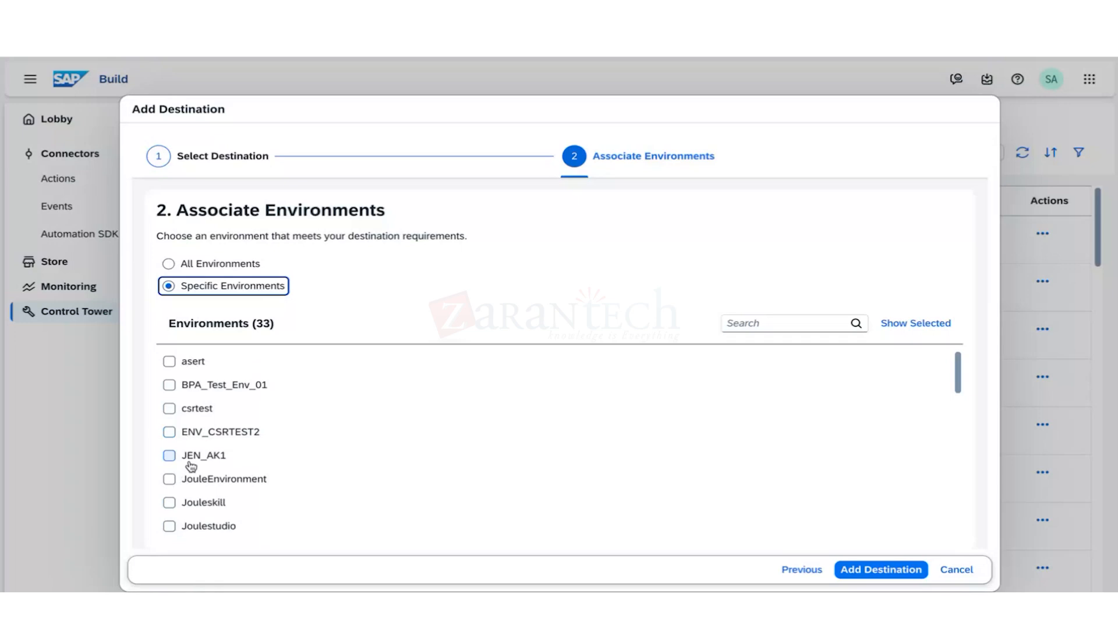
scroll(191, 466, down, 10)
click(169, 404)
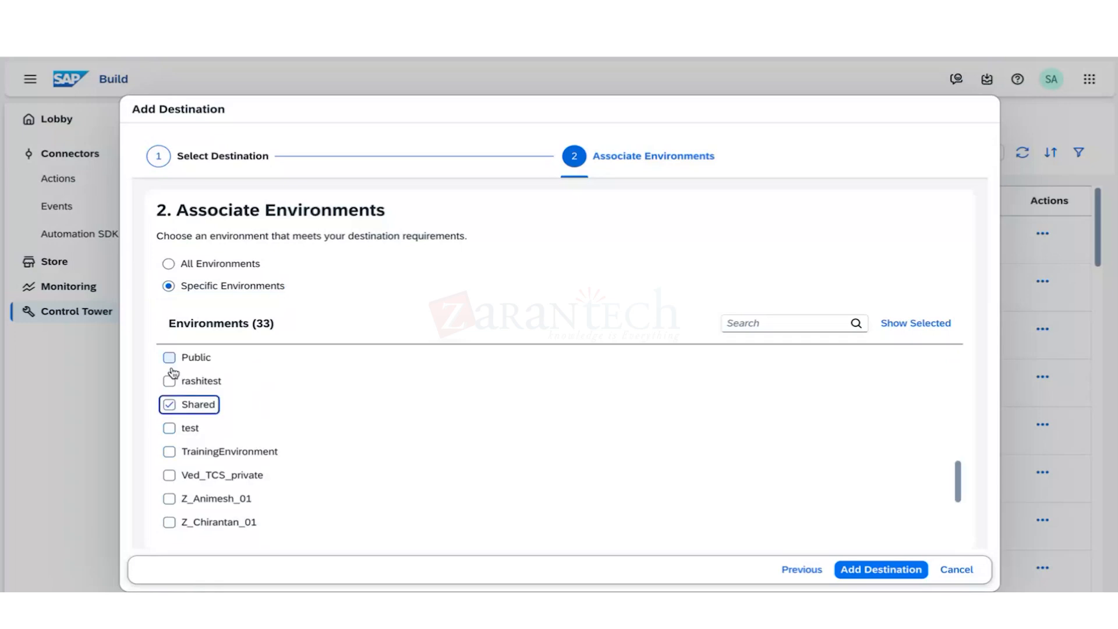
click(175, 358)
scroll(201, 472, up, 2)
scroll(227, 501, up, 4)
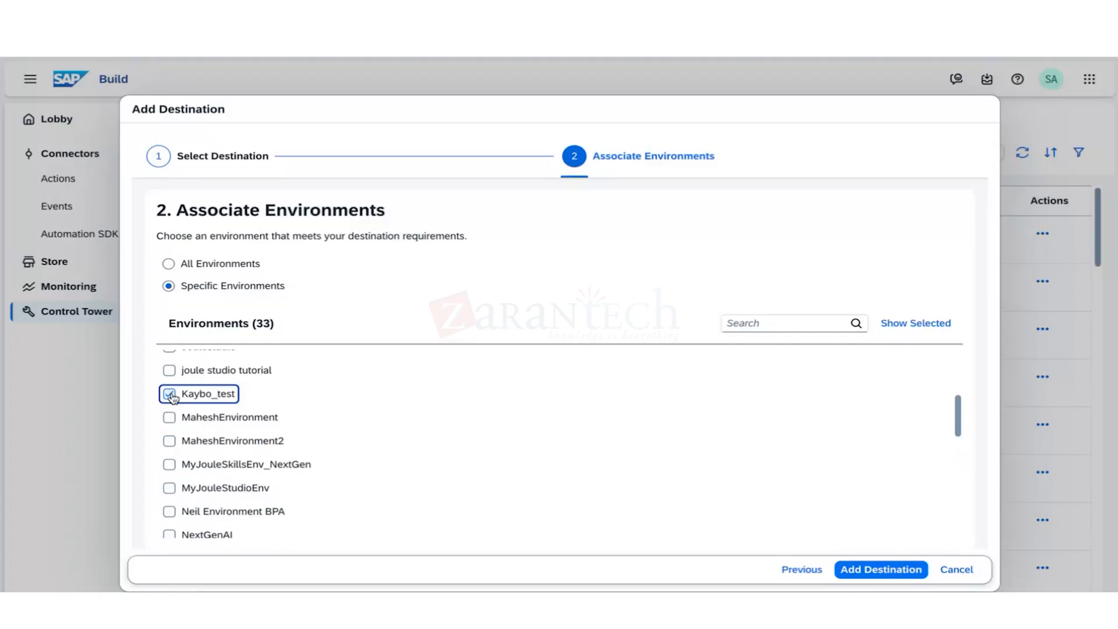
scroll(252, 477, up, 5)
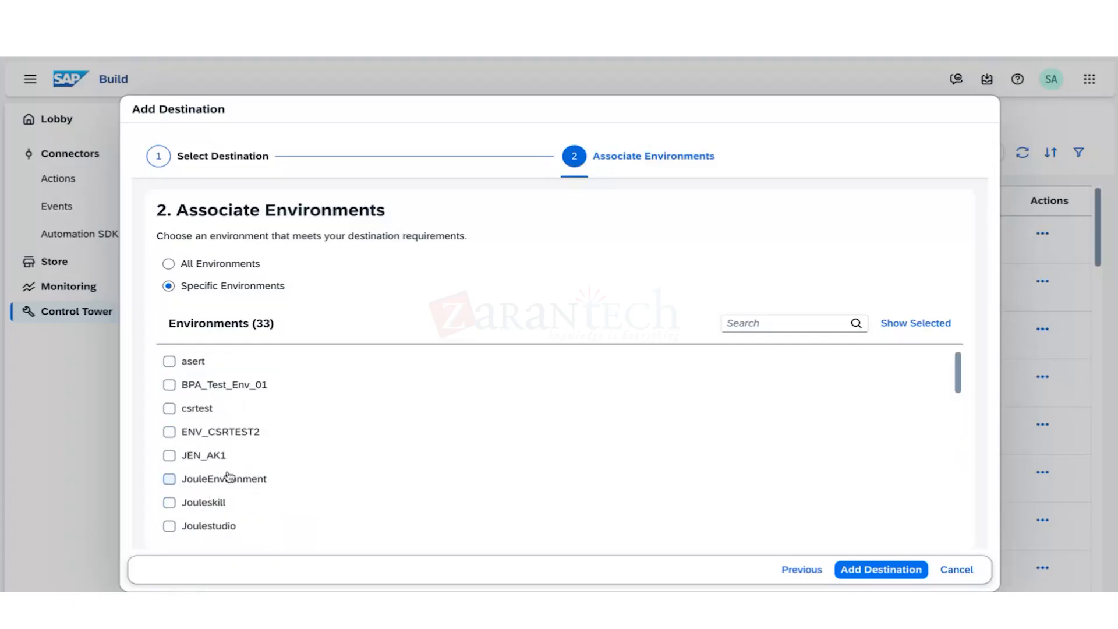
scroll(233, 490, down, 6)
scroll(233, 489, down, 2)
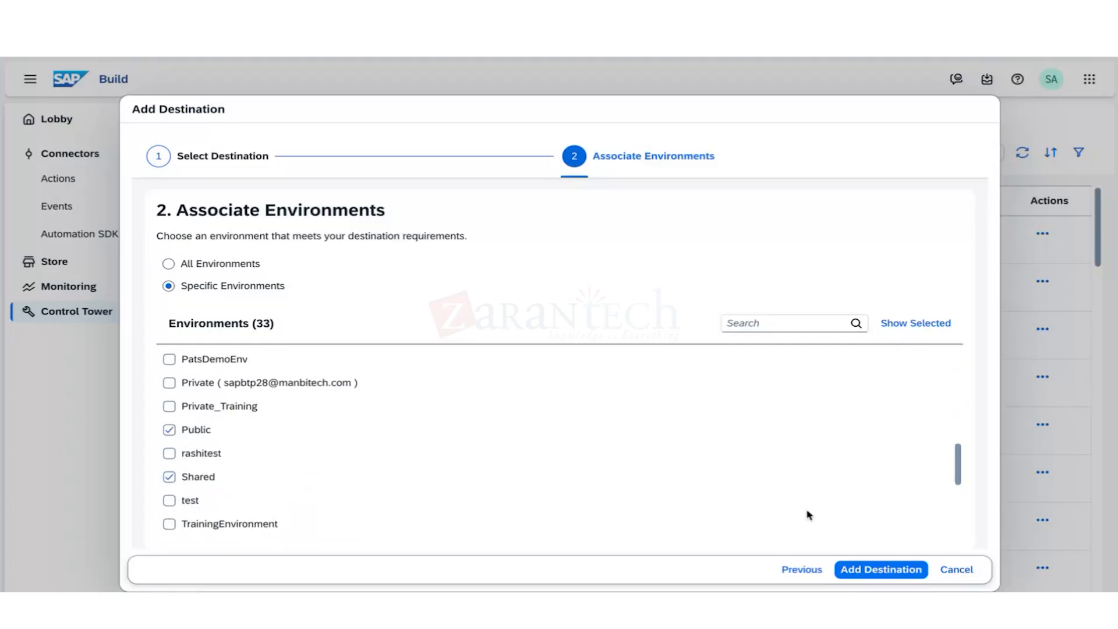
Complete the wizard to add kaybo2northwind, then collapse the sidebar's connectors group.
click(862, 568)
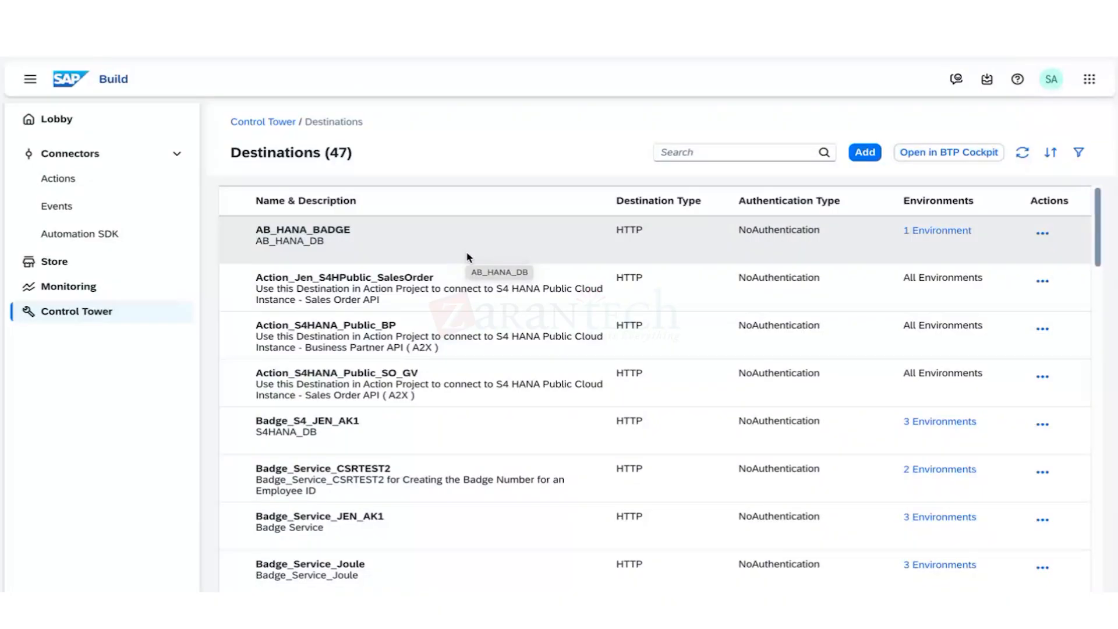
click(82, 153)
Visit All Actions, scroll Control Tower's 33 environments, check Monitoring, and return to Control Tower.
click(82, 153)
click(62, 178)
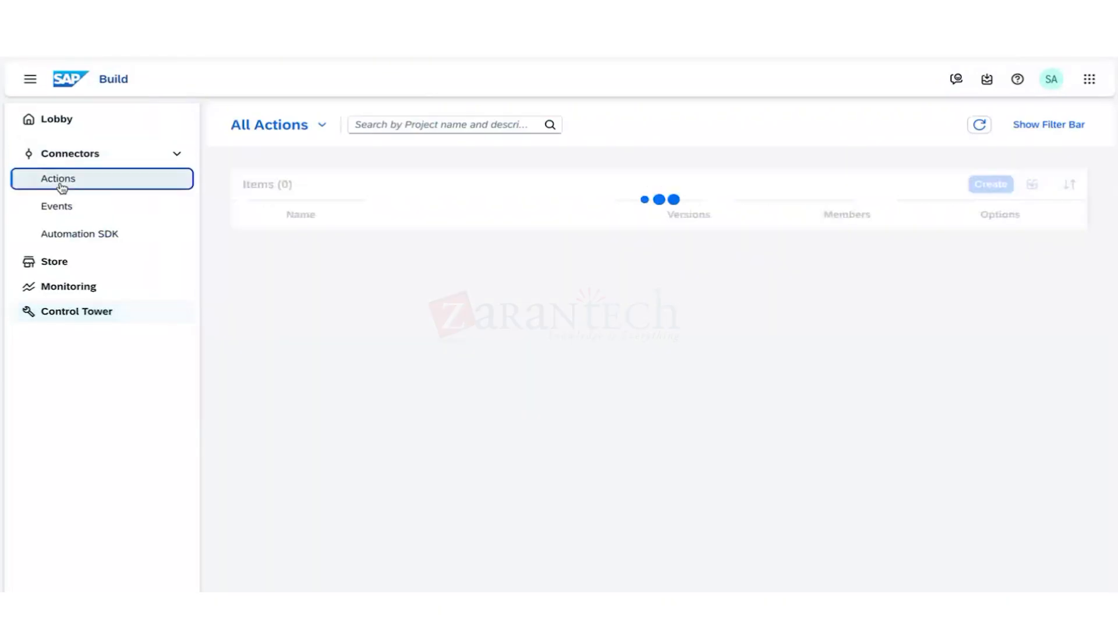
click(71, 311)
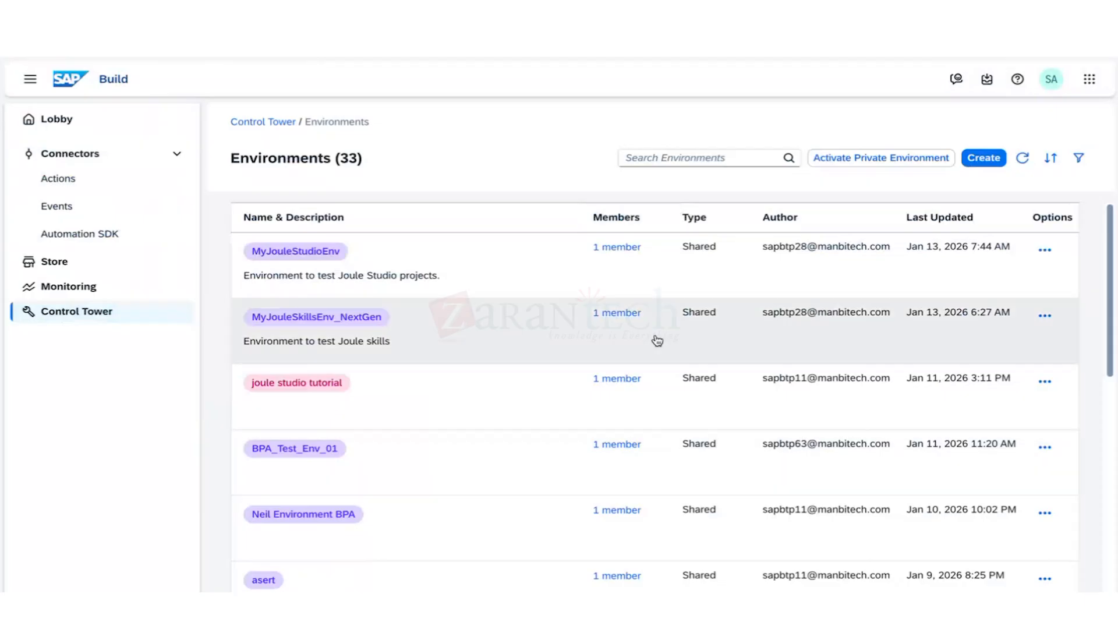
scroll(488, 458, down, 10)
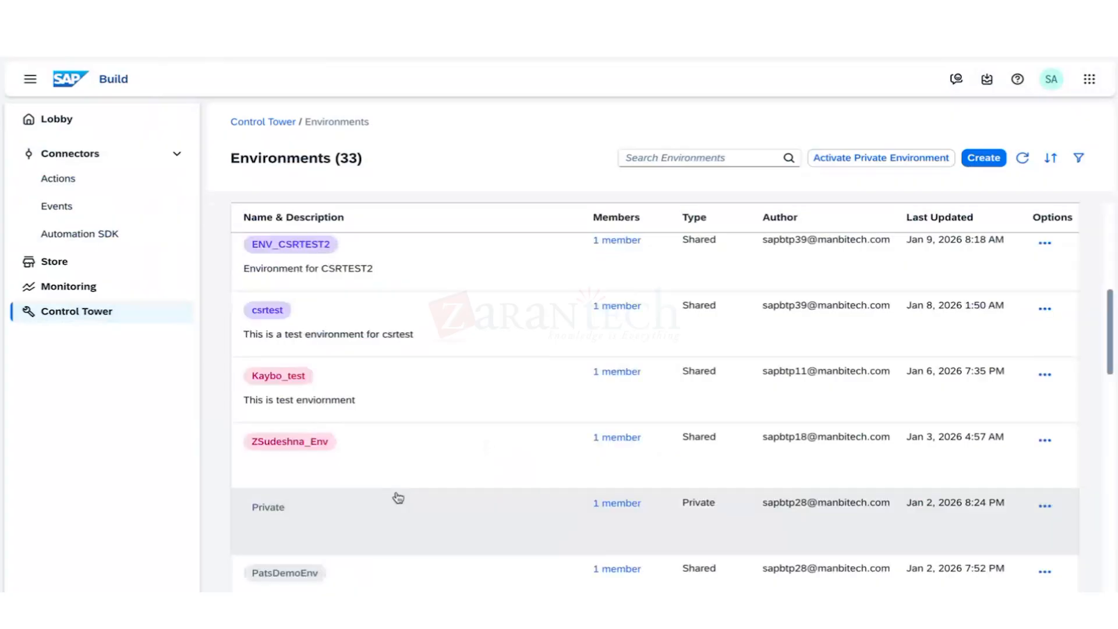
scroll(398, 497, up, 2)
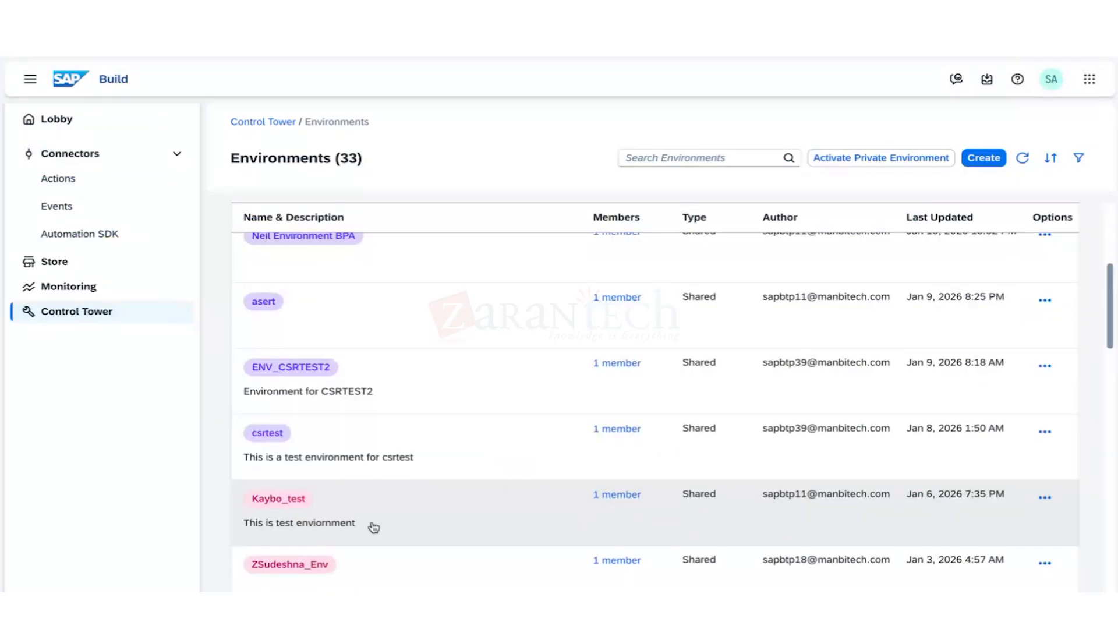
click(87, 286)
click(101, 312)
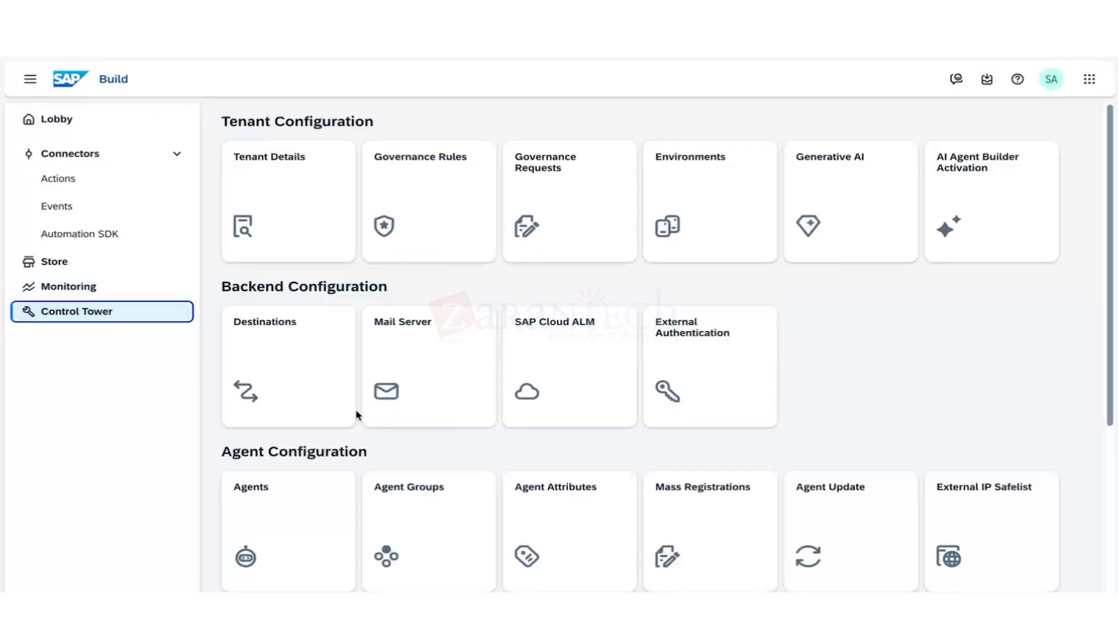
scroll(355, 419, down, 5)
scroll(354, 422, up, 5)
Verify Control Tower's Destinations list now shows 48 entries, then go back to the Lobby.
click(95, 288)
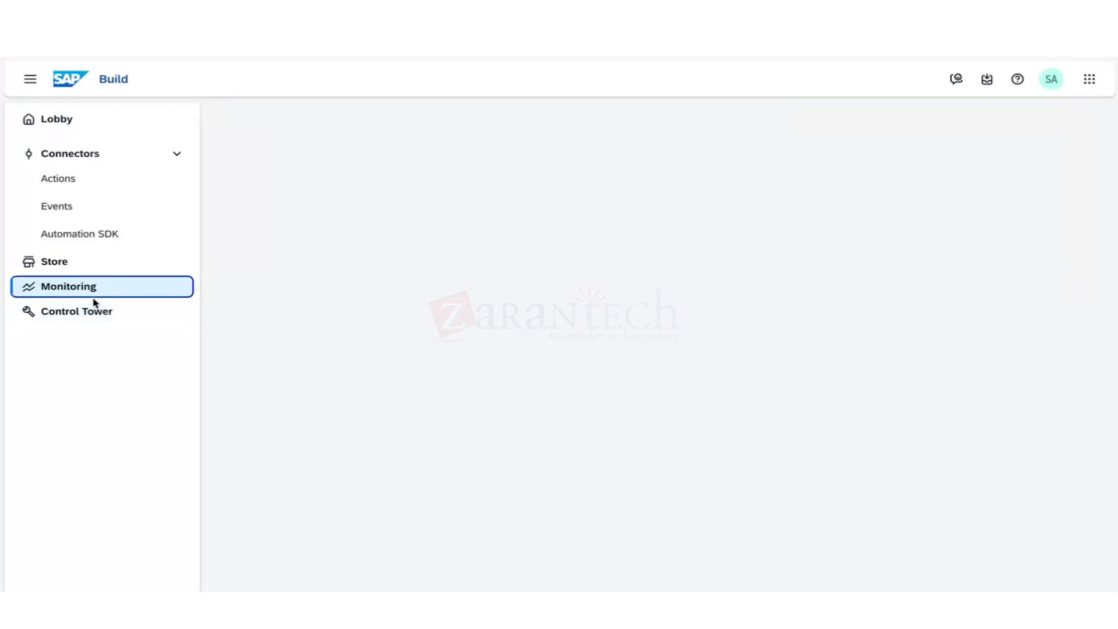
click(96, 310)
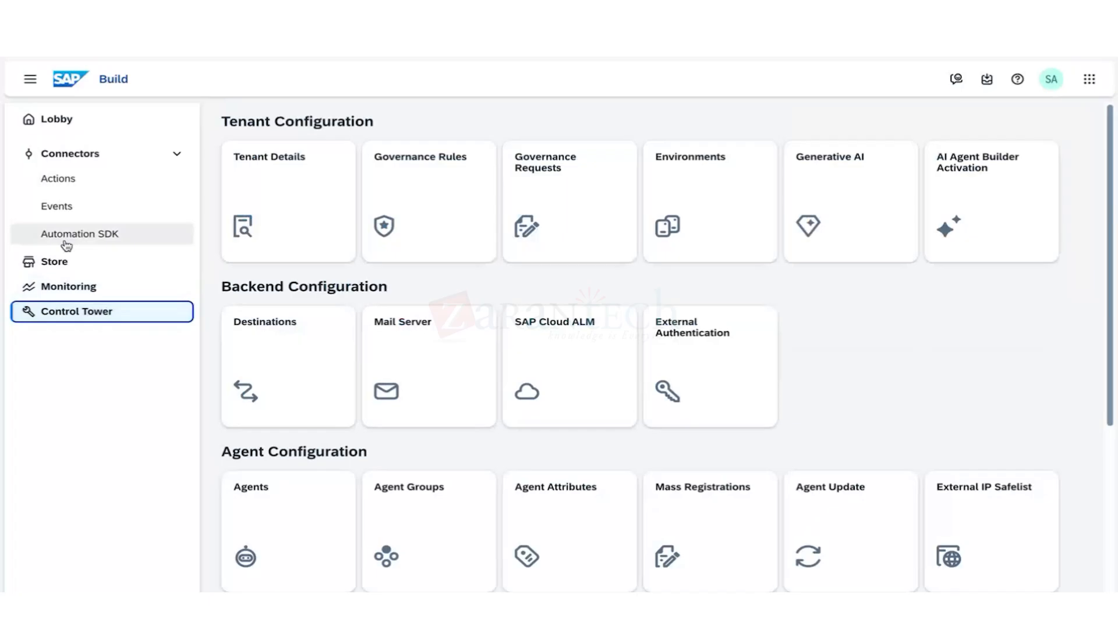
click(287, 347)
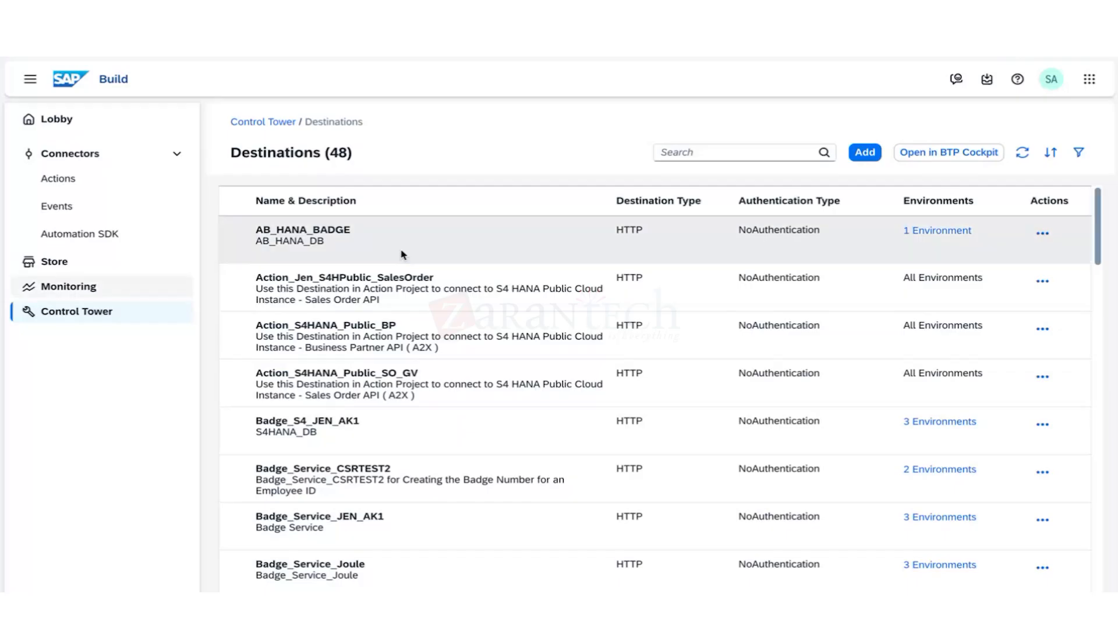
click(71, 289)
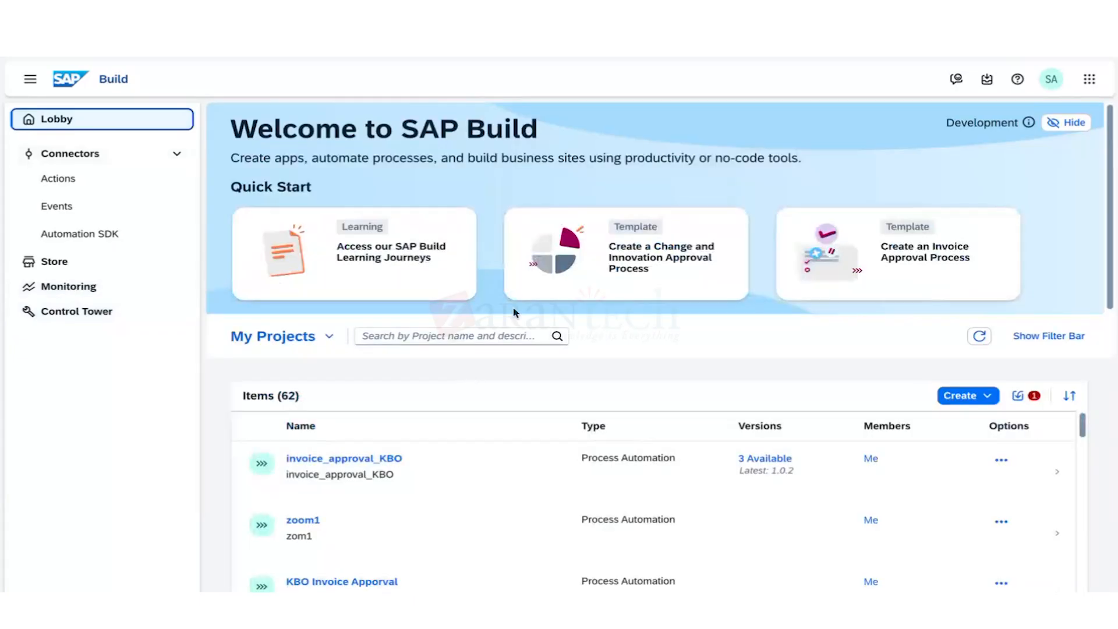
Start a new Application project of the Frontend category with the Web Application type.
click(964, 396)
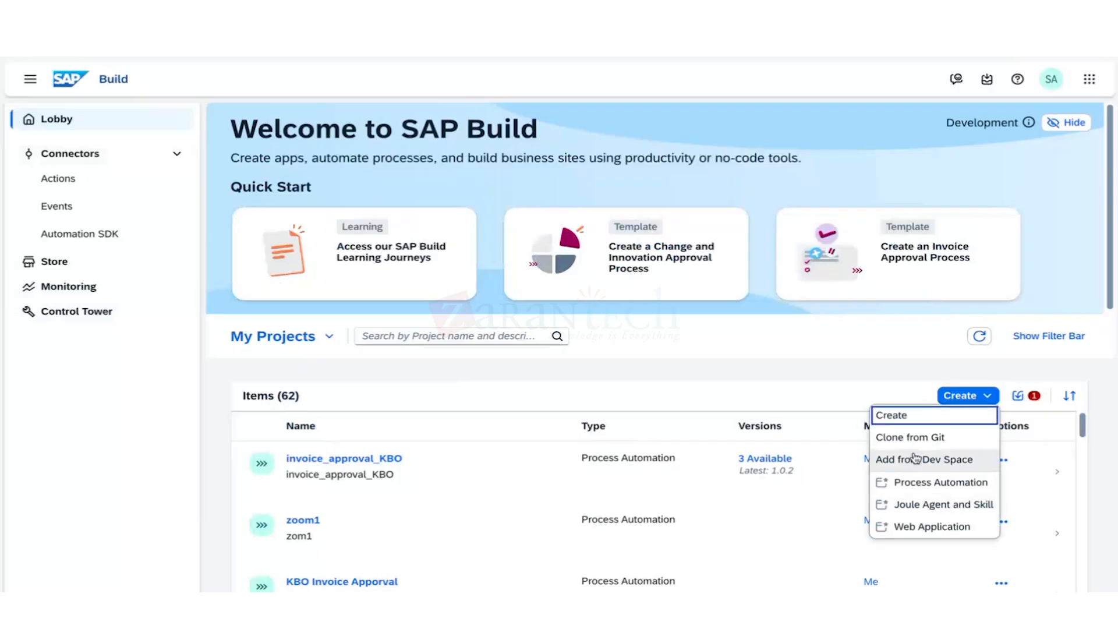
click(922, 418)
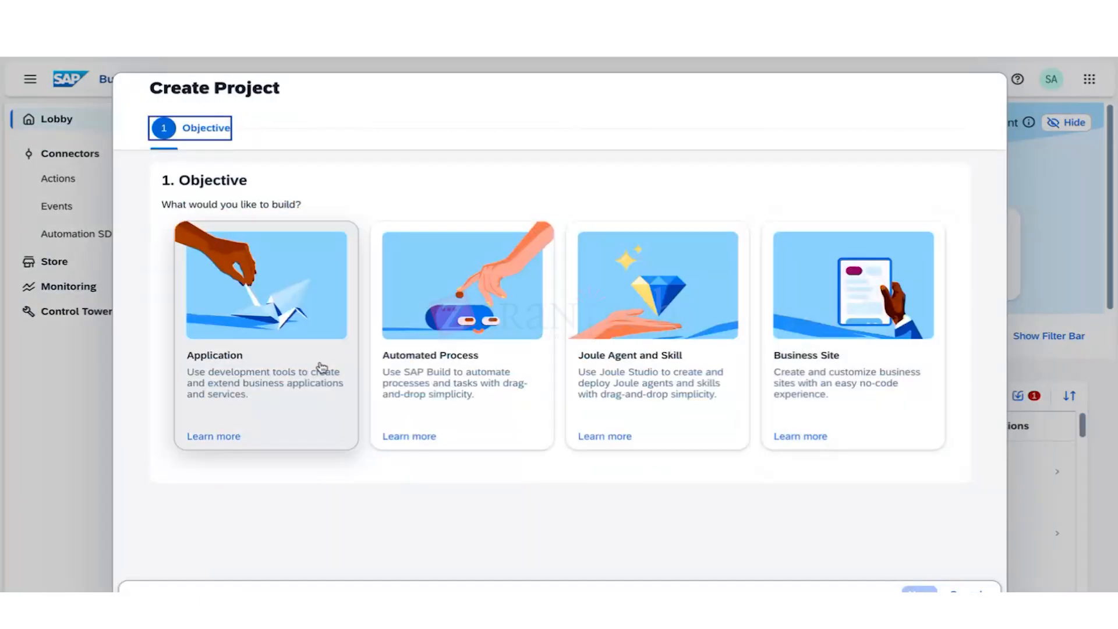
click(414, 364)
click(462, 369)
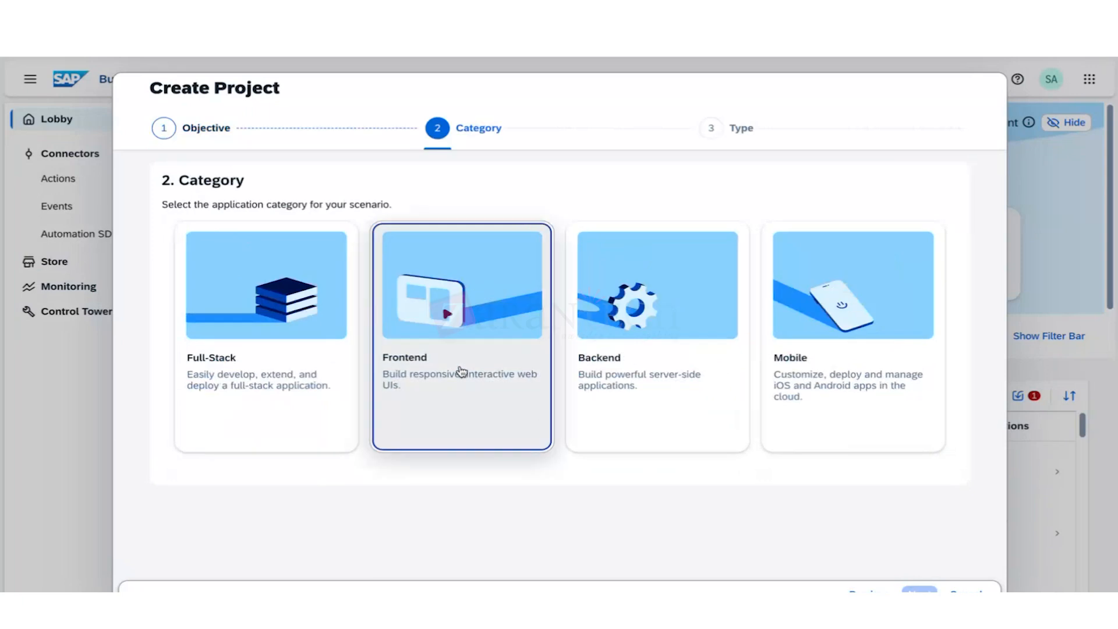
click(914, 591)
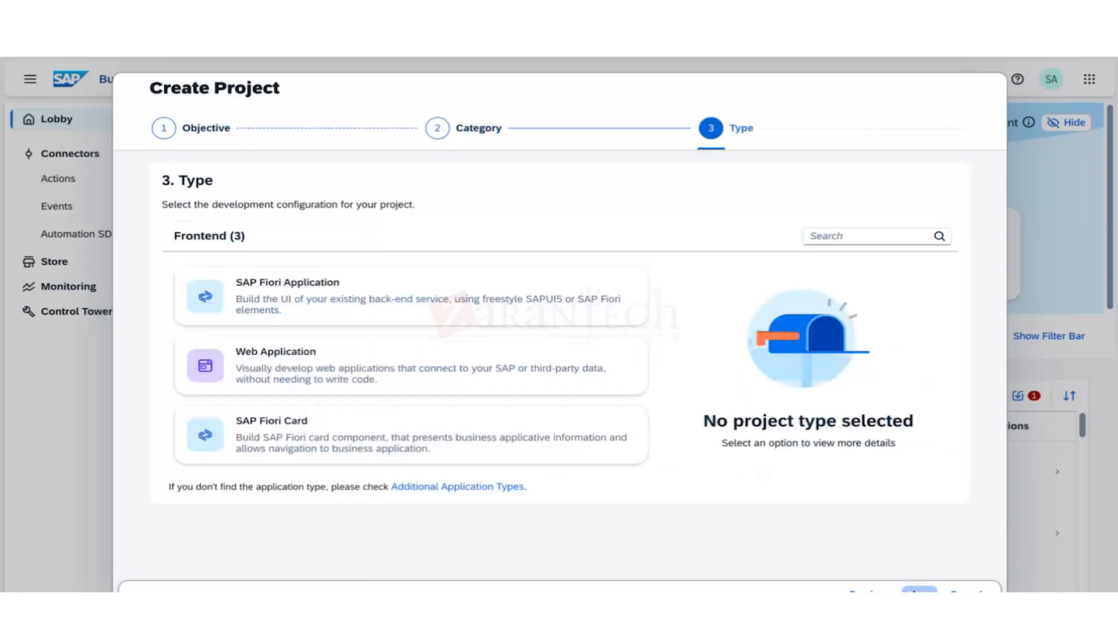
click(449, 357)
click(919, 592)
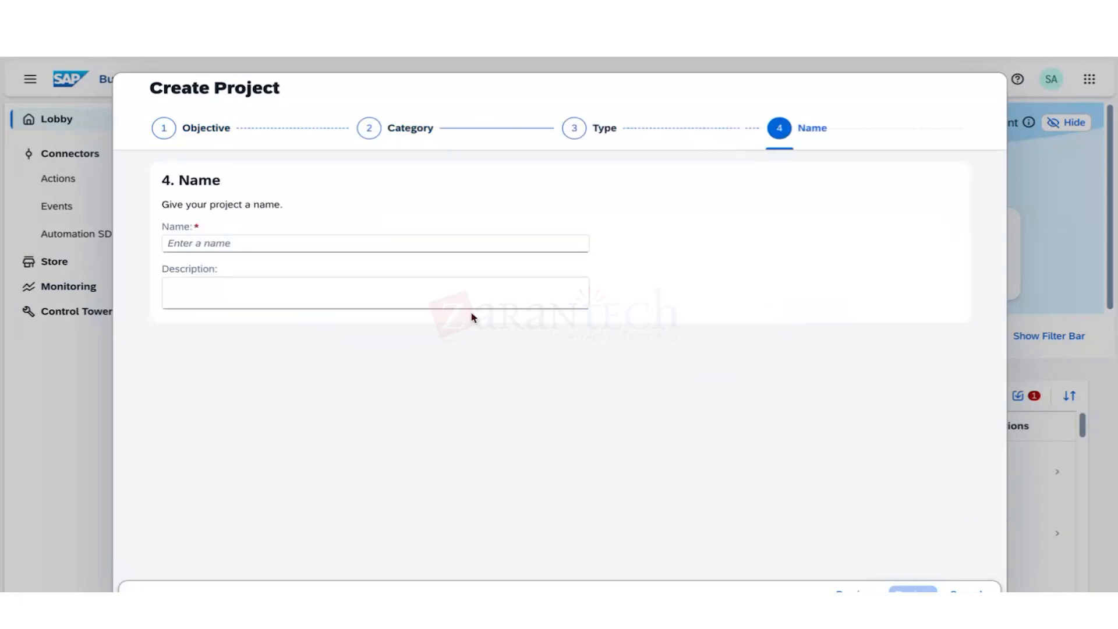
Name the project test12345 with description 'test' and create it.
click(426, 248)
text(test)
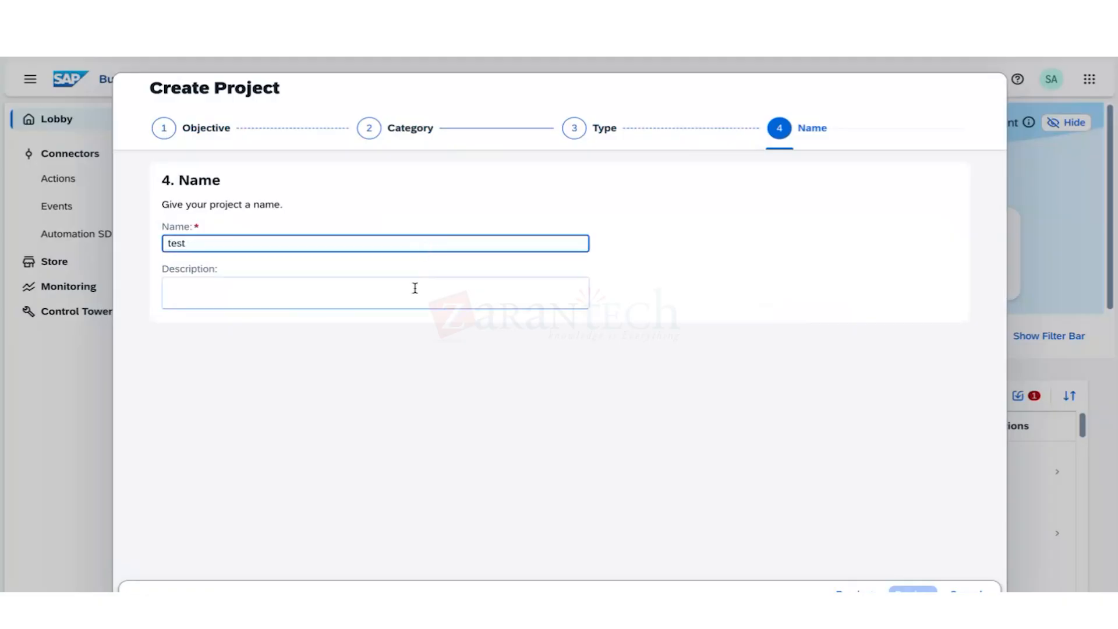
click(414, 288)
text(test)
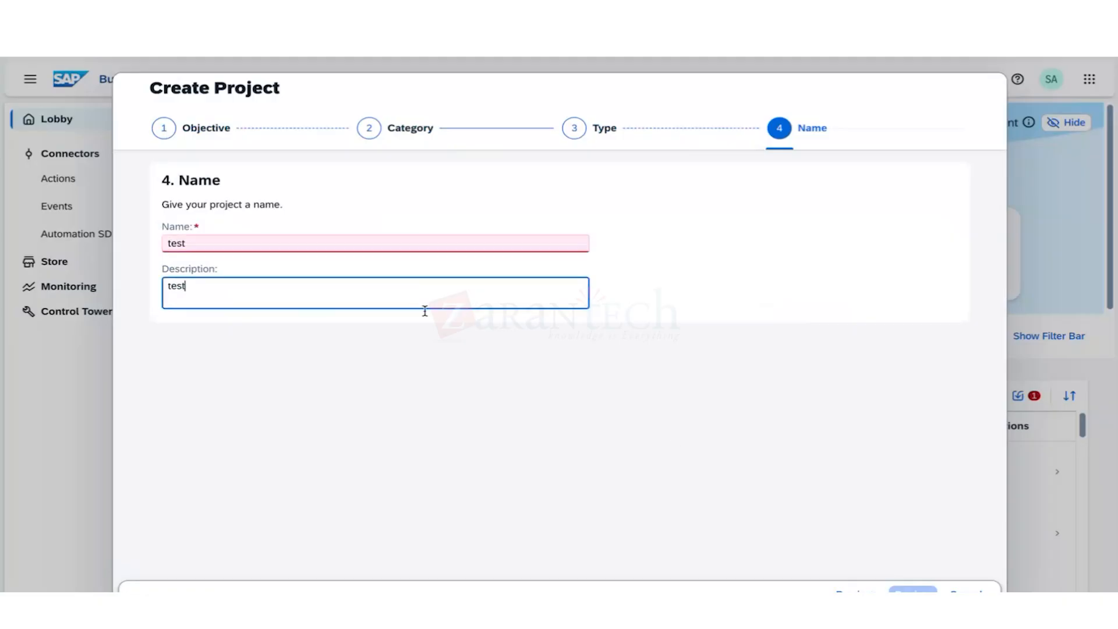
click(676, 447)
click(198, 244)
text(123)
click(728, 452)
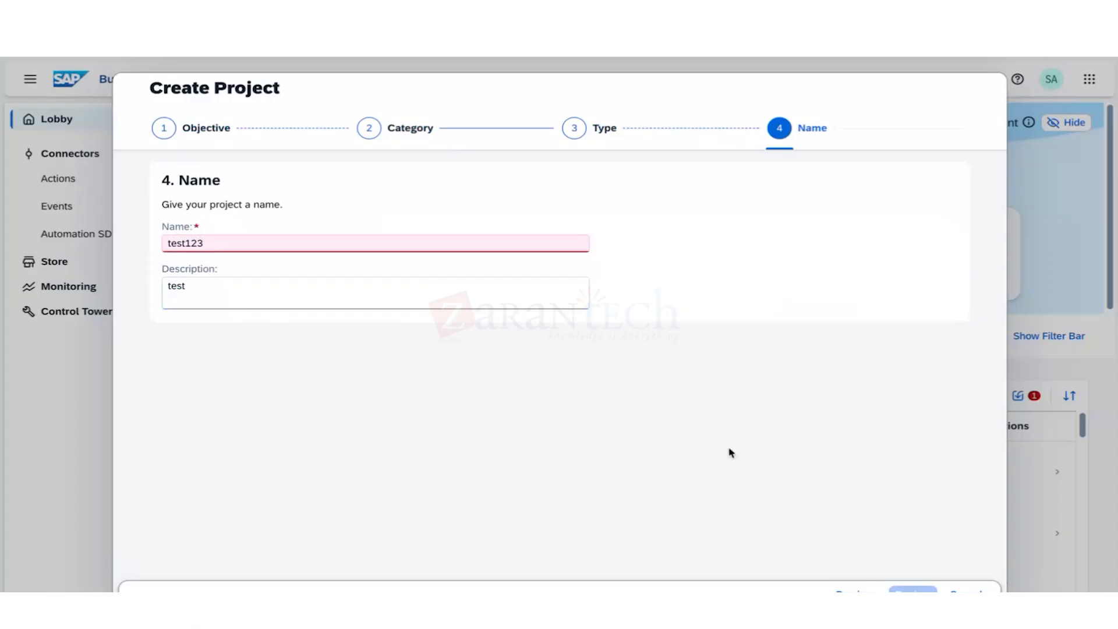
click(272, 242)
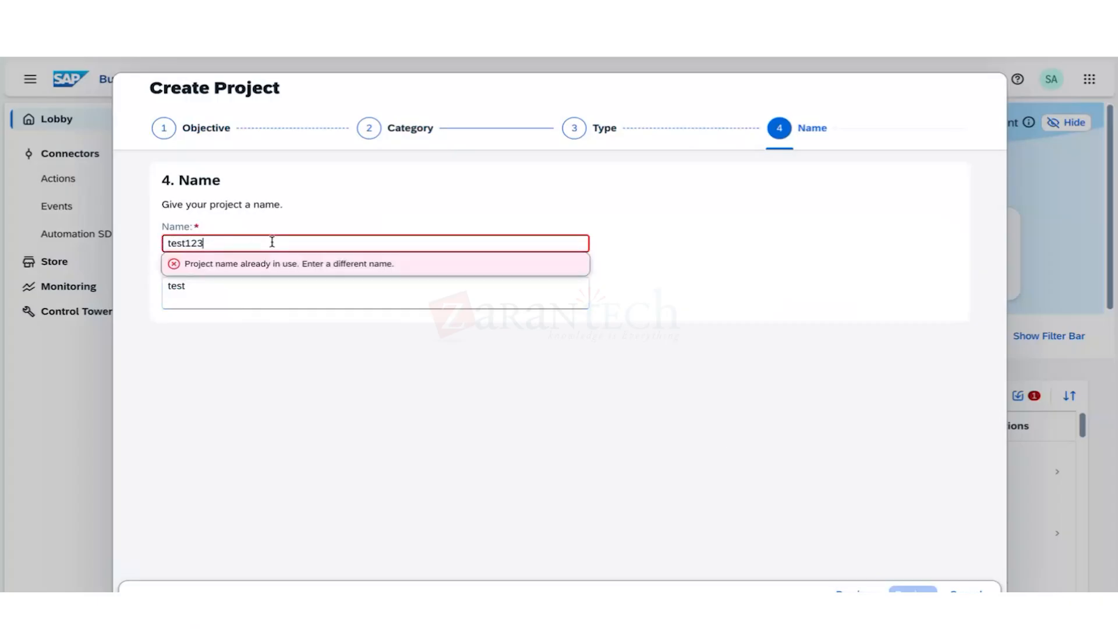
text(45)
click(816, 524)
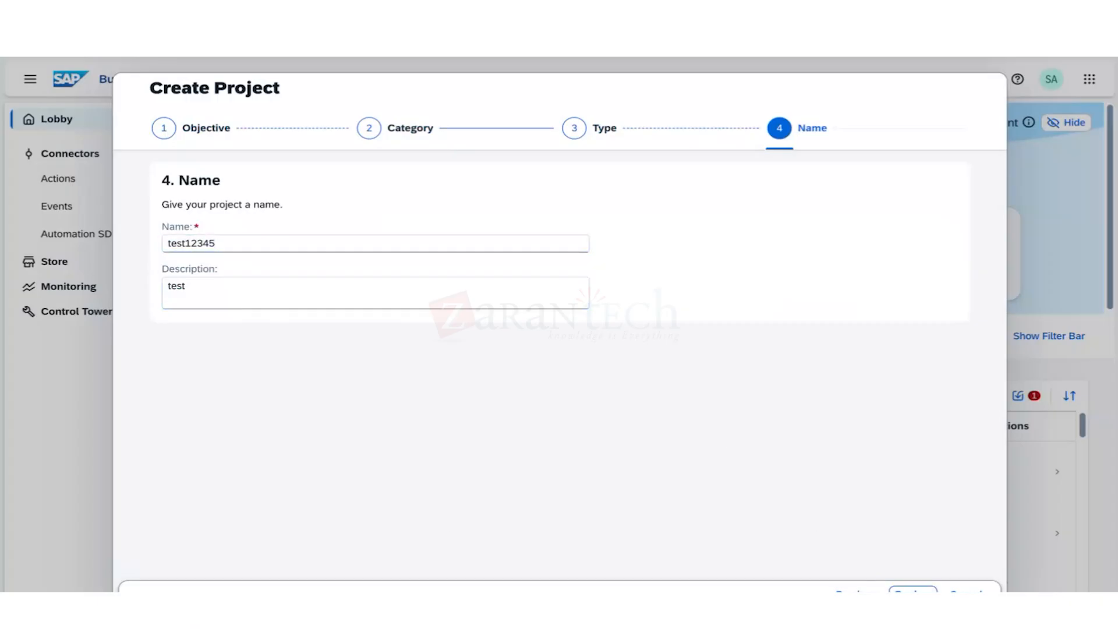
click(913, 589)
click(914, 590)
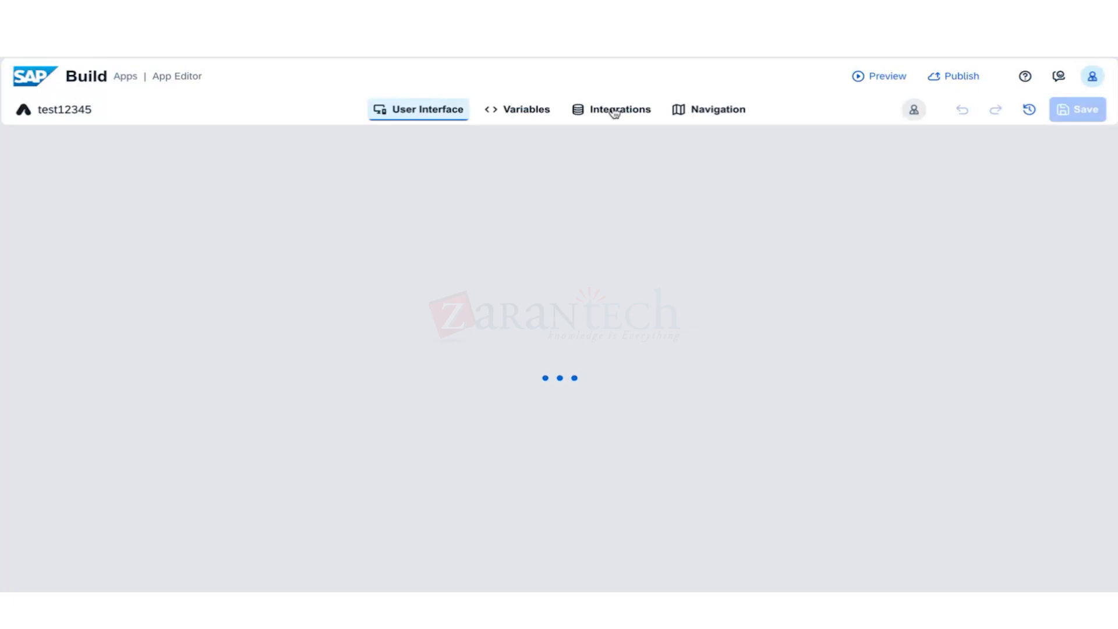
click(616, 112)
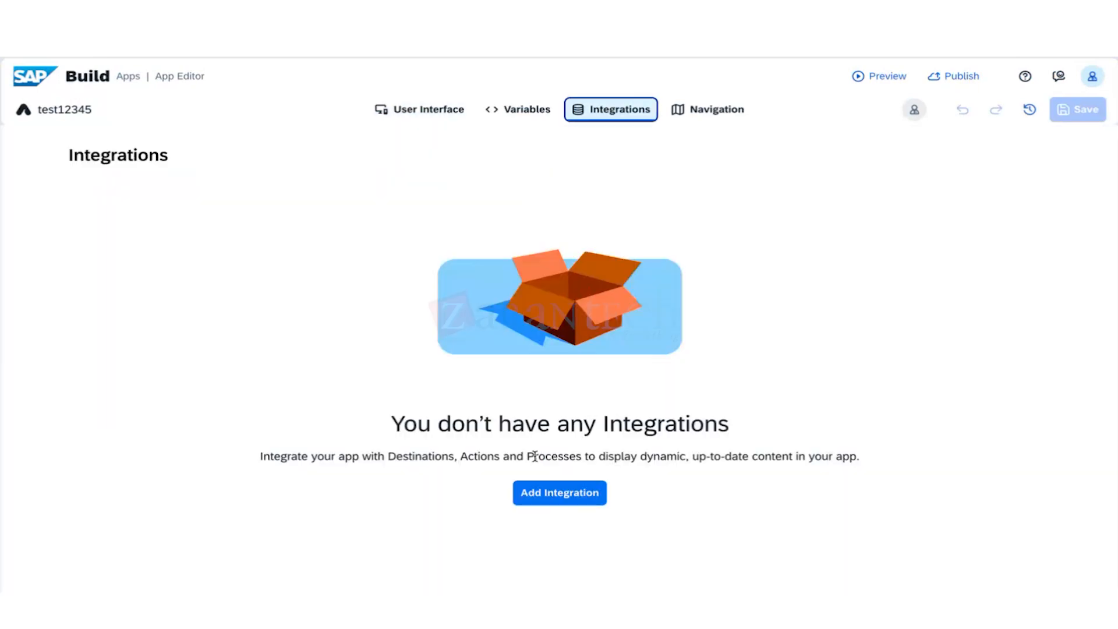
Add an integration from BTP destinations and search the list for 'kay', then clear it.
click(544, 492)
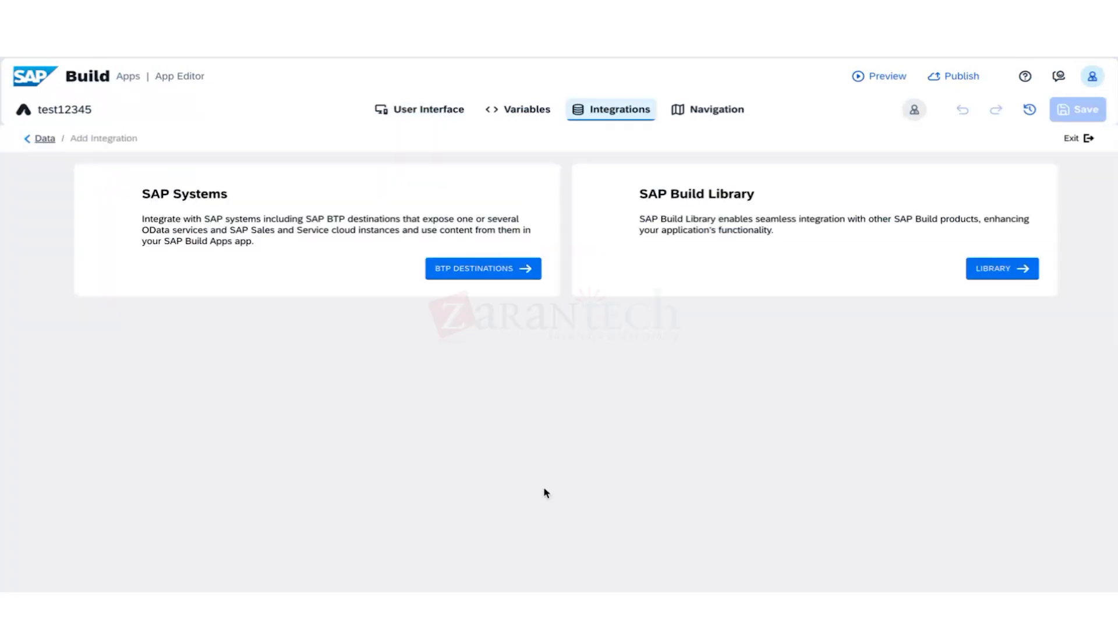
click(506, 259)
scroll(337, 501, down, 10)
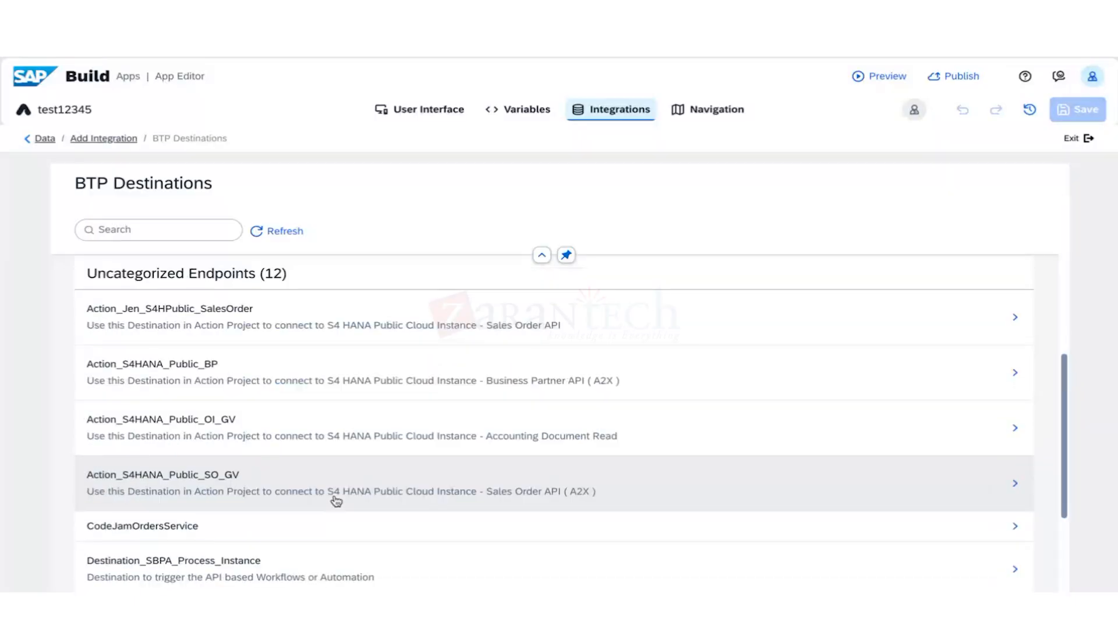
click(191, 233)
text(kay)
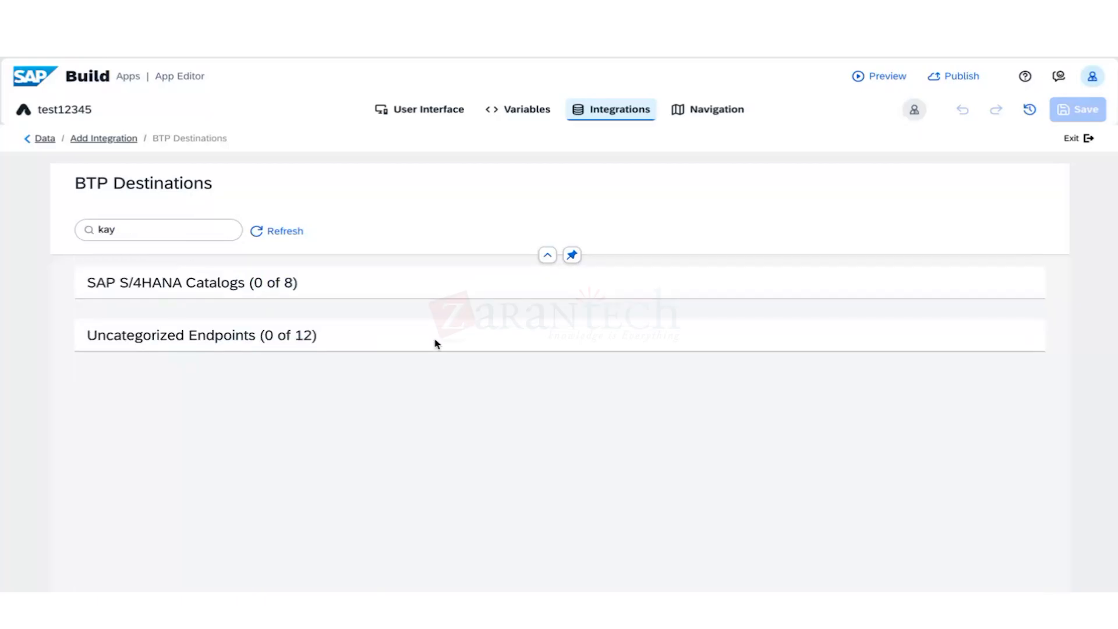
click(268, 240)
click(176, 230)
key(BackSpace)
key(BackSpace)
key(BackSpace)
scroll(357, 347, down, 1)
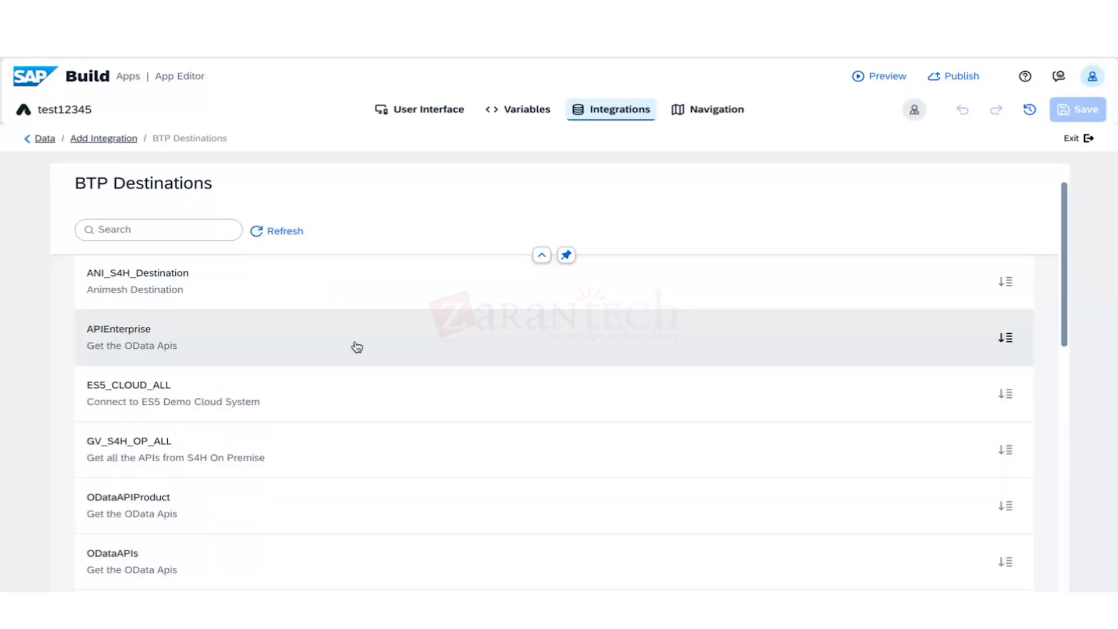
scroll(497, 482, down, 2)
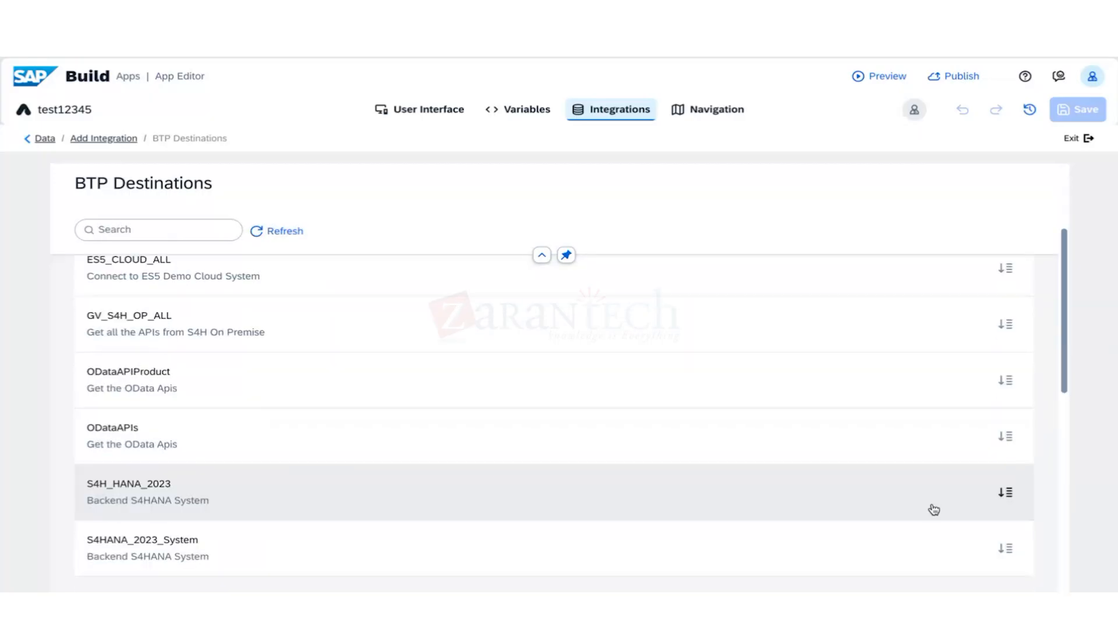
Load services of S4H_HANA_2023, APIEnterprise, ANI_S4H_Destination, ODataAPIProduct and GV_S4H_OP_ALL, dismissing the connection failure.
click(971, 499)
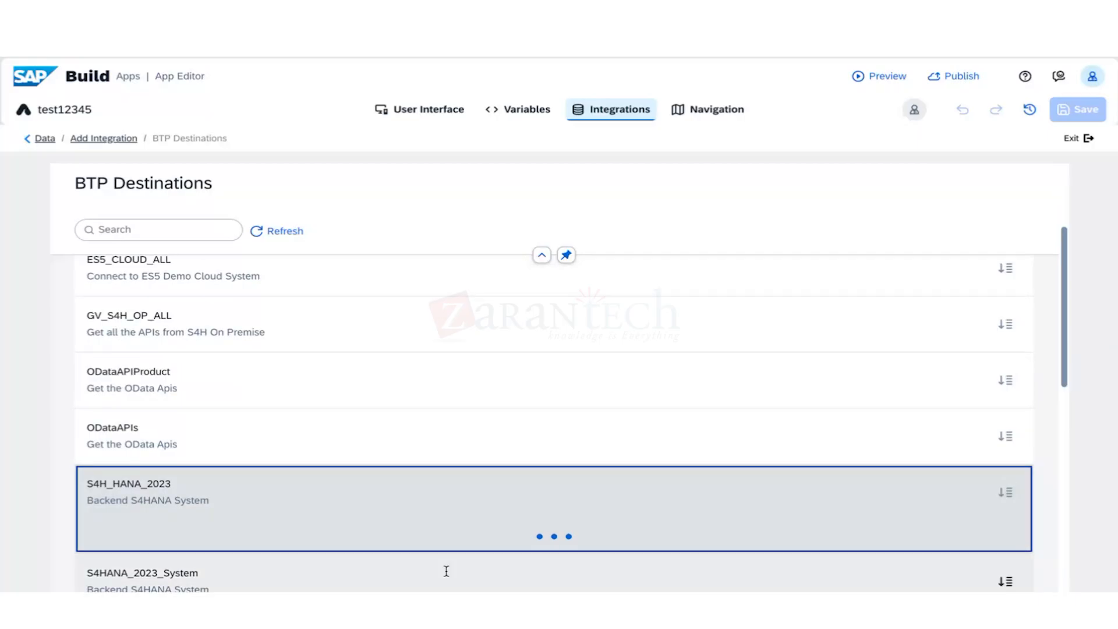
scroll(448, 547, down, 3)
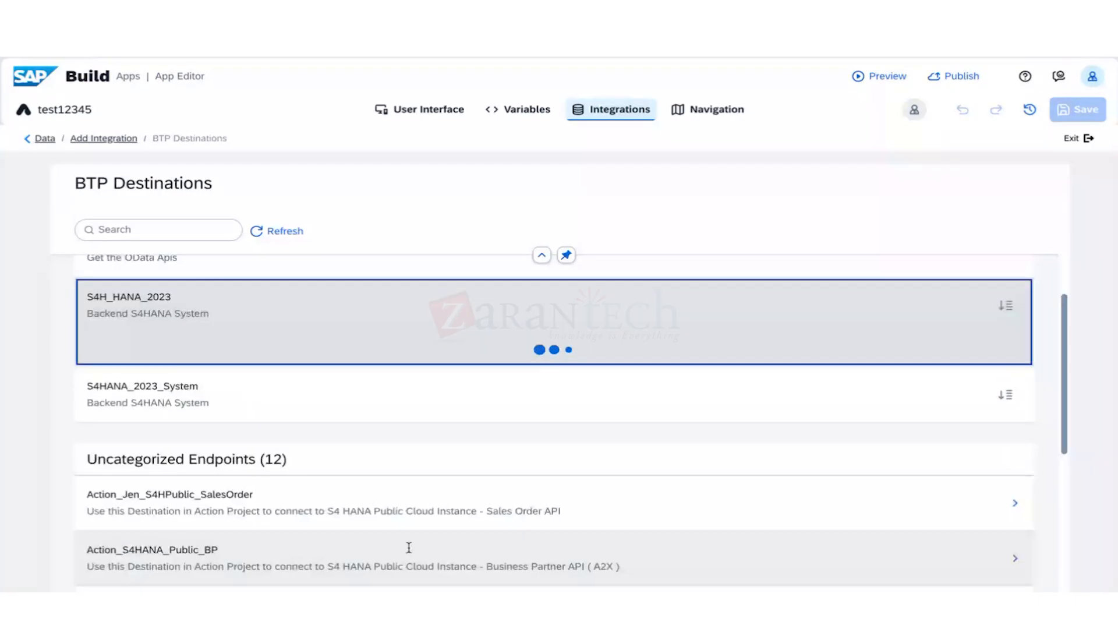
scroll(408, 547, down, 7)
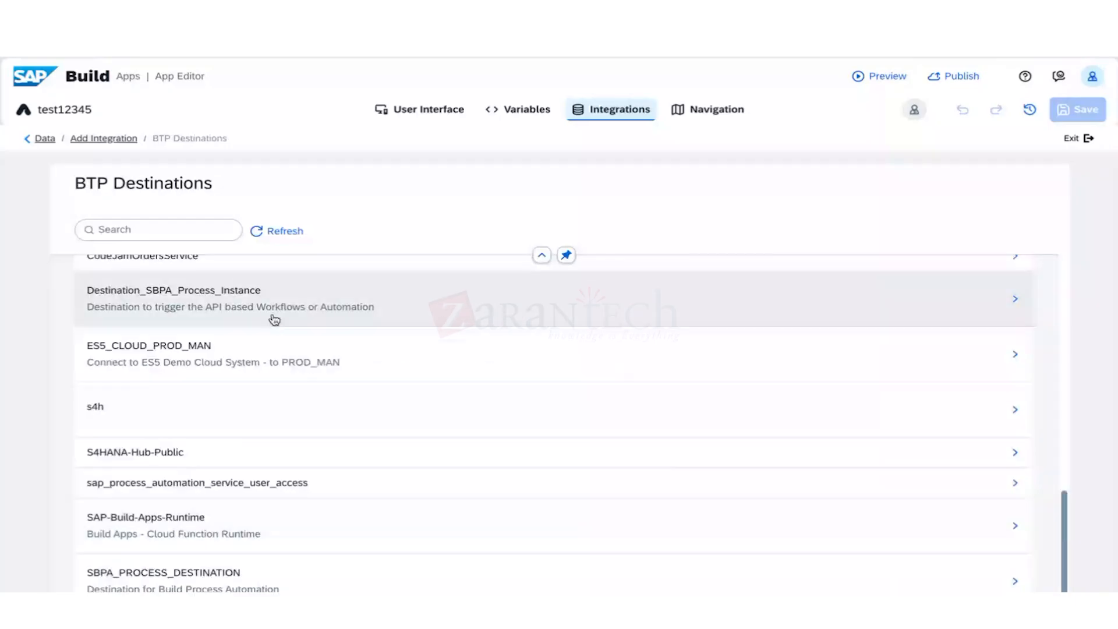
scroll(275, 319, up, 15)
click(208, 376)
click(250, 340)
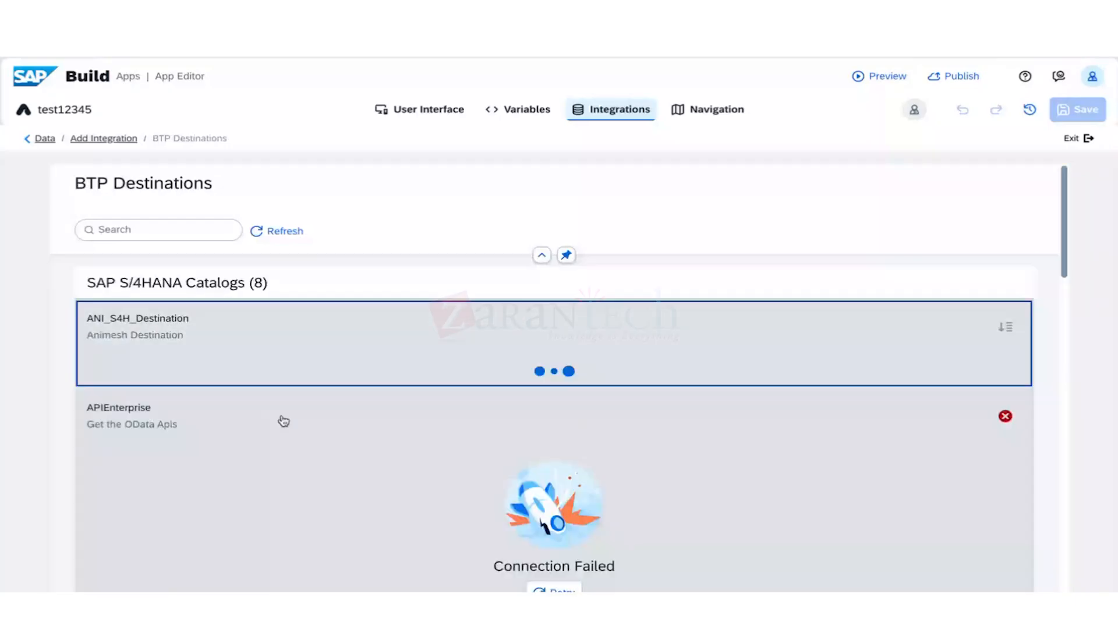
scroll(281, 422, down, 5)
click(289, 411)
click(279, 363)
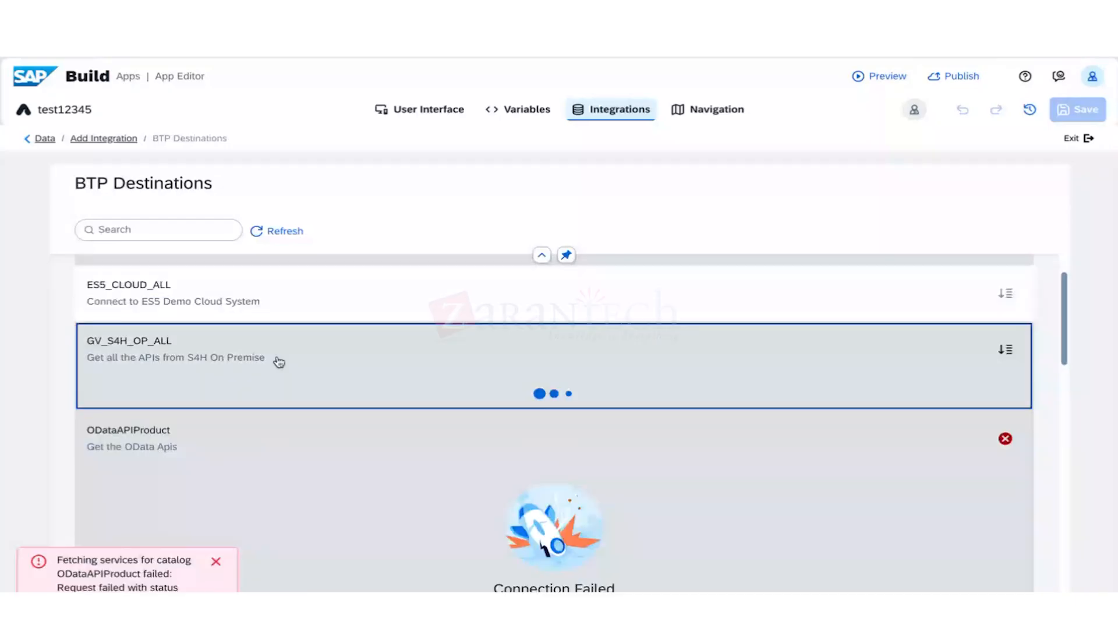
click(216, 562)
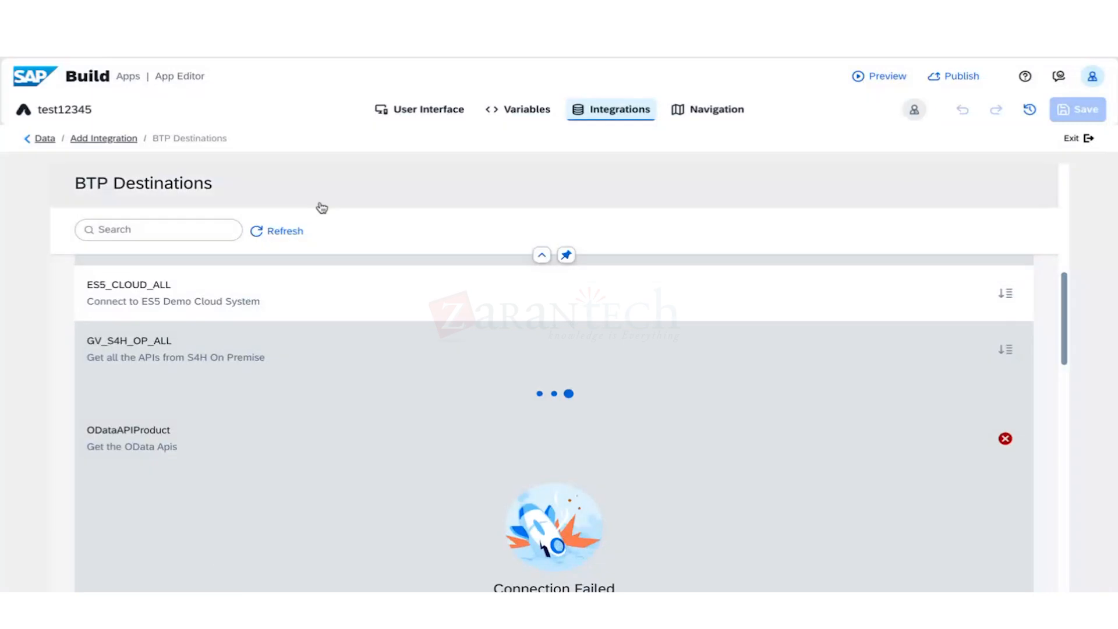
click(512, 112)
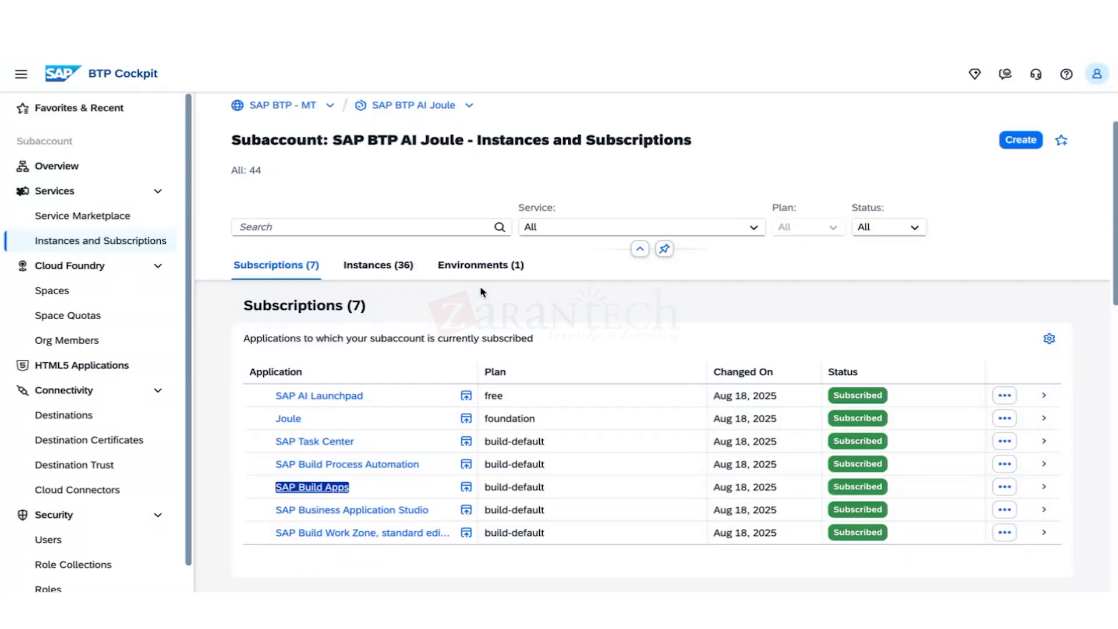
Review the subaccount's 95 destinations, then return to the SAP BTP AI Joule overview.
click(108, 416)
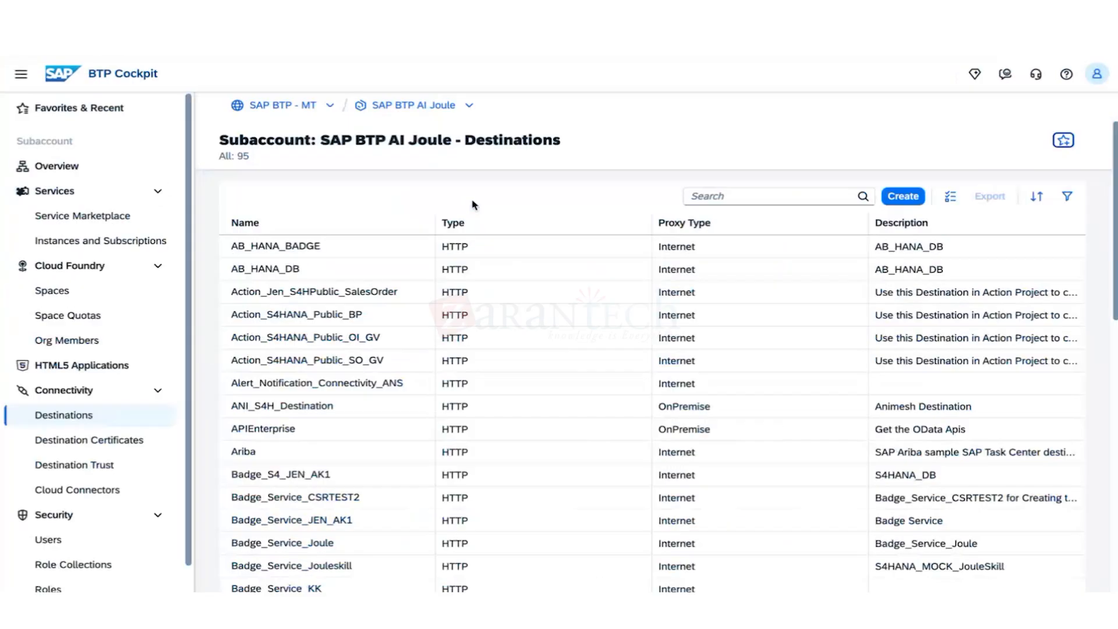
click(333, 472)
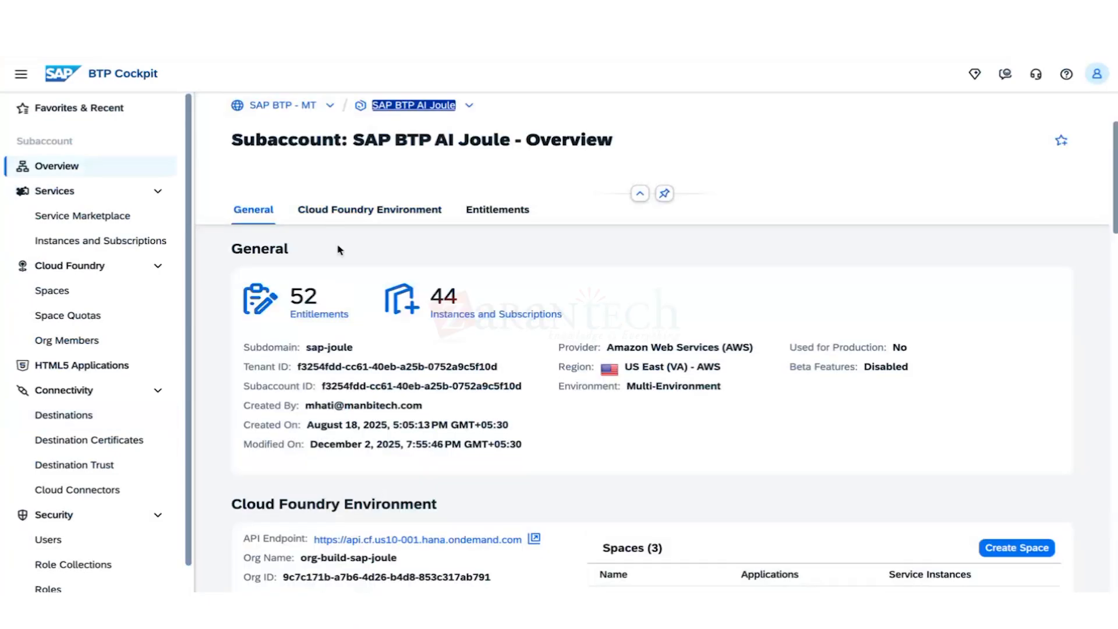
Check the subaccount's instances and subscriptions, then begin a new project in SAP Build.
click(452, 317)
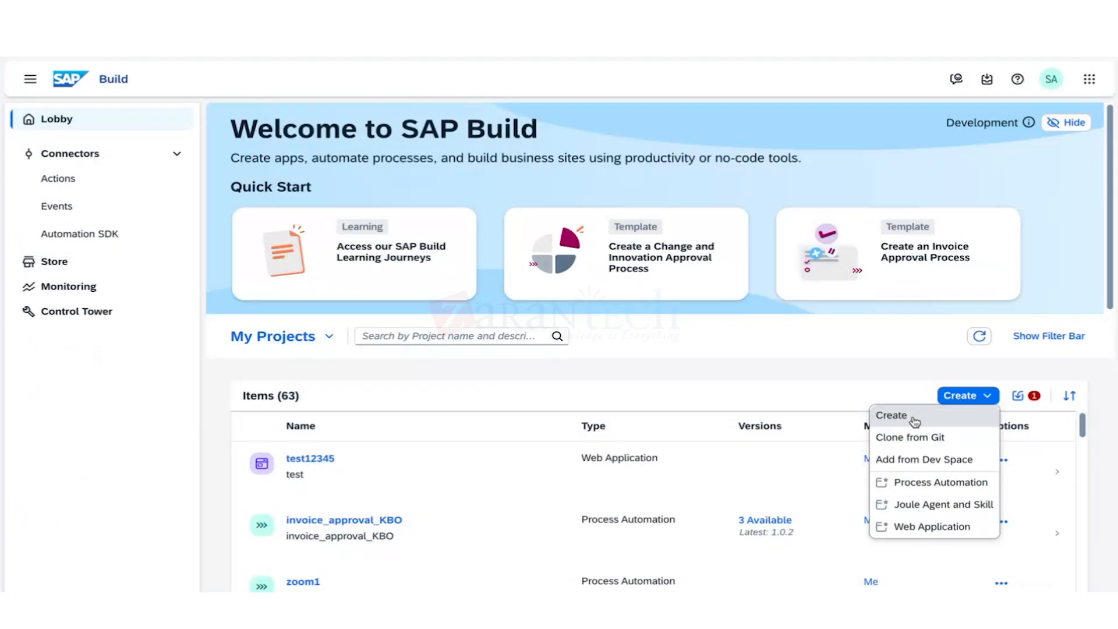
click(914, 417)
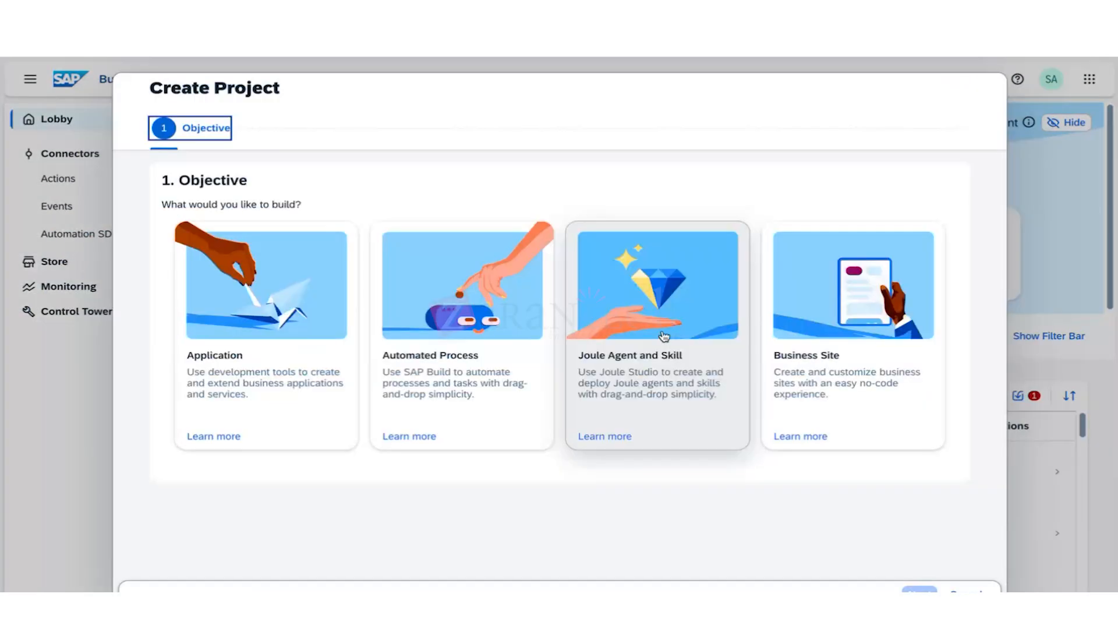
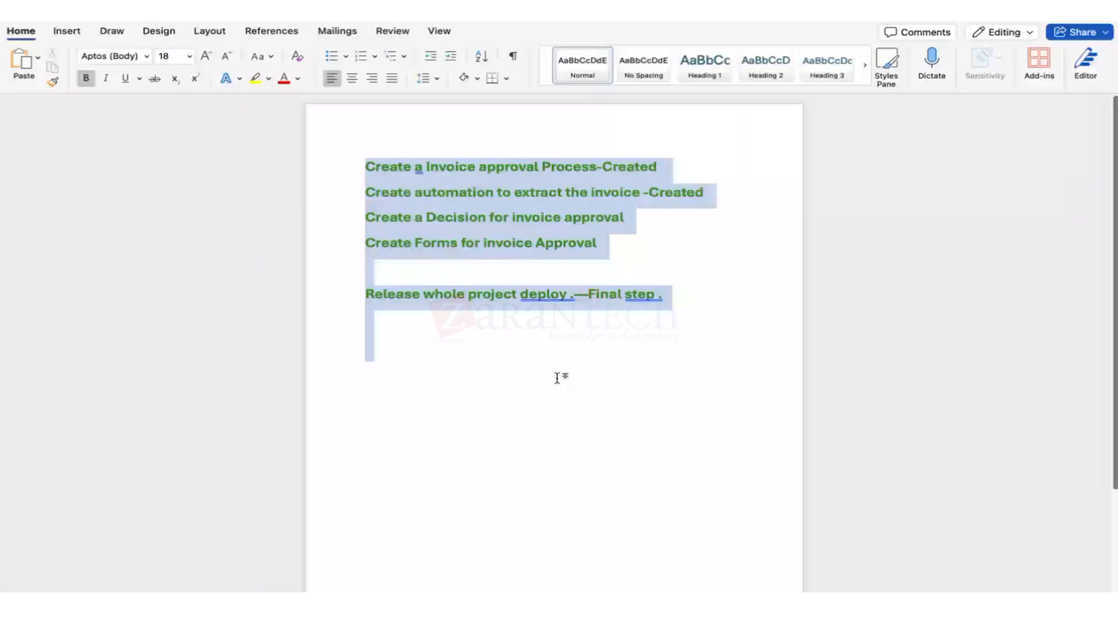
Delete all the existing text in the Word document, leaving a blank page.
key(BackSpace)
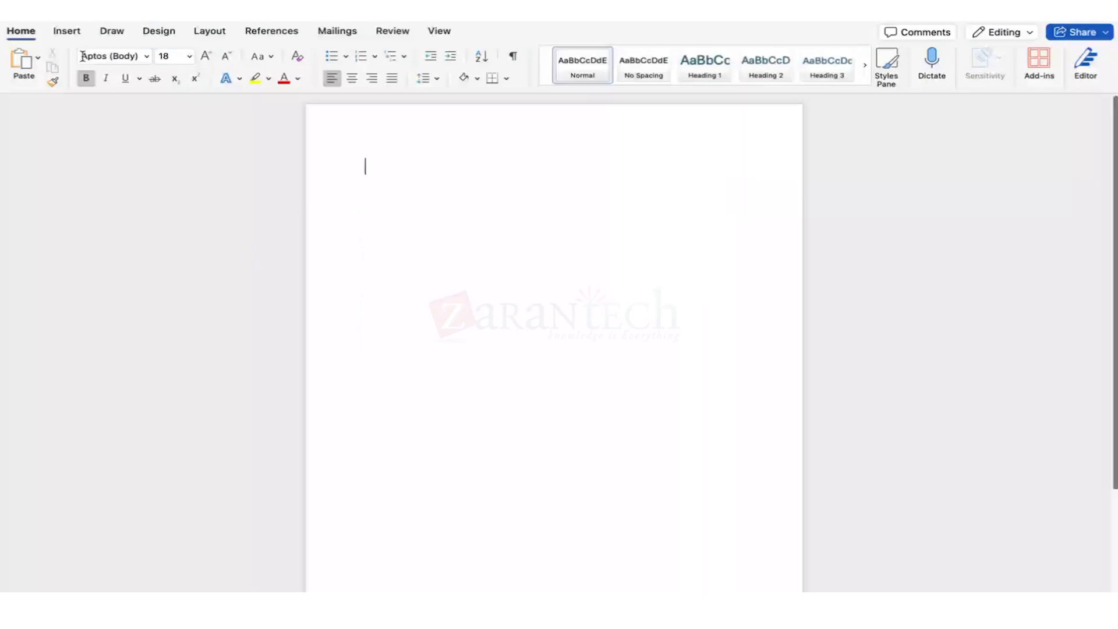
Insert a table with five columns and seven rows into the document.
click(67, 30)
click(140, 61)
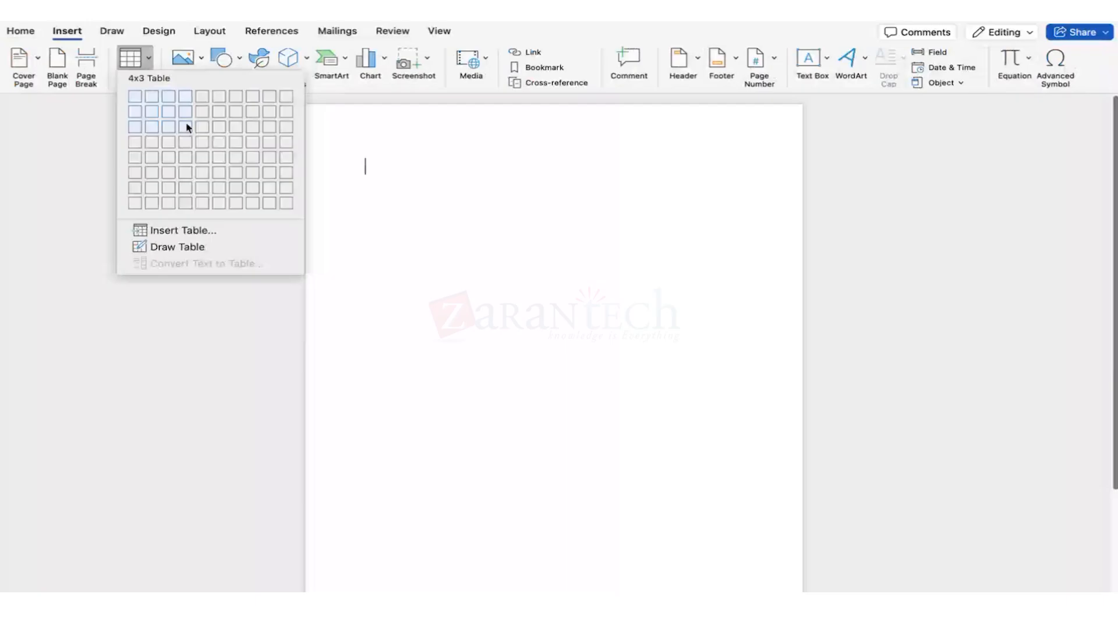
click(209, 188)
Type headers Feature, SAPJOULE, ChatGPT, Microosoft CoPilot, Google Gemini, correcting Gemini's spelling.
text(Feature)
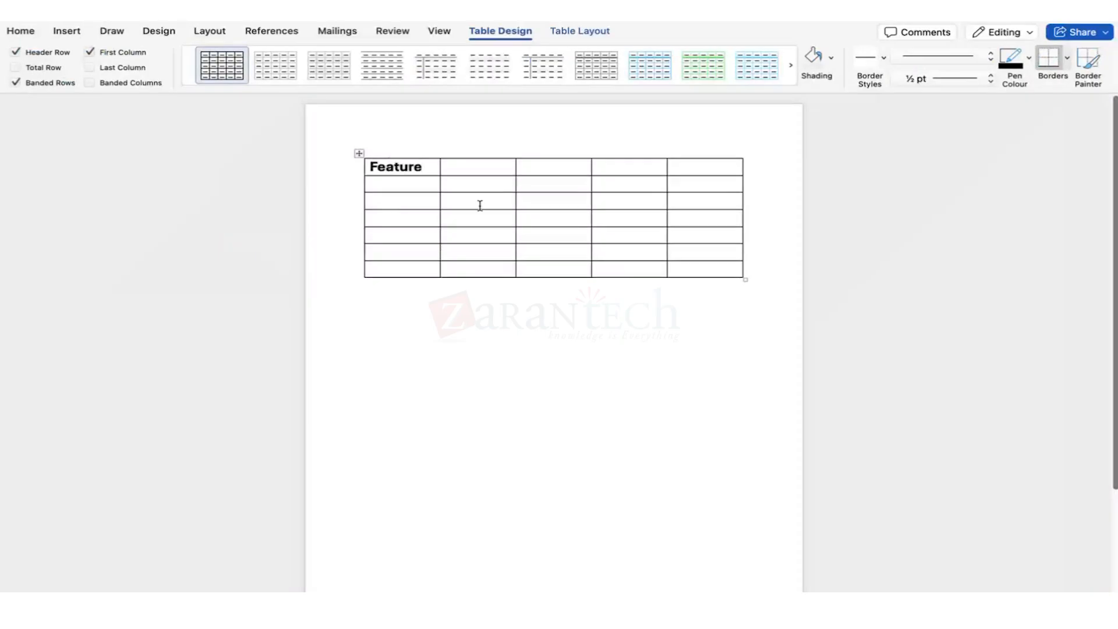
click(474, 167)
text(SAPJOULE)
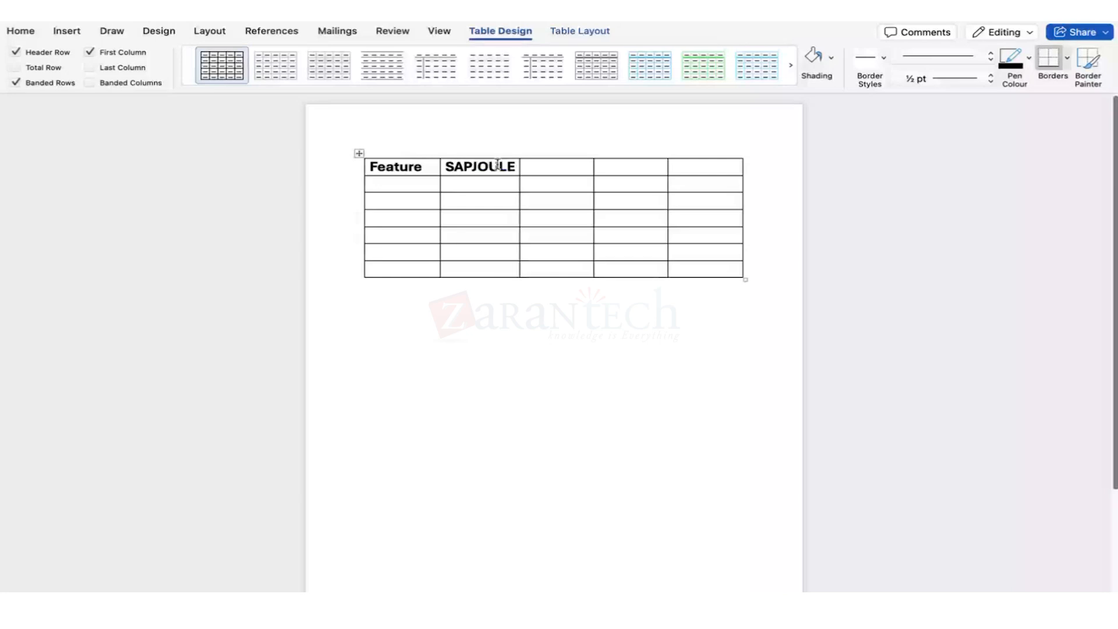
click(570, 172)
text(ChatG)
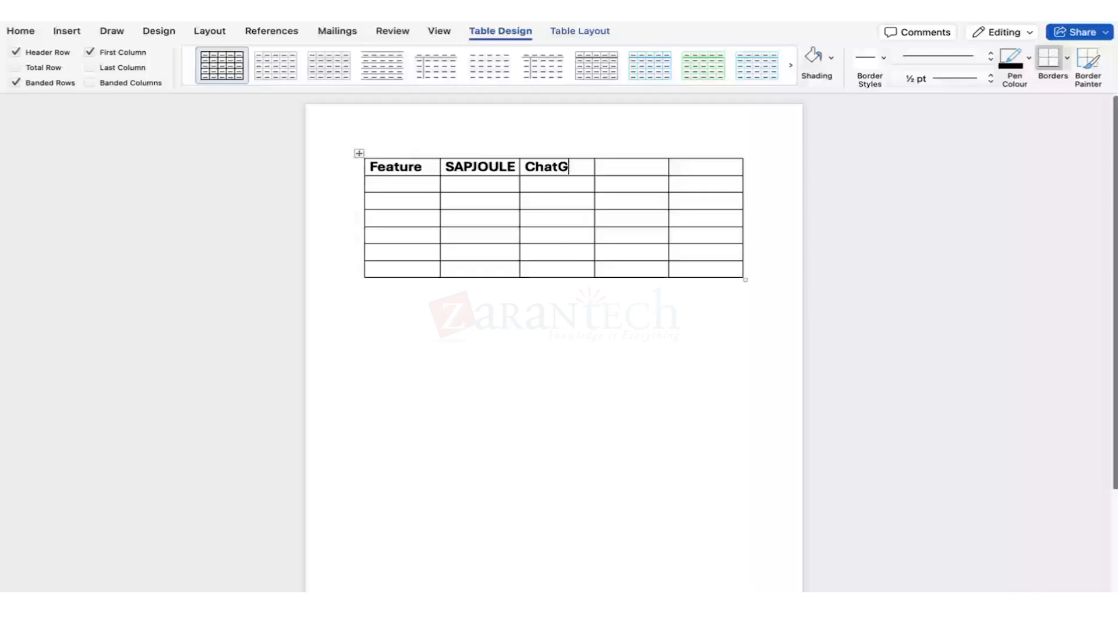
text(PT)
click(632, 170)
text(Microosoft CoPilot)
click(693, 178)
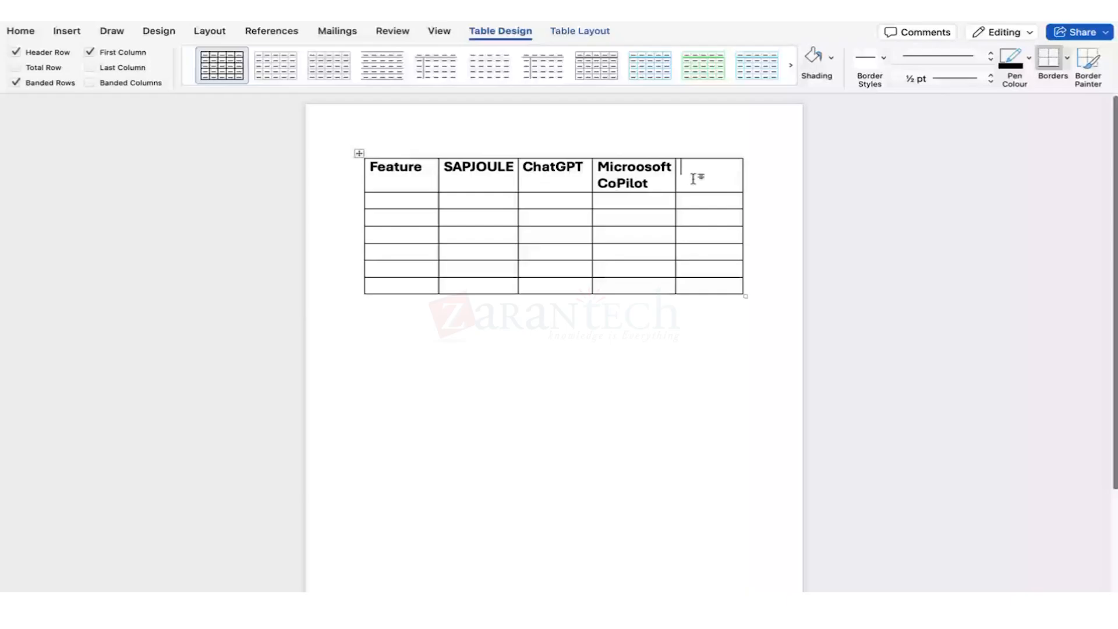
text(Google ge,)
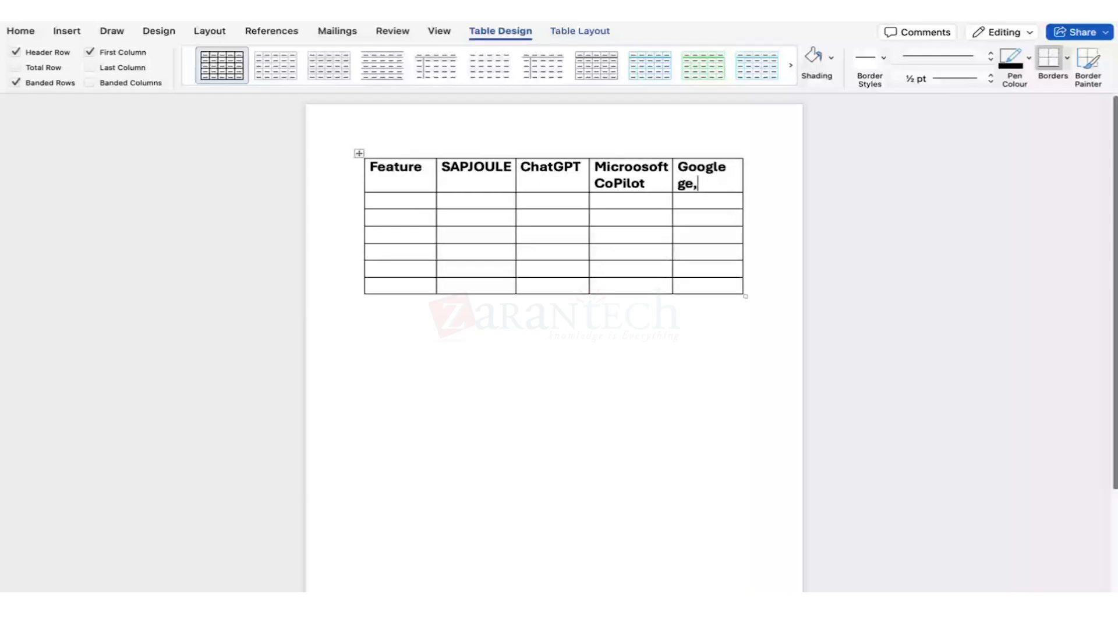
key(BackSpace)
text(mini)
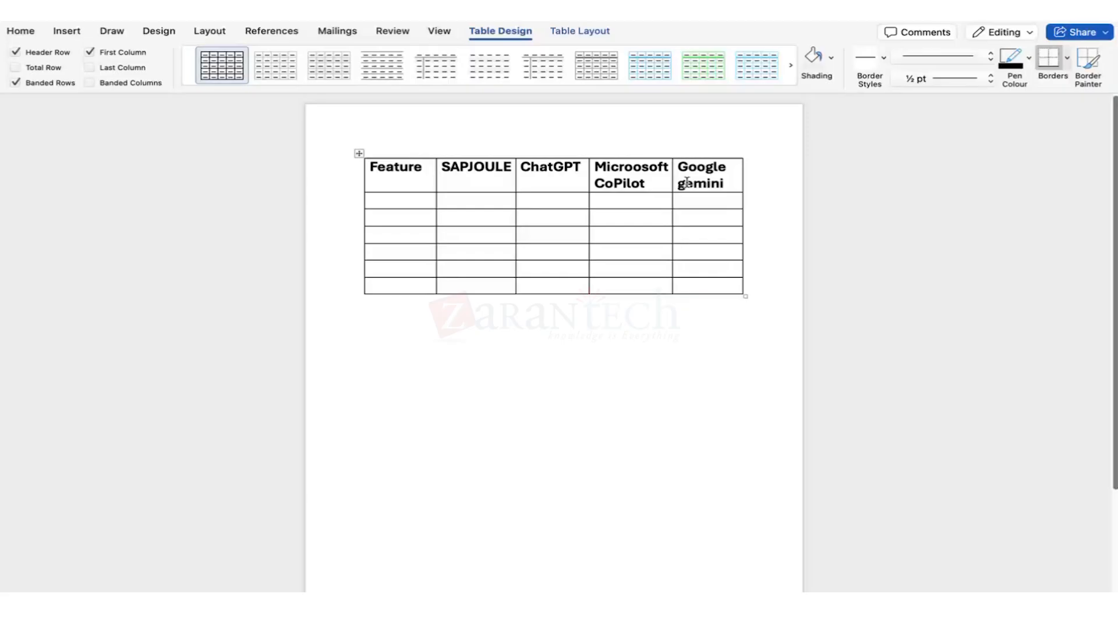
click(480, 218)
click(700, 183)
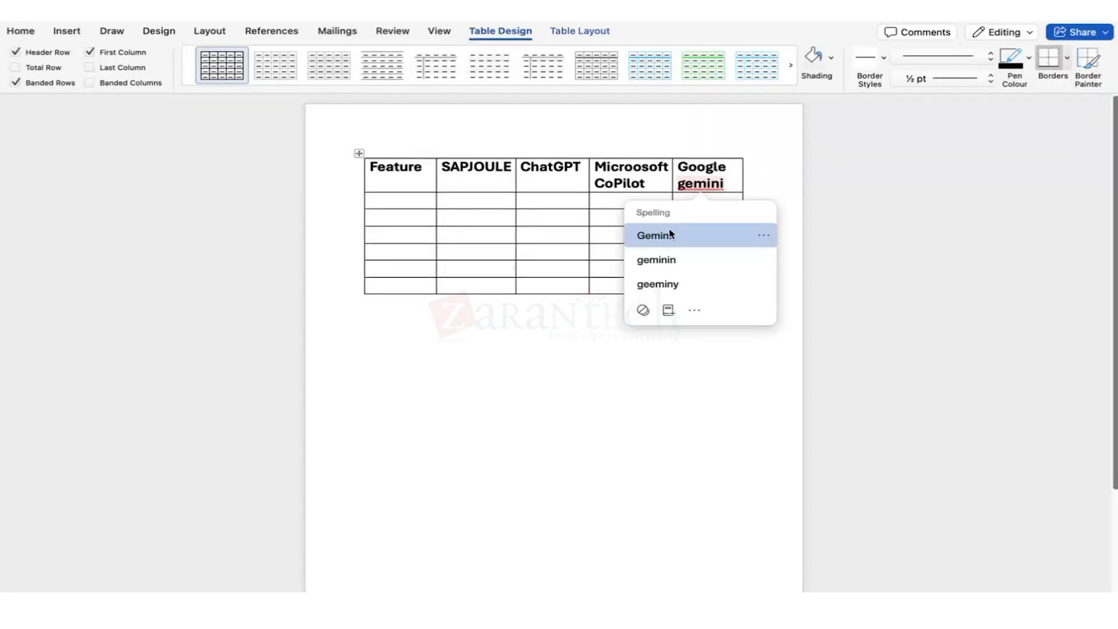
click(670, 234)
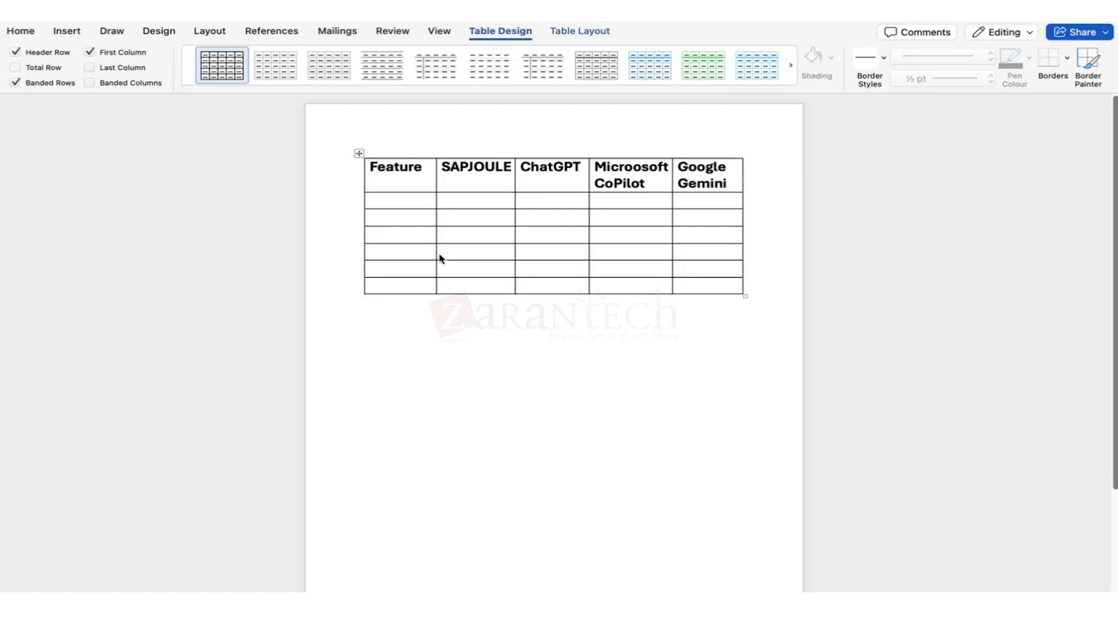
click(392, 200)
Enter Data Context with SAP DATAmodels under SAPJOULE, and begin External+Cust under ChatGPT.
text(Pri)
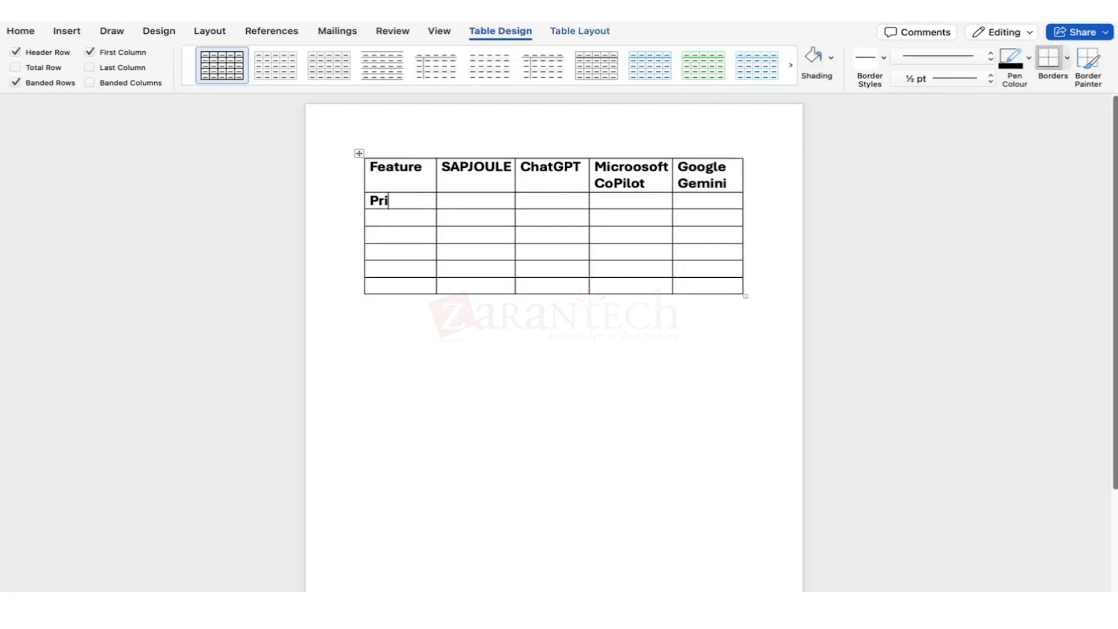
text(mary)
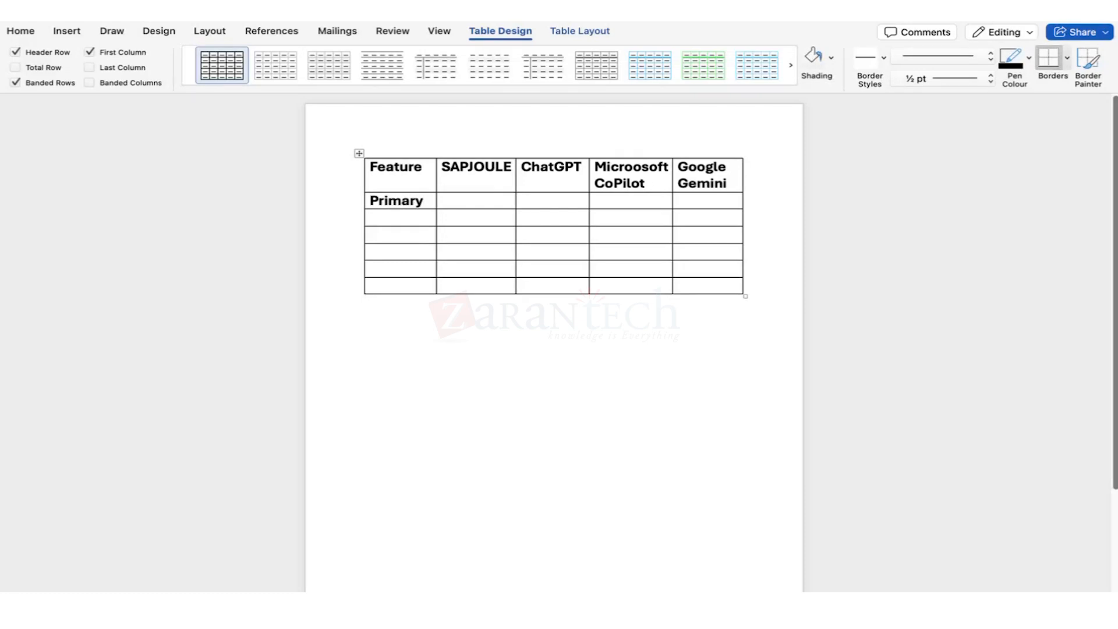
key(BackSpace)
key(BackSpace)
key(BackSpace)
key(BackSpace)
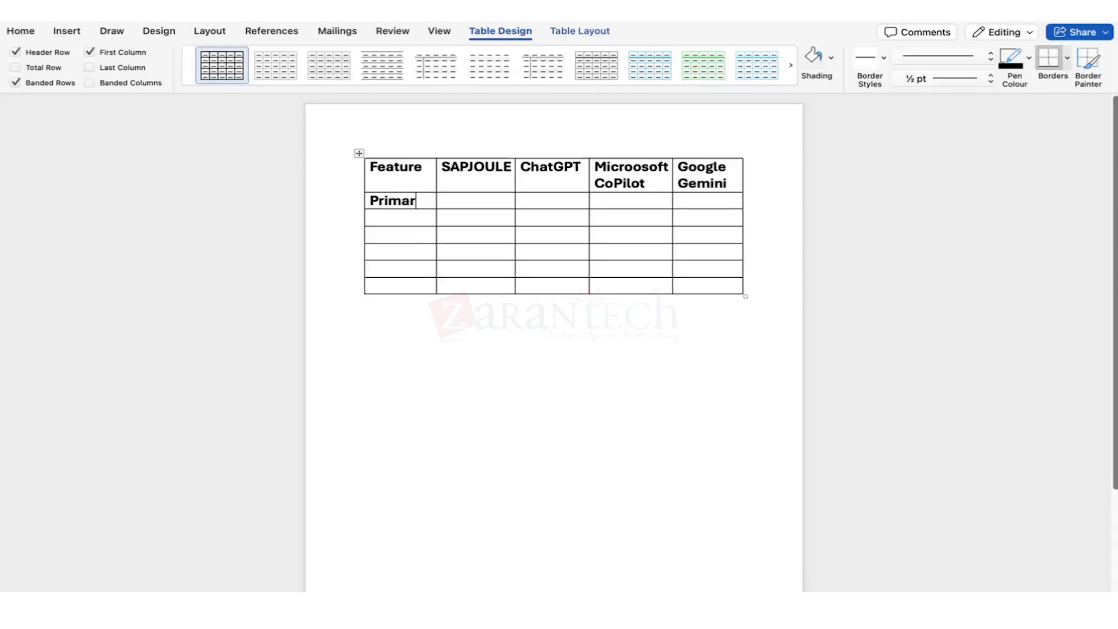
key(BackSpace)
key(BackSpace)
key(BackSpace)
text(Data Con)
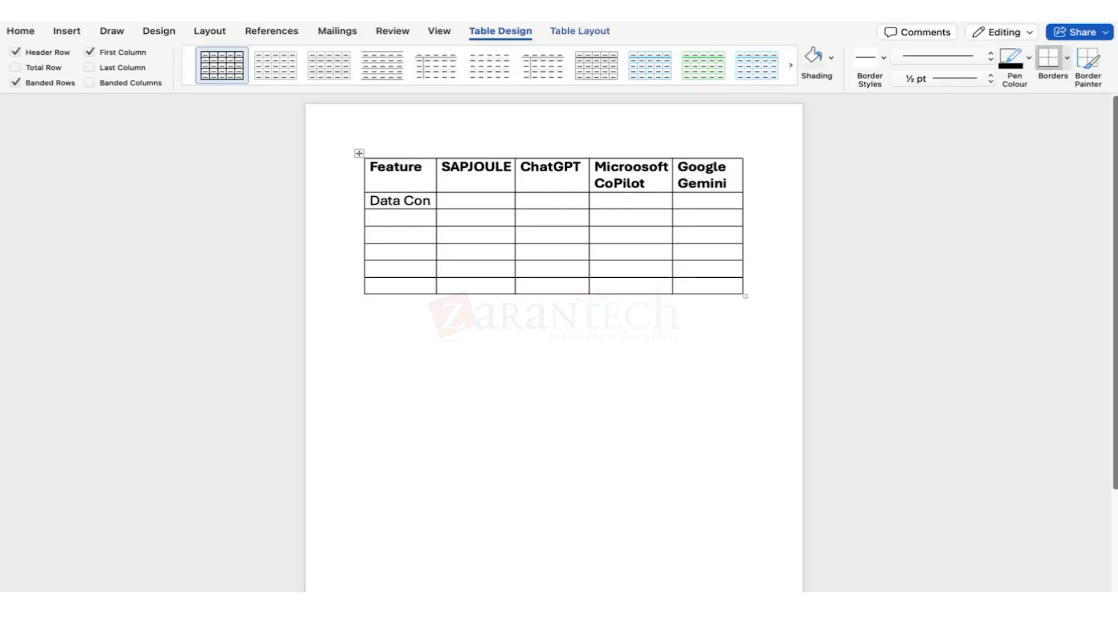
text(ten)
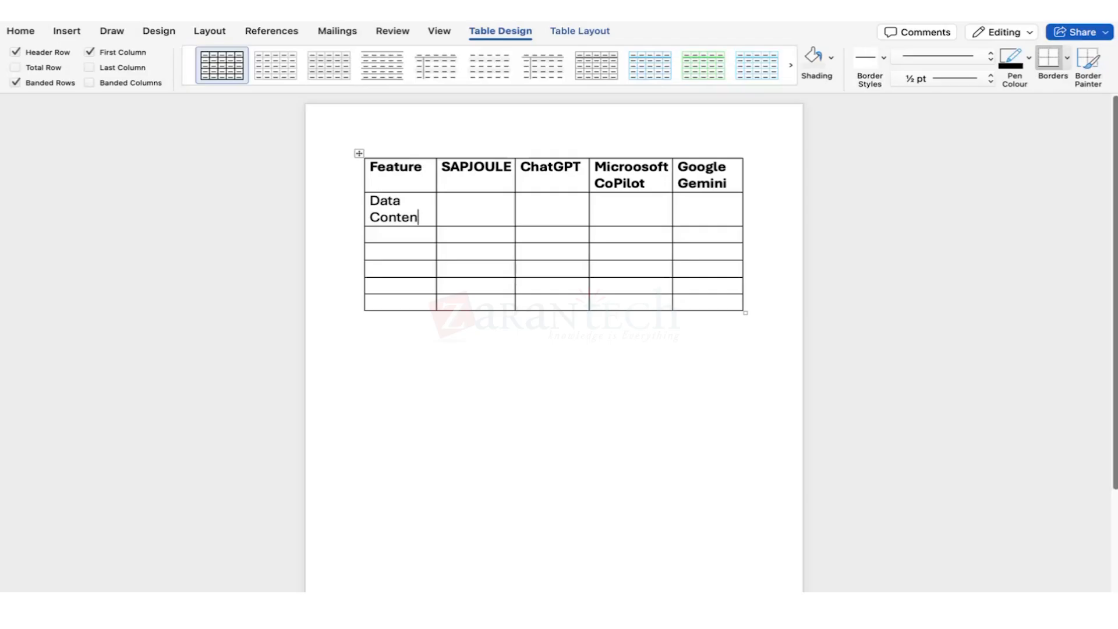
key(BackSpace)
text(xt)
click(465, 204)
text(SAP DATA)
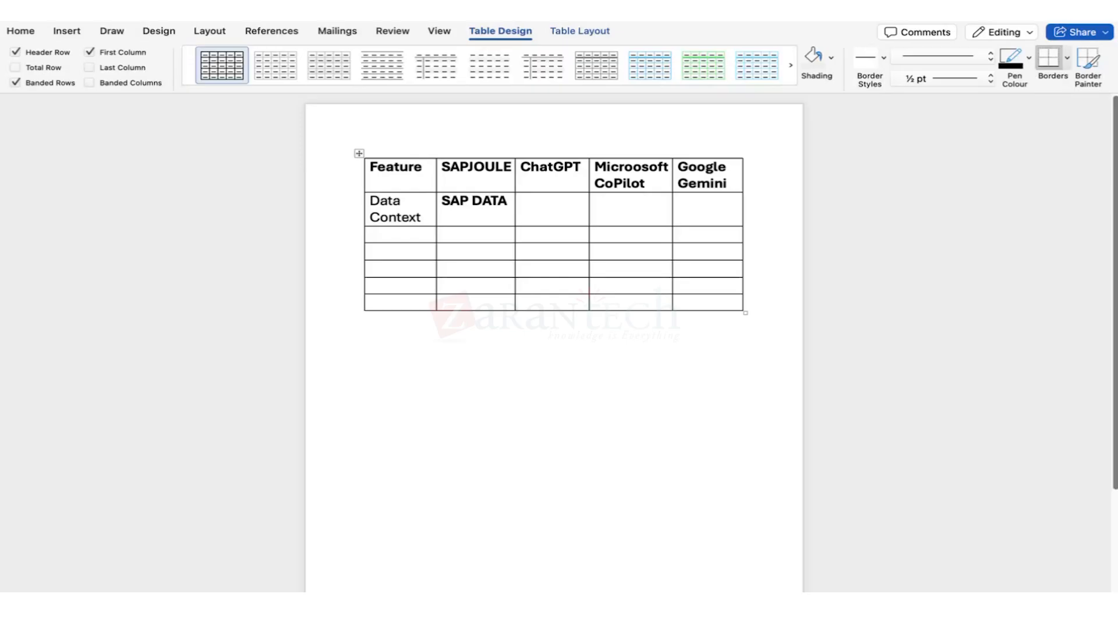
text(models)
click(553, 213)
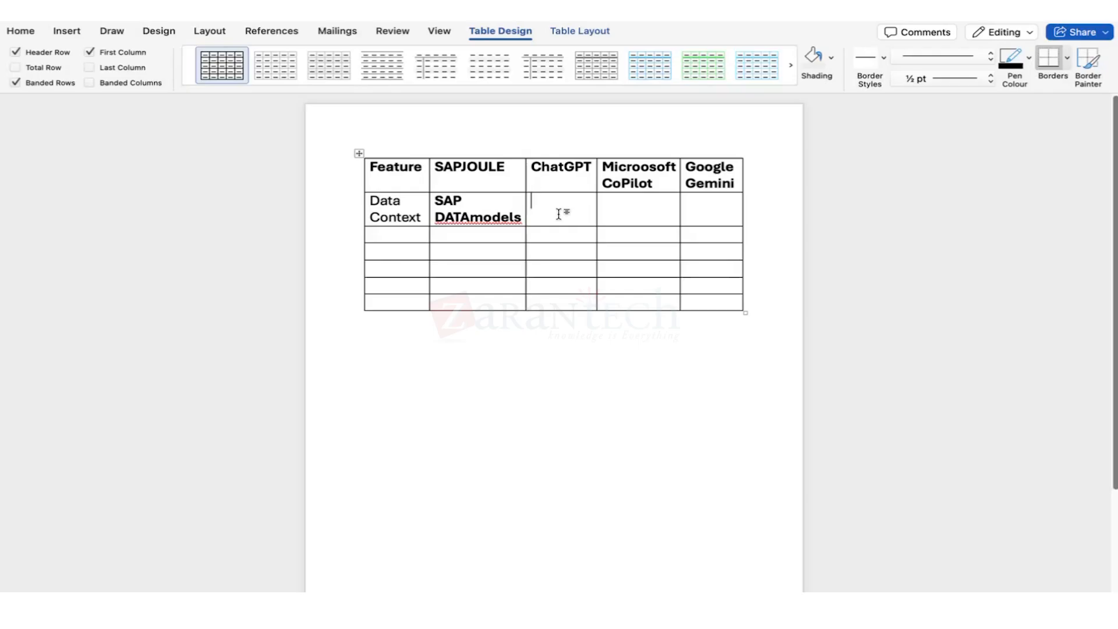
text(External+)
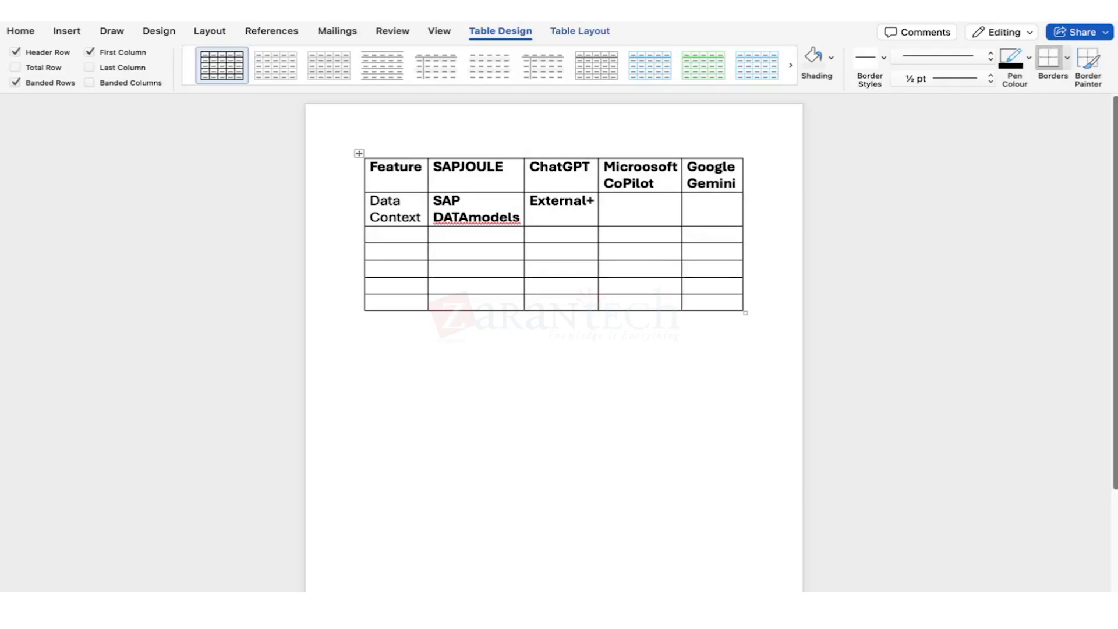
text(Custom)
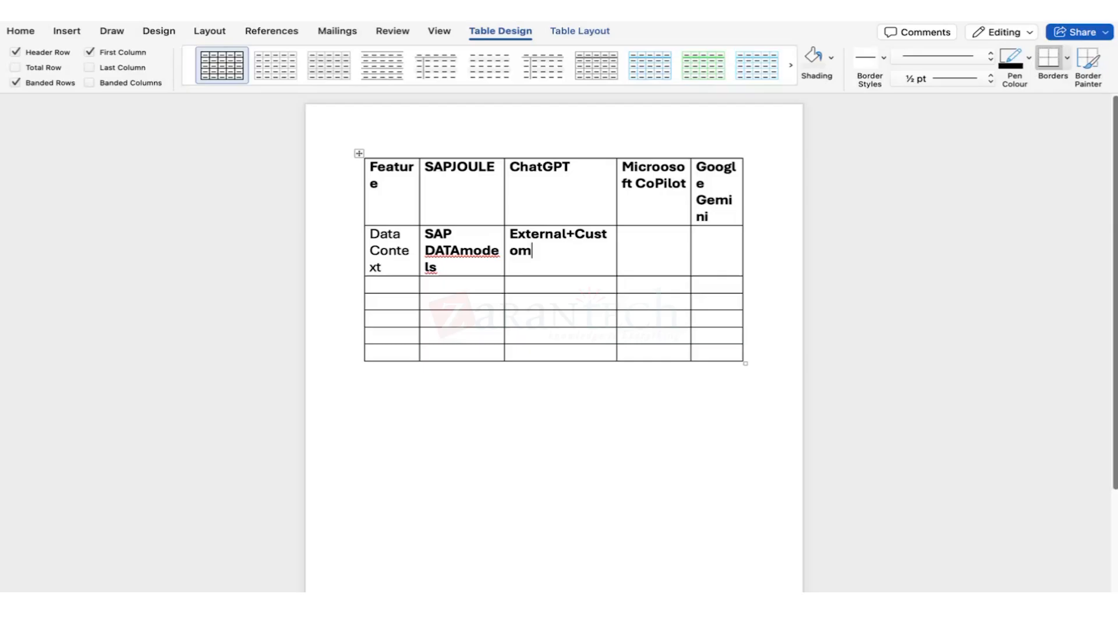
Select the External+Custom entry in the Data Context row's ChatGPT cell.
triple_click(567, 243)
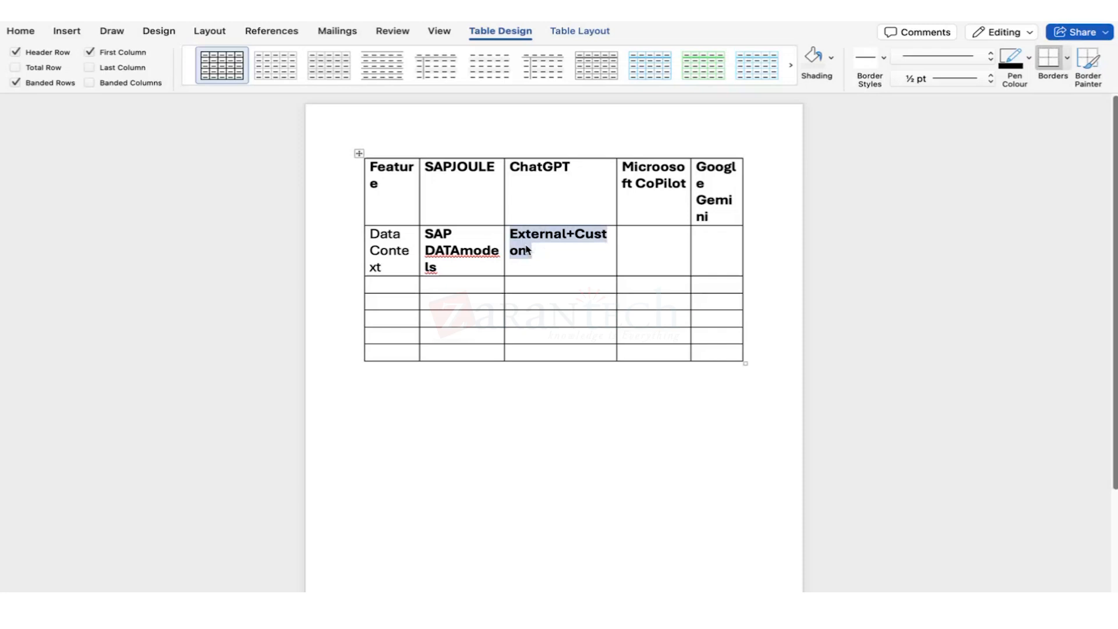
click(445, 270)
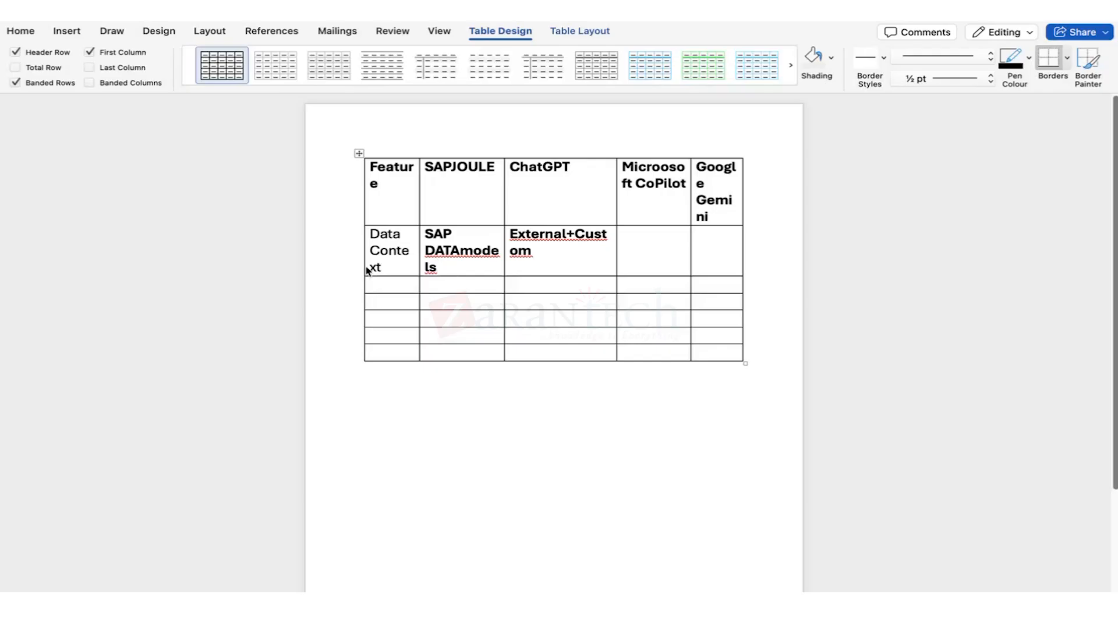
Enter M365-emails under CoPilot and Google workspace under Gemini in the Data Context row.
click(562, 252)
click(630, 252)
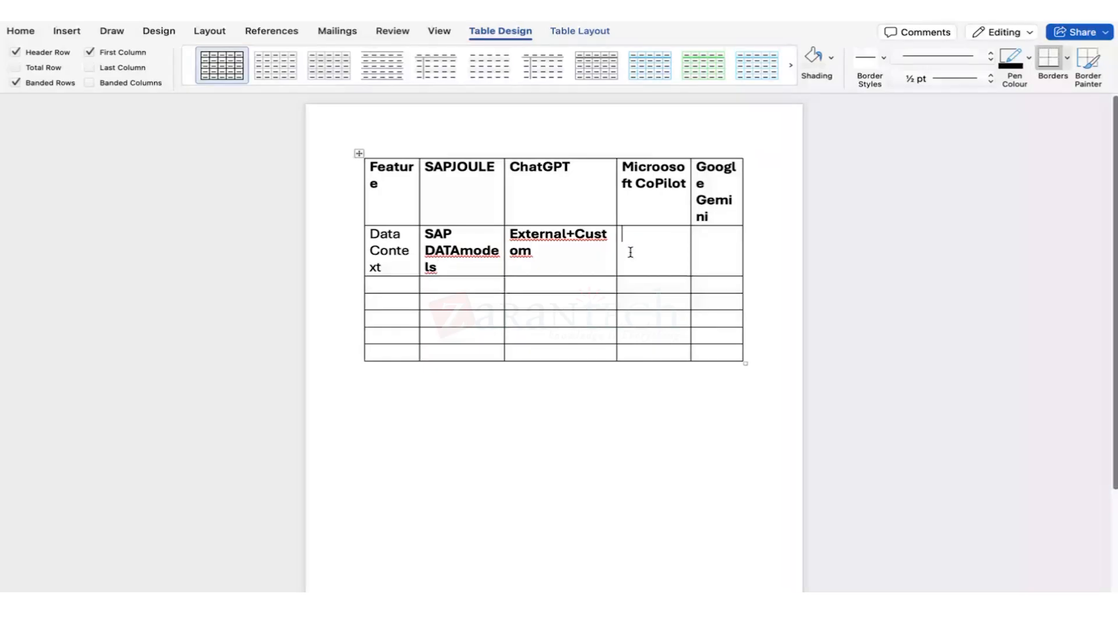
text(M365-e)
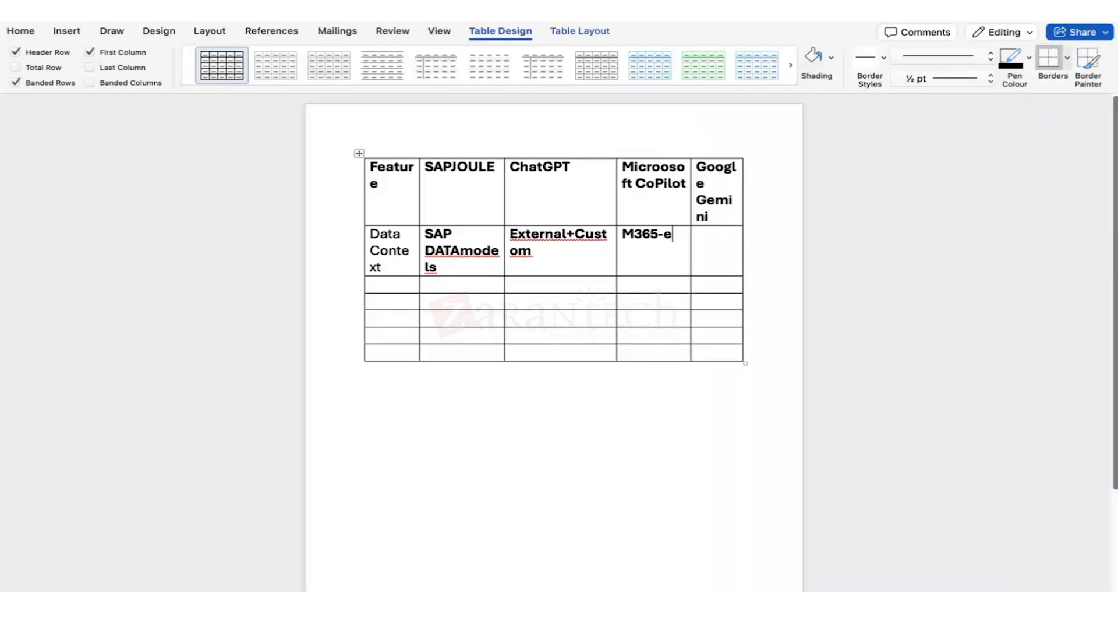
text(mails)
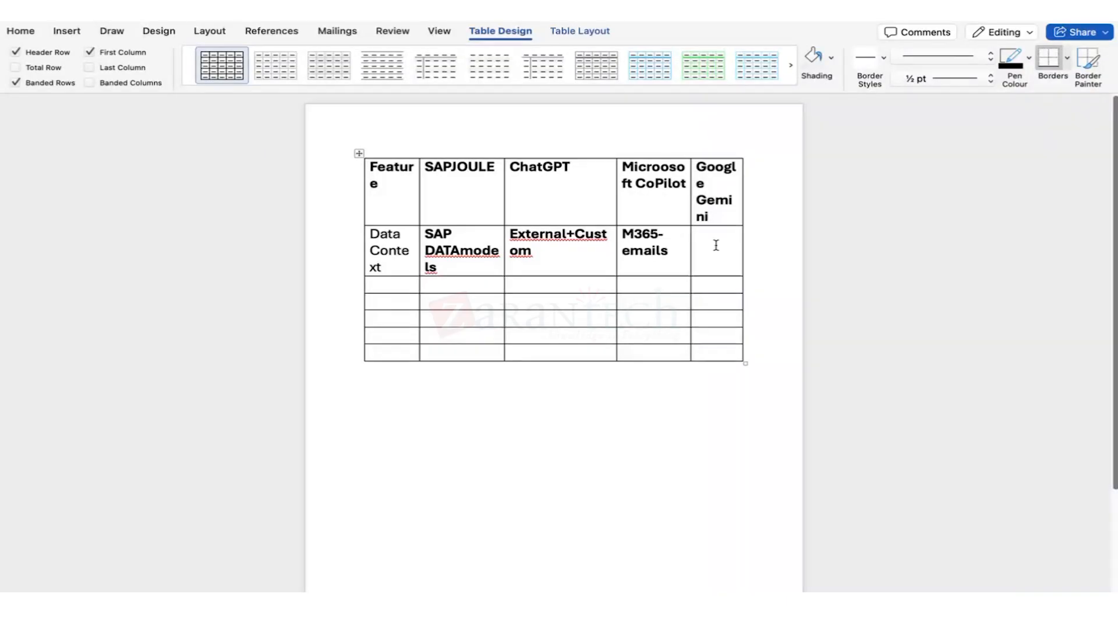
click(716, 245)
text(Goog)
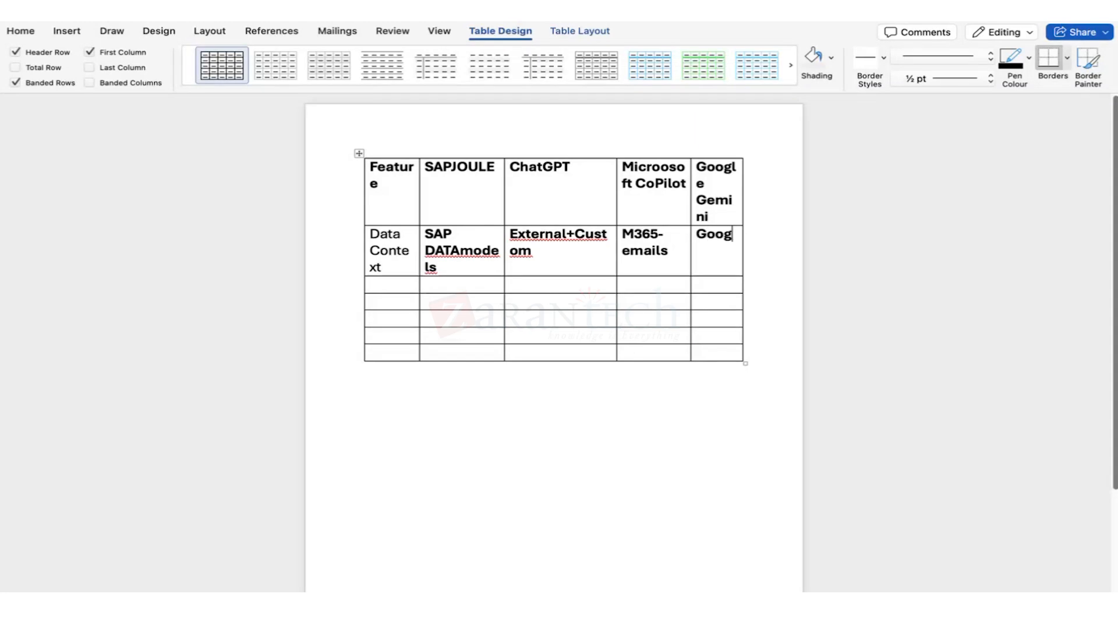
text(le workspace)
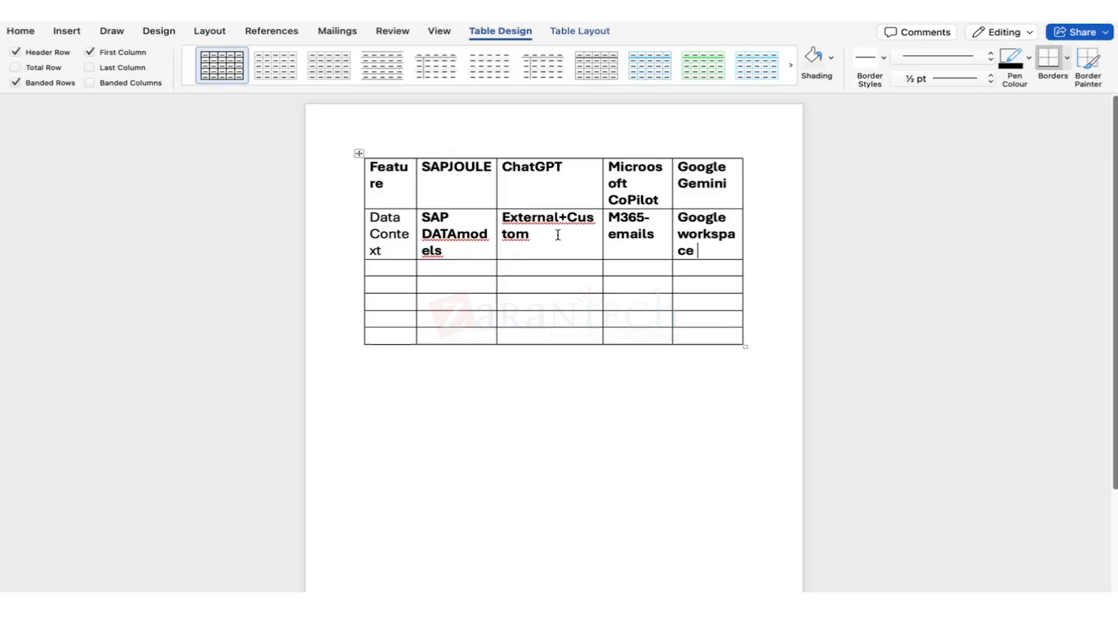
click(392, 270)
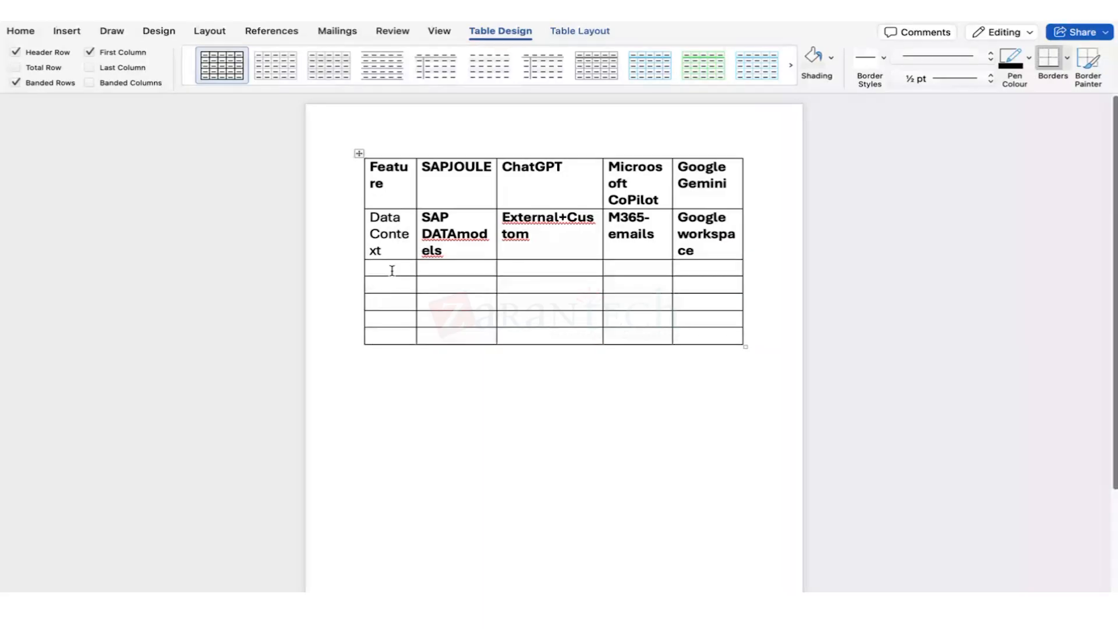
Add an Embedded in Apps row with S/4,SF,ARIba,FG under SAPJOULE and NO-(API Based) under ChatGPT.
text(embedde)
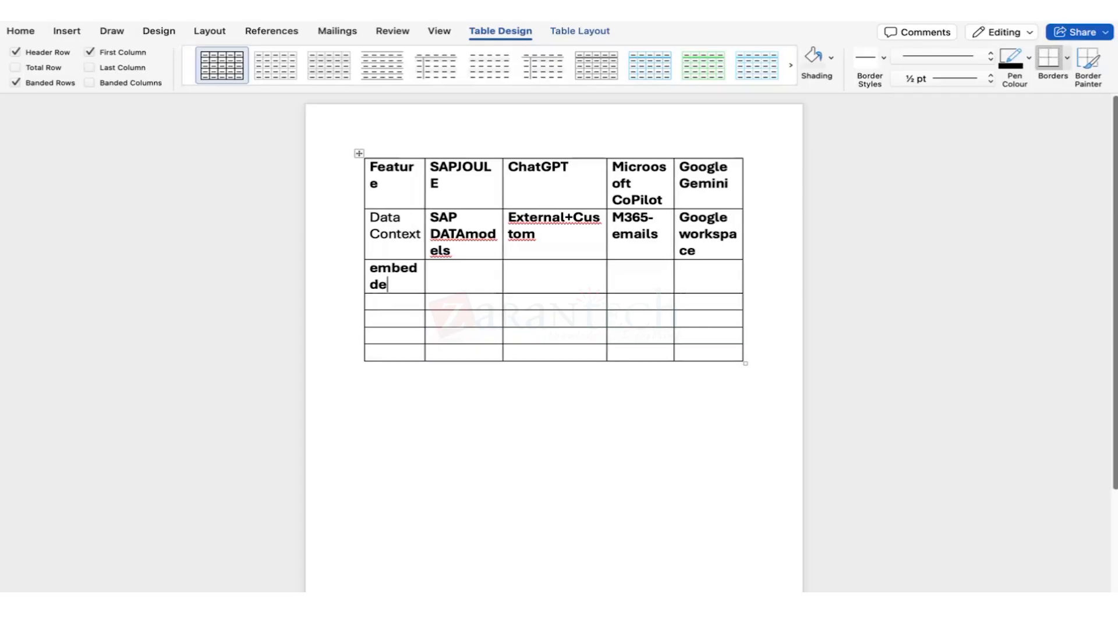
text(d in Apps)
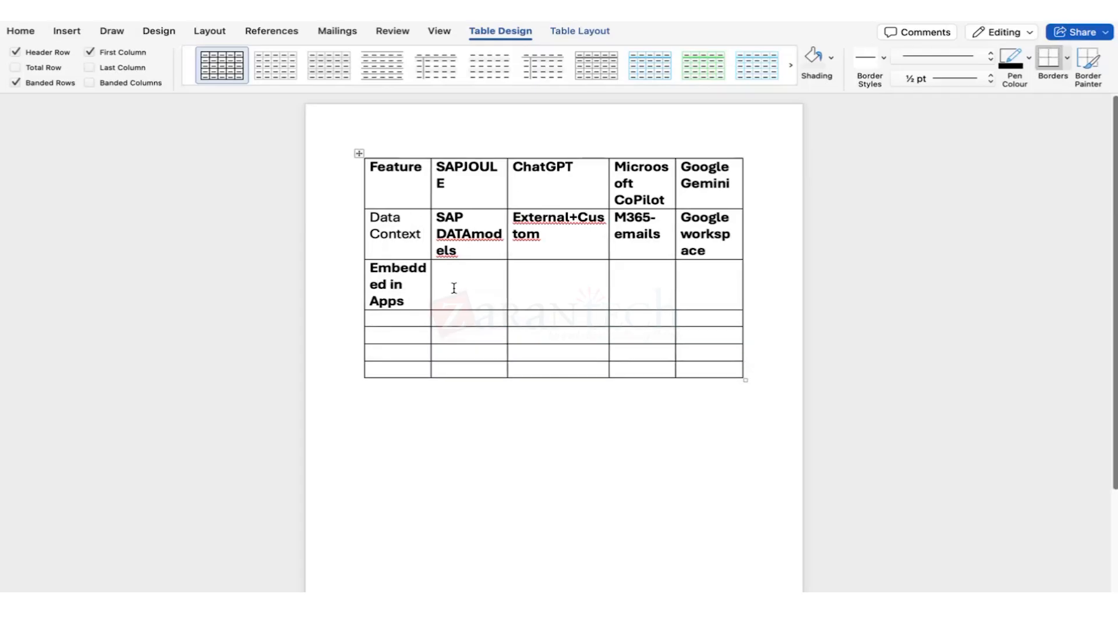
click(453, 287)
text(S/4,SF,ARIba,F)
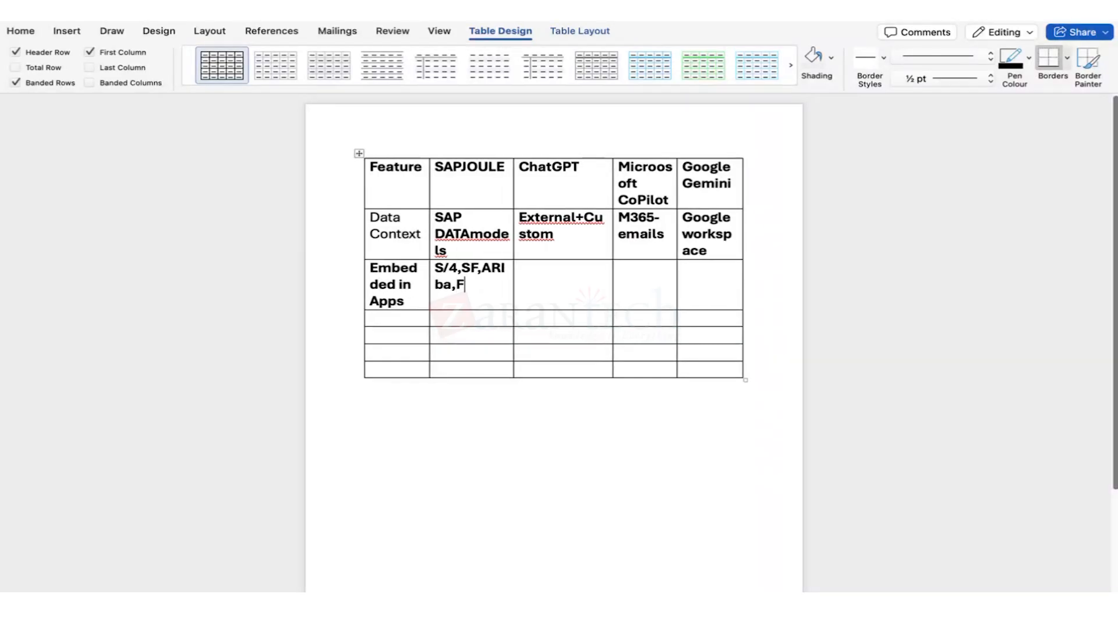
text(G)
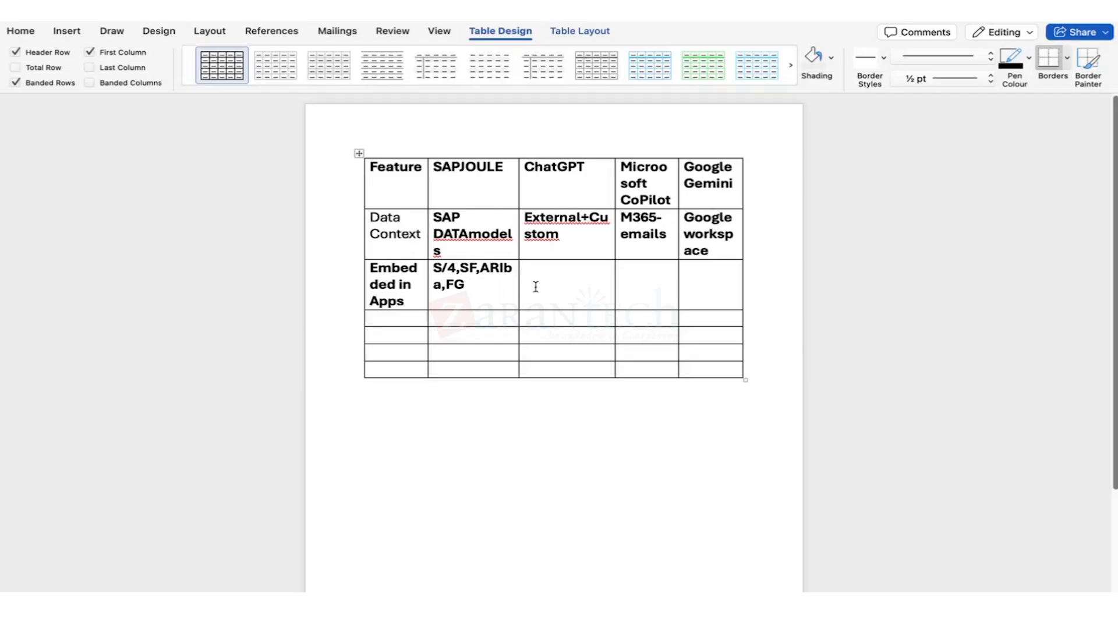
click(536, 287)
text(NO-(API BAsed_)
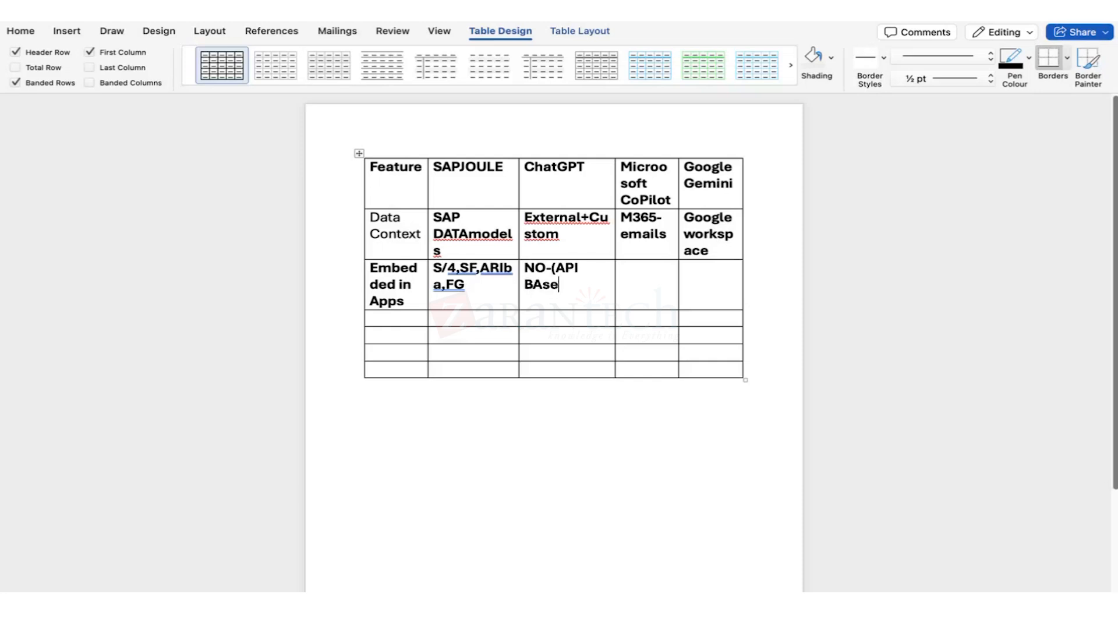
key(BackSpace)
text())
click(629, 282)
click(704, 280)
Add a Process execution row: Yes (actions,workflows), No, no, limited.
click(401, 316)
text(process execution)
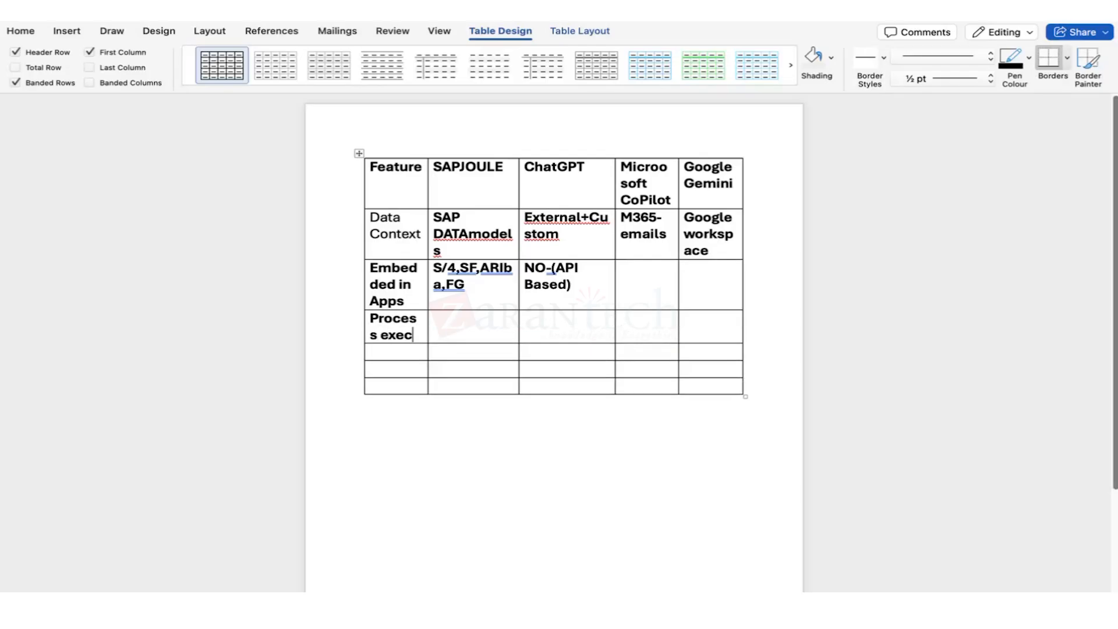
click(448, 333)
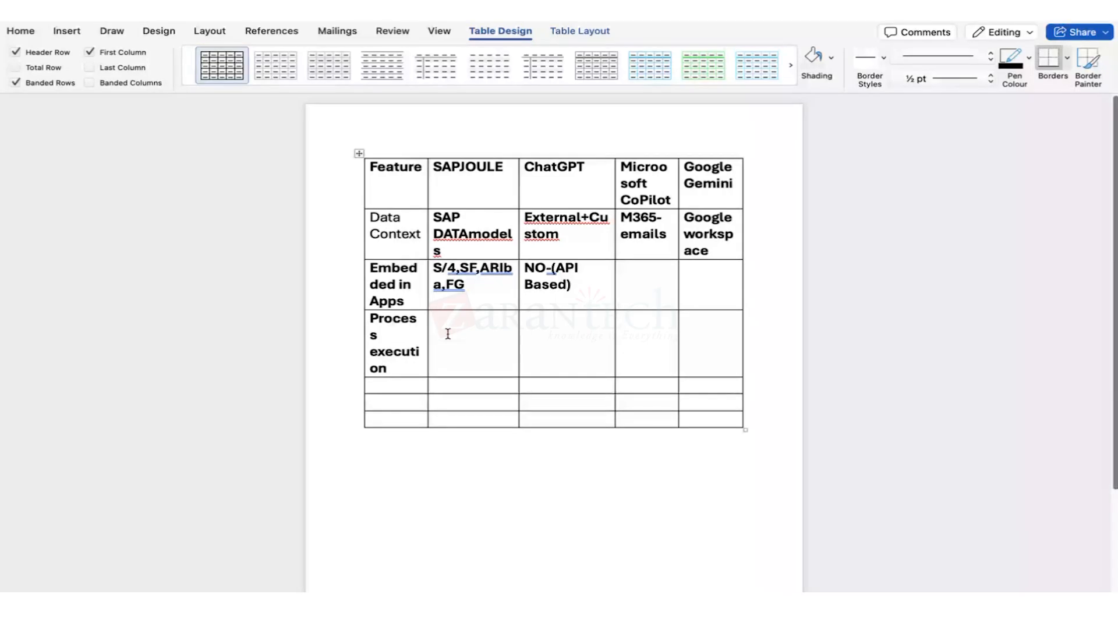
text(Yes ()
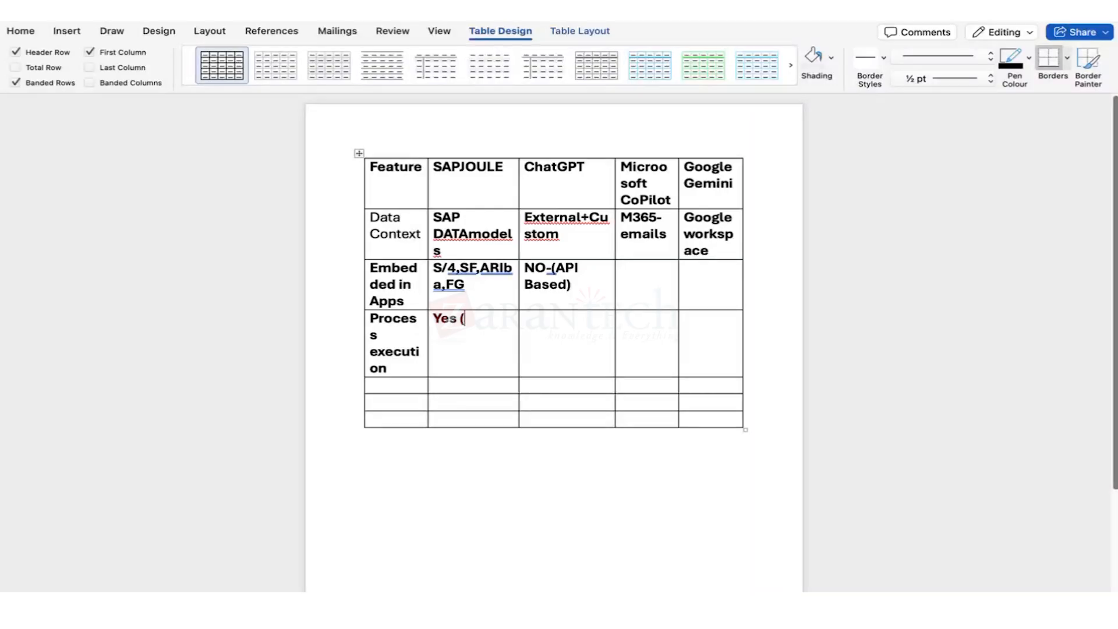
text(actions,w)
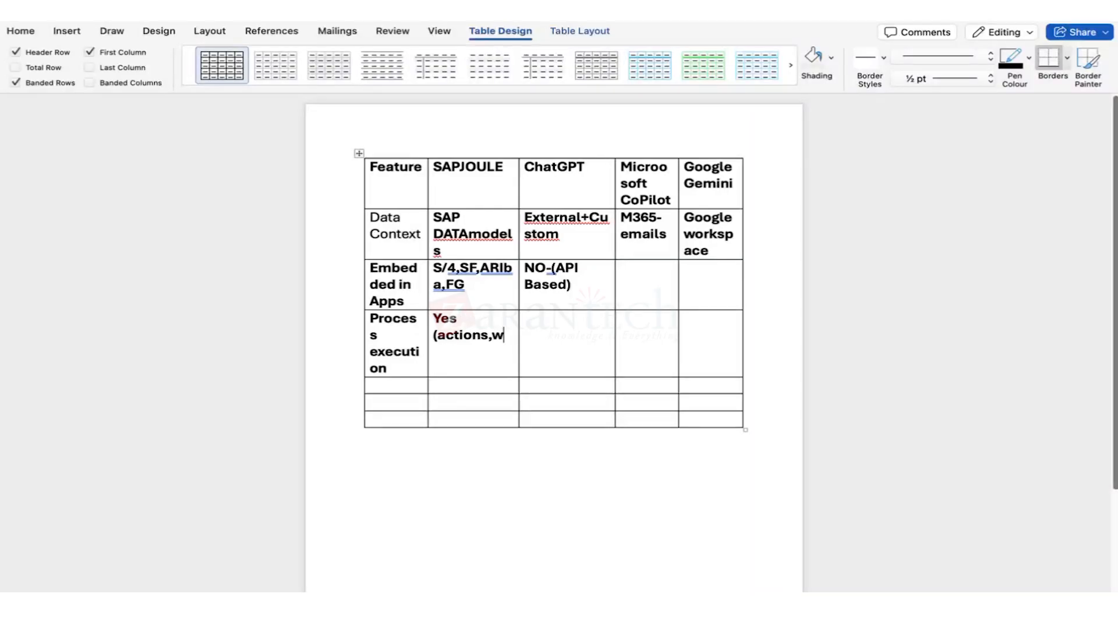
text(orkflows))
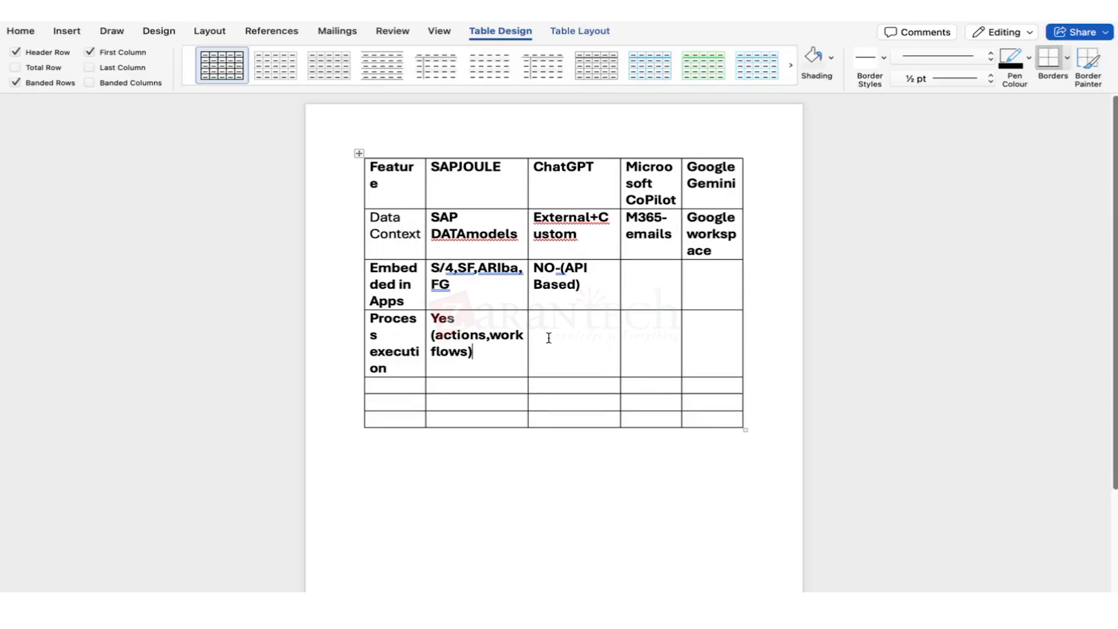
click(549, 337)
text(No)
click(641, 332)
text(no)
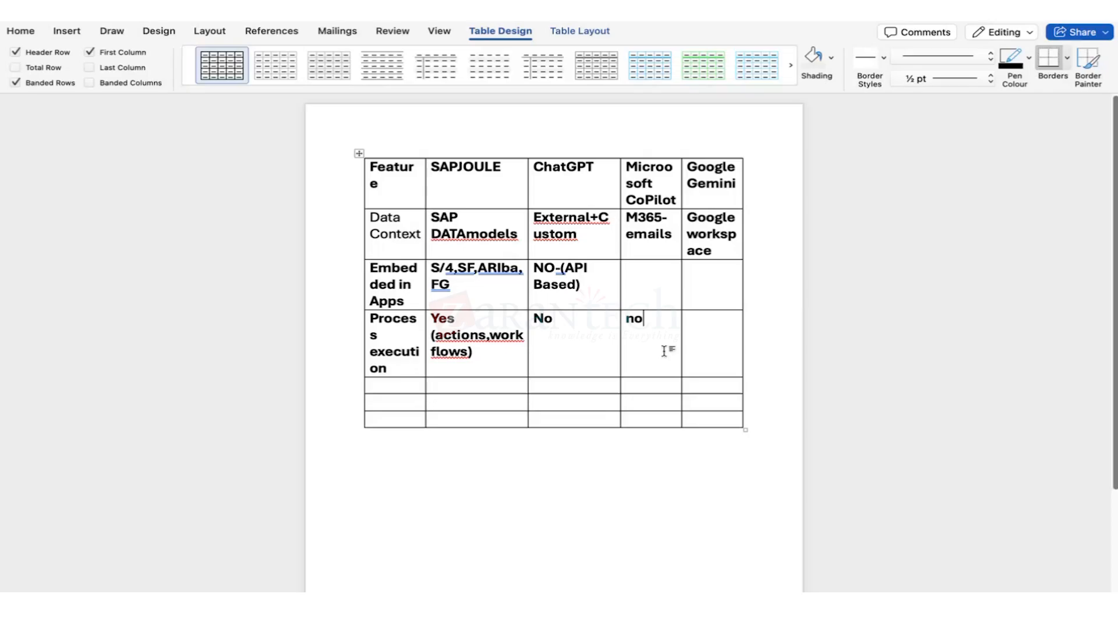
click(699, 350)
text(linited)
key(BackSpace)
key(BackSpace)
key(BackSpace)
key(BackSpace)
key(BackSpace)
text(mited)
shift+click(457, 334)
shift+click(403, 337)
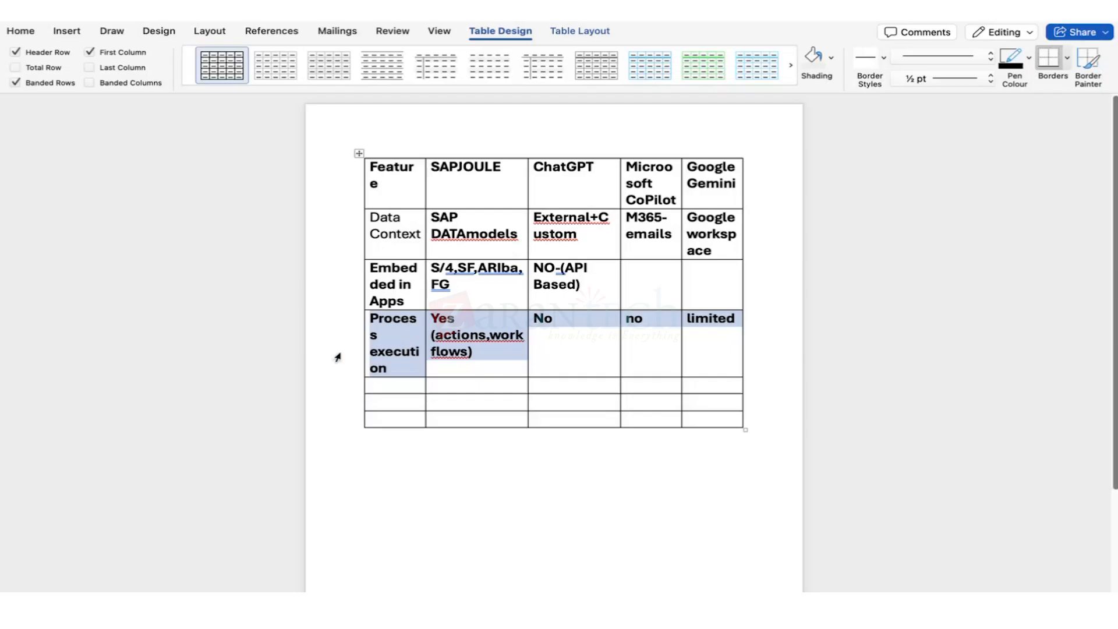
click(371, 387)
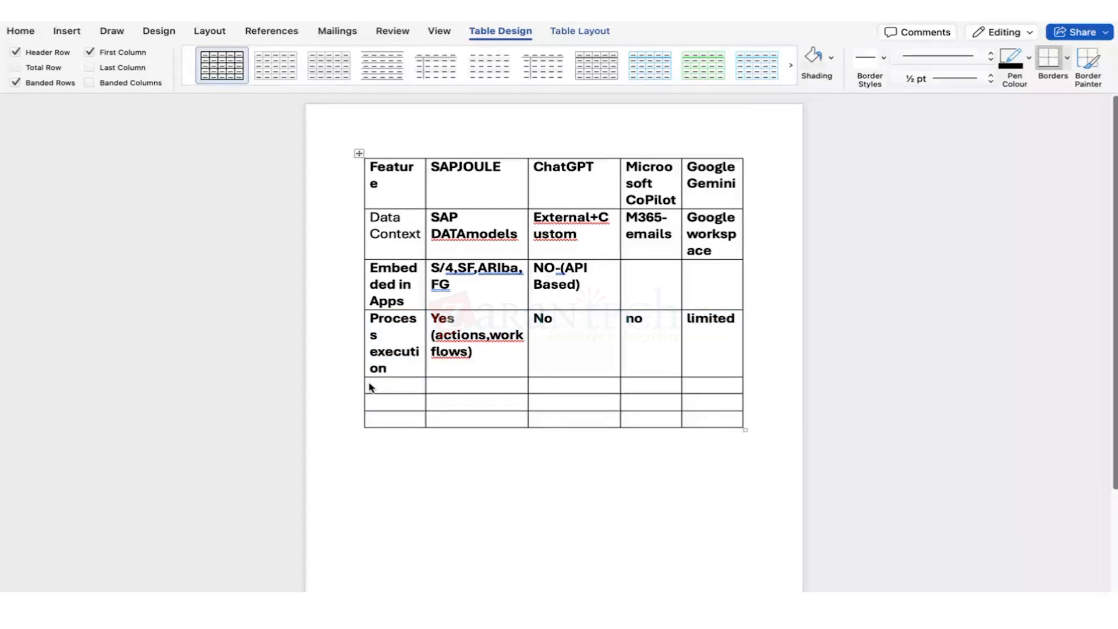
Fill the Custom - Agent Building row with SAP BTP, Limited -actions, azure- and Limited.
text(Custom -)
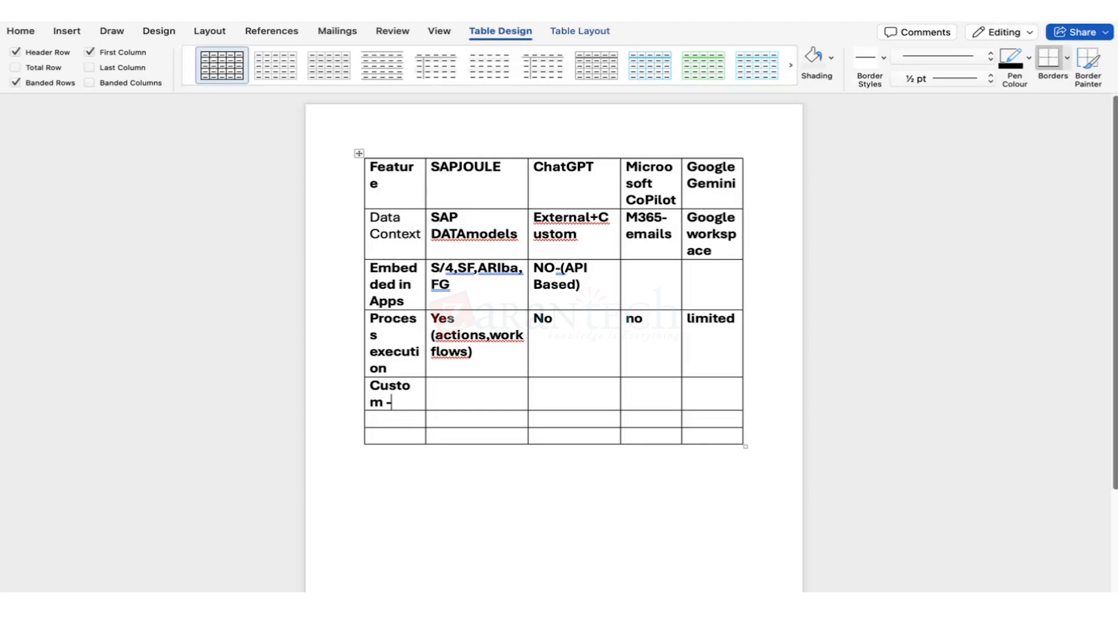
text( Agent Bu)
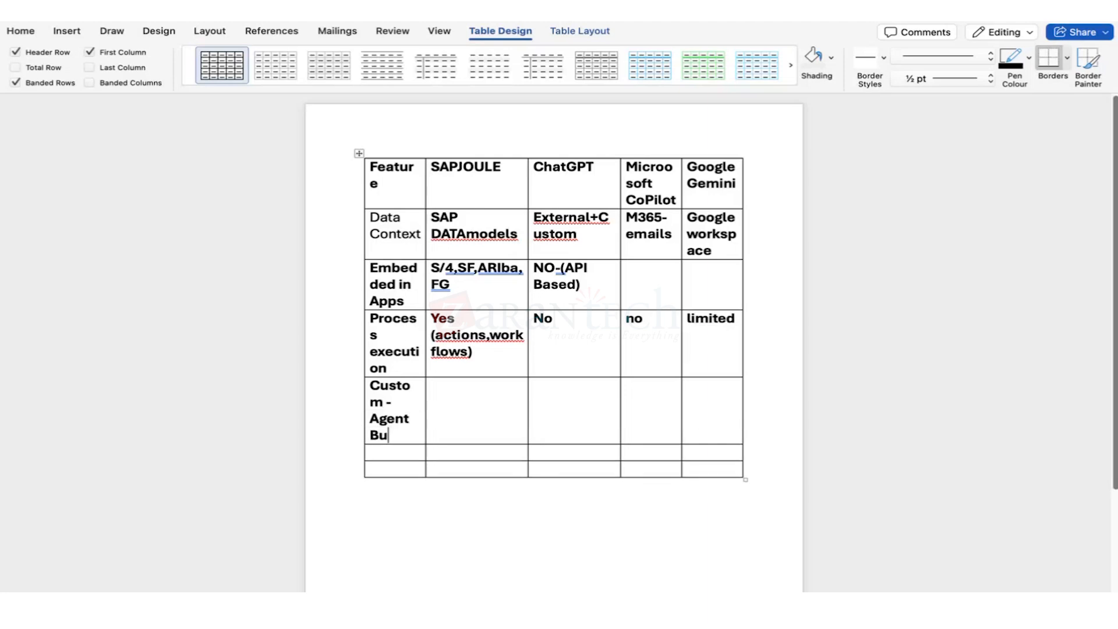
text(ilding)
click(457, 419)
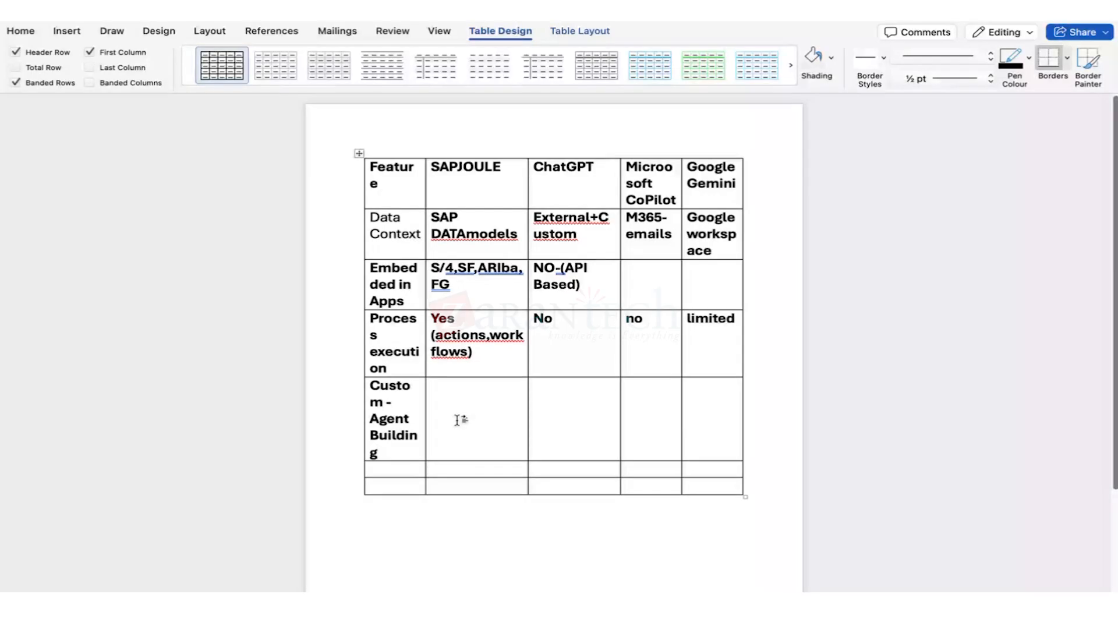
text(SAP BTP)
click(565, 399)
text(Lim)
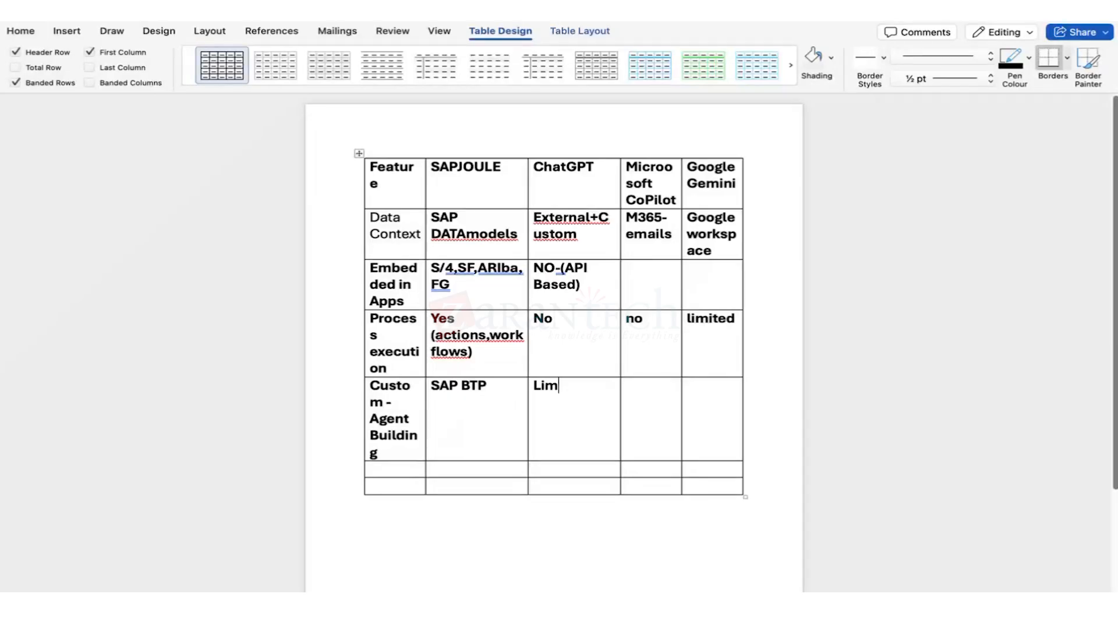
text(ited -actions)
click(636, 412)
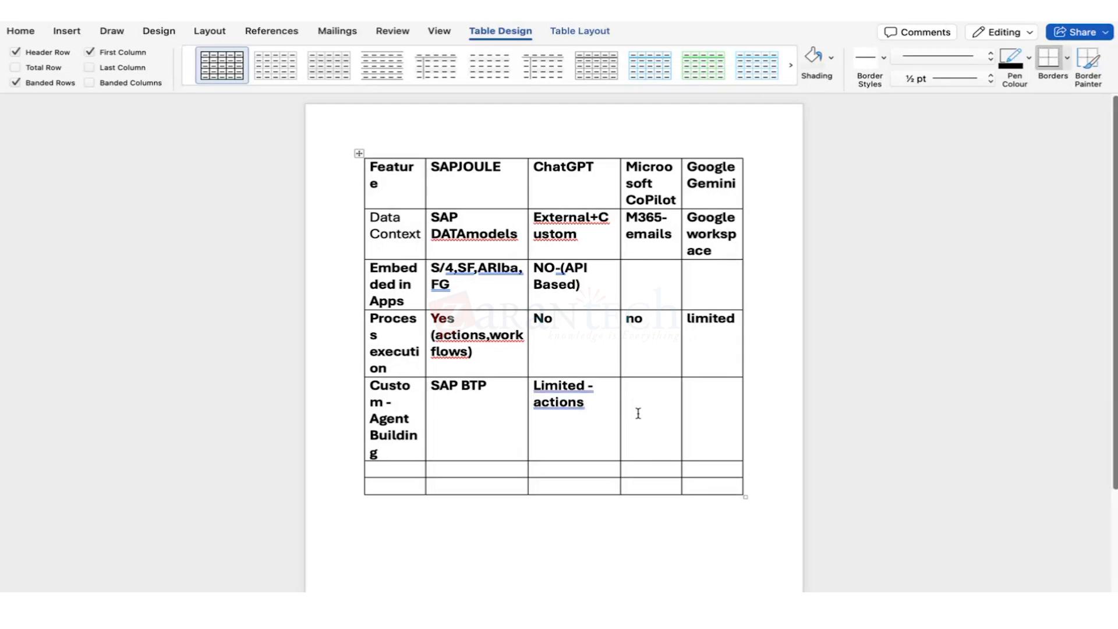
text(azure-)
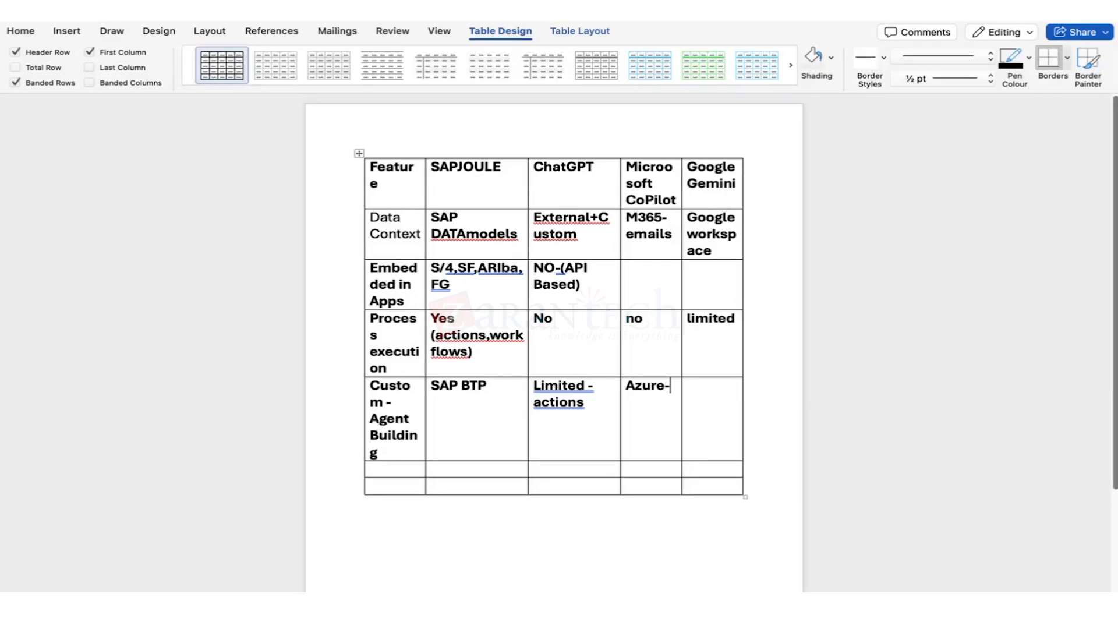
click(710, 412)
text(Limited)
Start a Governance row with SAP-Grade under SAPJOULE.
key(Tab)
text(Giver)
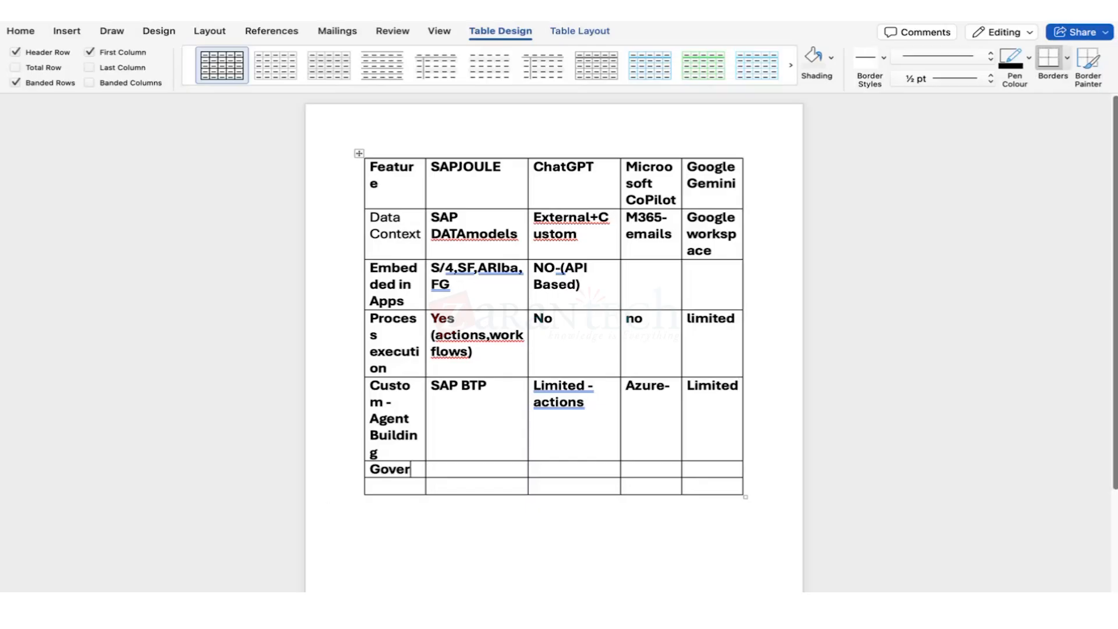
text(nance)
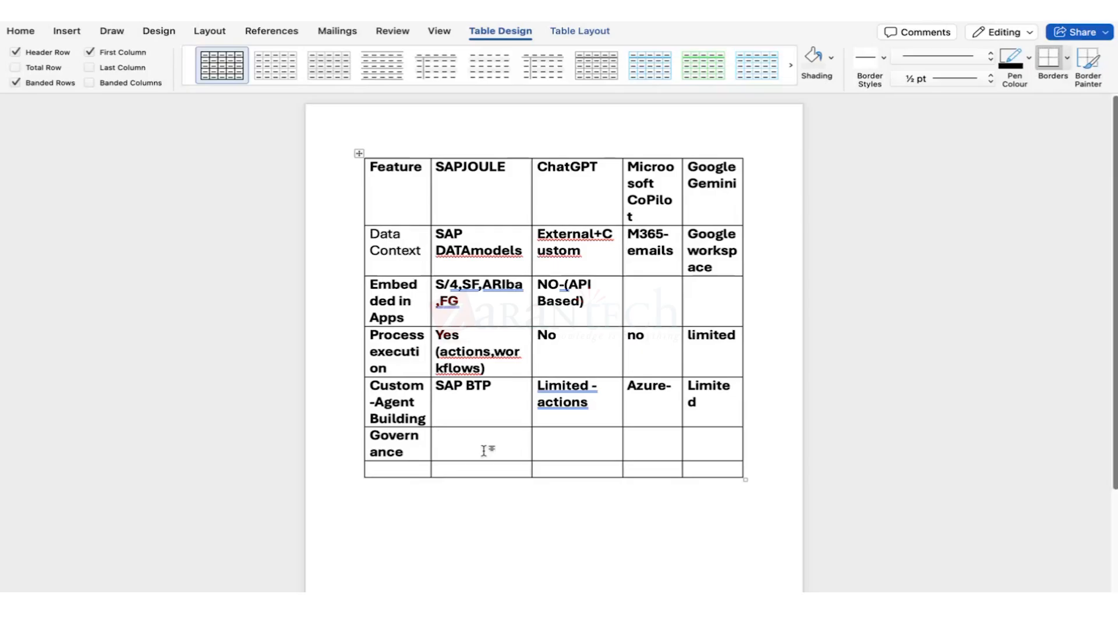
click(483, 450)
text(SAP-Gar)
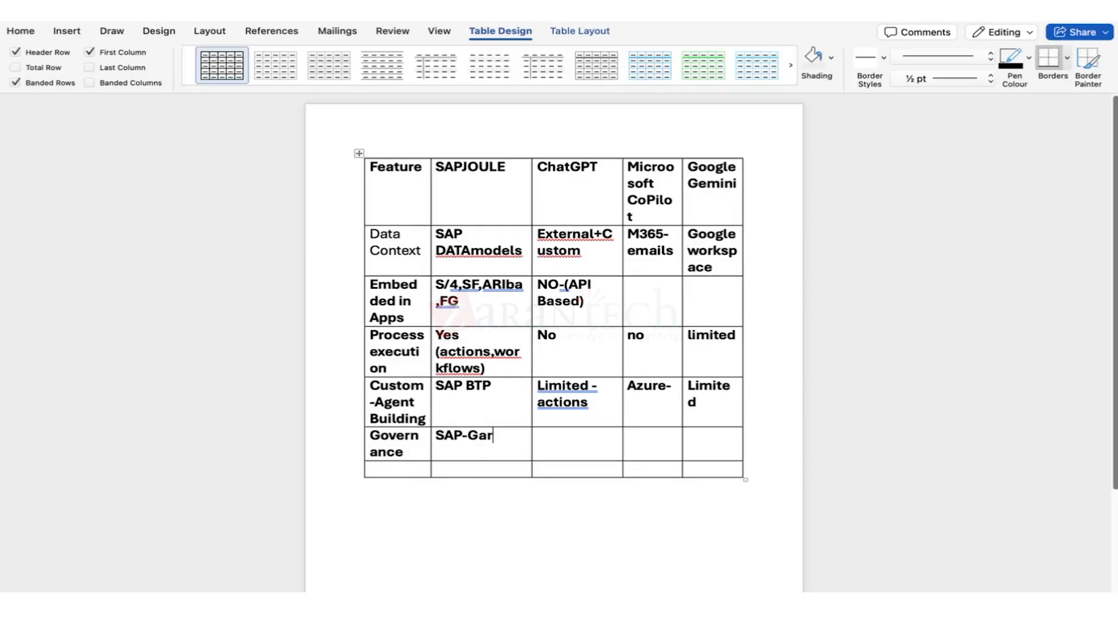
key(BackSpace)
key(BackSpace)
text(rade)
Enter depends on setup, microsoft and google for the other tools, then begin the Best row.
click(571, 439)
text(depends)
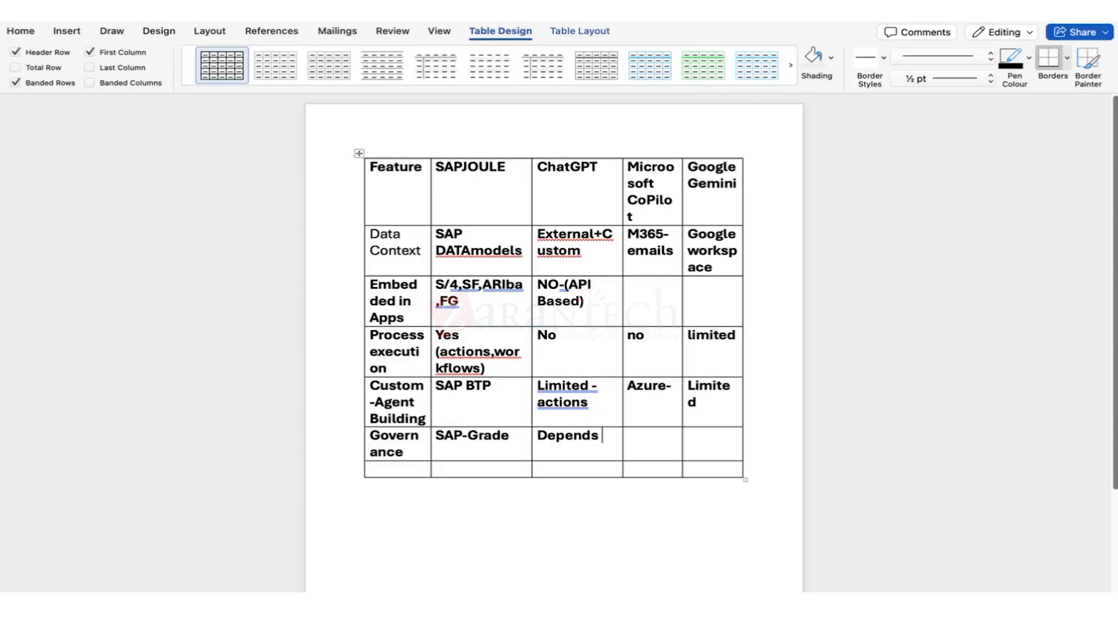
text( on setup)
click(632, 436)
text(m)
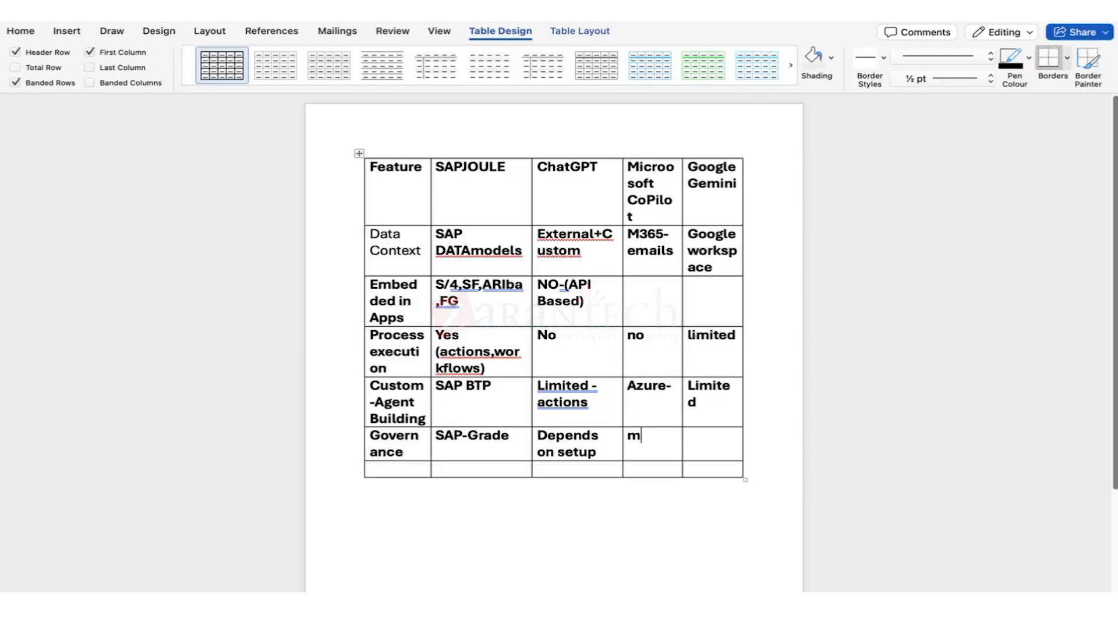
text(icrosoft)
click(710, 438)
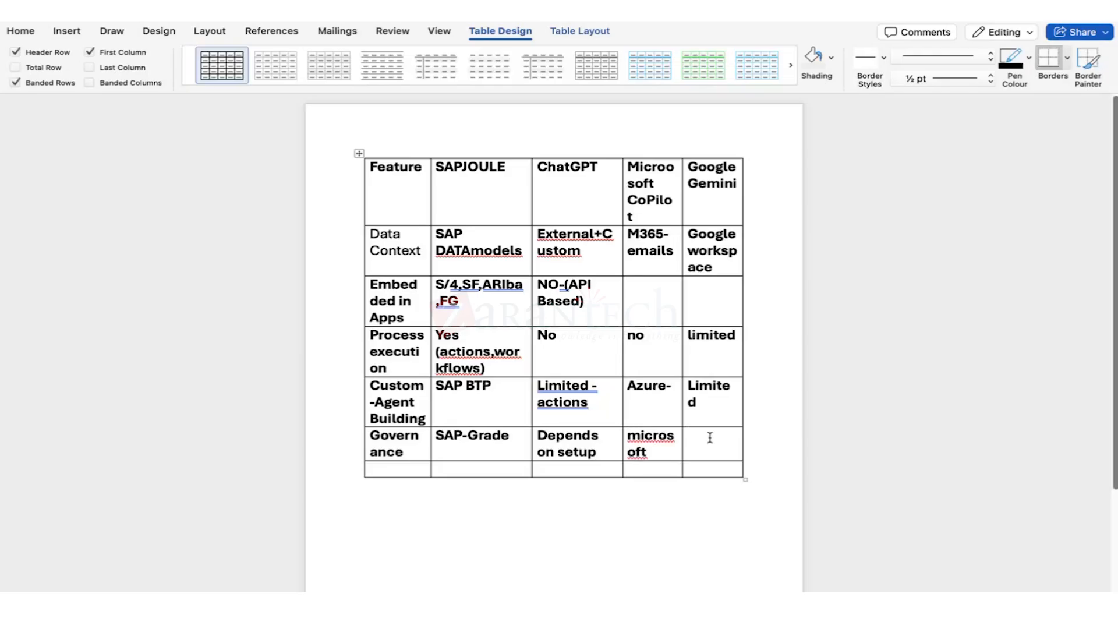
text(google)
click(407, 467)
text(be)
Type 'Customers of SAP , Nonsap (SIP)' in SAPJOULE's Best cell and check its spelling.
click(446, 473)
text(Cis)
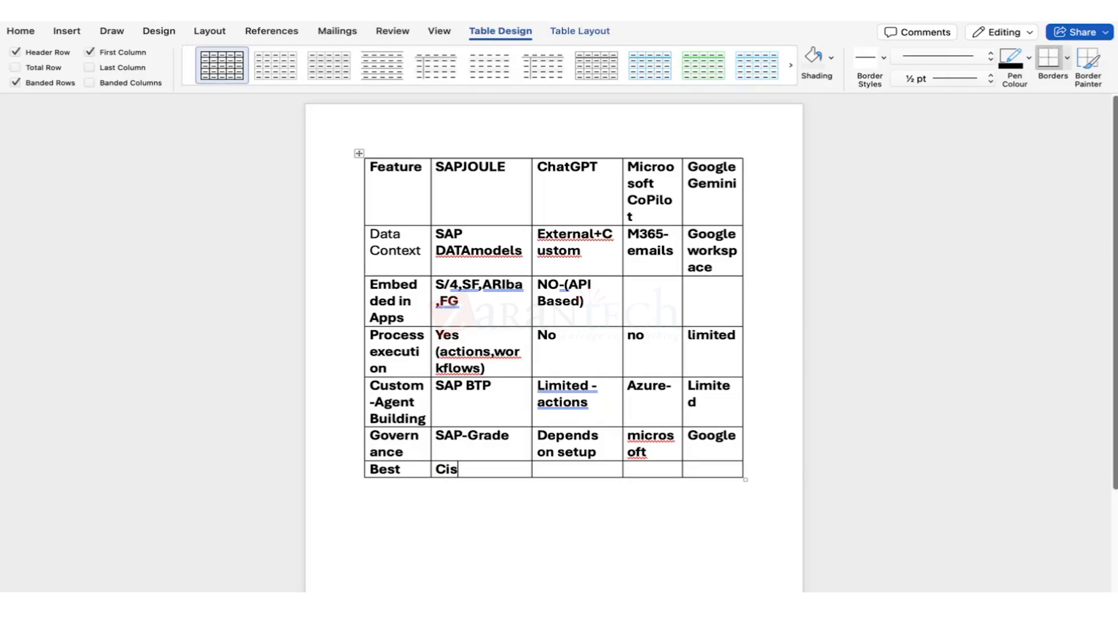
key(BackSpace)
key(BackSpace)
text(ustomer of)
key(BackSpace)
key(BackSpace)
key(BackSpace)
text(s of S)
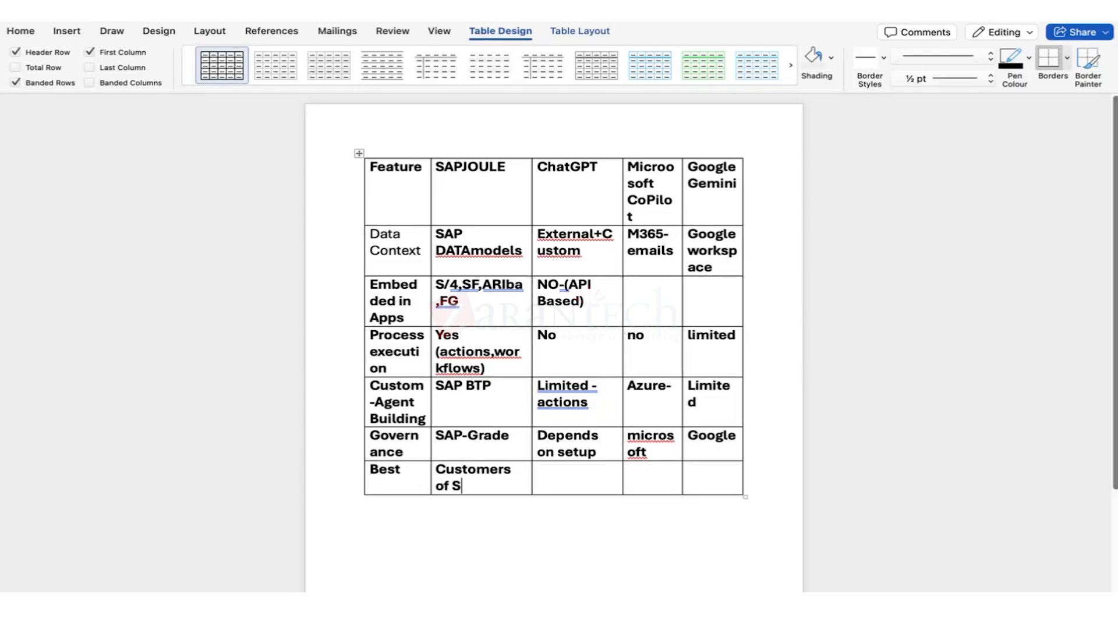
text(AP , Nonsap ()
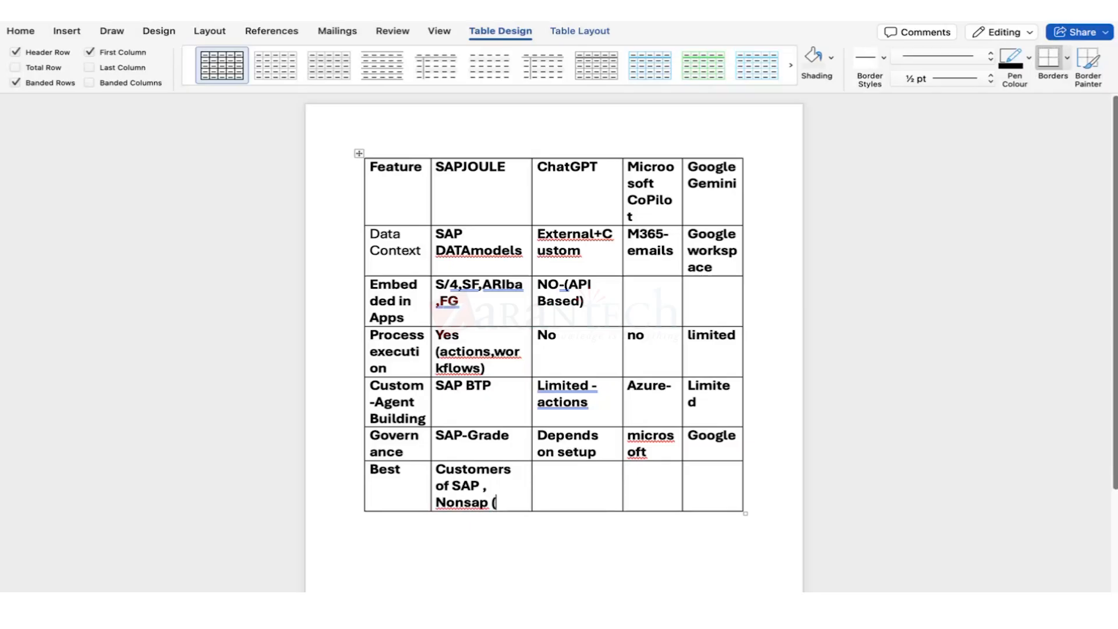
text(SIP))
drag(487, 483, 438, 469)
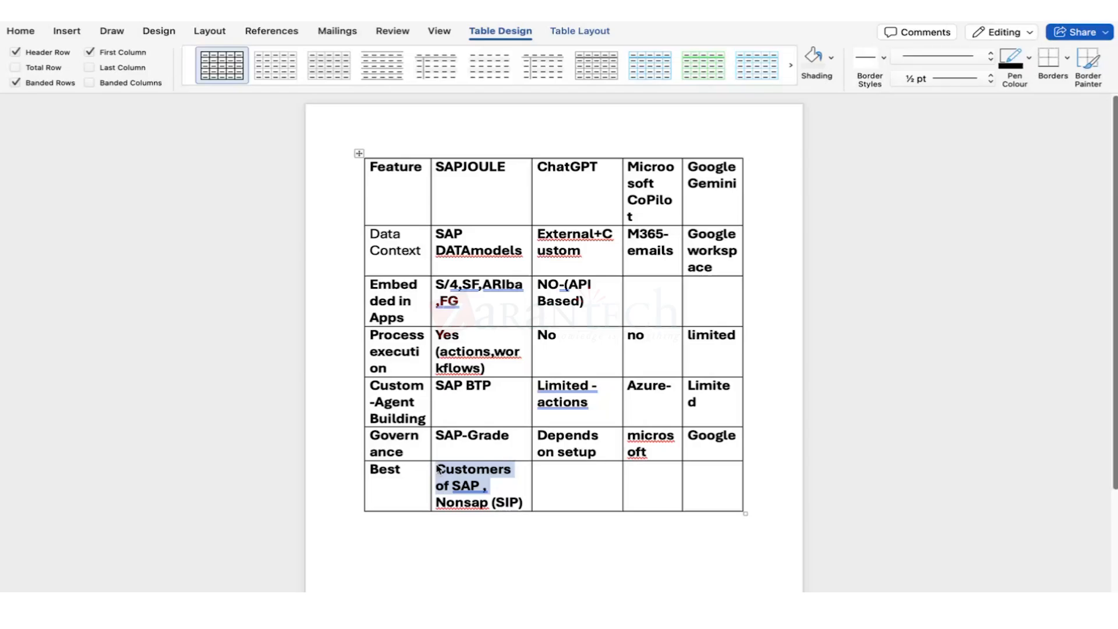
right_click(492, 482)
key(Escape)
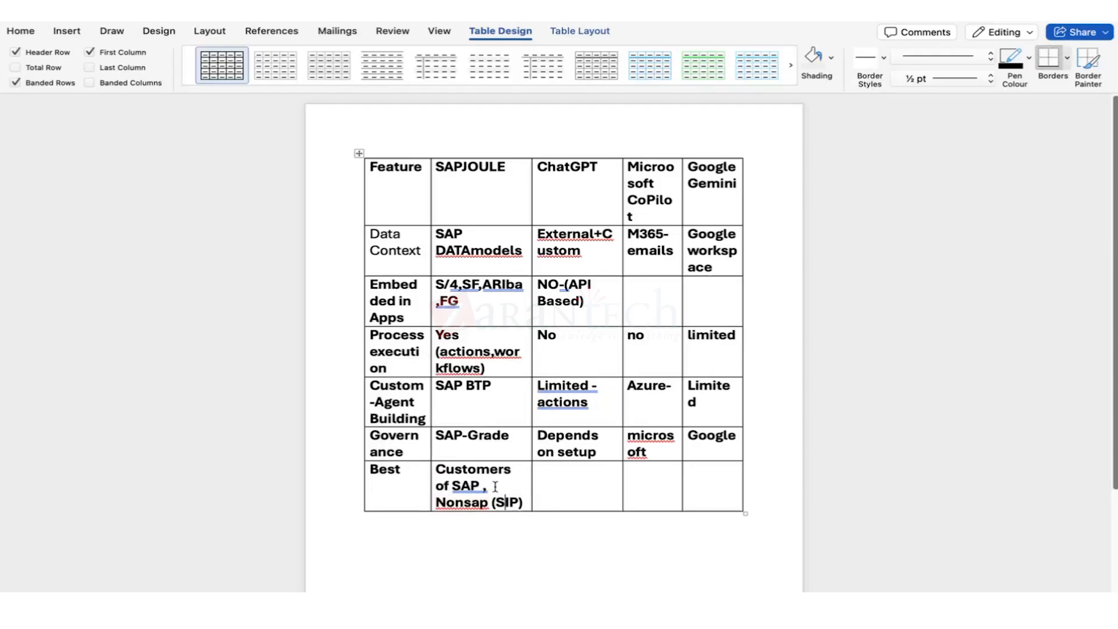
Enter 'builders and innvators' in ChatGPT's Best cell, fixing the misspelled ending.
drag(495, 486, 478, 474)
click(547, 479)
text(builders and innvotaor)
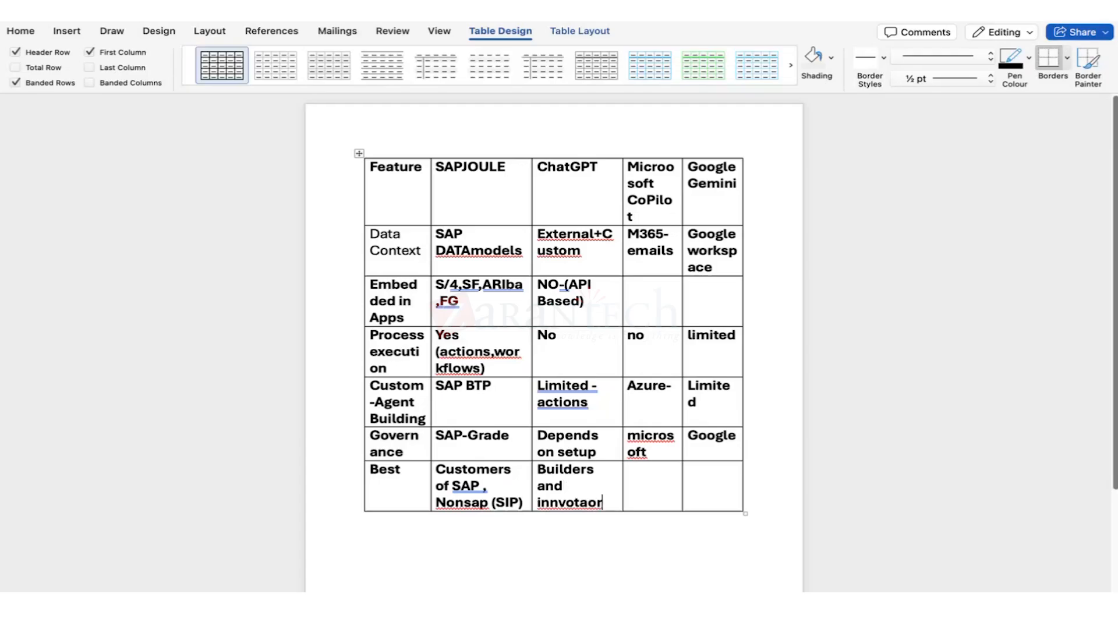
key(BackSpace)
key(BackSpace)
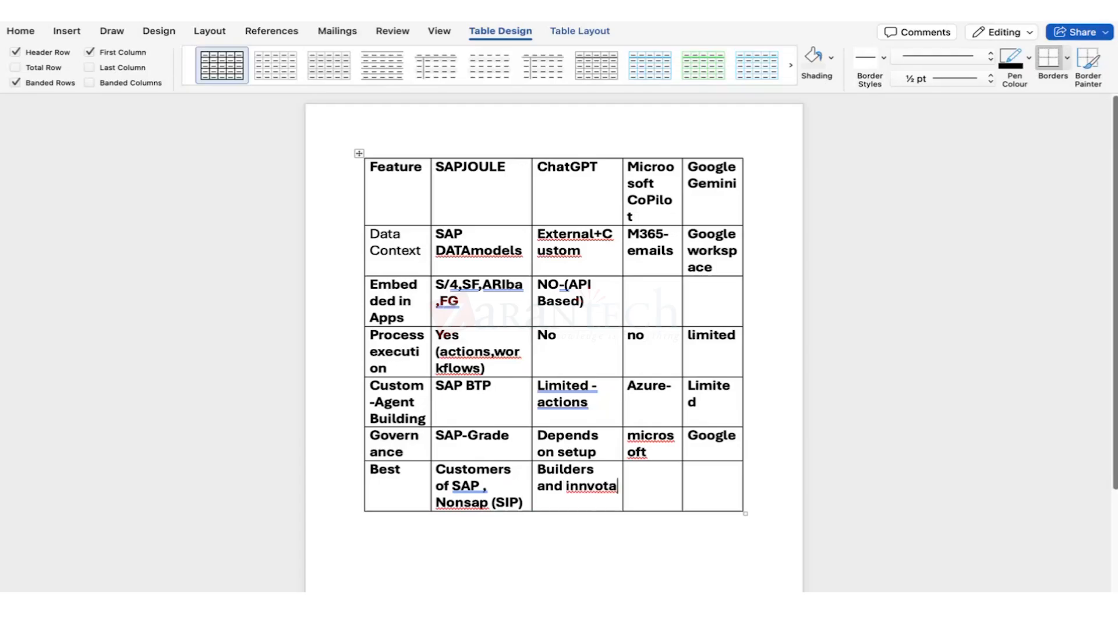
key(BackSpace)
text(ors)
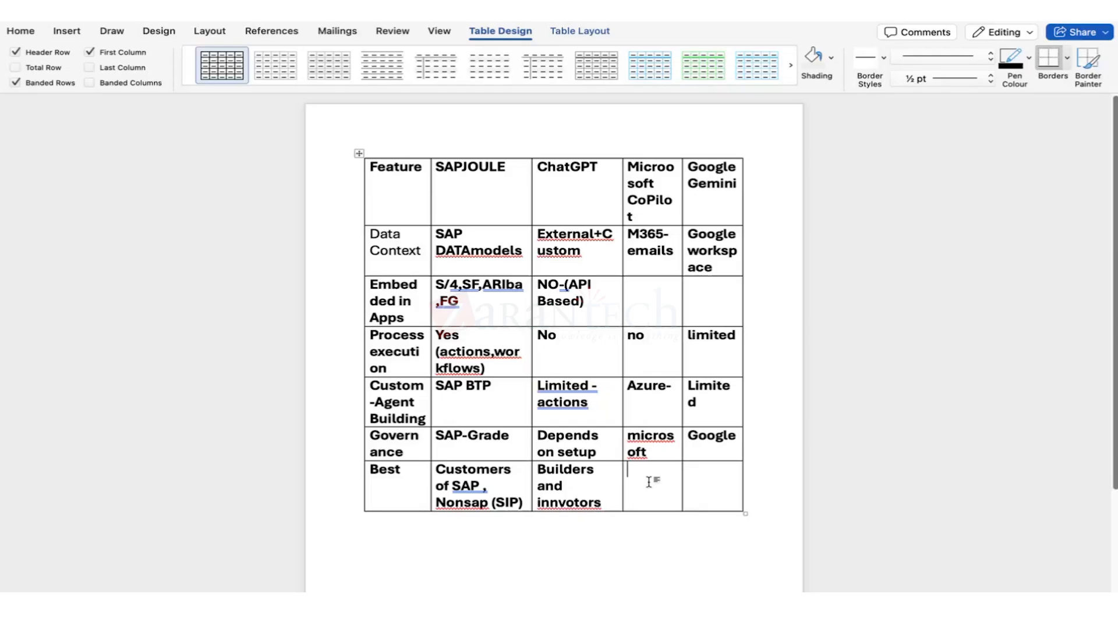
key(BackSpace)
key(BackSpace)
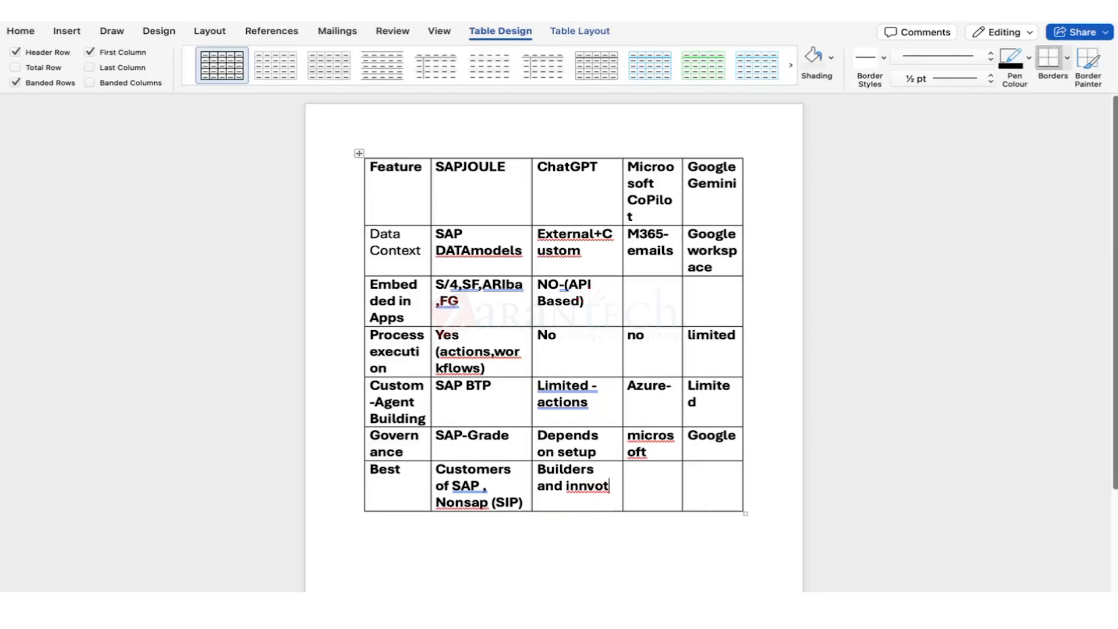
key(BackSpace)
text(ators)
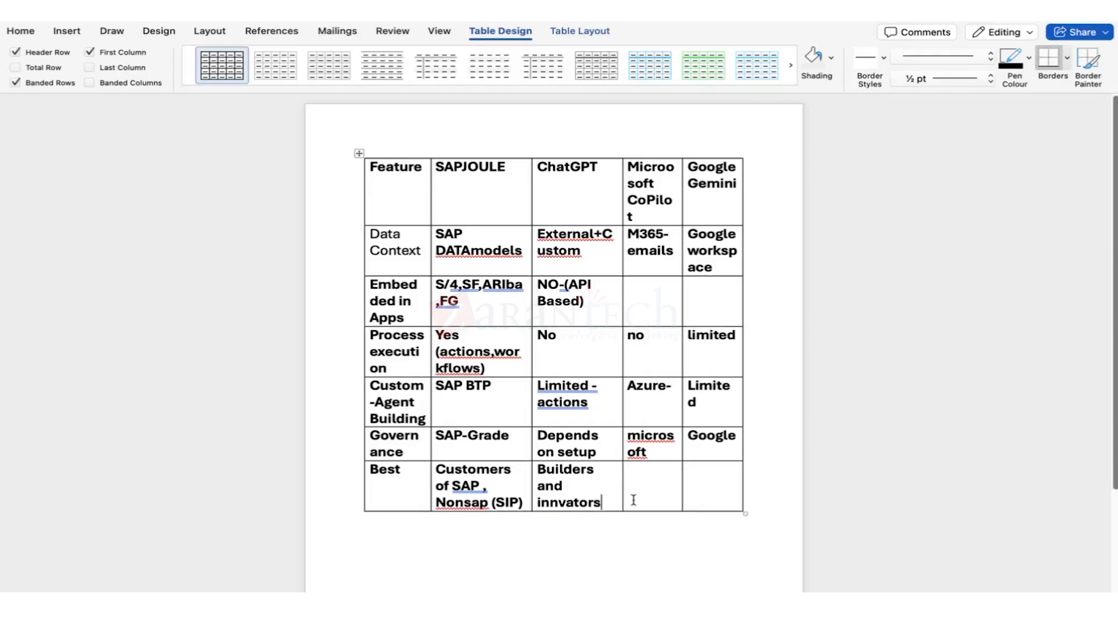
Enter 'heavy MS office' under CoPilot and 'ecosystem' under Gemini in the Best row.
click(654, 495)
text(heavy MS office)
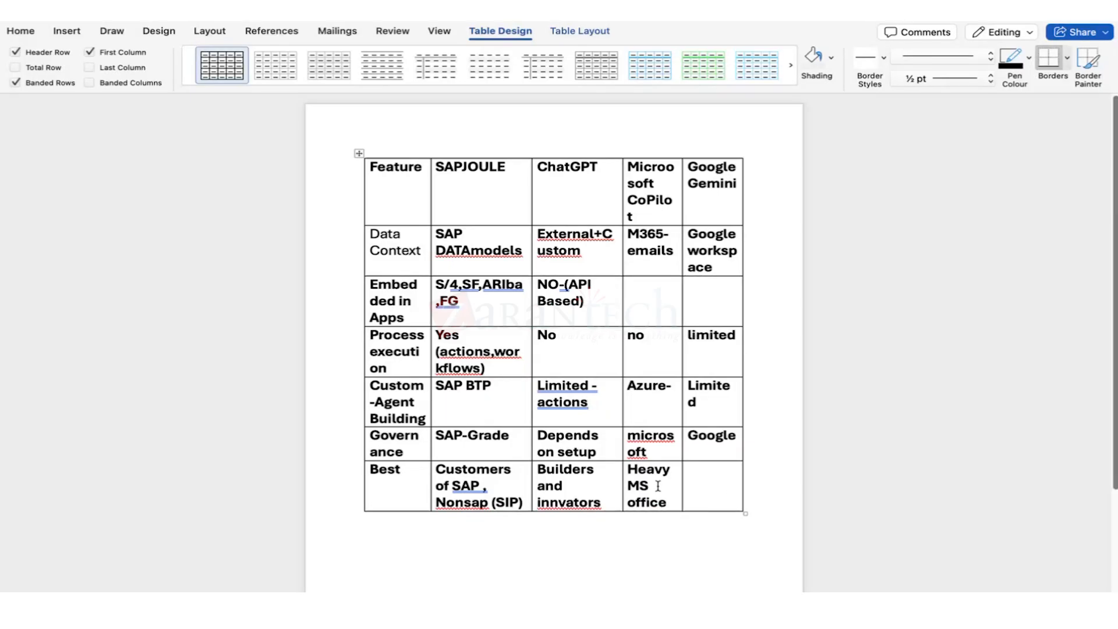
key(Tab)
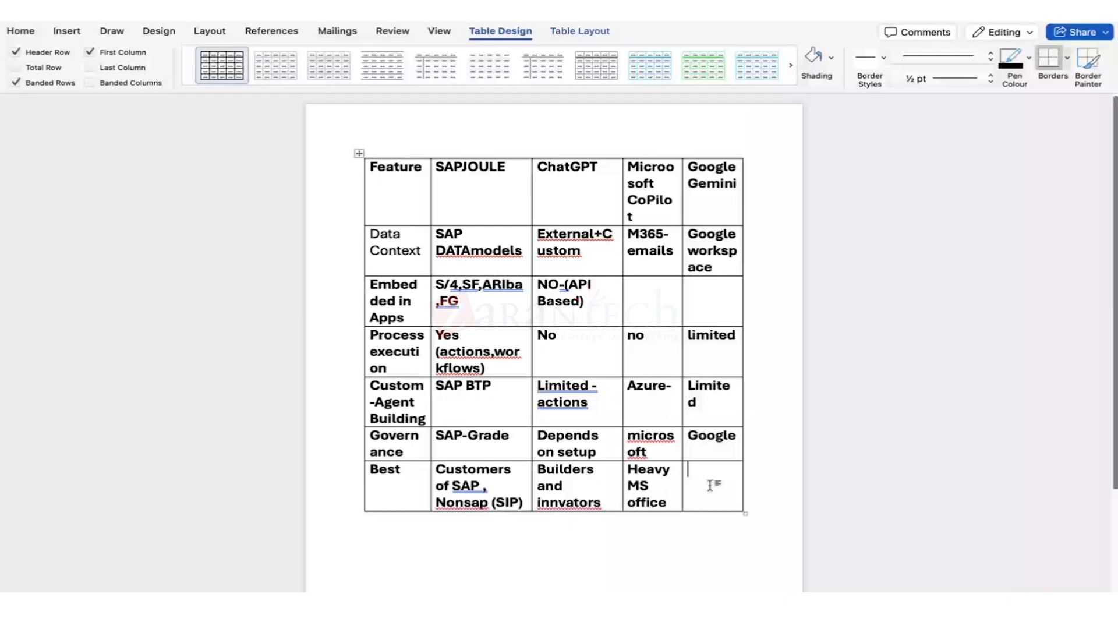
text(ecosystem)
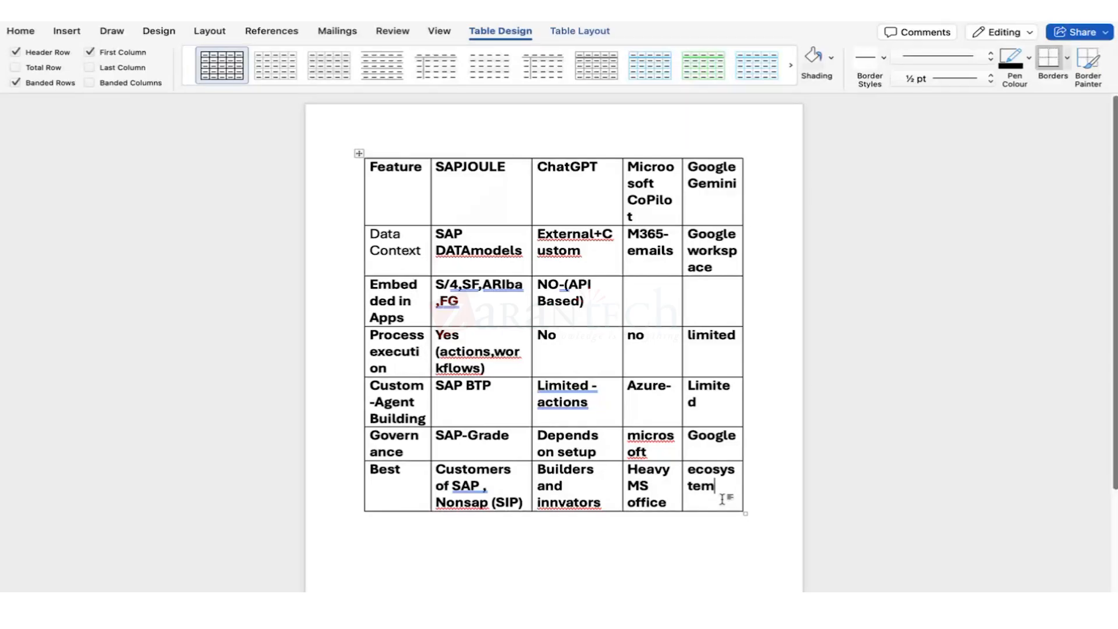
Select the ChatGPT, CoPilot and Gemini columns and check the spelling suggestions for 'Nonsap'.
drag(540, 167, 695, 501)
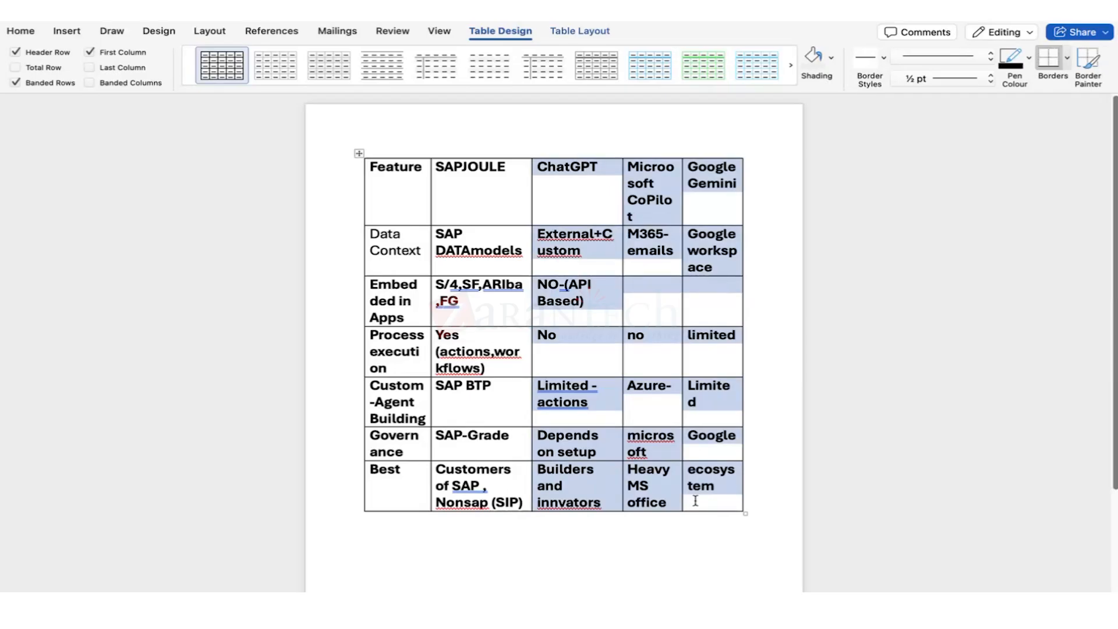
right_click(502, 486)
click(472, 531)
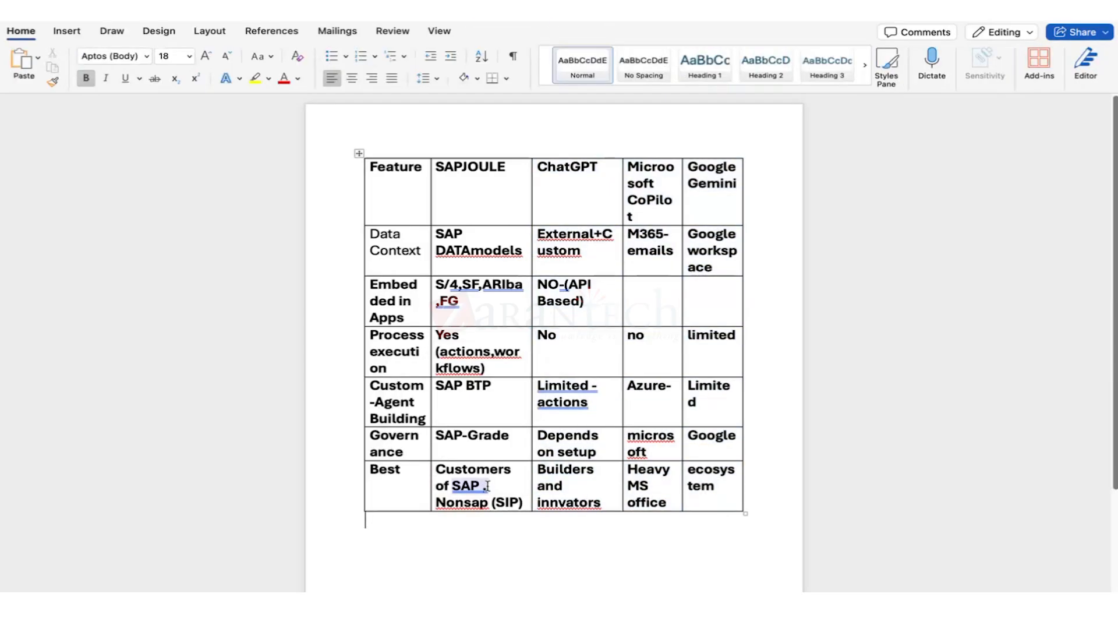
drag(487, 485, 441, 469)
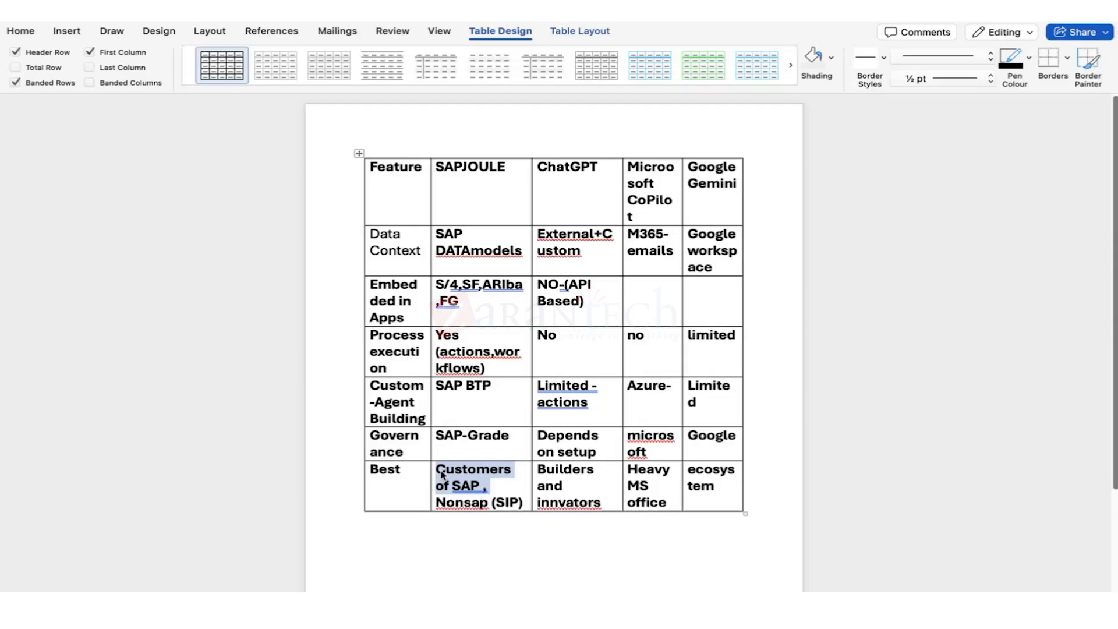
Add blank paragraphs just below the comparison table.
scroll(484, 443, down, 5)
click(520, 412)
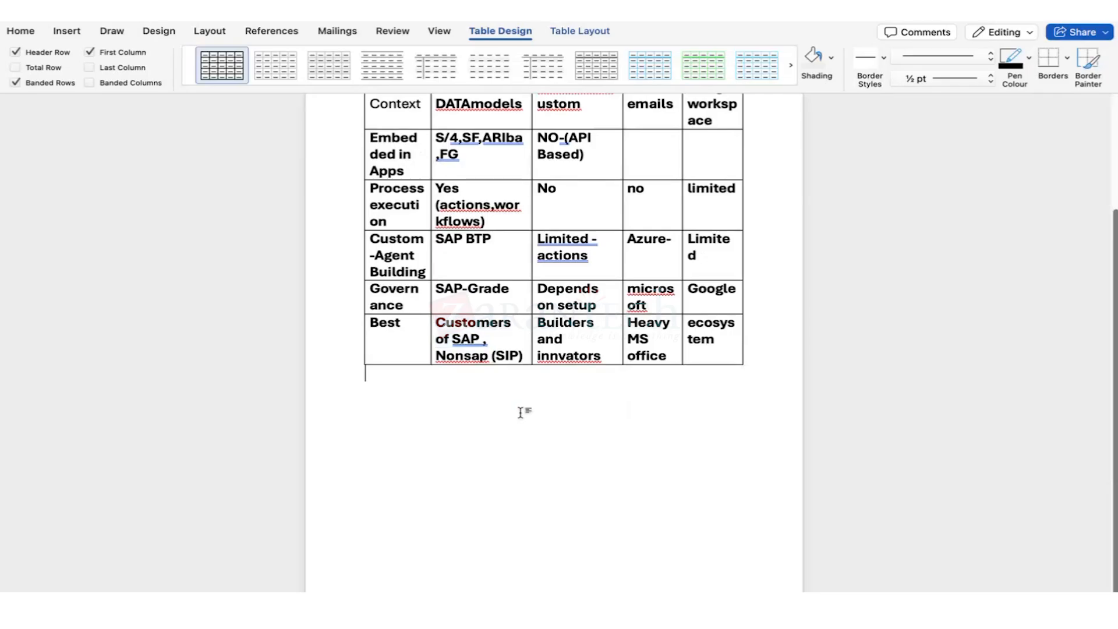
key(Return)
key(Return)
key(Return)
key(Return)
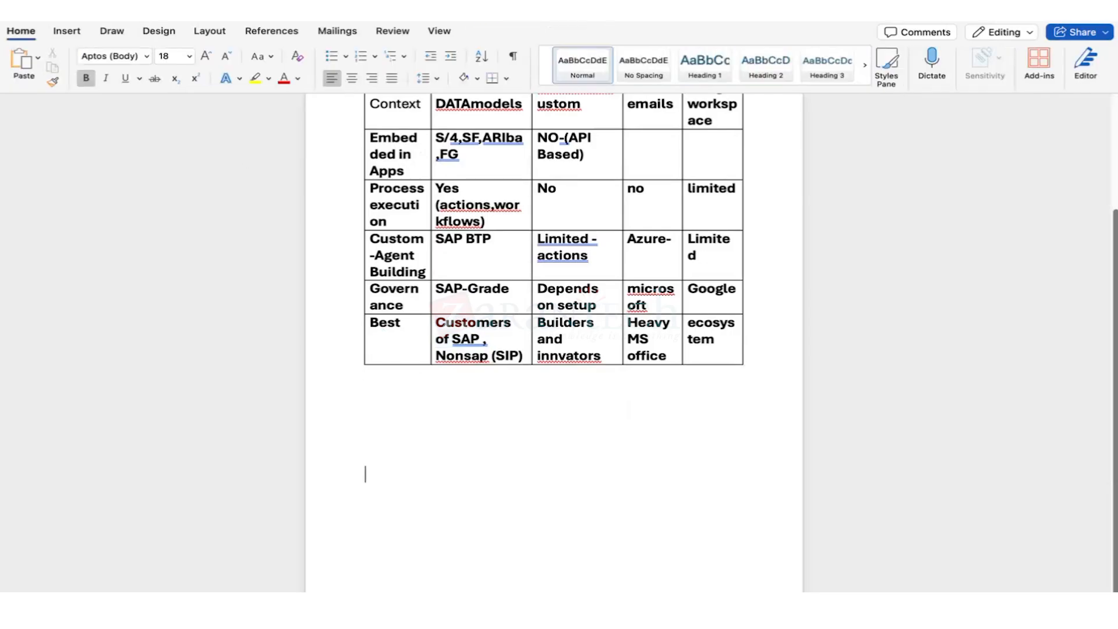
scroll(553, 291, down, 3)
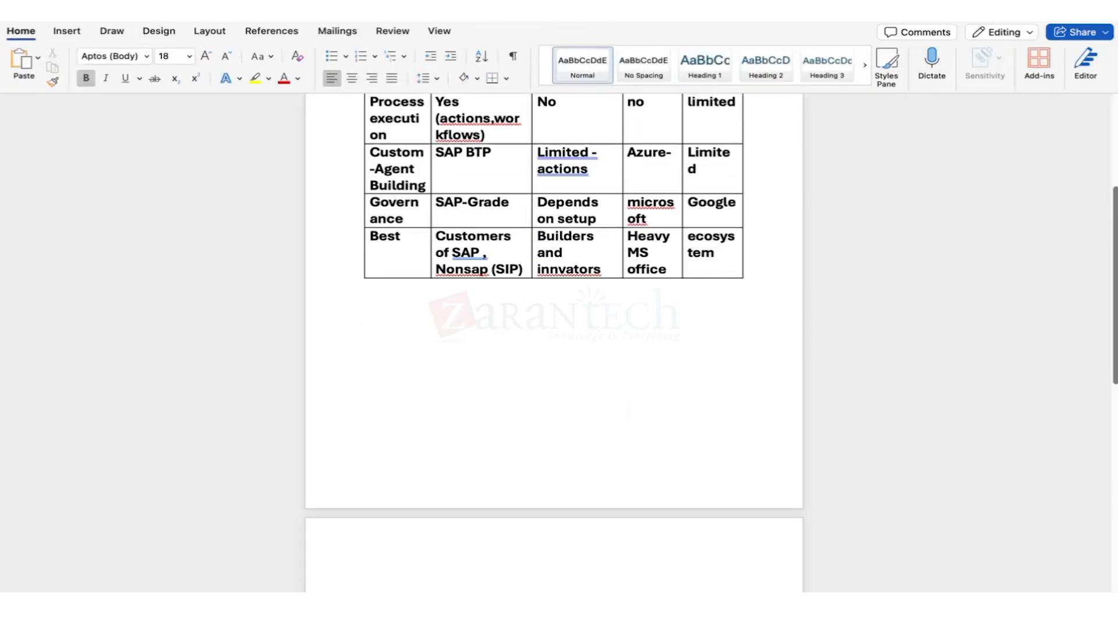
Draw a rectangle on the next page labelled 'UX-Joule Questions'.
scroll(380, 419, down, 7)
click(71, 30)
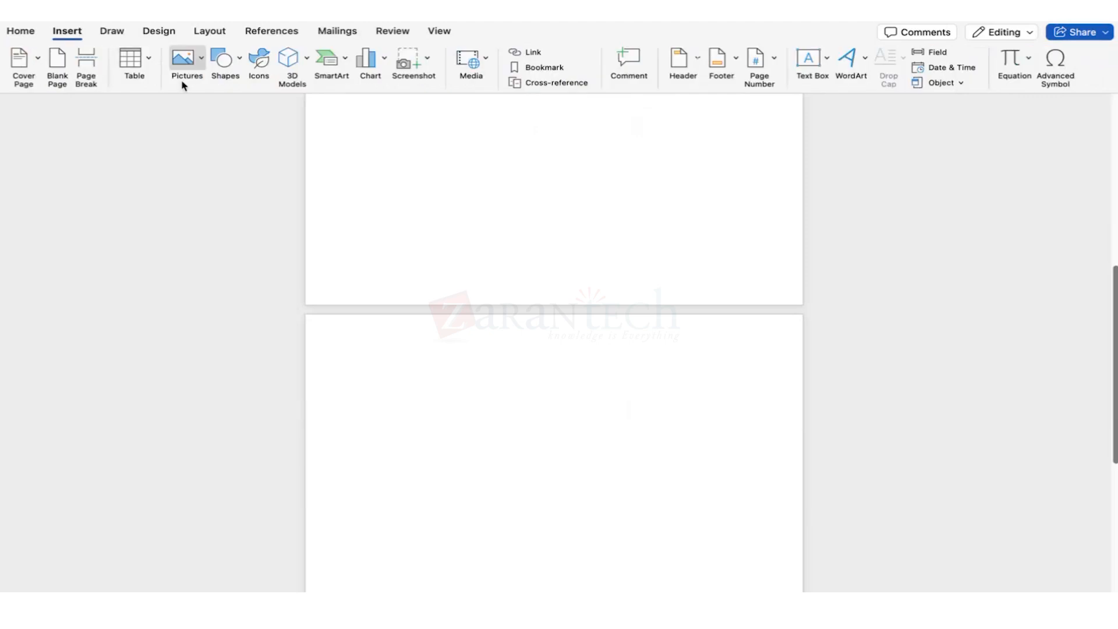
click(219, 64)
click(366, 294)
drag(355, 429, 430, 475)
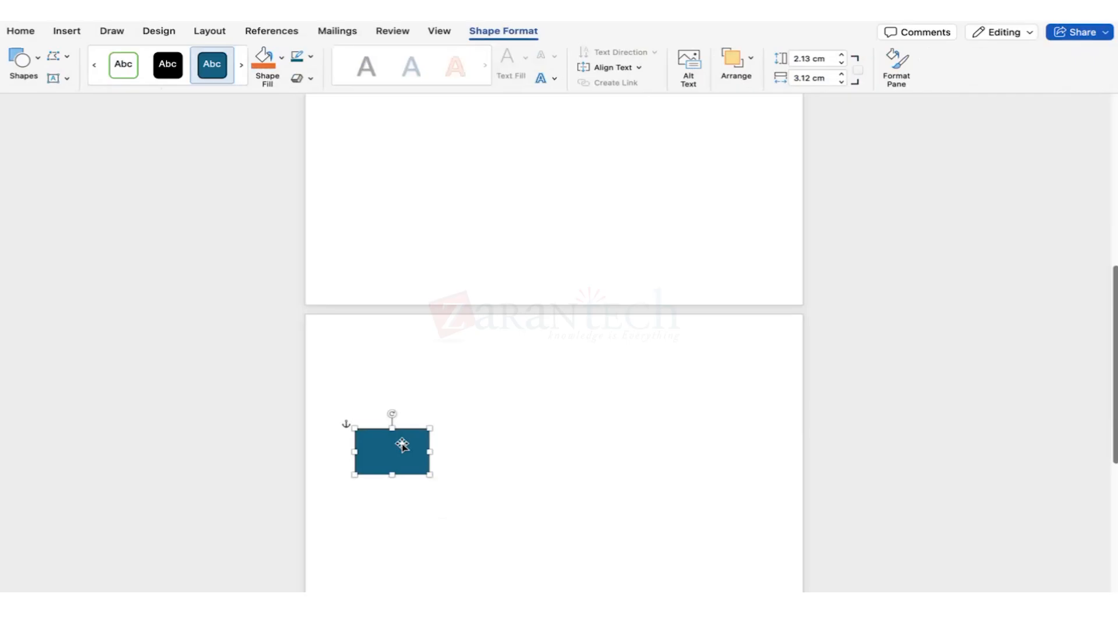
text(UX)
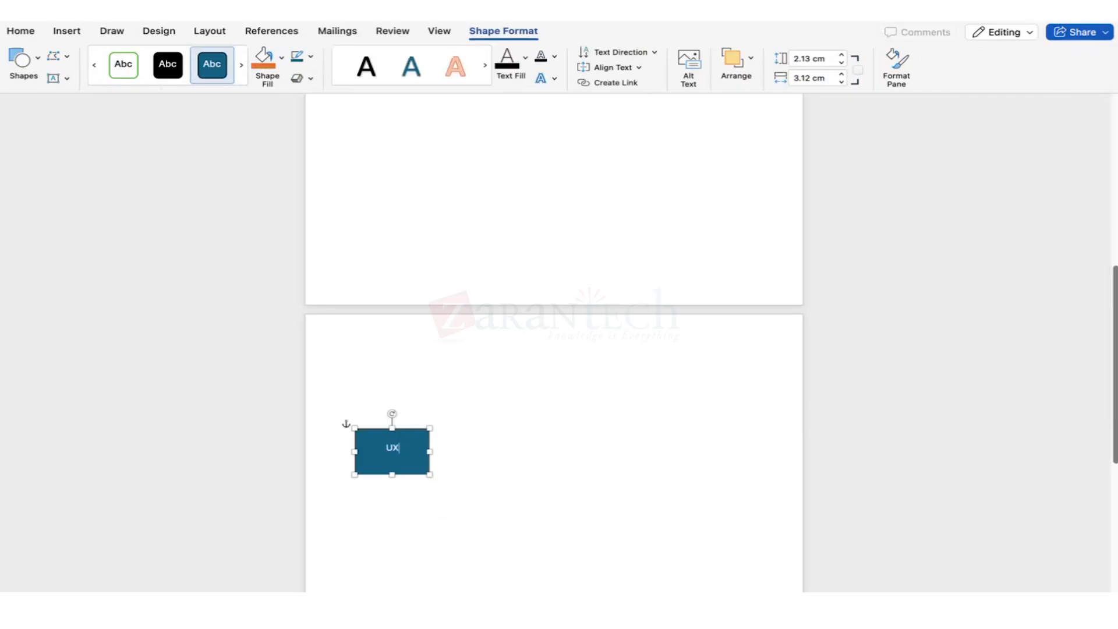
text(-Joul)
text(e Questions)
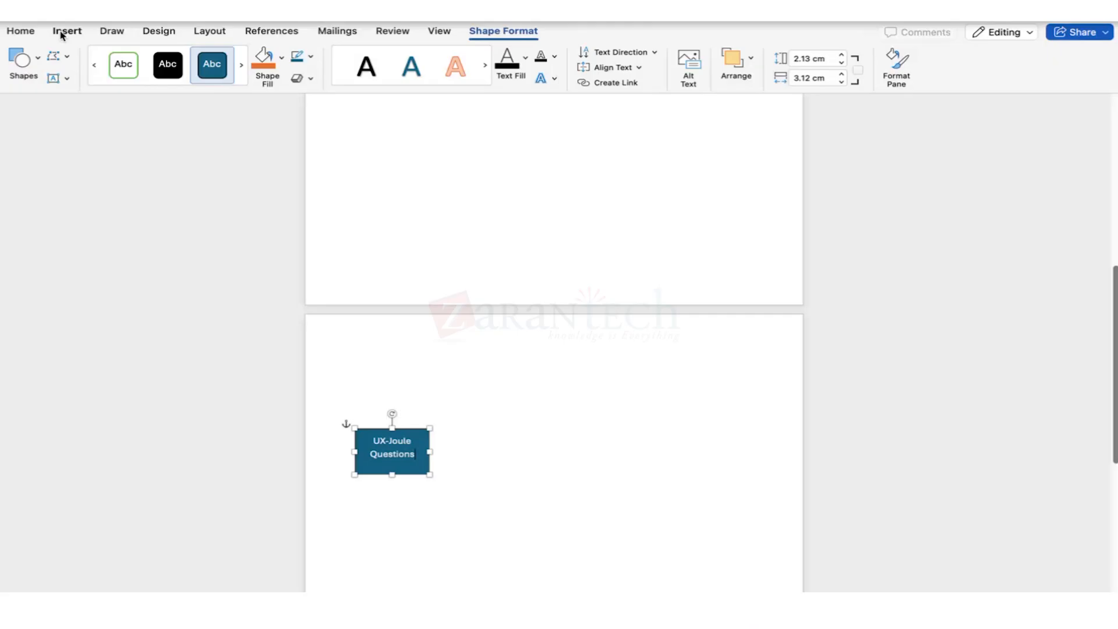
Draw a line out from the box's right side, then undo it.
click(62, 35)
click(227, 61)
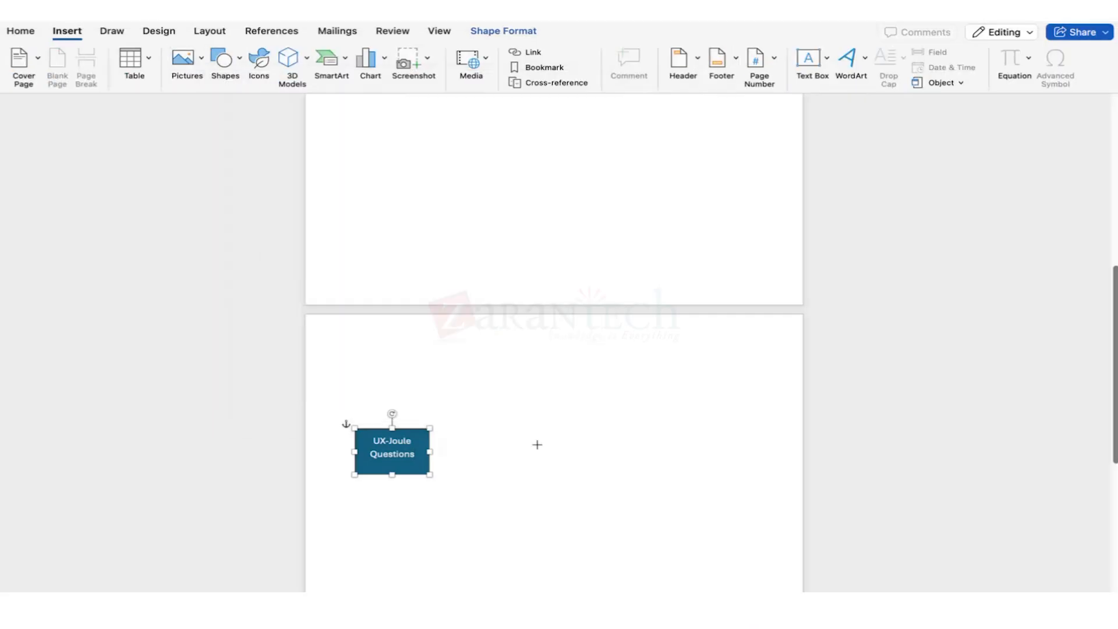
drag(430, 451, 533, 452)
key(super+z)
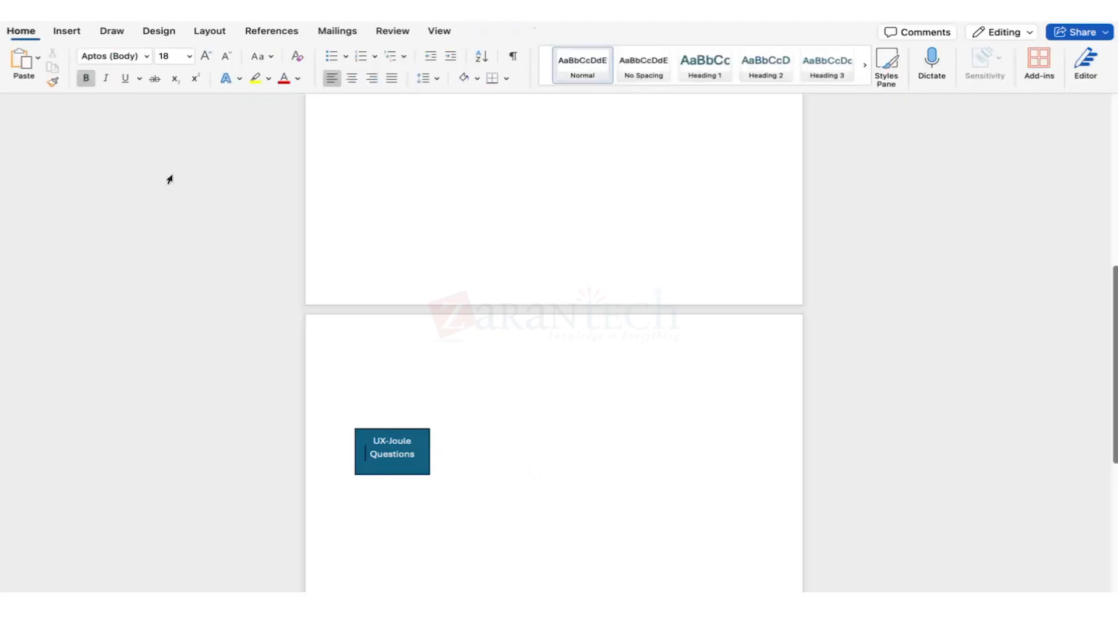
Add a double-headed arrow from UX-Joule Questions to a new box labelled 'Joule'.
click(81, 35)
click(224, 64)
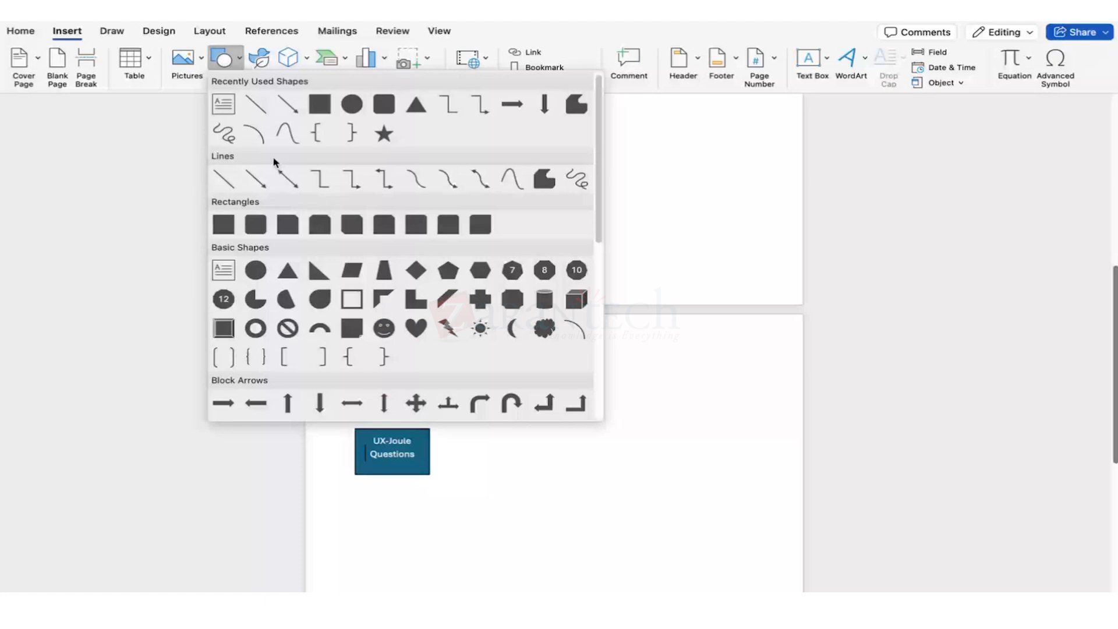
click(255, 179)
drag(432, 447, 530, 445)
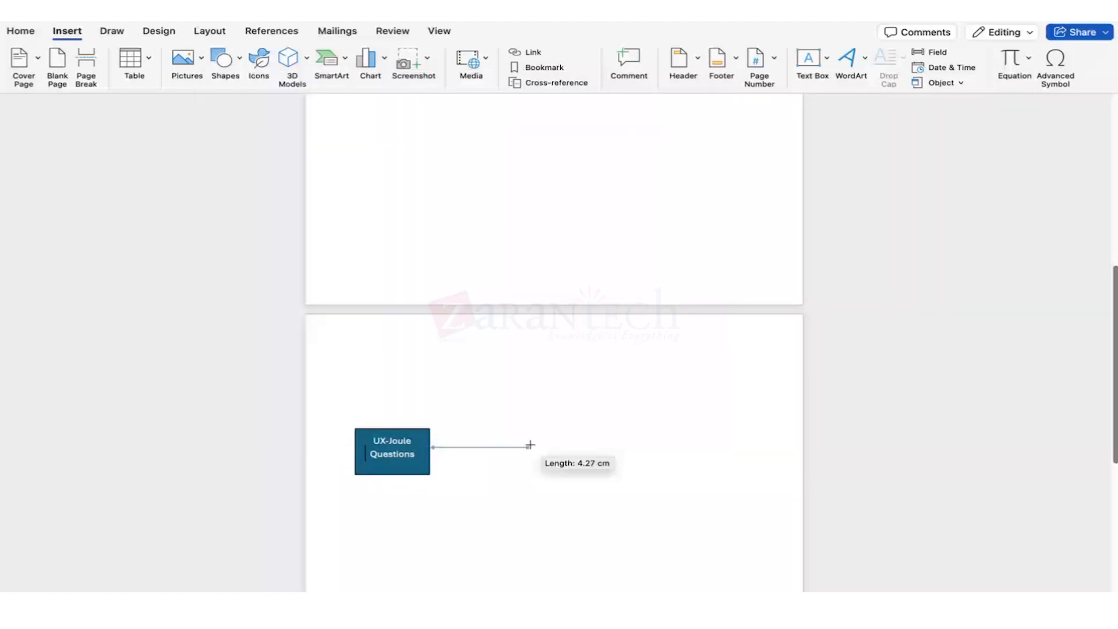
drag(530, 445, 530, 446)
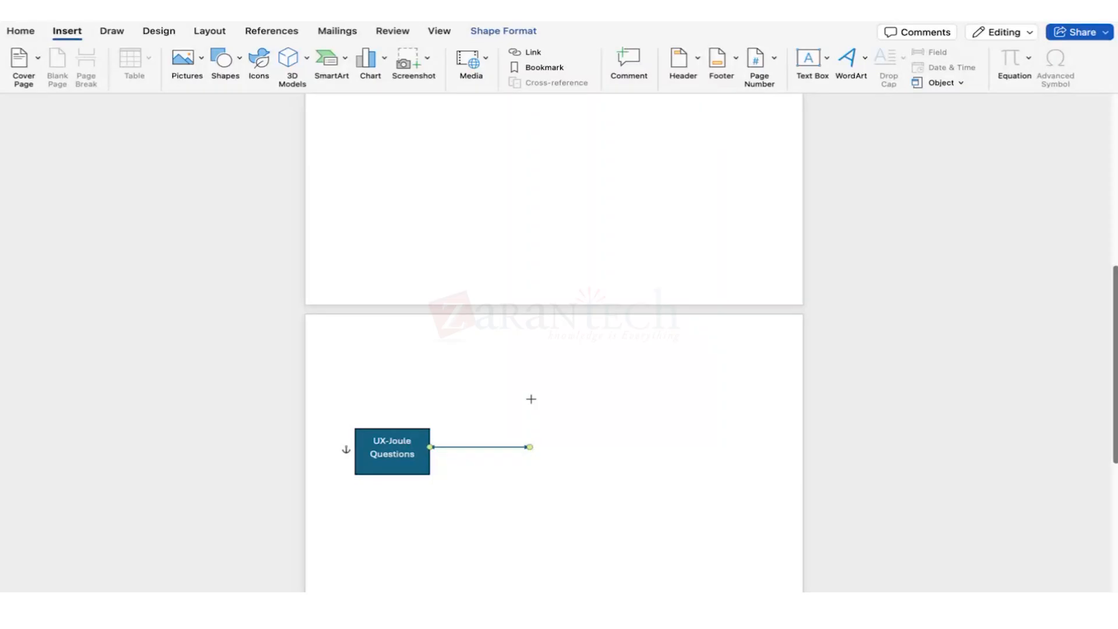
drag(530, 398, 608, 459)
drag(581, 434, 585, 450)
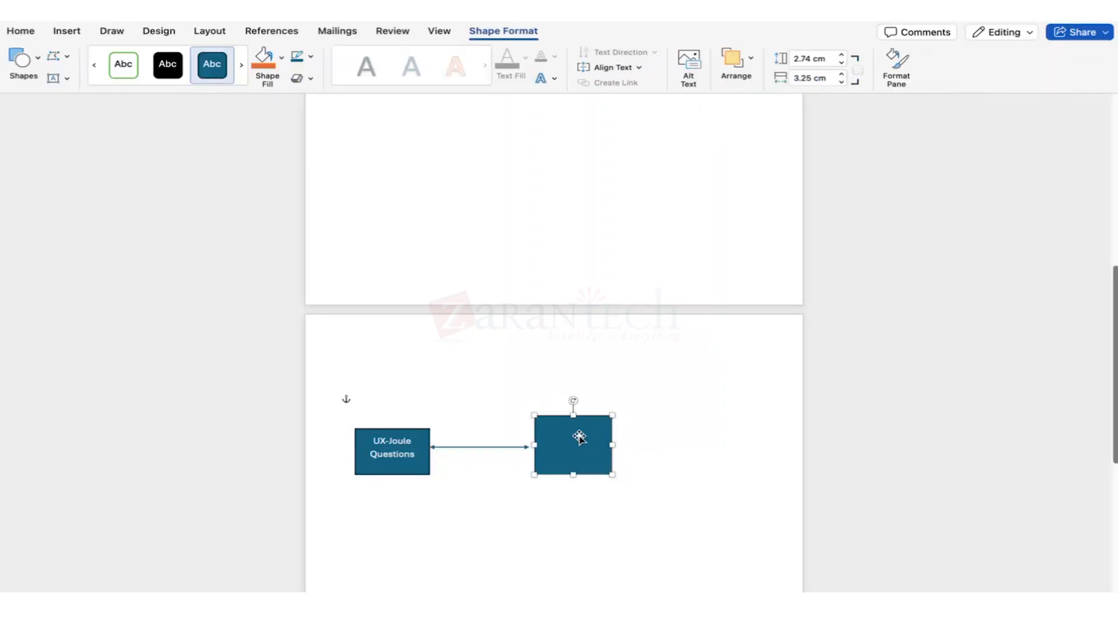
text(Jou)
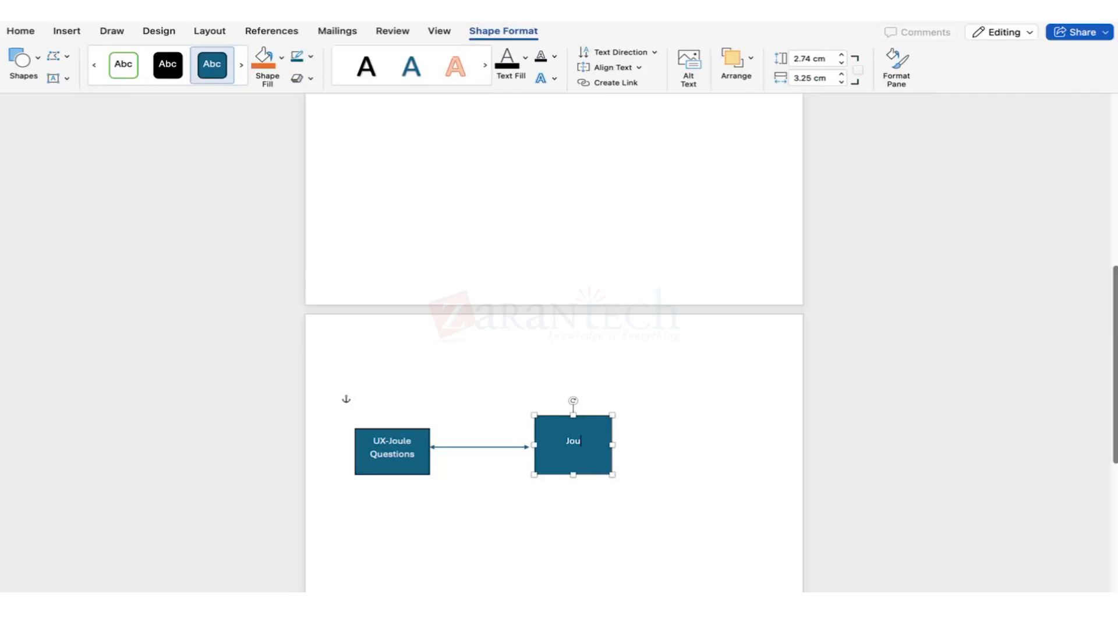
text(le)
Add a double-headed arrow from Joule to a new rectangle labelled 'LLMs'.
click(67, 31)
click(224, 59)
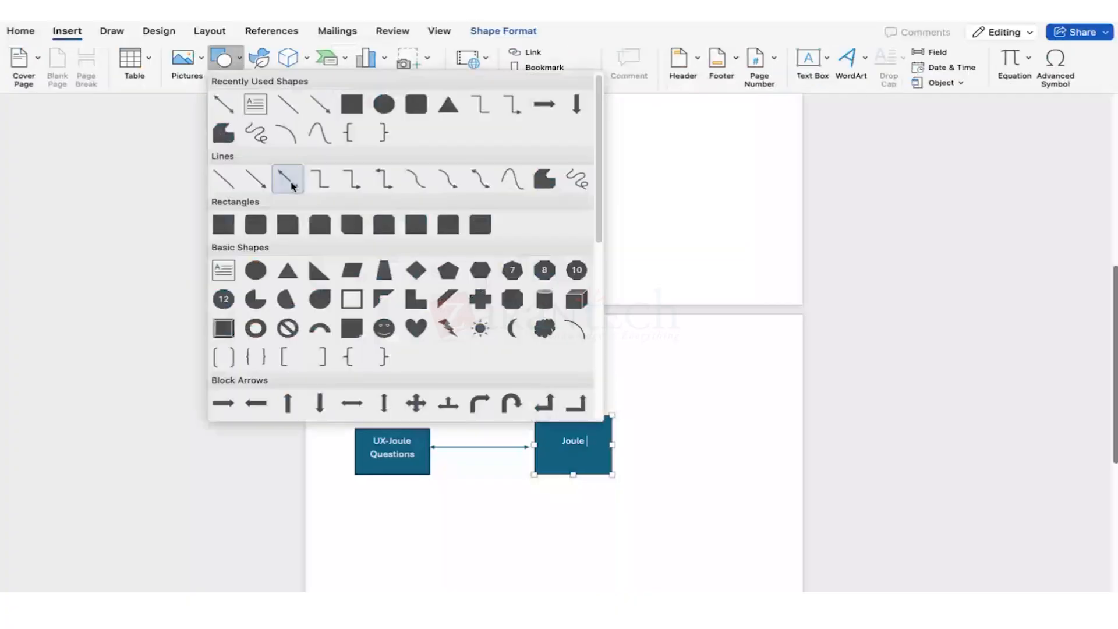
click(290, 184)
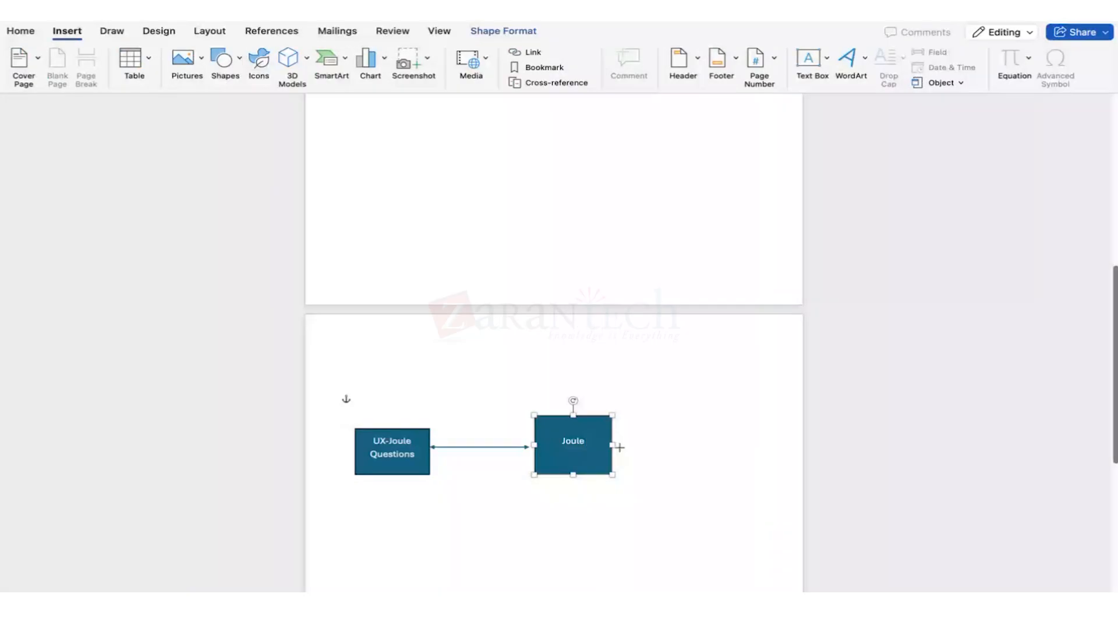
drag(620, 448, 668, 446)
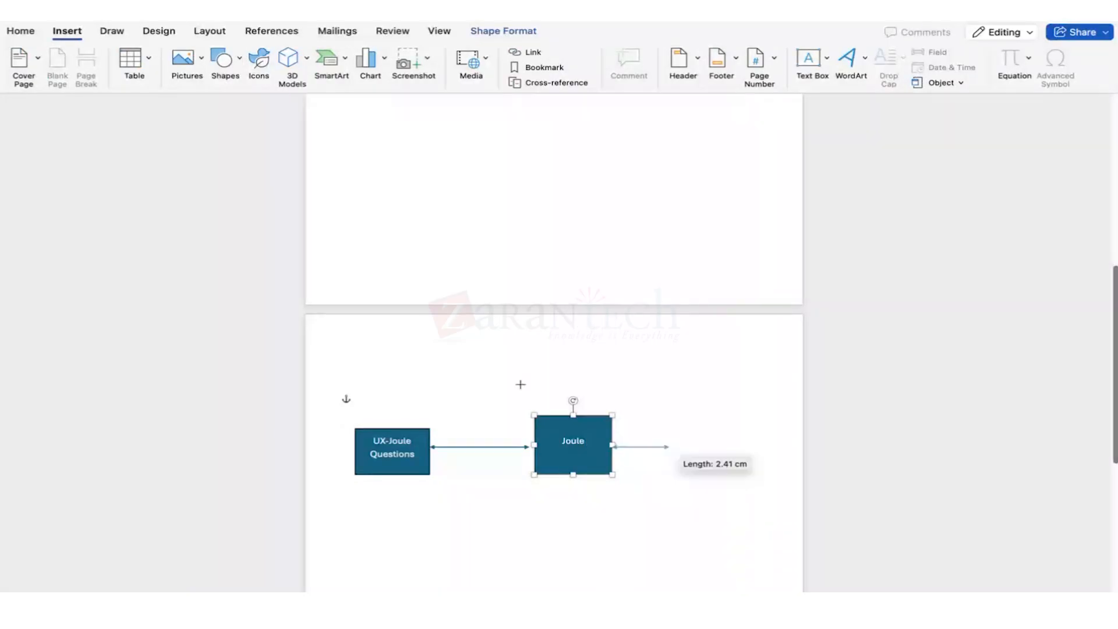
click(225, 58)
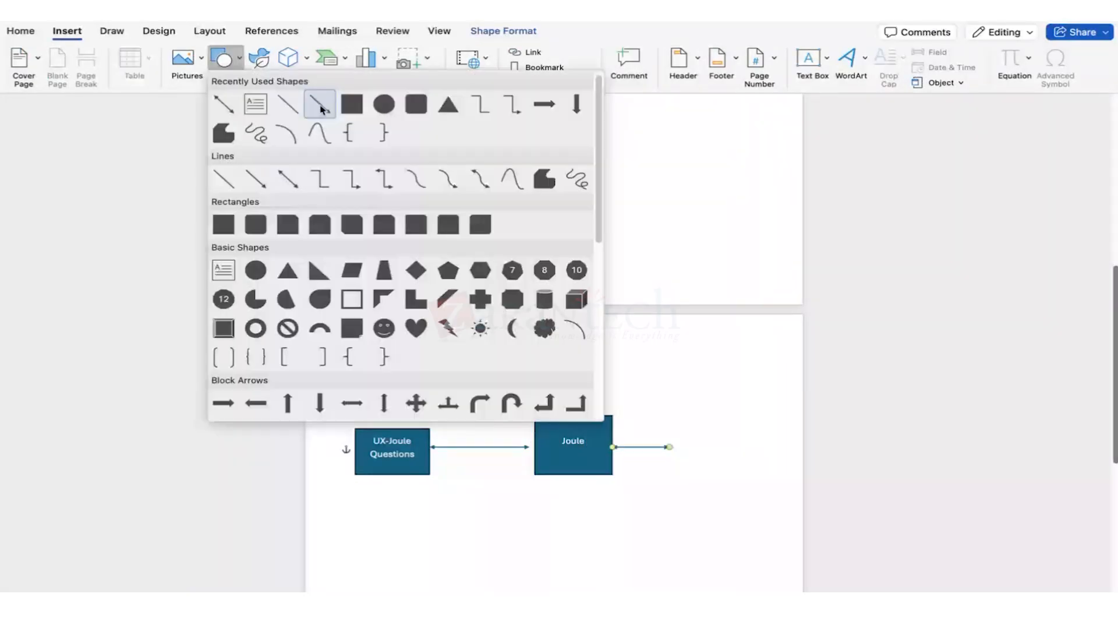
click(352, 104)
drag(676, 406, 739, 474)
text(LLMs)
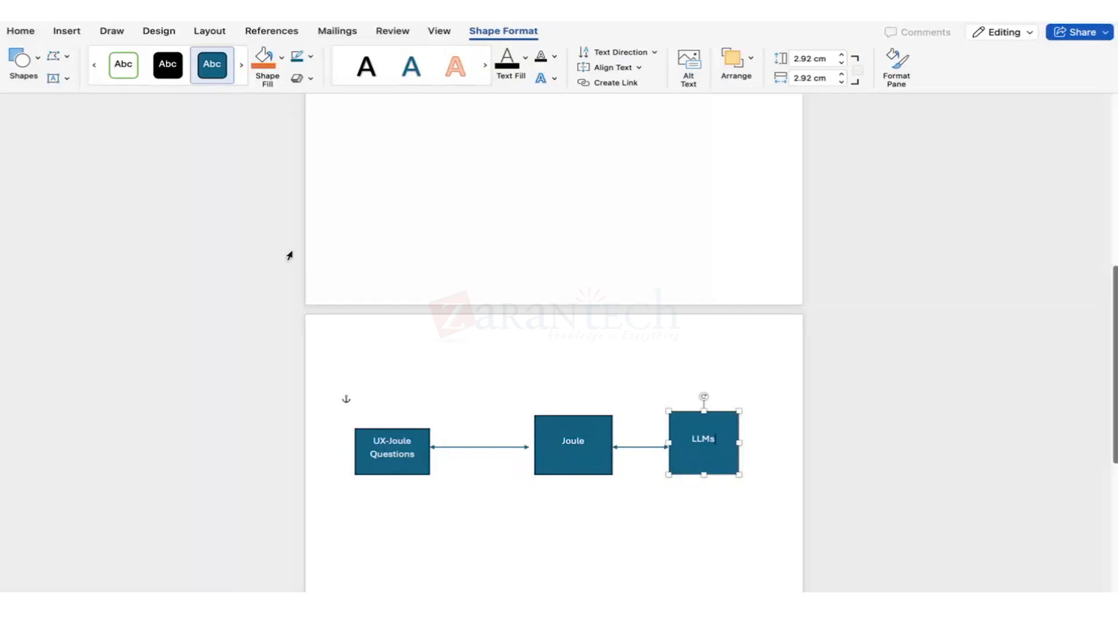
Draw a rectangle below the Joule box labelled 'SAP Cloud'.
click(67, 31)
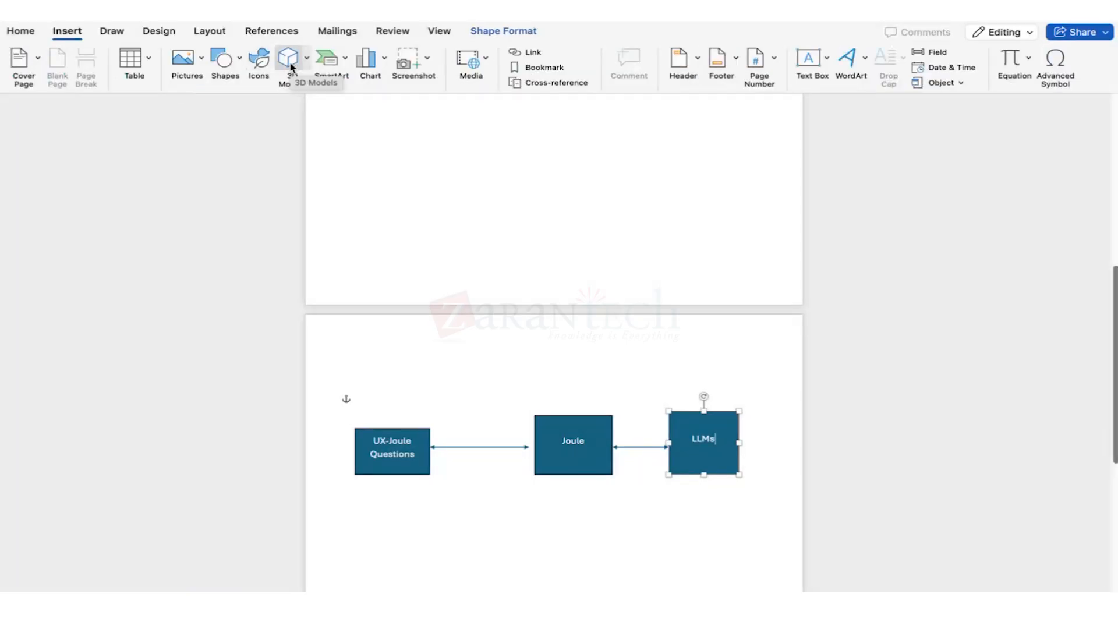
click(222, 57)
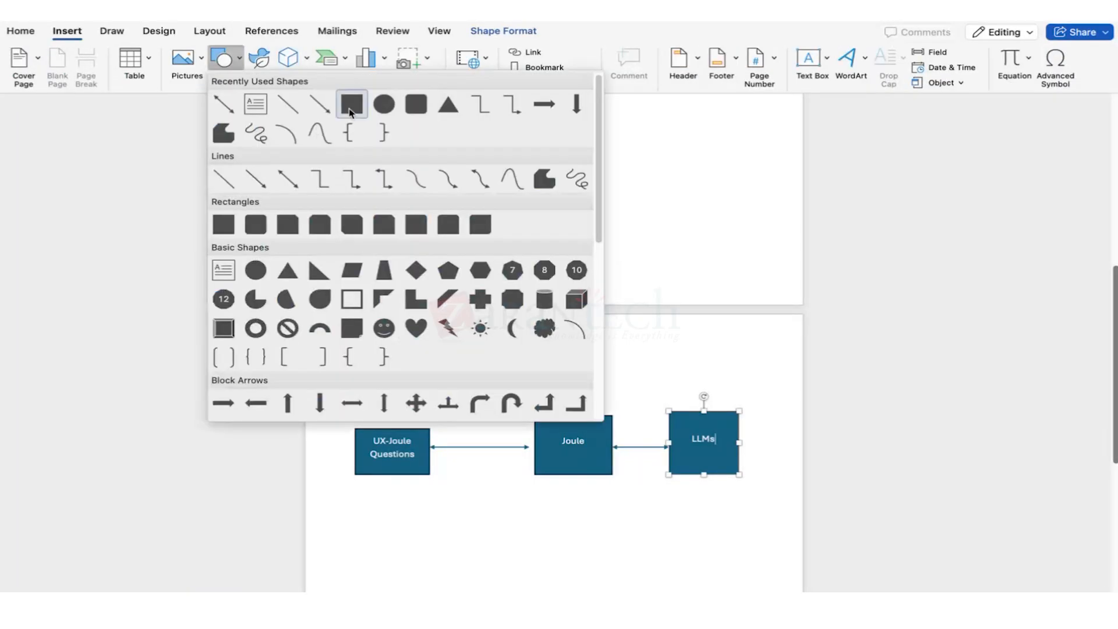
click(351, 104)
drag(534, 531, 651, 583)
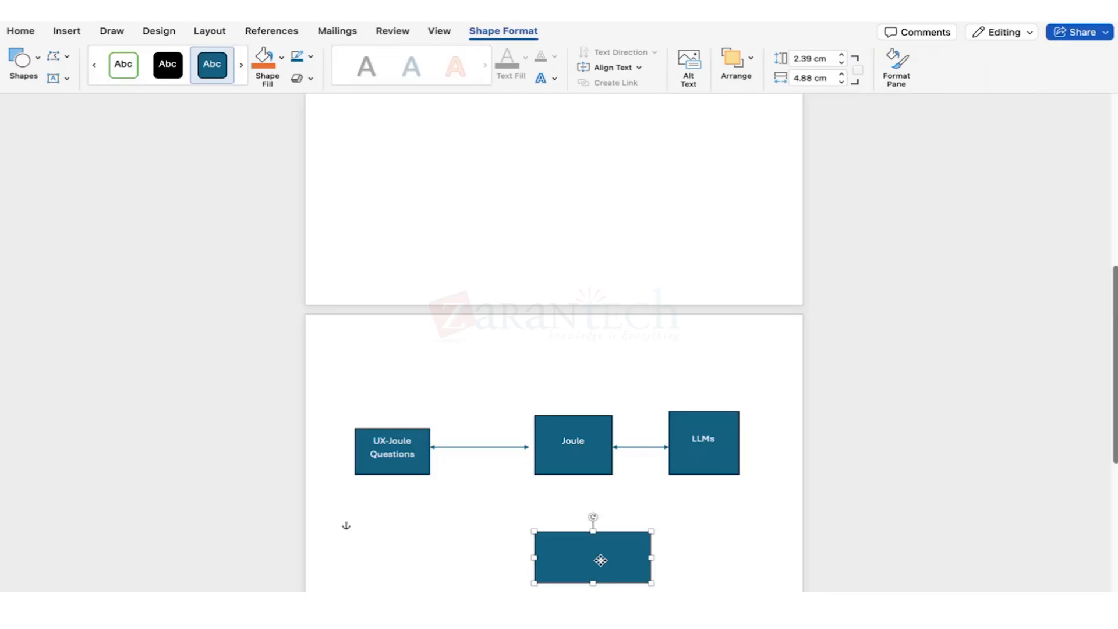
text(SAP Cloud)
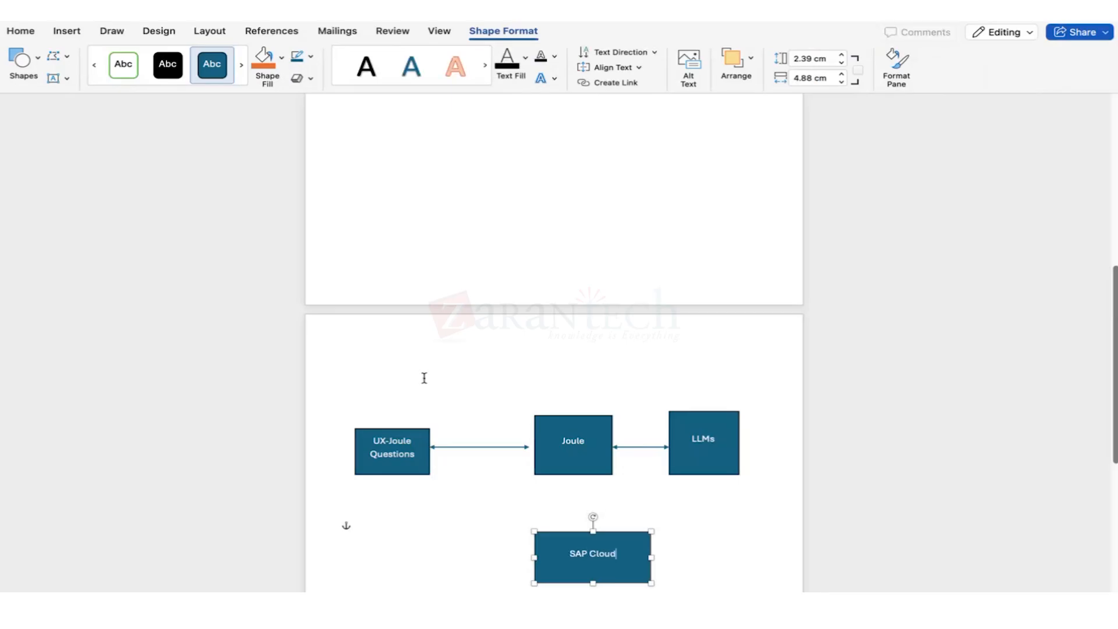
Connect Joule down to SAP Cloud with a double-headed arrow line.
click(86, 36)
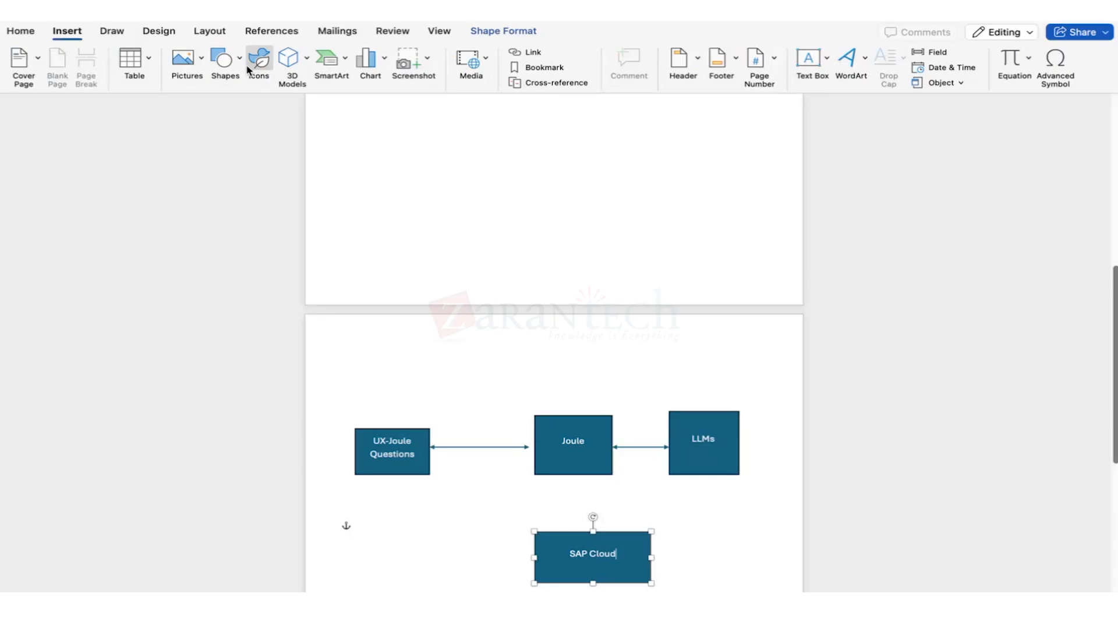
click(223, 59)
click(287, 177)
drag(565, 474, 567, 531)
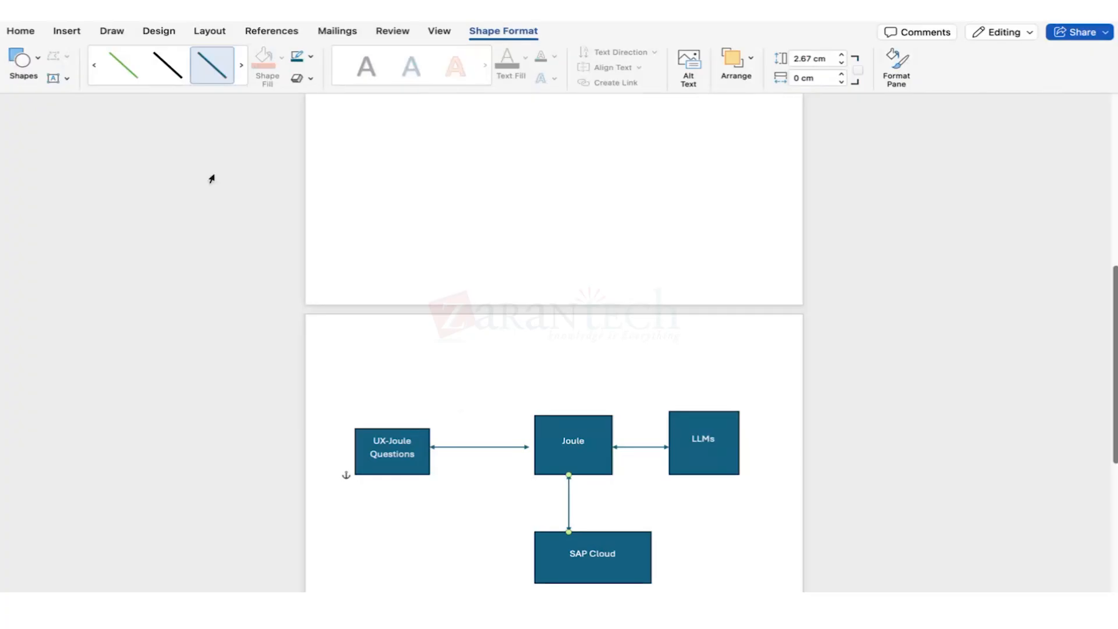
click(68, 31)
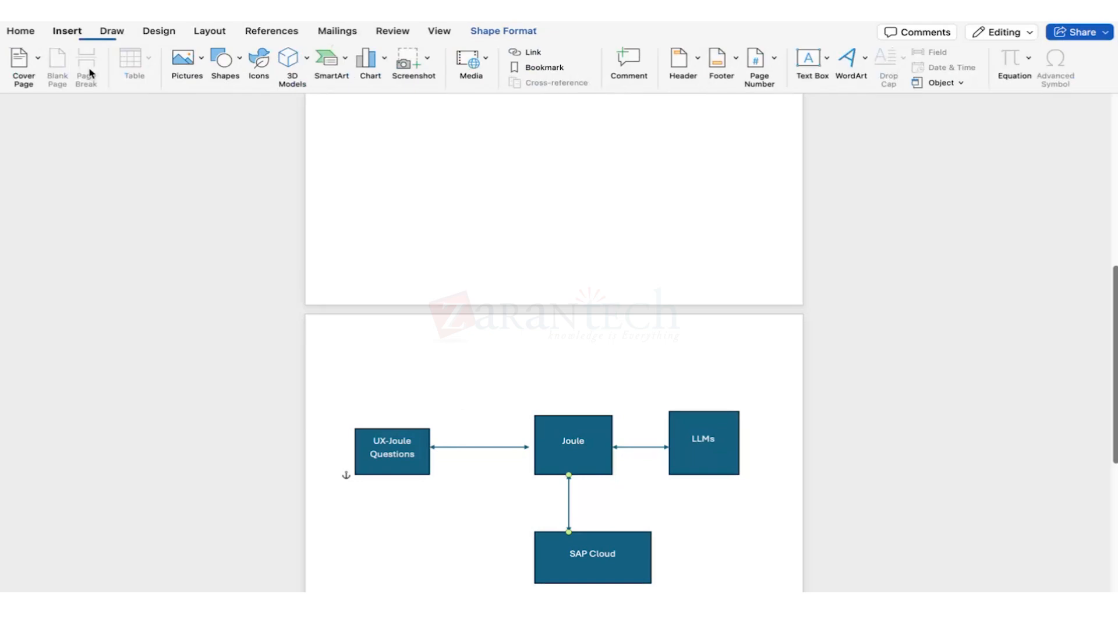
click(224, 58)
click(299, 224)
Draw a wide box above the Joule row reading 'Scenario catalog, Context Catalogs, Knowledge Catalogs'.
drag(420, 345, 739, 386)
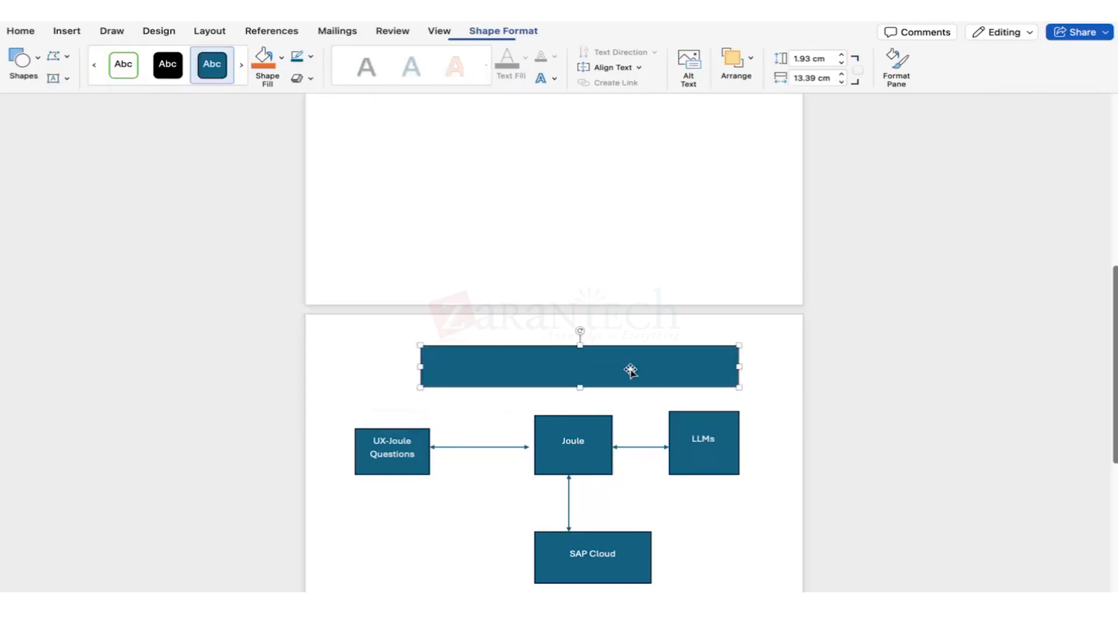
text(Sven)
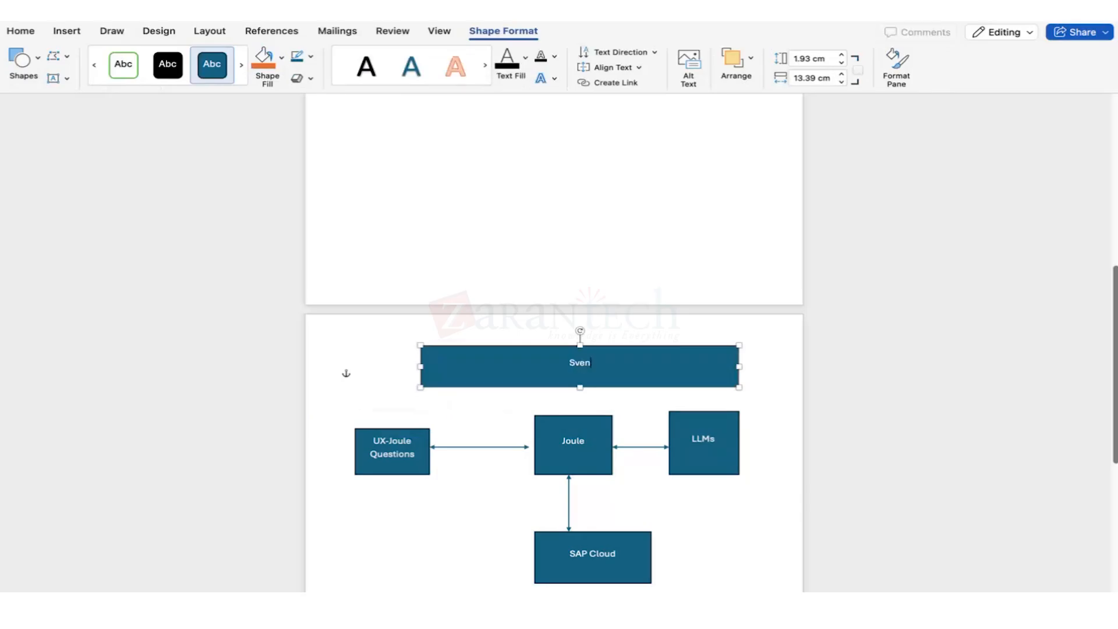
key(BackSpace)
key(BackSpace)
key(BackSpace)
text(cenario catalog, Context)
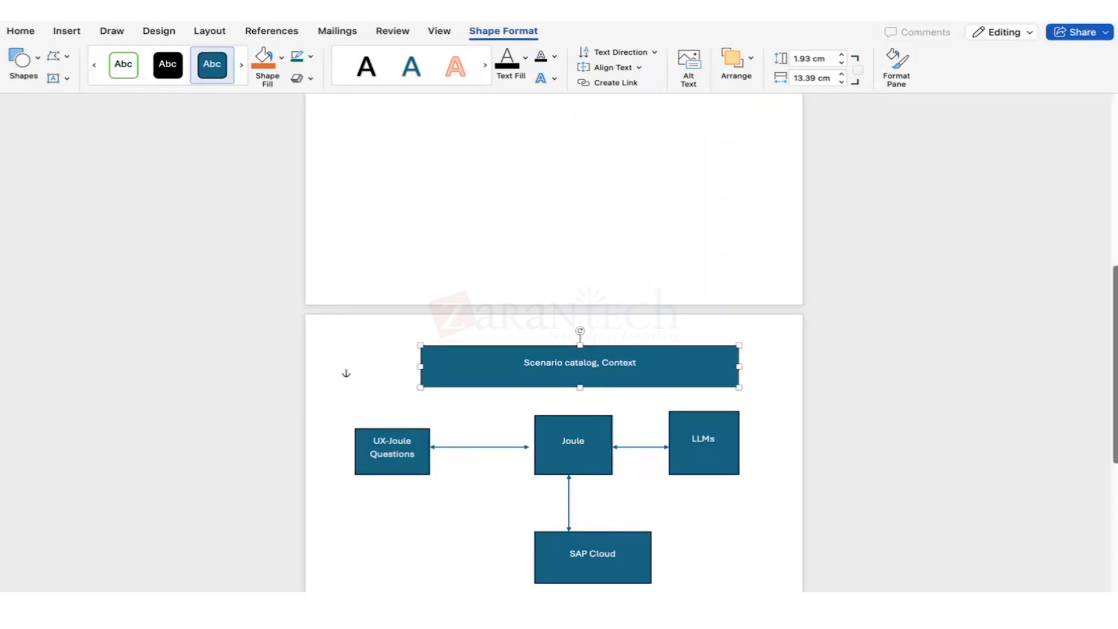
text( Catalogs,)
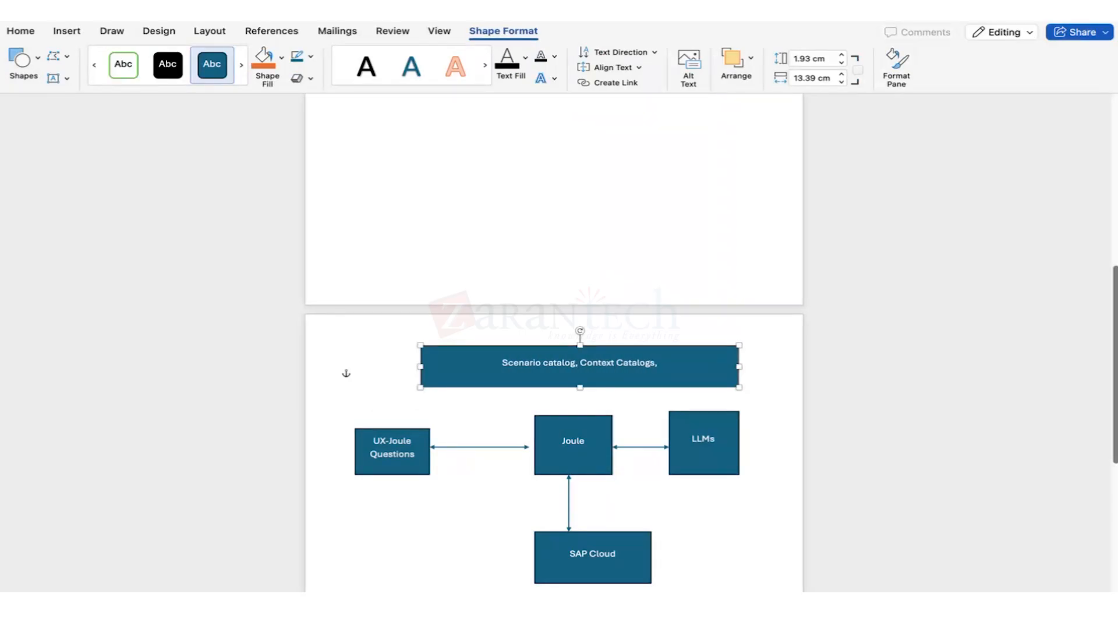
text( Knowl)
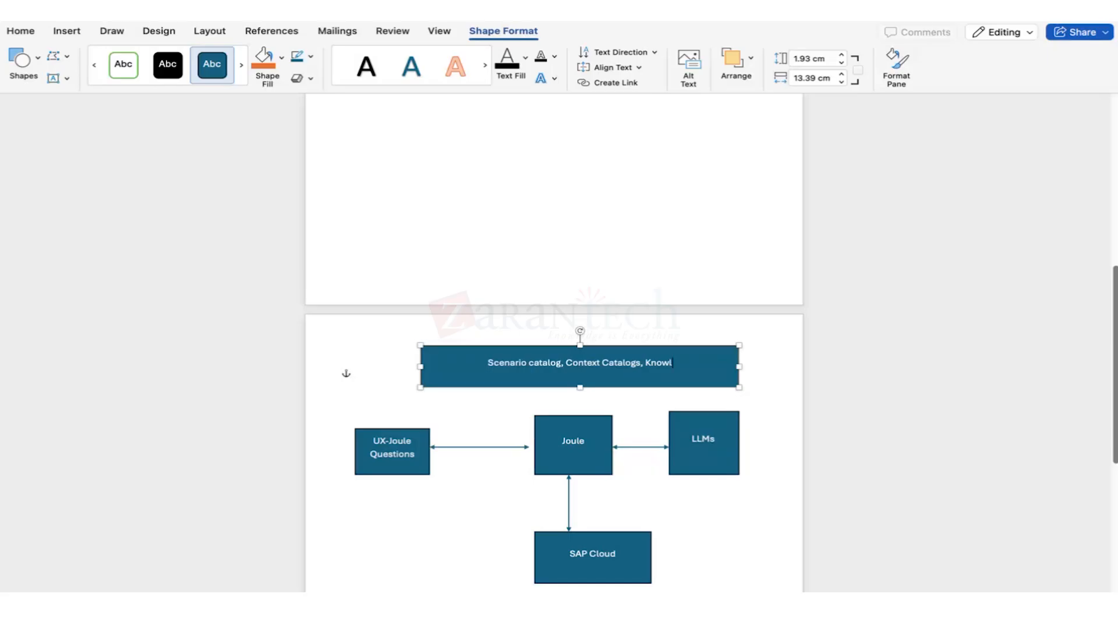
text(edge Catalogs)
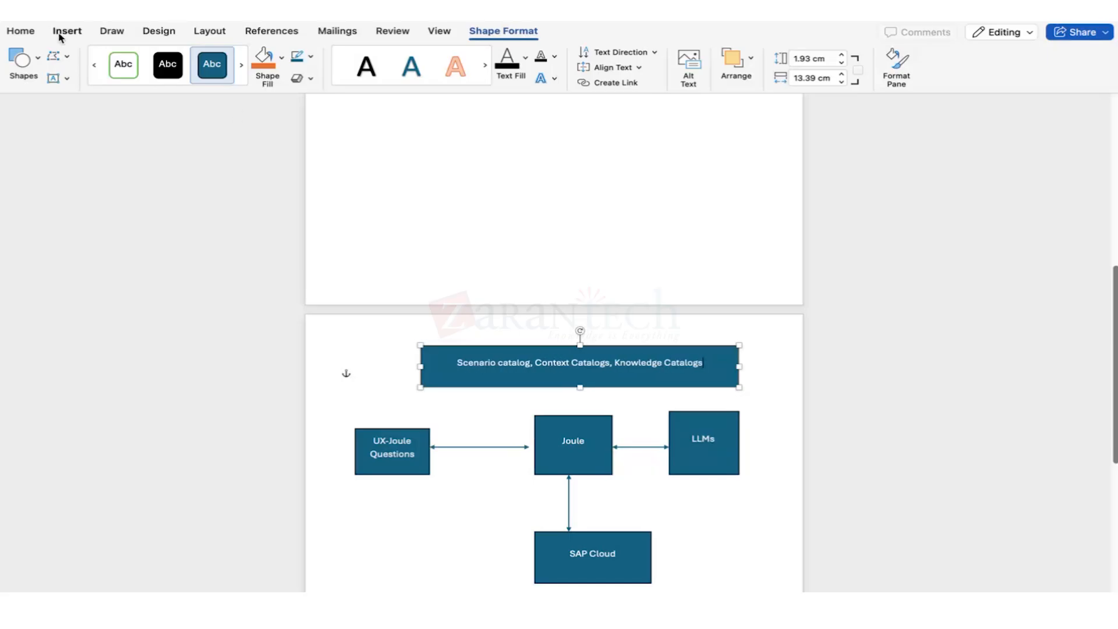
Draw an arrow line from the catalog box down to Joule.
click(65, 32)
click(225, 58)
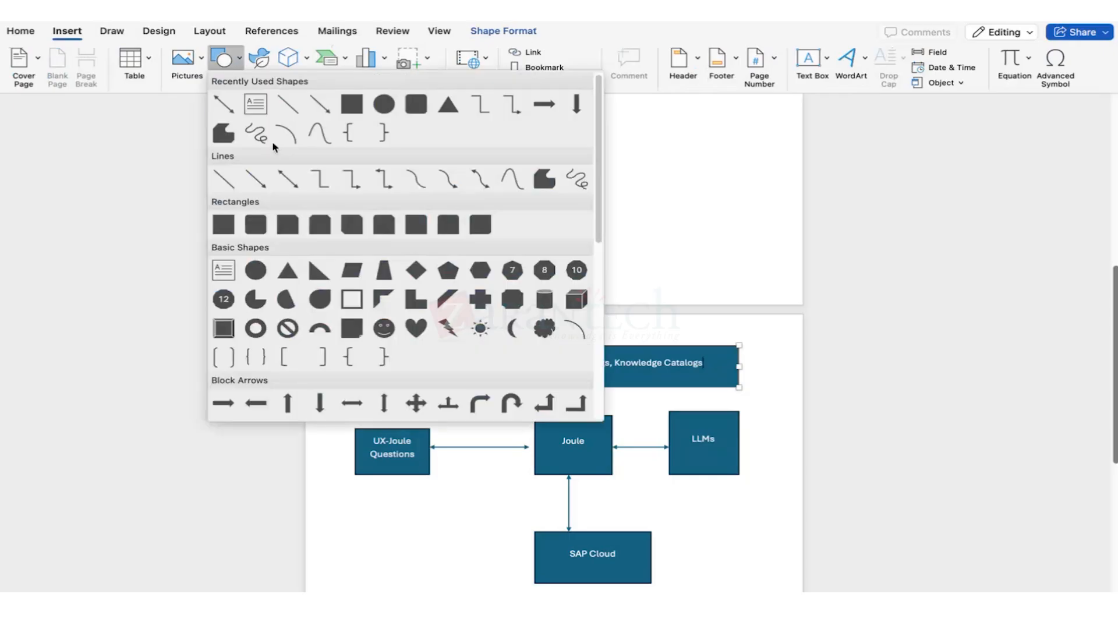
click(221, 111)
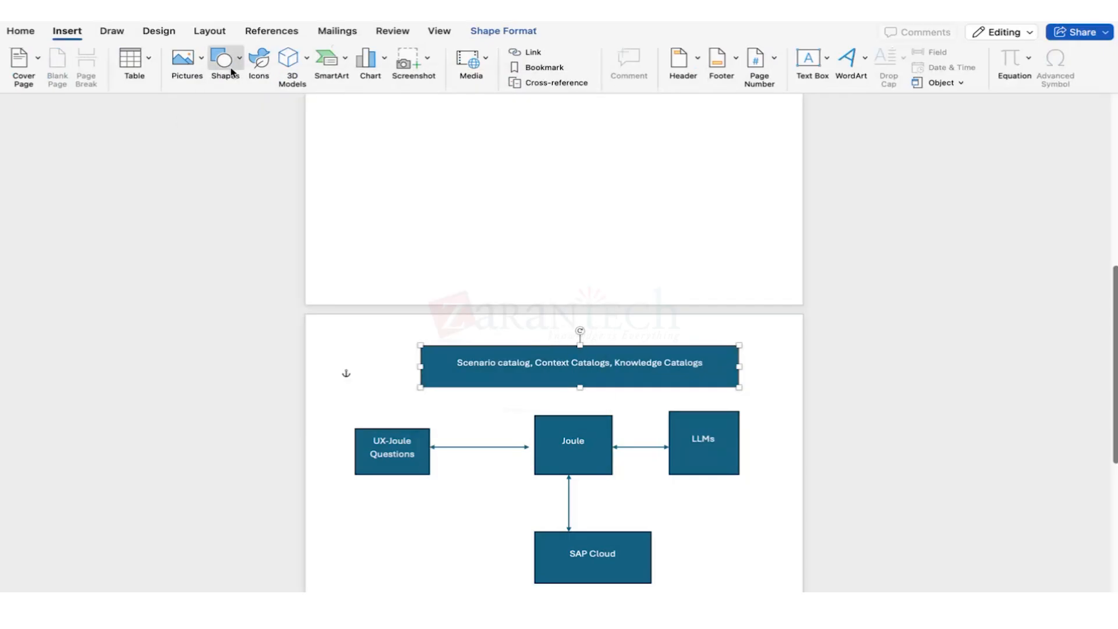
drag(563, 387, 564, 415)
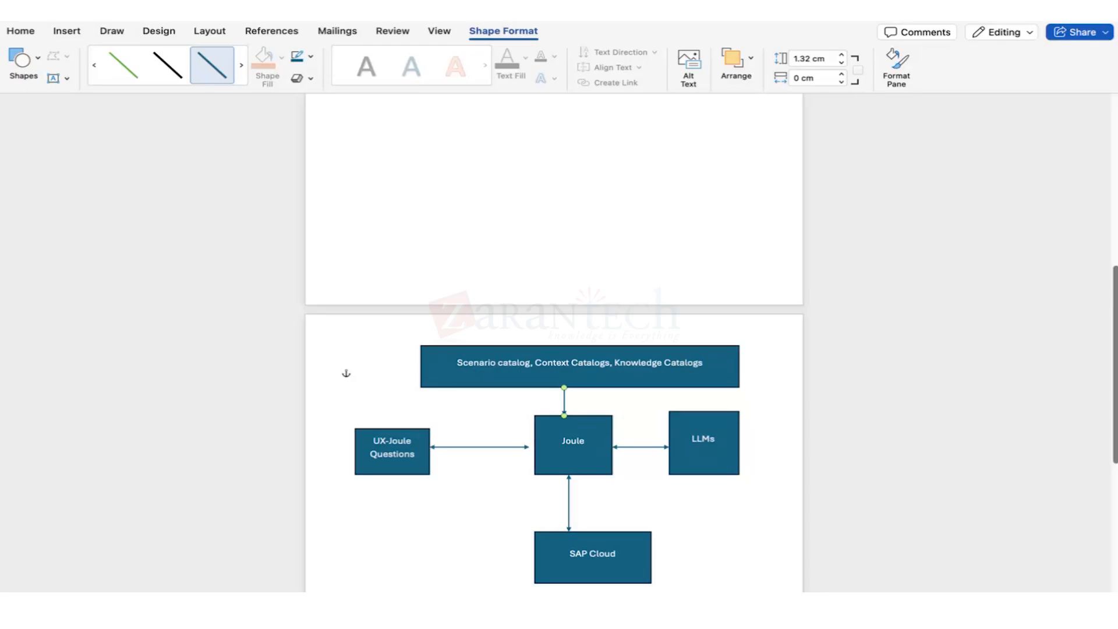
Create a new blank document listing 'Setup environment and Connectivity' and 'Create Action projects'.
mouse_move(278, 591)
click(85, 5)
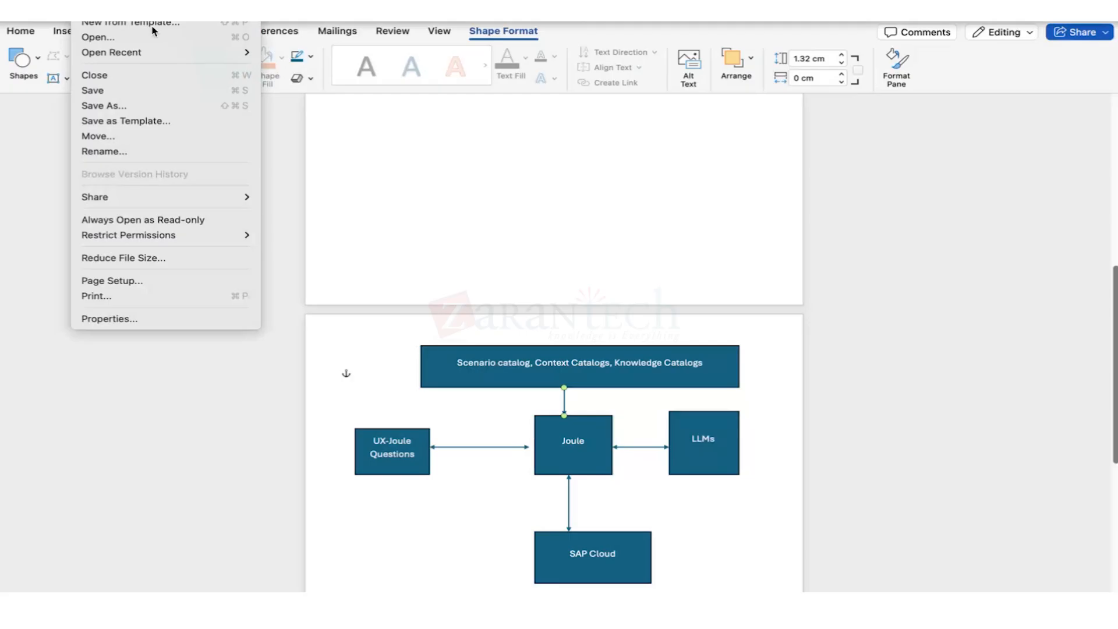
click(147, 8)
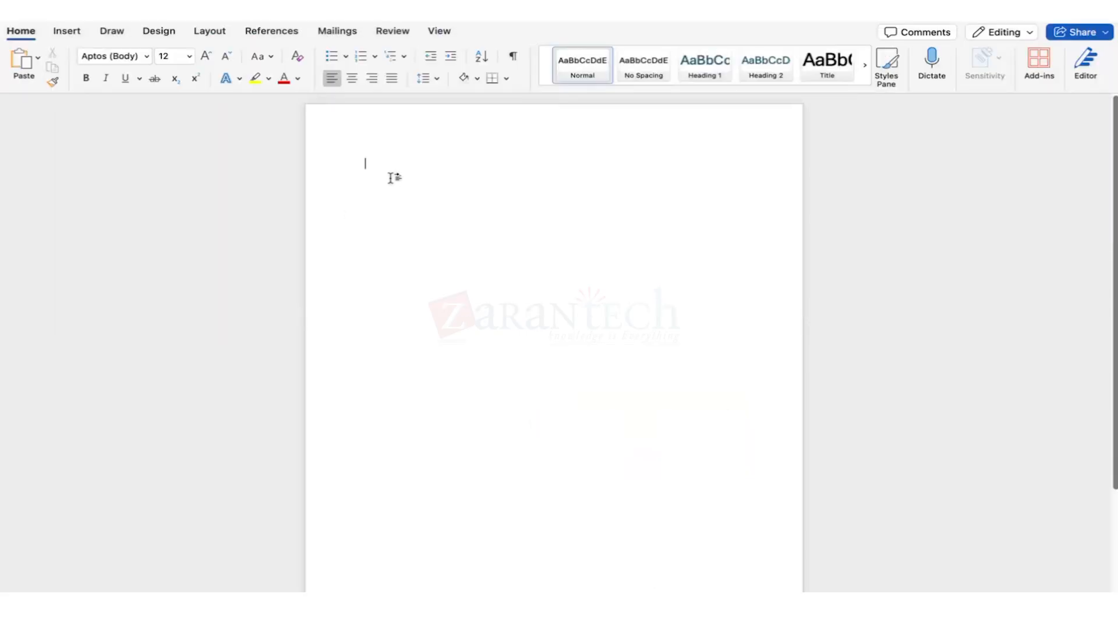
text(Setup enviornme)
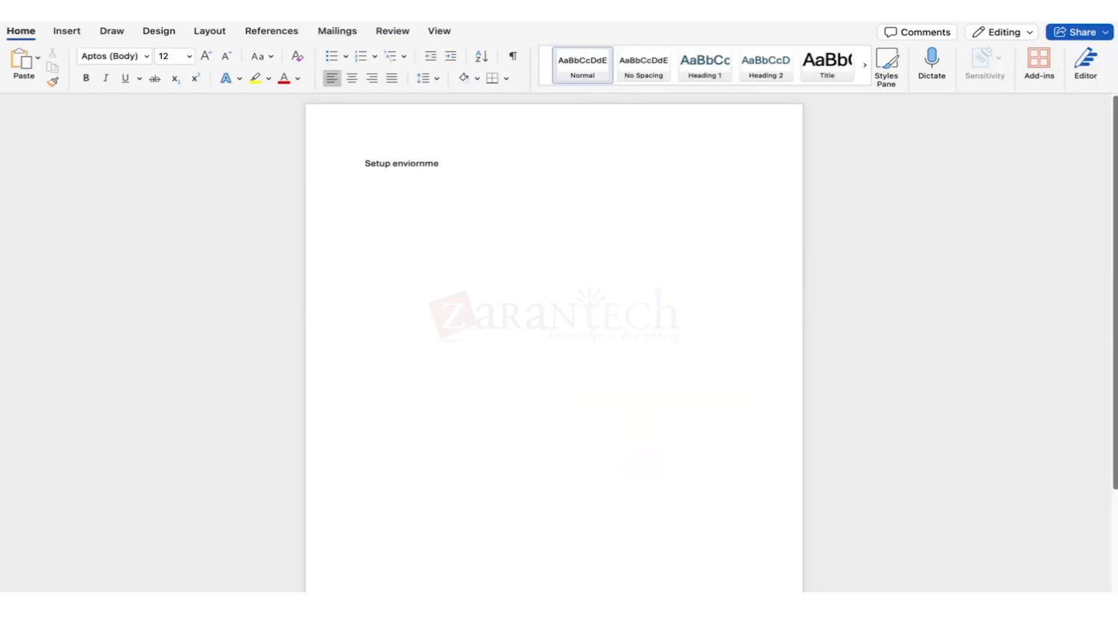
text(nt)
text(and Connectivity)
key(Return)
key(Return)
text(Create)
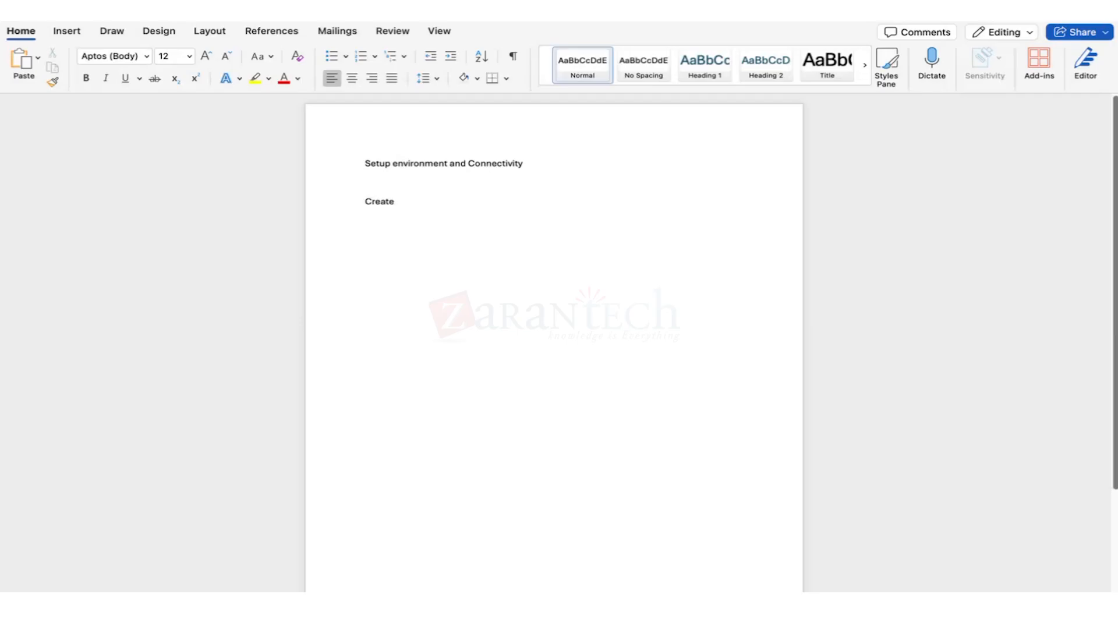
text( Action projects)
key(Return)
key(Return)
Add 'Use Joule studio -> Deploy the skill', 'Add filter actions' and 'consume the automated process in the Joule skill'.
text(Use Joule stud)
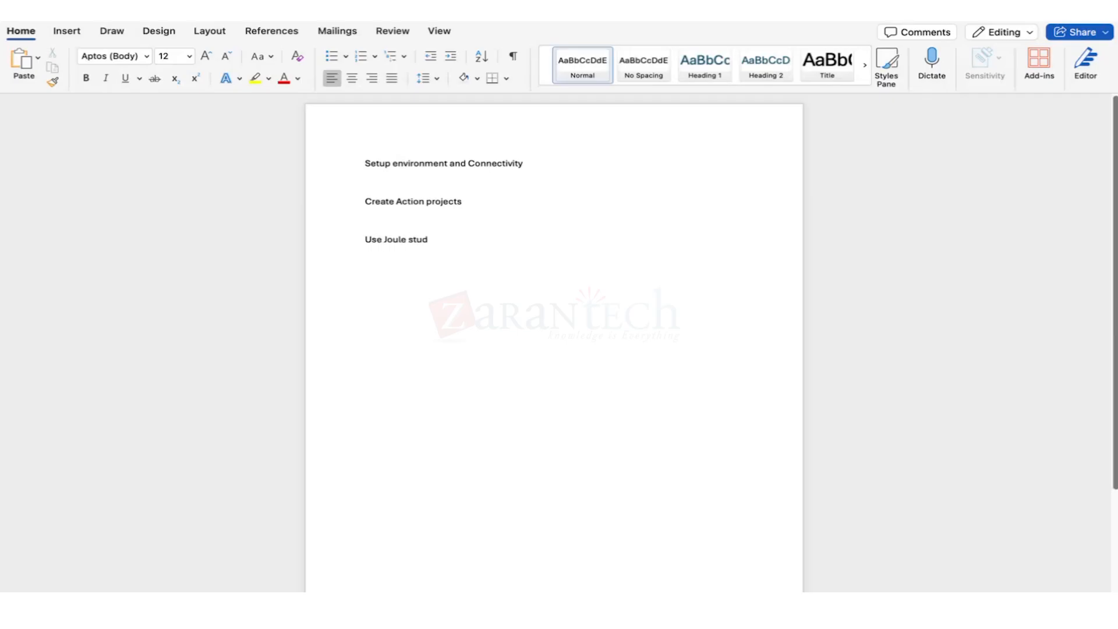
text(io -> Deploy the skill)
key(Return)
text(Create)
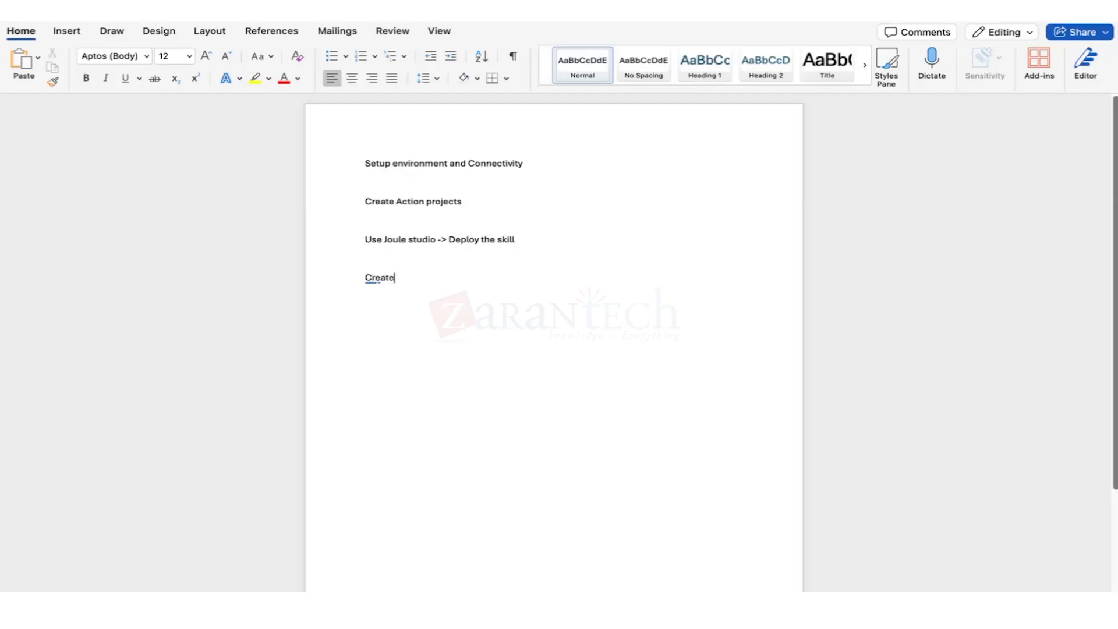
key(BackSpace)
key(BackSpace)
key(BackSpace)
key(BackSpace)
key(BackSpace)
key(BackSpace)
text(Add filter actions)
key(Return)
text(cons)
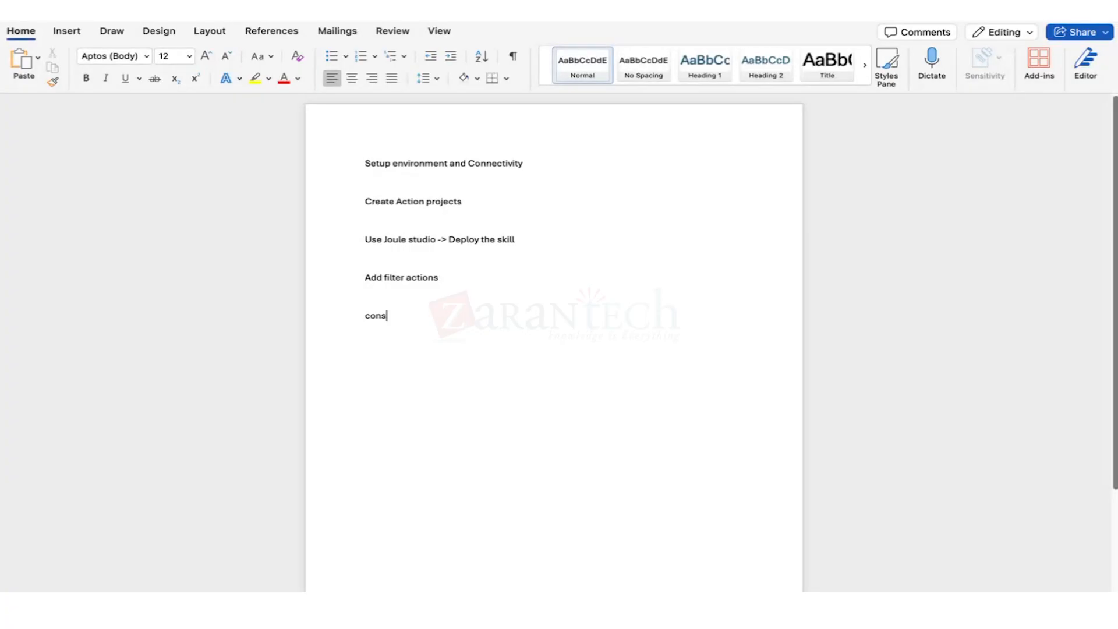
text(ume the automated proces)
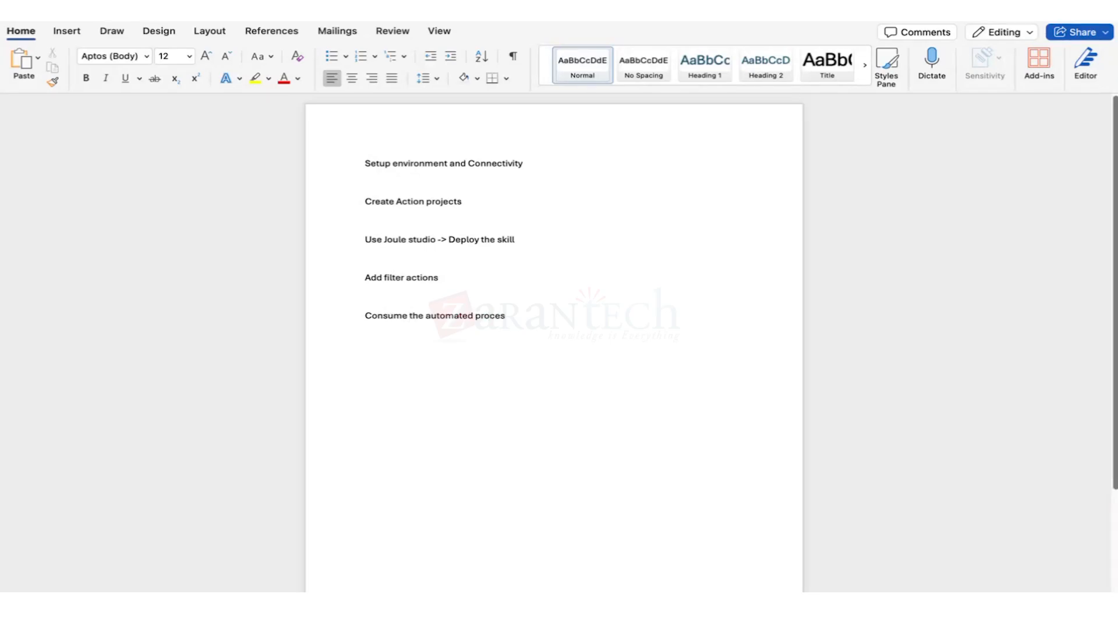
text(s int)
key(BackSpace)
text(the Joule sku)
key(BackSpace)
text(ill)
drag(597, 316, 371, 169)
click(374, 177)
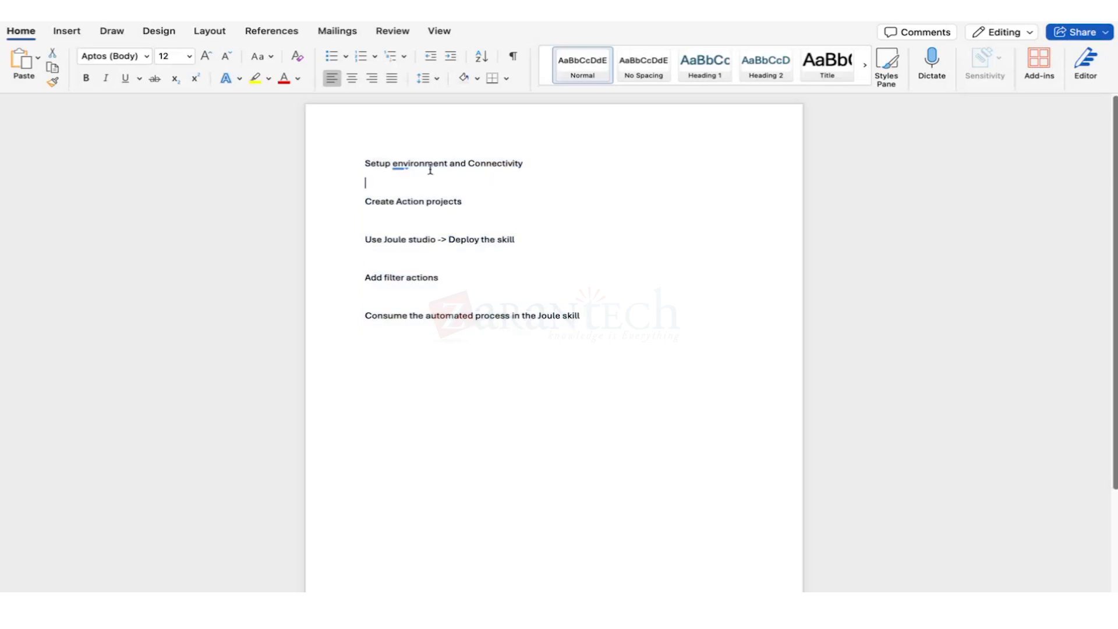
click(474, 163)
drag(466, 201, 382, 199)
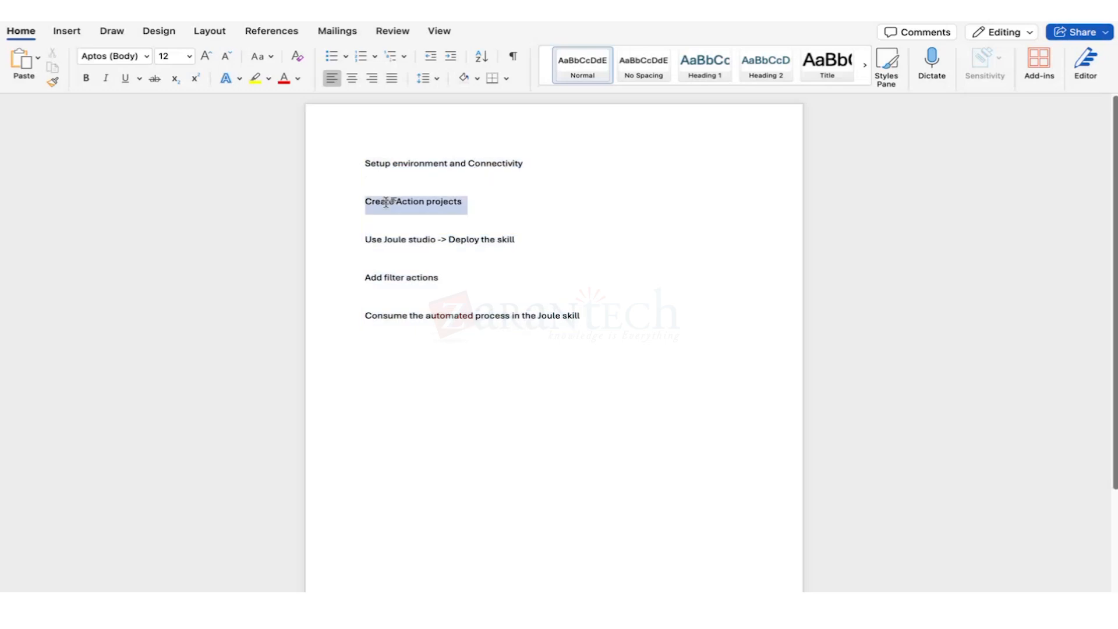
click(429, 239)
drag(514, 239, 474, 241)
triple_click(475, 242)
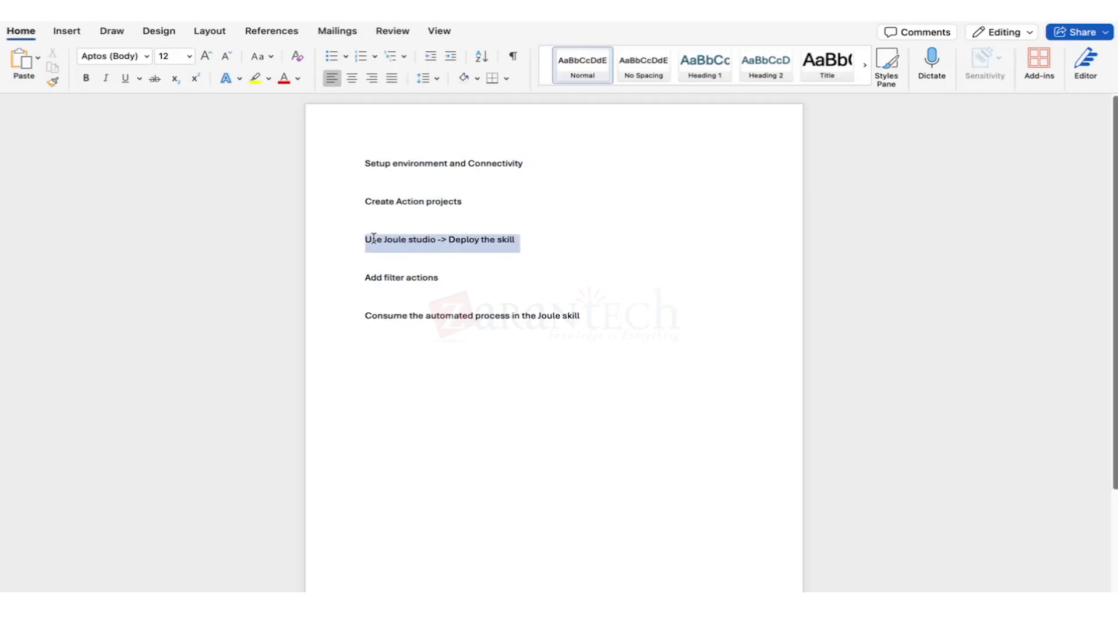
click(437, 260)
triple_click(445, 276)
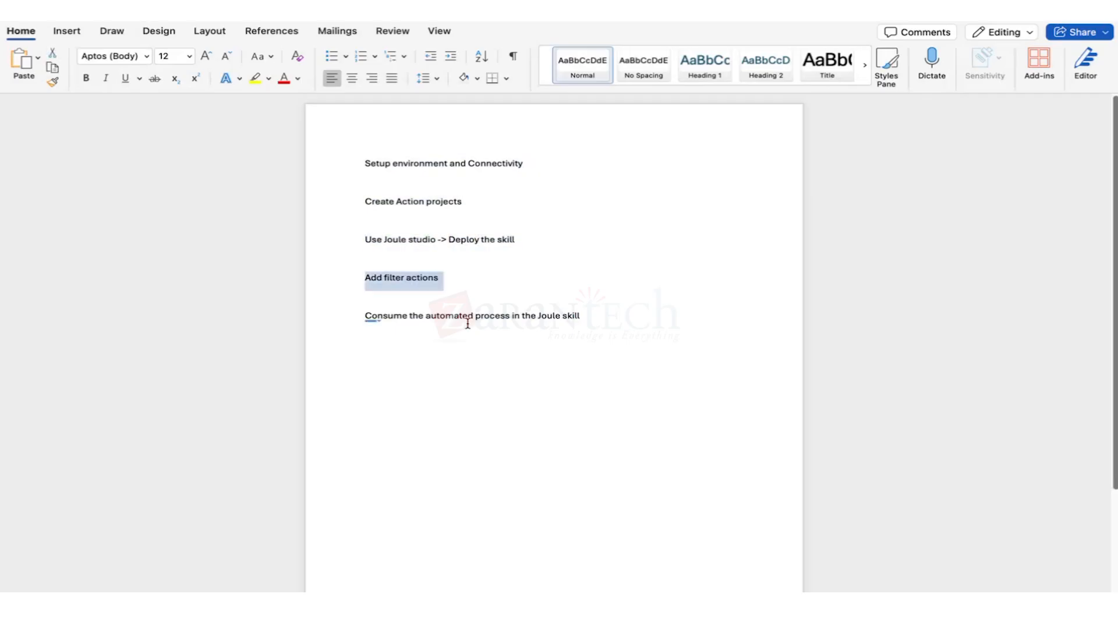
click(412, 298)
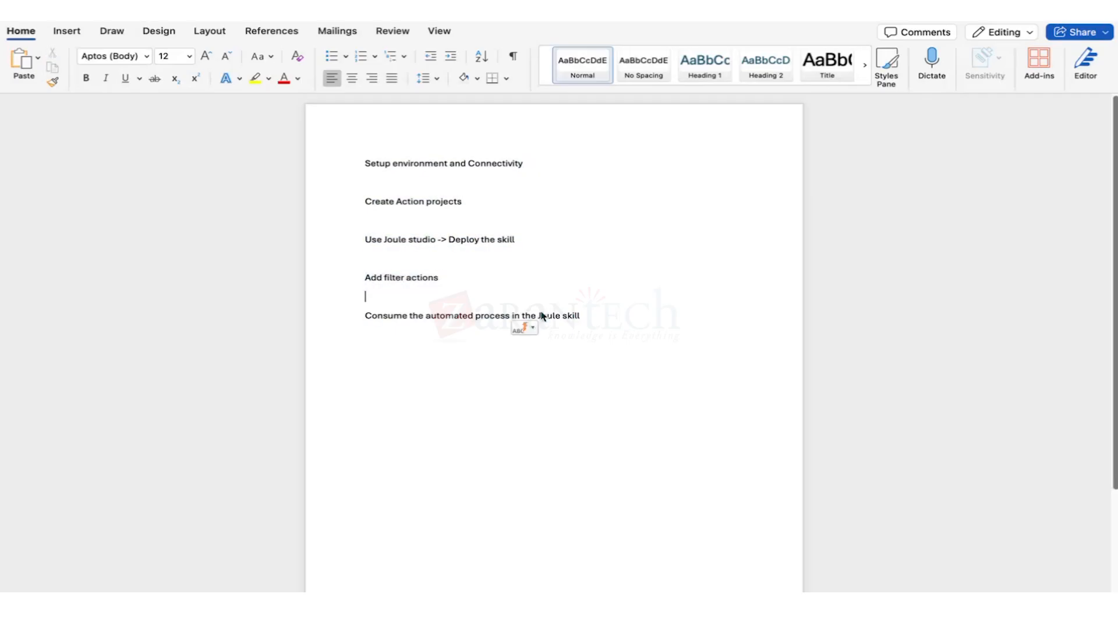
click(607, 315)
drag(607, 316, 363, 163)
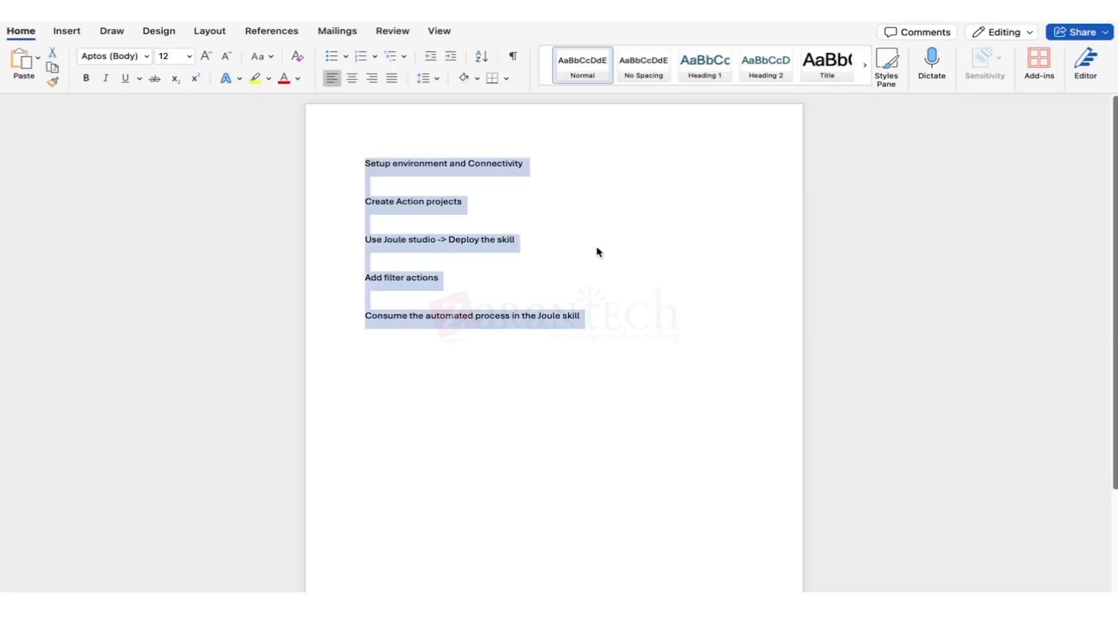
click(597, 252)
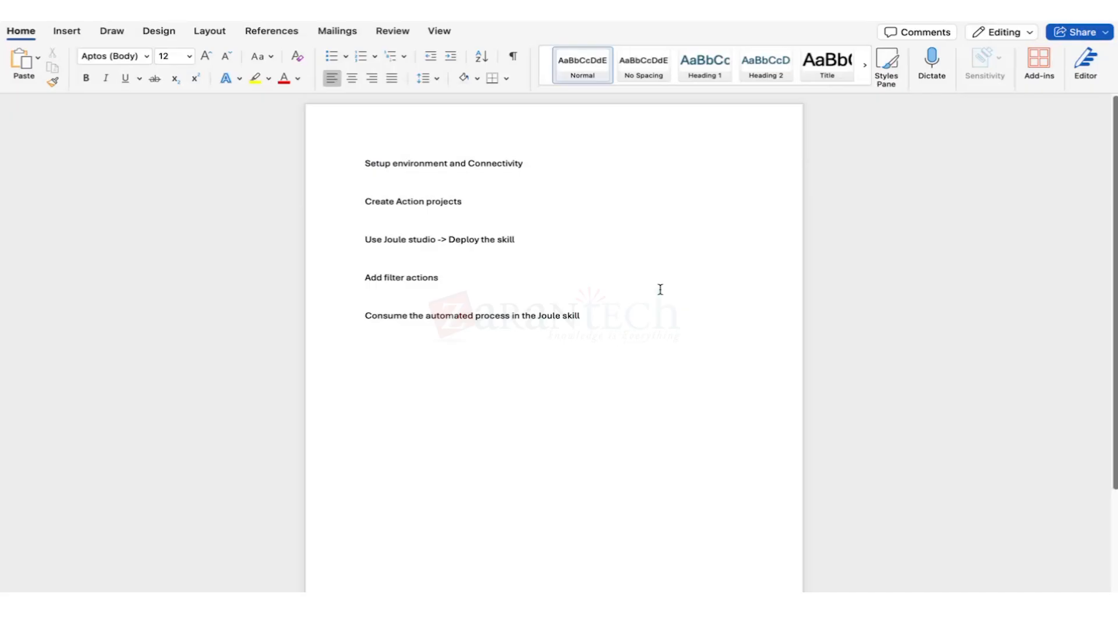
click(346, 316)
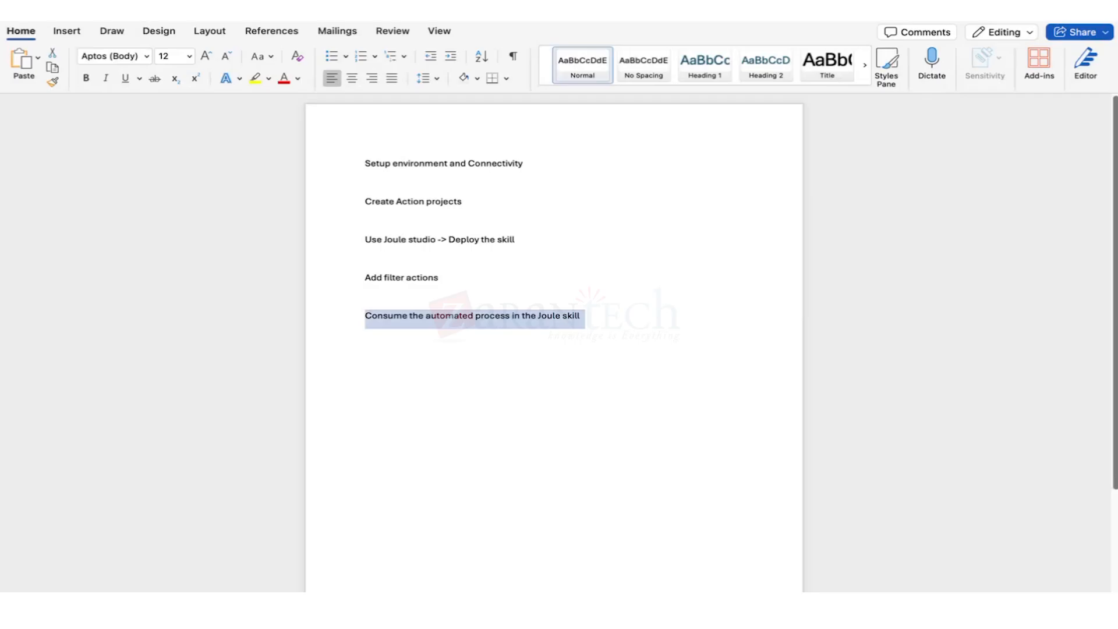
mouse_move(164, 600)
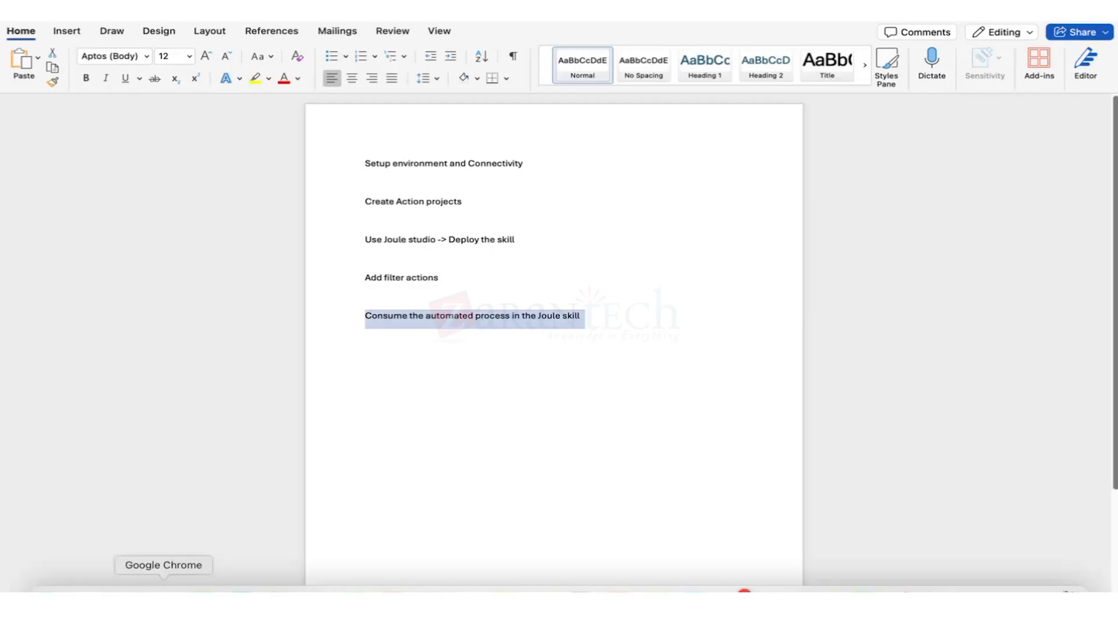
click(164, 589)
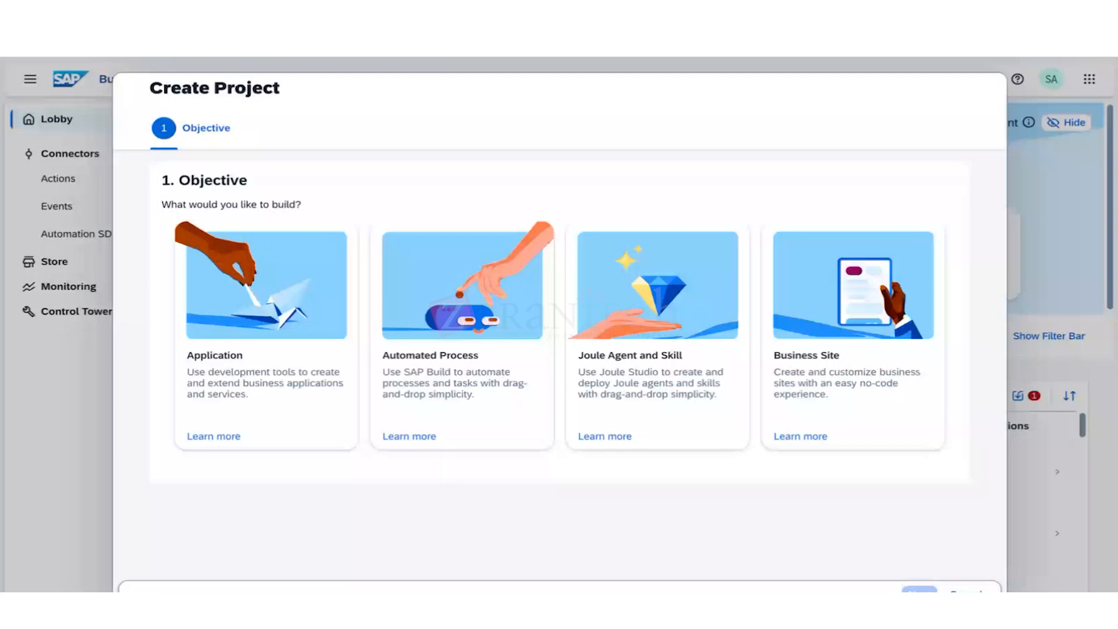
Close the Create Project dialog and open Control Tower's Environments list.
click(960, 589)
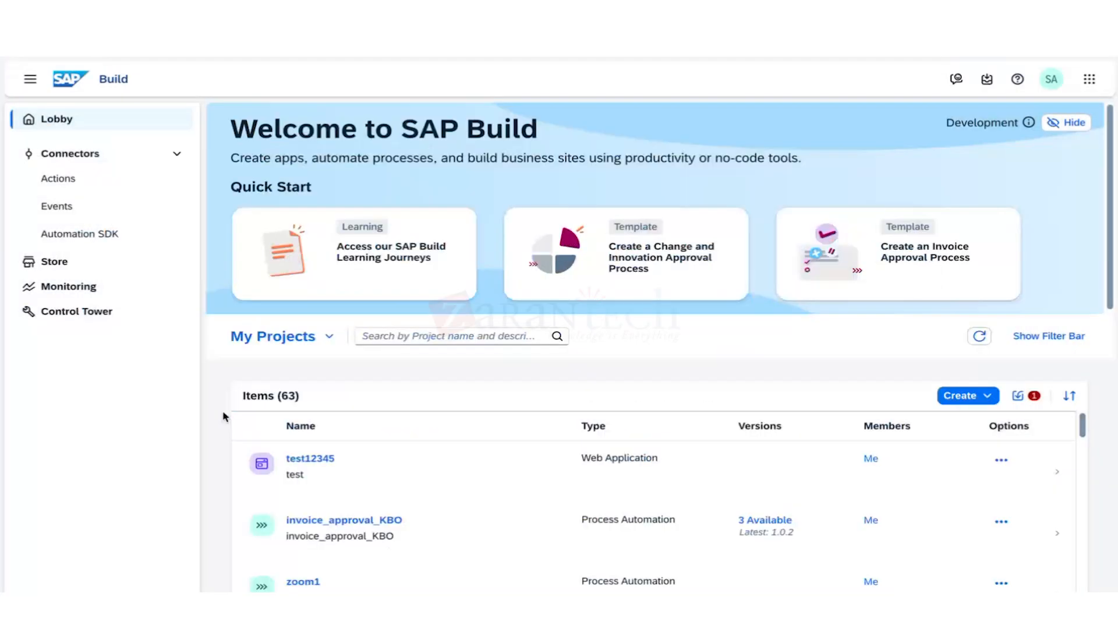
click(114, 315)
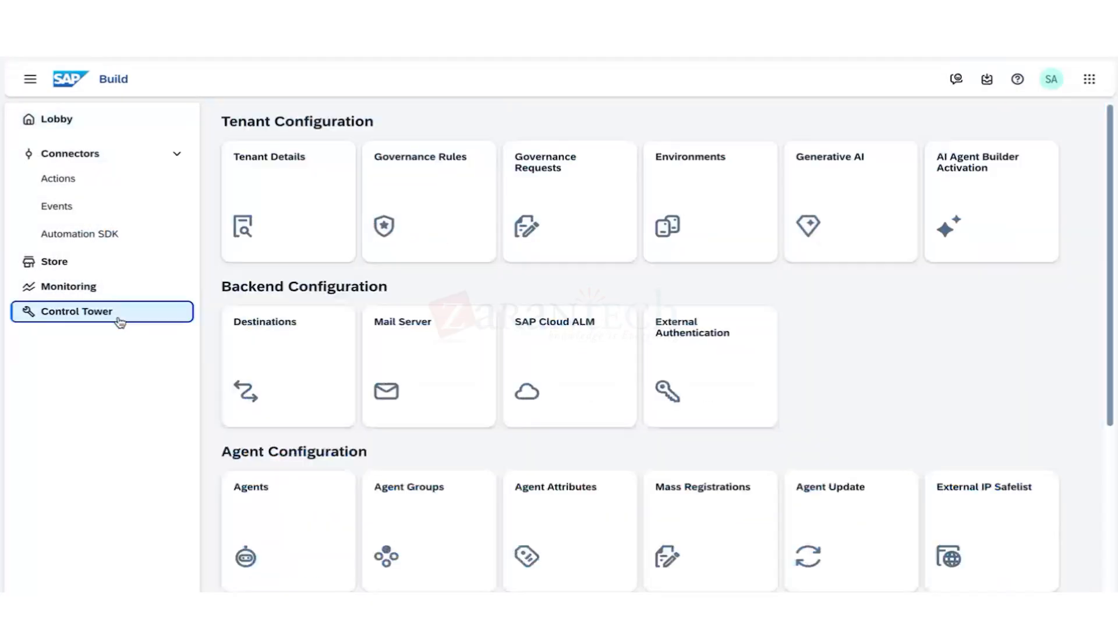
click(479, 331)
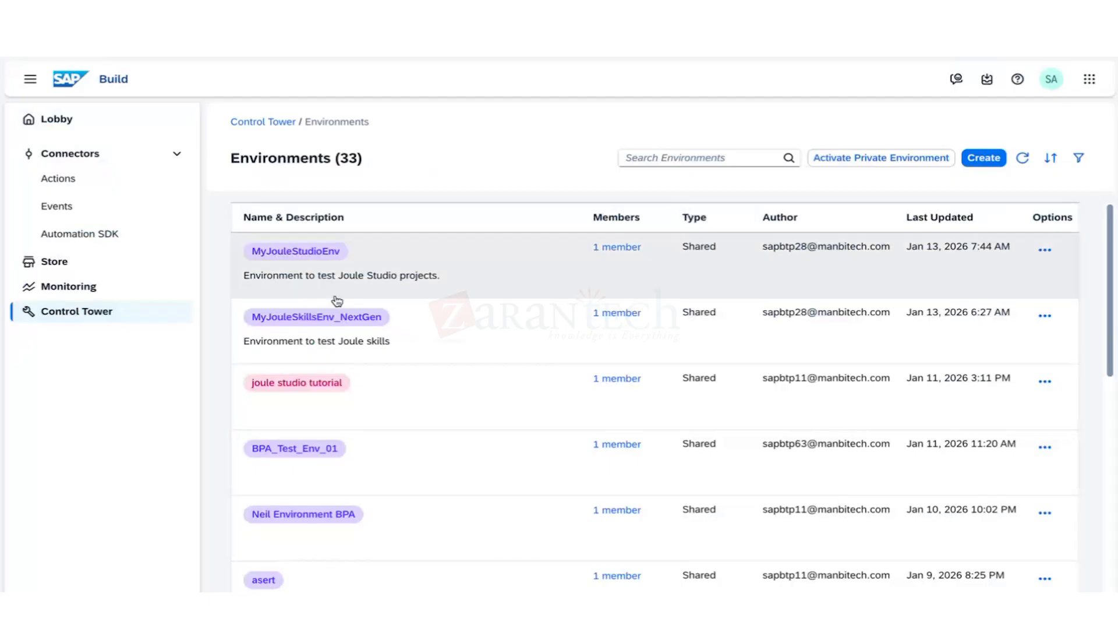
Create the environment KBO123J (identifier kbo123j) and open its details.
click(984, 158)
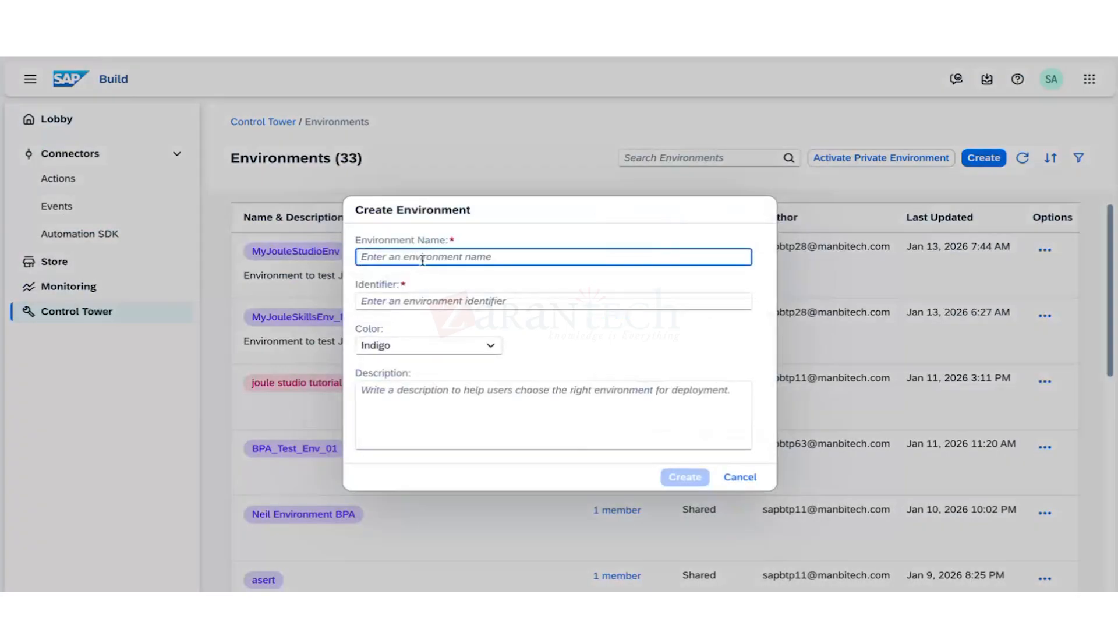
text(KBO)
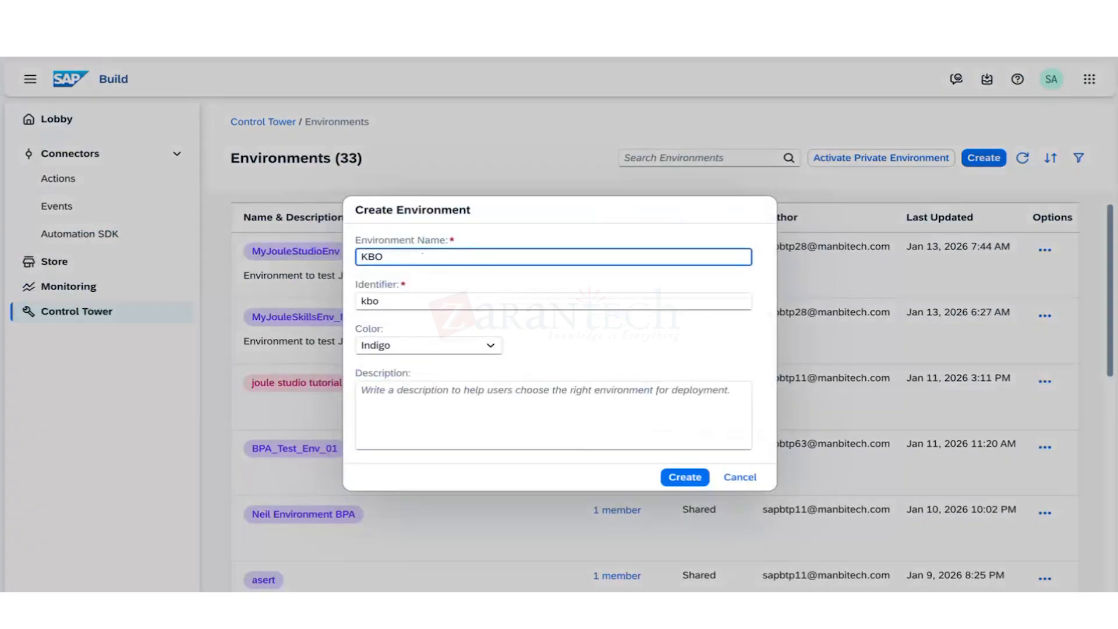
text(_)
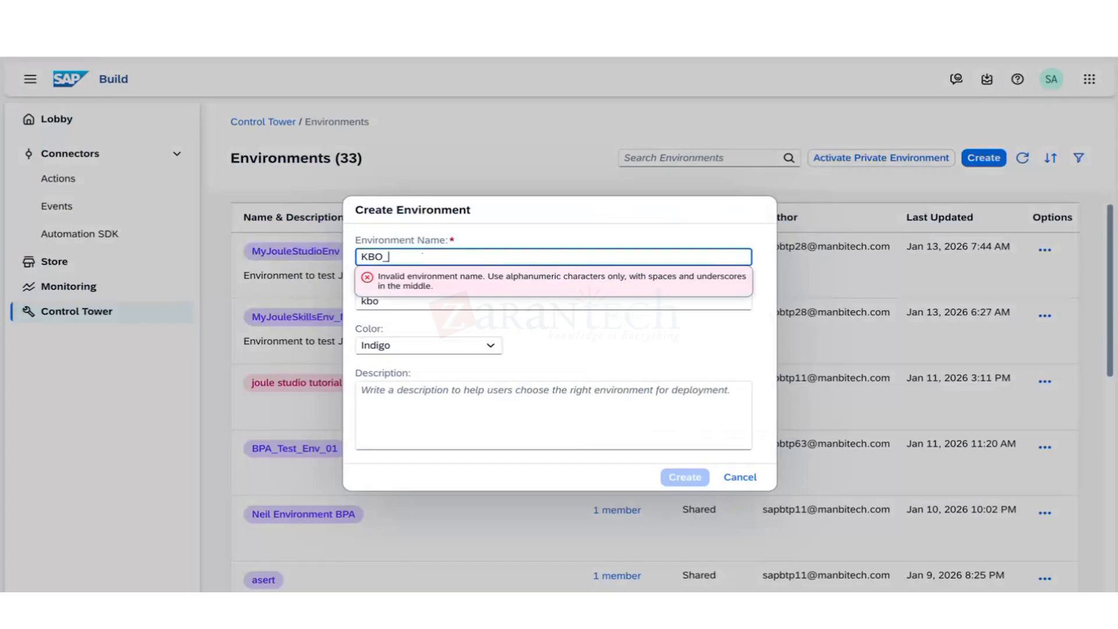
key(BackSpace)
text(12)
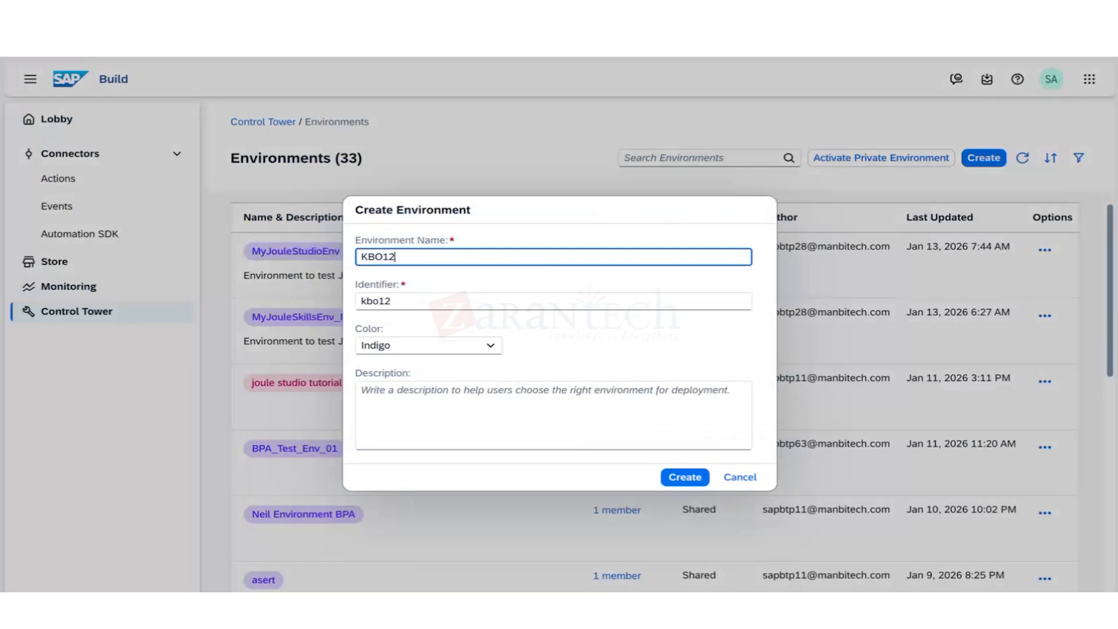
text(3J)
drag(422, 258, 354, 262)
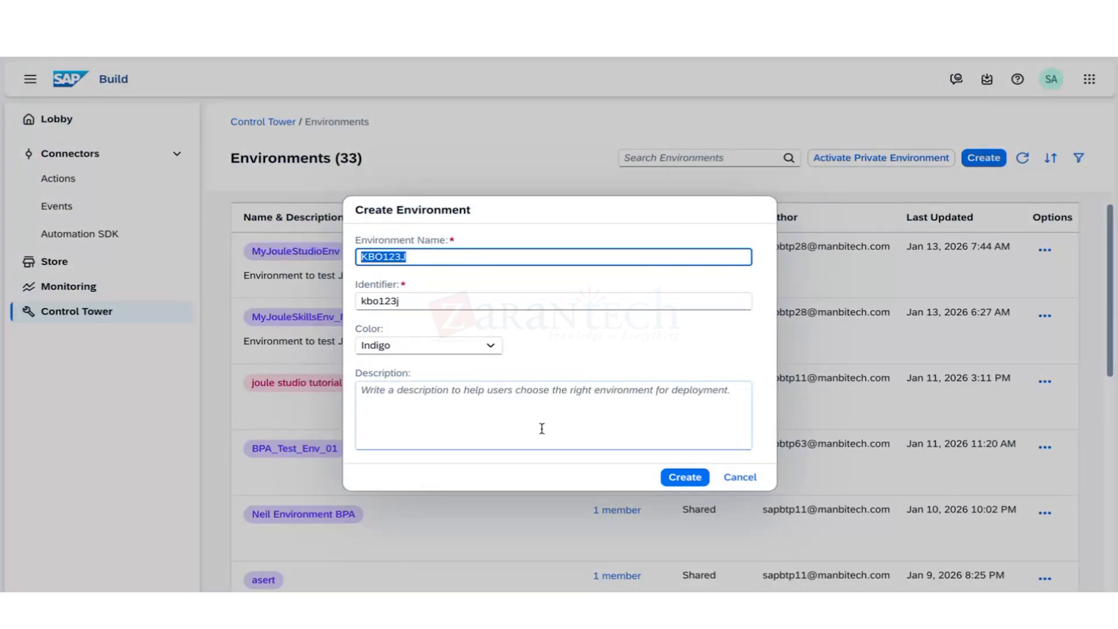
click(686, 478)
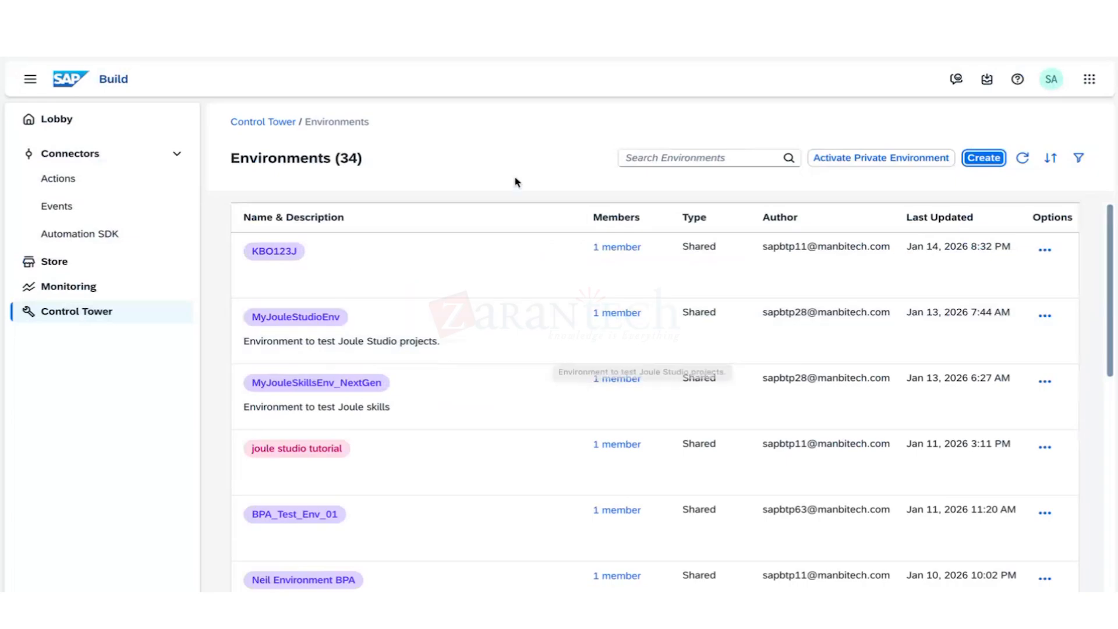
click(324, 274)
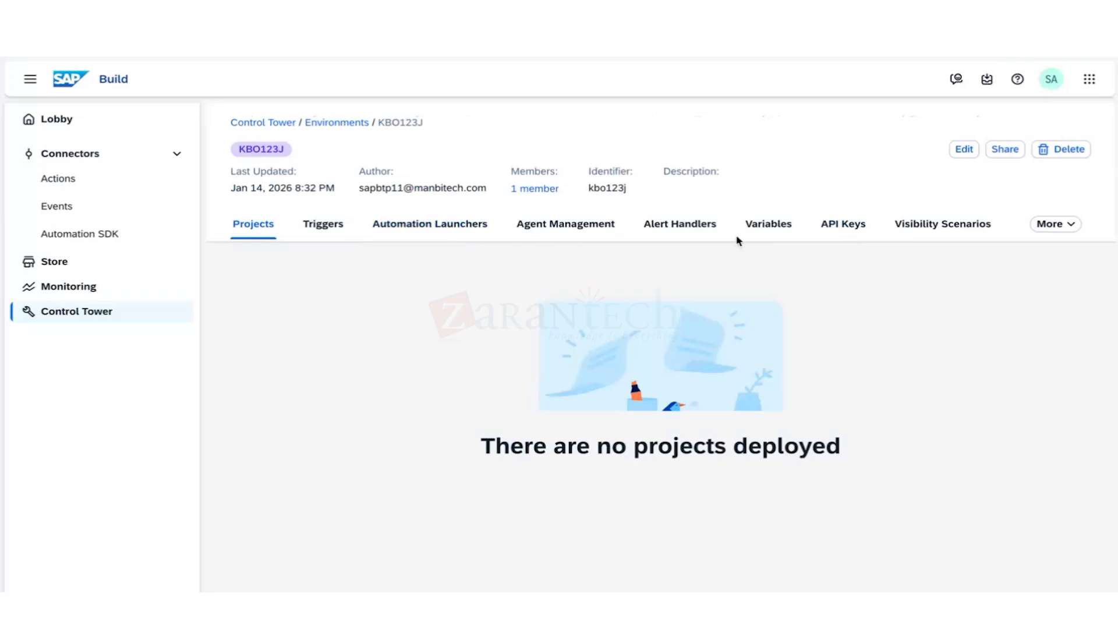
Choose Joule from the KBO123J environment's More menu.
click(1038, 225)
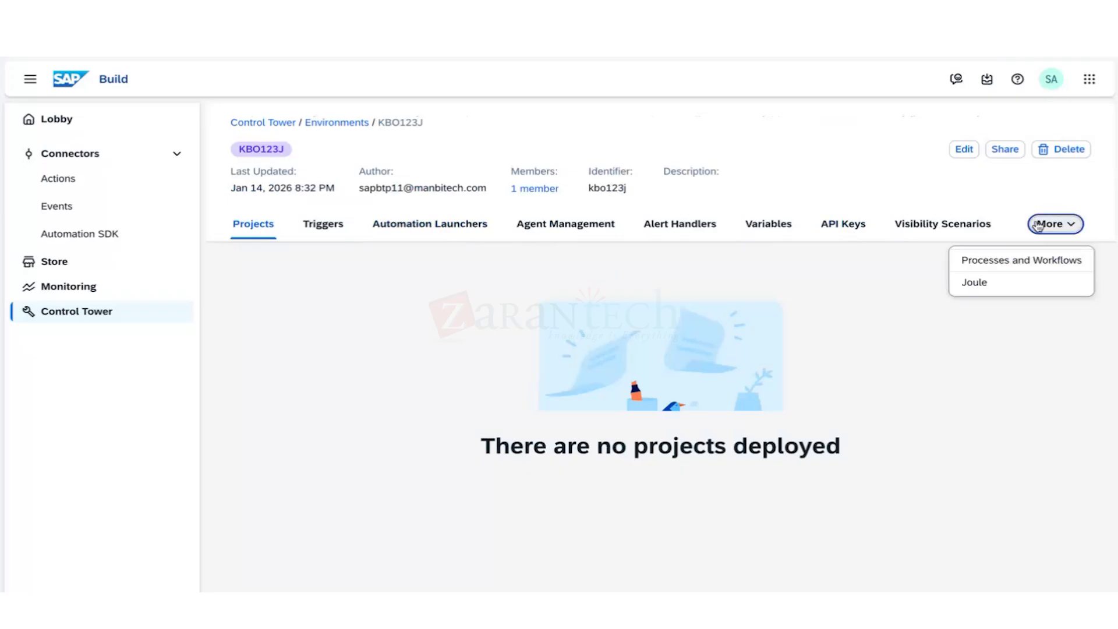
click(975, 284)
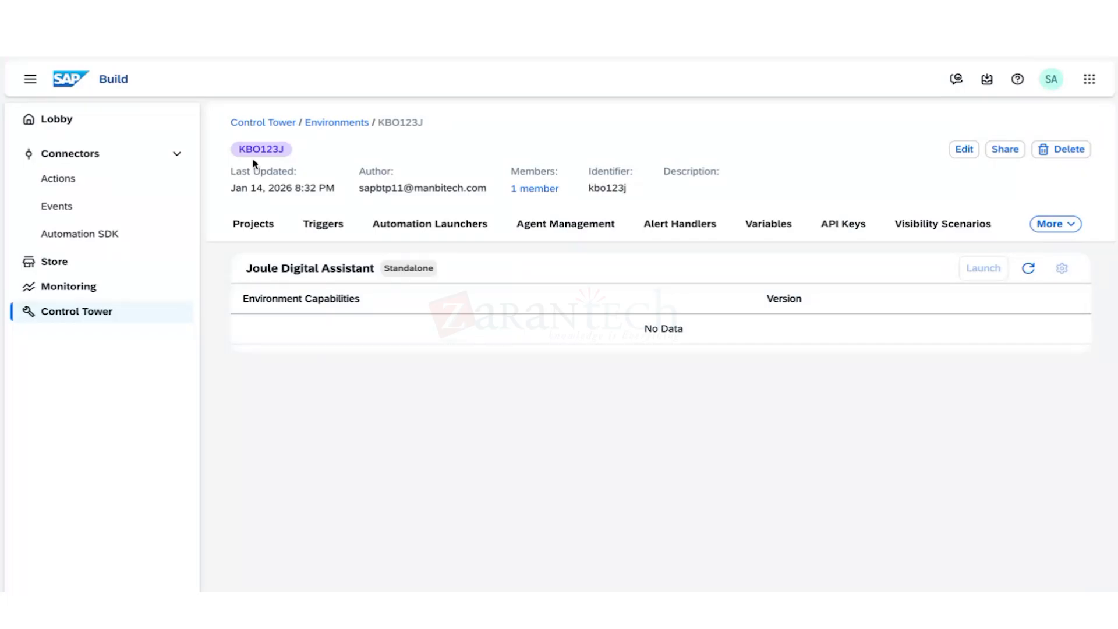
Open Control Tower's Destinations list, then open and cancel the Add Destination dialog.
click(61, 315)
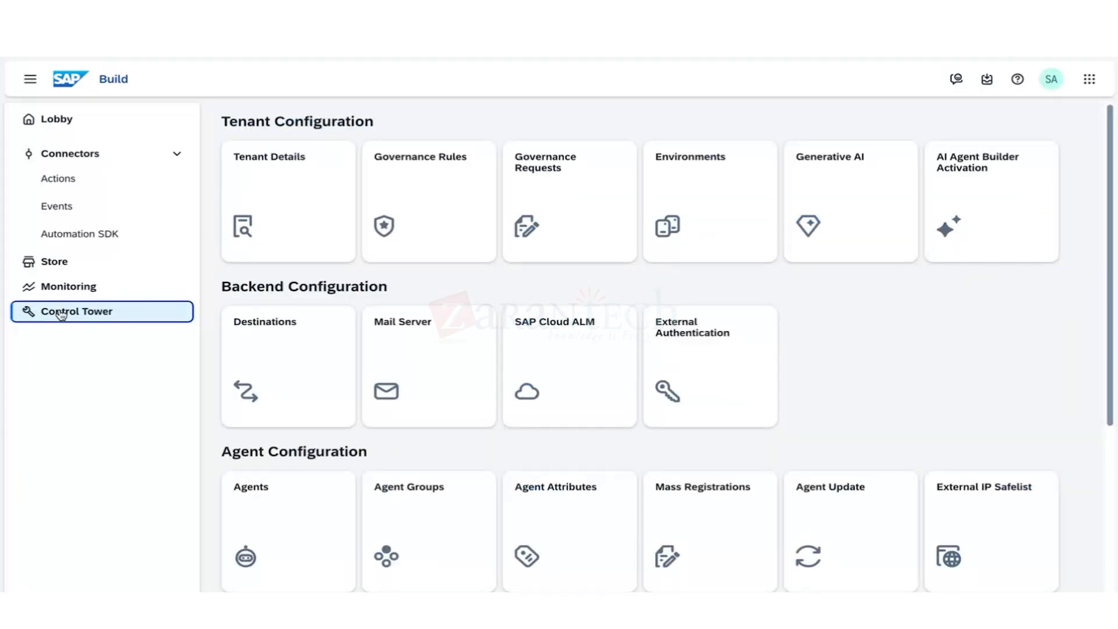
click(288, 367)
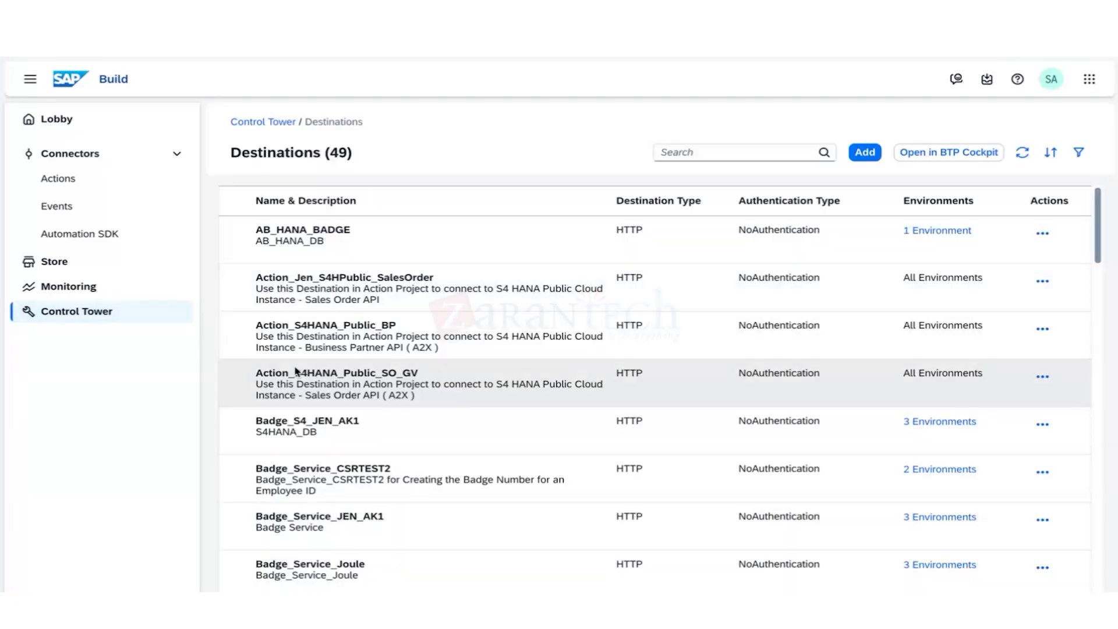
click(866, 157)
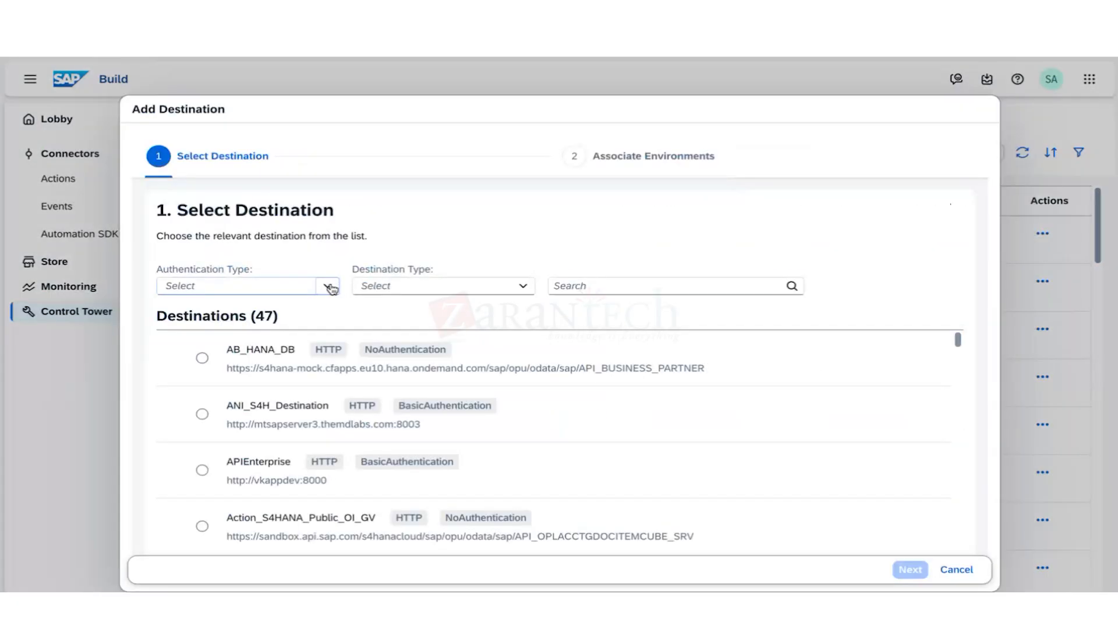
click(949, 571)
click(947, 571)
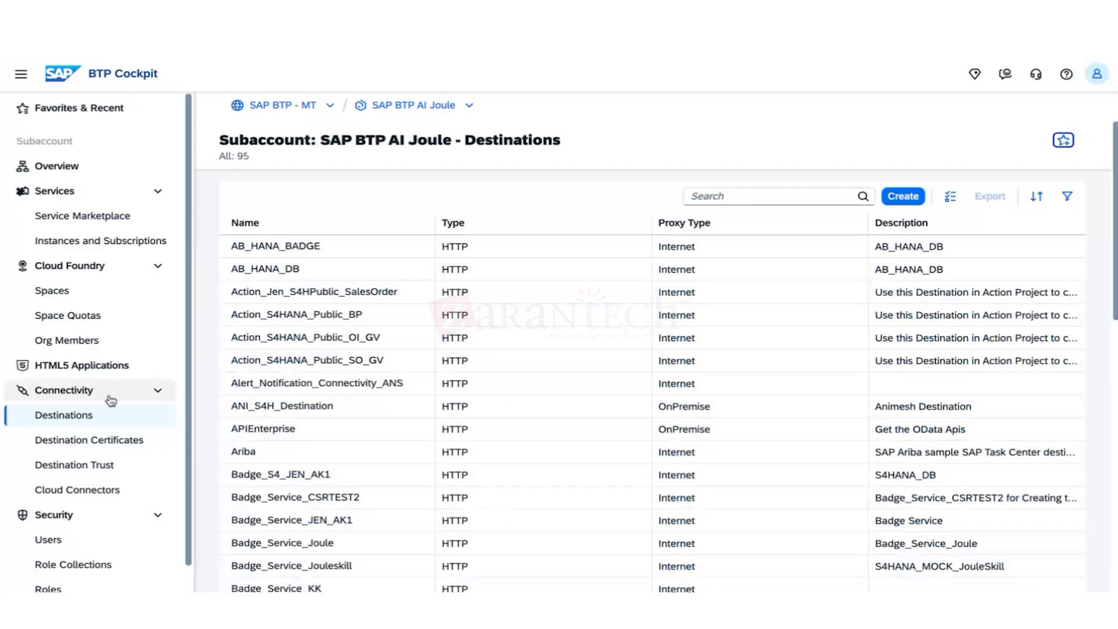
Create a new HTTP destination from scratch and begin filling in its Name field.
click(891, 197)
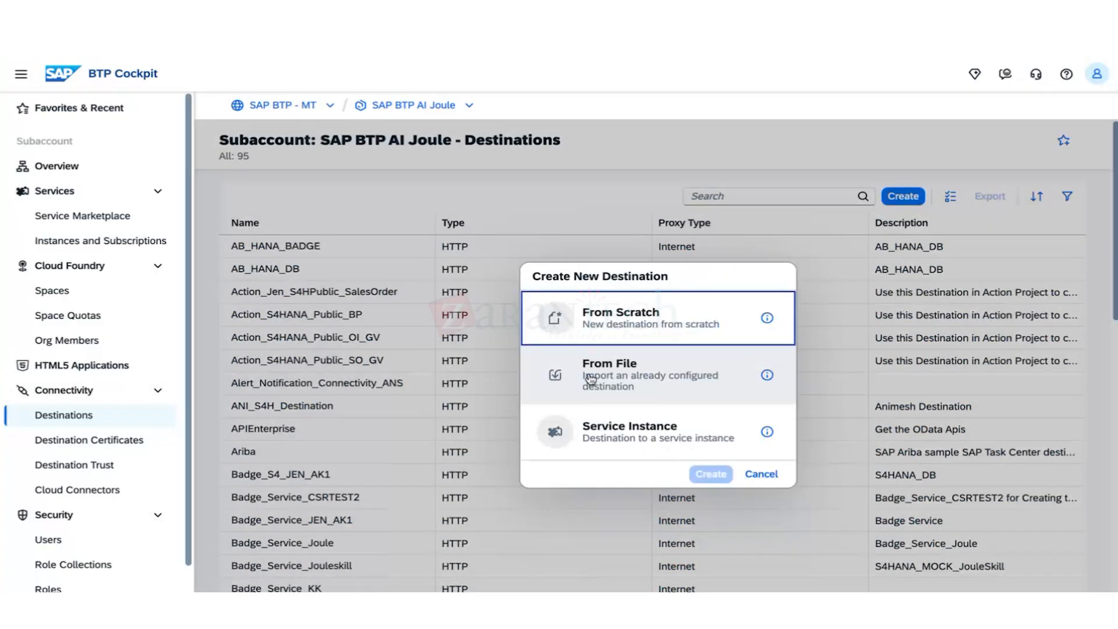
click(641, 317)
click(710, 475)
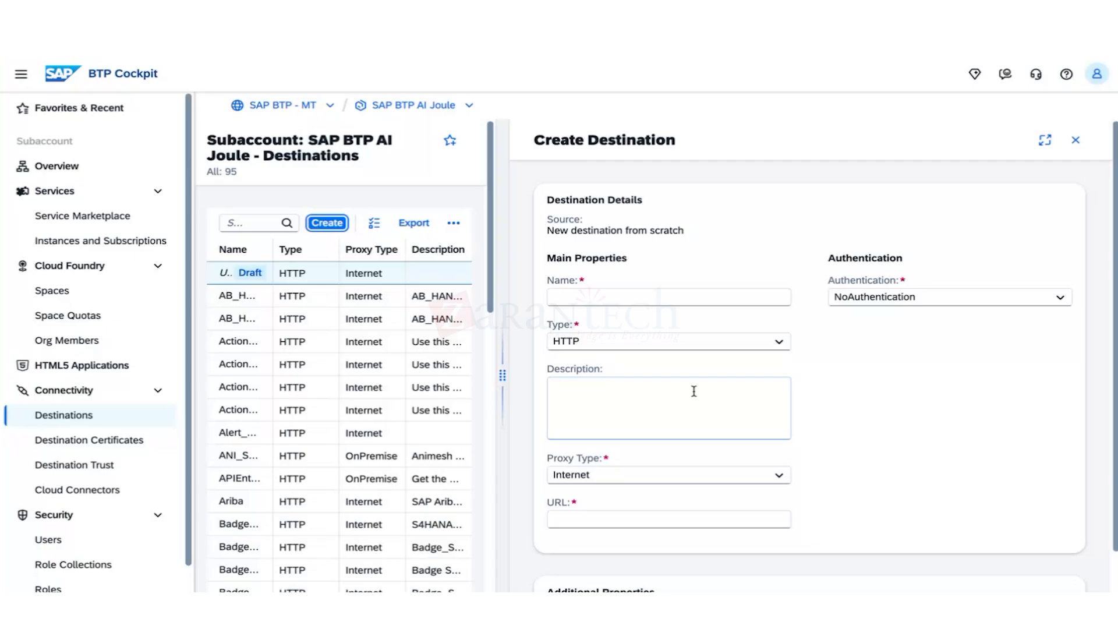
click(633, 297)
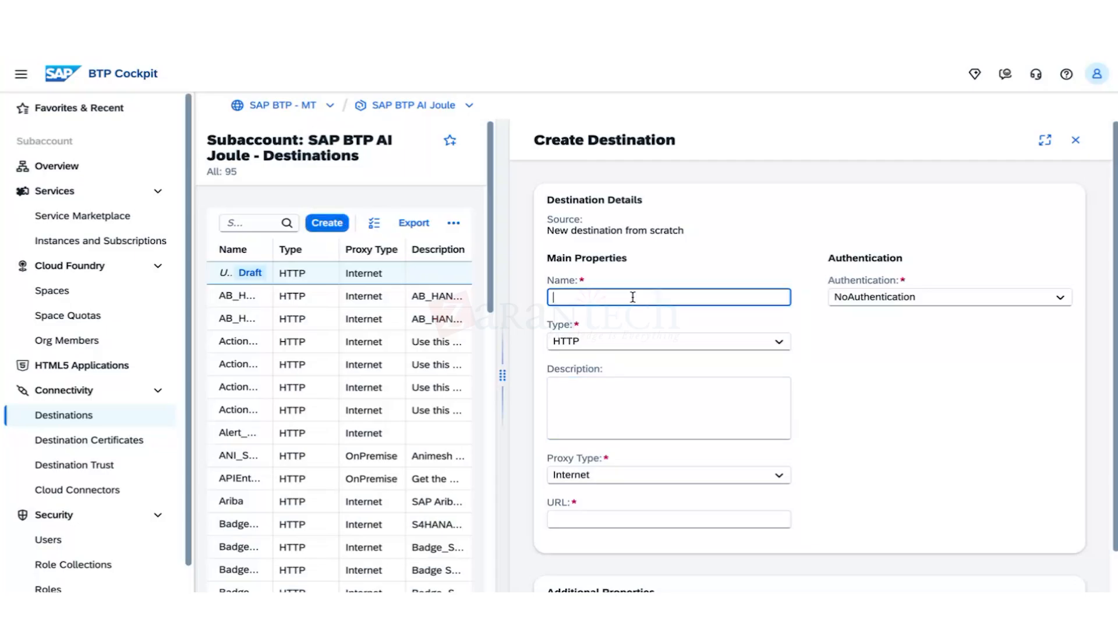
text(KJ)
text(_S4HANMOCK)
click(655, 394)
click(604, 523)
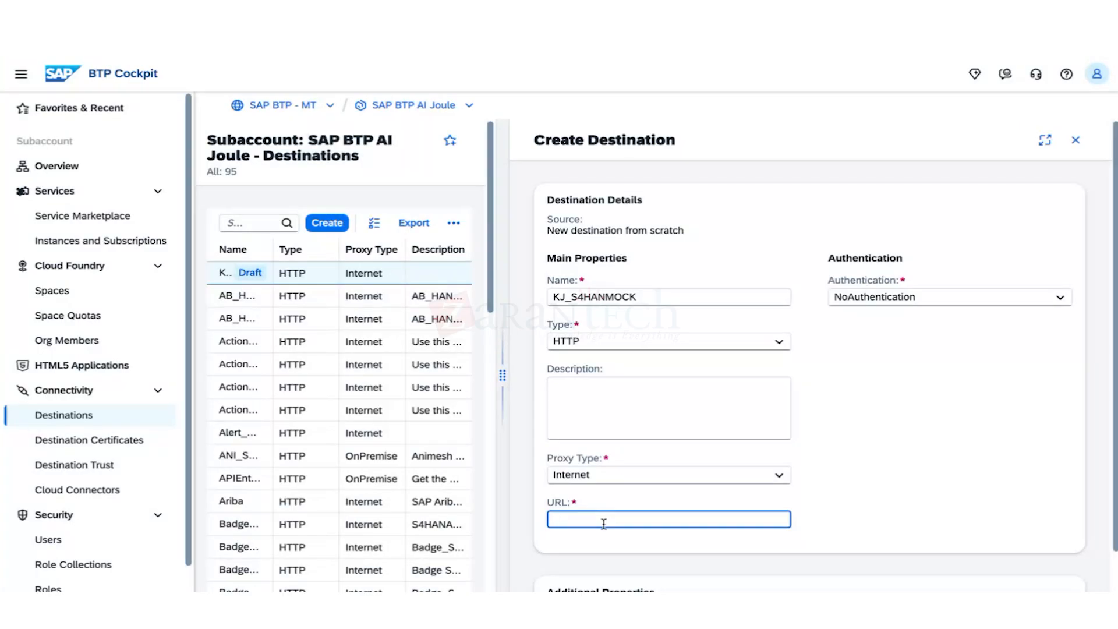
text(https://s4hana-mock)
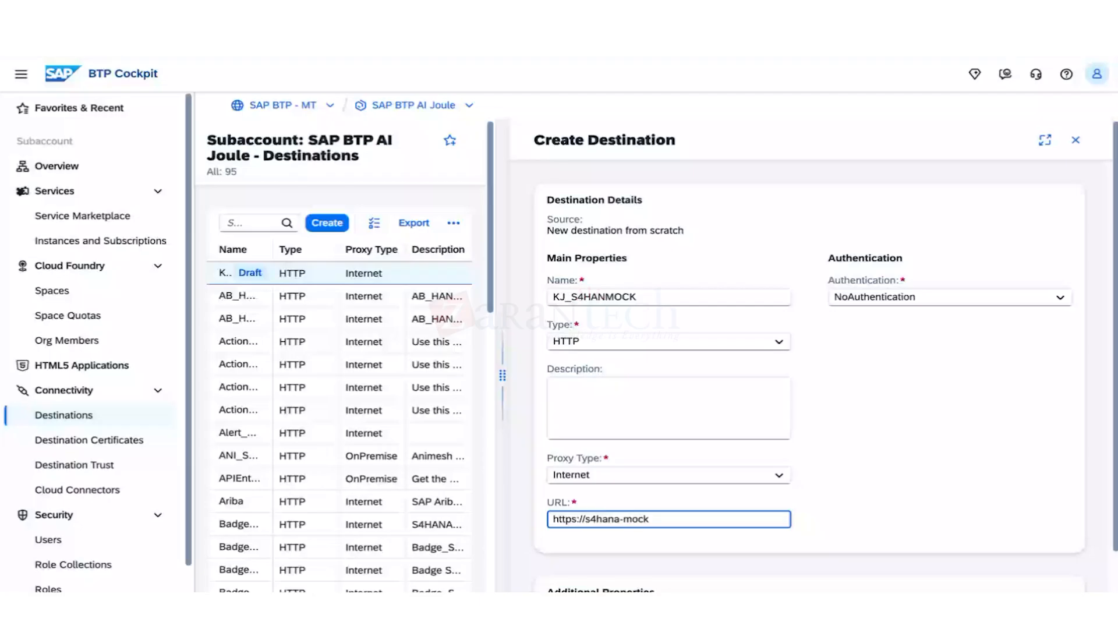
text(.cfapps.eu10.hana.ondeman)
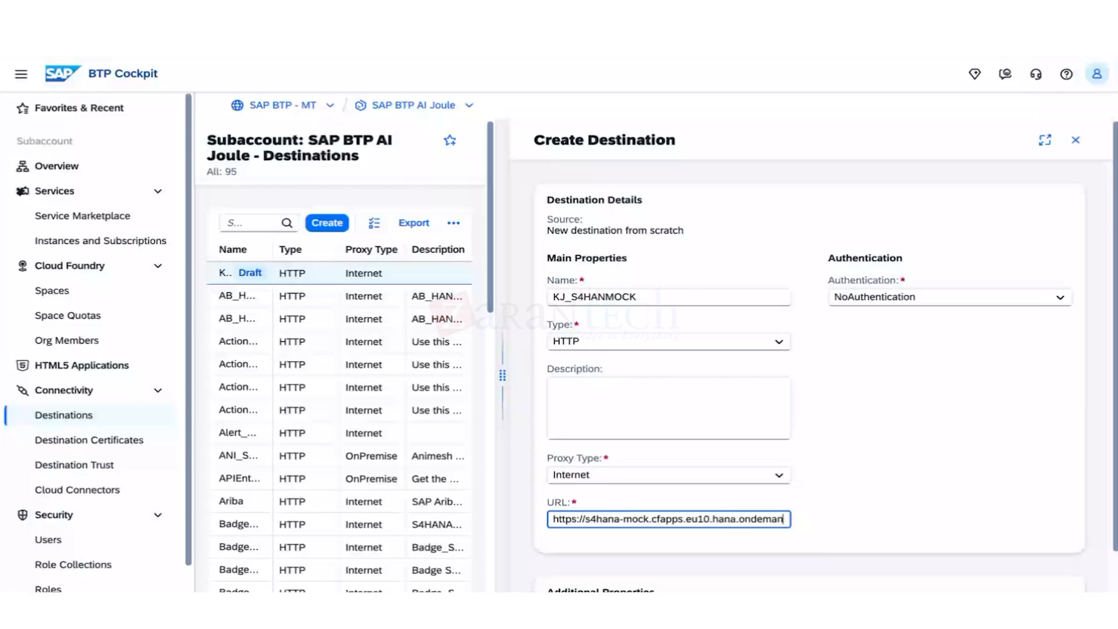
text(d)
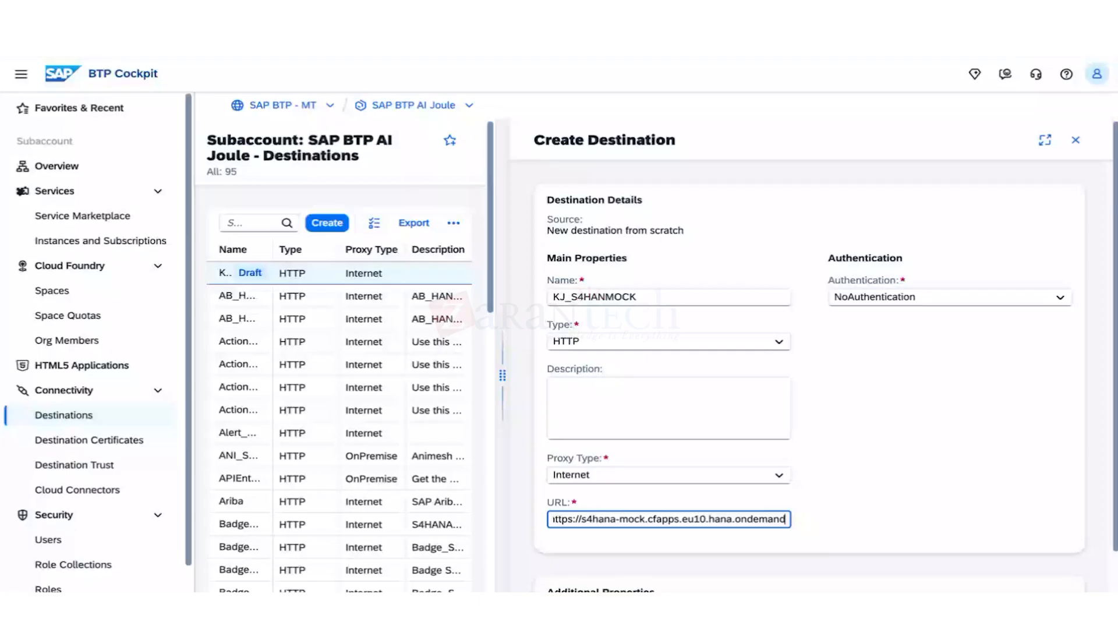
text(.com/sap/opu/)
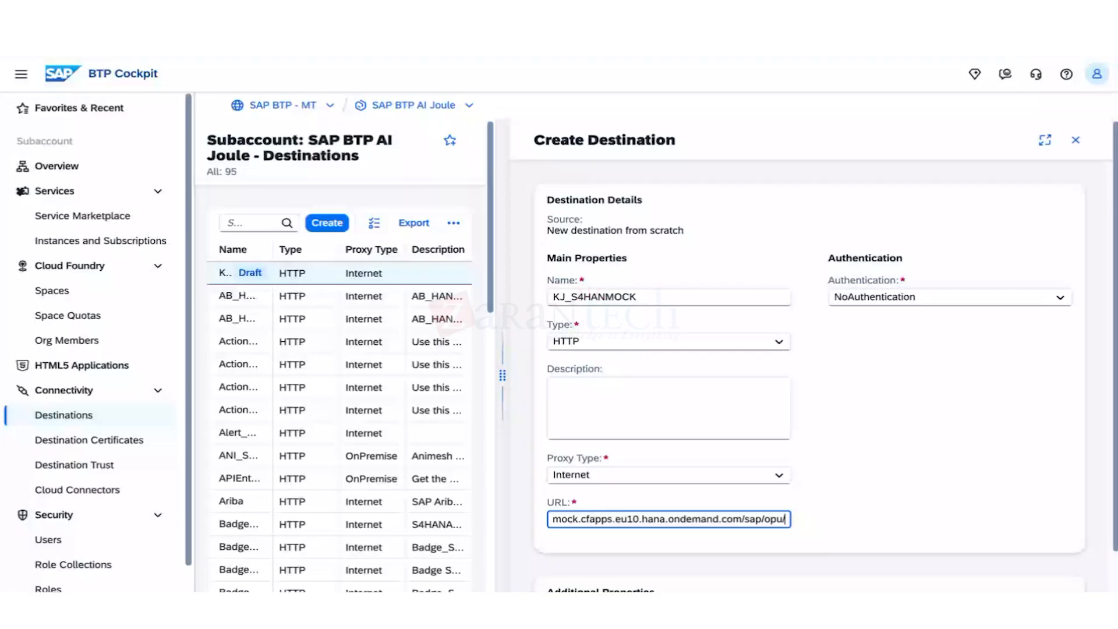
click(889, 419)
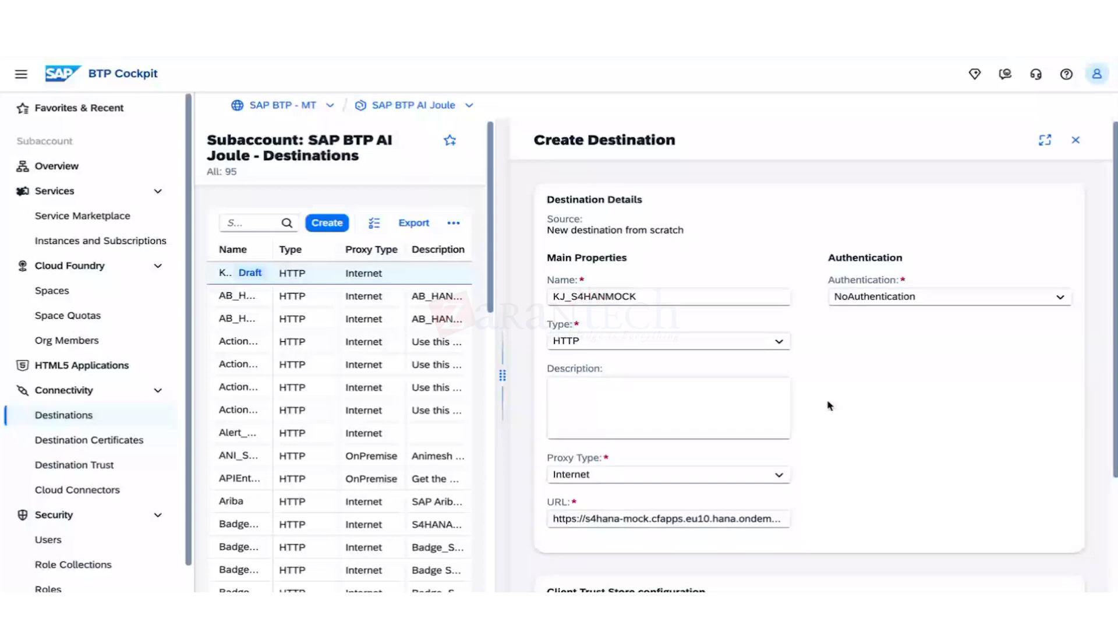
Set the second additional property's value to true.
scroll(830, 406, down, 4)
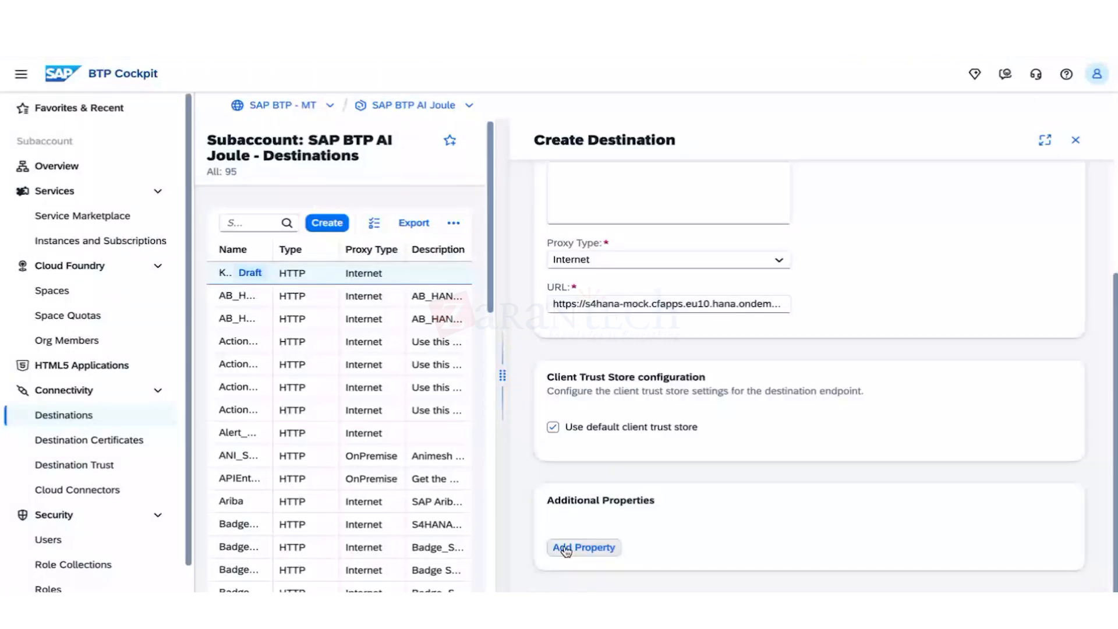
scroll(564, 551, up, 4)
scroll(702, 481, down, 1)
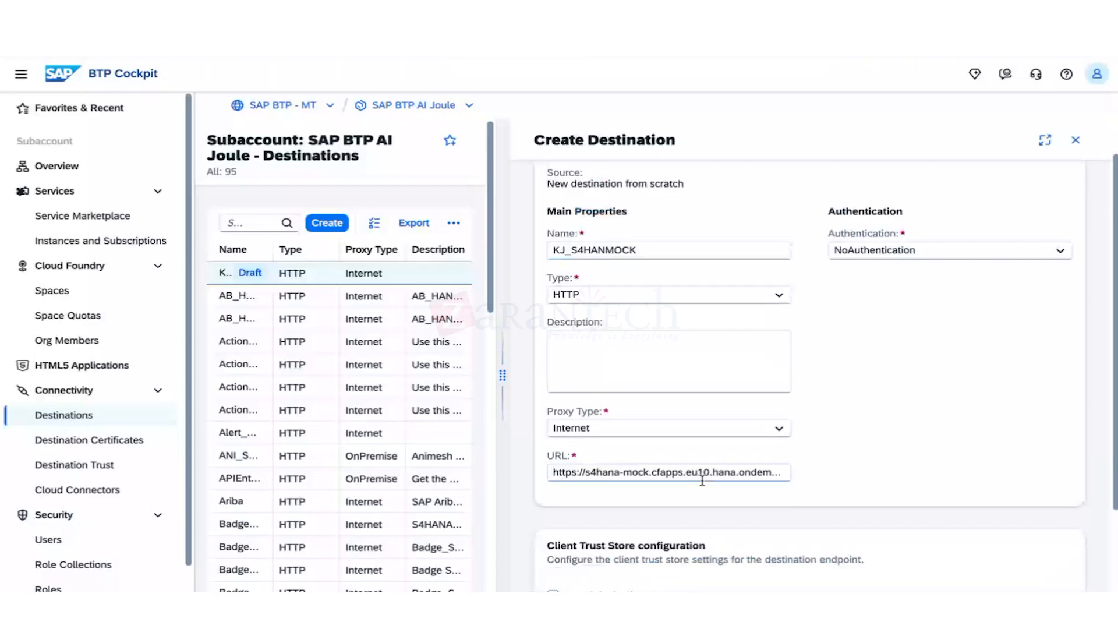
scroll(702, 481, down, 3)
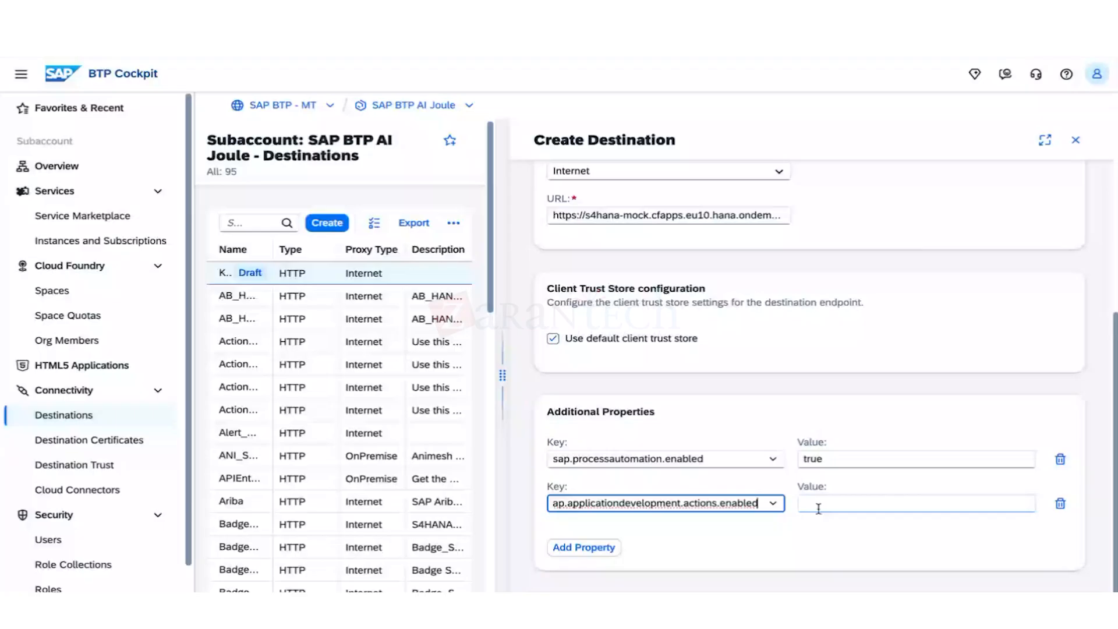
click(823, 502)
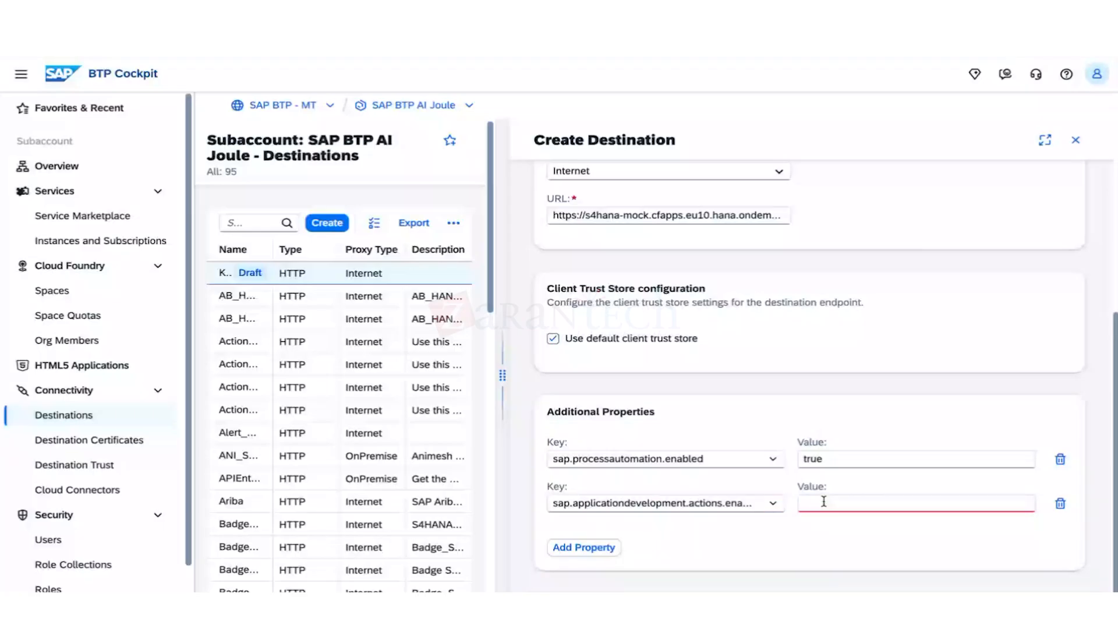
text(true)
Add a third property sap.build.usage with value odata_gen.
click(605, 550)
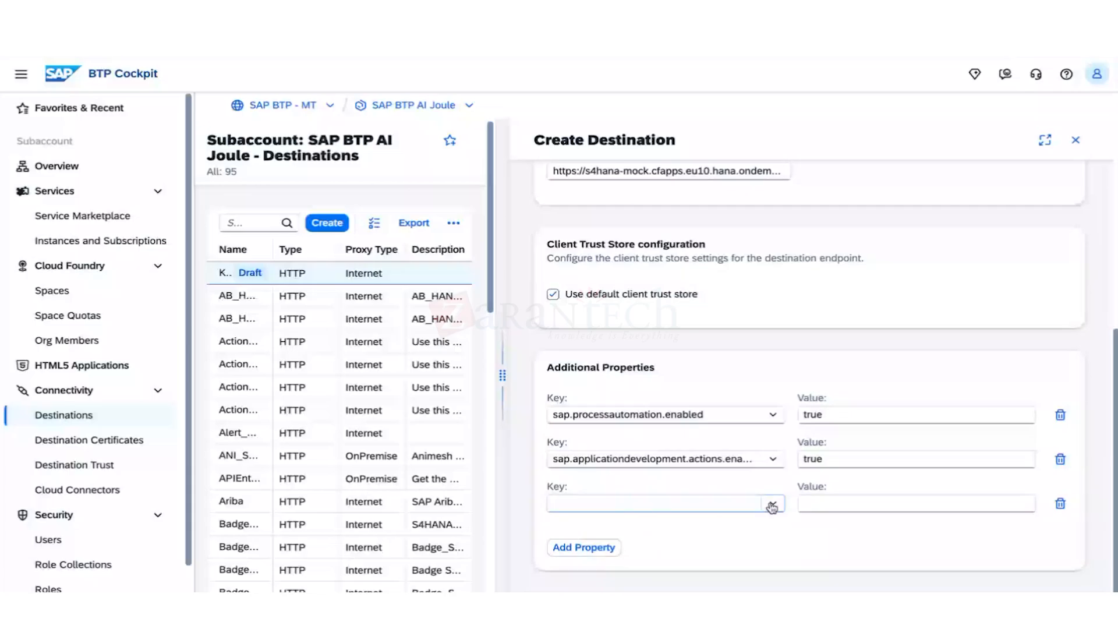
click(645, 503)
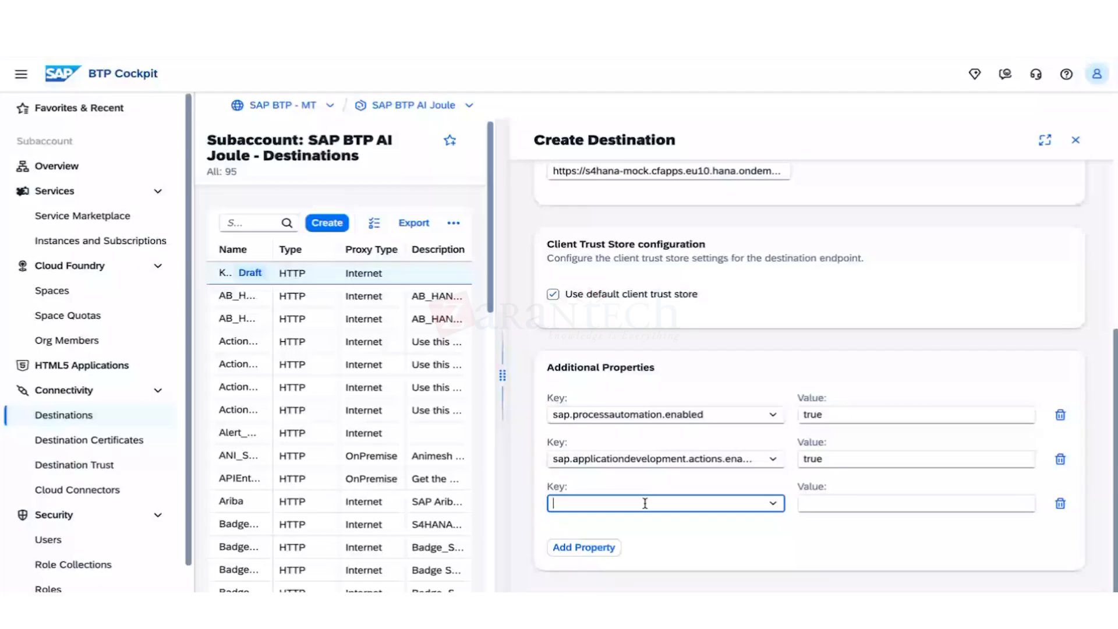
text(sap.build.usage)
click(845, 502)
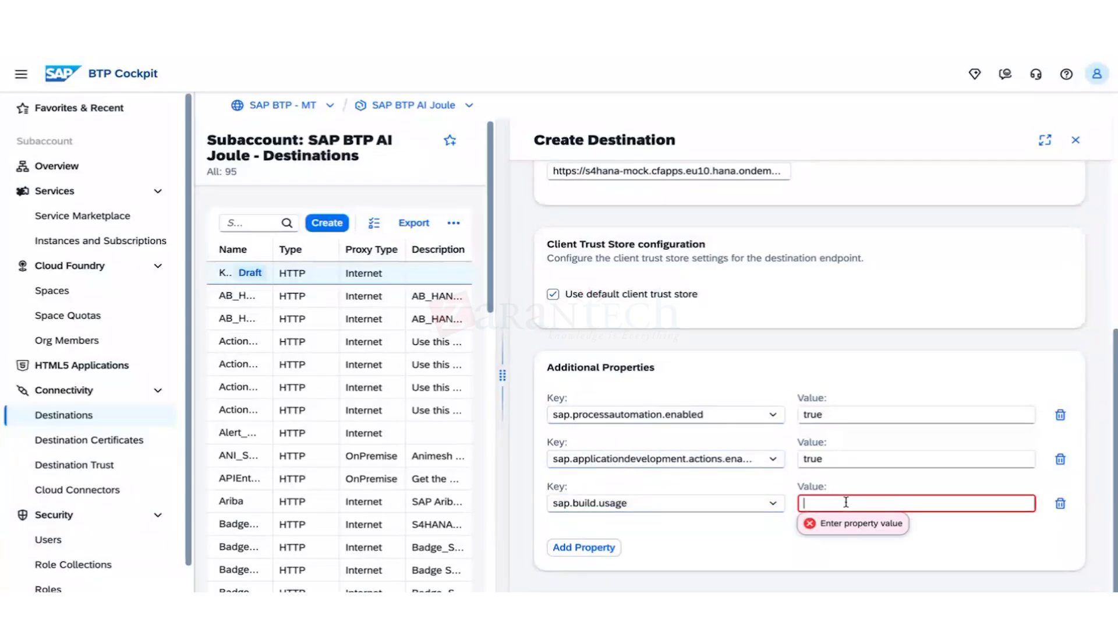
text(odata_gen)
click(773, 523)
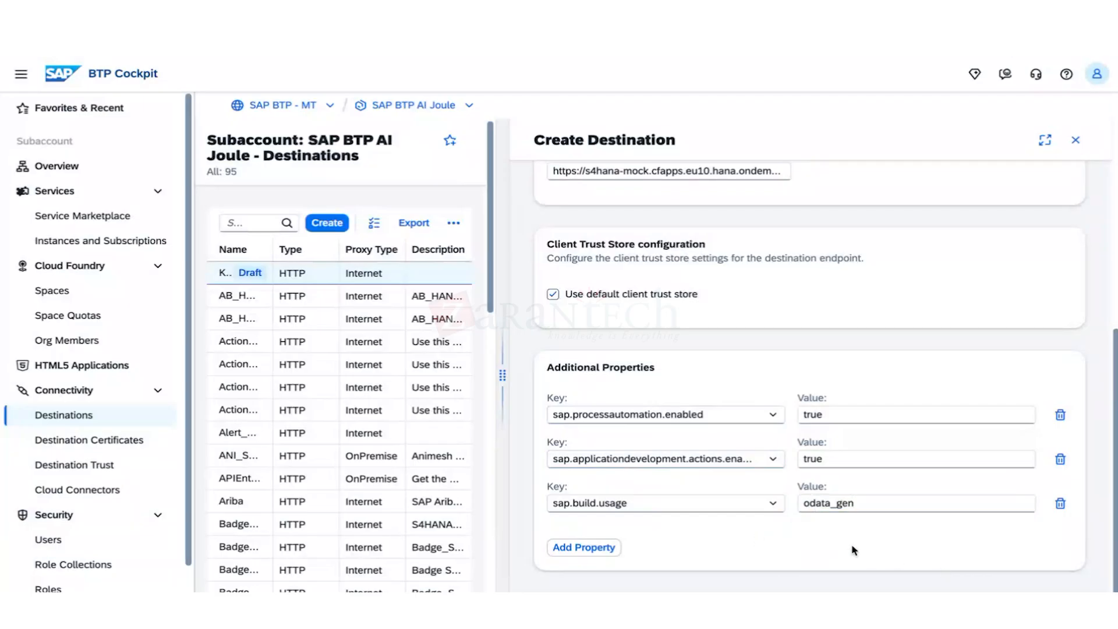
scroll(850, 518, up, 2)
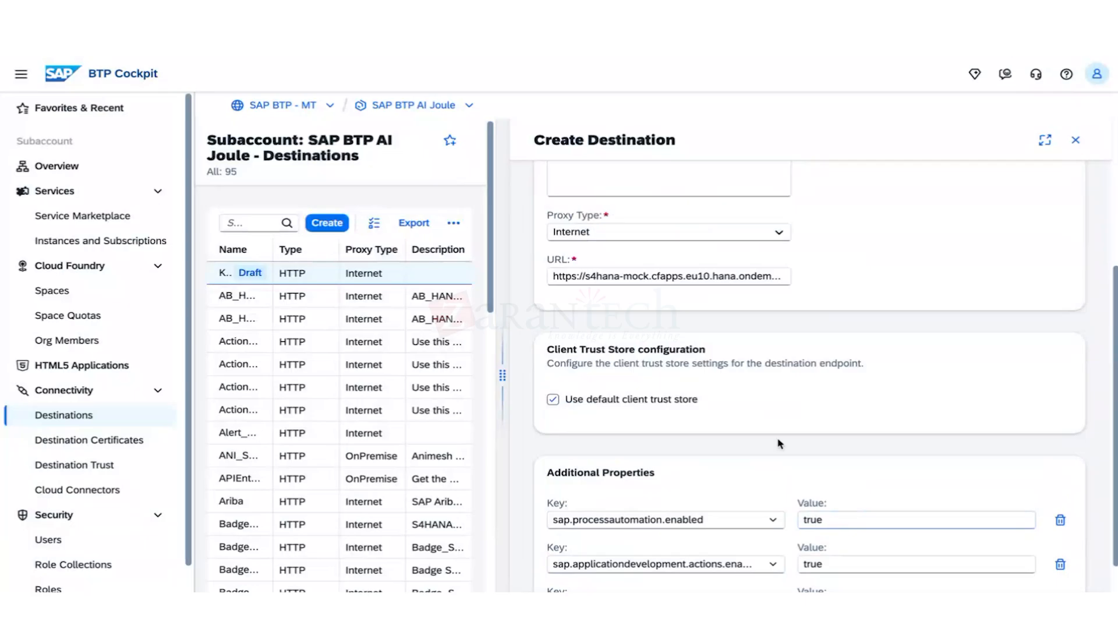
scroll(711, 444, up, 3)
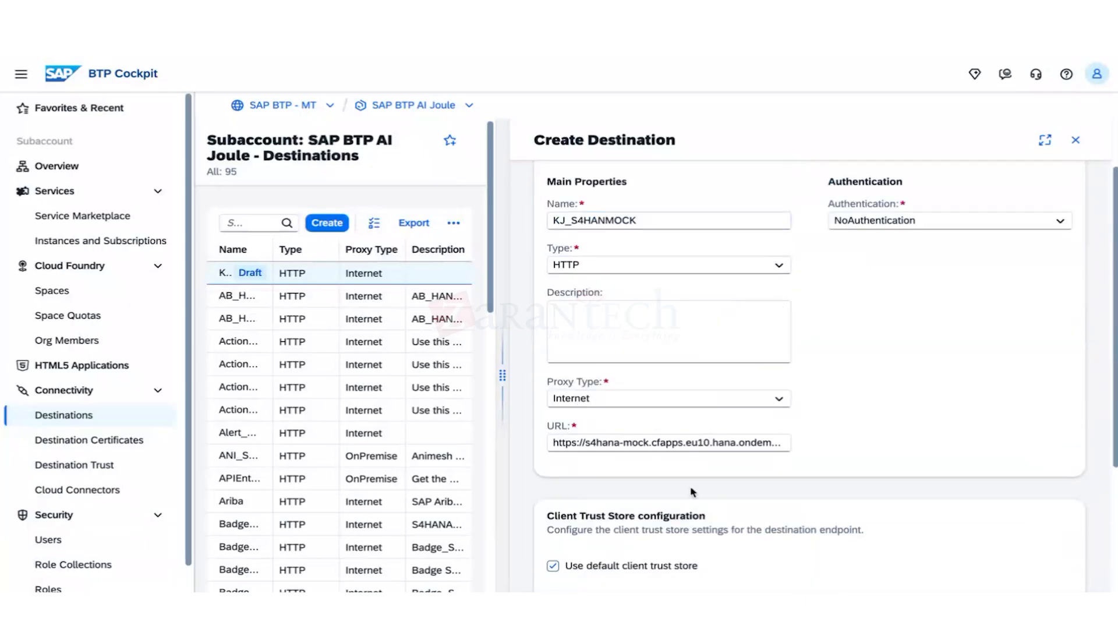
scroll(689, 496, down, 1)
Find KJ_S4HANMOCK in the Destinations list and open its details.
scroll(689, 497, down, 4)
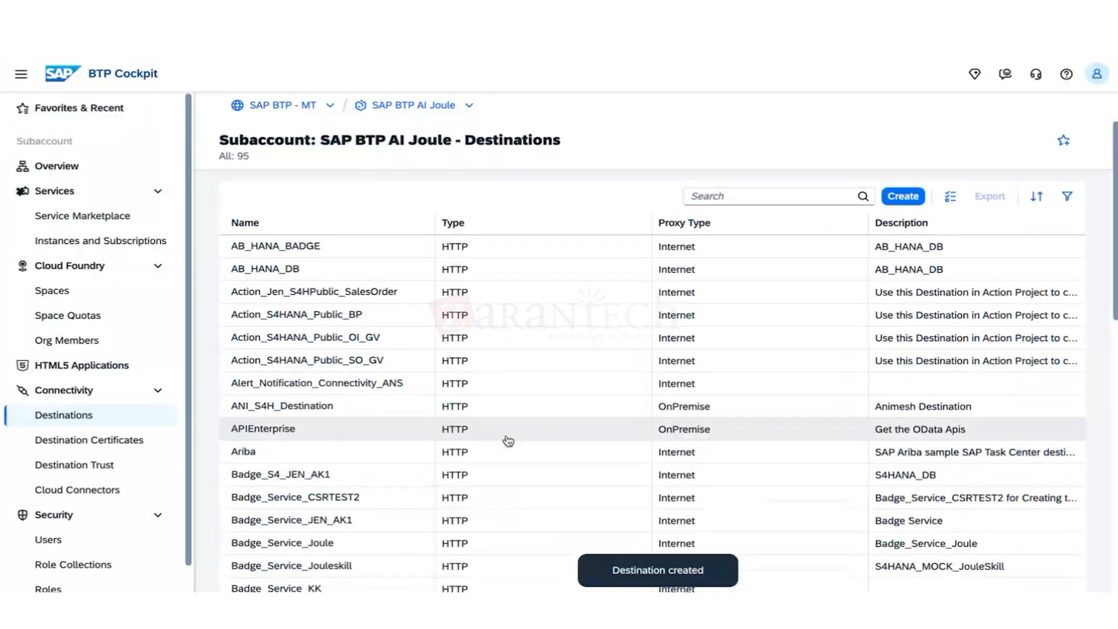
scroll(508, 441, down, 10)
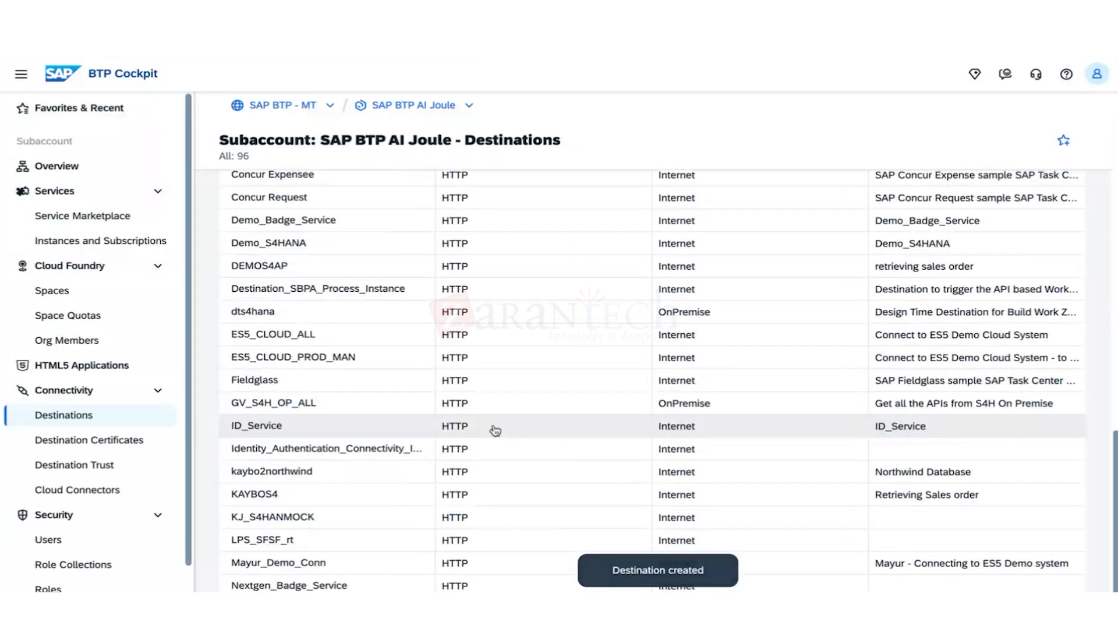
click(334, 524)
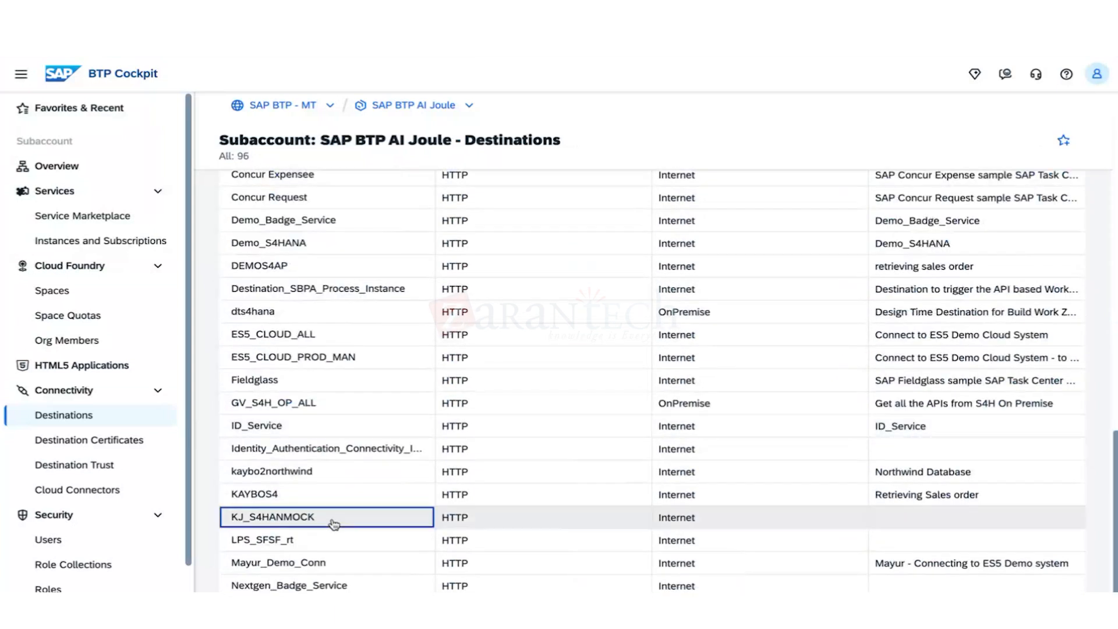
Highlight the Additional Properties section of KJ_S4HANMOCK for review.
scroll(791, 466, down, 3)
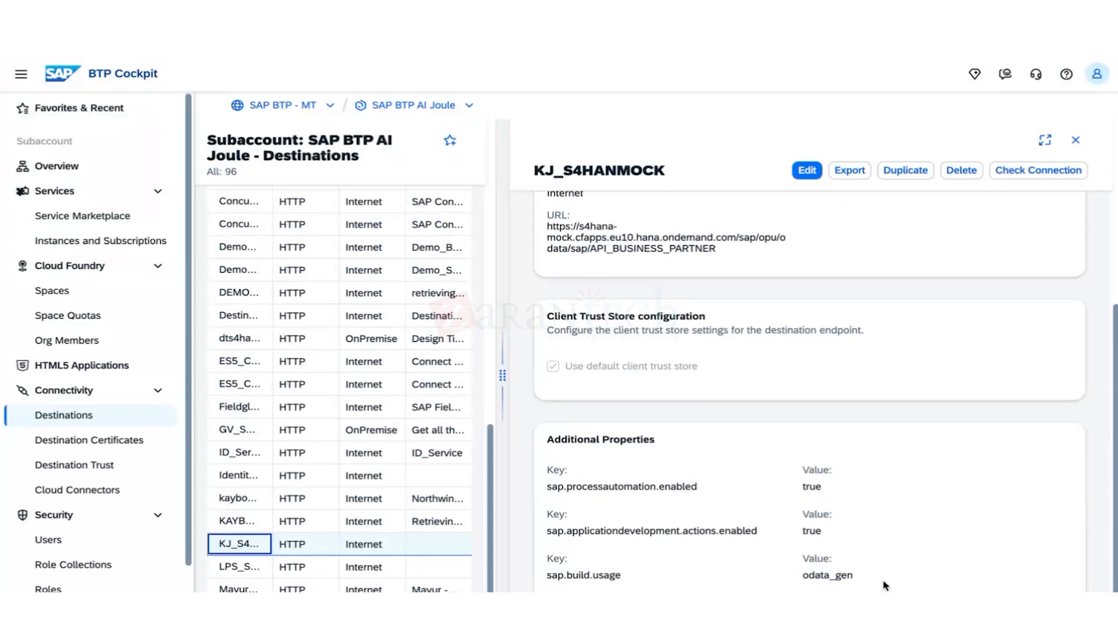
drag(883, 585, 639, 464)
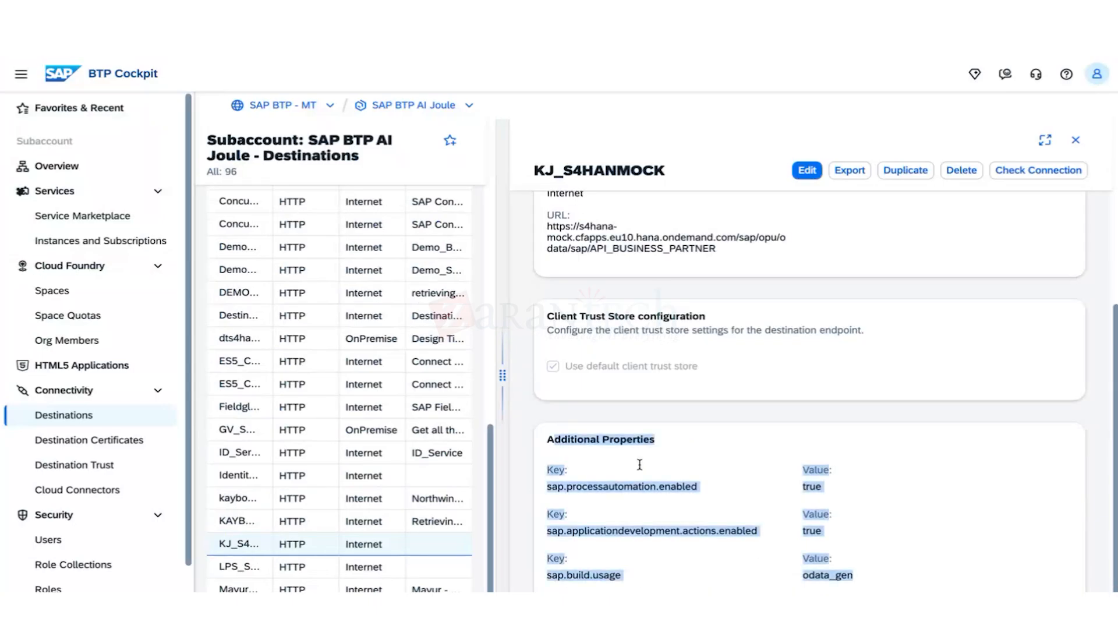
click(732, 466)
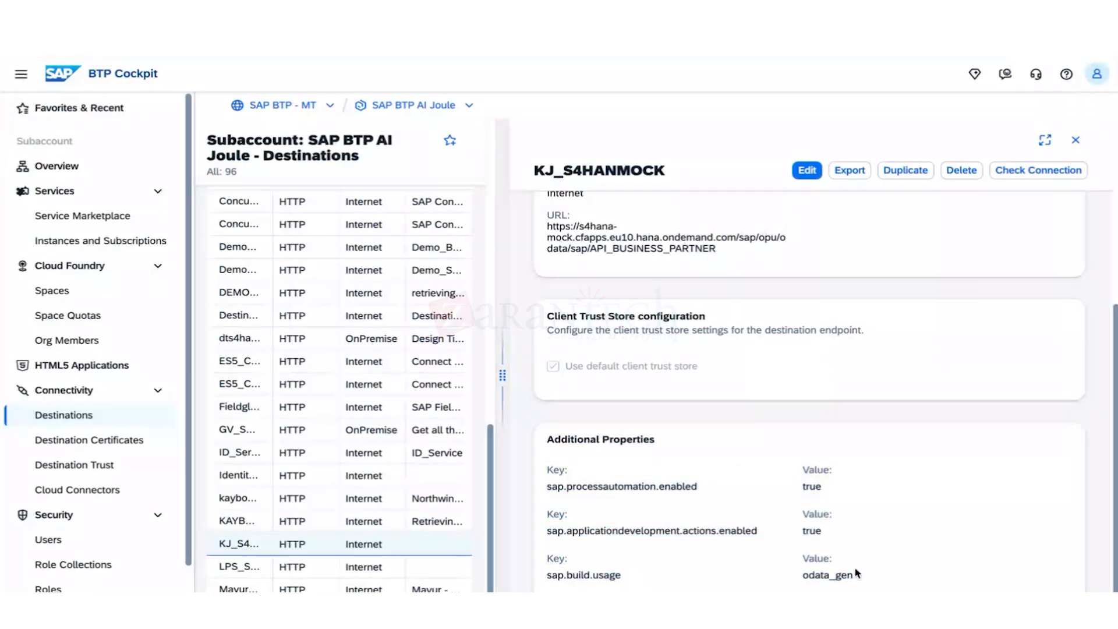
drag(856, 574, 724, 458)
click(709, 465)
drag(861, 575, 689, 462)
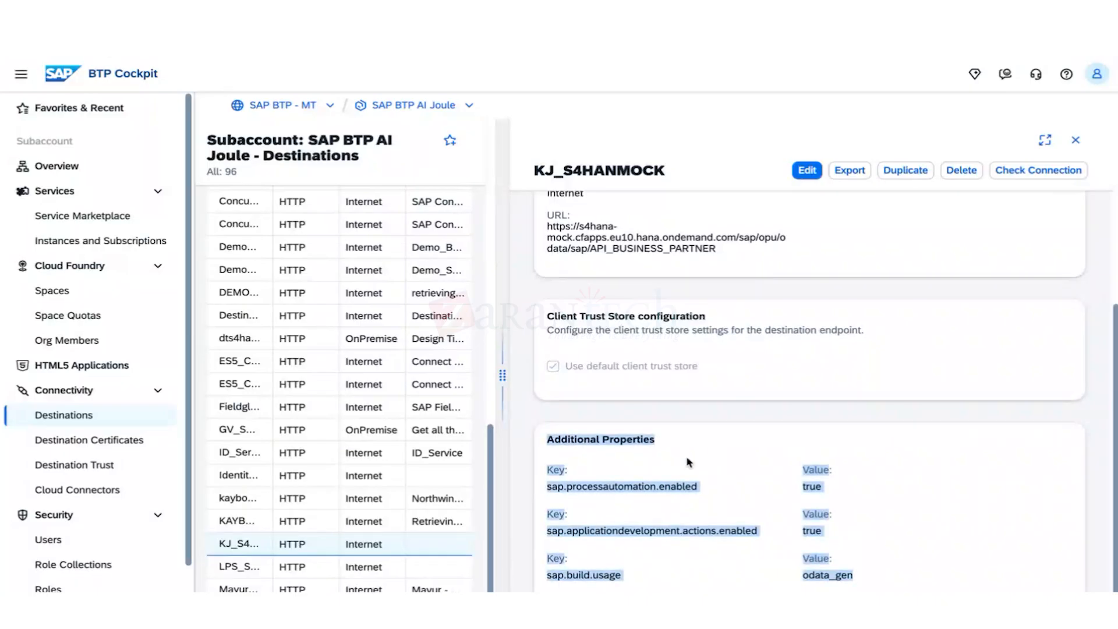
click(689, 462)
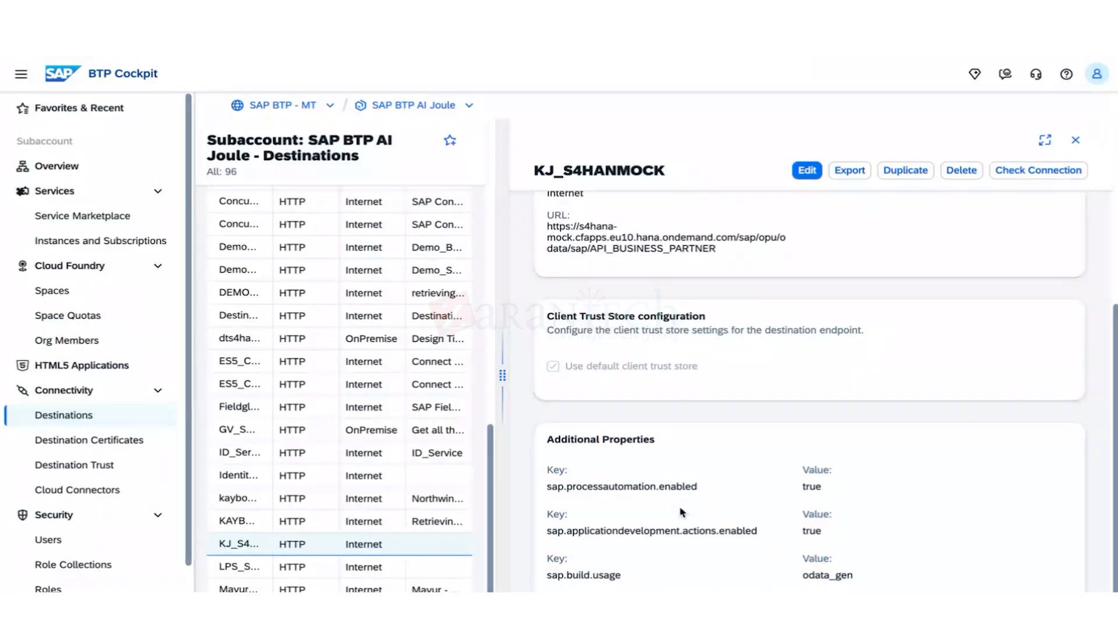
Point out each property key, including sap.build.usage = odata_gen, then pass the connection check.
drag(546, 486, 719, 485)
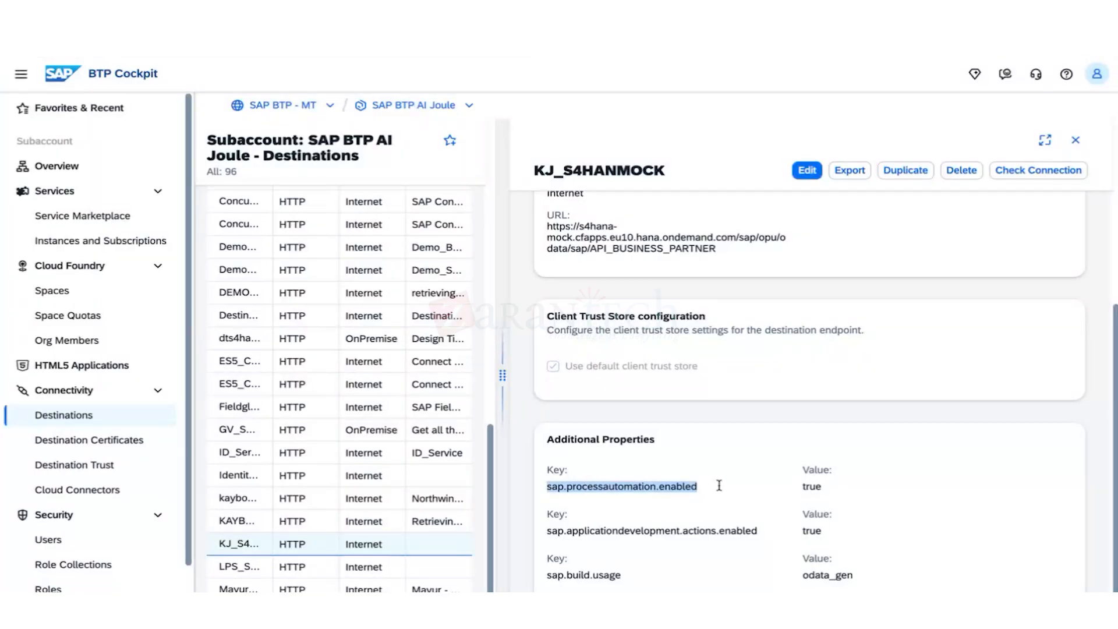
click(554, 531)
drag(553, 531, 803, 532)
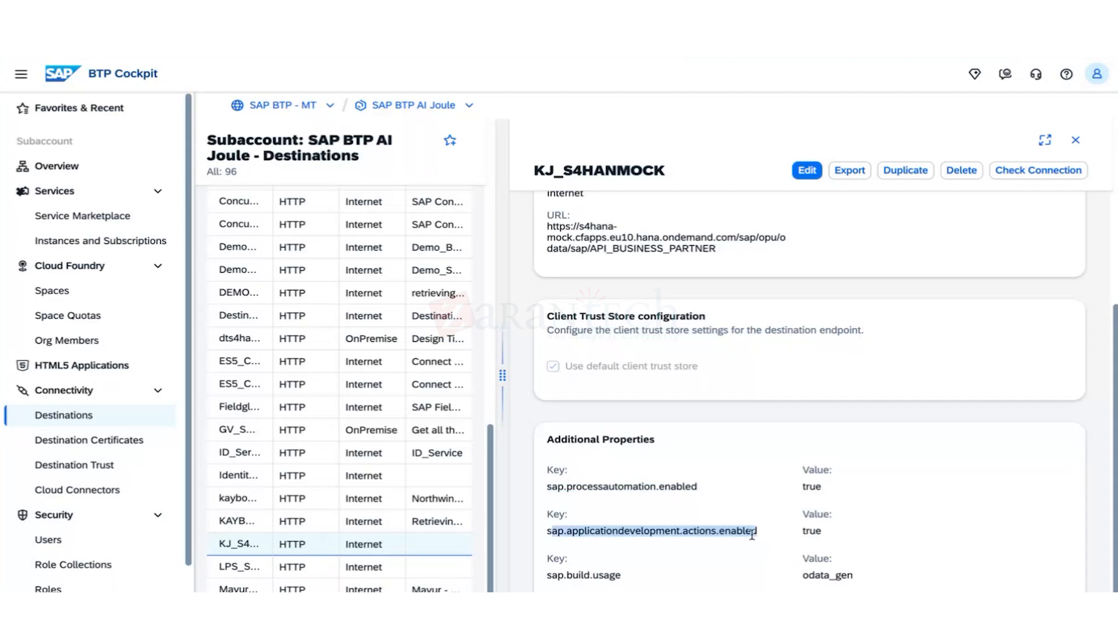
click(769, 531)
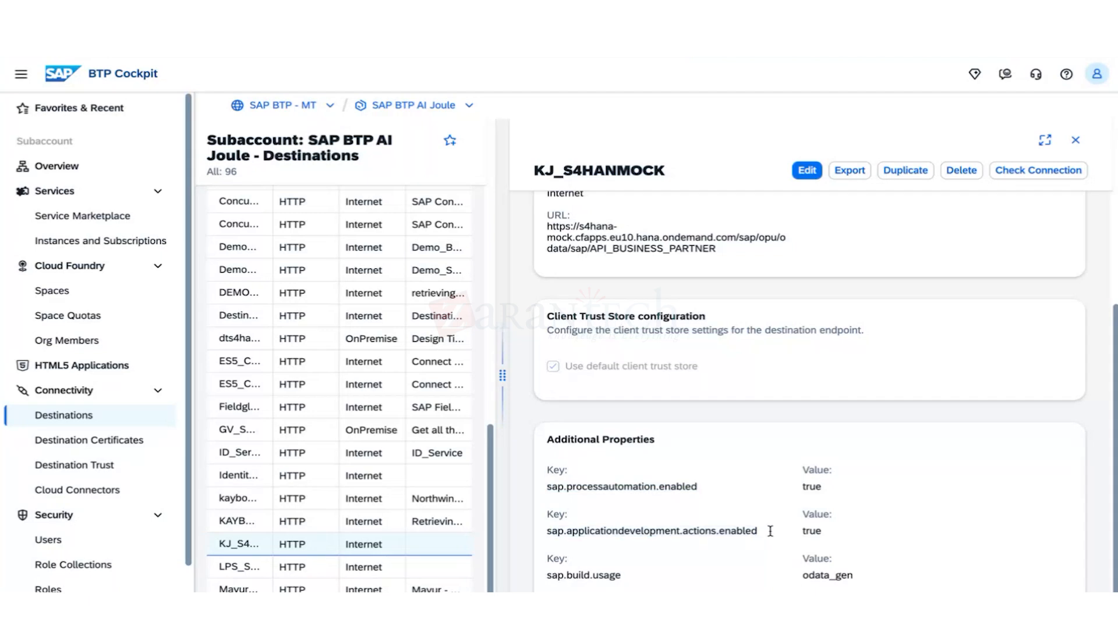
drag(770, 532, 553, 531)
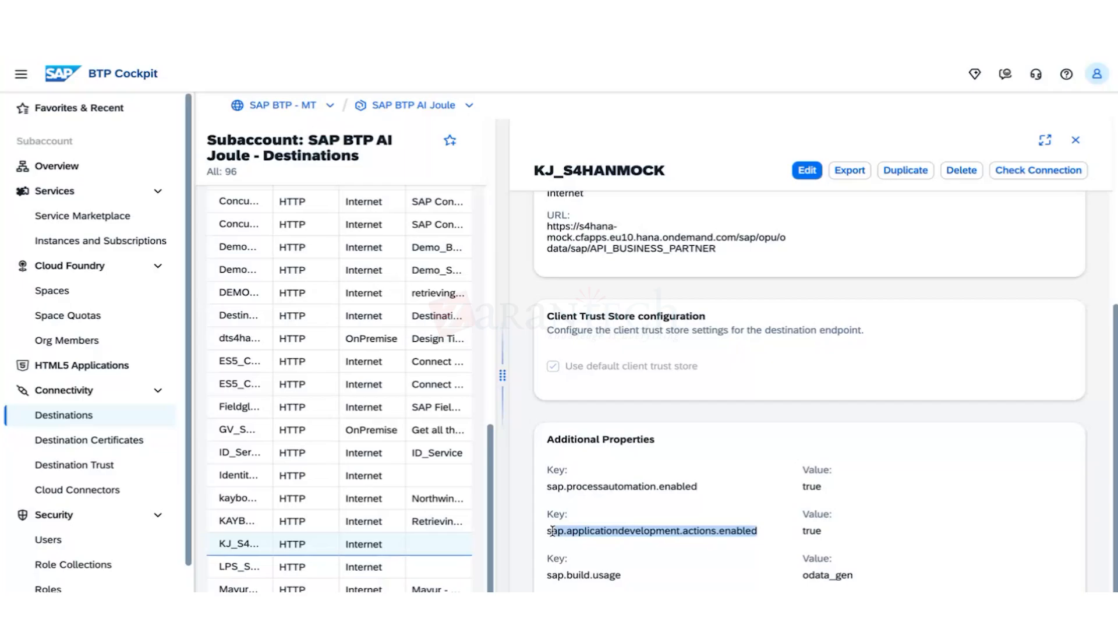
click(763, 531)
drag(763, 531, 550, 530)
drag(634, 573, 547, 575)
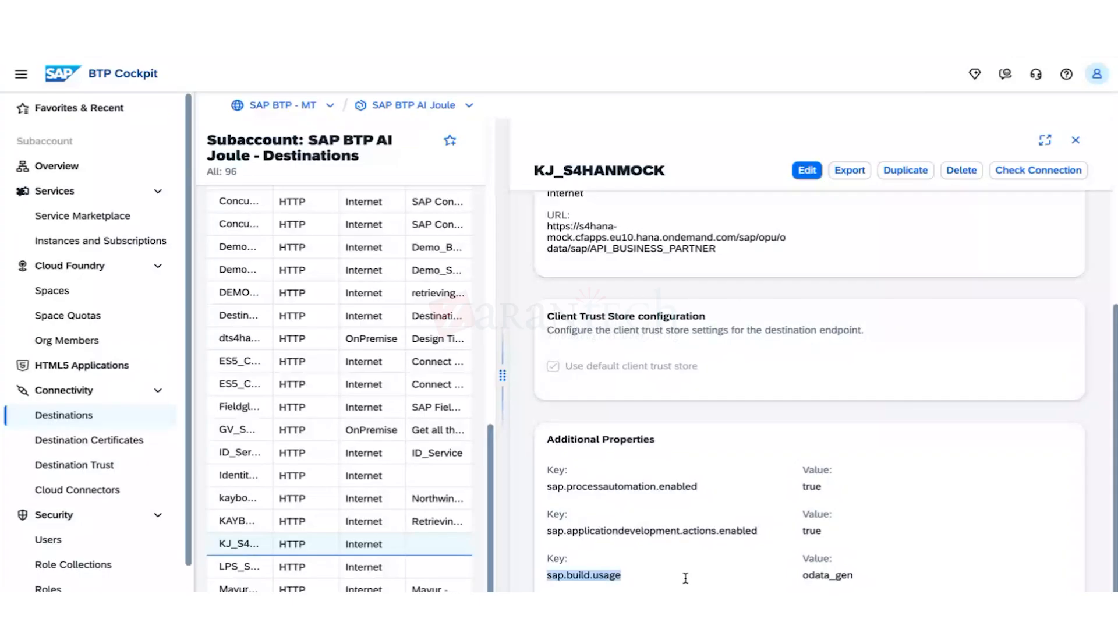
click(644, 549)
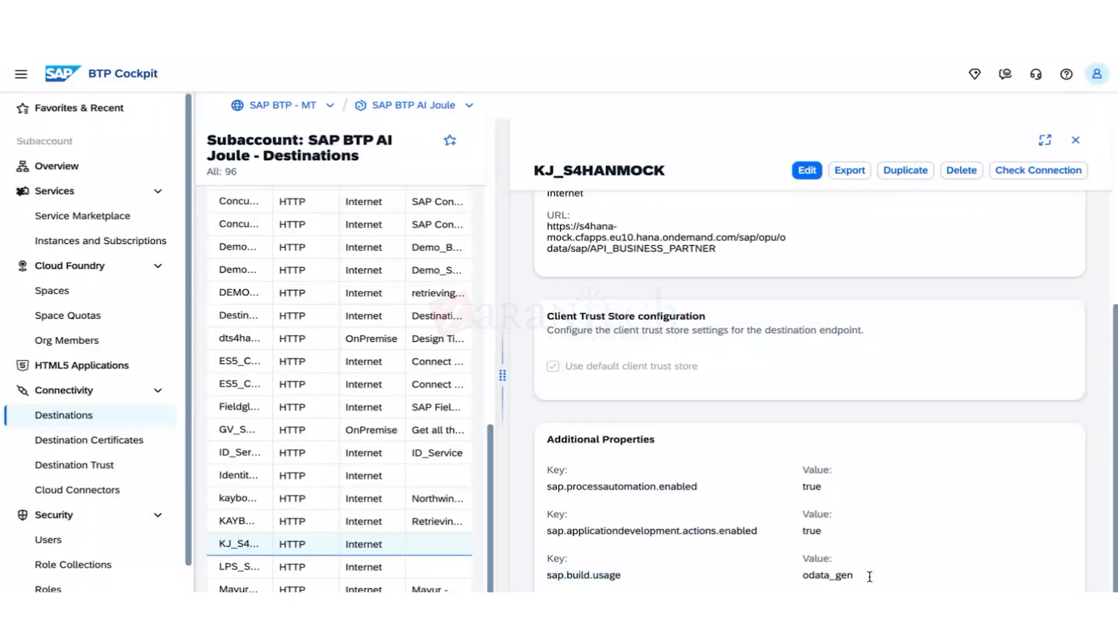
drag(870, 576, 549, 571)
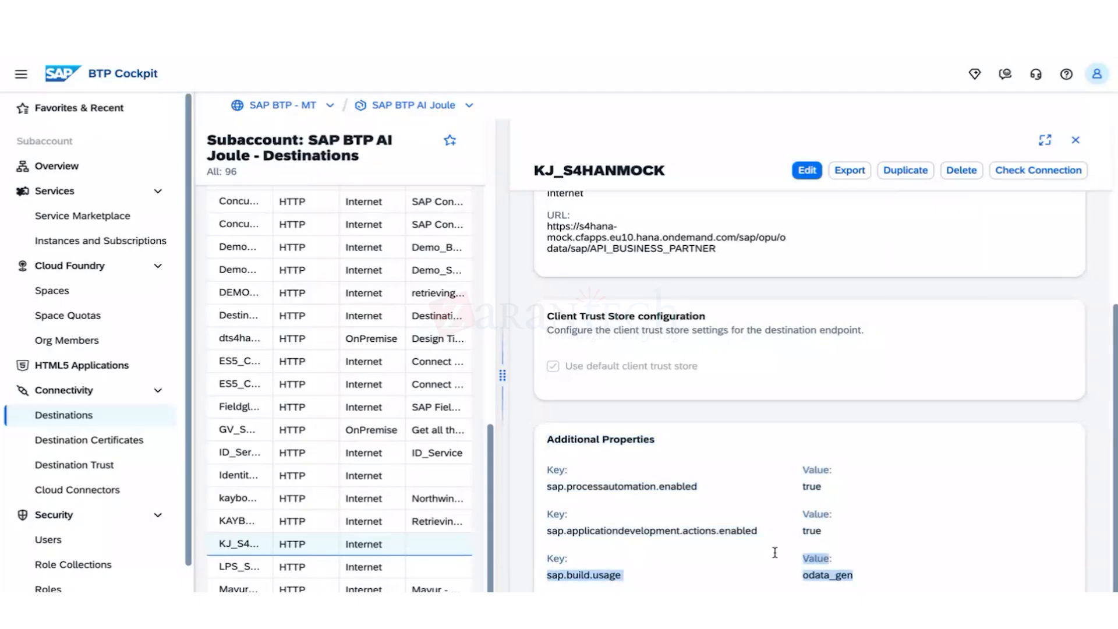
drag(774, 552, 532, 474)
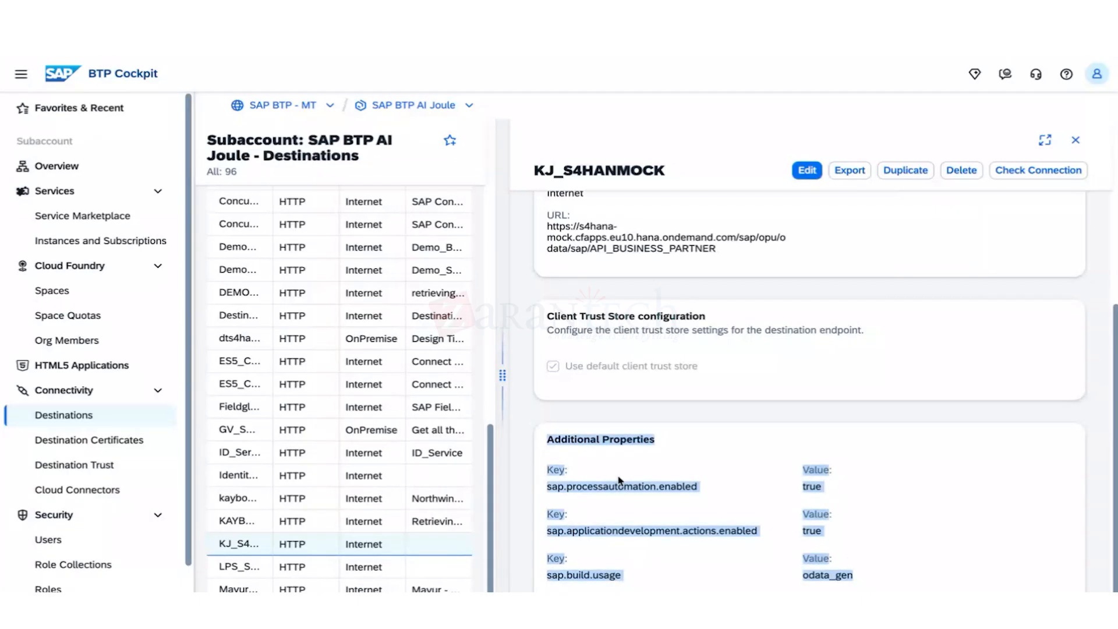
click(1037, 170)
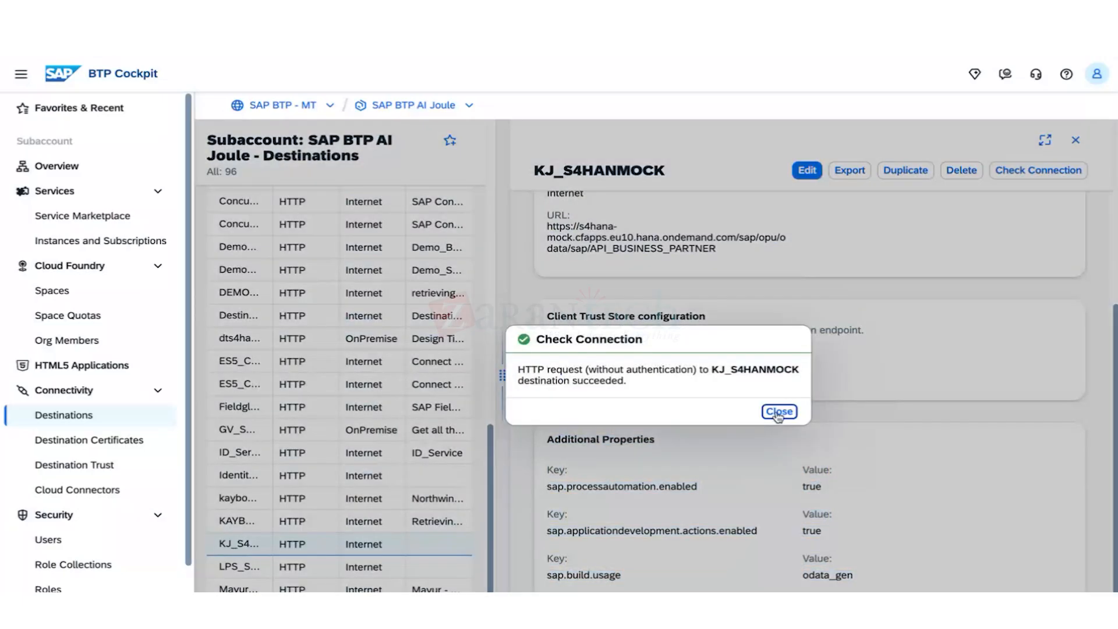
click(778, 413)
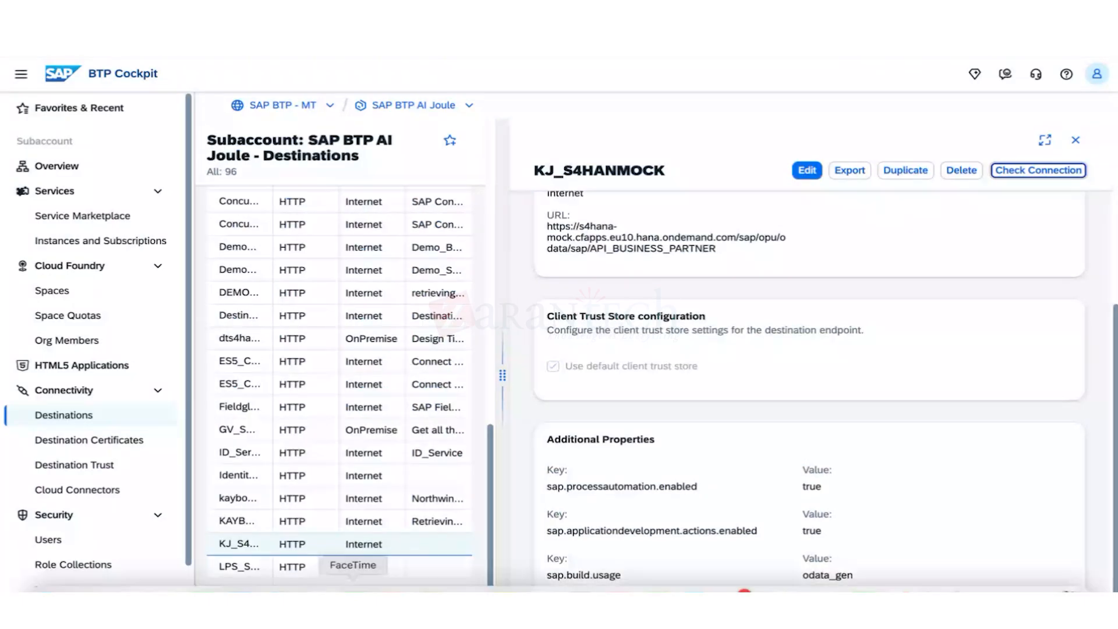
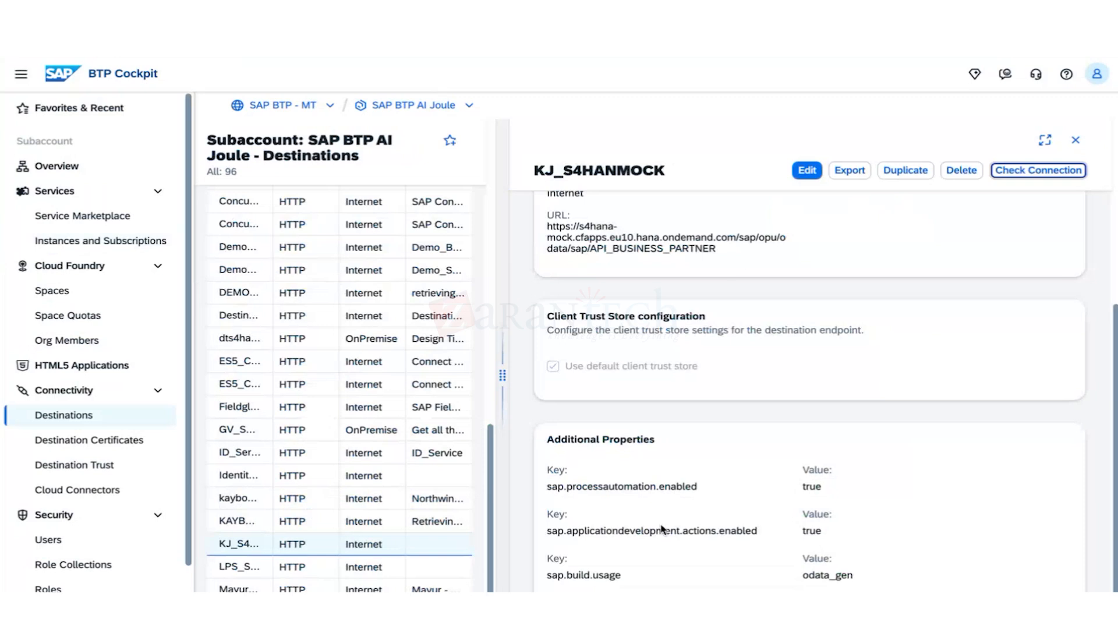
Duplicate KJ_S4HANMOCK as KJ_BadgeService, keeping its HTTP, Internet proxy and NoAuthentication settings.
scroll(694, 472, up, 5)
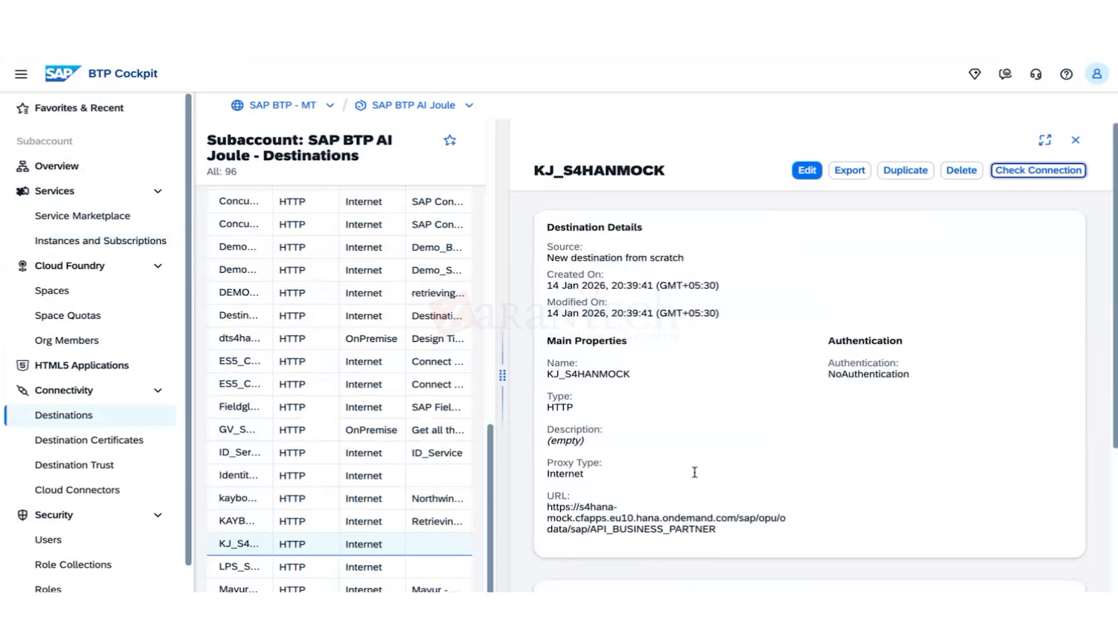
click(901, 172)
click(600, 355)
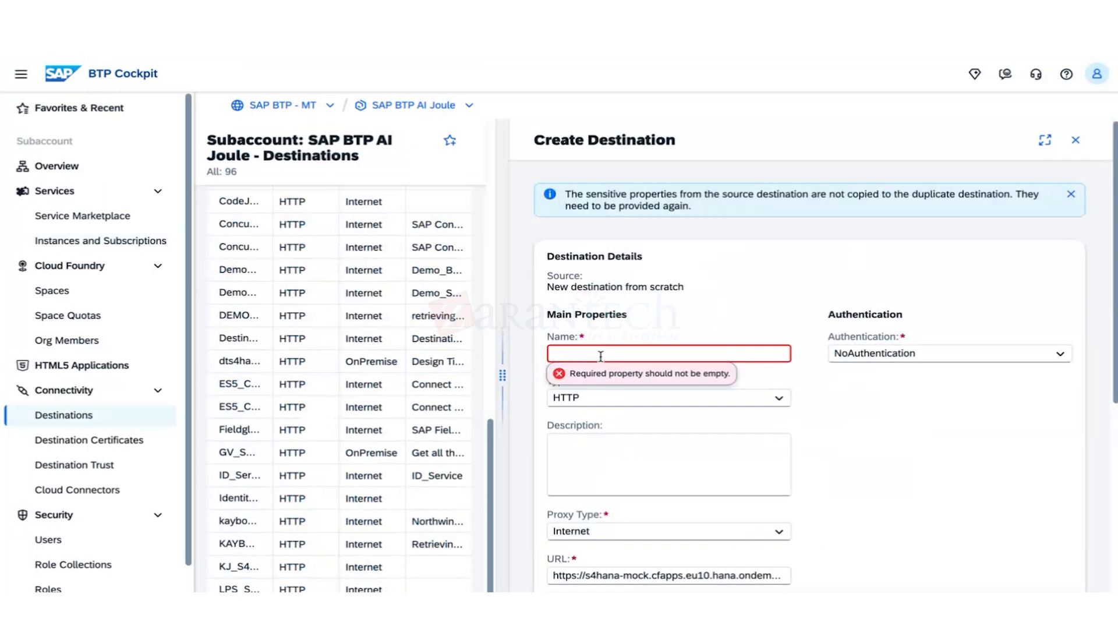
text(KJ)
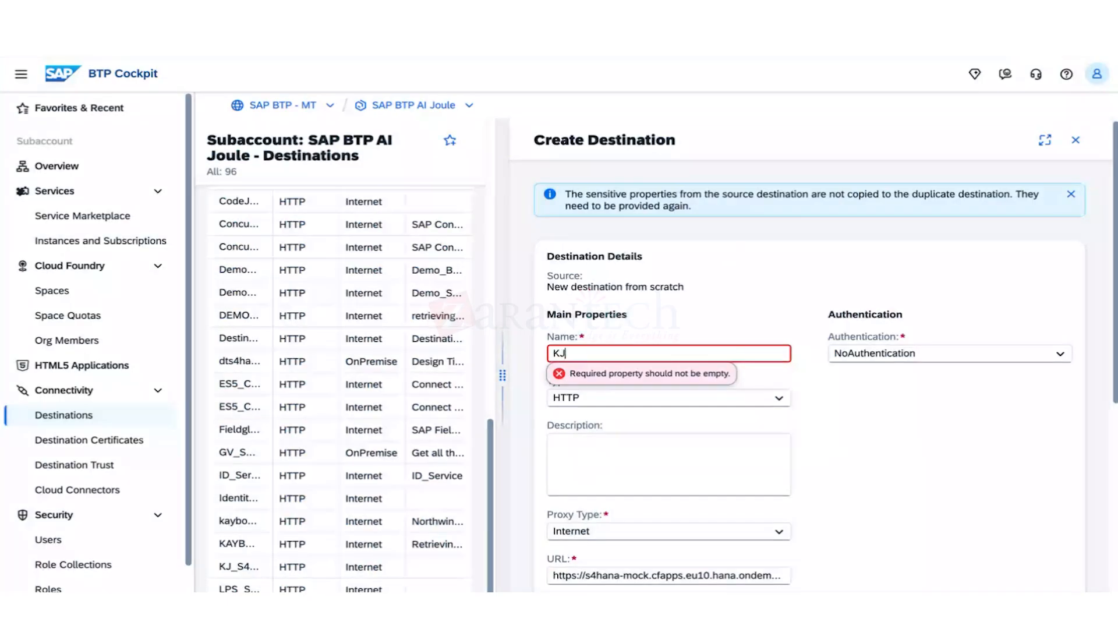
text(_B)
key(BackSpace)
text(Badge)
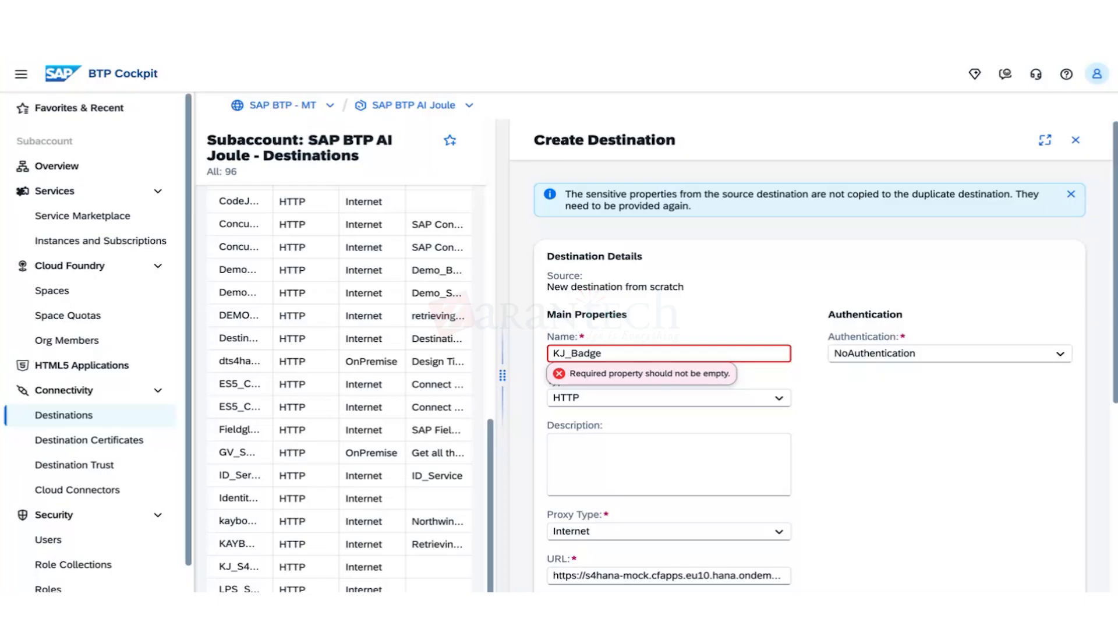
text(_)
text(Service)
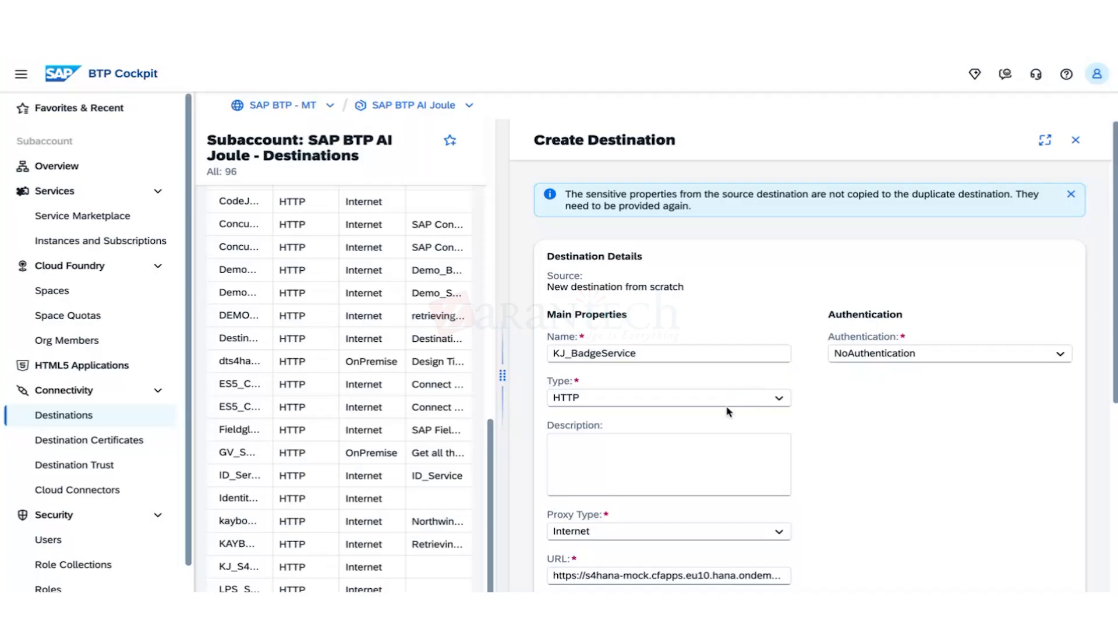
scroll(713, 434, down, 1)
scroll(713, 433, down, 1)
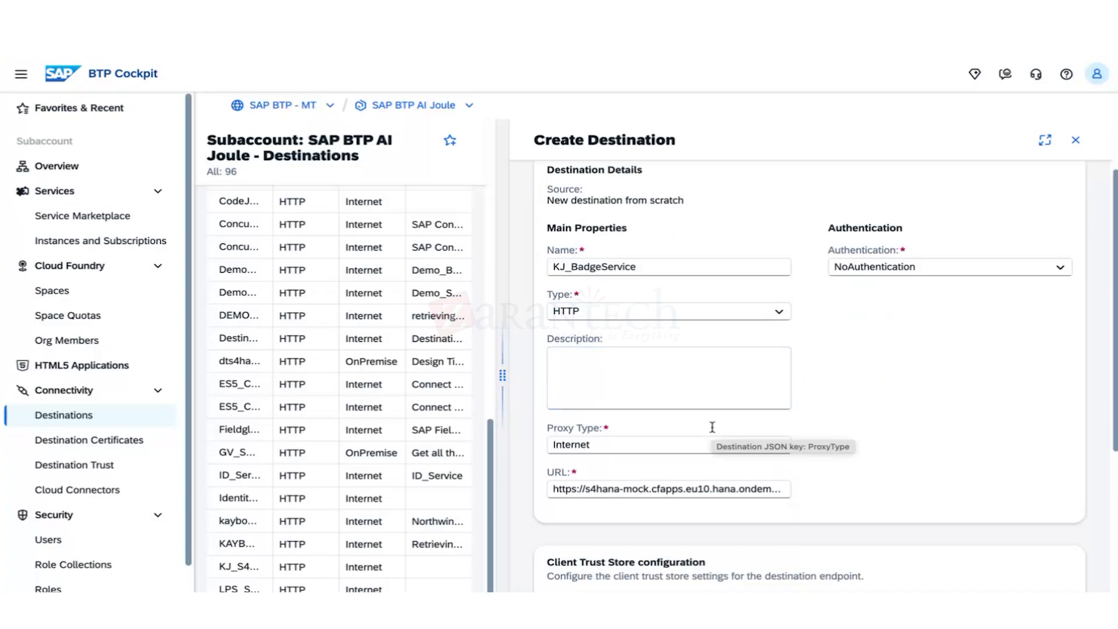
click(734, 488)
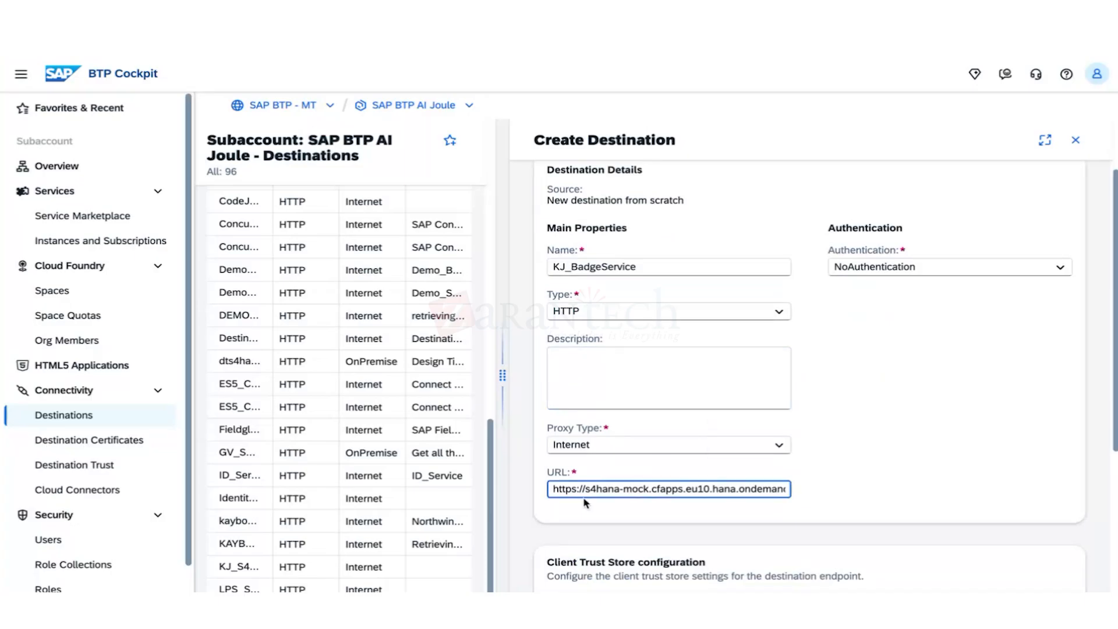
Change the URL host from s4hana-mock to badges and the path to /service/BadgeRequests.
drag(583, 495, 698, 482)
click(698, 487)
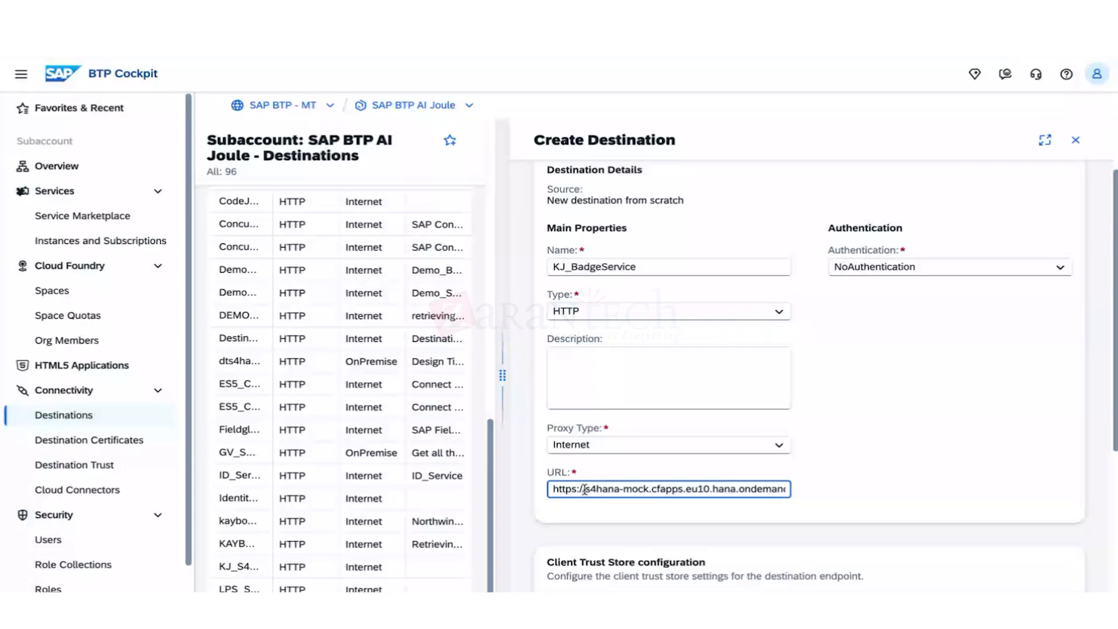
key(Delete)
key(Delete)
key(Delete)
key(Delete)
key(Delete)
key(Delete)
key(Delete)
key(Delete)
key(Delete)
key(Delete)
key(Delete)
text(B)
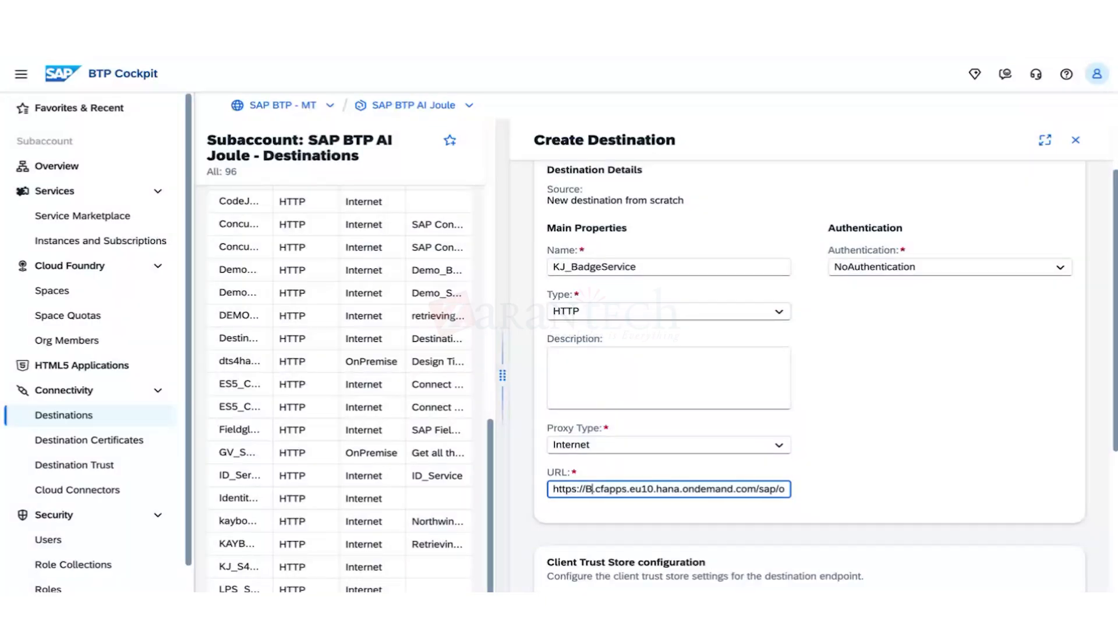
text(adge)
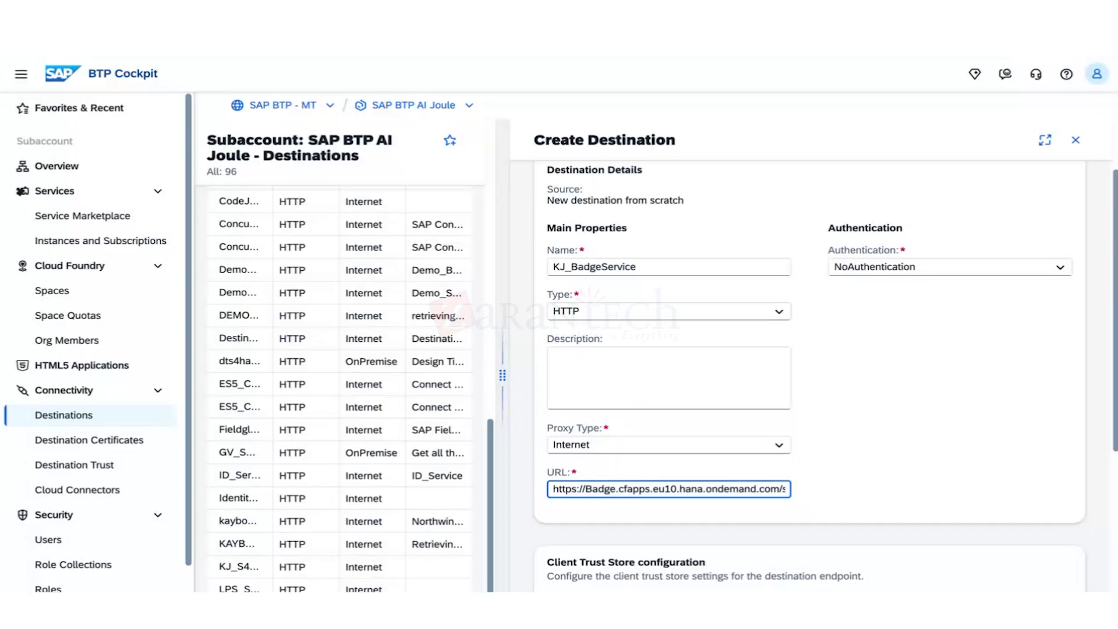
key(BackSpace)
key(BackSpace)
key(BackSpace)
key(BackSpace)
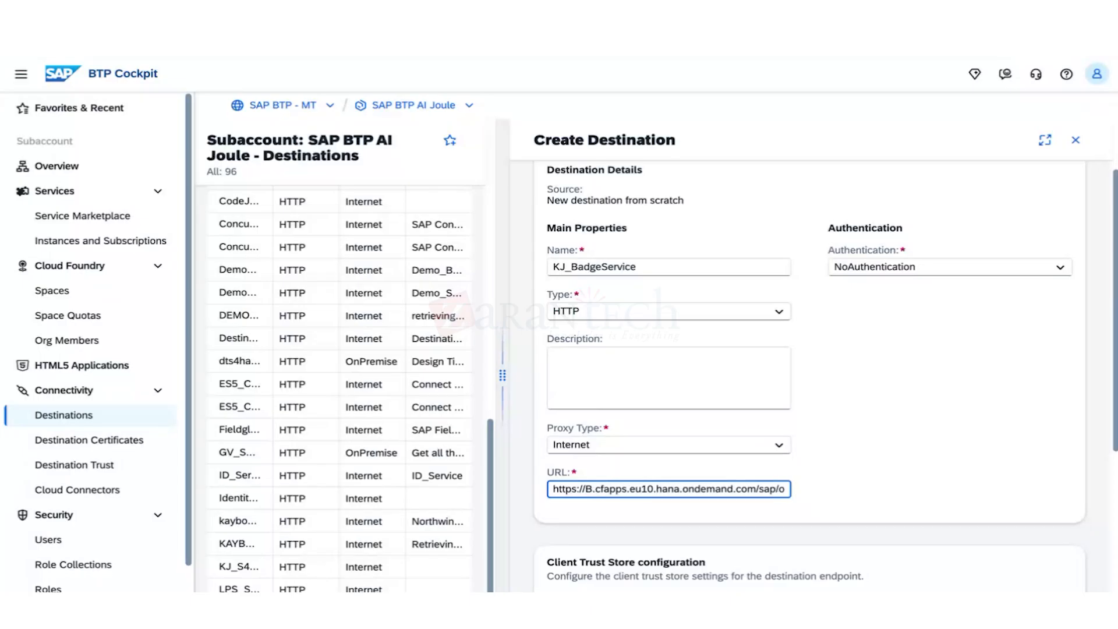
key(BackSpace)
text(badges)
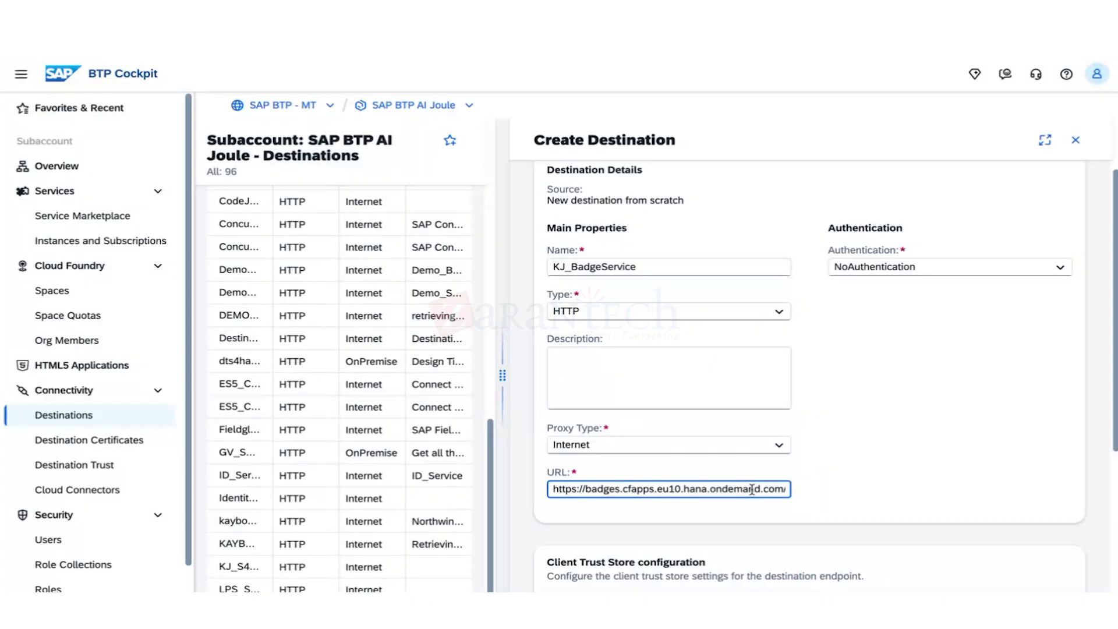
key(Right)
key(Right)
key(Right)
key(Right)
key(Right)
key(Right)
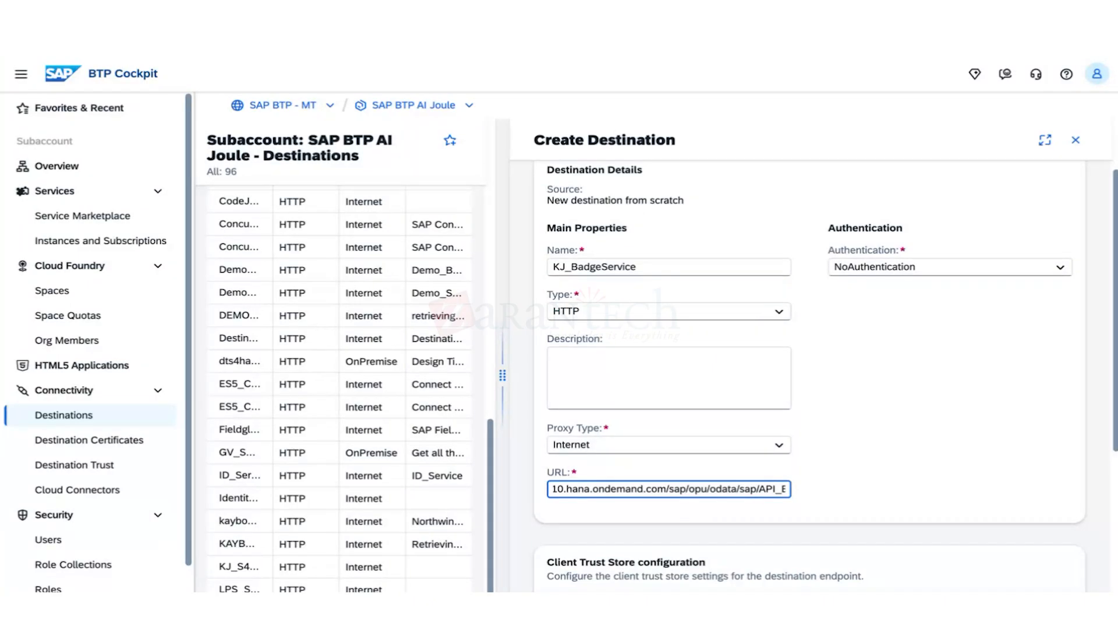
key(BackSpace)
key(BackSpace)
key(BackSpace)
key(BackSpace)
key(BackSpace)
key(BackSpace)
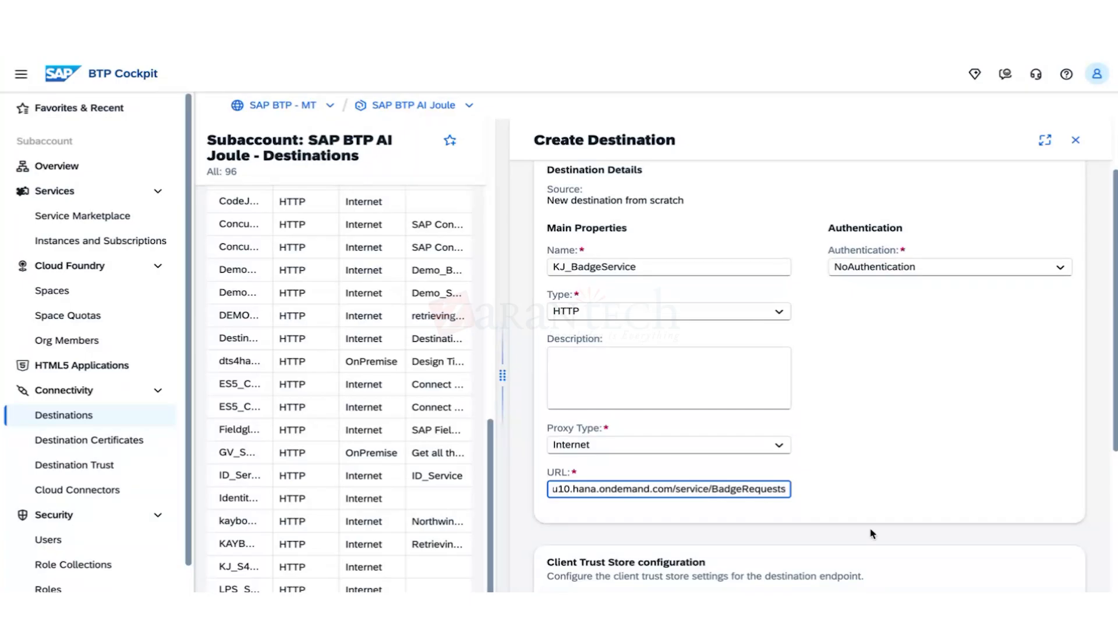
scroll(827, 468, down, 4)
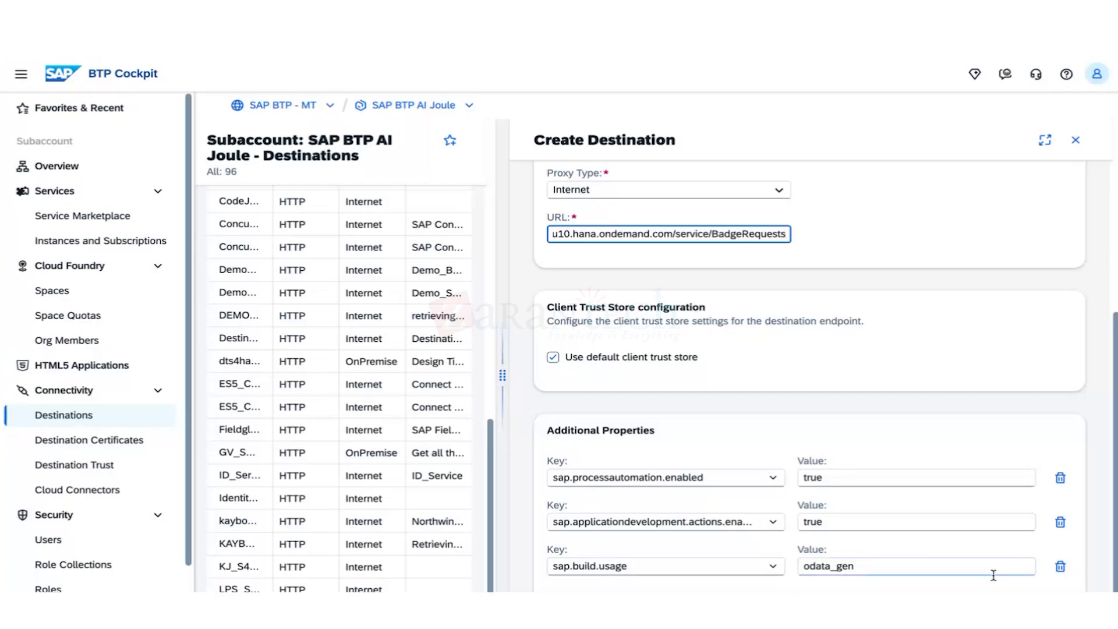
Create the KJ_BadgeService destination, then run and dismiss its connection check.
click(837, 373)
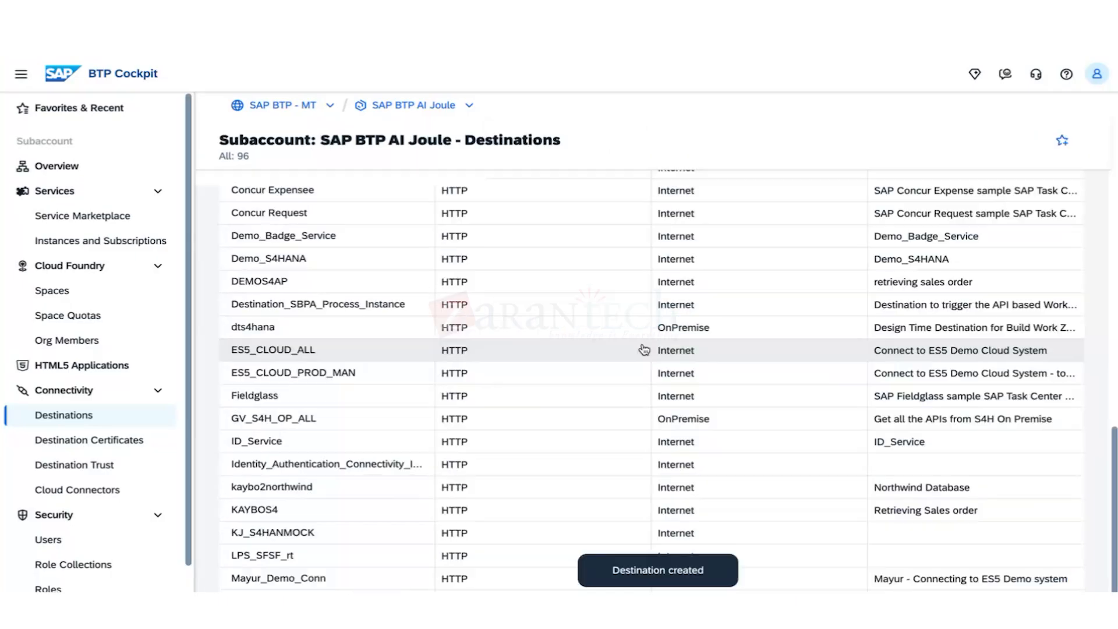
scroll(337, 379, down, 3)
click(331, 537)
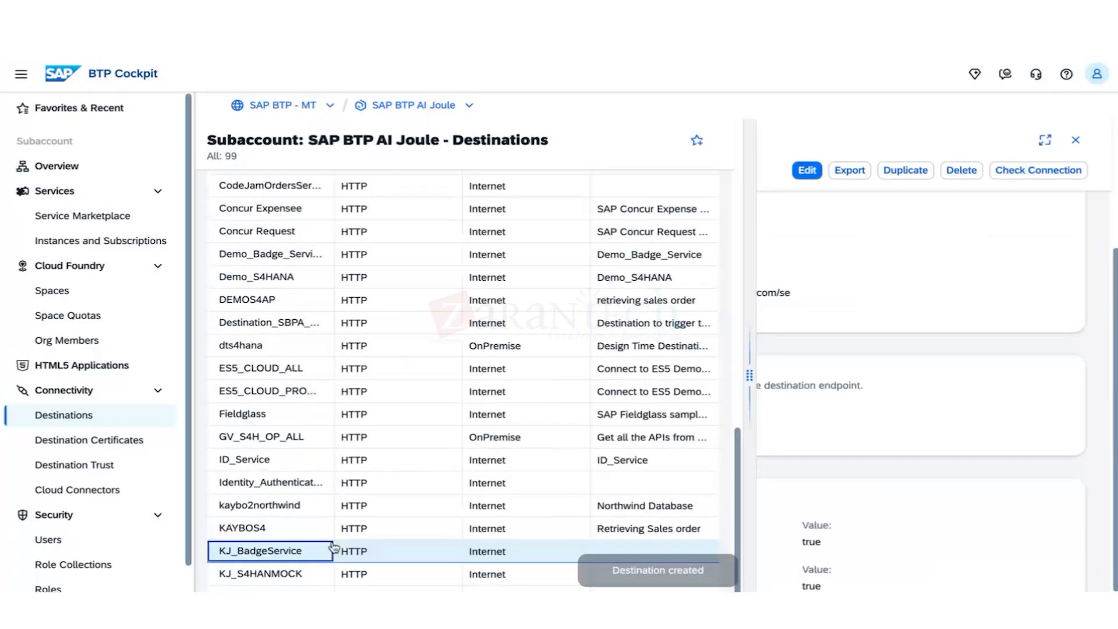
click(1038, 170)
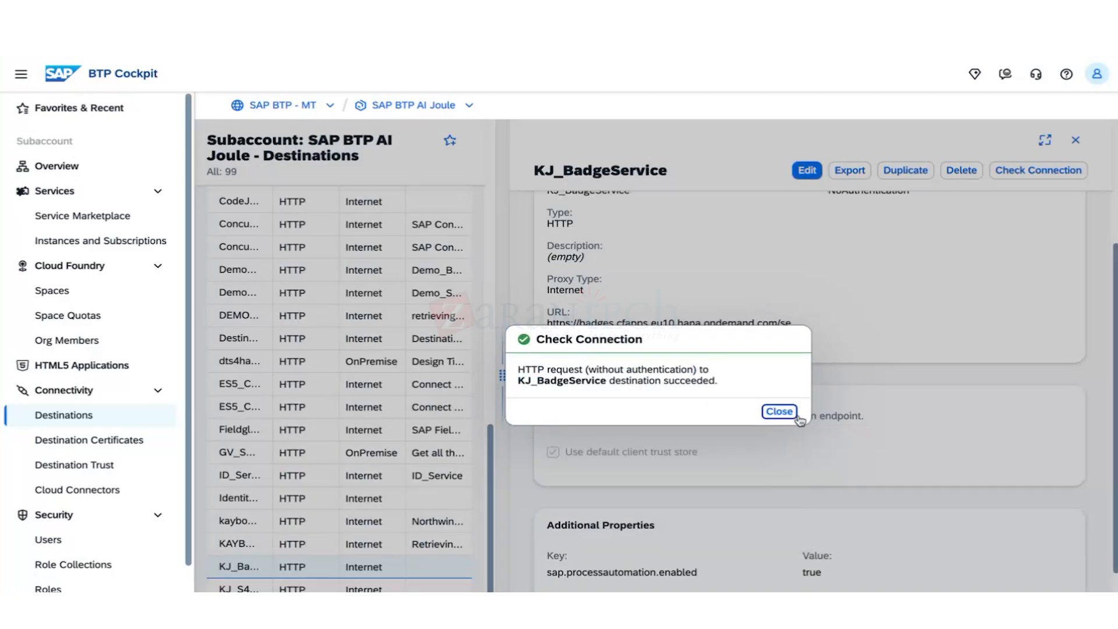
click(792, 411)
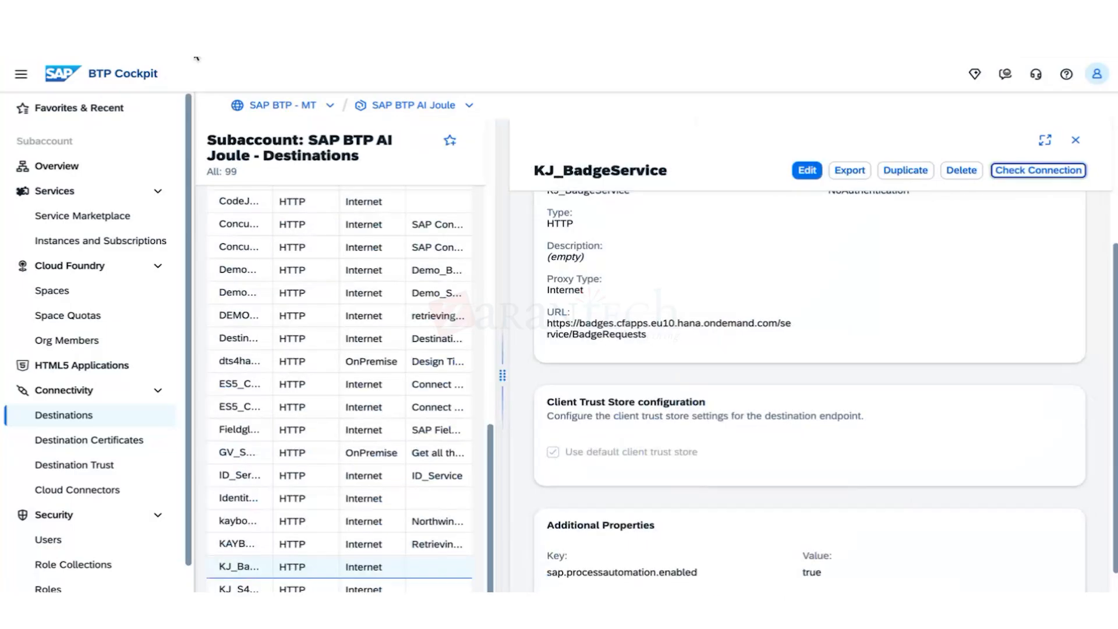
click(288, 107)
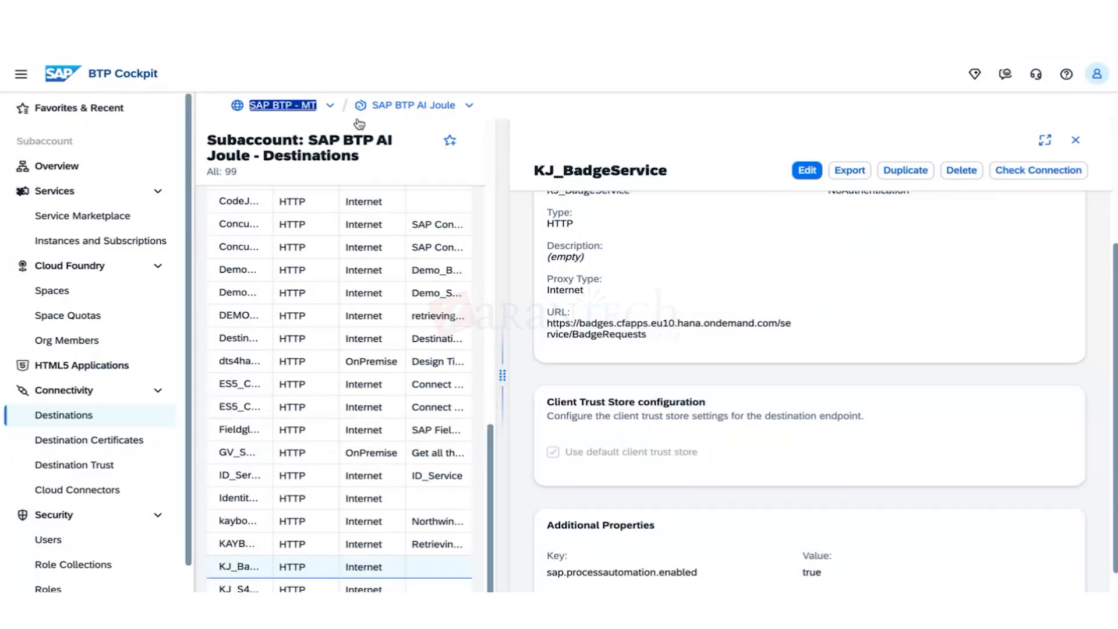
Go to the SAP BTP AI Joule subaccount's Instances and Subscriptions, listing 7 subscribed applications.
click(401, 108)
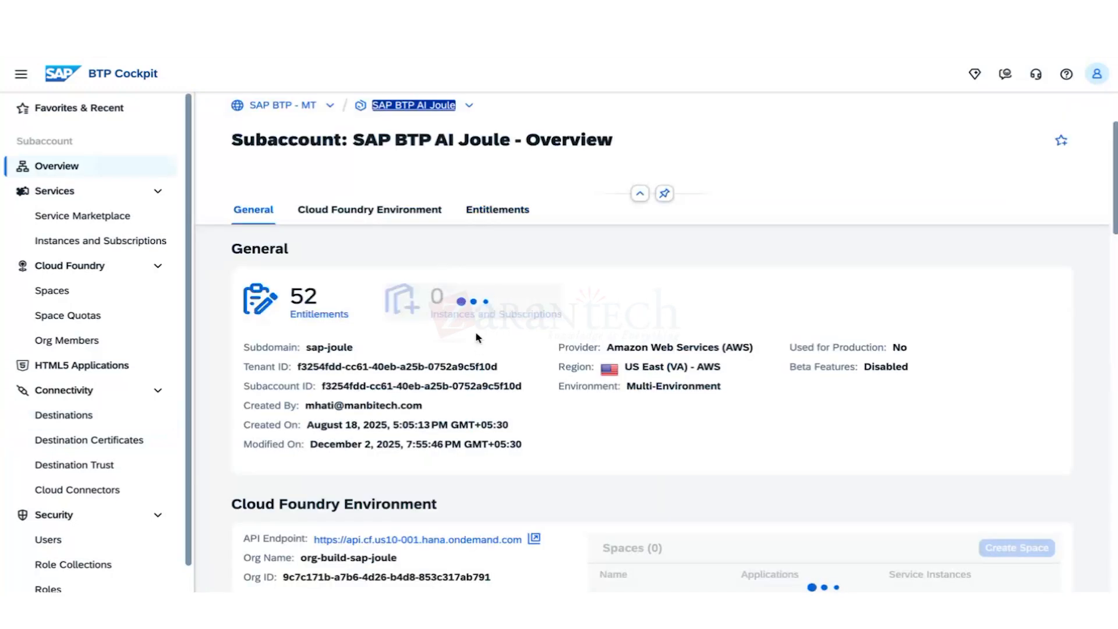
triple_click(481, 318)
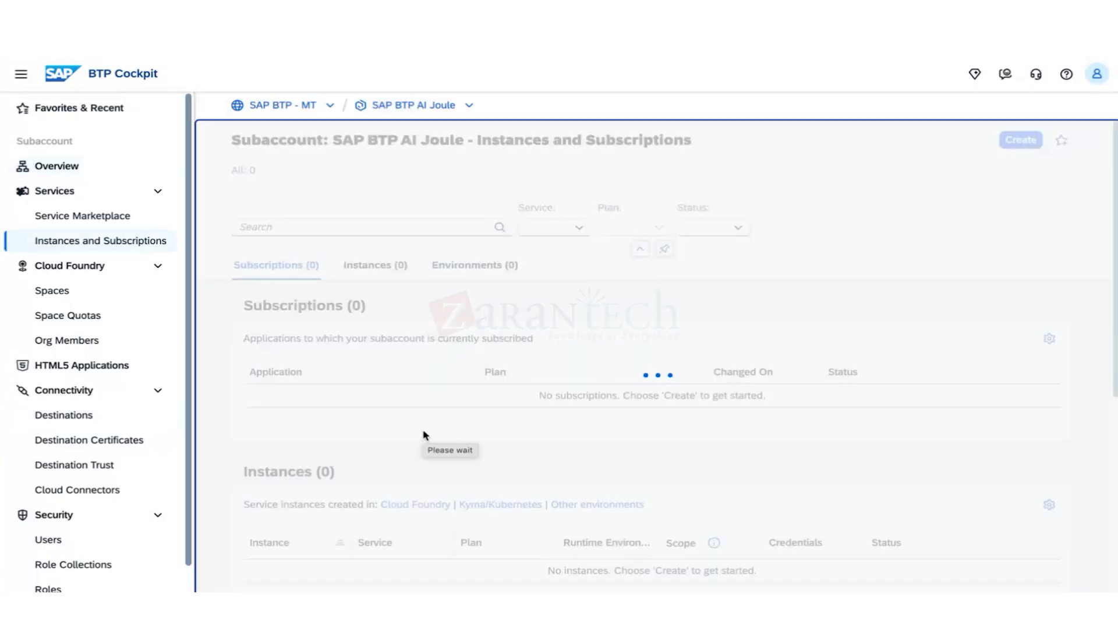
scroll(408, 443, down, 5)
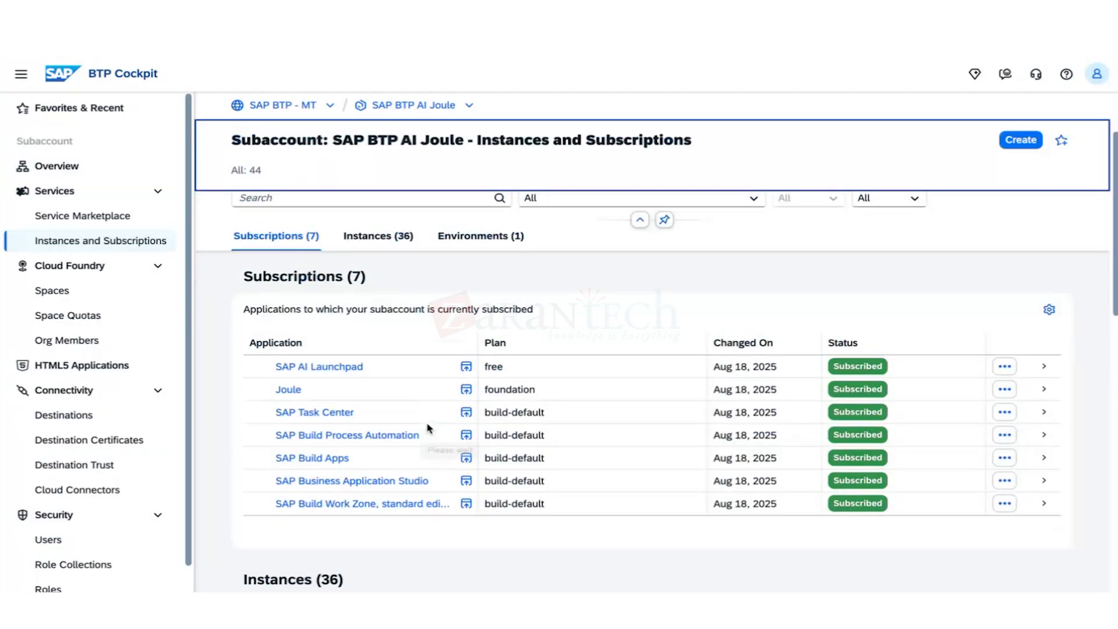
scroll(339, 484, up, 3)
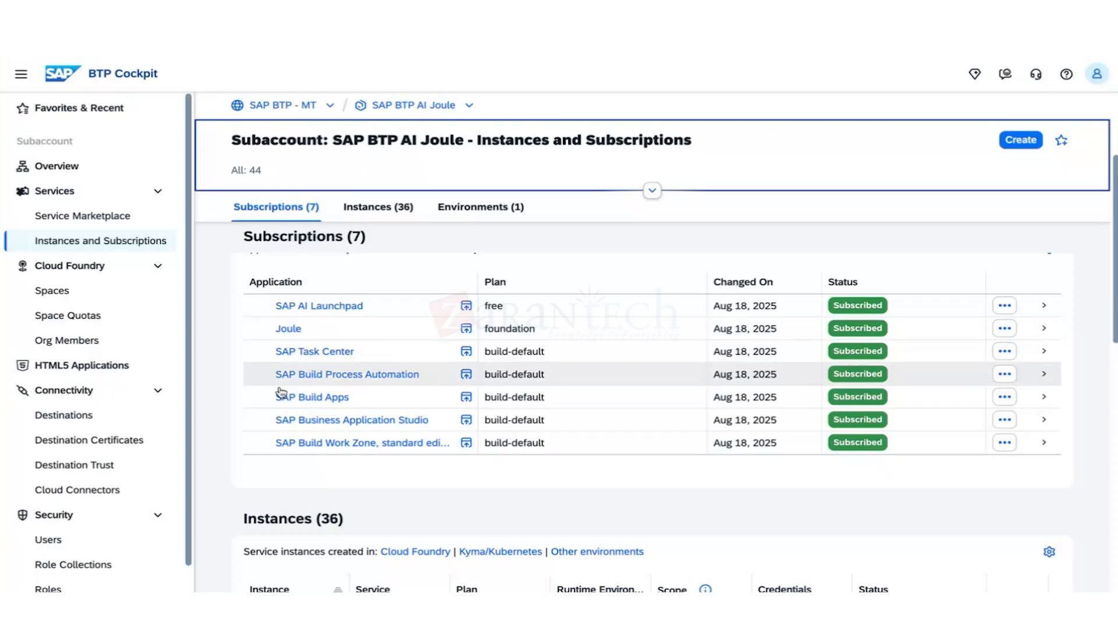
Launch SAP Build Apps, open Control Tower's Destinations tile and start adding a destination.
click(315, 398)
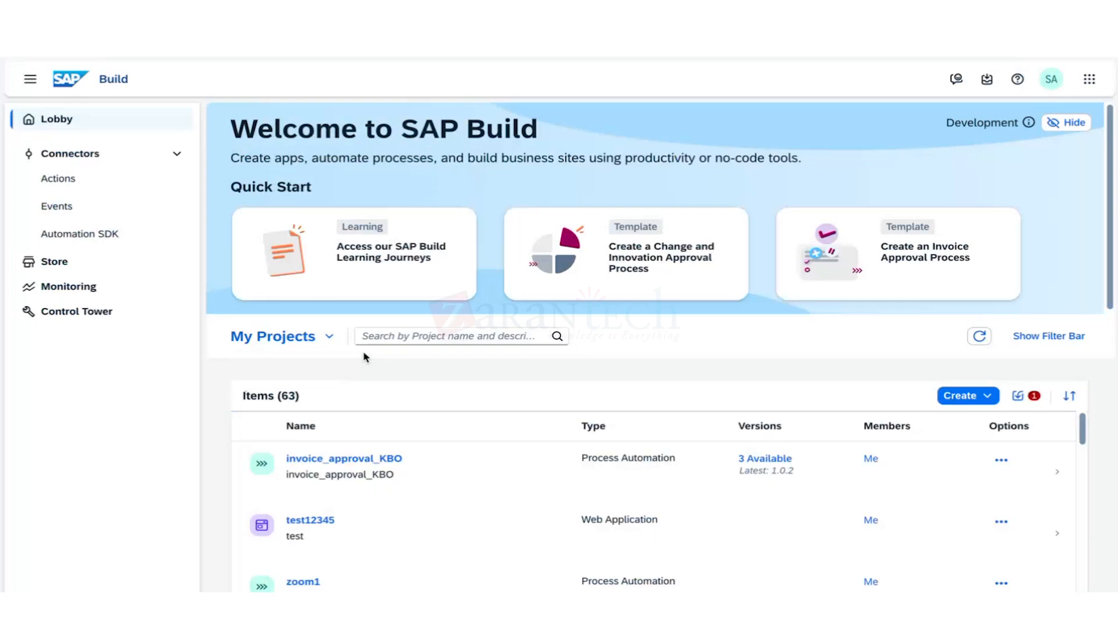
click(106, 316)
click(263, 375)
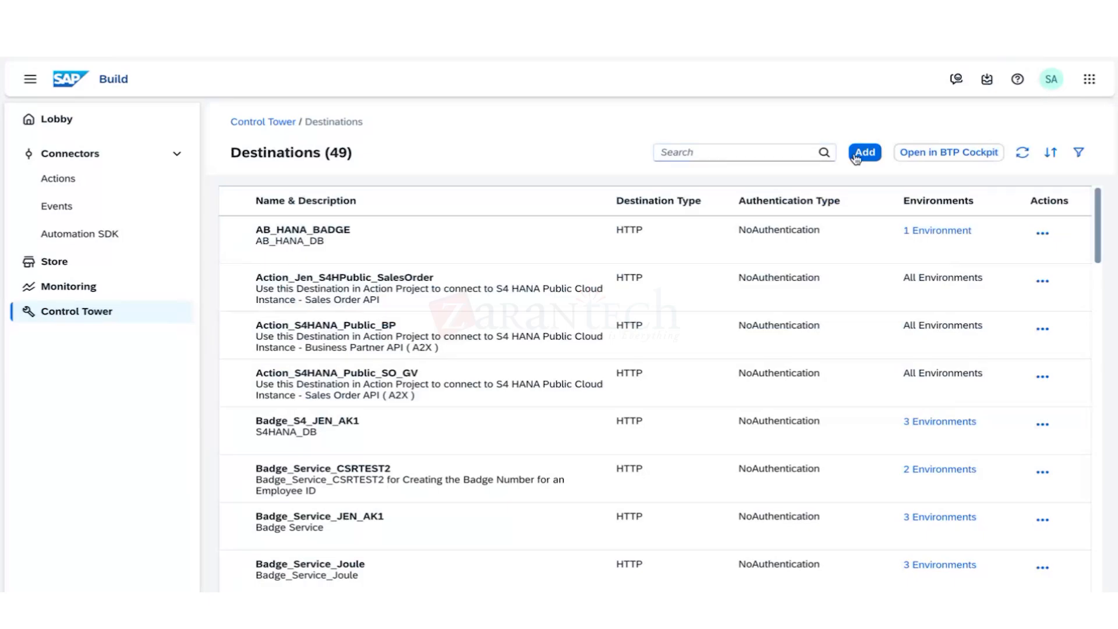
click(864, 153)
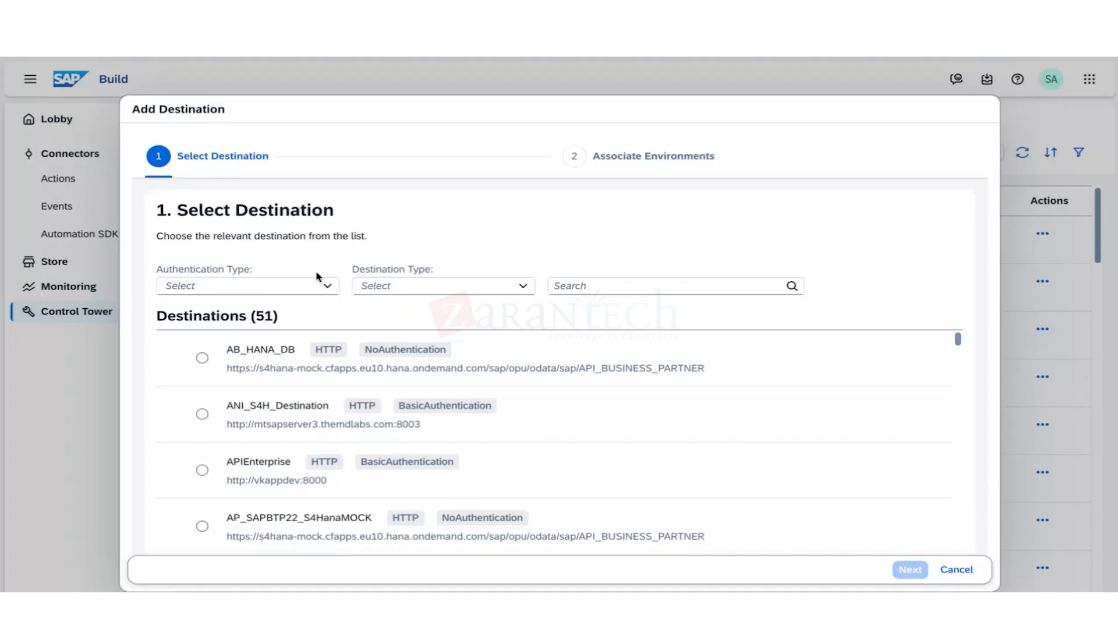
Pick KJ_BadgeService from the selectable destinations and continue to environments.
scroll(408, 373, down, 1)
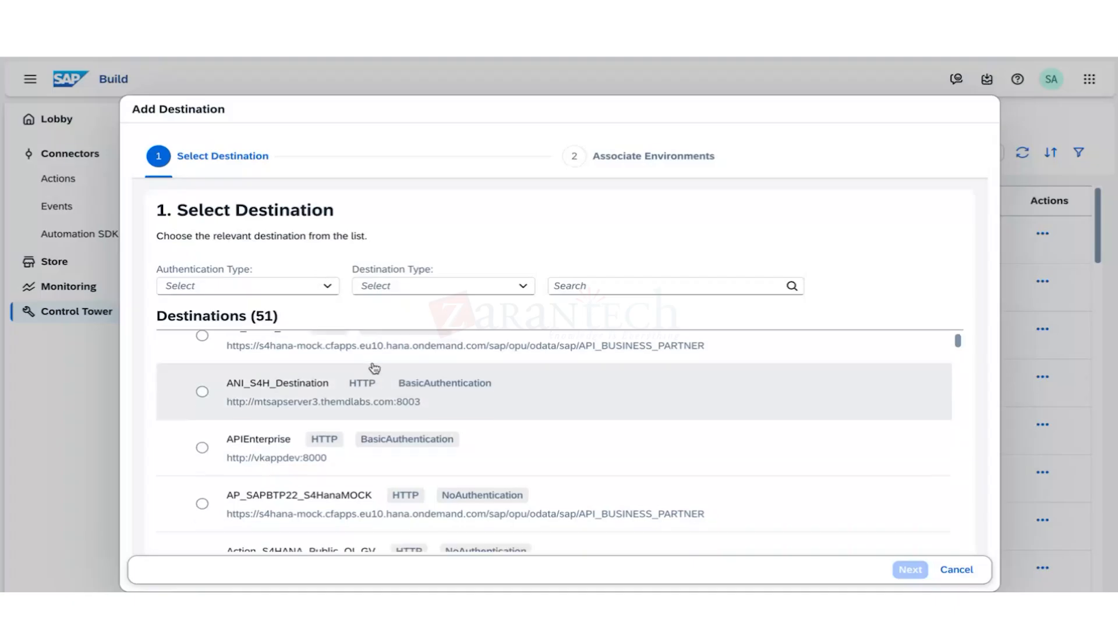
scroll(334, 460, down, 6)
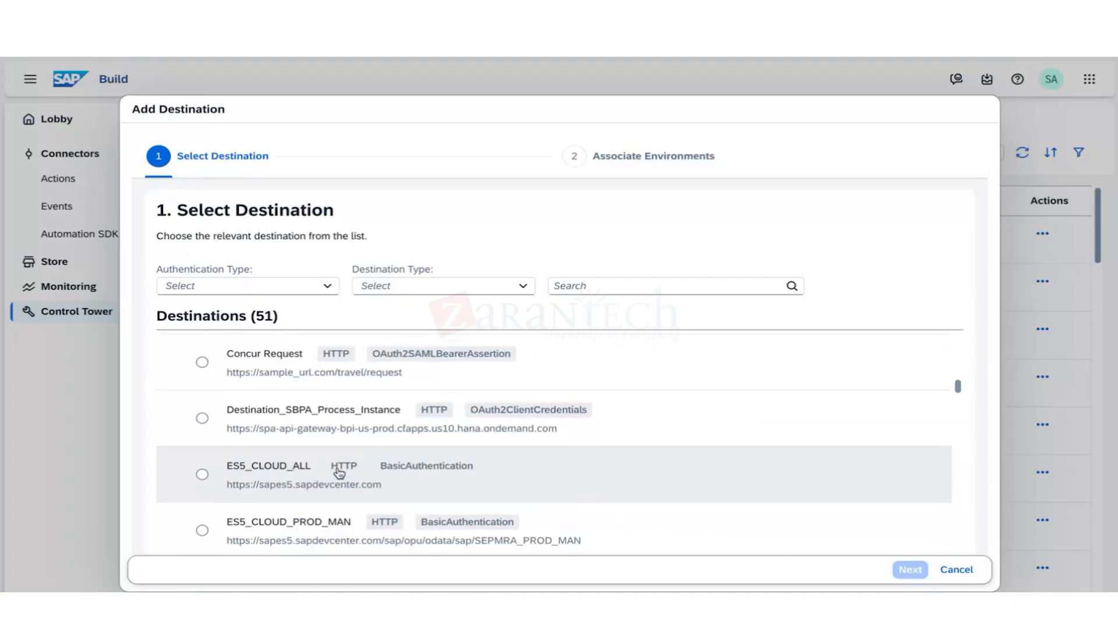
scroll(340, 473, down, 5)
scroll(336, 478, up, 1)
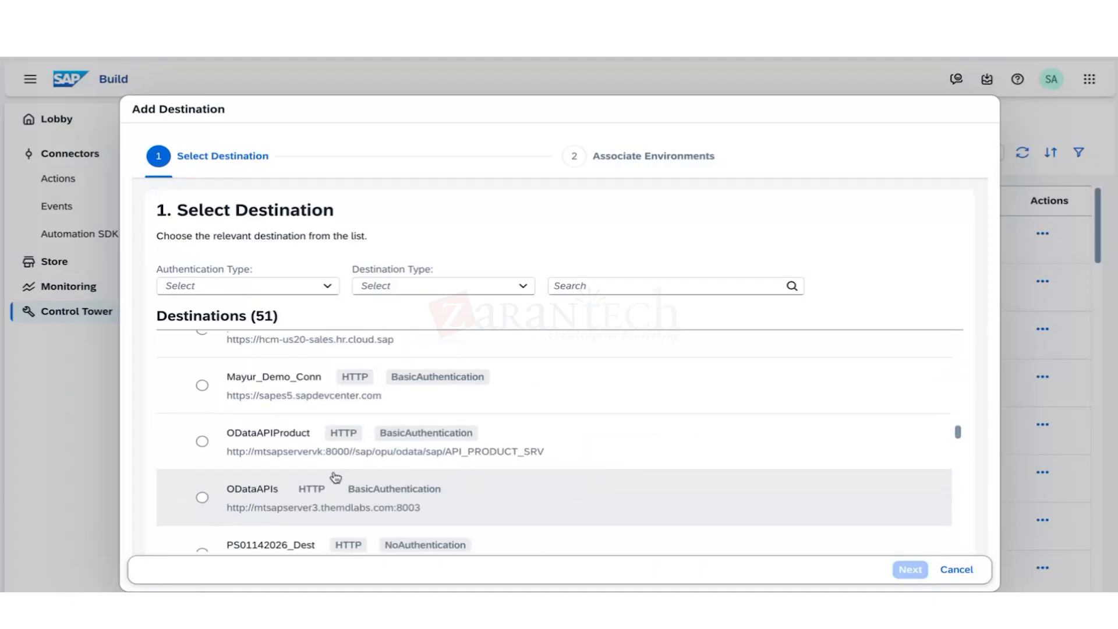
scroll(336, 477, up, 4)
click(203, 402)
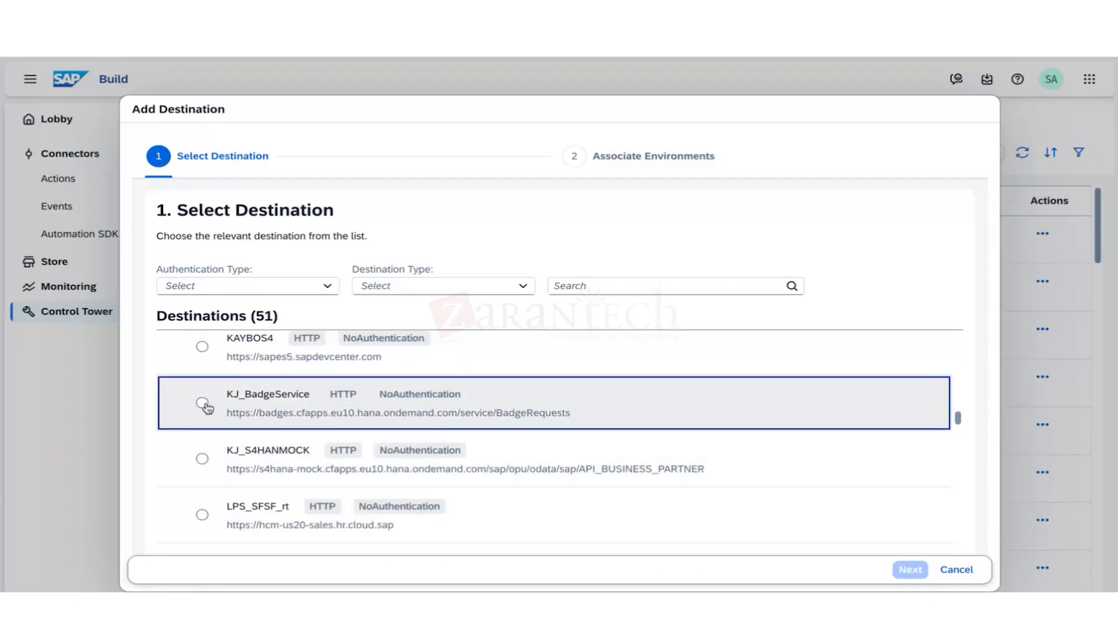
click(917, 571)
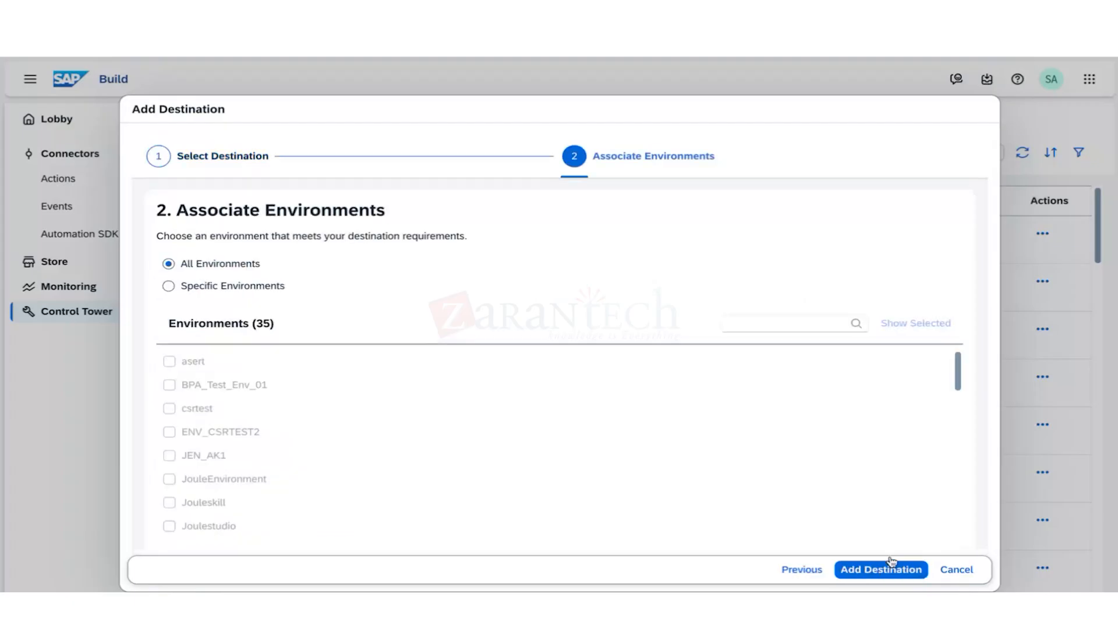
Restrict the destination to the KBO123J environment and finish adding it.
click(168, 286)
scroll(219, 482, down, 2)
scroll(219, 484, down, 3)
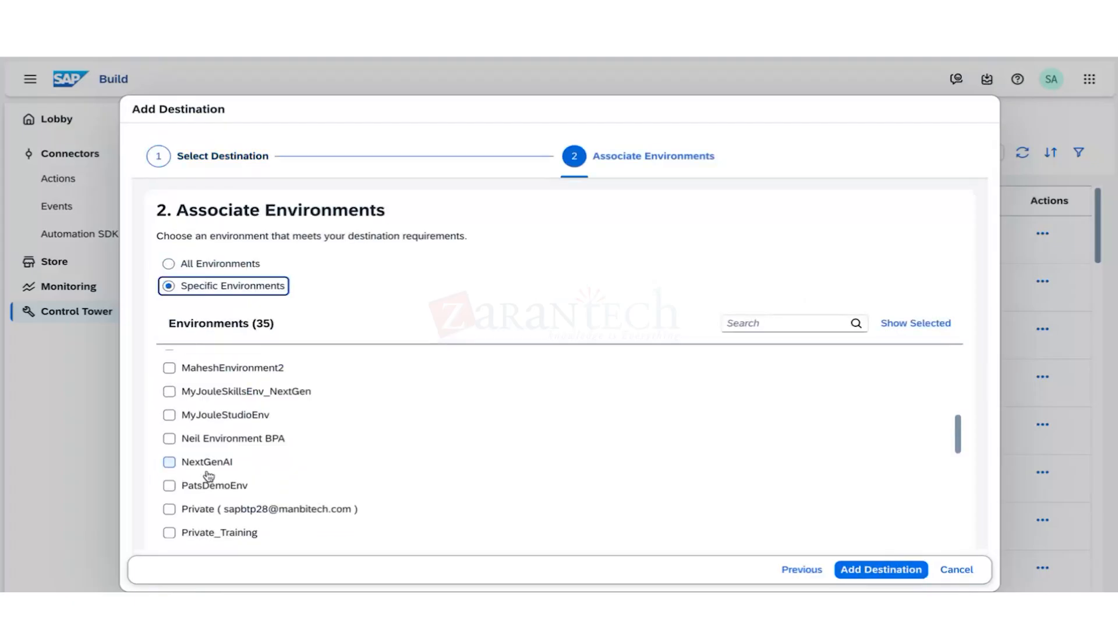
scroll(216, 488, up, 2)
scroll(214, 491, down, 5)
scroll(214, 491, up, 8)
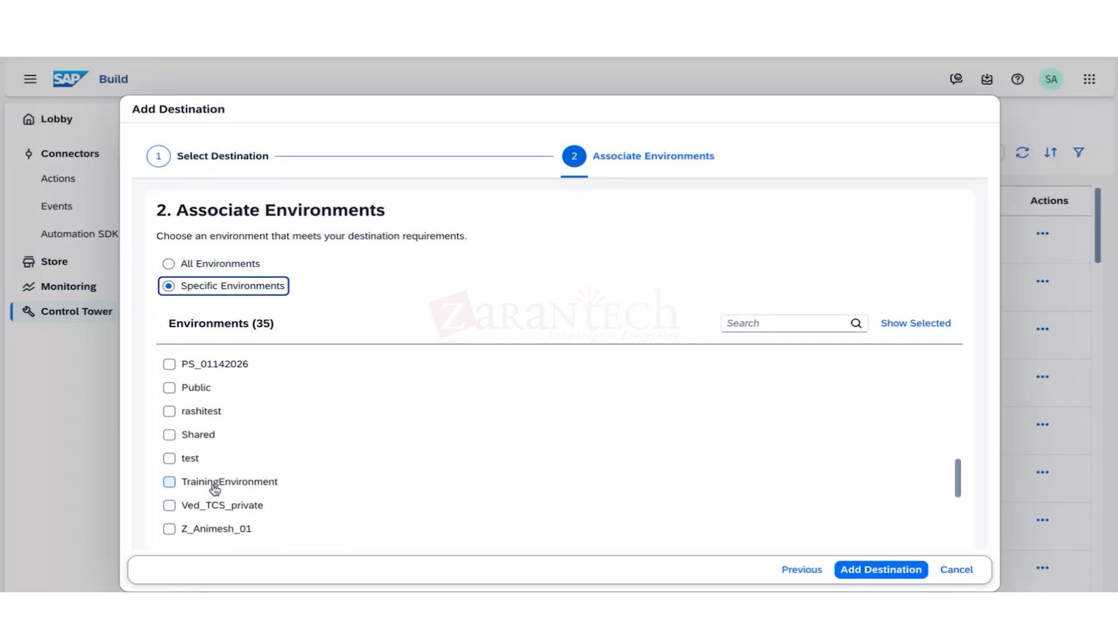
click(180, 408)
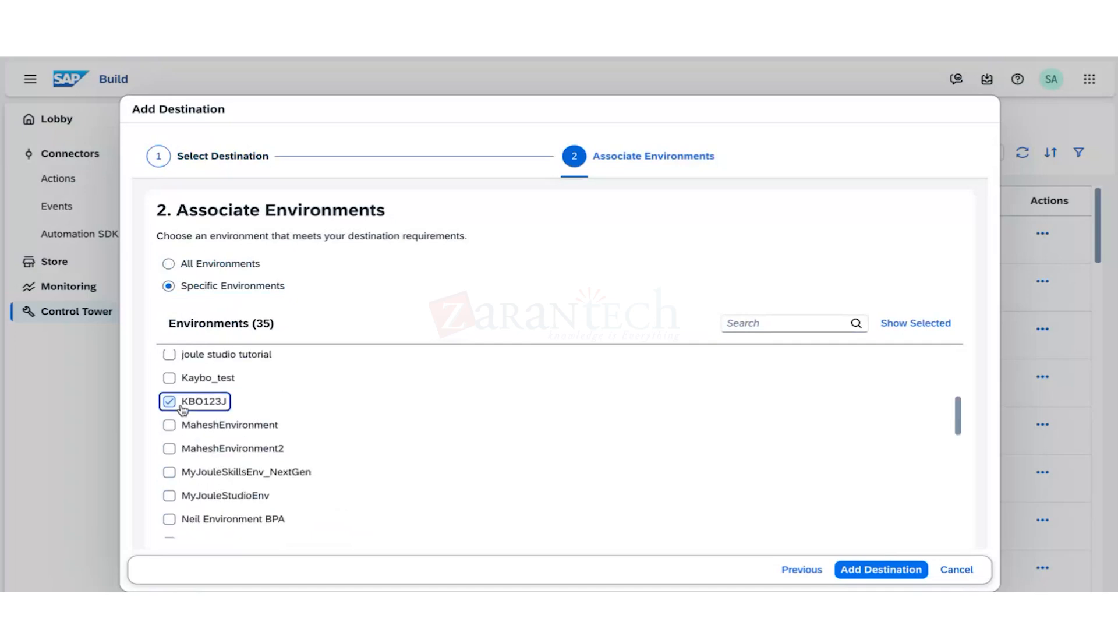
click(872, 571)
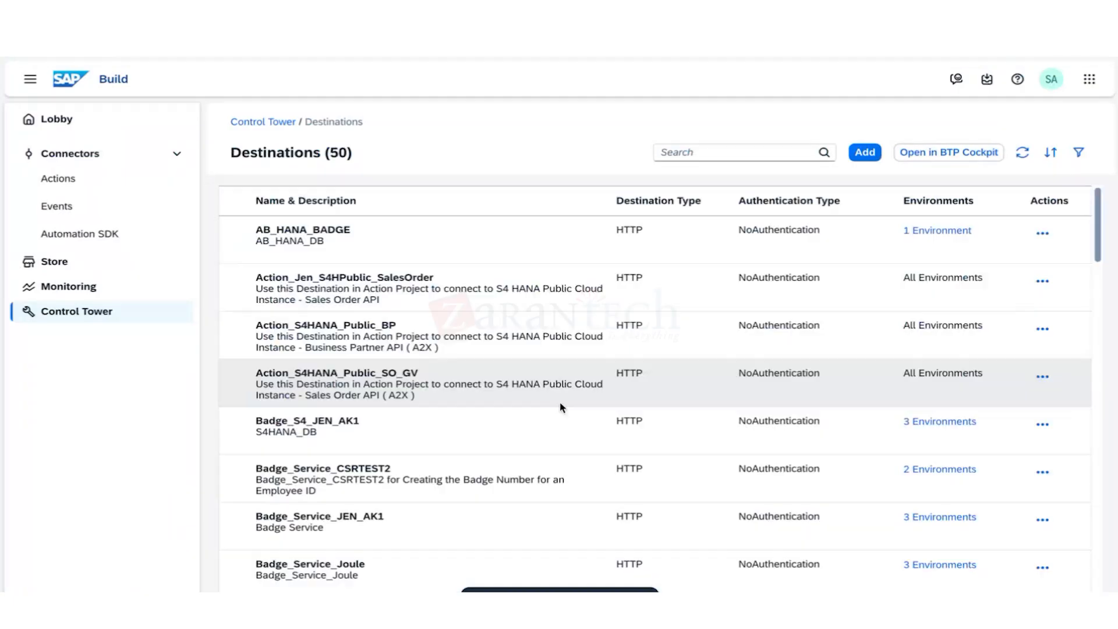
Attempt to add KJ_S4HANAMOCK for KBO123J, which fails with a duplicate-name error.
click(865, 153)
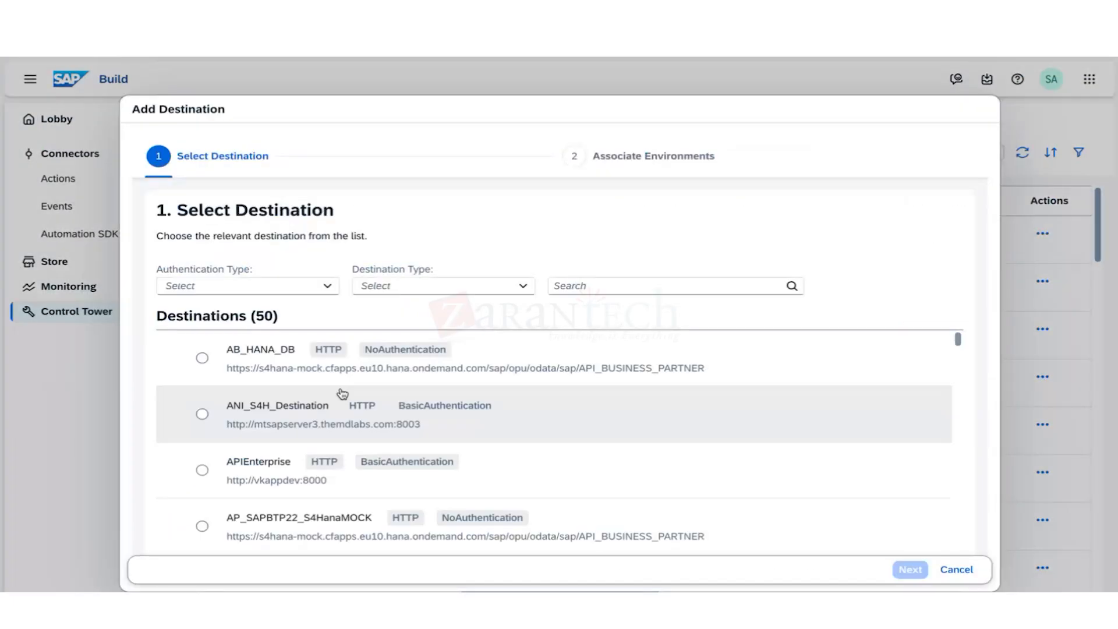
scroll(307, 483, down, 10)
scroll(305, 504, down, 10)
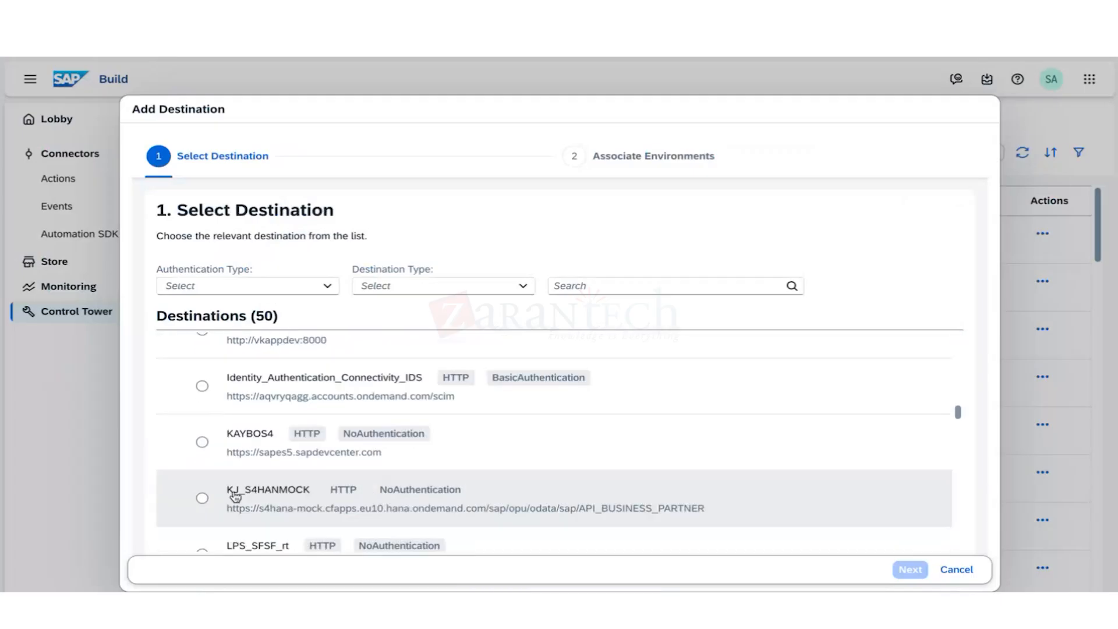
click(202, 498)
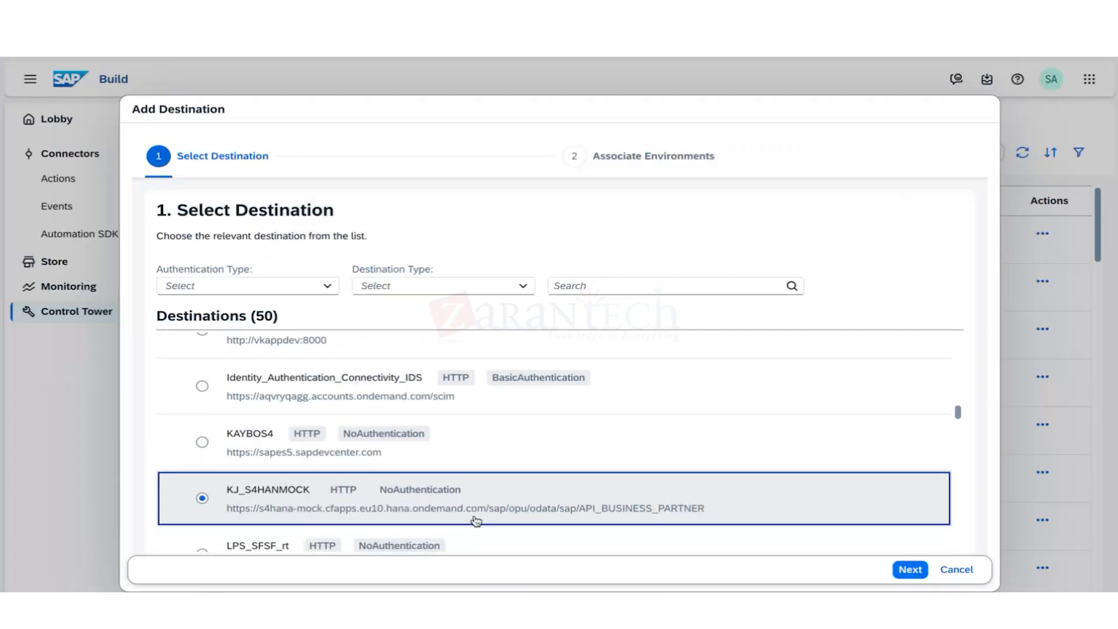
click(915, 569)
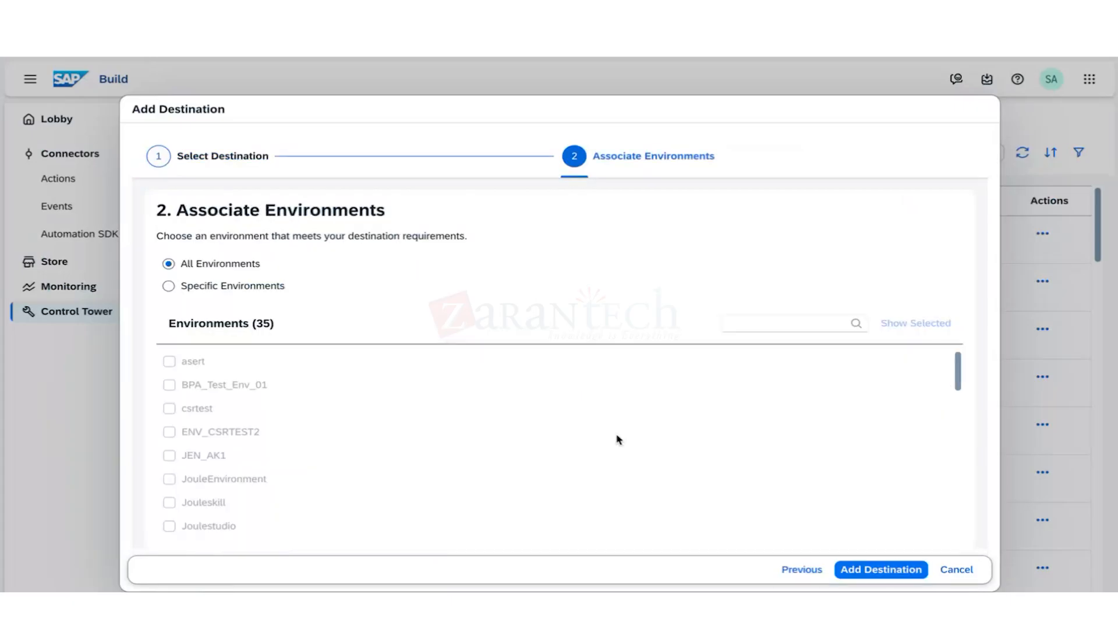
click(175, 285)
scroll(224, 471, down, 4)
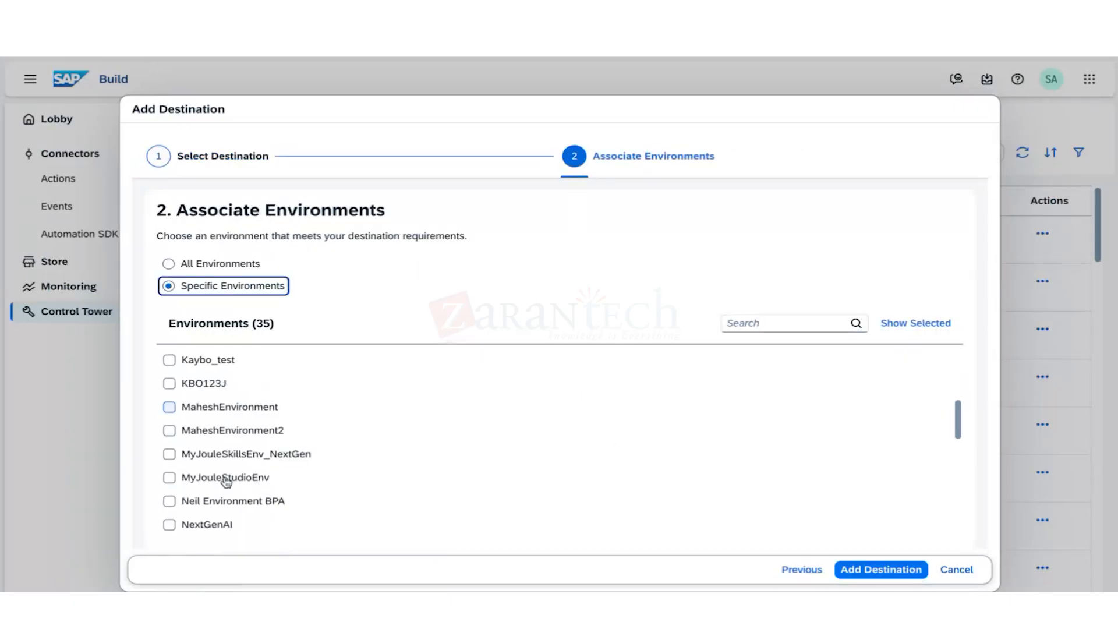
scroll(209, 455, up, 1)
click(195, 412)
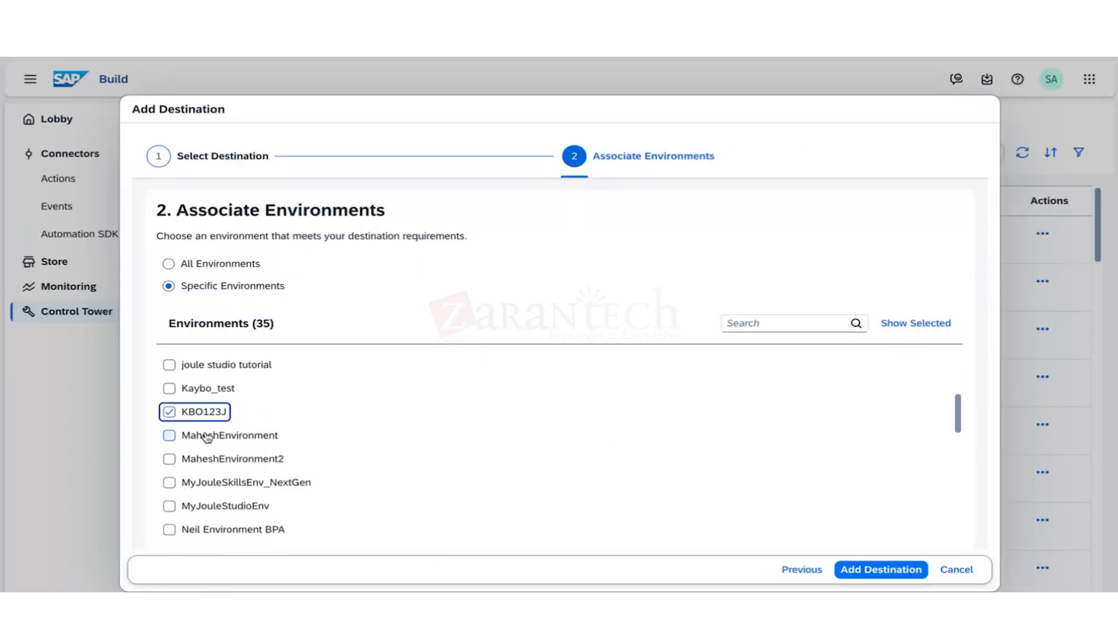
click(858, 575)
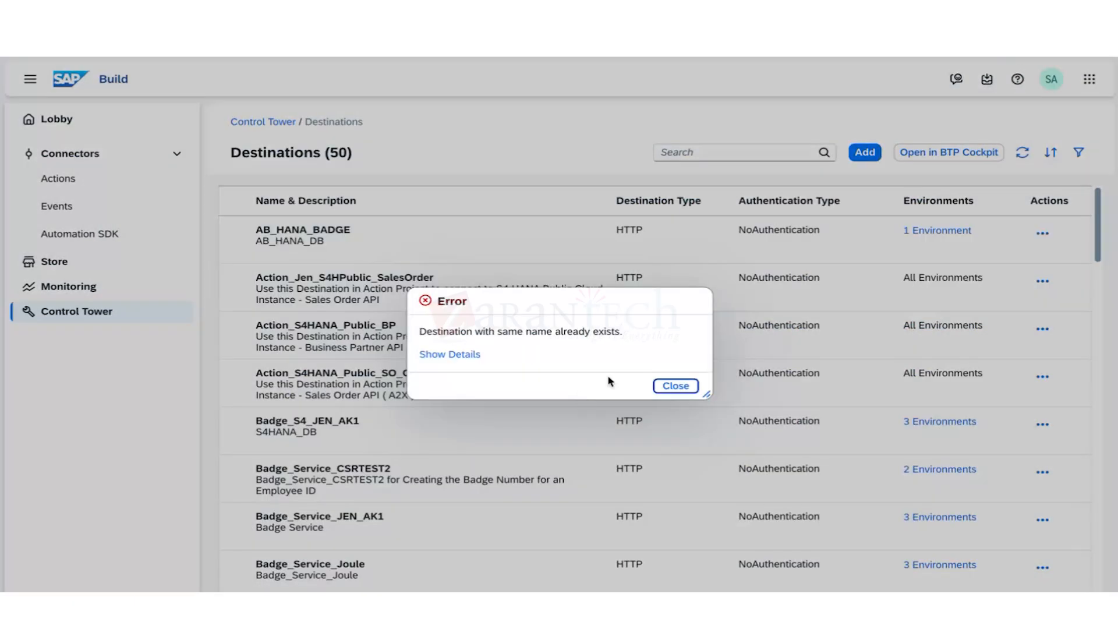
Close the error, cancel a second add attempt, and view the KJ_BadgeService entry.
click(675, 387)
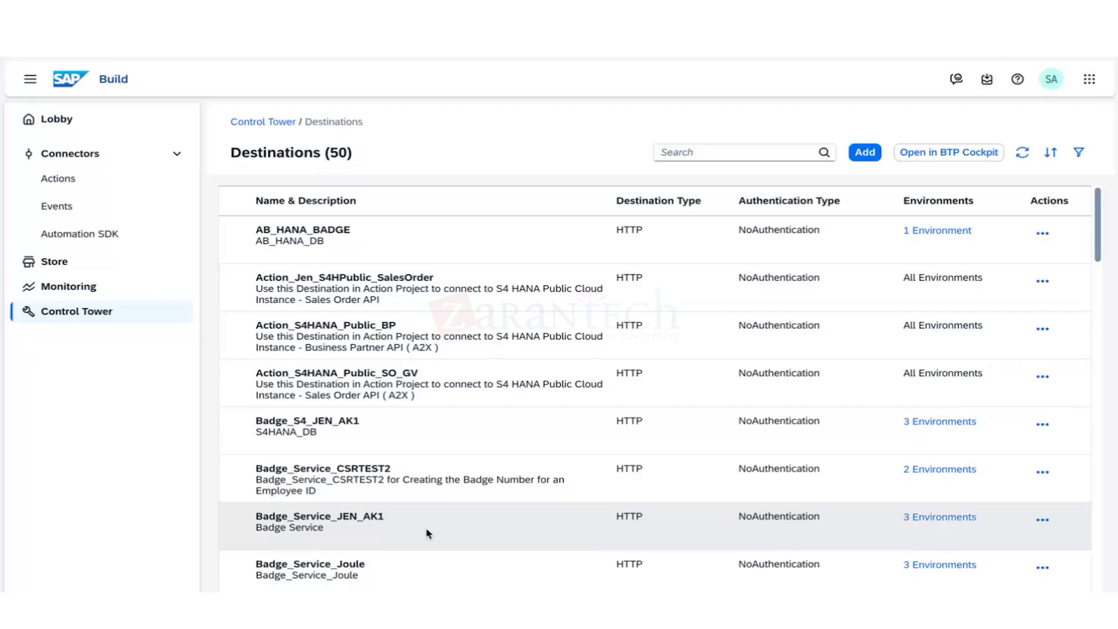
scroll(428, 533, down, 9)
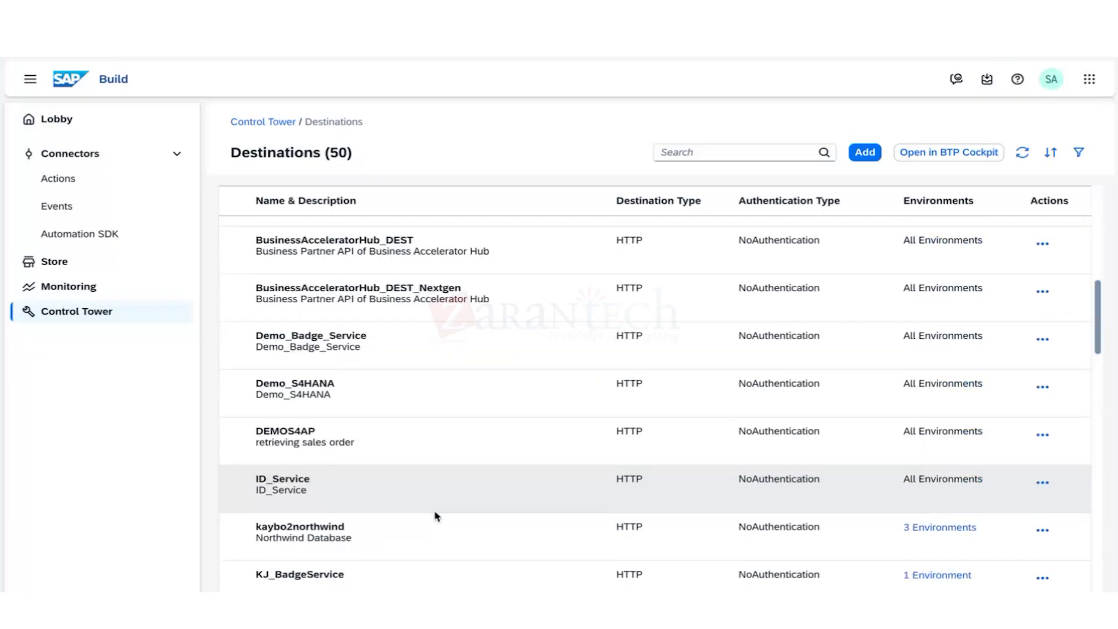
scroll(434, 516, down, 3)
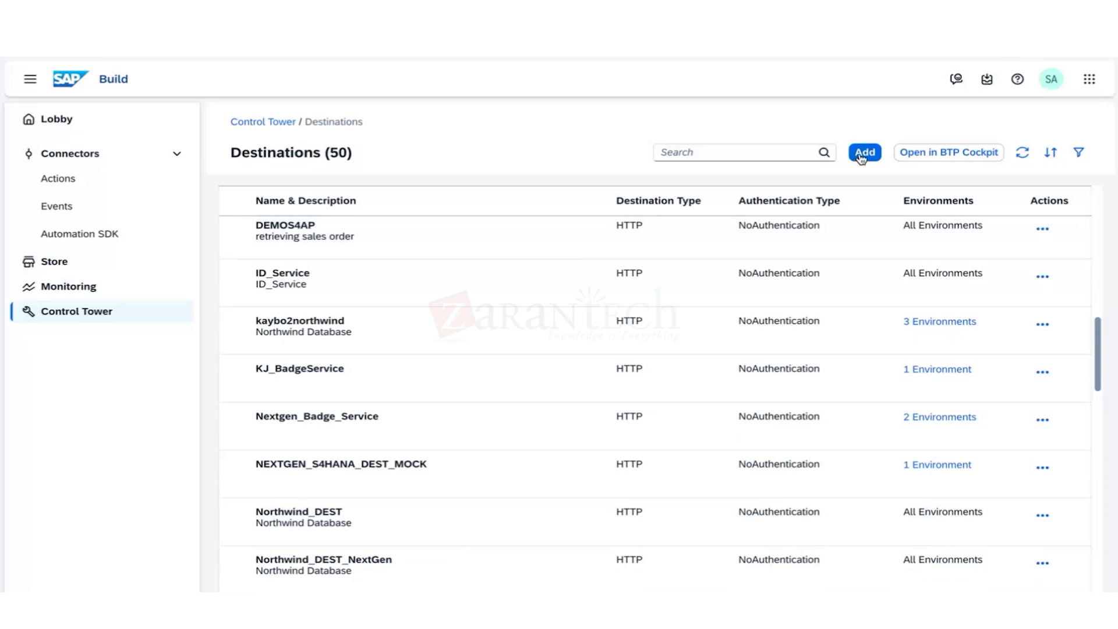
click(862, 153)
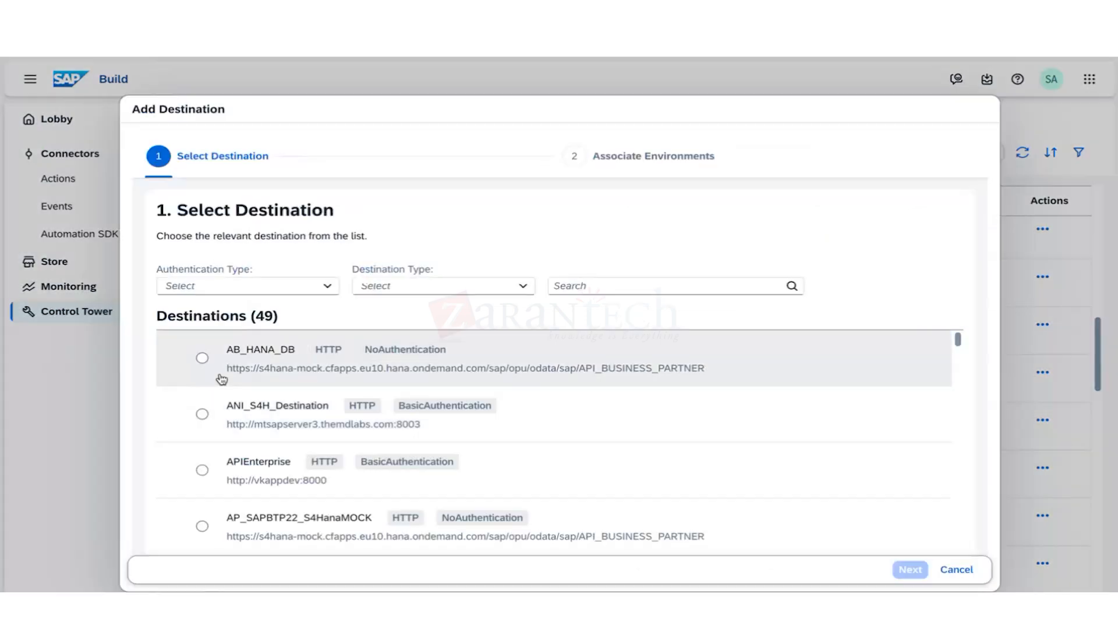
scroll(237, 466, down, 10)
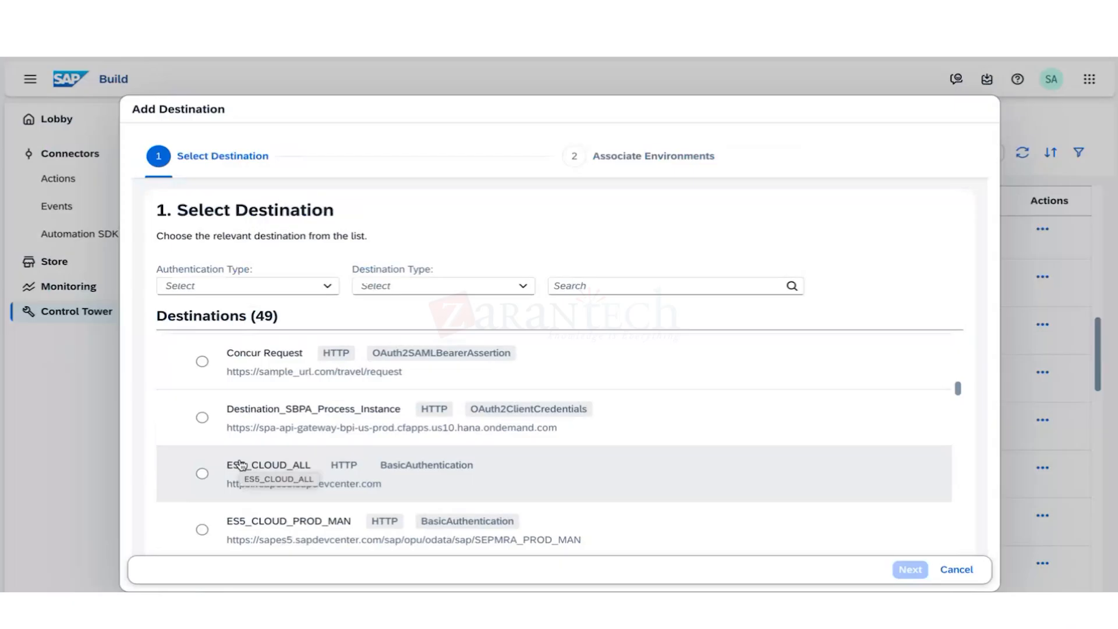
scroll(241, 465, down, 2)
click(972, 573)
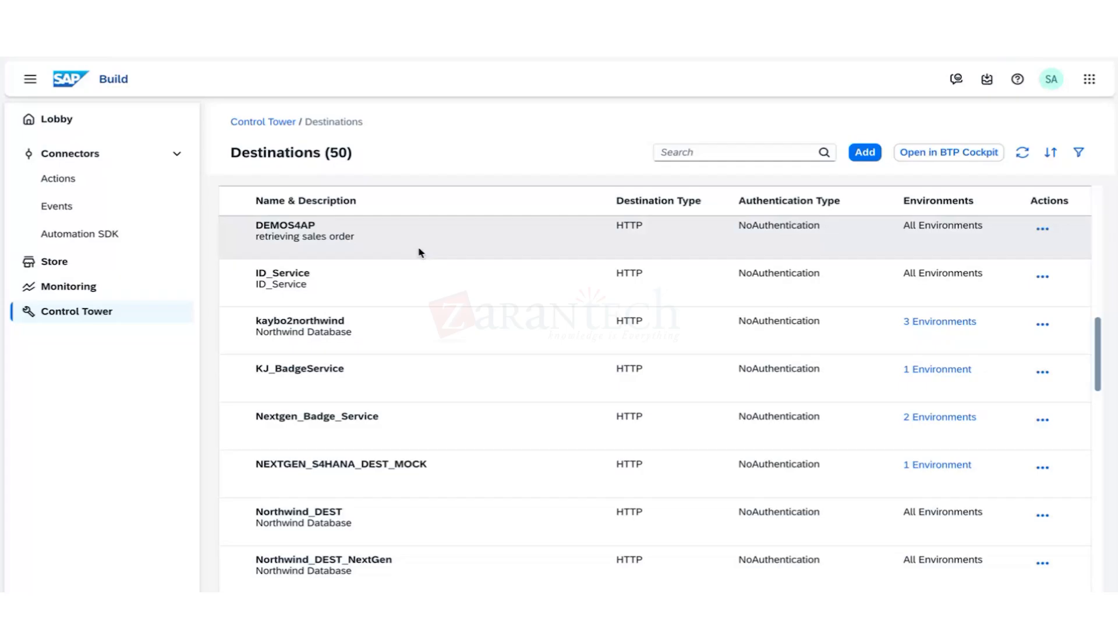
click(401, 386)
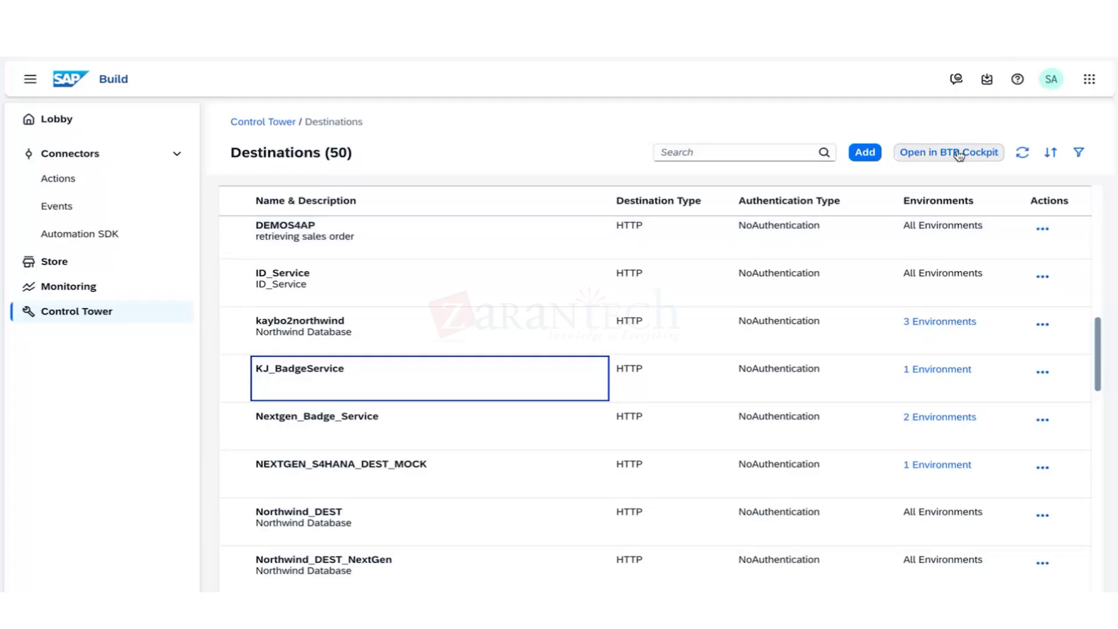
click(865, 152)
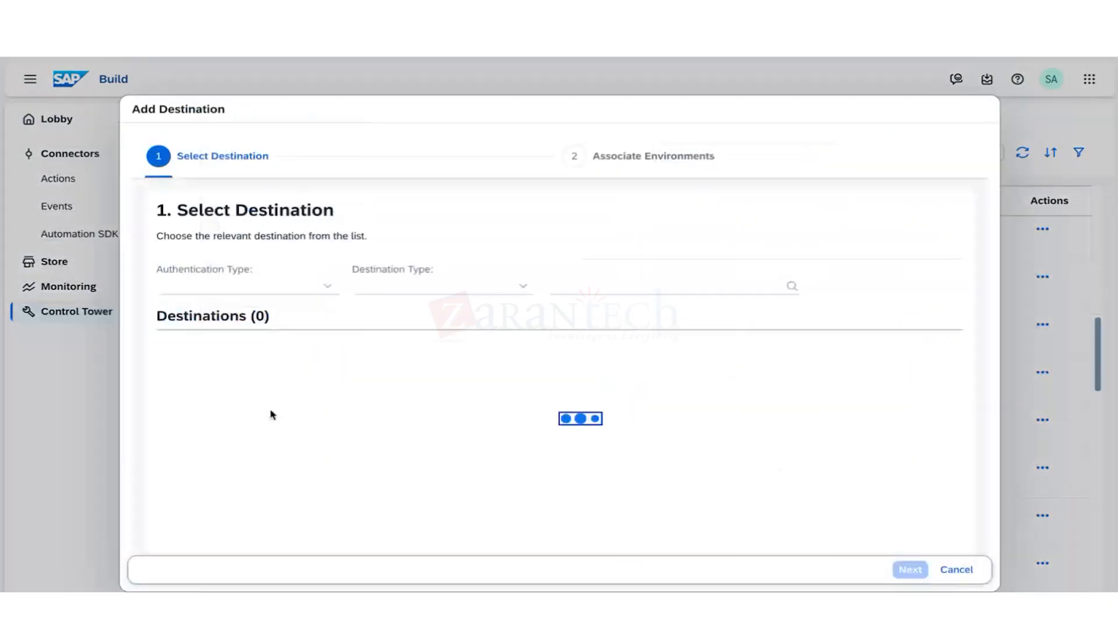
scroll(261, 499, down, 10)
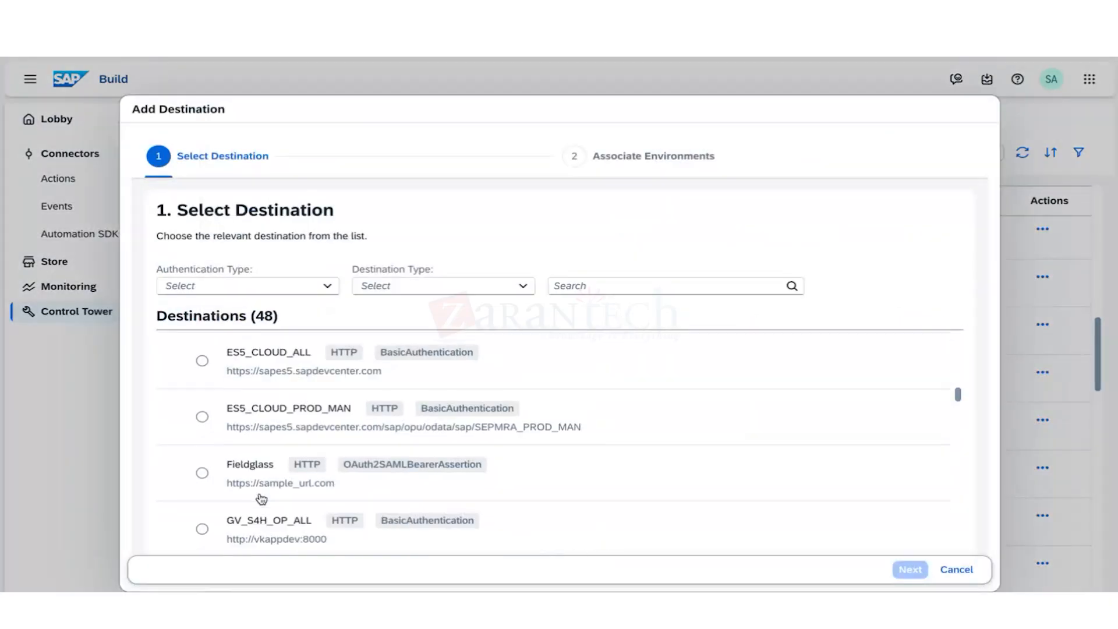
scroll(261, 499, down, 6)
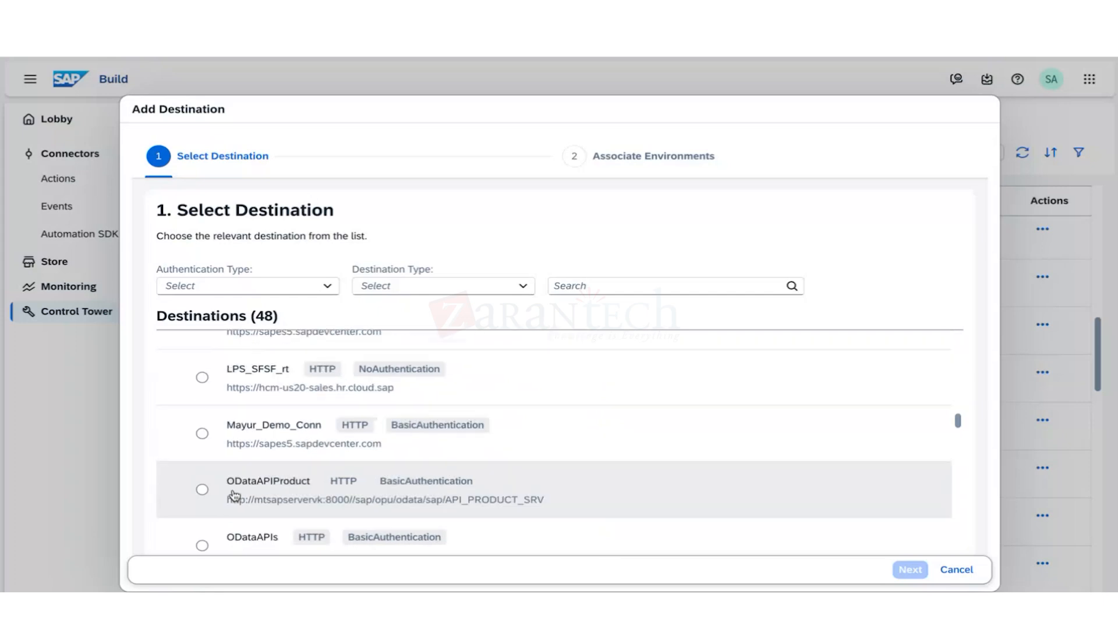
scroll(236, 495, up, 2)
scroll(235, 496, down, 5)
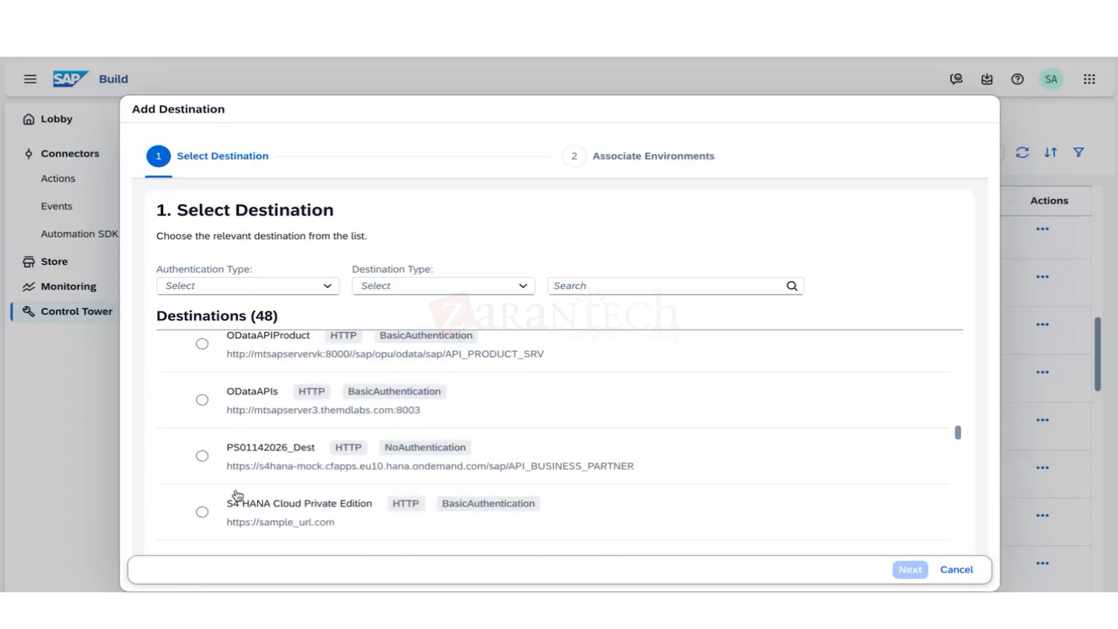
scroll(236, 496, down, 8)
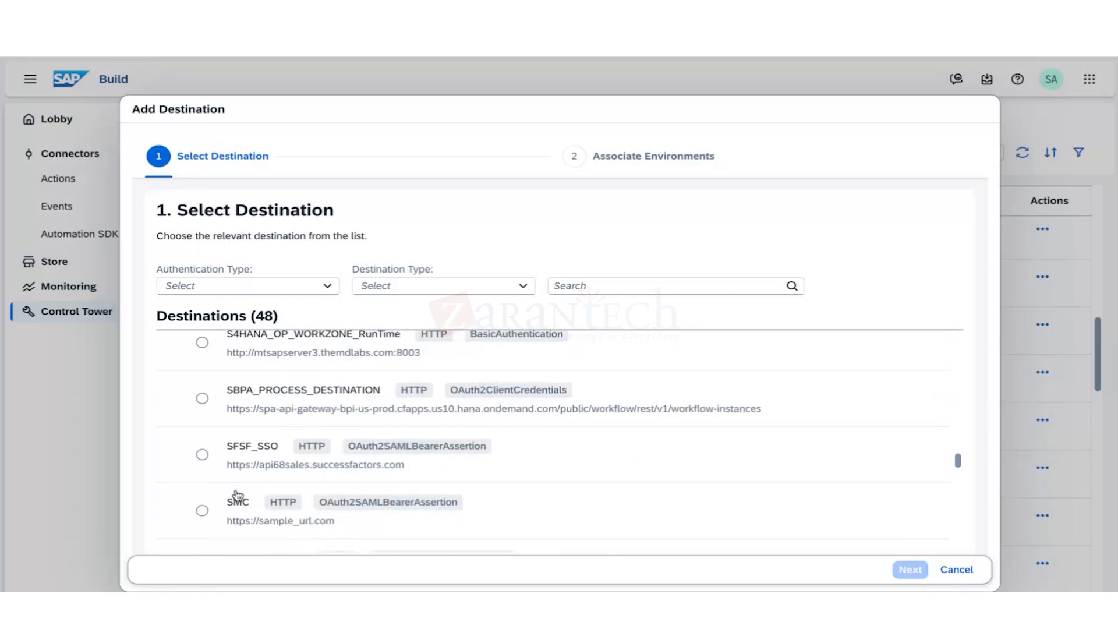
scroll(262, 408, down, 10)
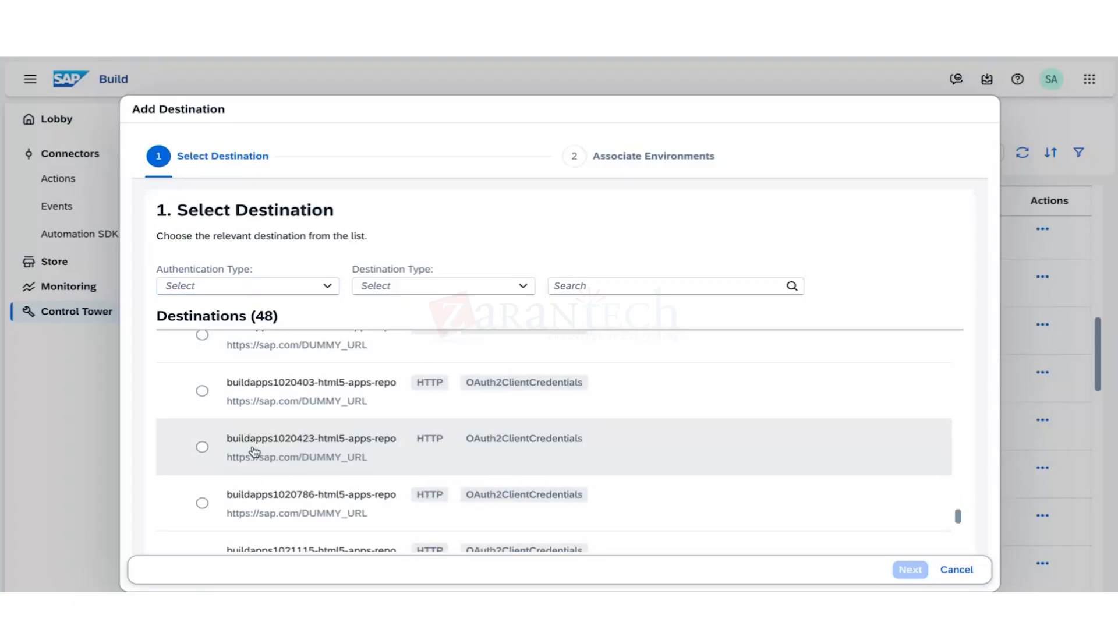
scroll(255, 476, down, 5)
click(572, 283)
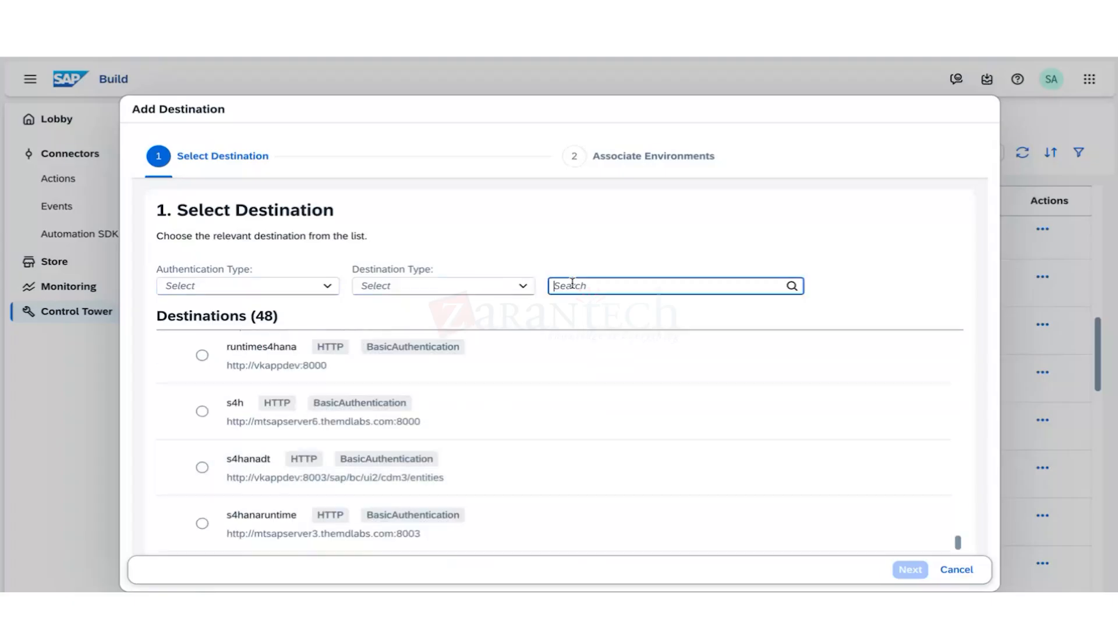
text(KJ)
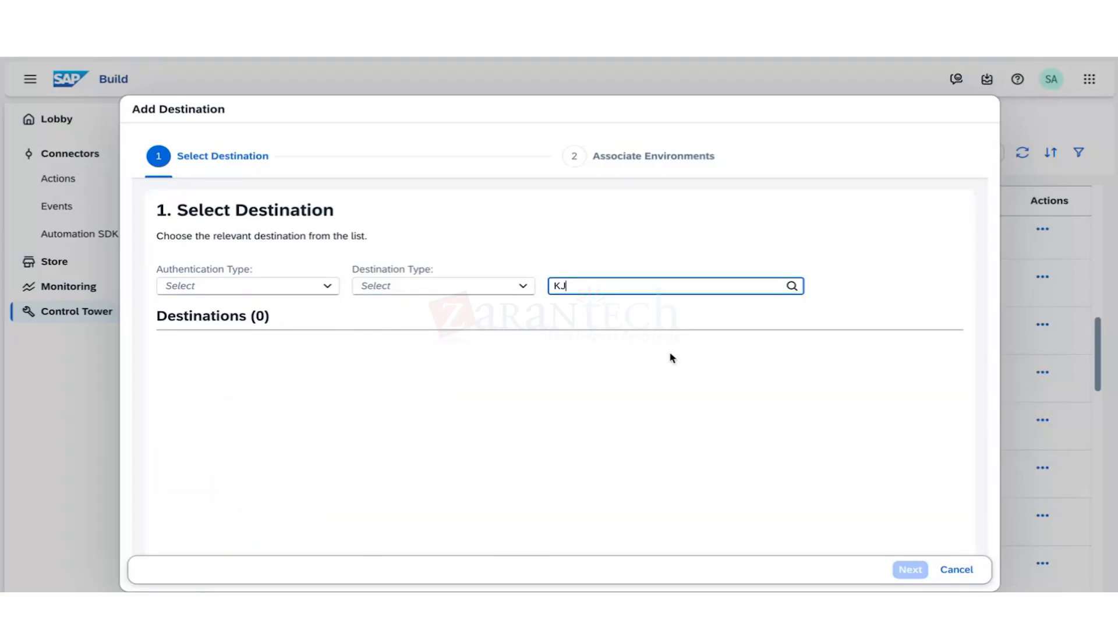
click(957, 569)
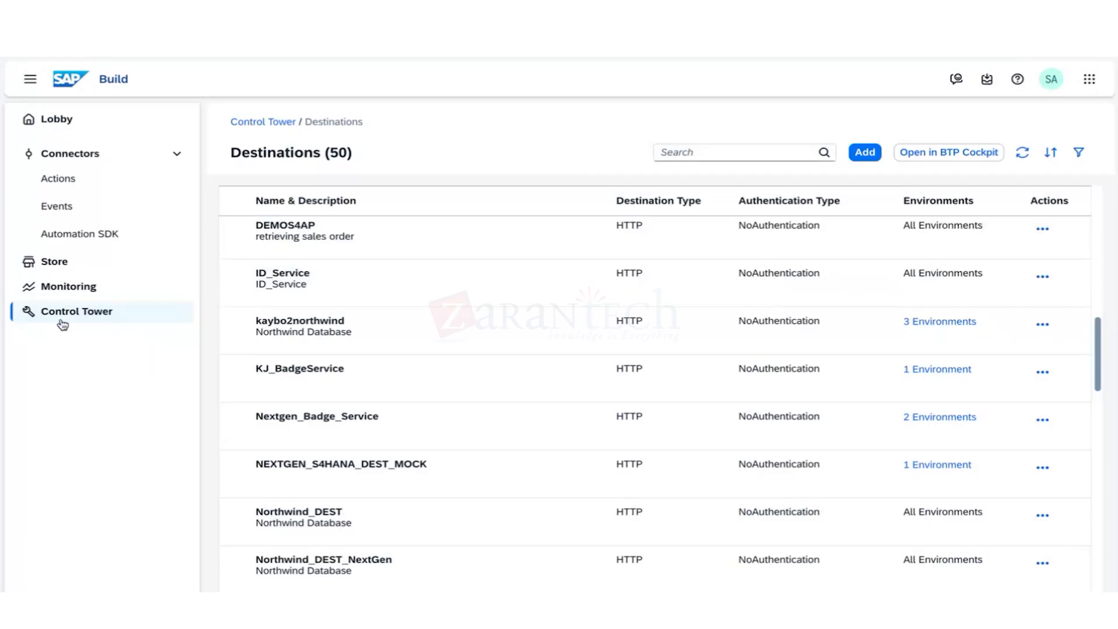
click(73, 288)
Reopen Control Tower destinations, browse the add list and cancel, showing all 52 destinations.
click(75, 313)
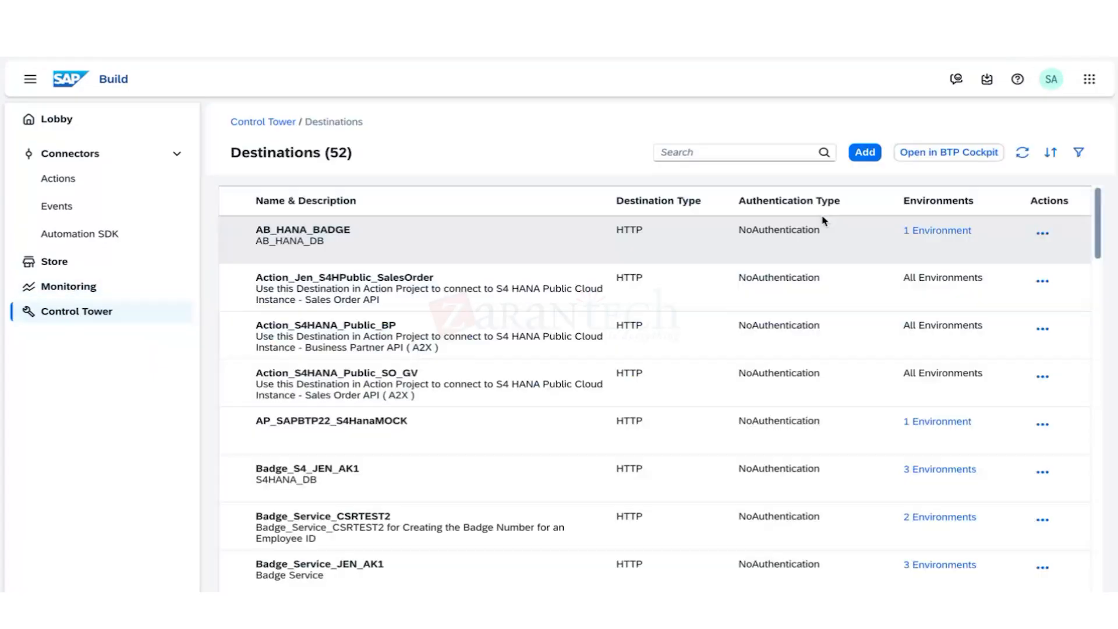
click(865, 153)
scroll(429, 397, down, 15)
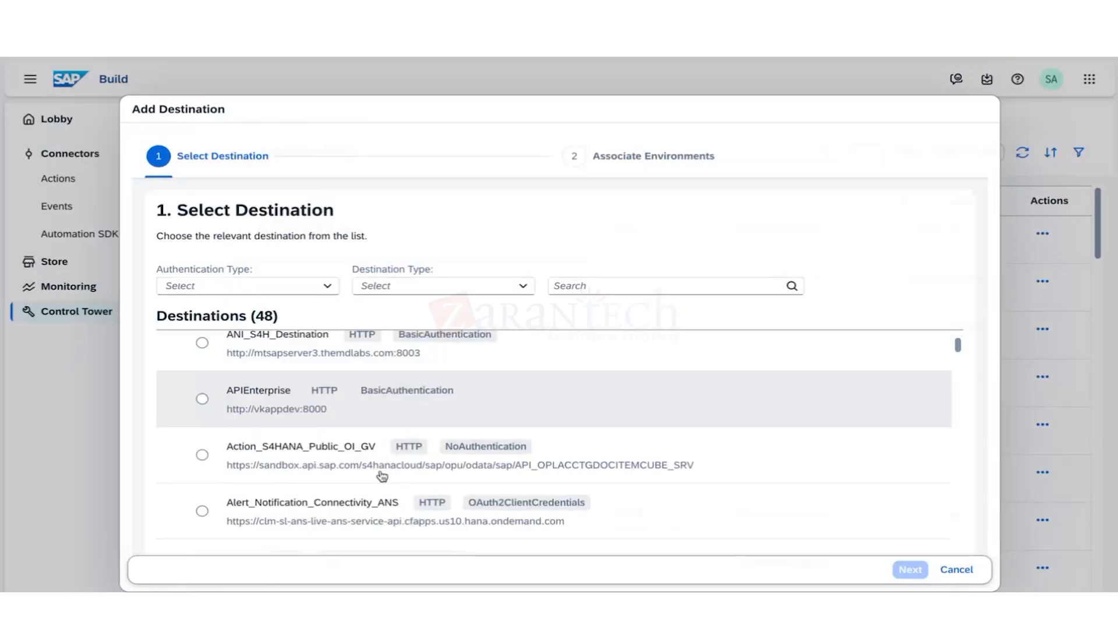
scroll(381, 478, down, 8)
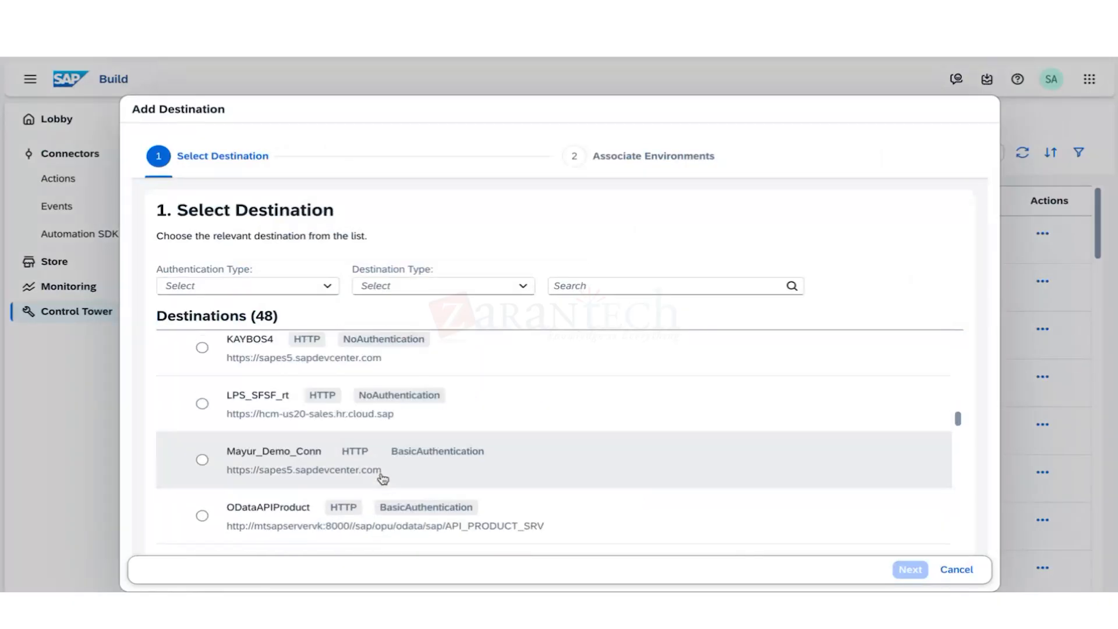
scroll(383, 479, down, 2)
click(956, 569)
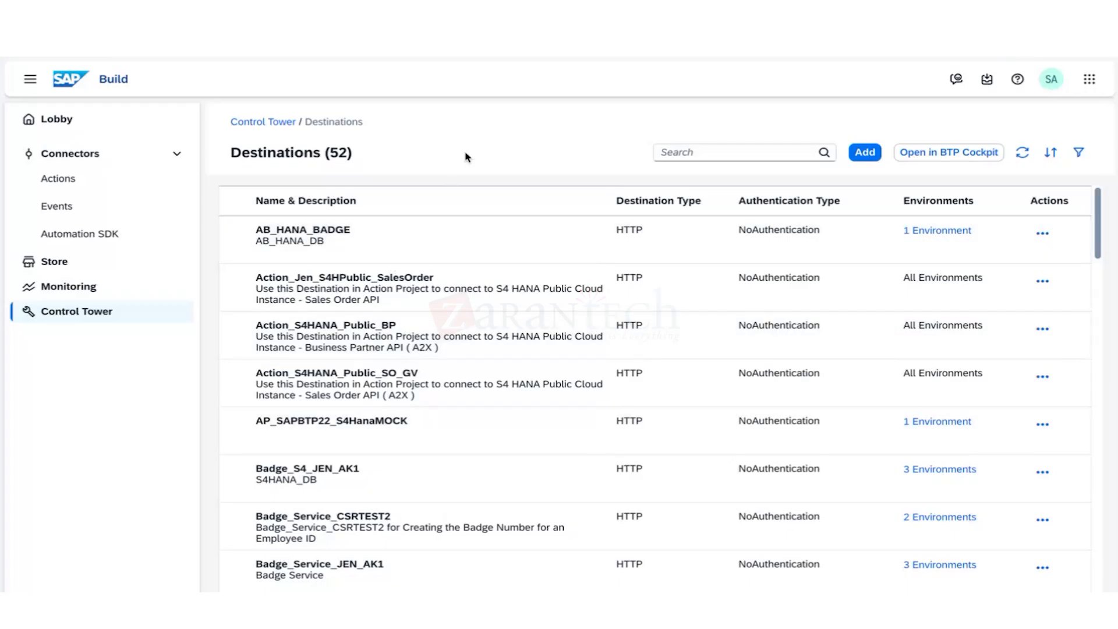
Go from Control Tower to Connectors > Actions, showing the 80 action projects.
click(82, 315)
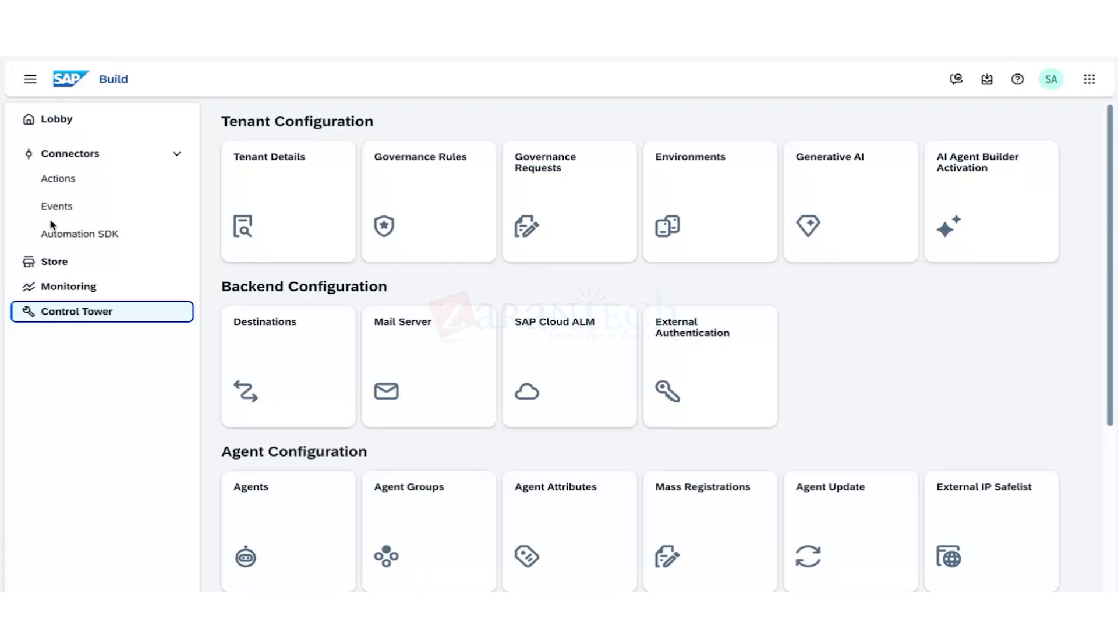
click(58, 178)
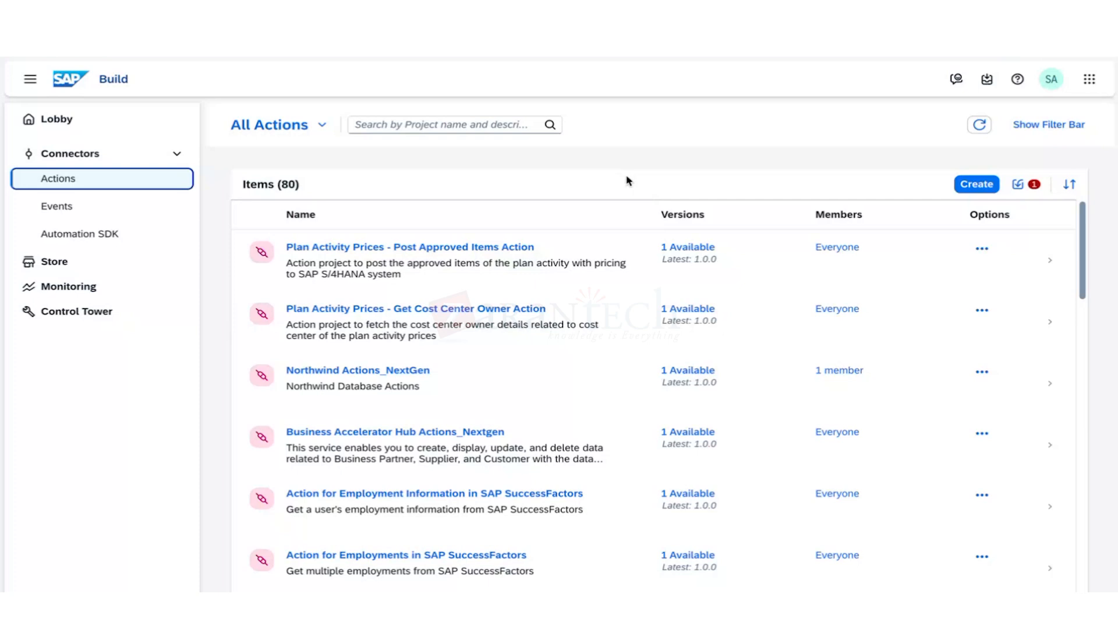
Start creating a new action project.
click(976, 184)
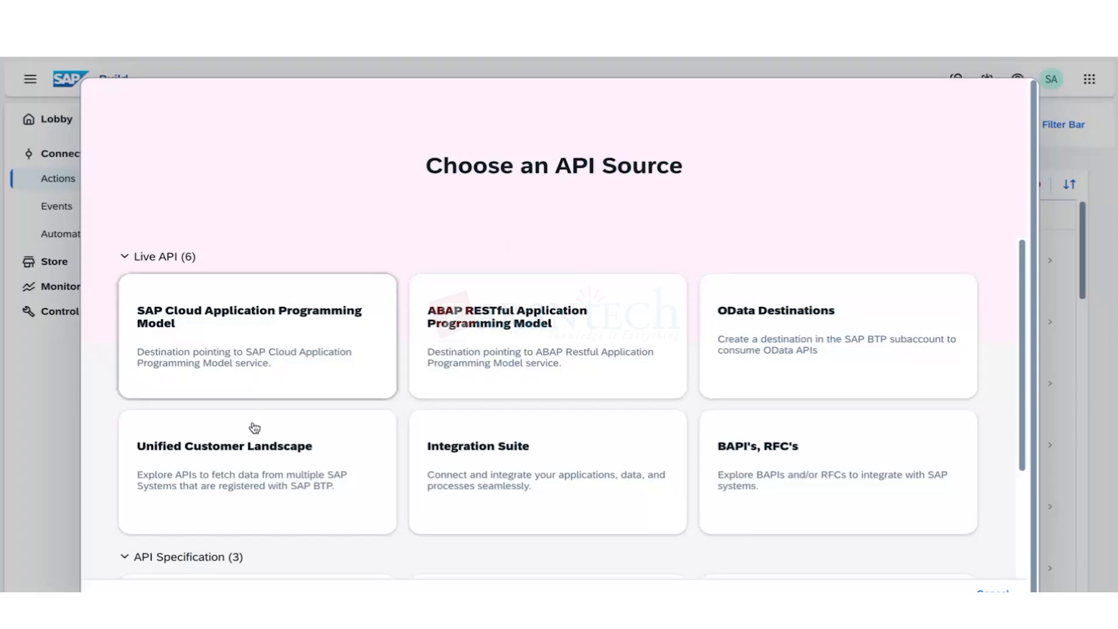
scroll(558, 493, down, 3)
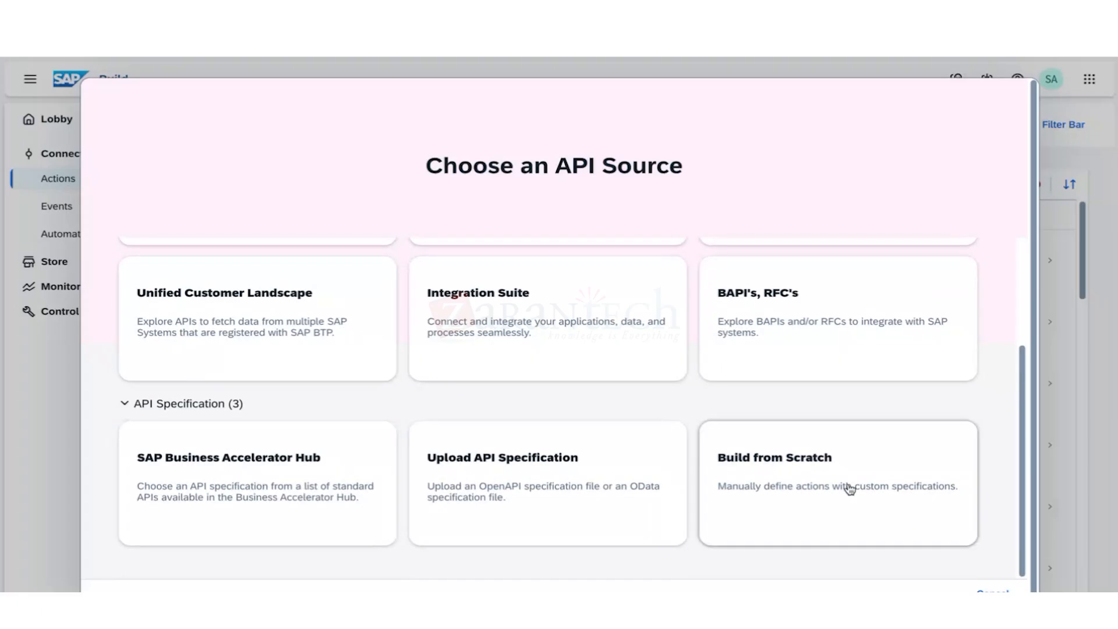
scroll(517, 441, up, 3)
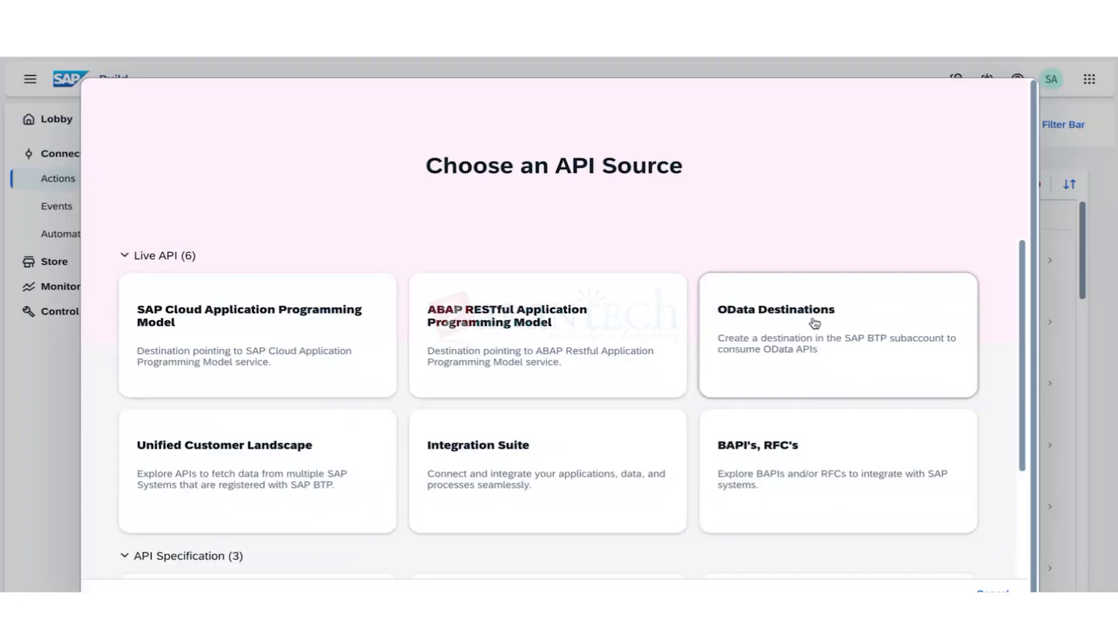
Choose OData Destinations as the API source and browse destinations like KJ_BadgeService and KJ_S4HANMOCK.
click(768, 360)
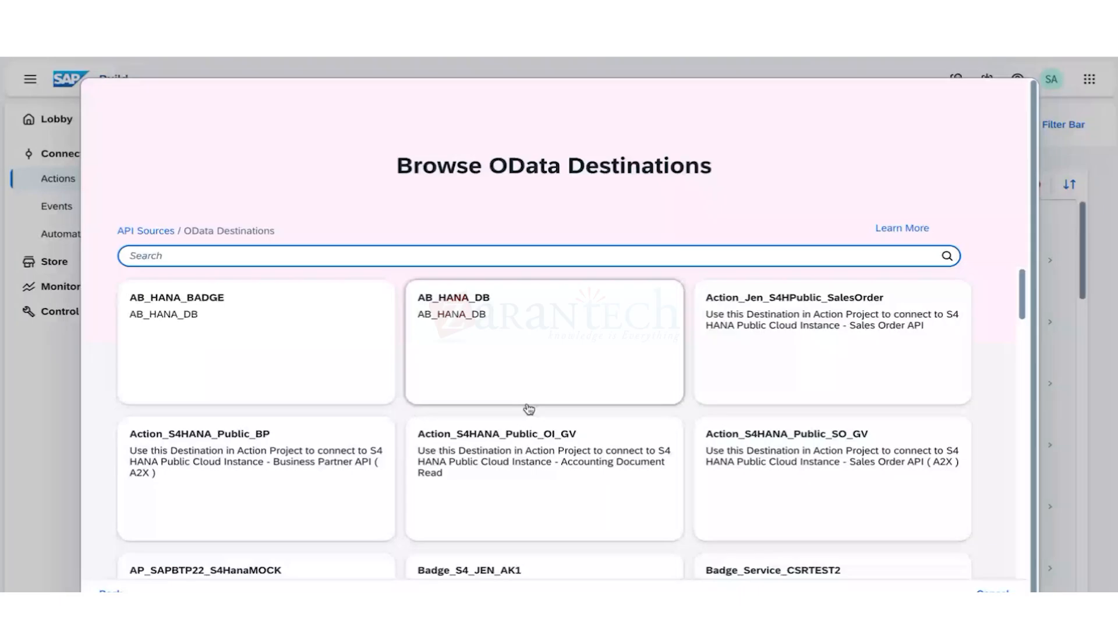
scroll(529, 409, down, 3)
scroll(515, 499, down, 3)
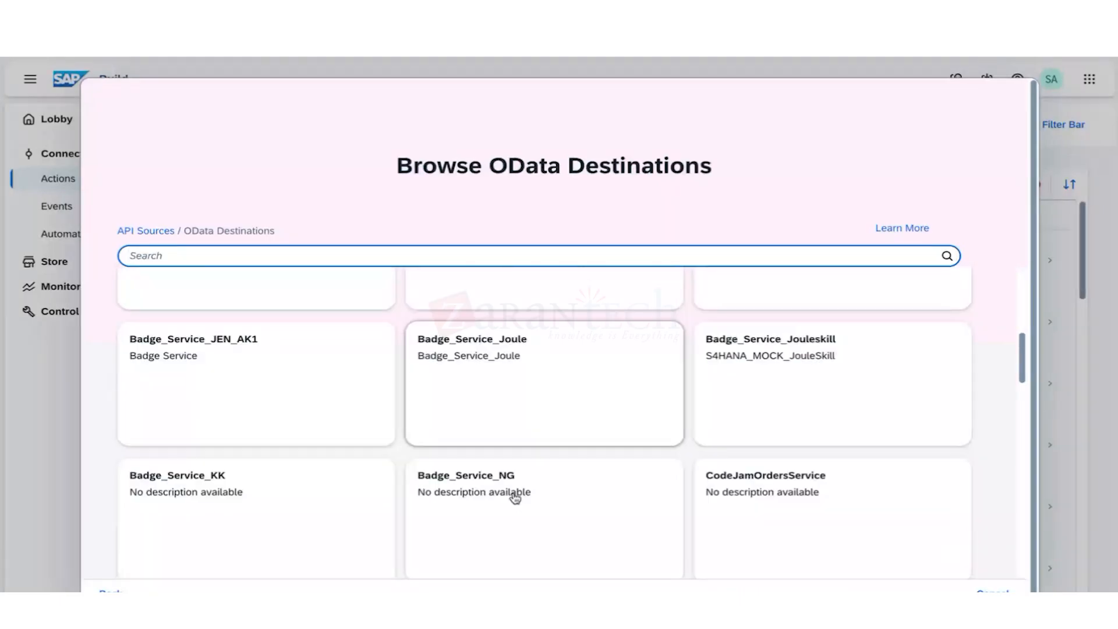
scroll(515, 497, down, 2)
scroll(515, 499, down, 3)
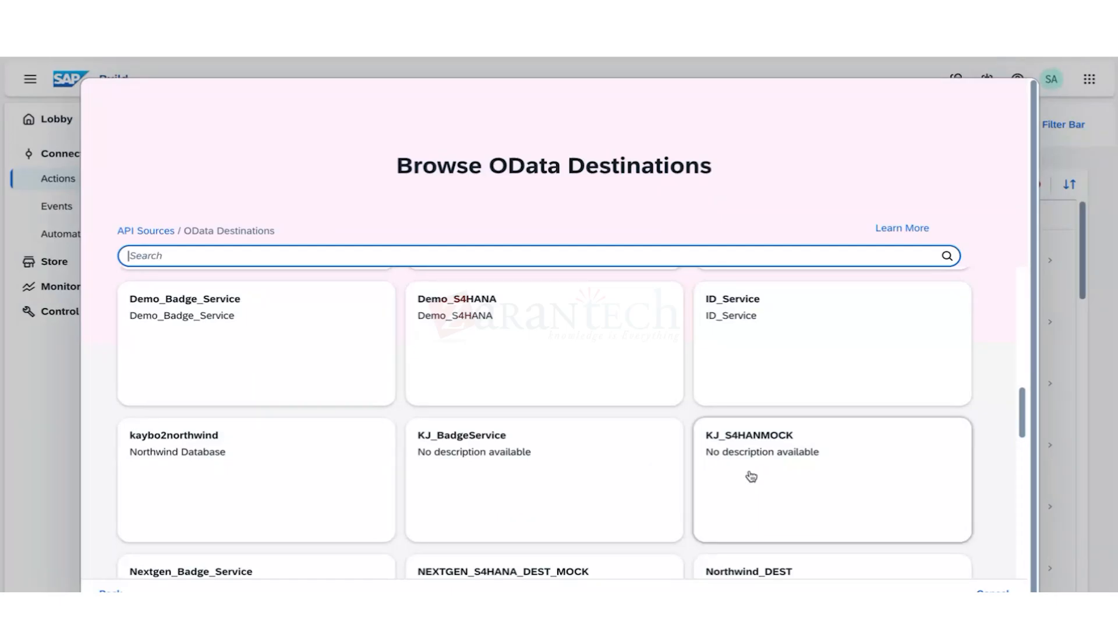
Select the KJ_S4HANMOCK destination and review its OData V2 actions.
click(482, 489)
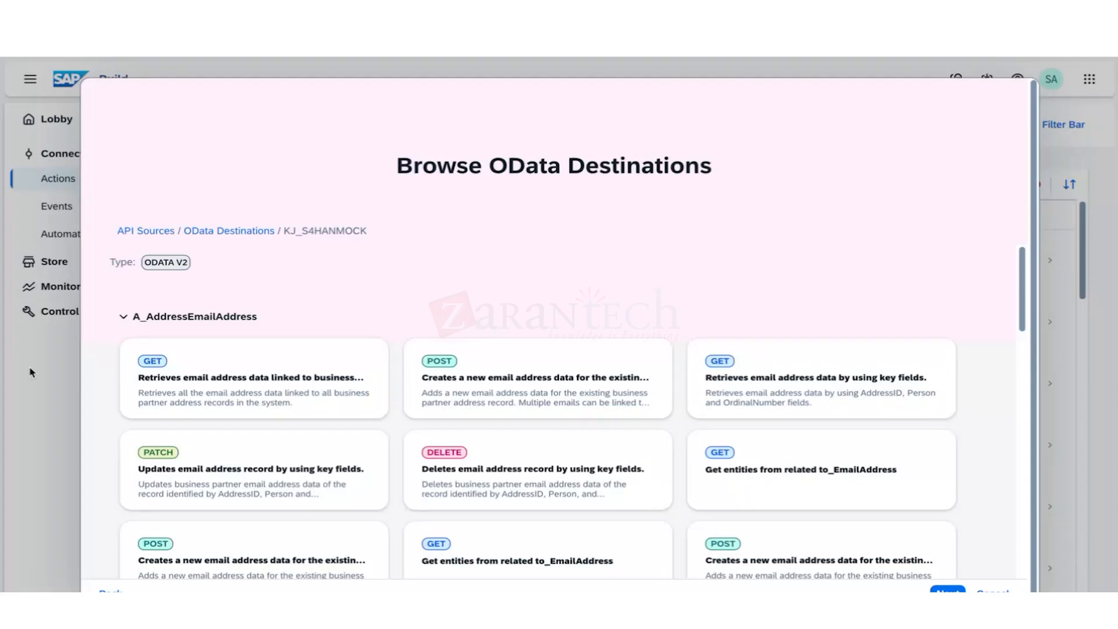
scroll(294, 429, down, 2)
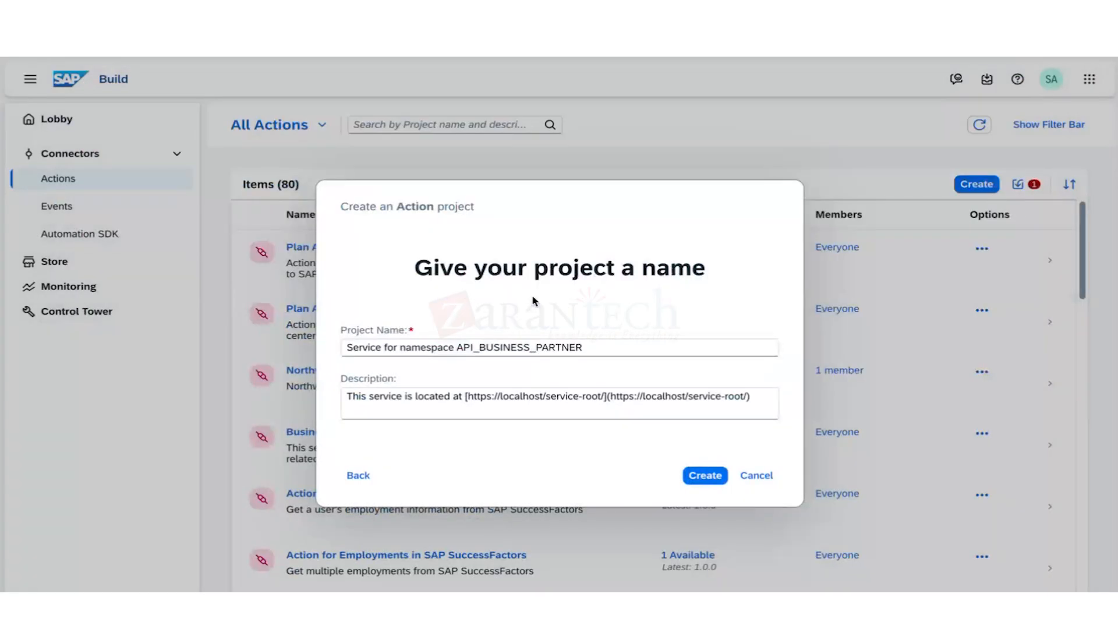
Rename the project to KJ_API_BUSINESS_PARTNER.
drag(588, 352, 361, 348)
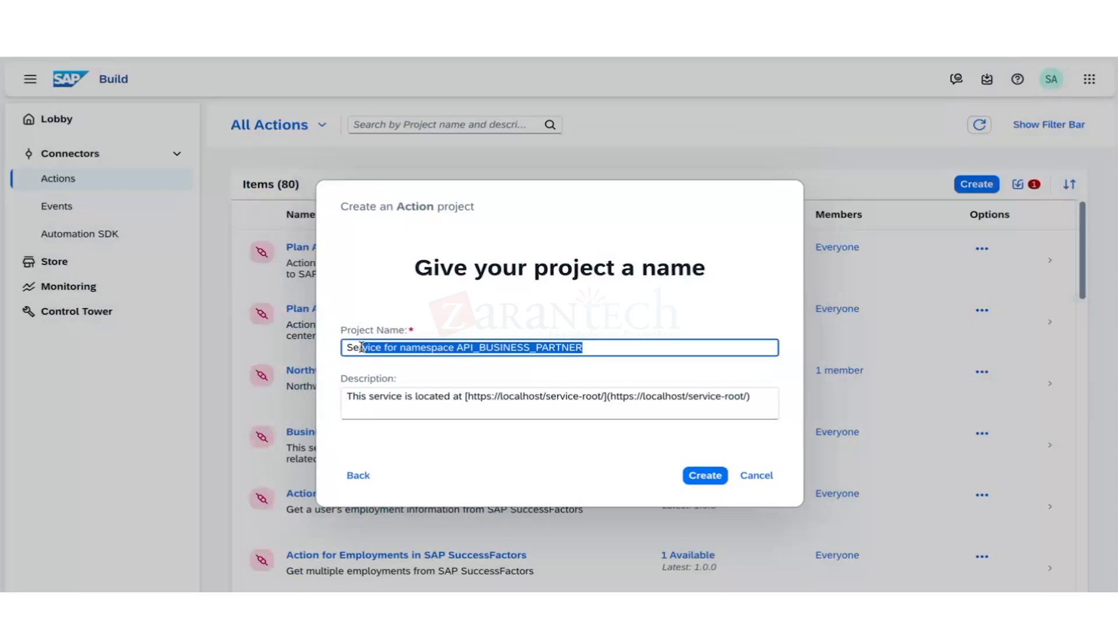
key(BackSpace)
key(BackSpace)
key(BackSpace)
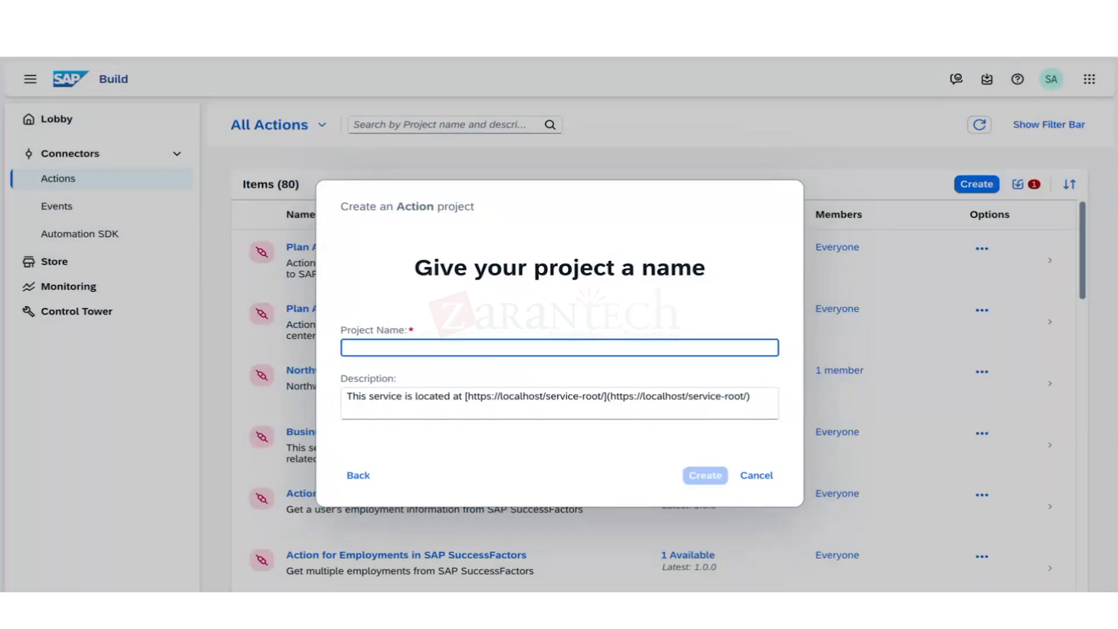
text(KJ)
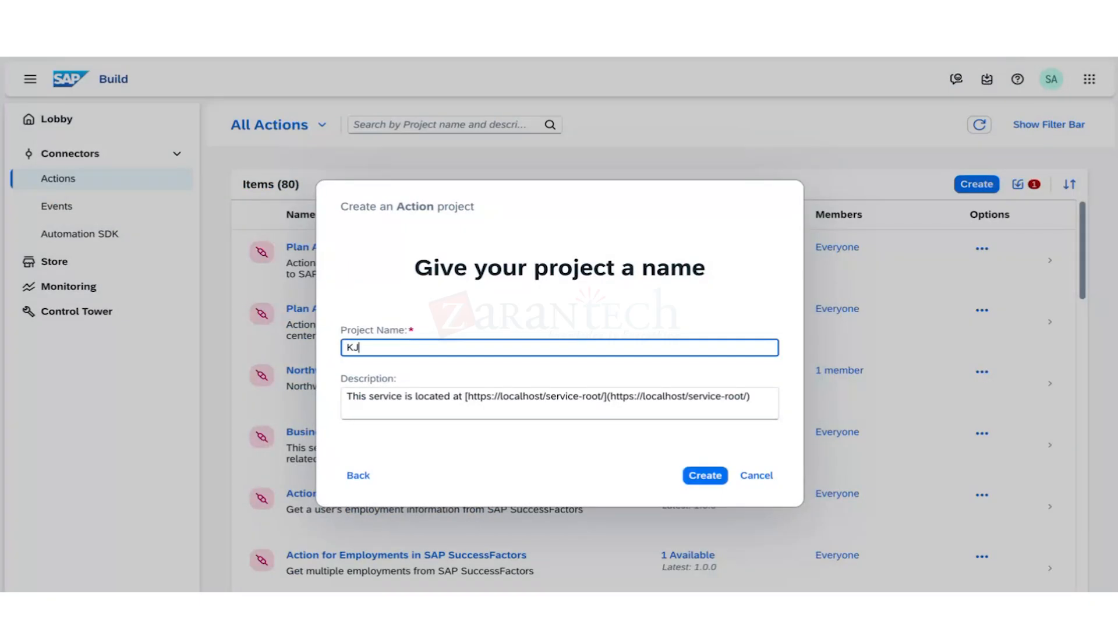
text(_API_BUSINESS_PARTNER)
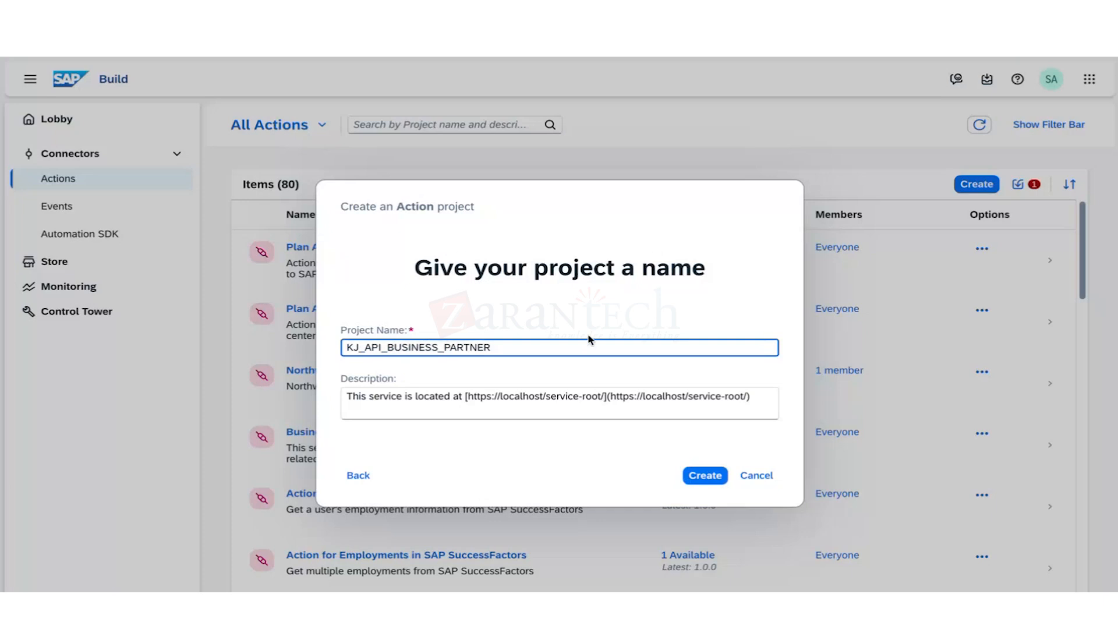
Set the description to 'This will give joule skill access to information about business partners' and create the project.
drag(738, 398, 358, 379)
key(BackSpace)
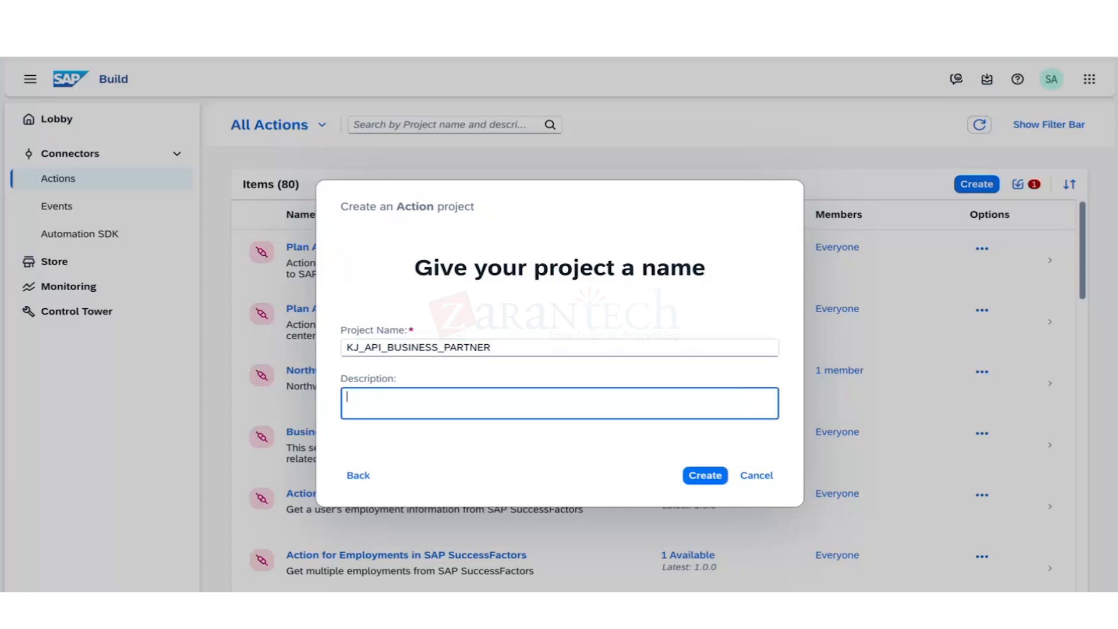
text(This will give joule skill)
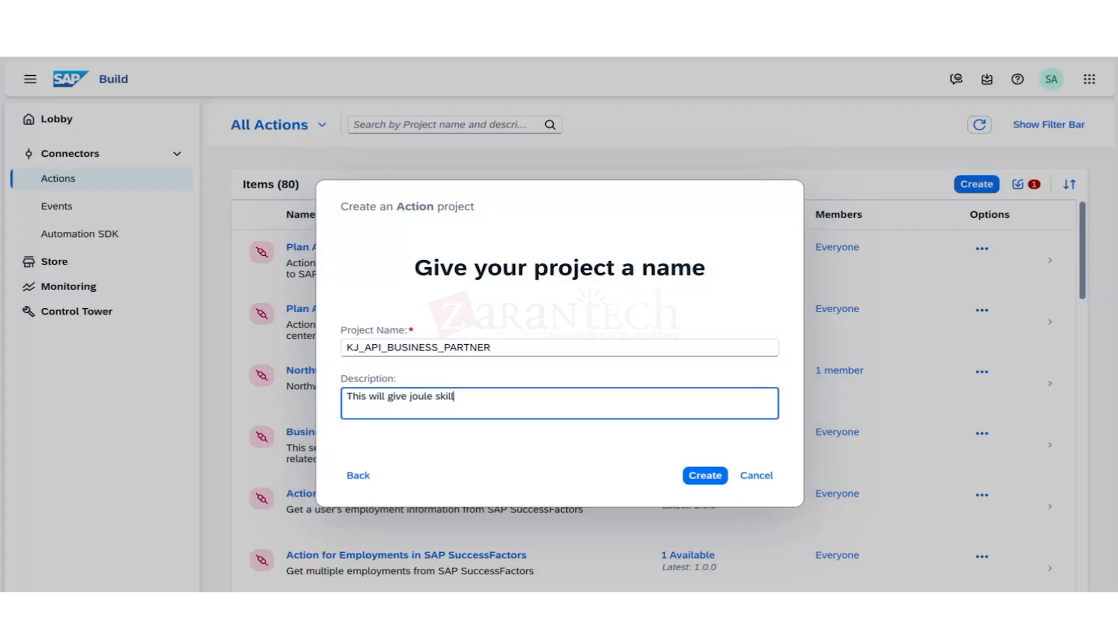
text( access to information ab)
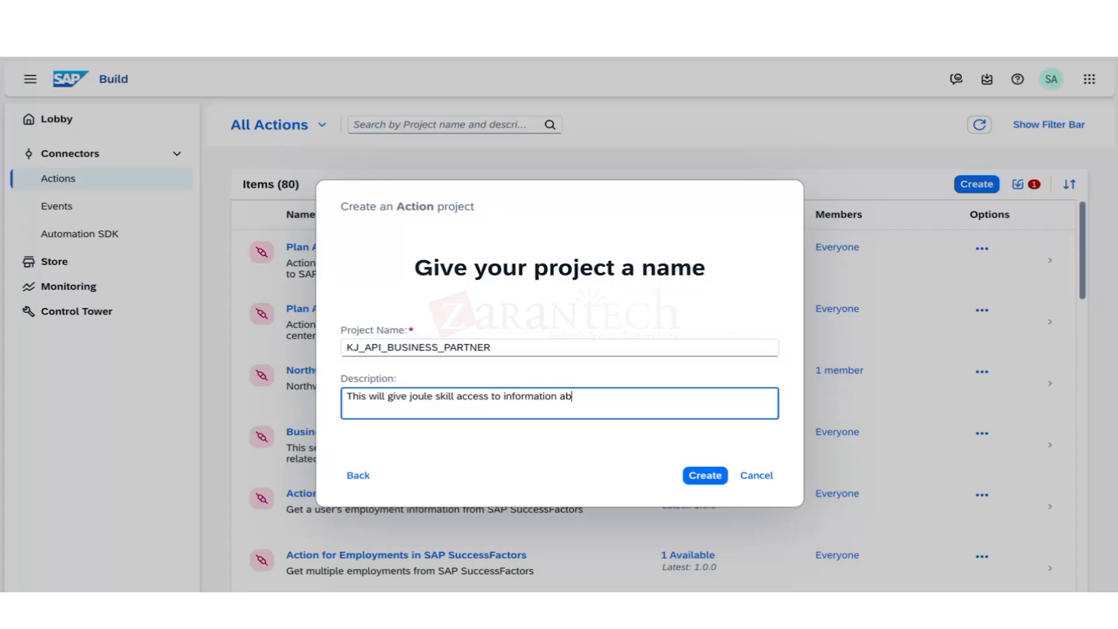
text(out business partners)
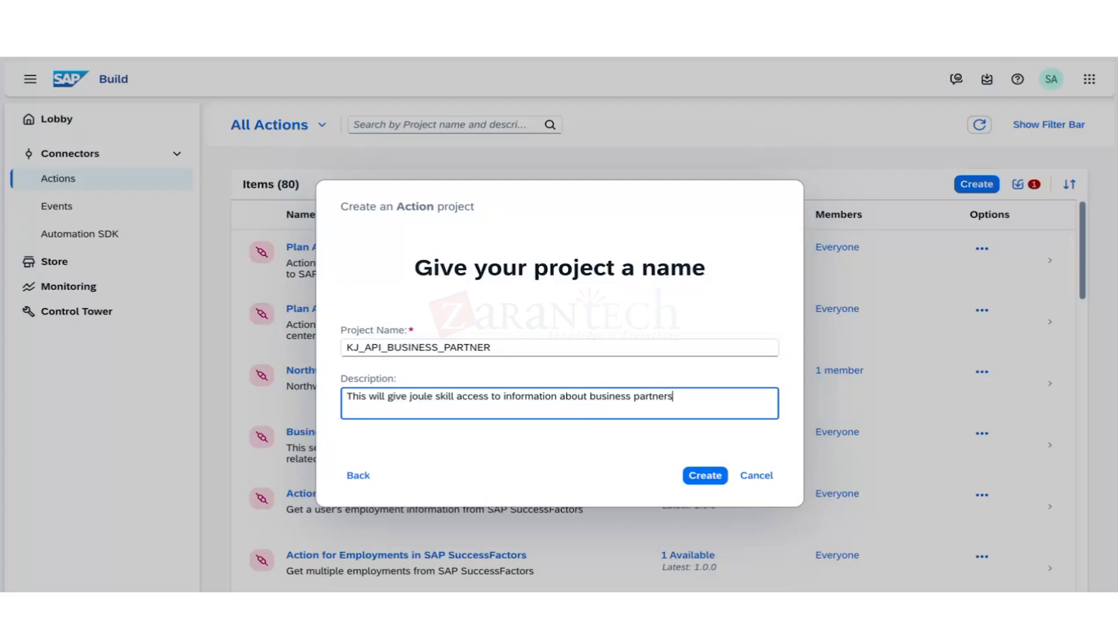
click(698, 477)
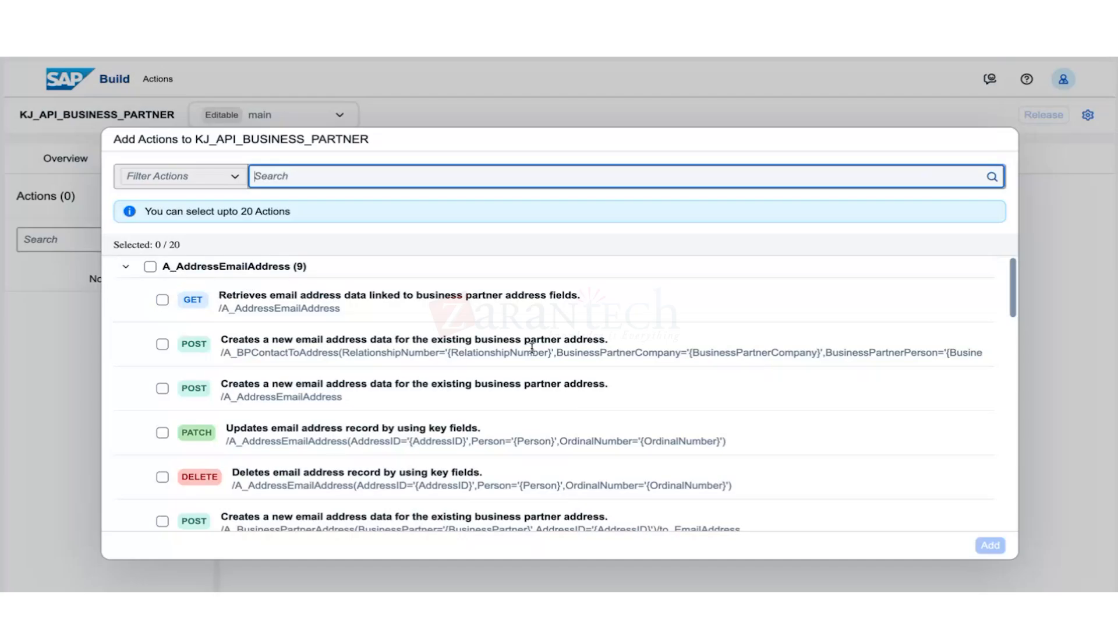
Expand the A_BusinessPartner group and scroll through its GET, POST and PATCH actions.
scroll(421, 428, down, 20)
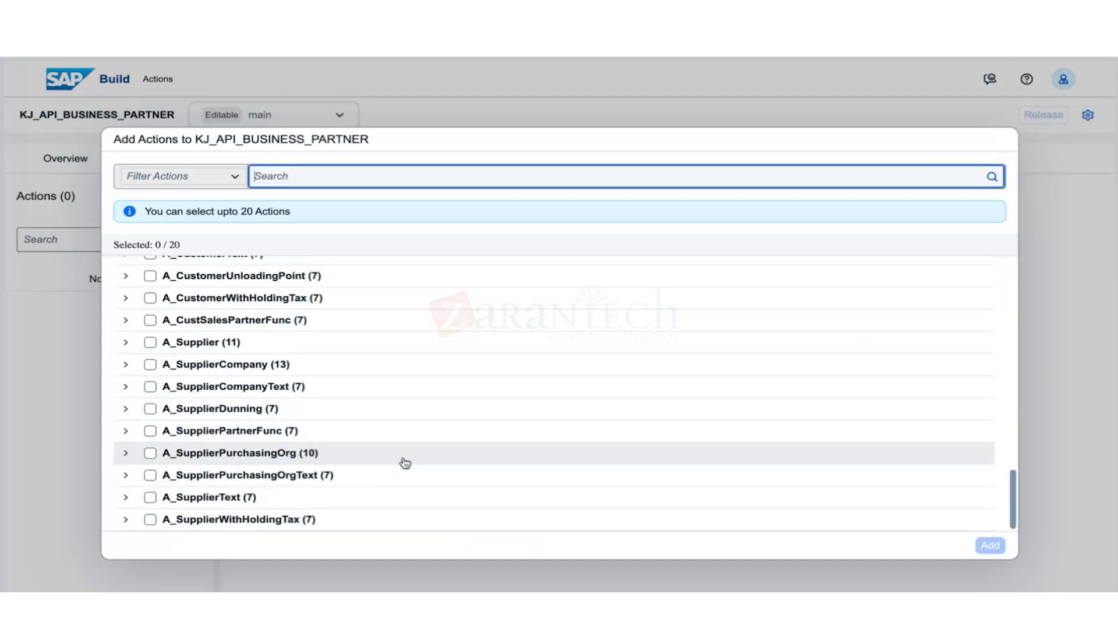
scroll(356, 482, up, 6)
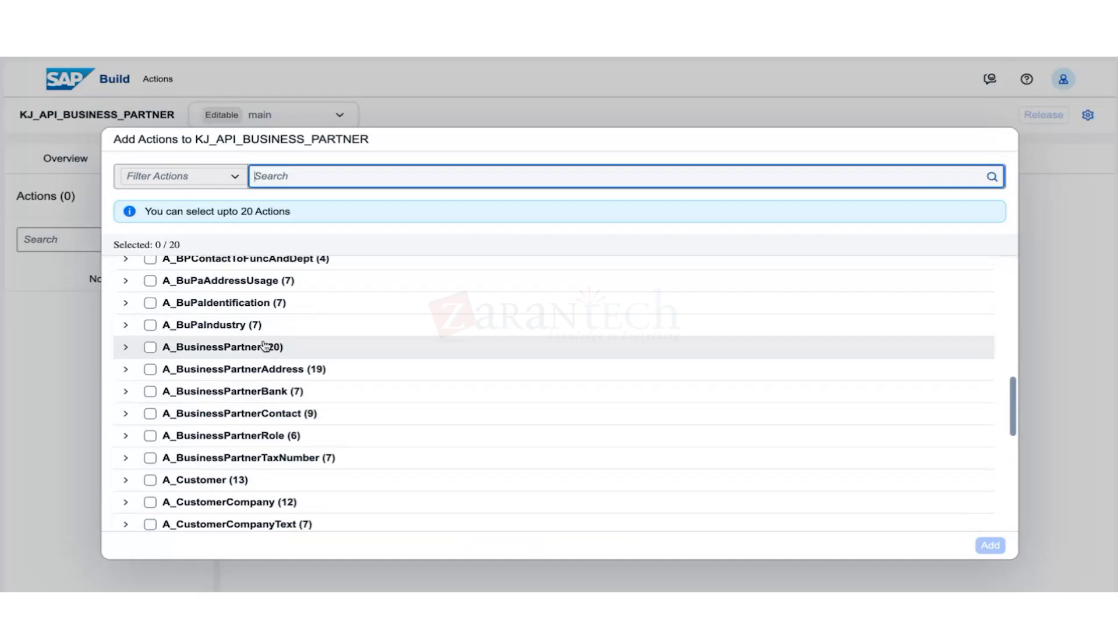
click(125, 350)
scroll(195, 402, down, 2)
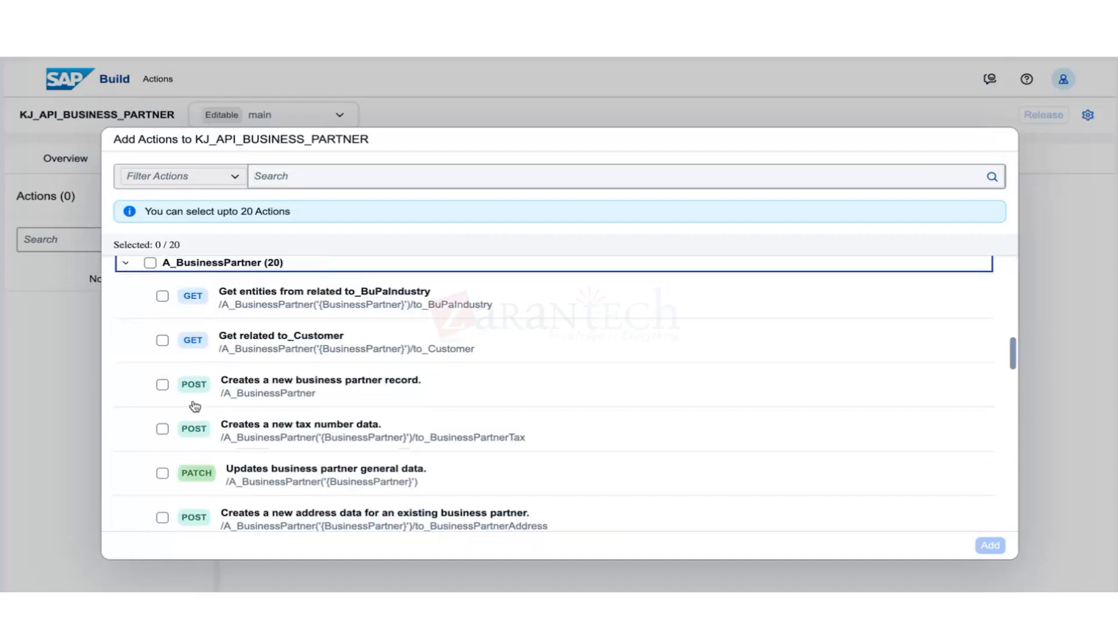
scroll(196, 406, down, 3)
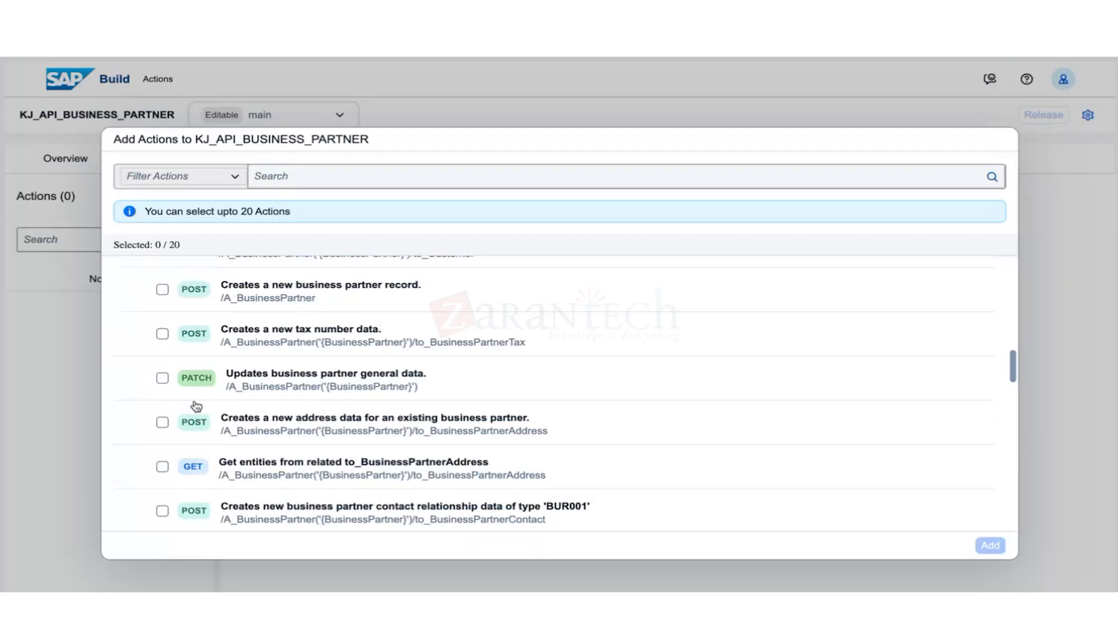
scroll(196, 406, up, 10)
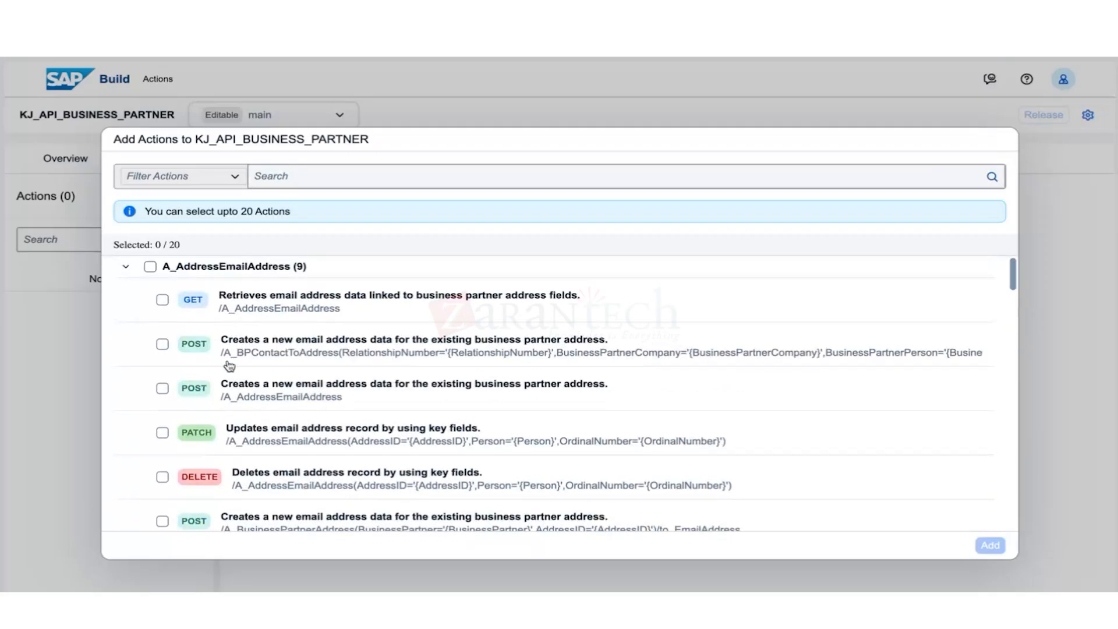
scroll(366, 402, down, 10)
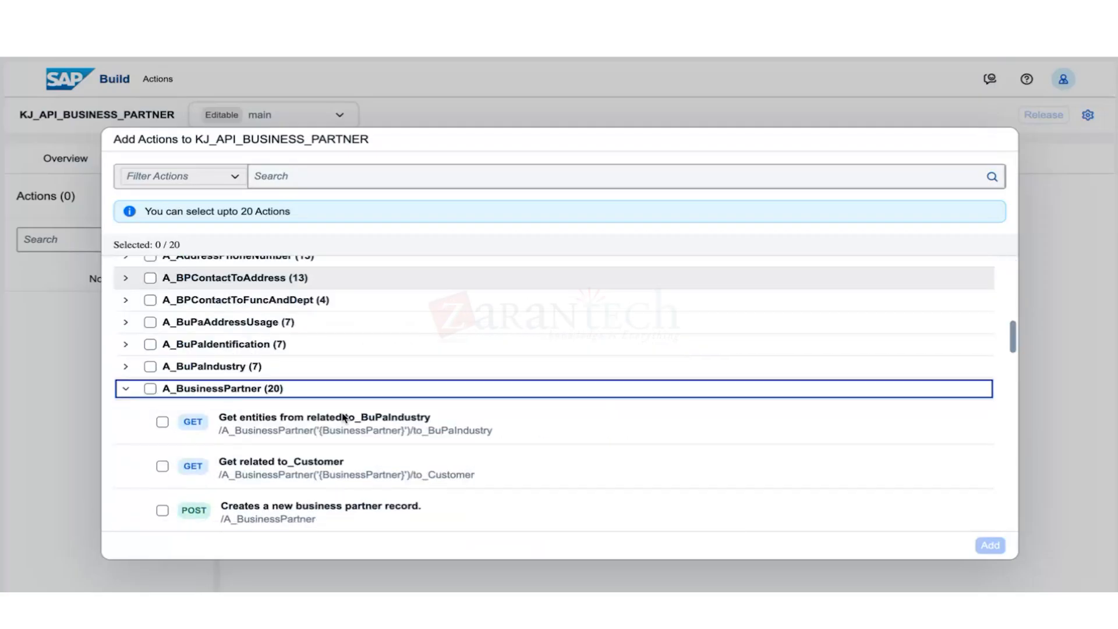
scroll(242, 434, down, 4)
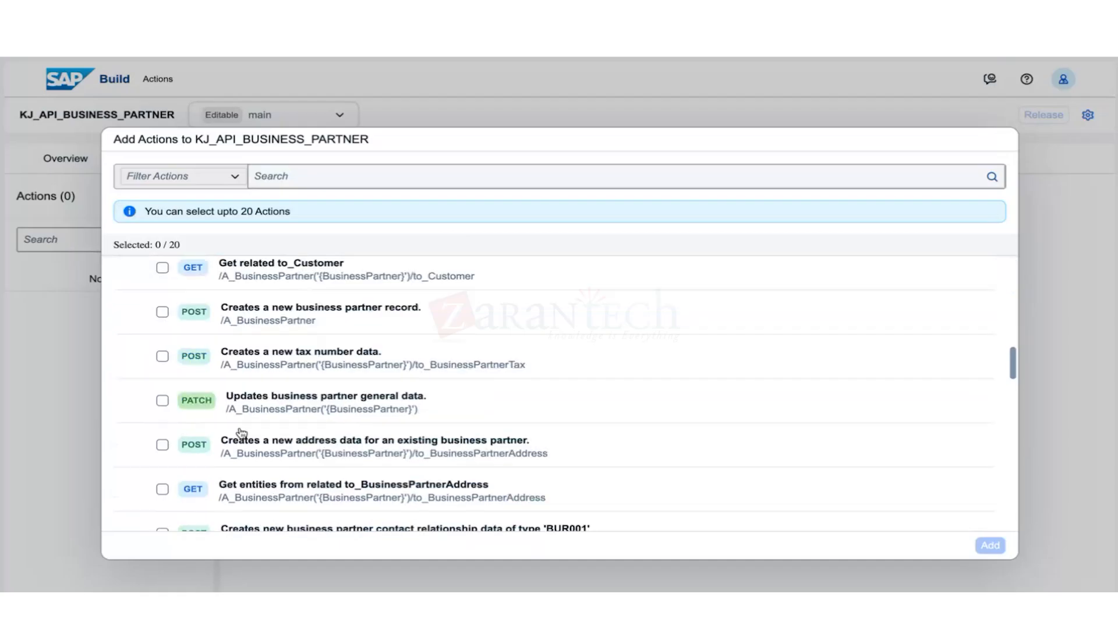
scroll(245, 431, down, 4)
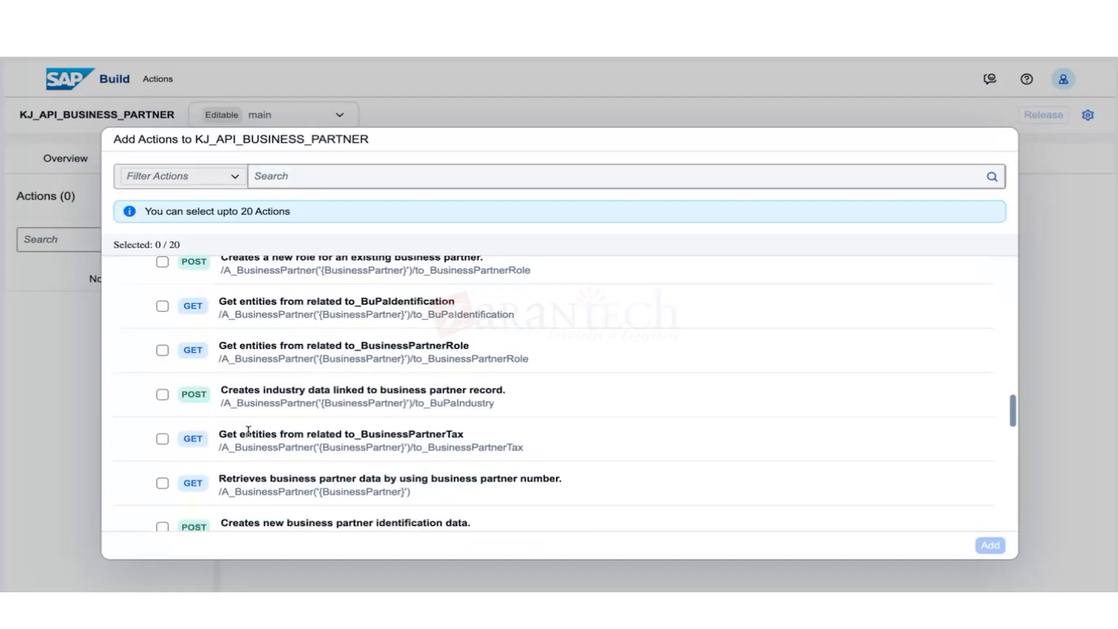
scroll(248, 431, down, 15)
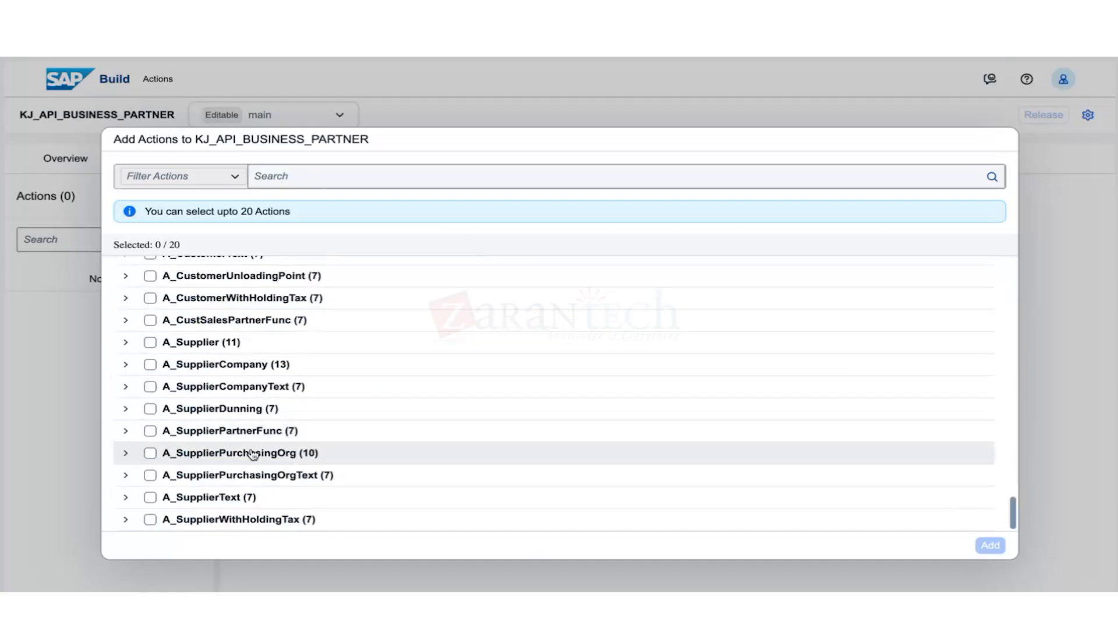
scroll(273, 416, up, 4)
scroll(278, 423, up, 2)
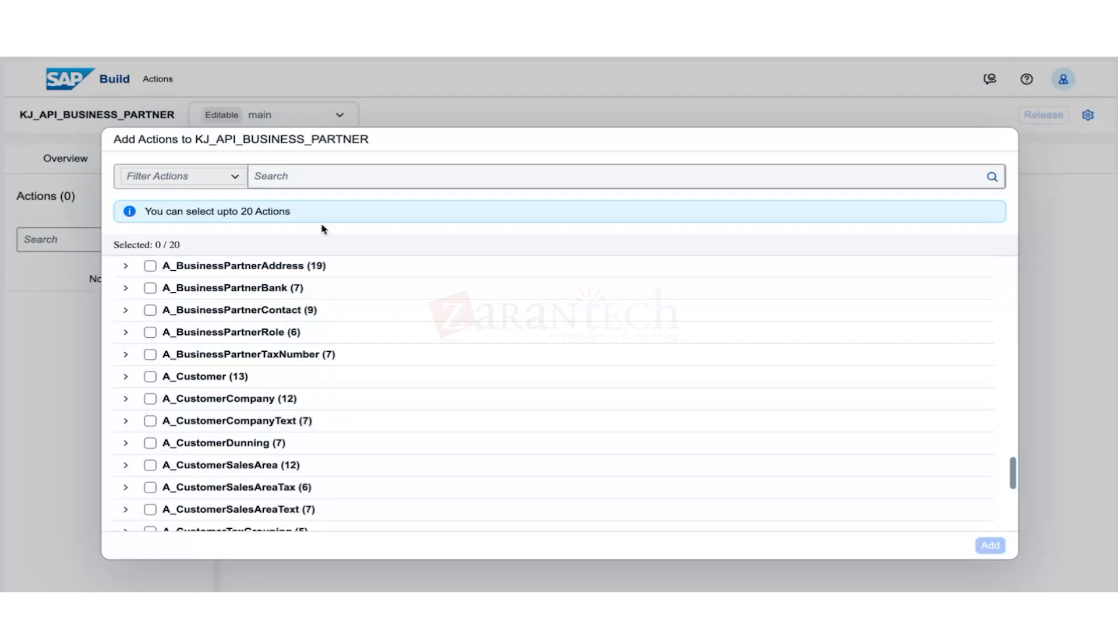
Expand A_BusinessPartnerAddress and tick its fax-number creation action.
click(307, 179)
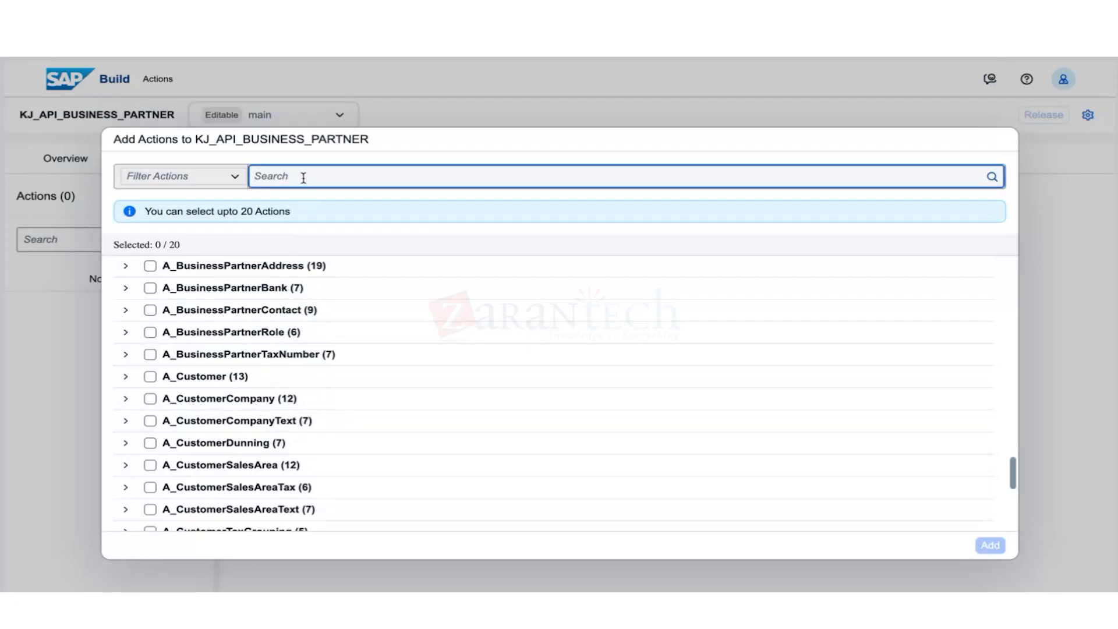
click(127, 268)
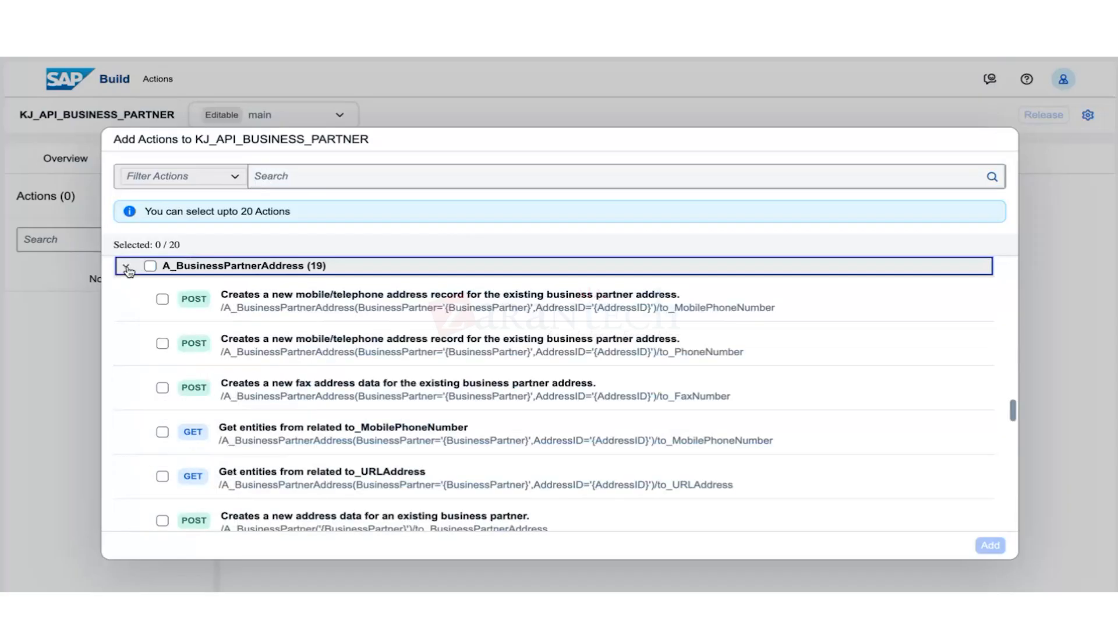
click(224, 396)
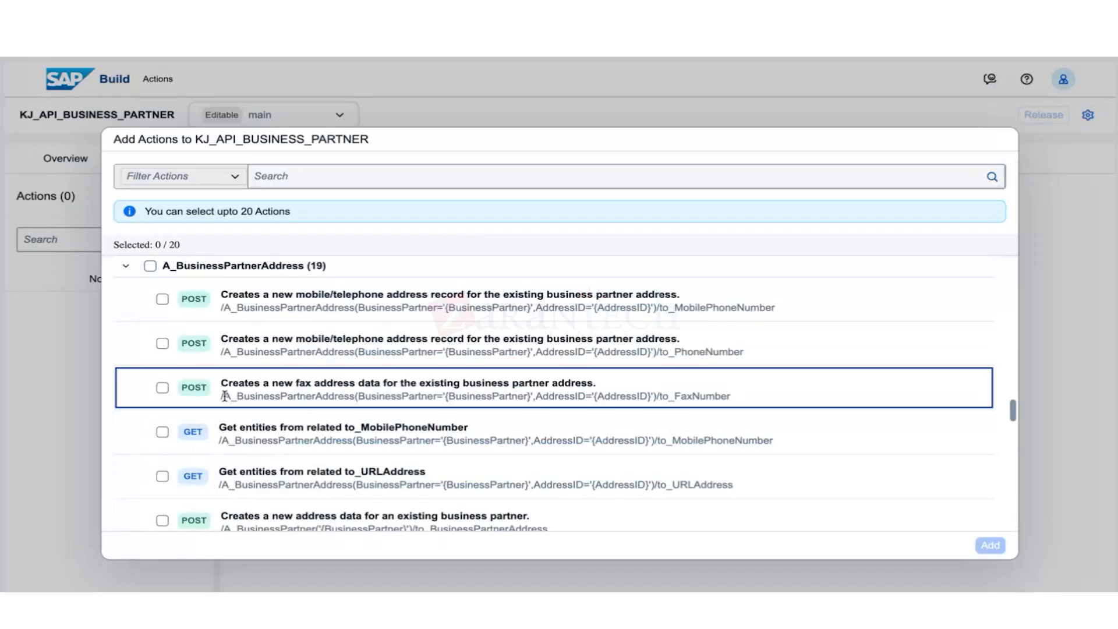
drag(225, 396, 273, 396)
click(162, 388)
Filter the actions by '/A_BusinessPartner' and untick the fax-number creation action.
click(300, 181)
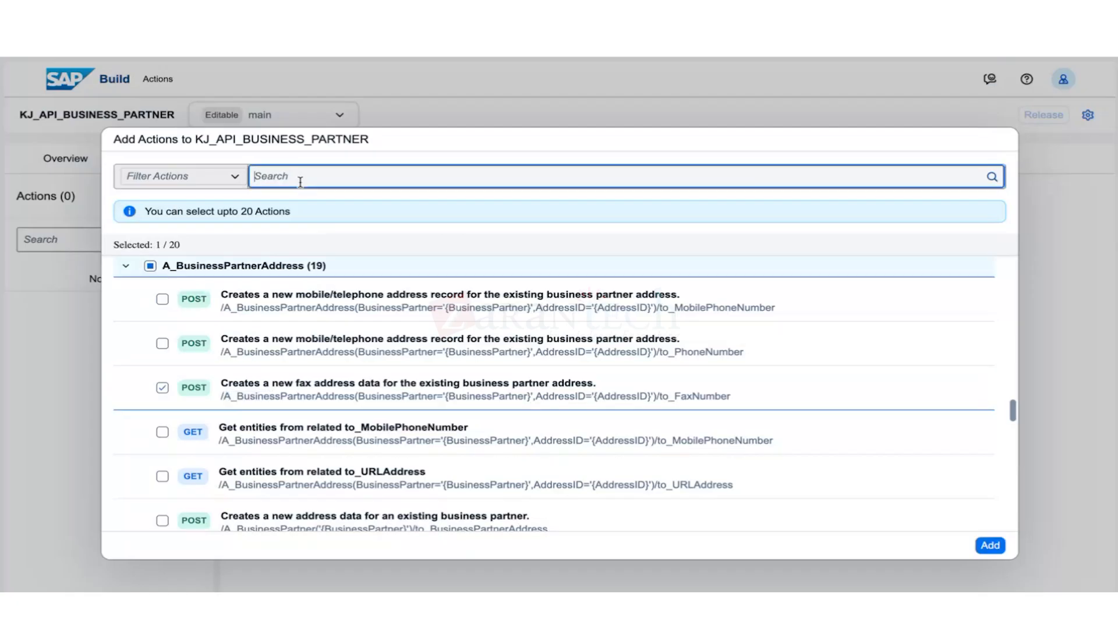
text(/A_BusinessPartner)
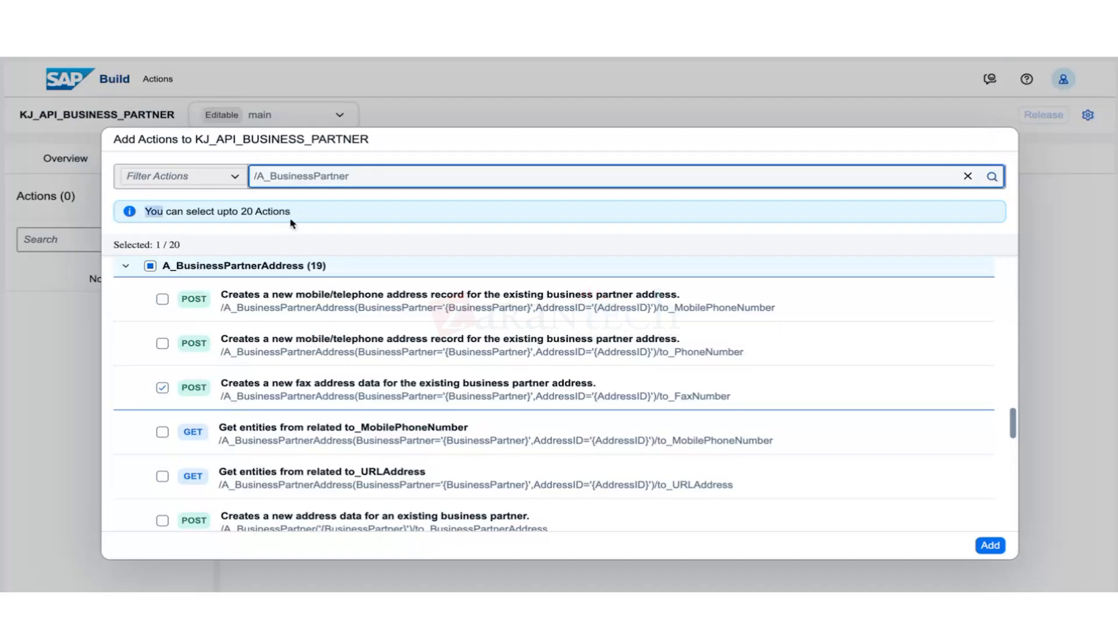
scroll(256, 437, down, 1)
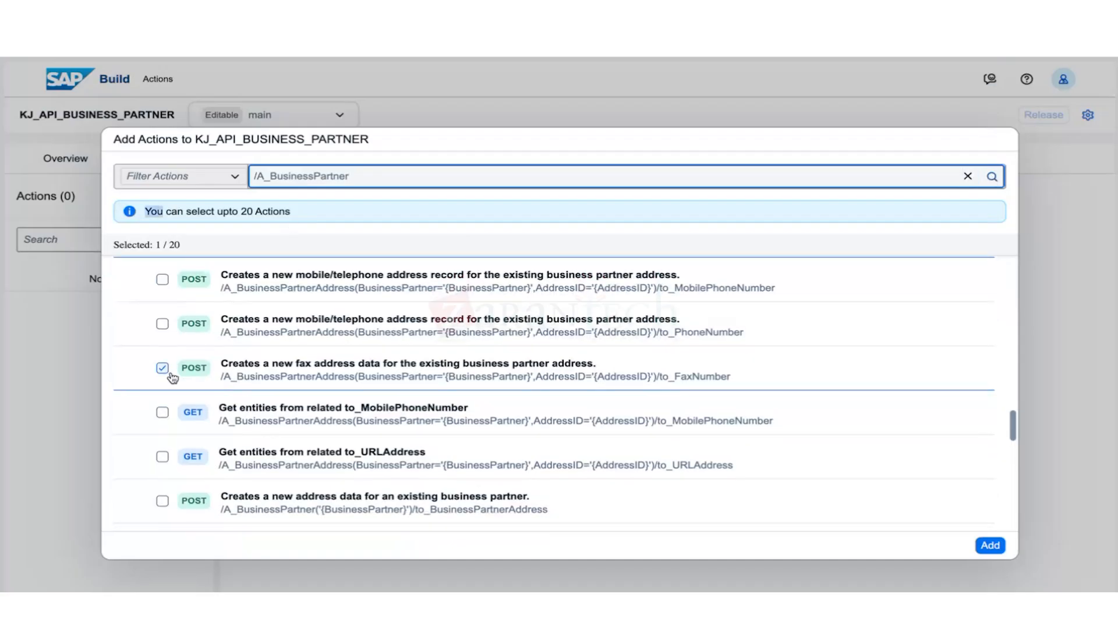
click(162, 367)
scroll(258, 441, down, 3)
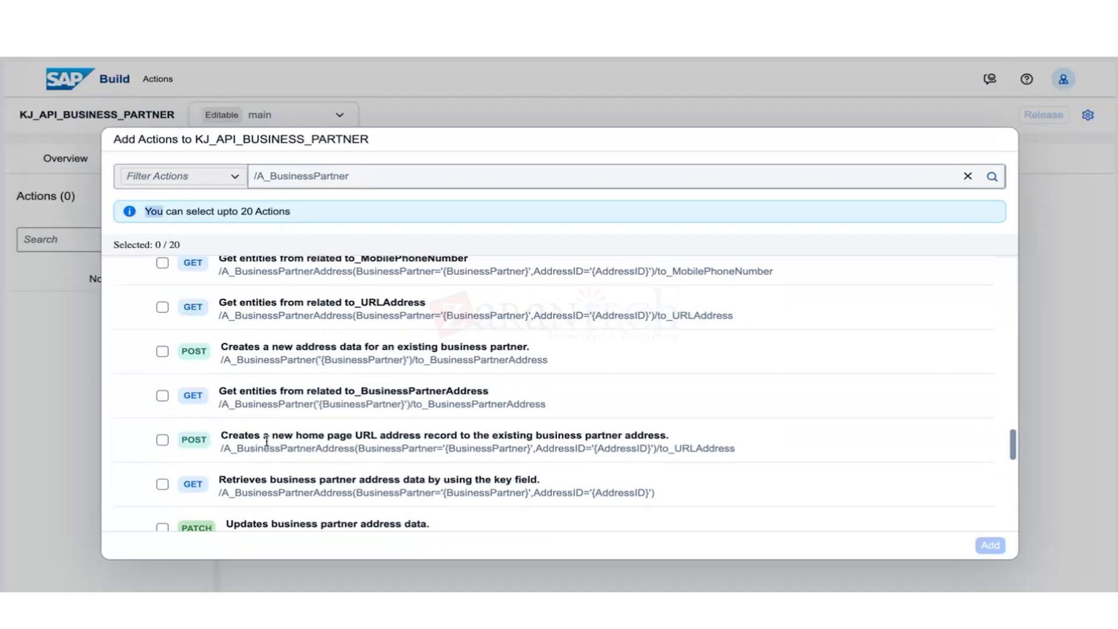
click(992, 177)
Remove the leading slash so the filter reads 'A_BusinessPartner' and browse the results.
scroll(495, 410, down, 1)
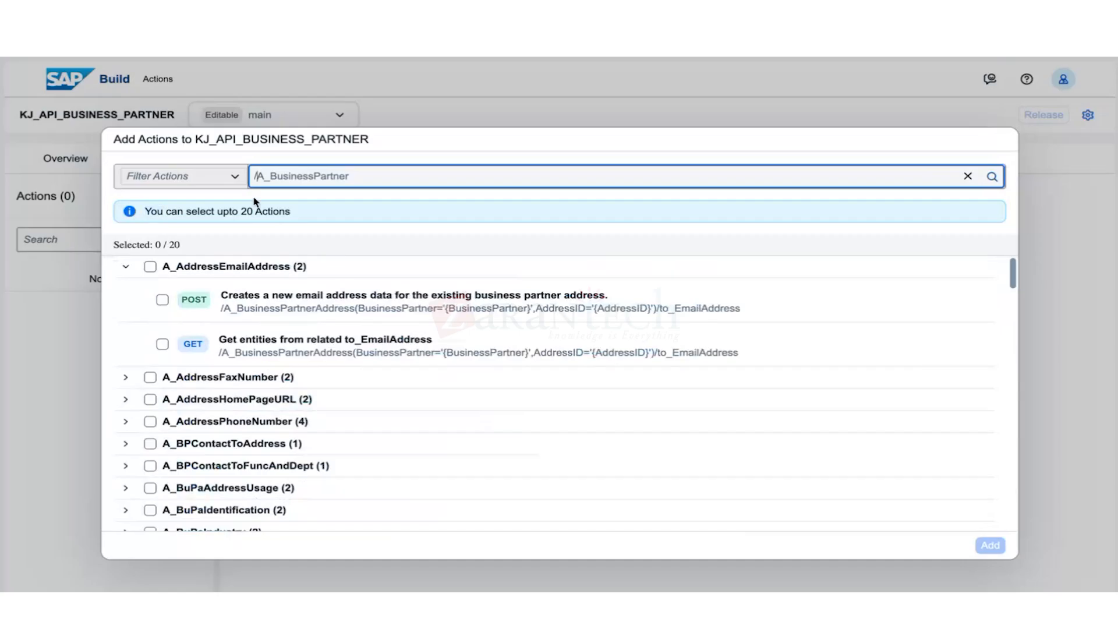
key(BackSpace)
key(End)
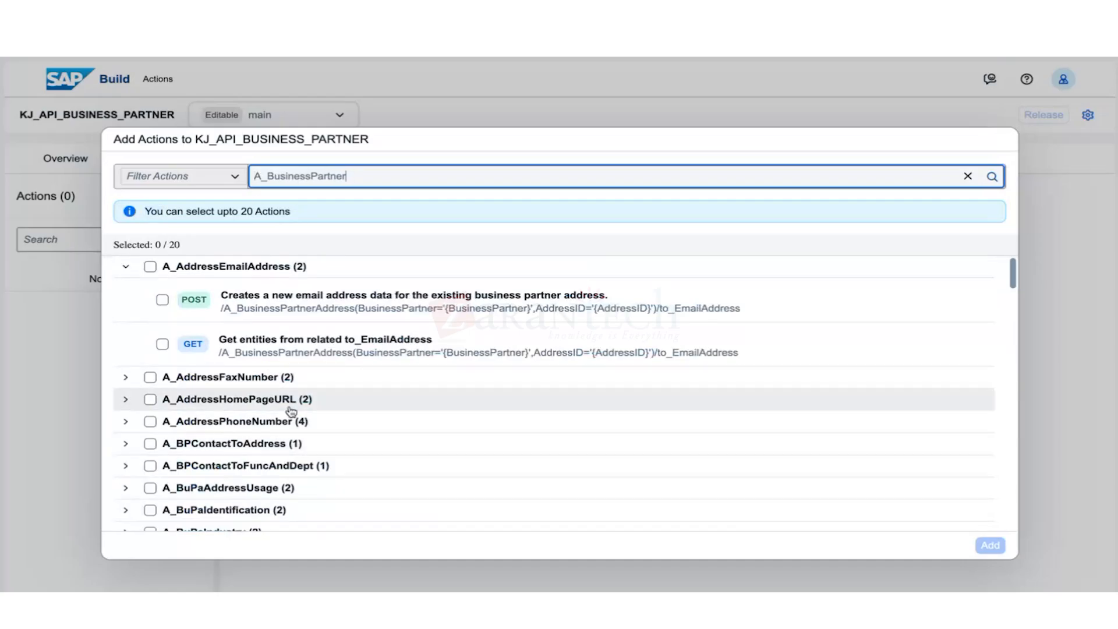
scroll(291, 411, down, 6)
scroll(285, 437, up, 5)
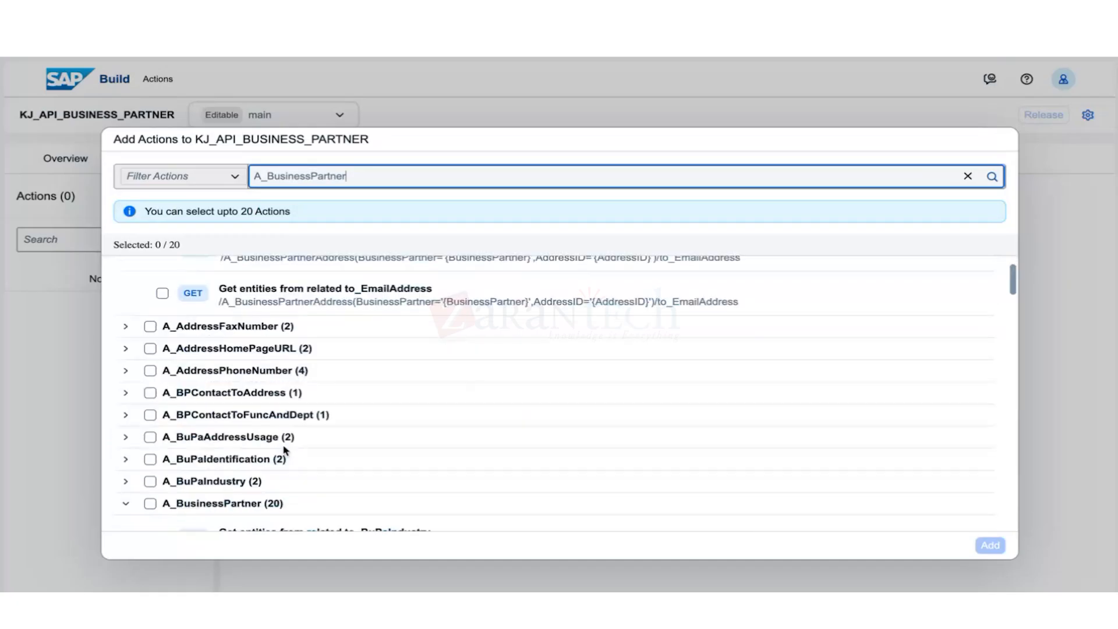
scroll(283, 448, down, 5)
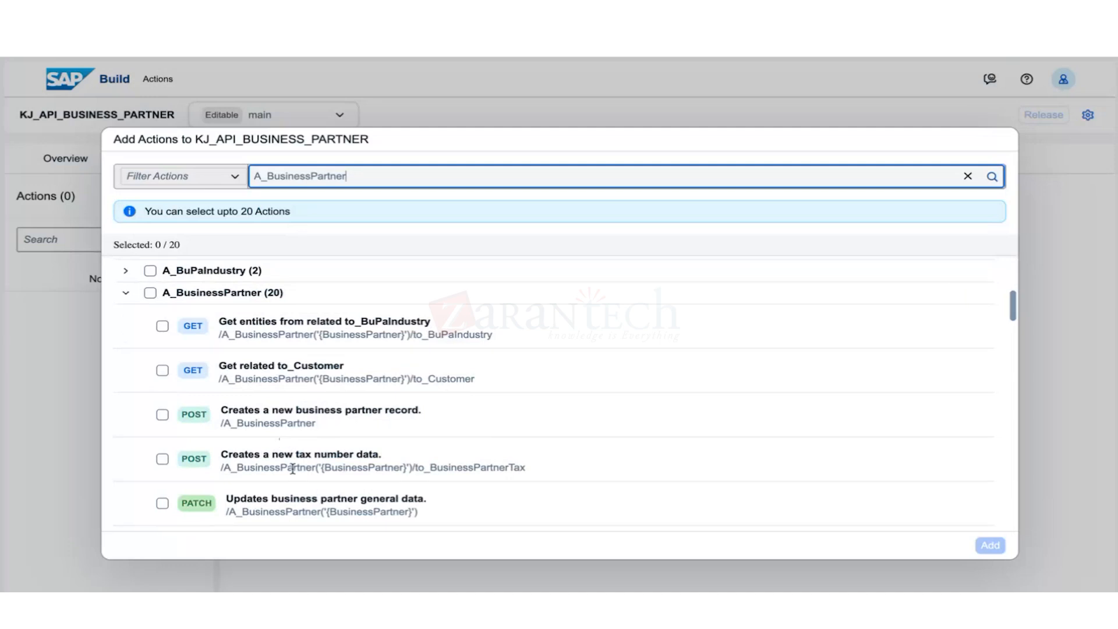
scroll(297, 472, down, 3)
scroll(300, 472, up, 5)
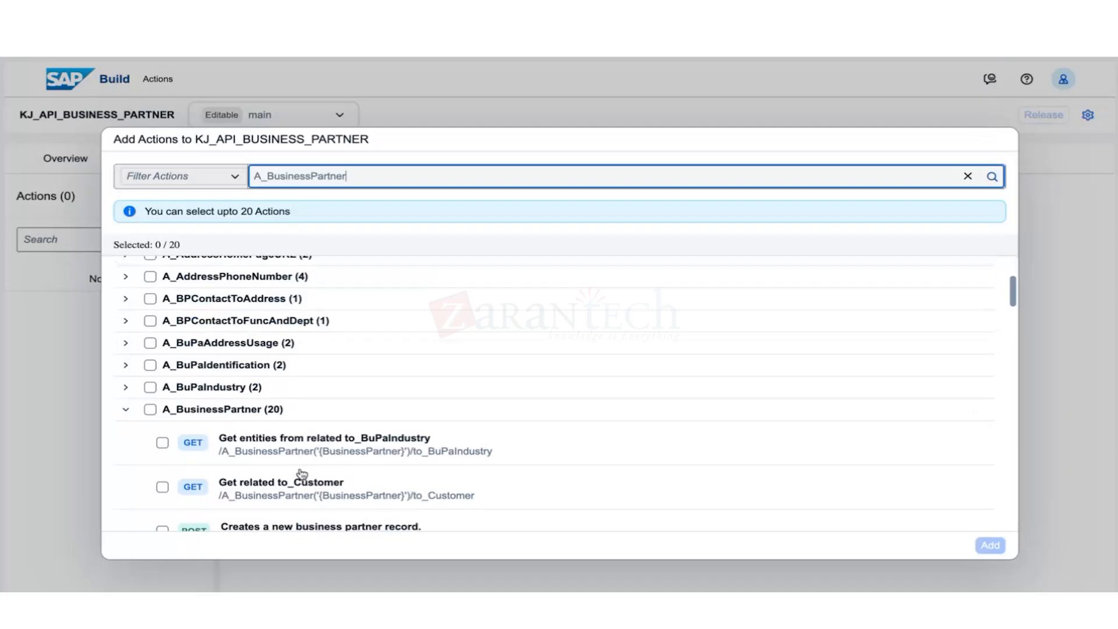
scroll(302, 472, down, 10)
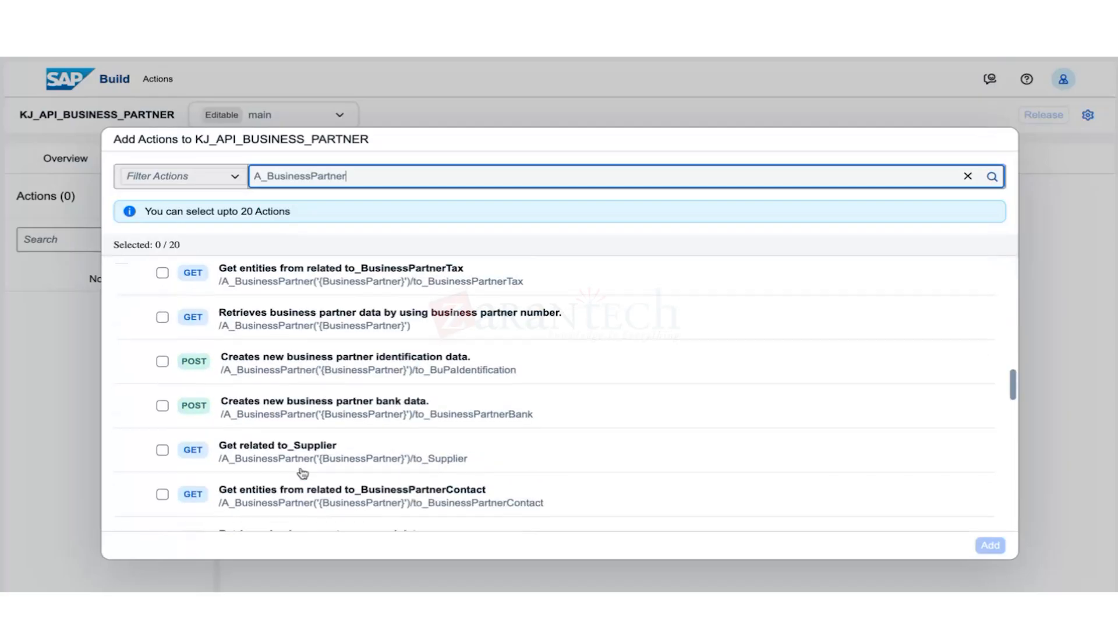
scroll(302, 473, down, 2)
scroll(262, 477, up, 15)
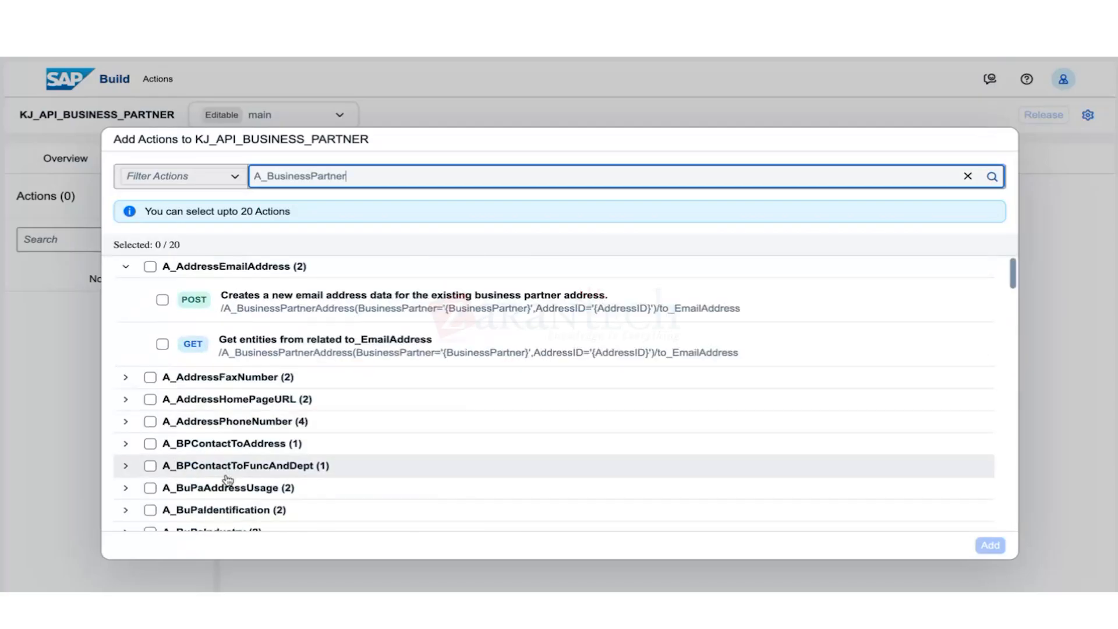
scroll(227, 479, down, 2)
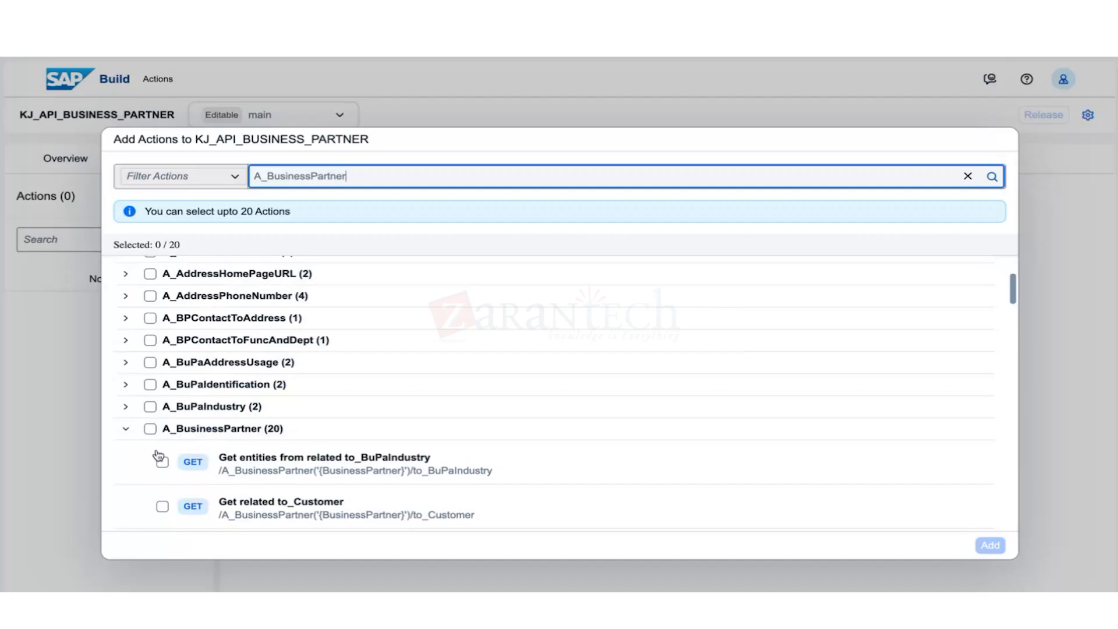
scroll(239, 489, down, 2)
scroll(256, 458, down, 10)
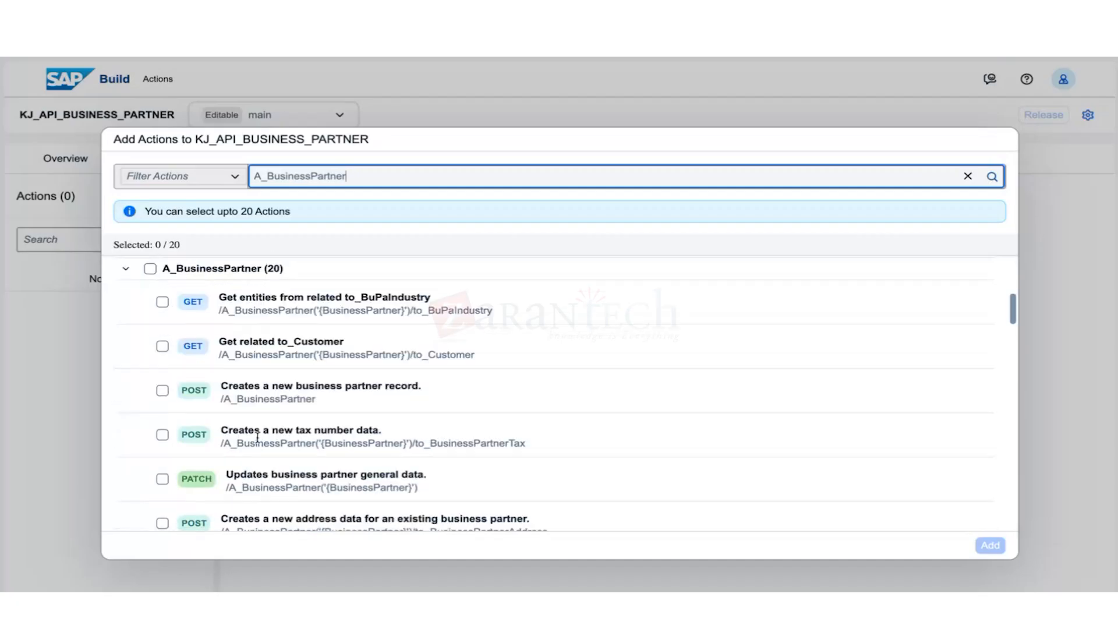
scroll(274, 457, down, 5)
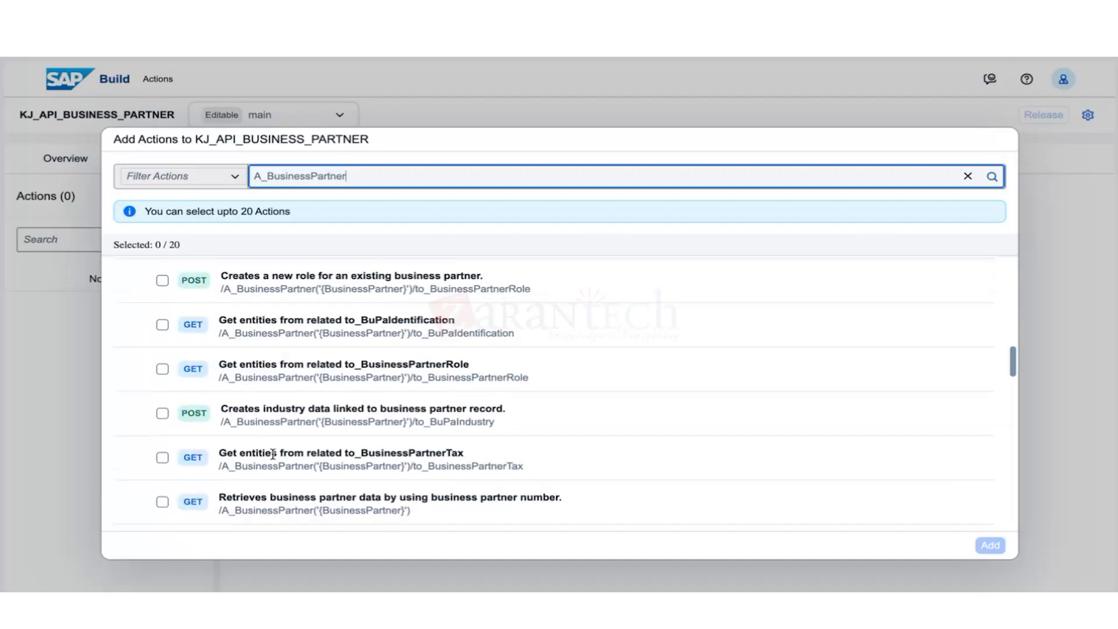
scroll(272, 454, down, 3)
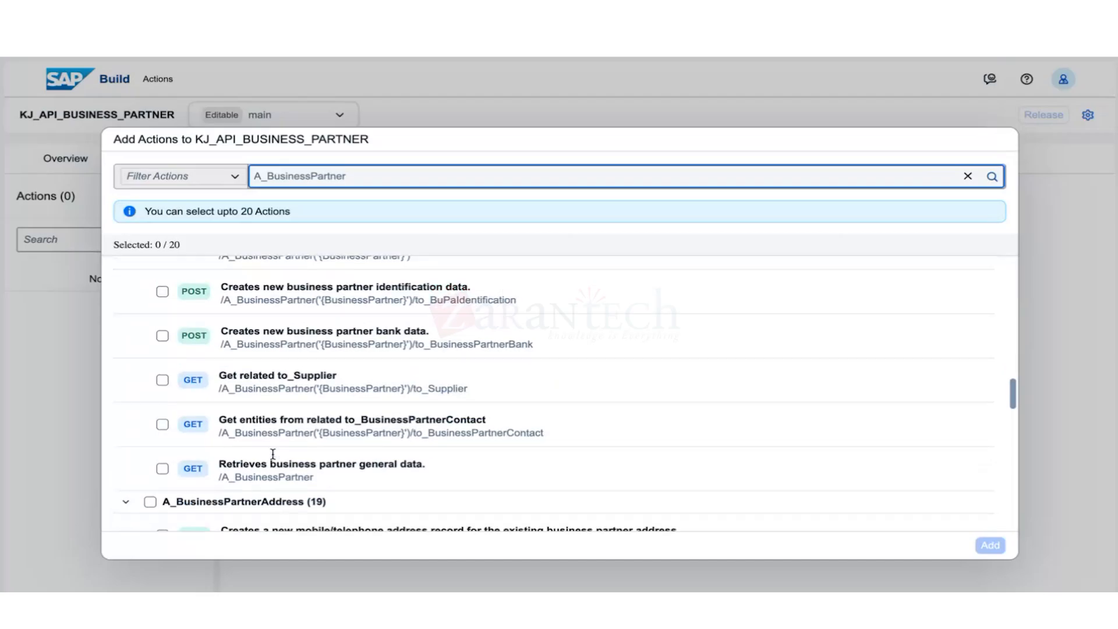
scroll(273, 453, down, 8)
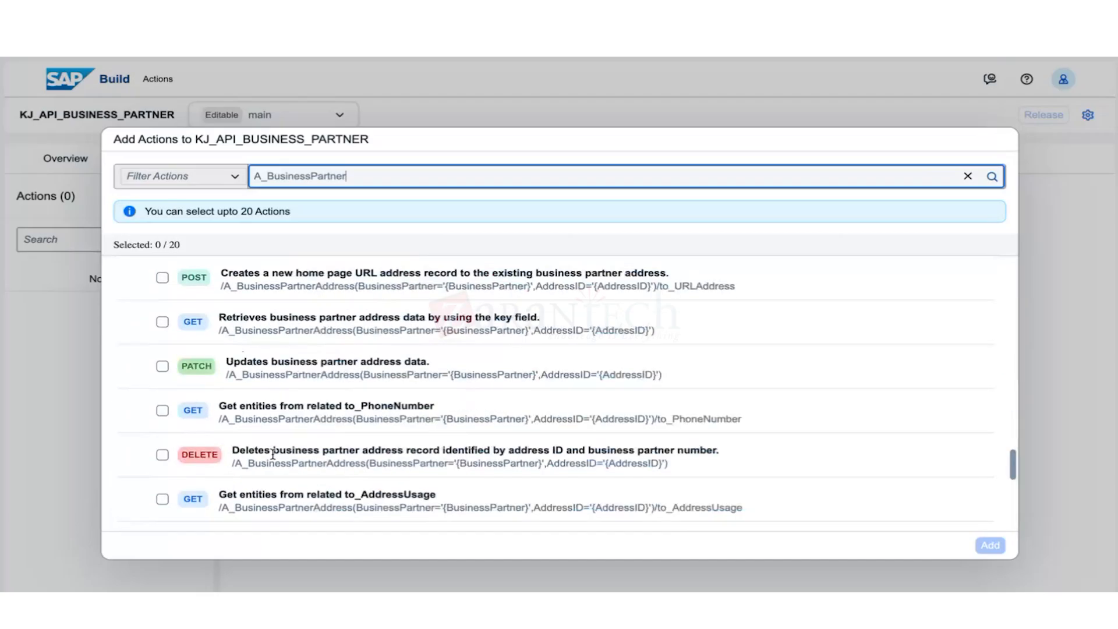
scroll(272, 454, down, 5)
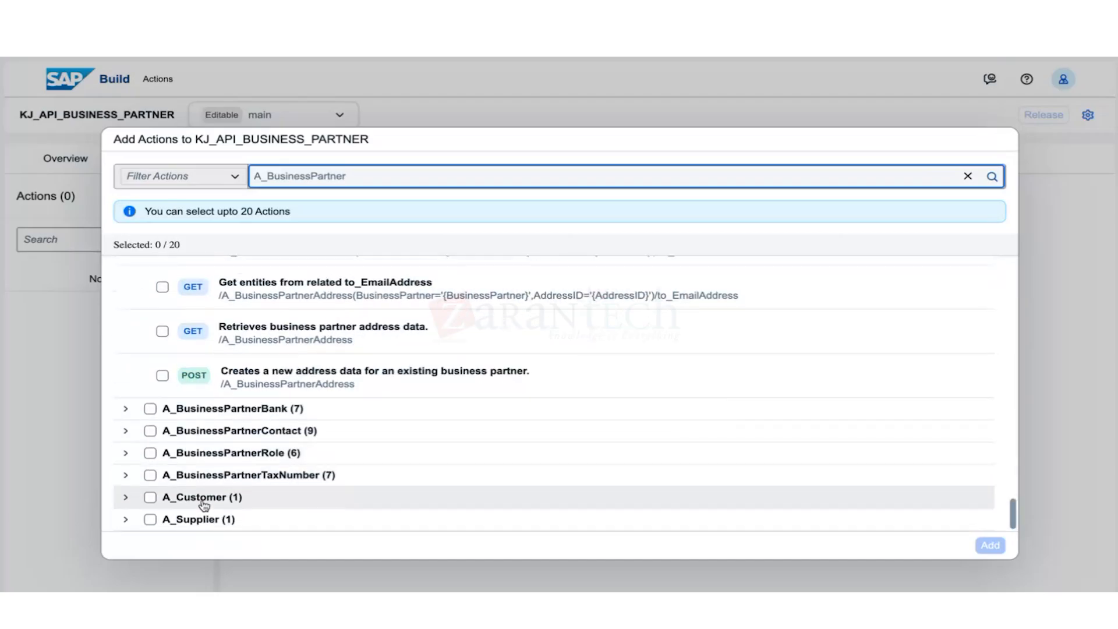
scroll(203, 504, up, 5)
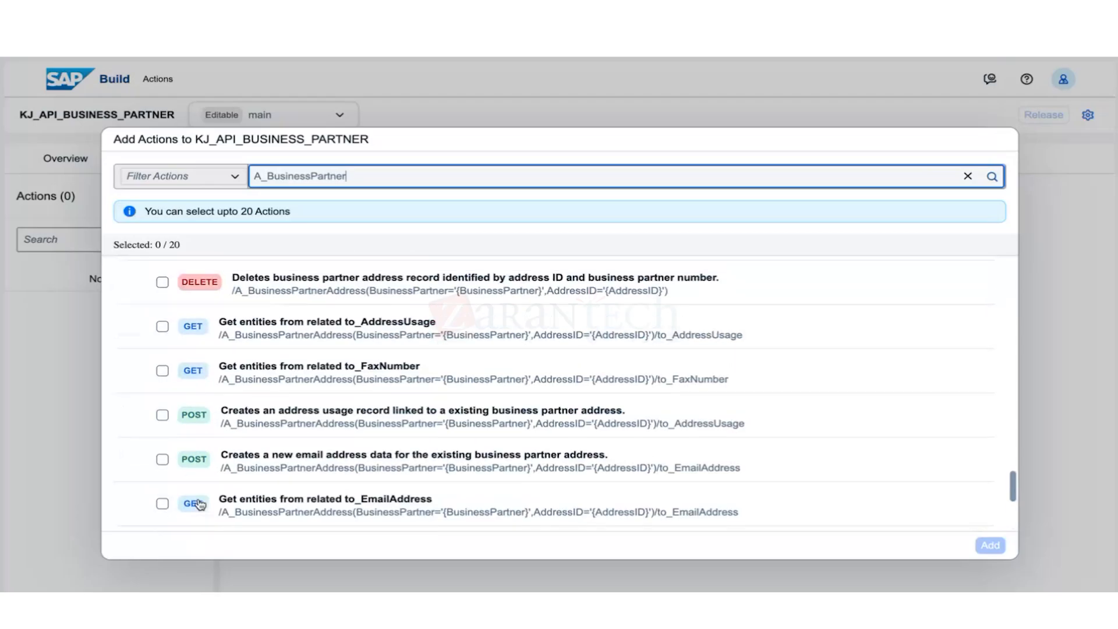
scroll(198, 505, up, 12)
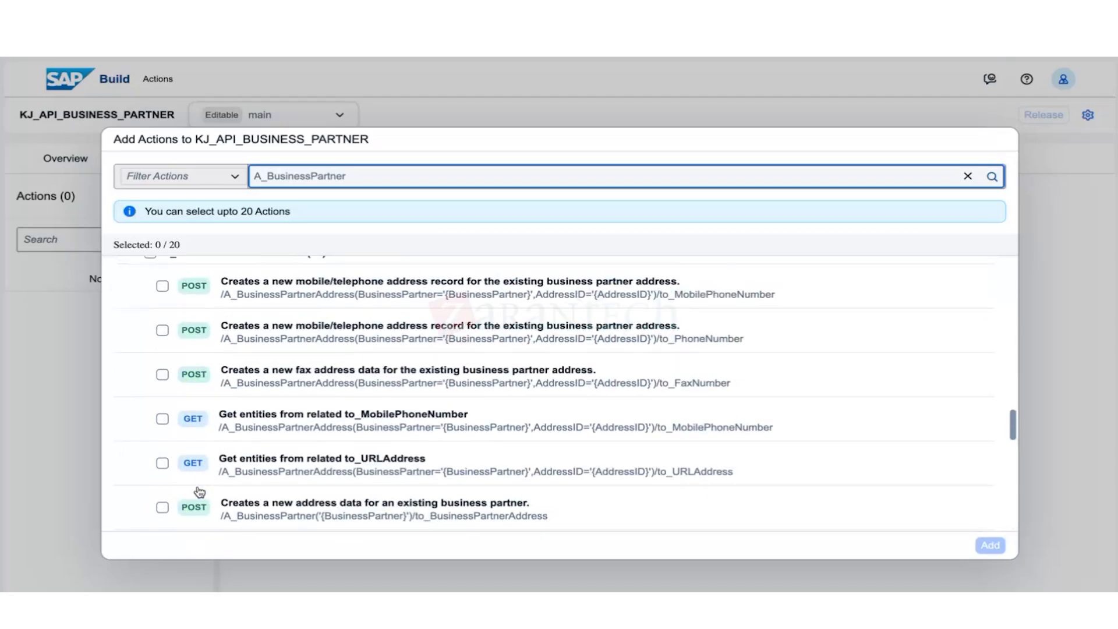
scroll(175, 454, up, 1)
Collapse the A_BusinessPartnerAddress group and scroll to A_BusinessPartner's GET actions.
click(127, 393)
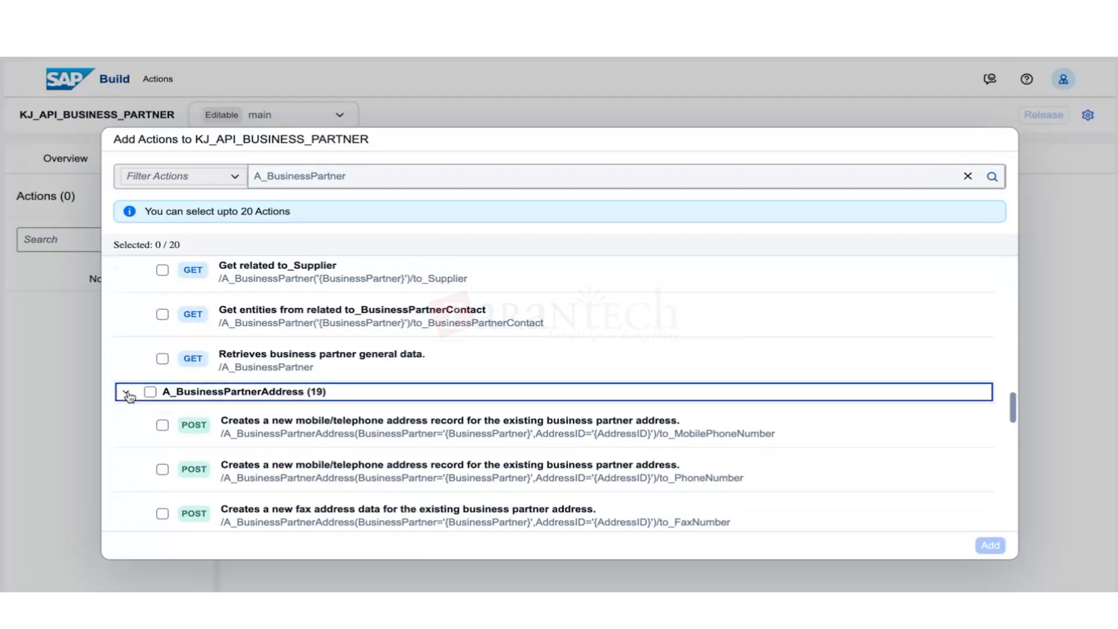
scroll(217, 465, up, 5)
scroll(216, 464, up, 12)
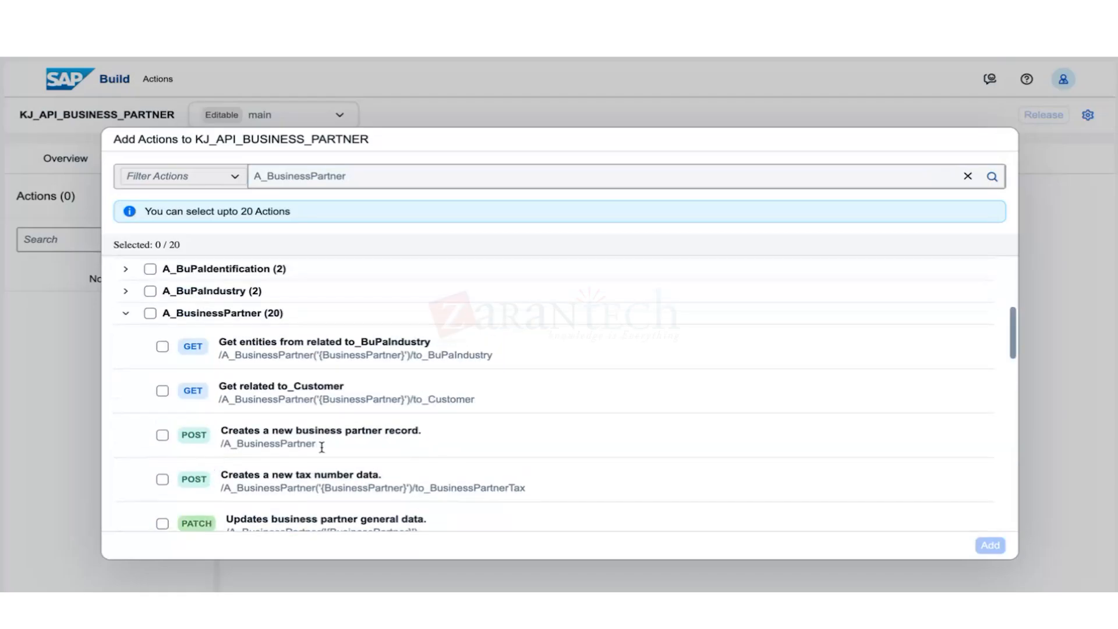
scroll(321, 446, down, 5)
scroll(321, 450, down, 2)
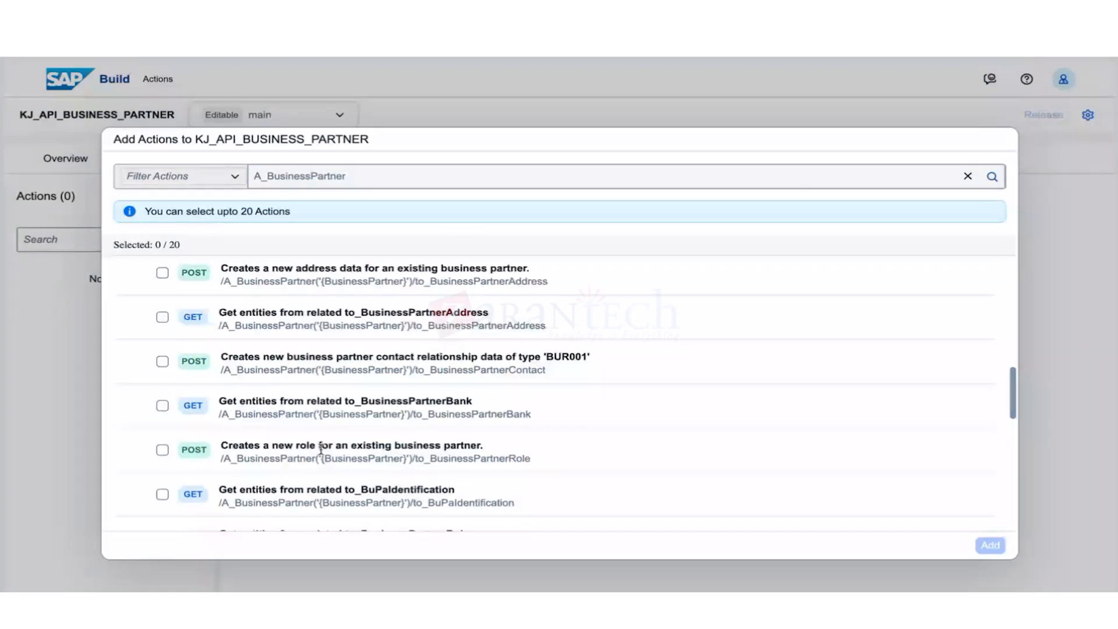
scroll(321, 450, down, 5)
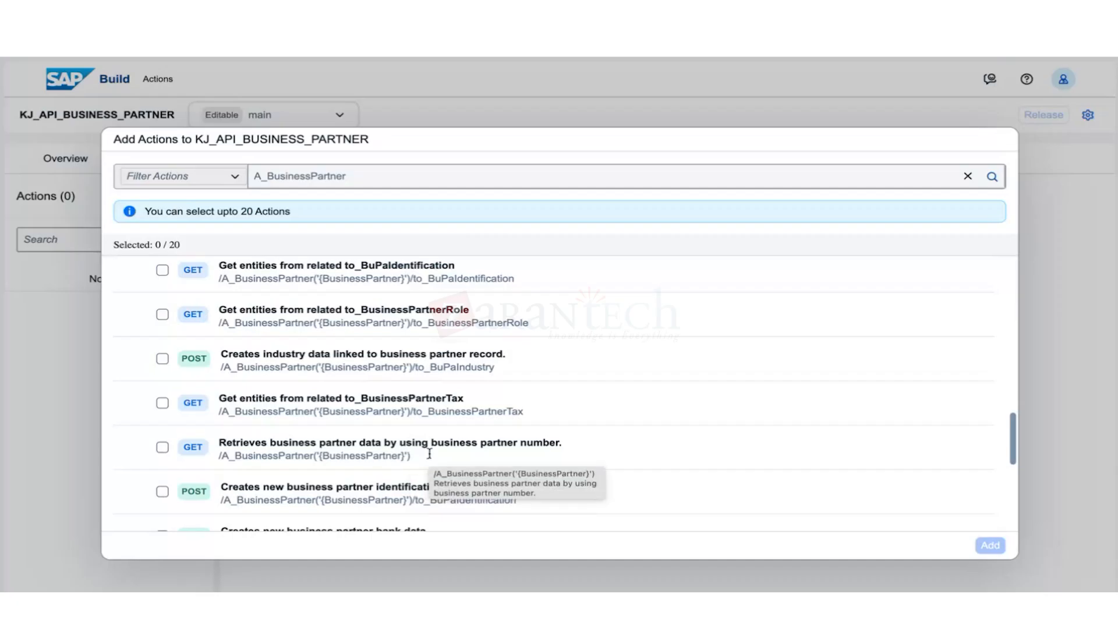
Select the GET actions retrieving business partner data by number and general data, then add them.
click(162, 447)
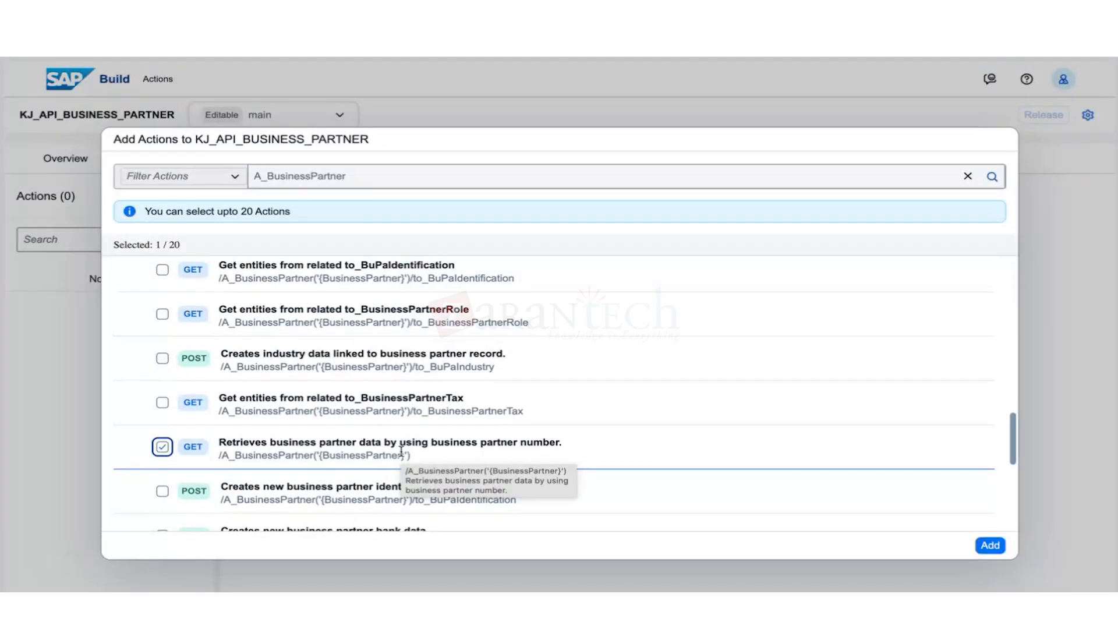
scroll(402, 451, down, 5)
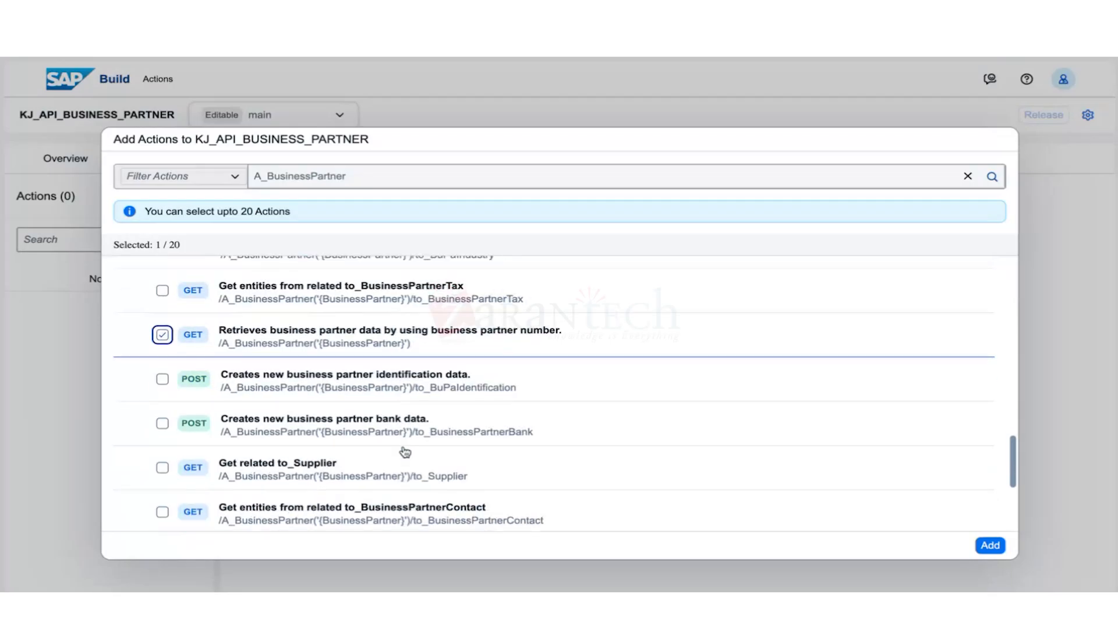
scroll(405, 452, down, 4)
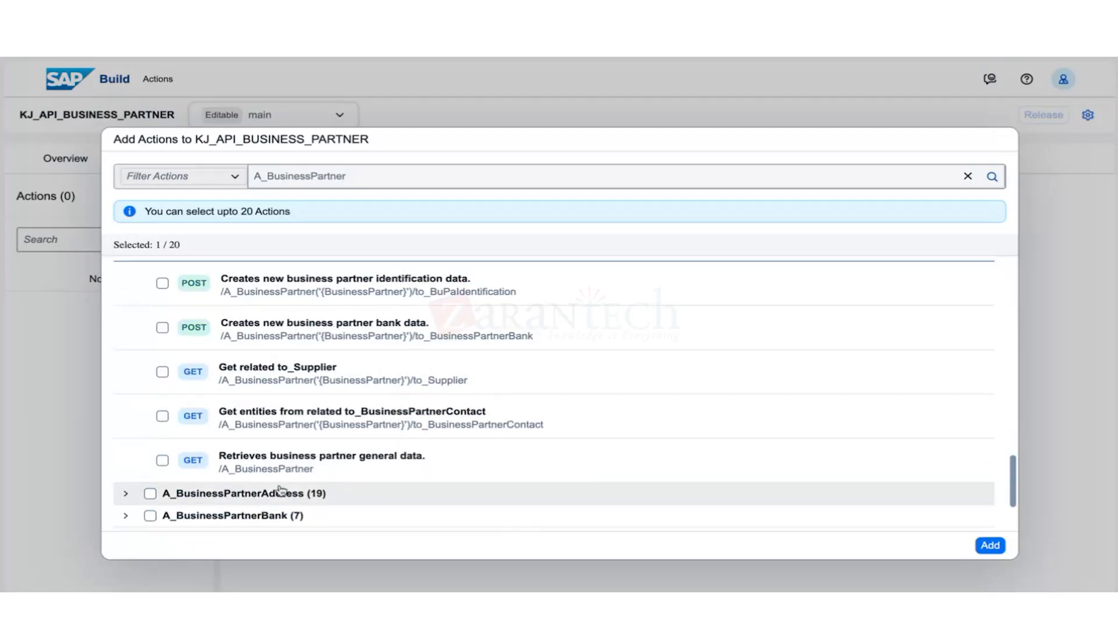
click(162, 460)
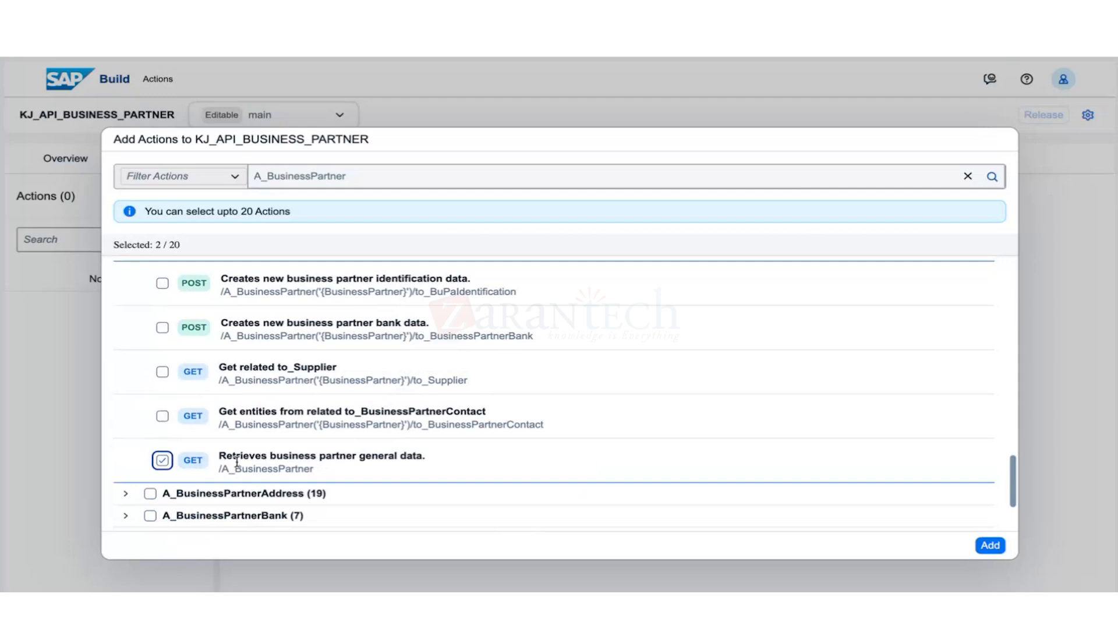
scroll(310, 465, up, 1)
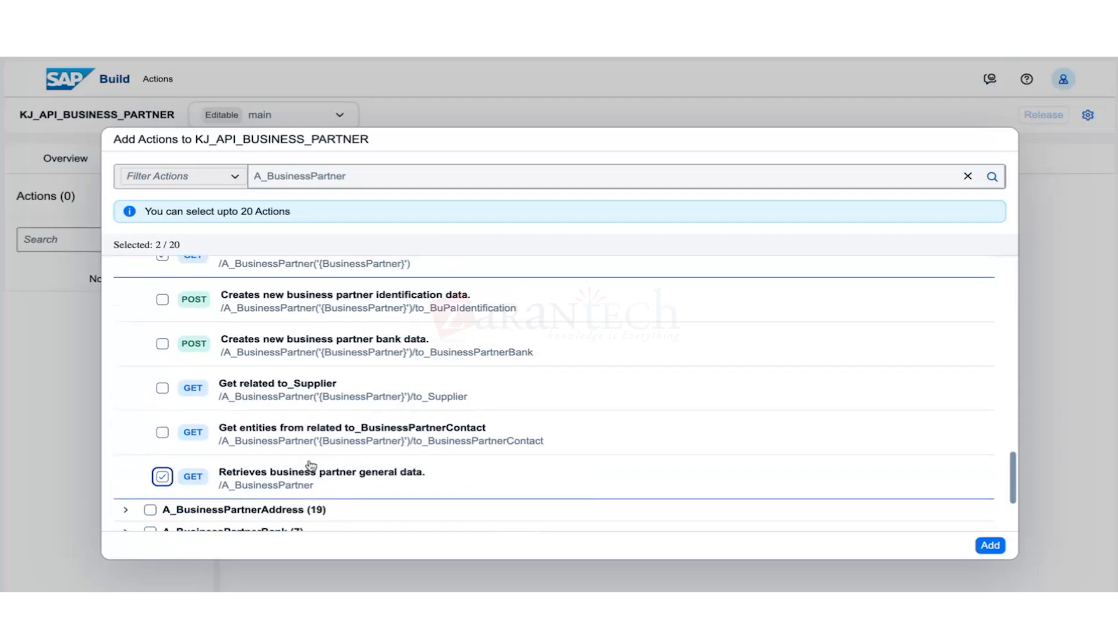
scroll(310, 465, up, 3)
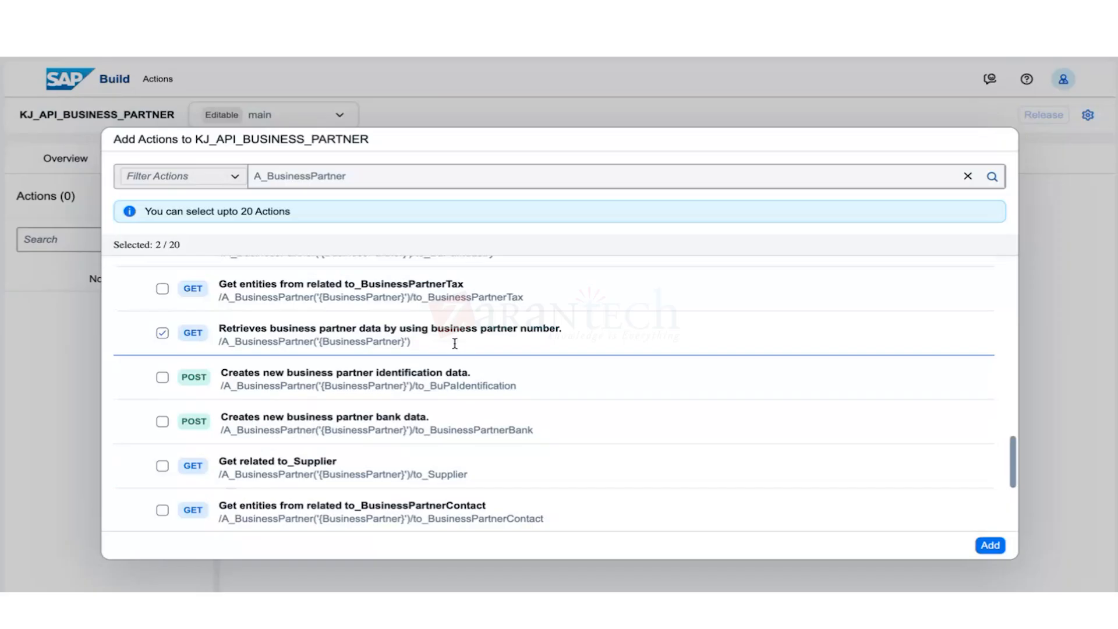
click(989, 545)
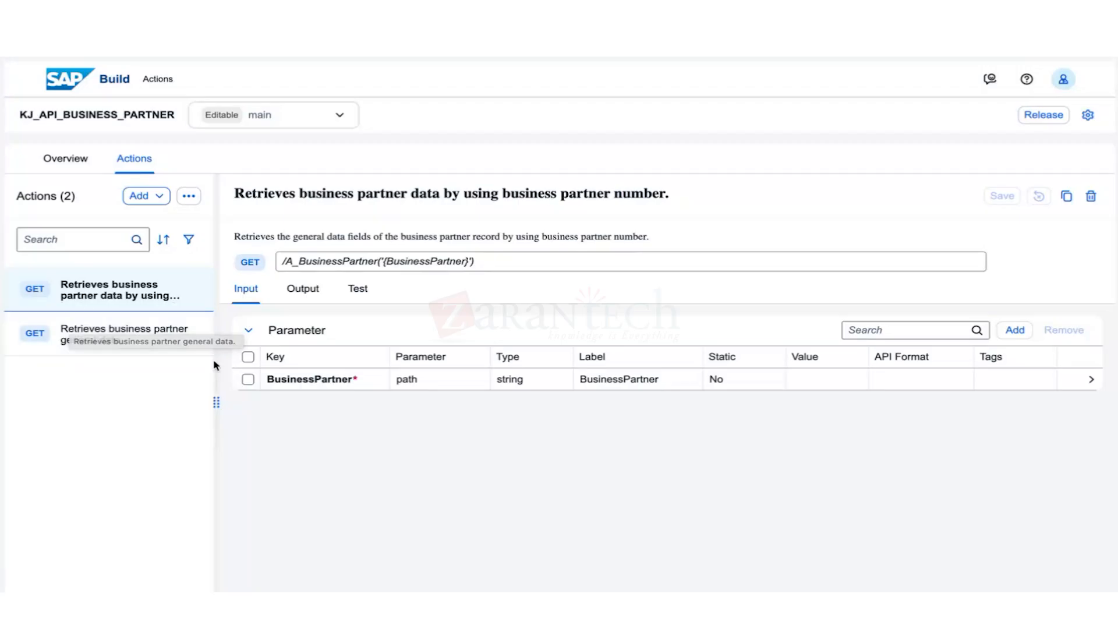
Widen the Actions list and open the retrieve-by-business-partner-number GET action.
drag(214, 403, 298, 404)
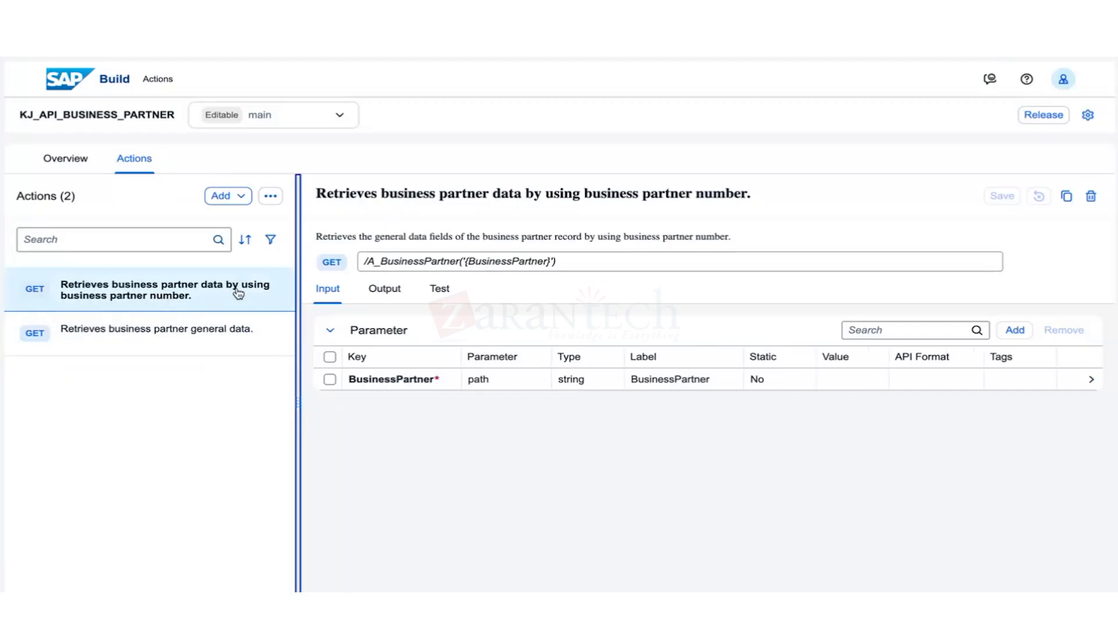
click(201, 303)
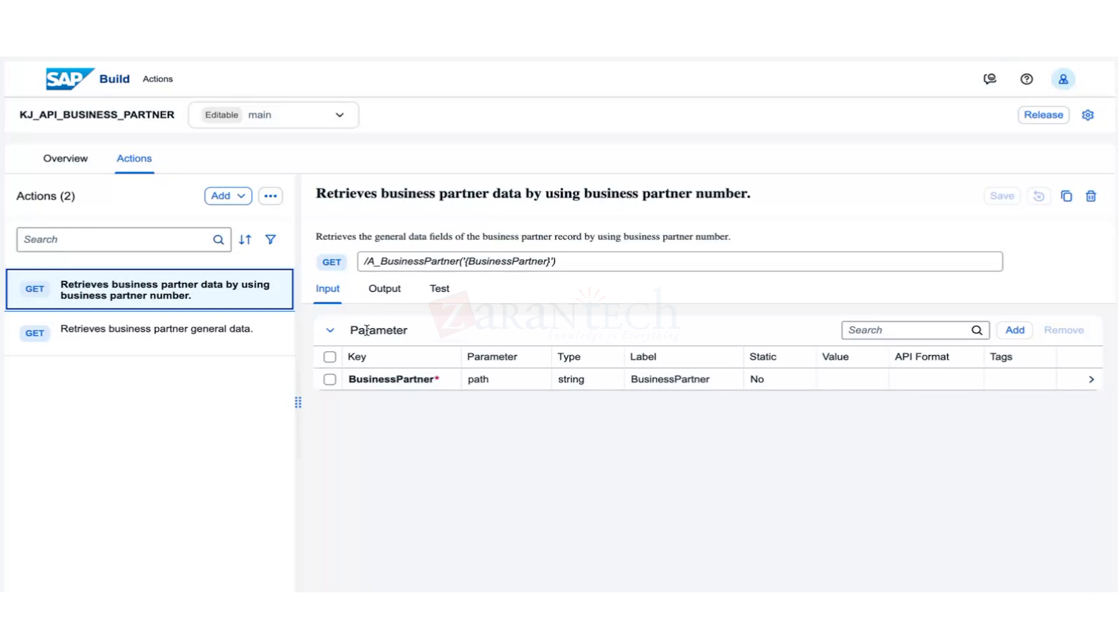
On the Output tab, expand body object d and review fields like ETag, IsMale and BusinessPartner.
click(385, 289)
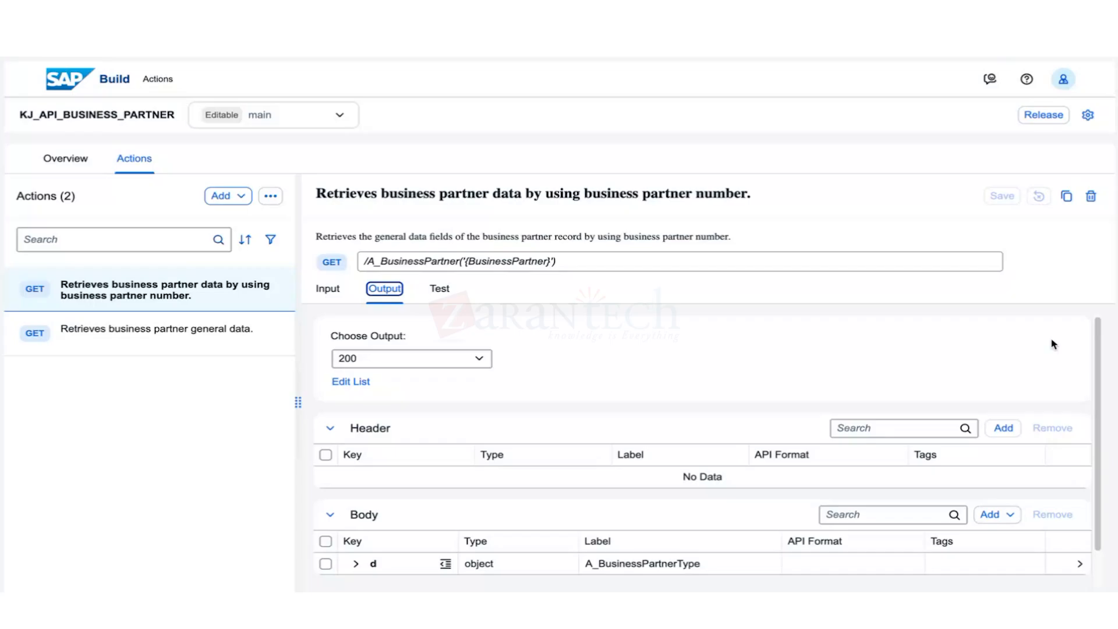
scroll(1098, 354, down, 1)
click(356, 522)
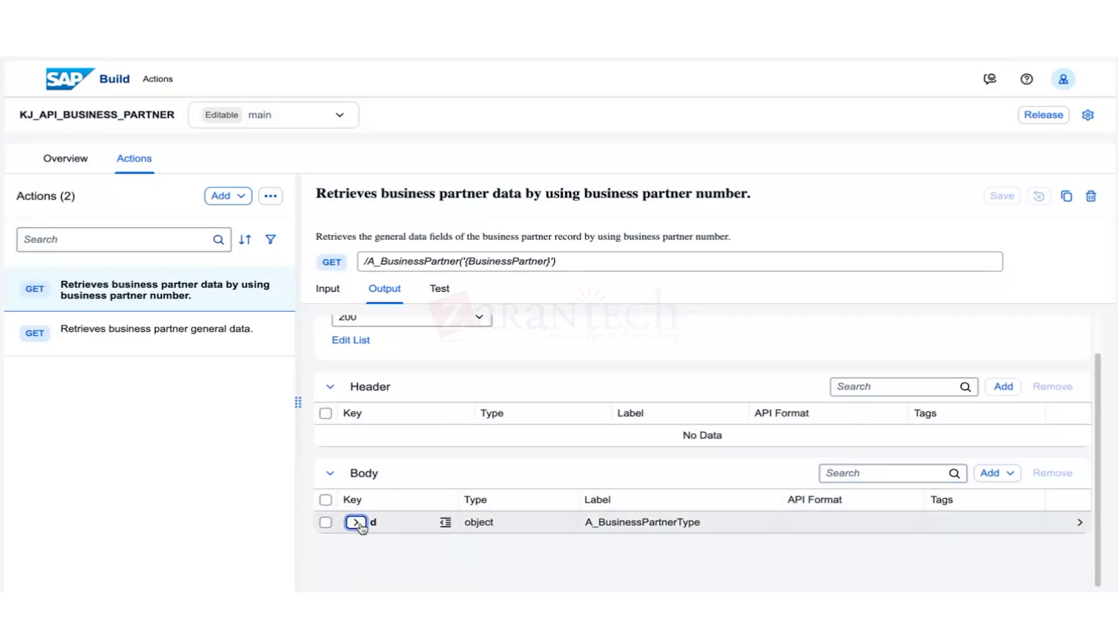
scroll(507, 498, down, 4)
scroll(492, 496, down, 10)
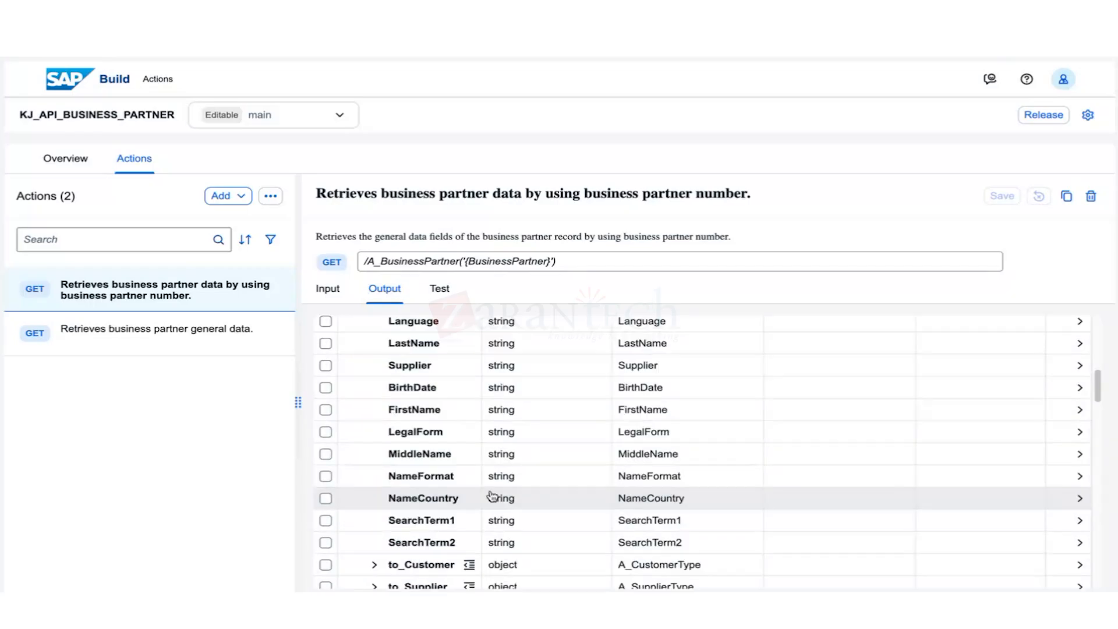
scroll(482, 513, up, 3)
scroll(480, 522, down, 8)
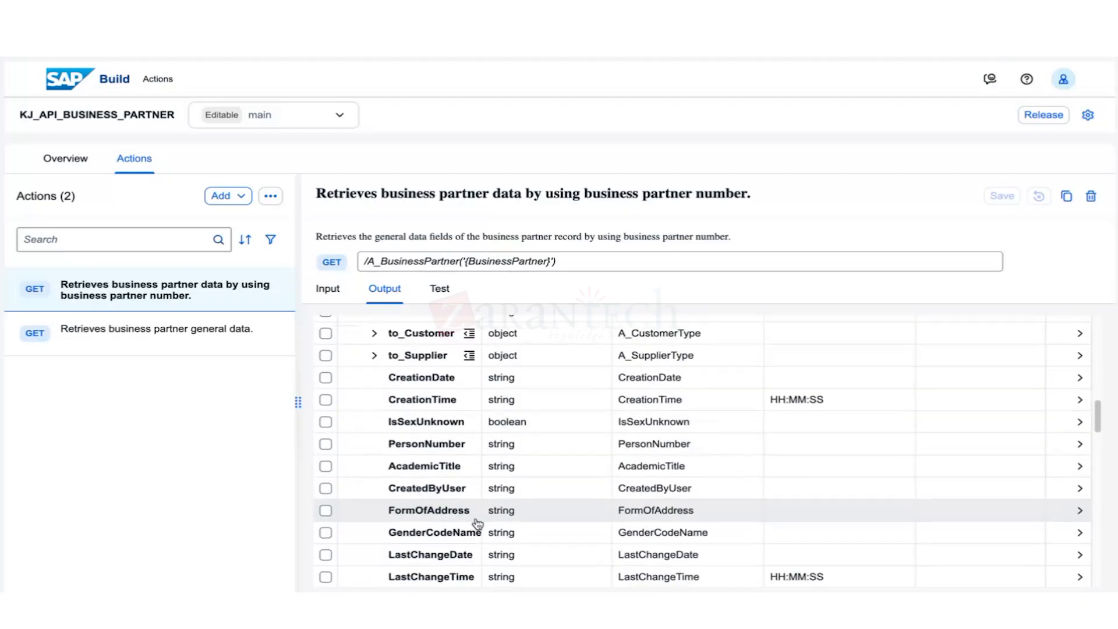
scroll(476, 525, down, 6)
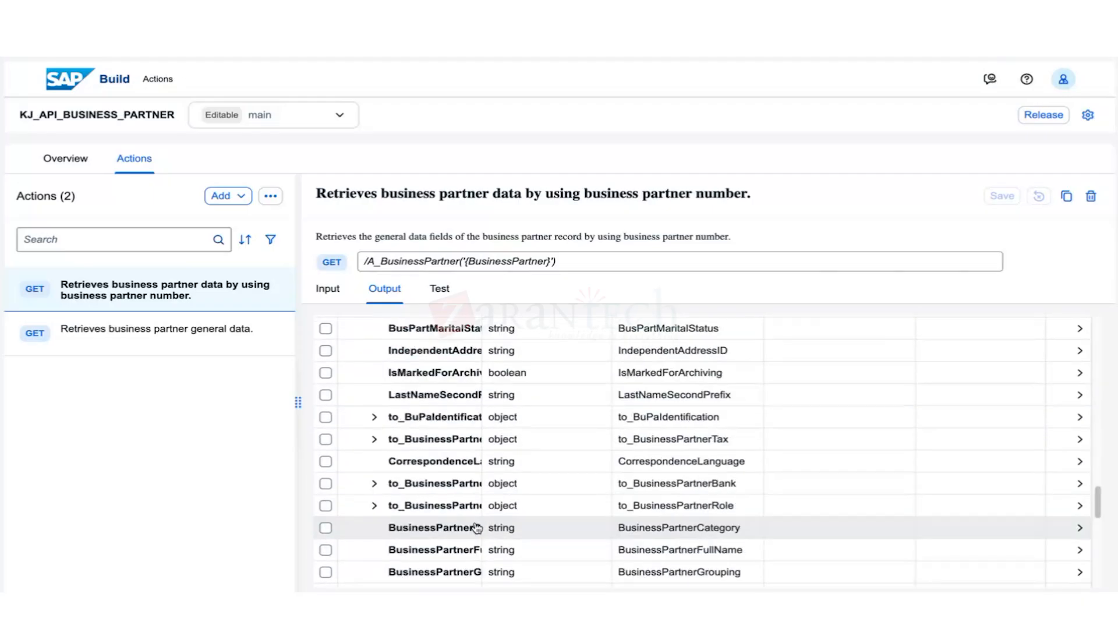
scroll(476, 527, down, 5)
scroll(476, 526, up, 10)
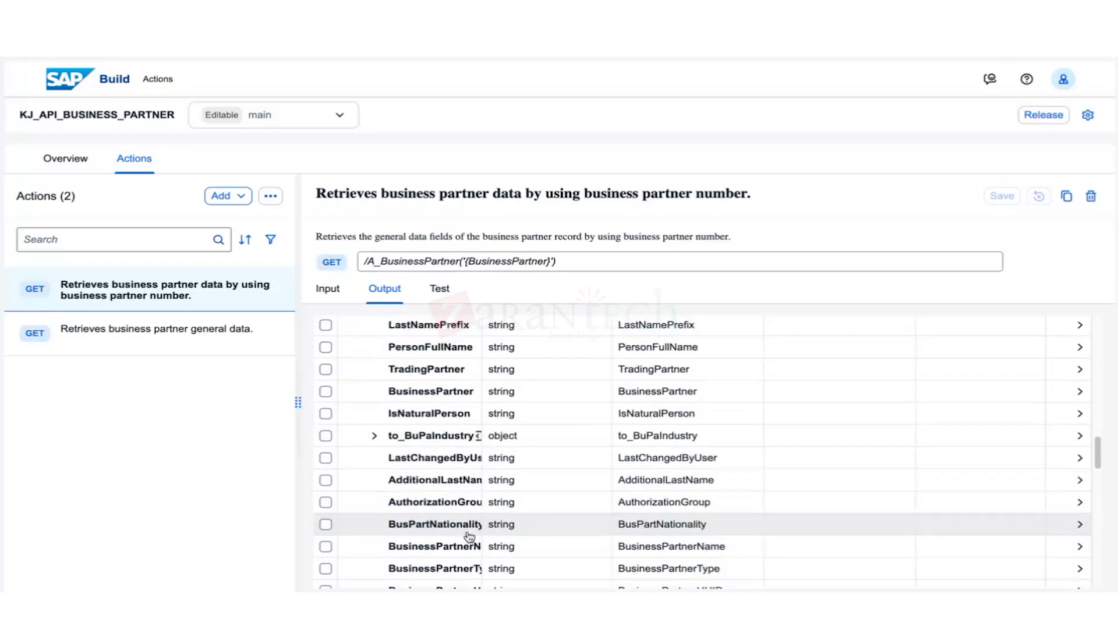
scroll(469, 536, up, 5)
scroll(467, 532, up, 5)
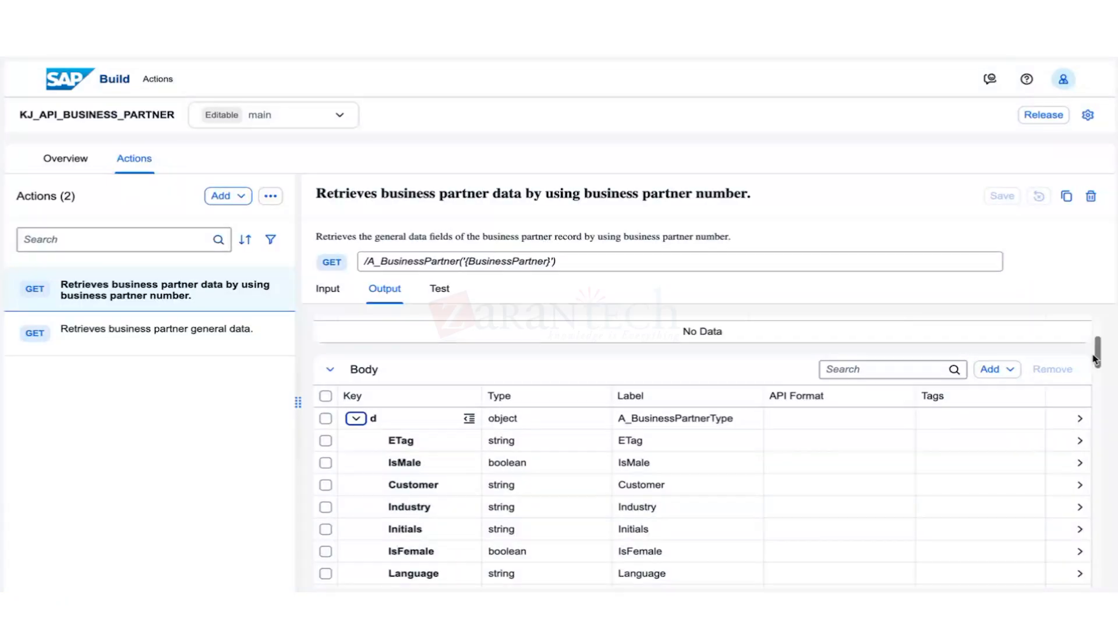
scroll(537, 521, up, 1)
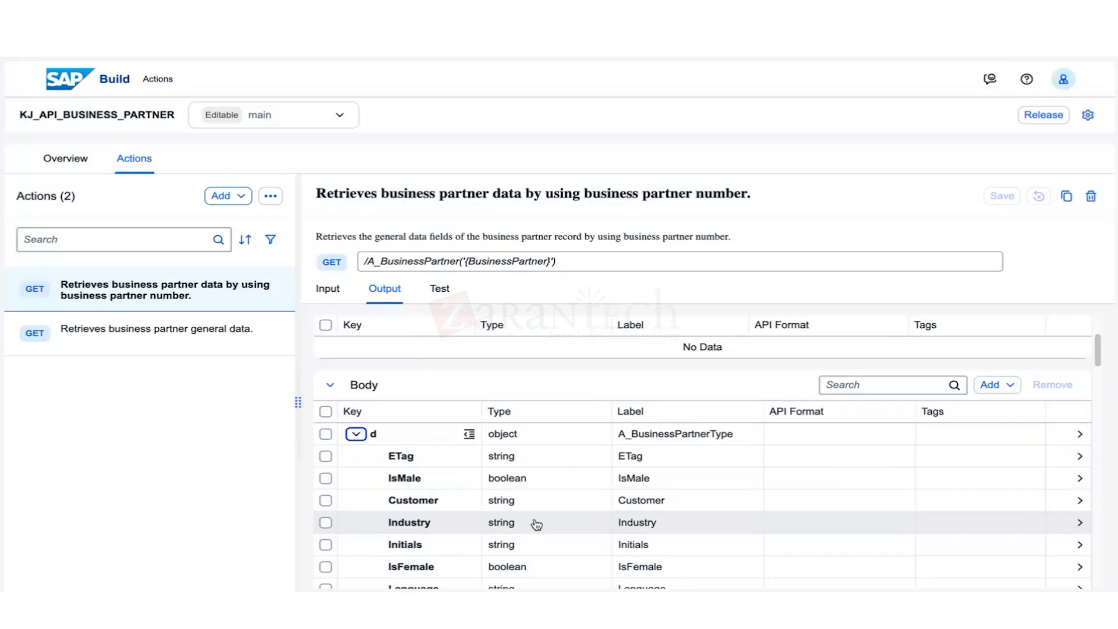
scroll(542, 512, up, 1)
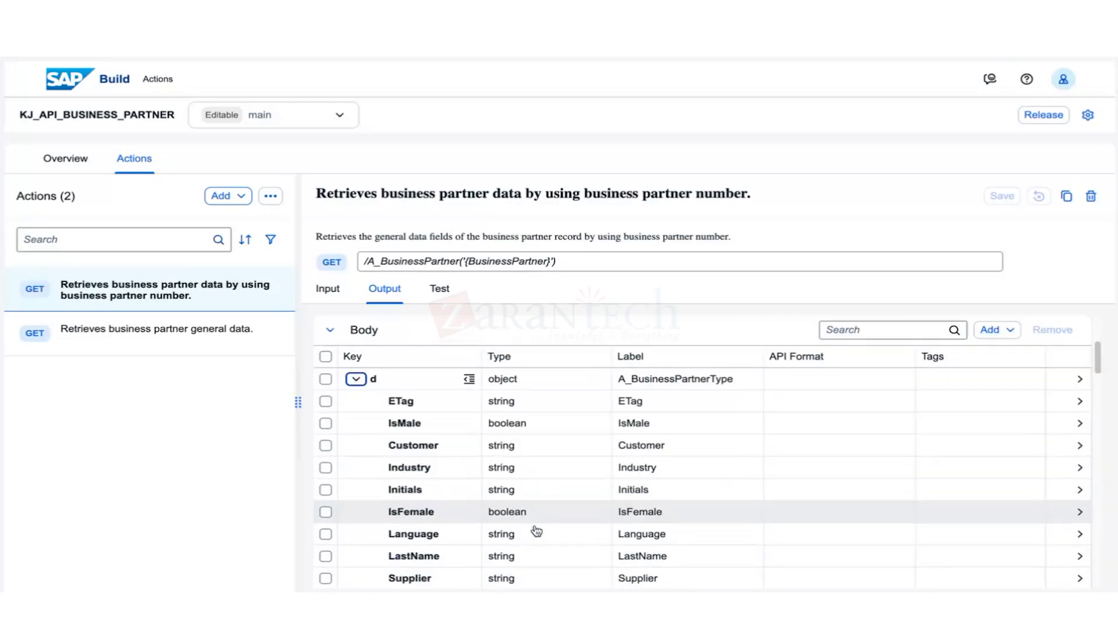
scroll(536, 530, down, 1)
scroll(536, 530, down, 10)
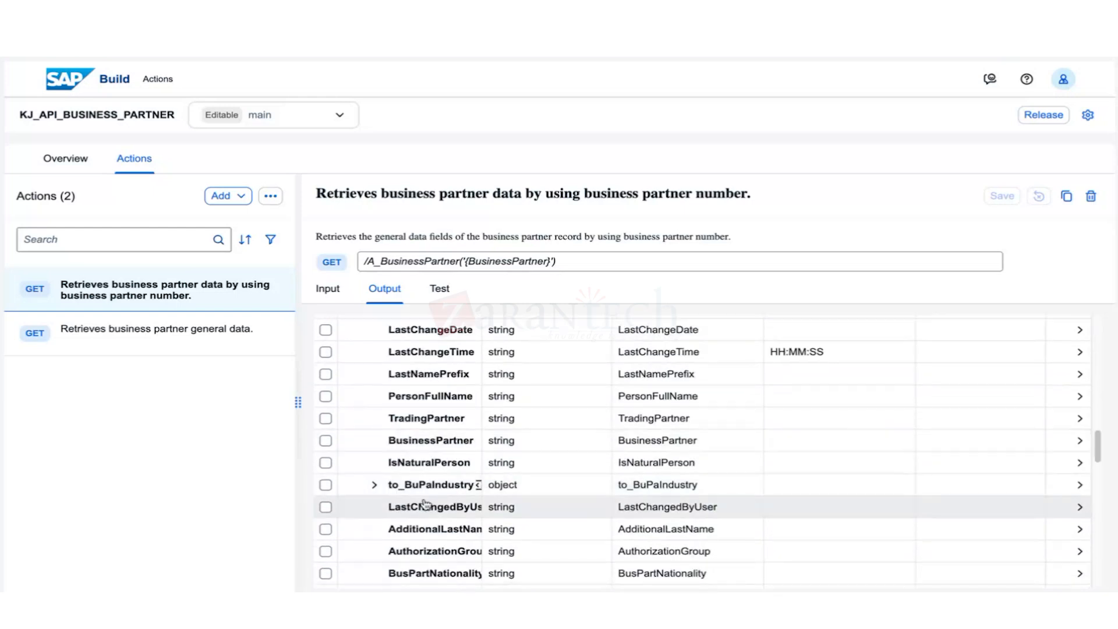
Mark the BusinessPartner output field and widen the field-name column.
click(325, 440)
scroll(387, 529, down, 1)
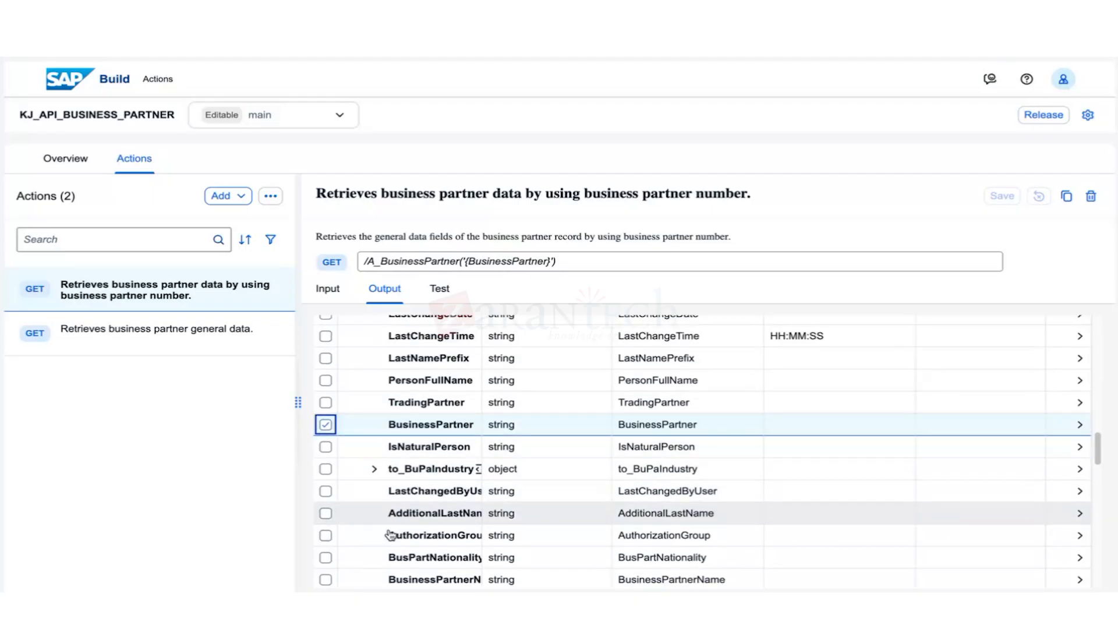
scroll(389, 534, down, 5)
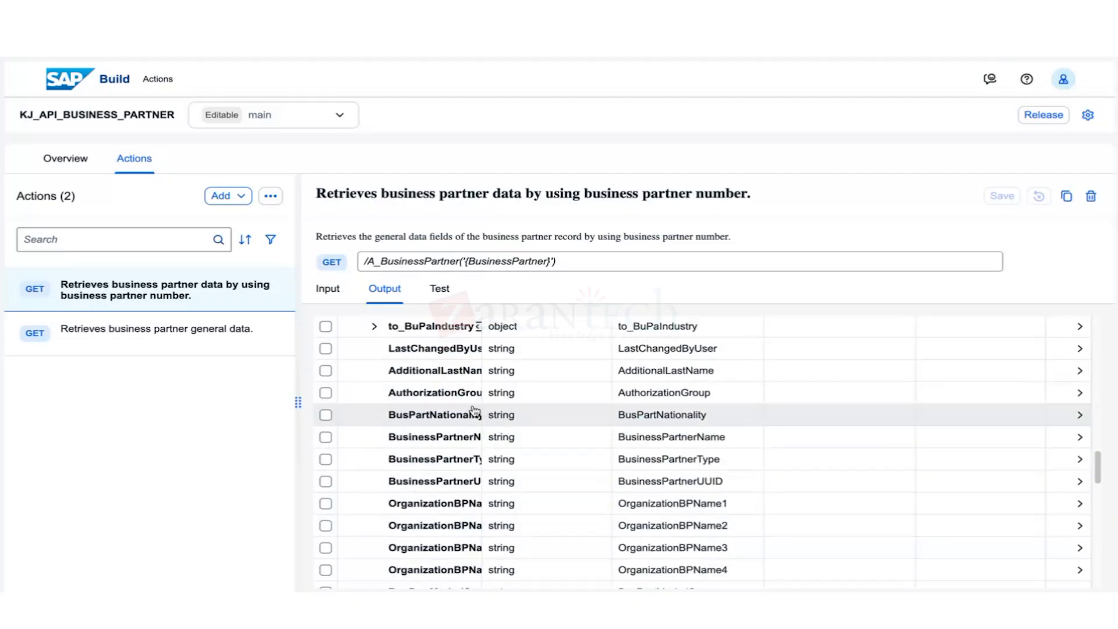
click(486, 331)
drag(483, 332, 588, 337)
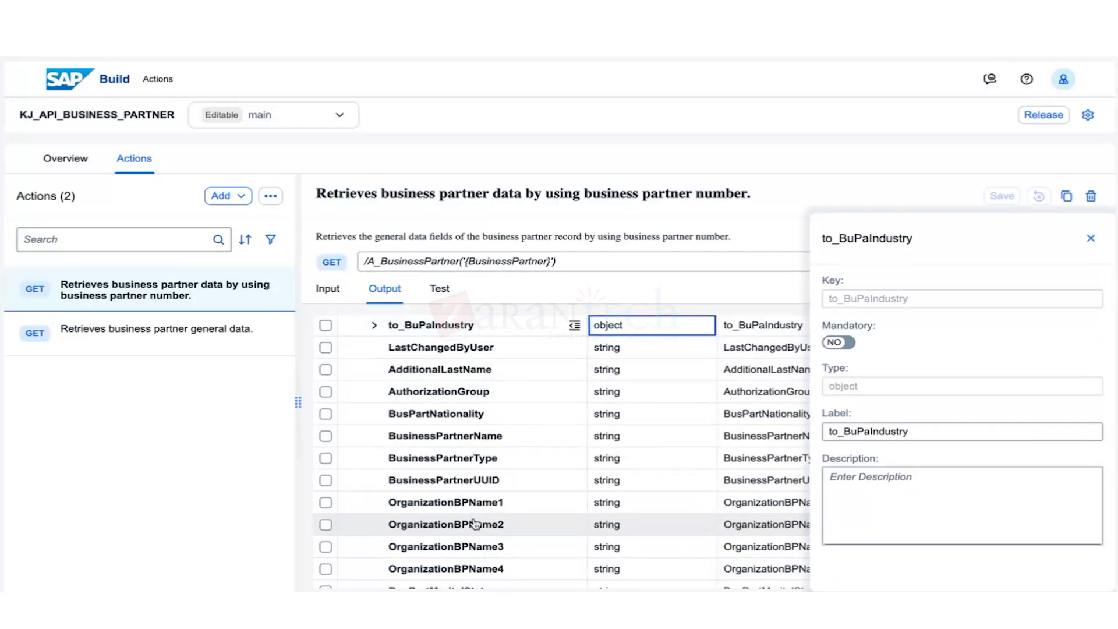
scroll(476, 524, down, 10)
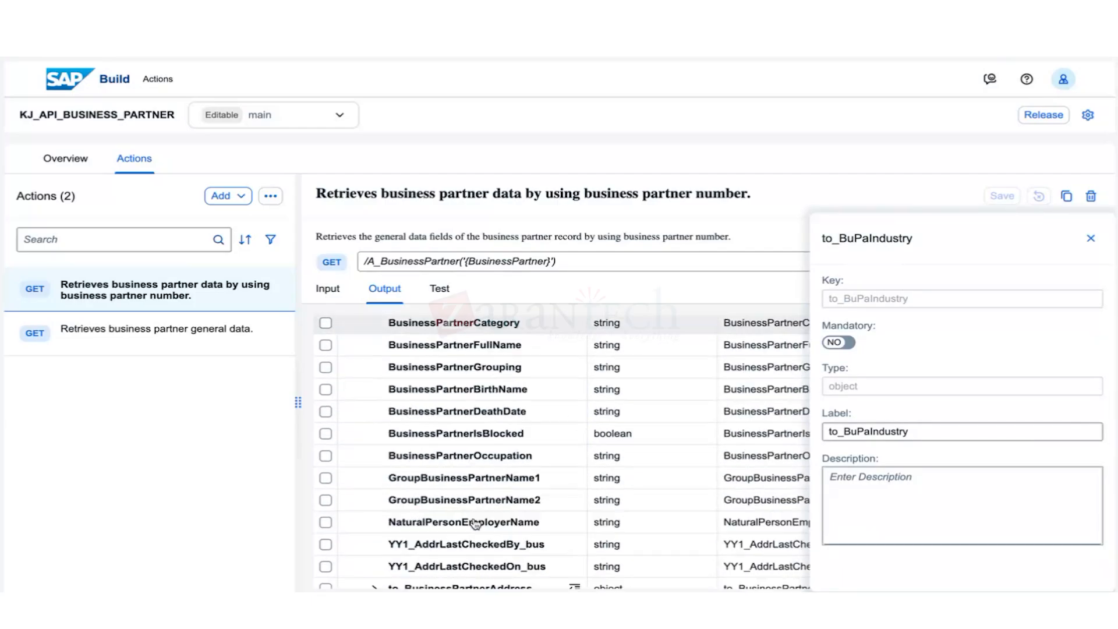
scroll(476, 524, down, 3)
scroll(476, 524, down, 2)
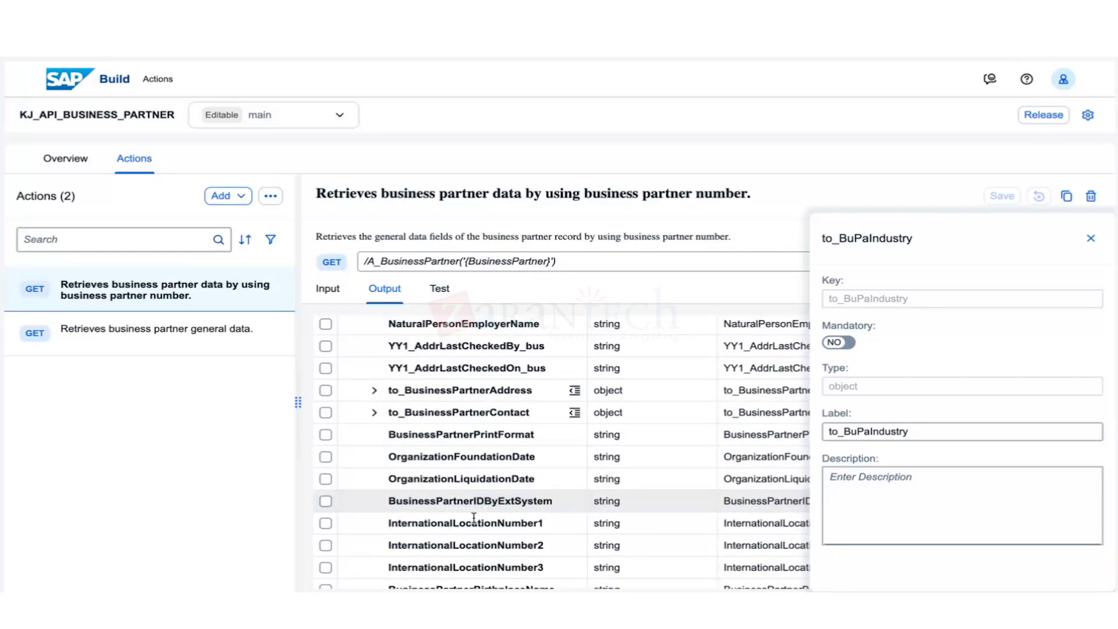
scroll(474, 518, down, 5)
scroll(457, 521, down, 5)
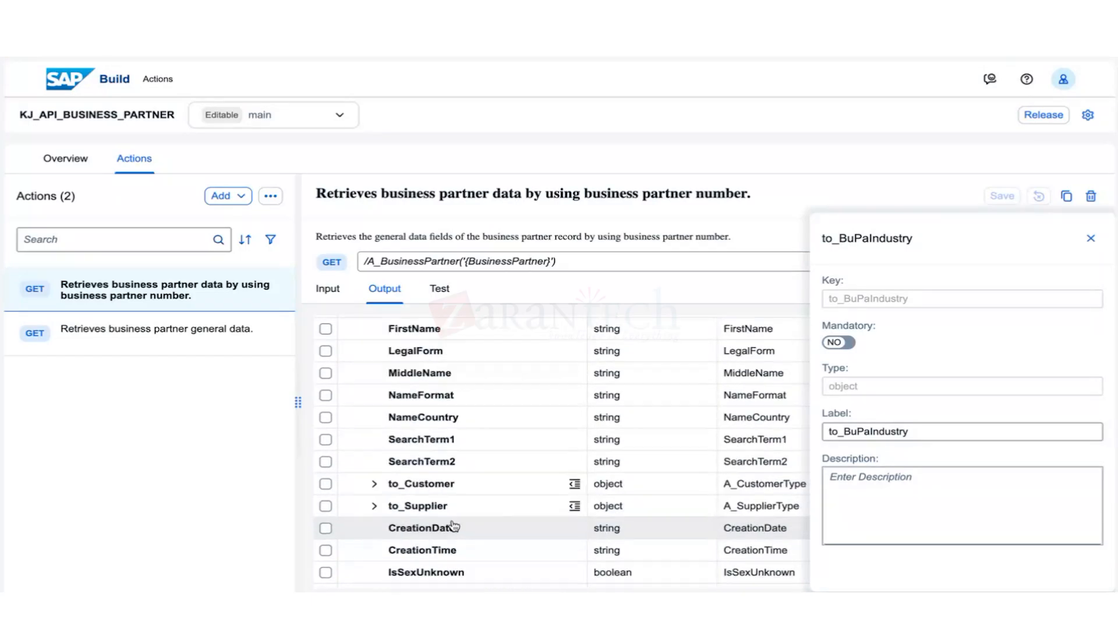
scroll(453, 526, up, 2)
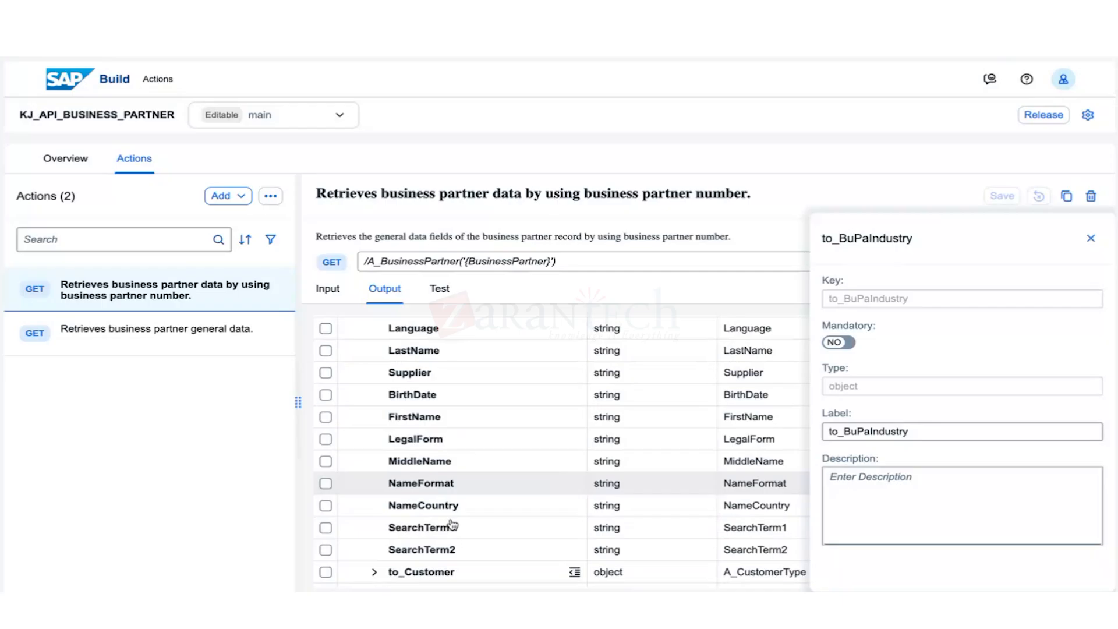
scroll(384, 460, down, 1)
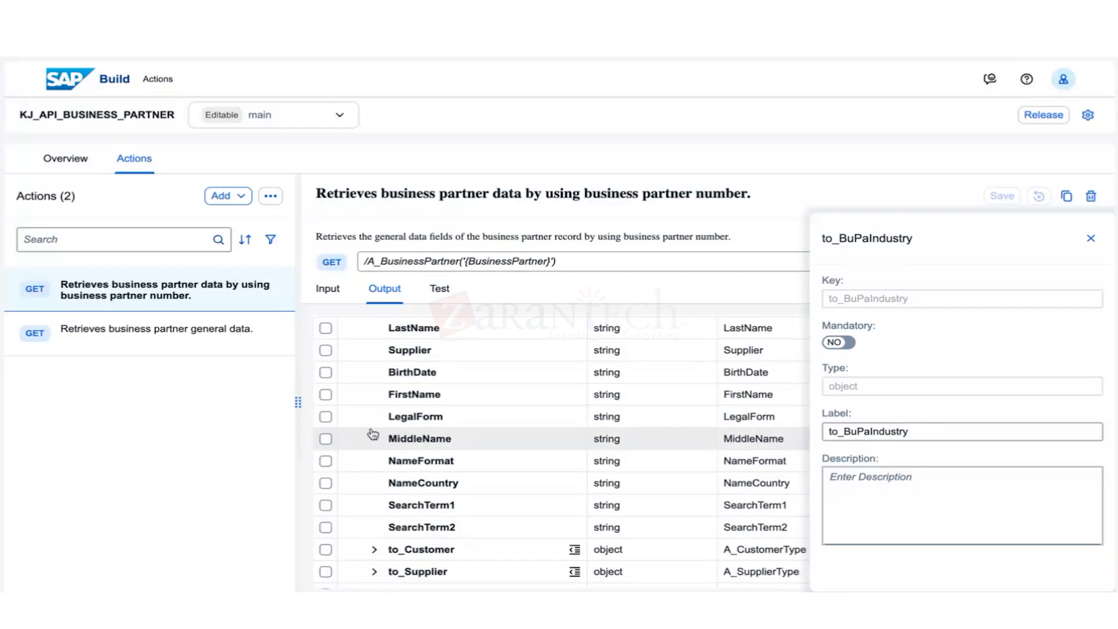
Mark FirstName and LastName, unticking an accidental LegalForm selection.
click(325, 395)
click(325, 416)
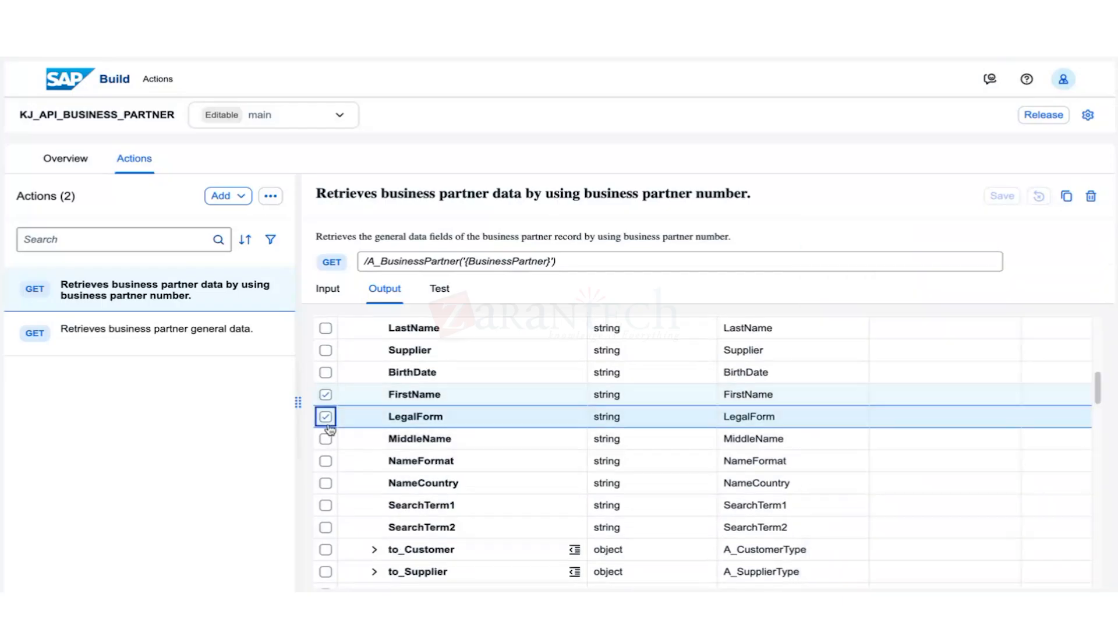
click(325, 417)
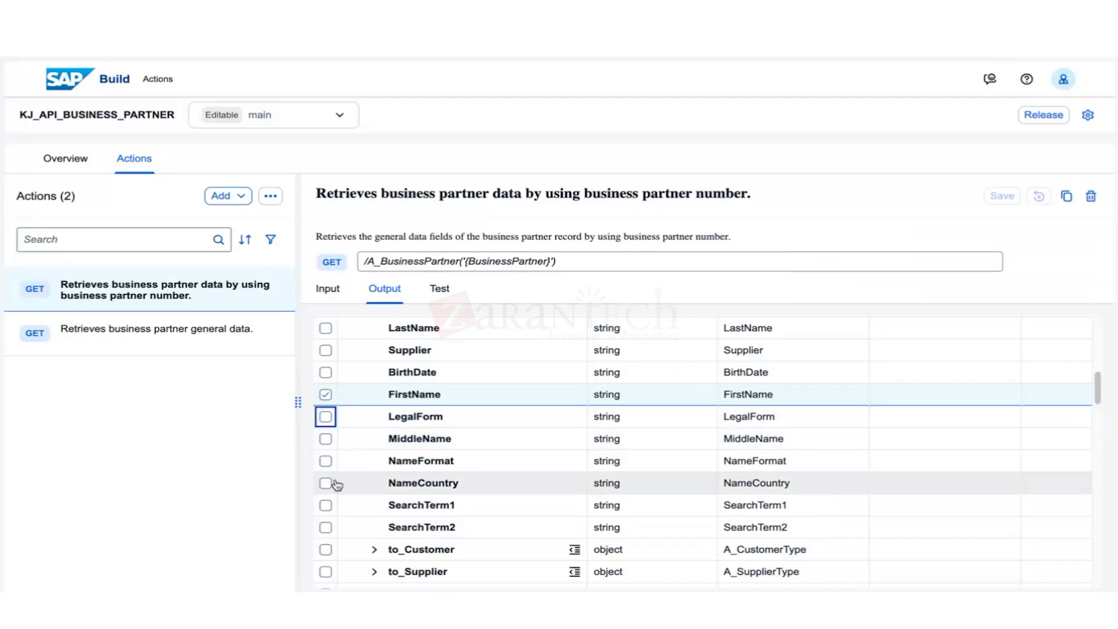
click(325, 328)
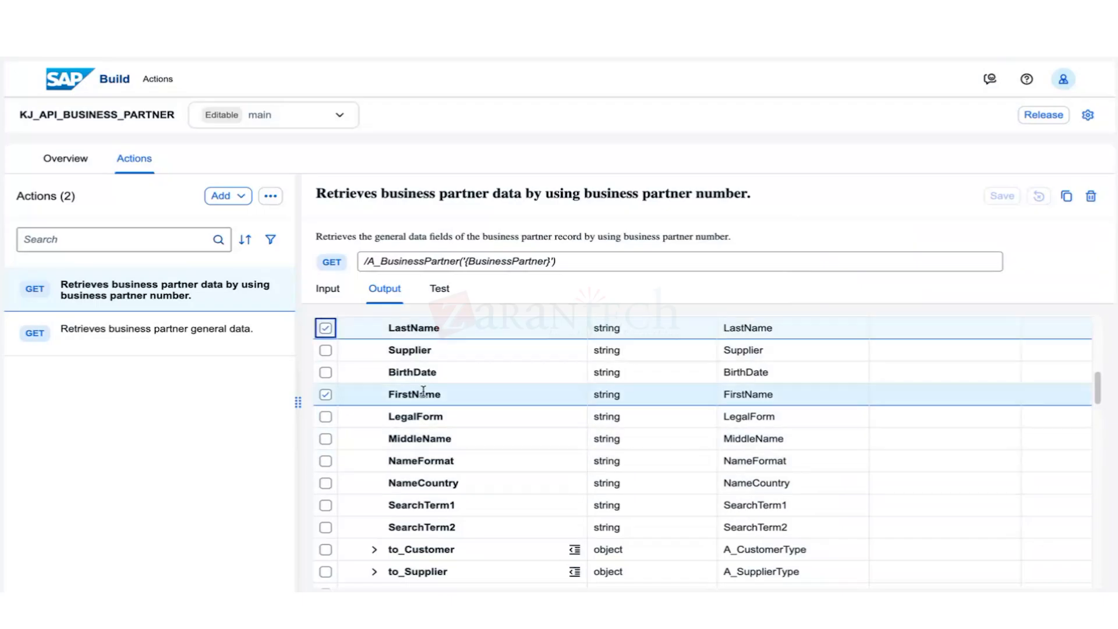
Expand the d object in the GET action's output Body and widen the field-name column.
click(327, 289)
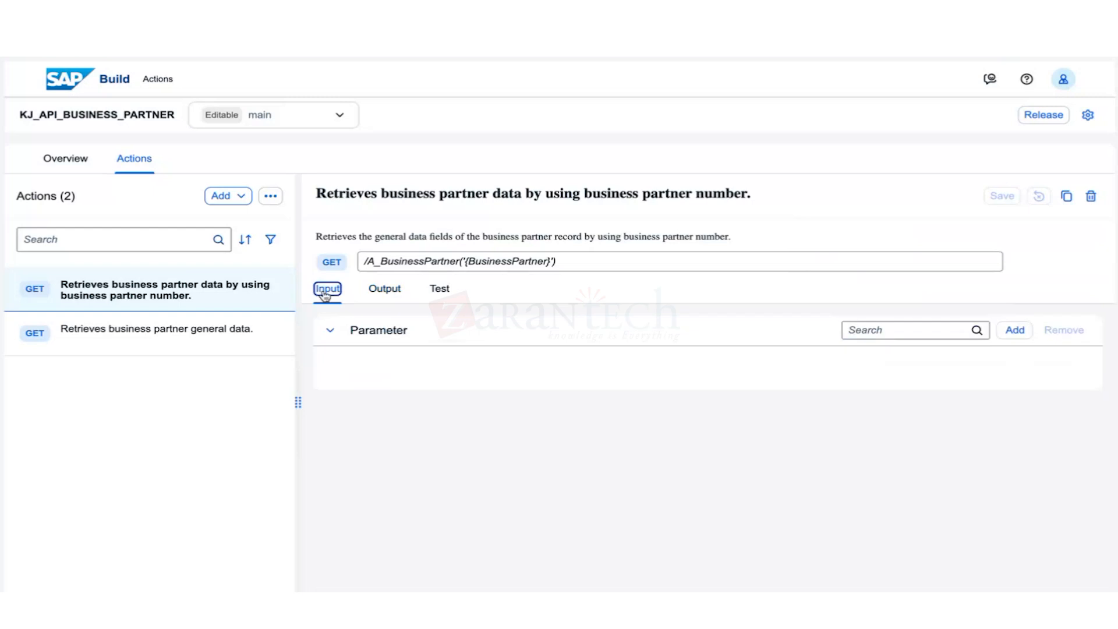
click(385, 289)
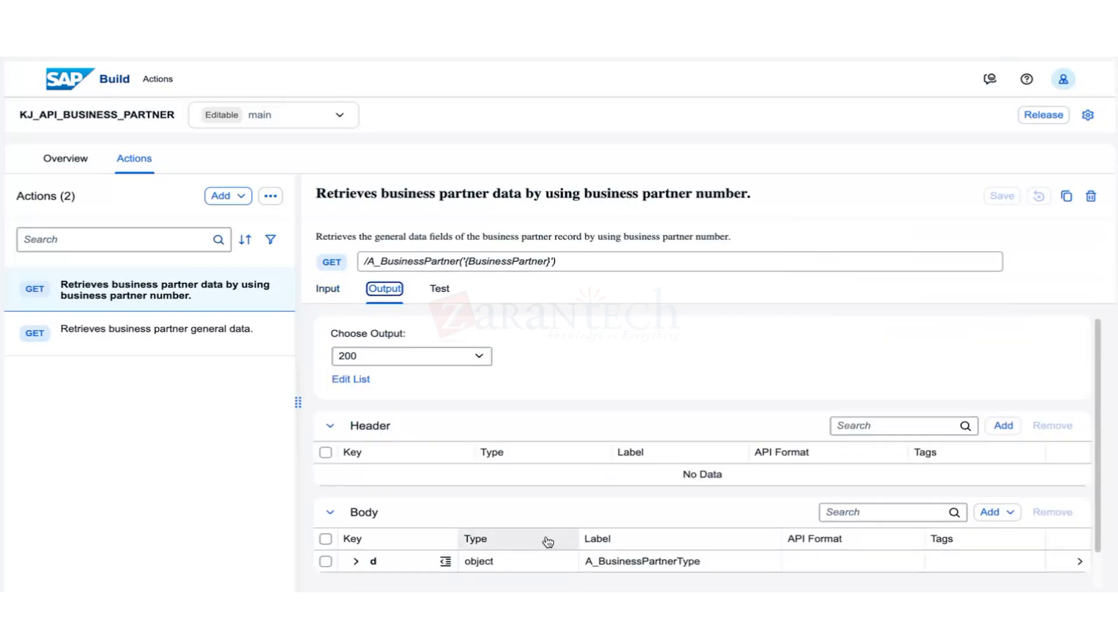
scroll(466, 527, down, 1)
click(356, 523)
scroll(512, 519, down, 10)
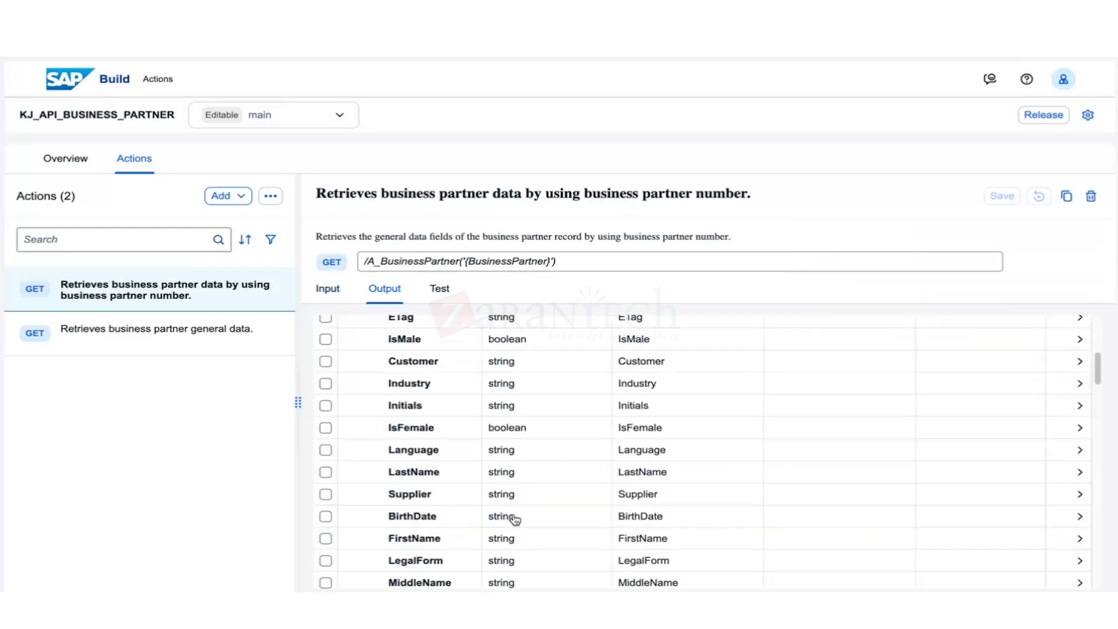
scroll(516, 518, down, 10)
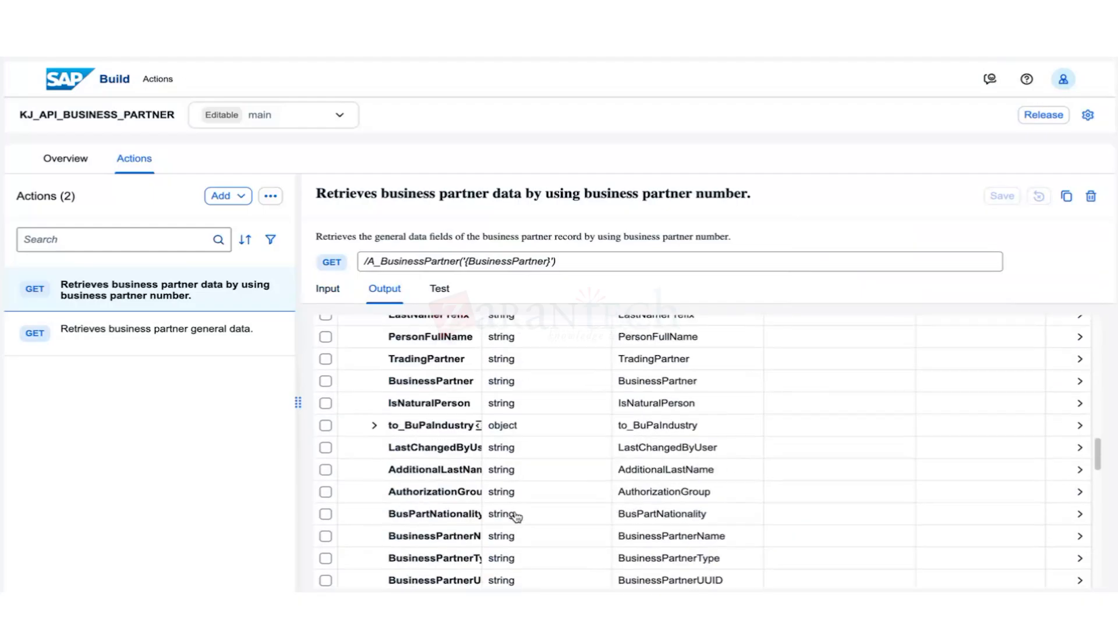
scroll(515, 511, down, 5)
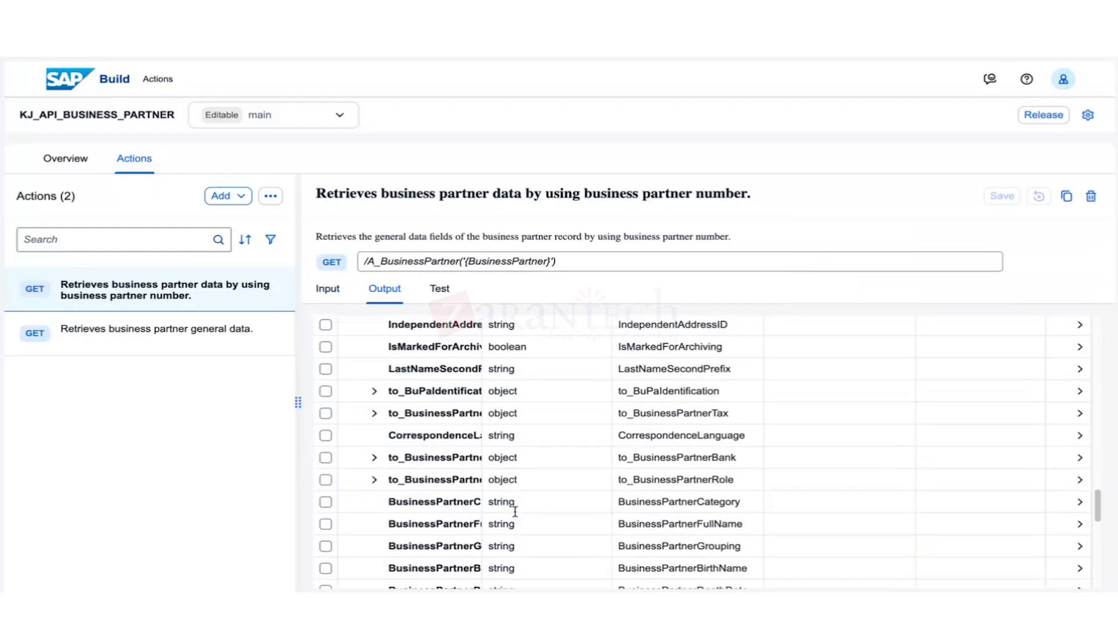
scroll(515, 512, down, 2)
scroll(481, 344, up, 5)
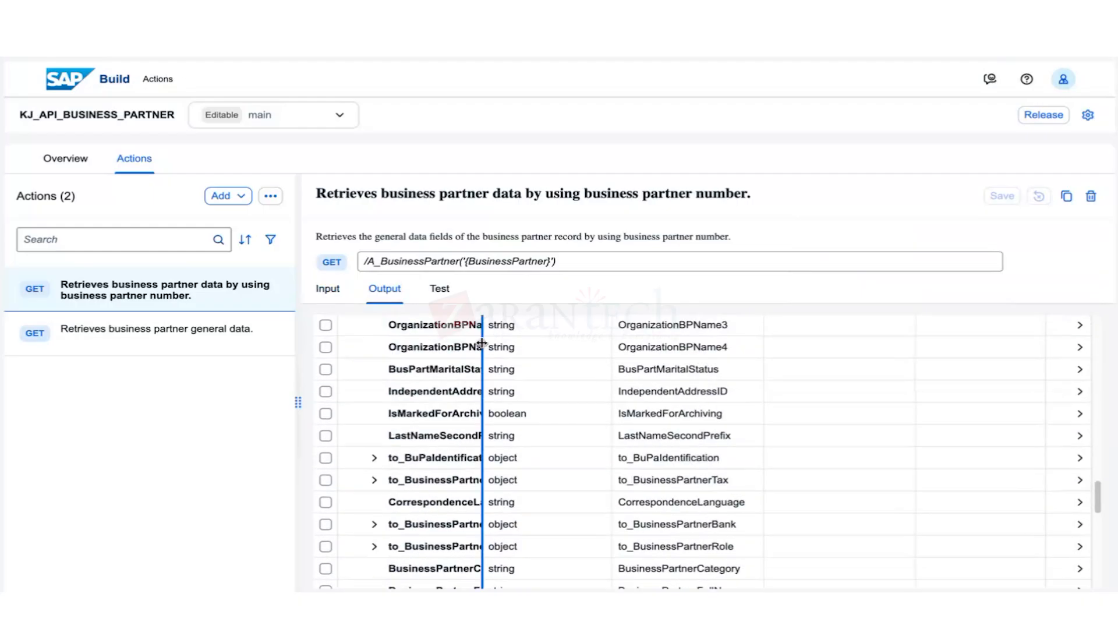
drag(481, 343, 551, 335)
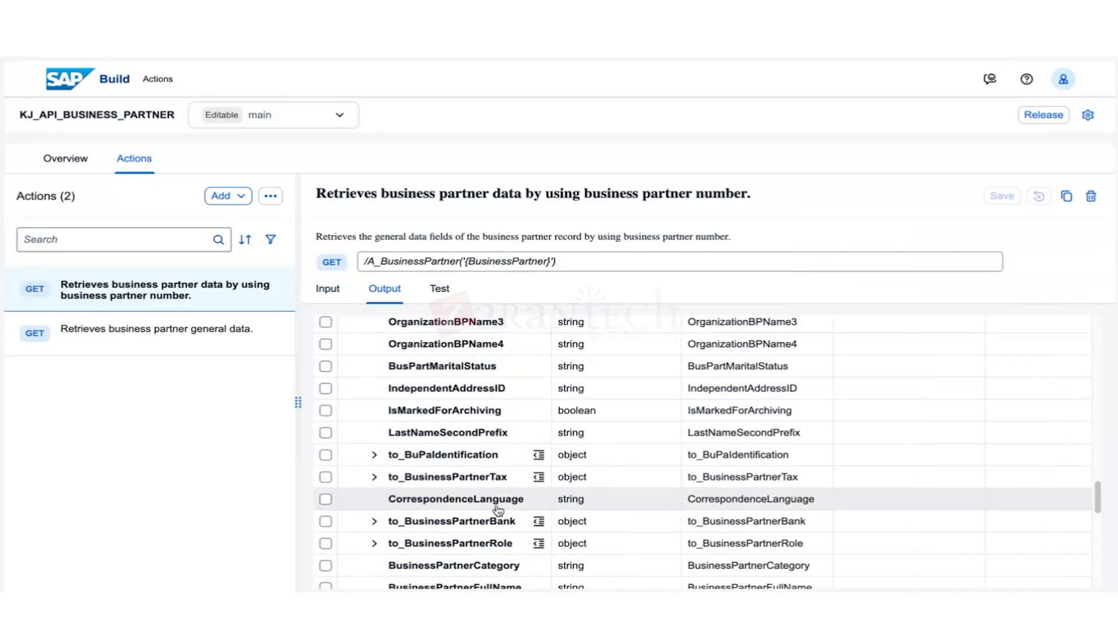
Tick the BusinessPartner, LastName and FirstName fields in the body's field list.
scroll(498, 510, down, 3)
scroll(454, 524, up, 2)
scroll(443, 521, up, 5)
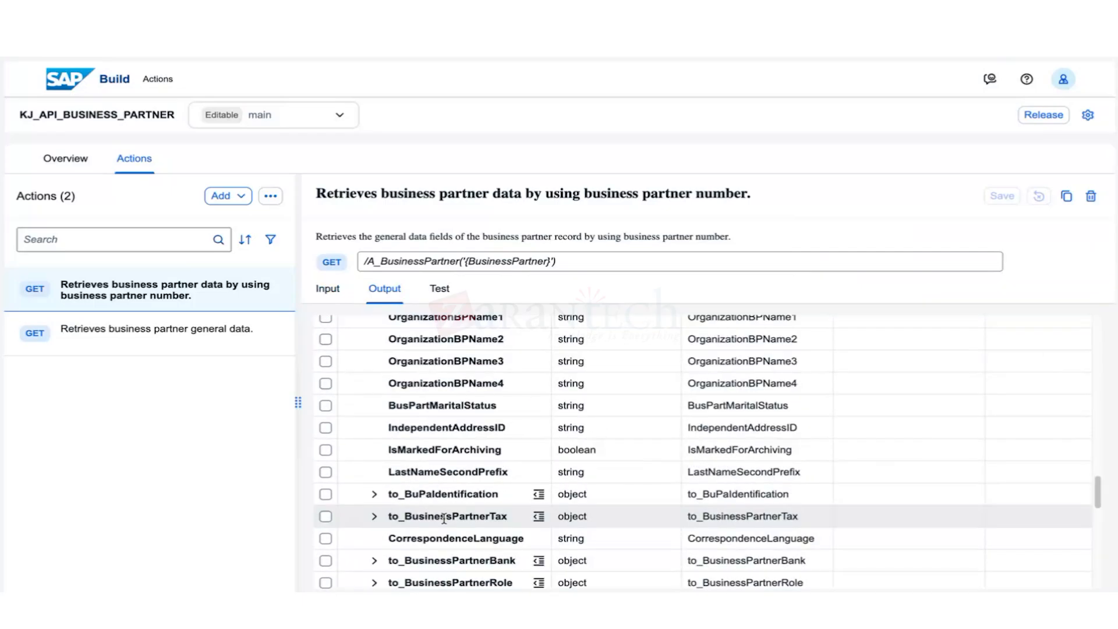
scroll(443, 518, up, 2)
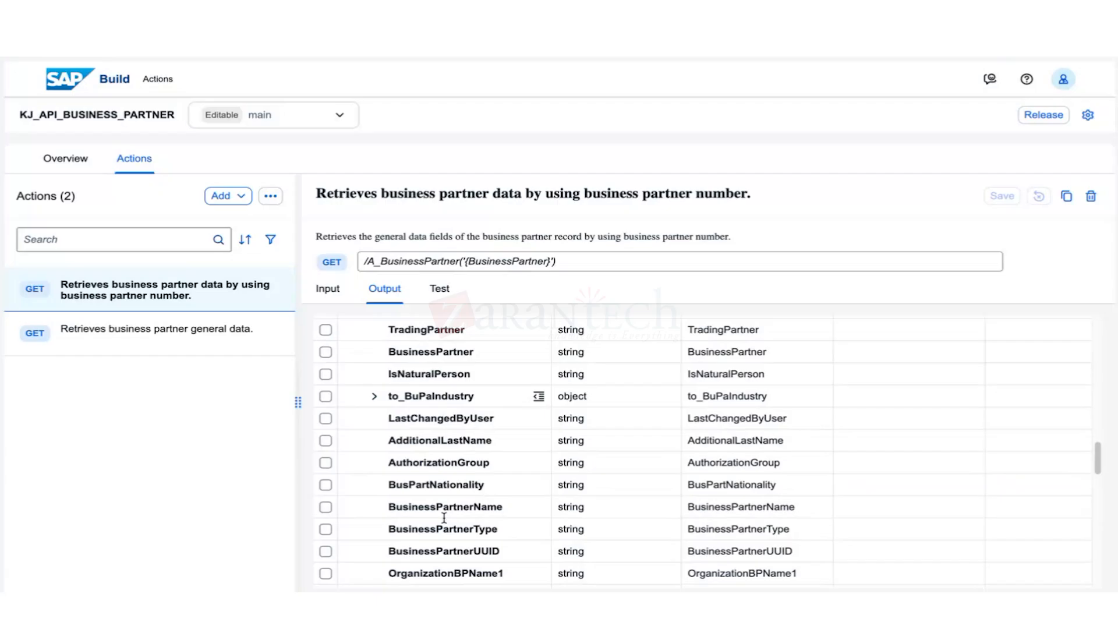
click(326, 374)
scroll(396, 486, up, 15)
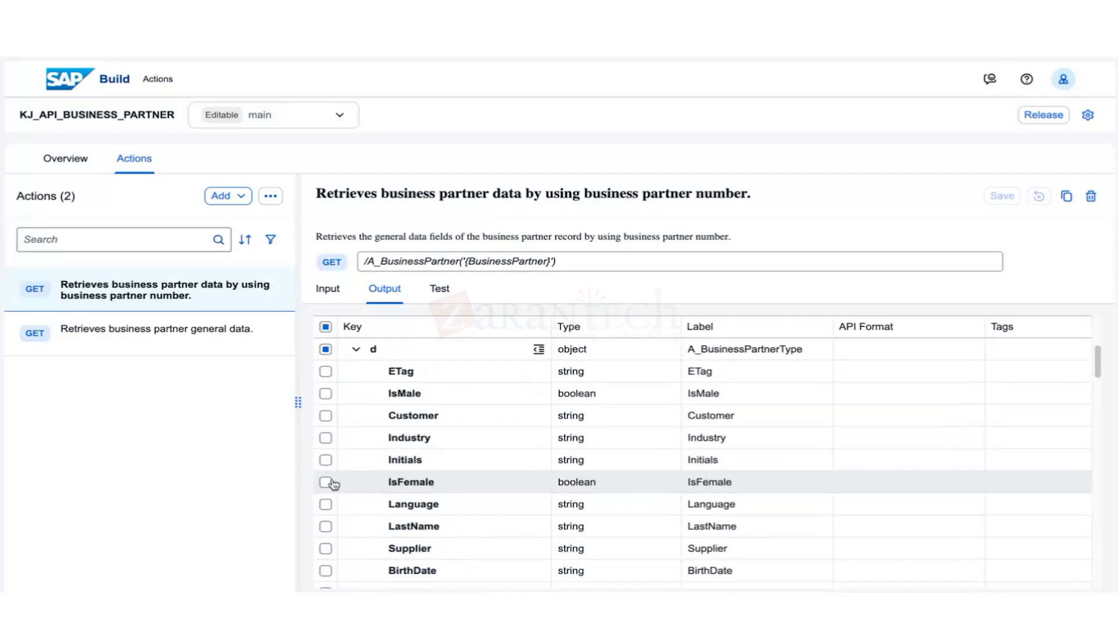
click(326, 526)
scroll(347, 539, down, 3)
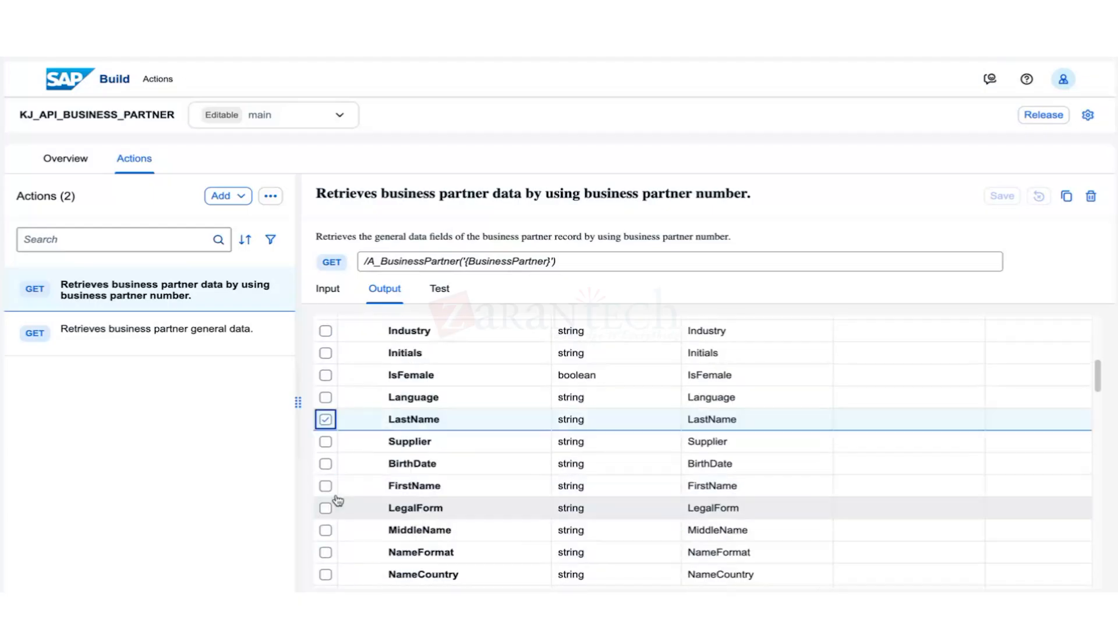
click(326, 489)
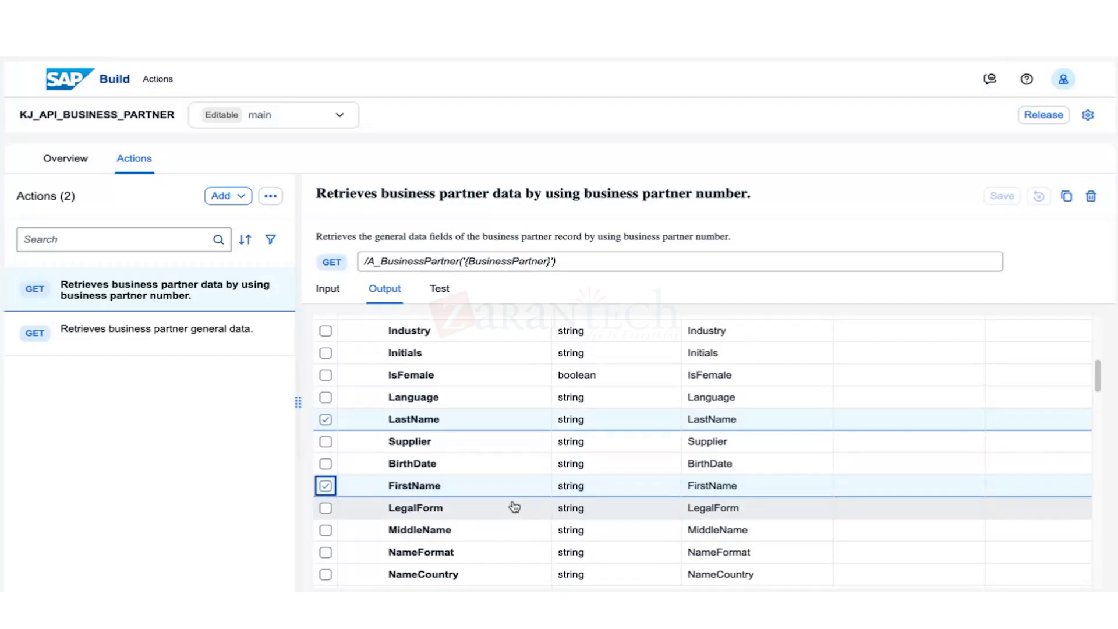
scroll(691, 486, down, 3)
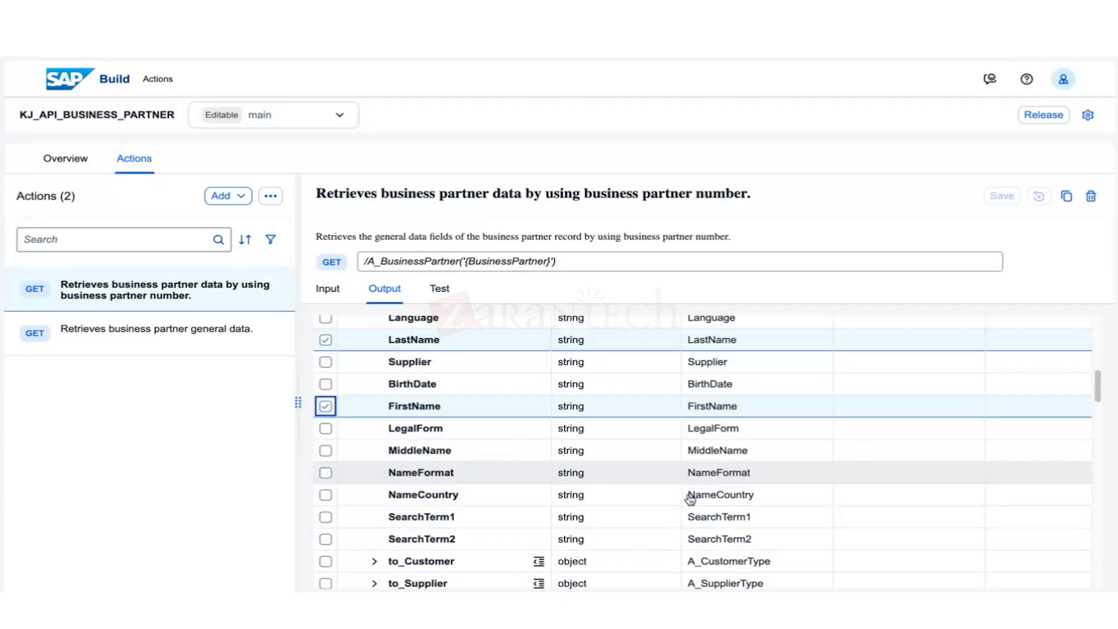
scroll(690, 498, down, 2)
drag(1098, 396, 1098, 336)
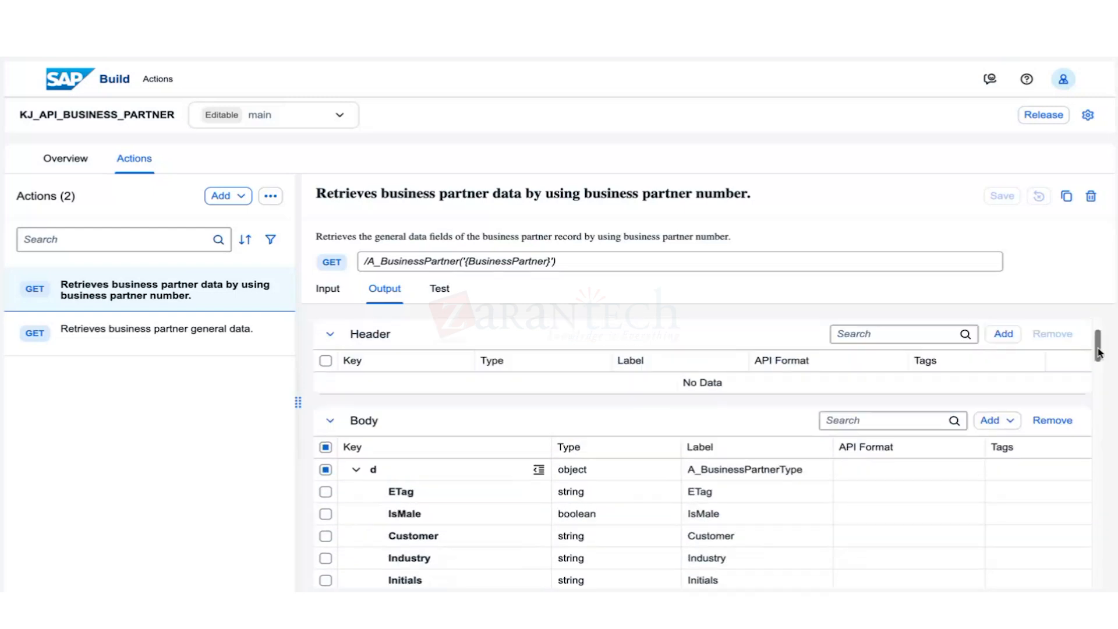
scroll(1098, 336, down, 2)
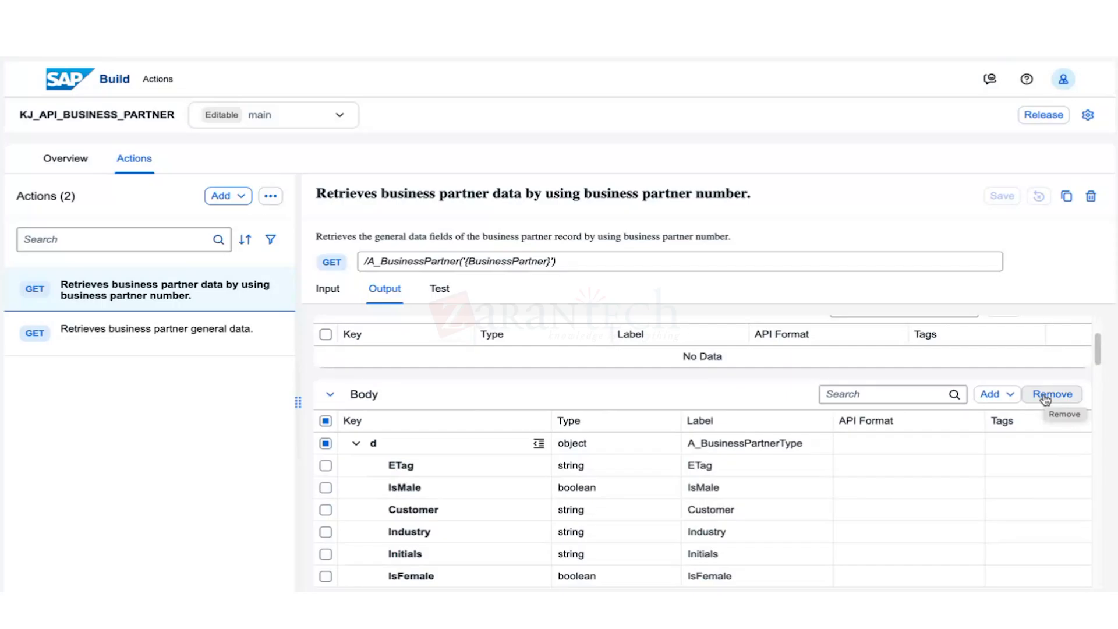
click(990, 395)
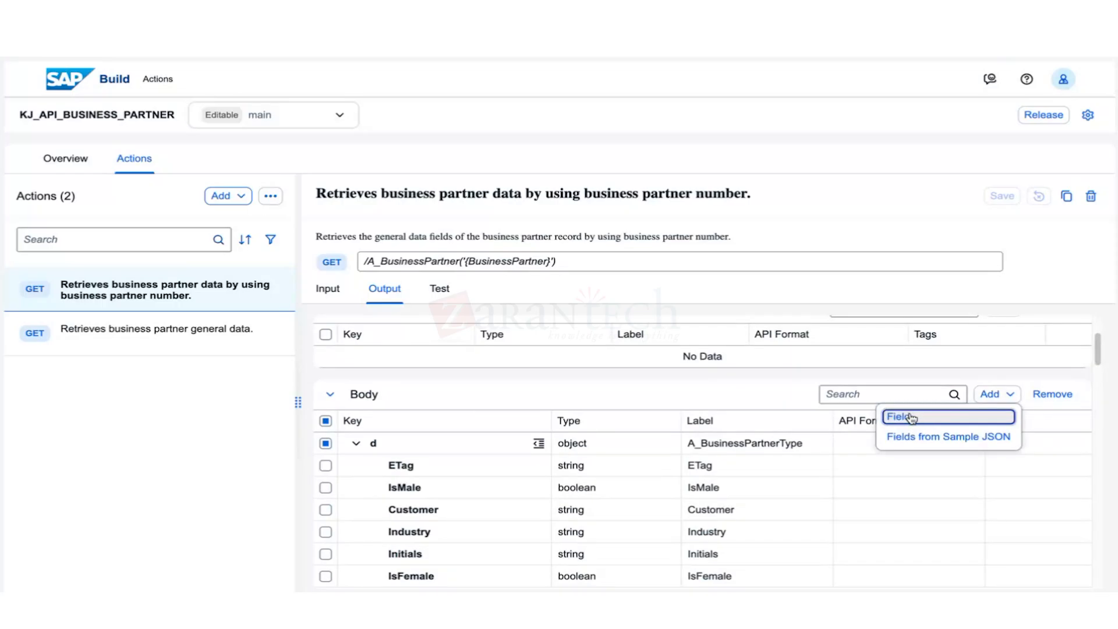
click(910, 415)
click(988, 396)
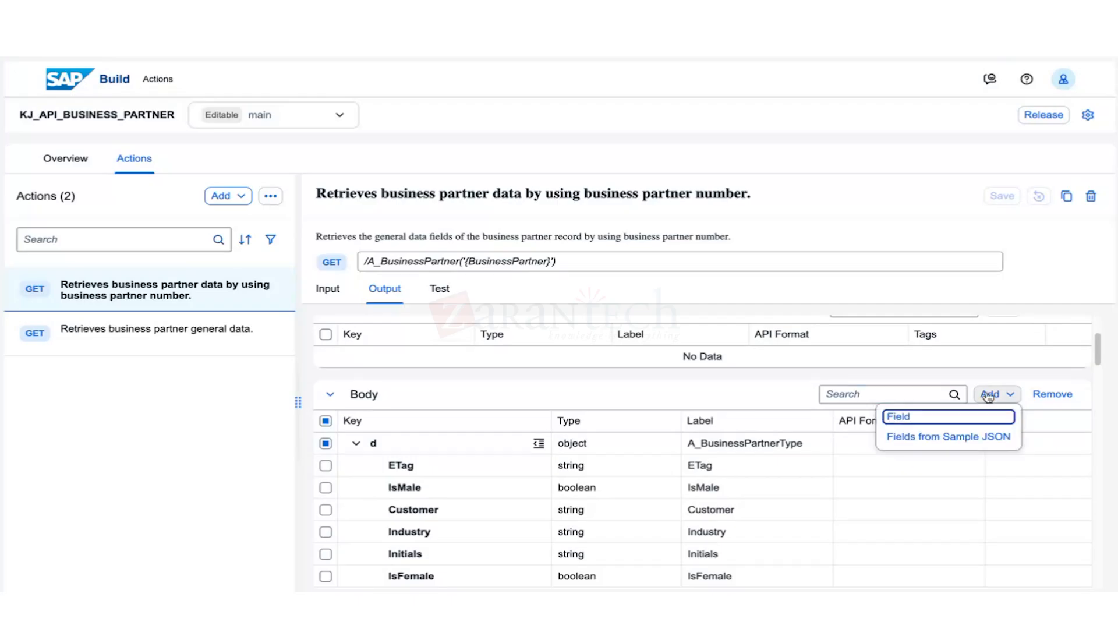
click(920, 422)
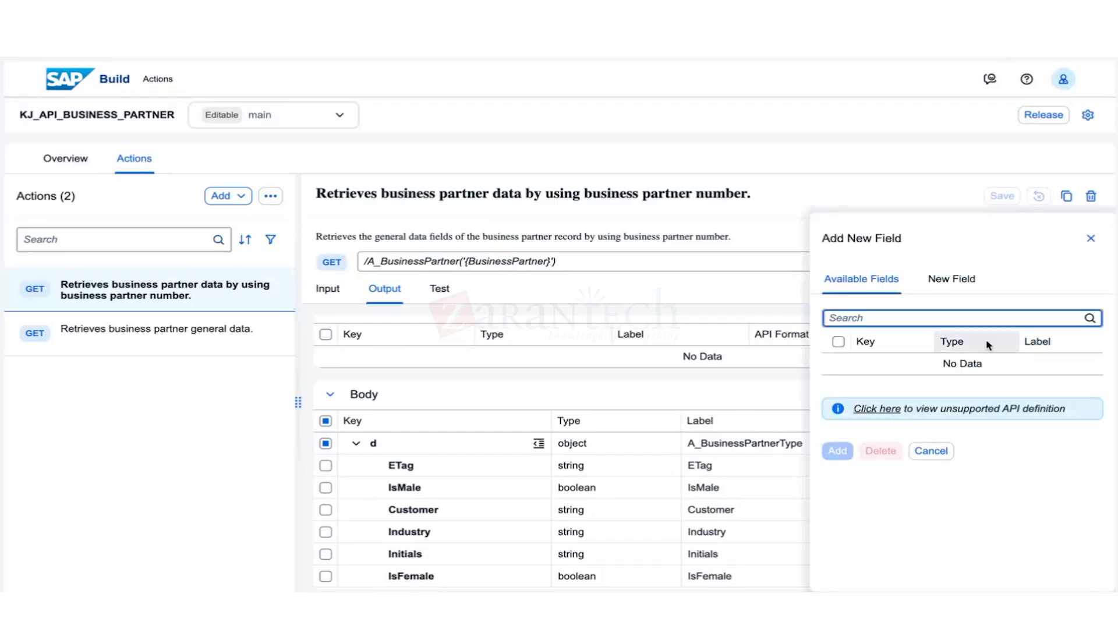
click(1090, 240)
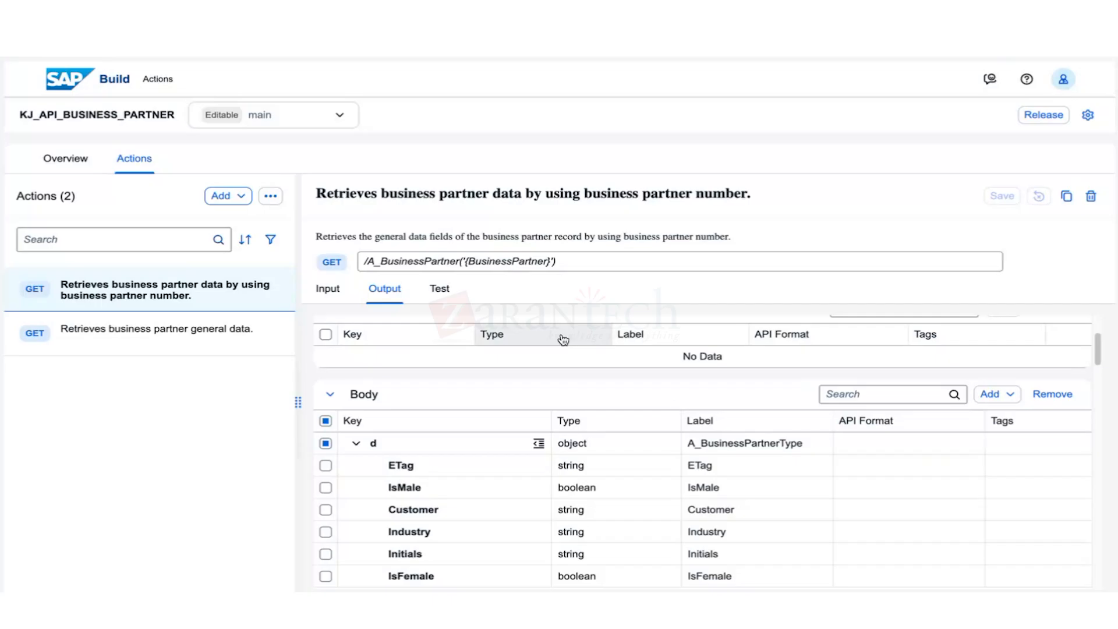
click(439, 288)
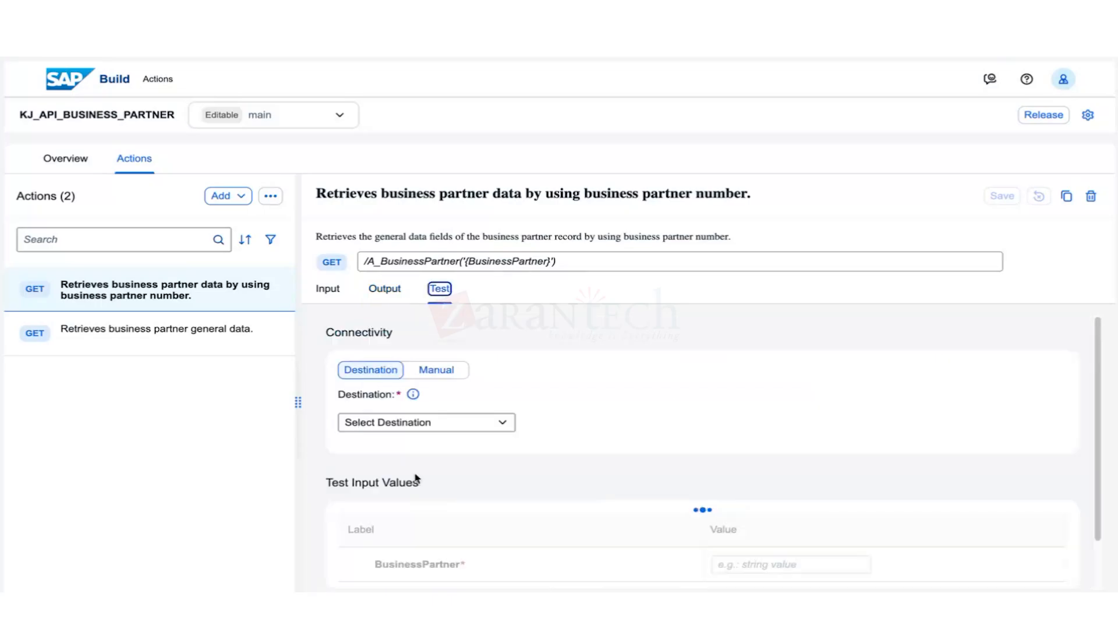
scroll(417, 479, down, 3)
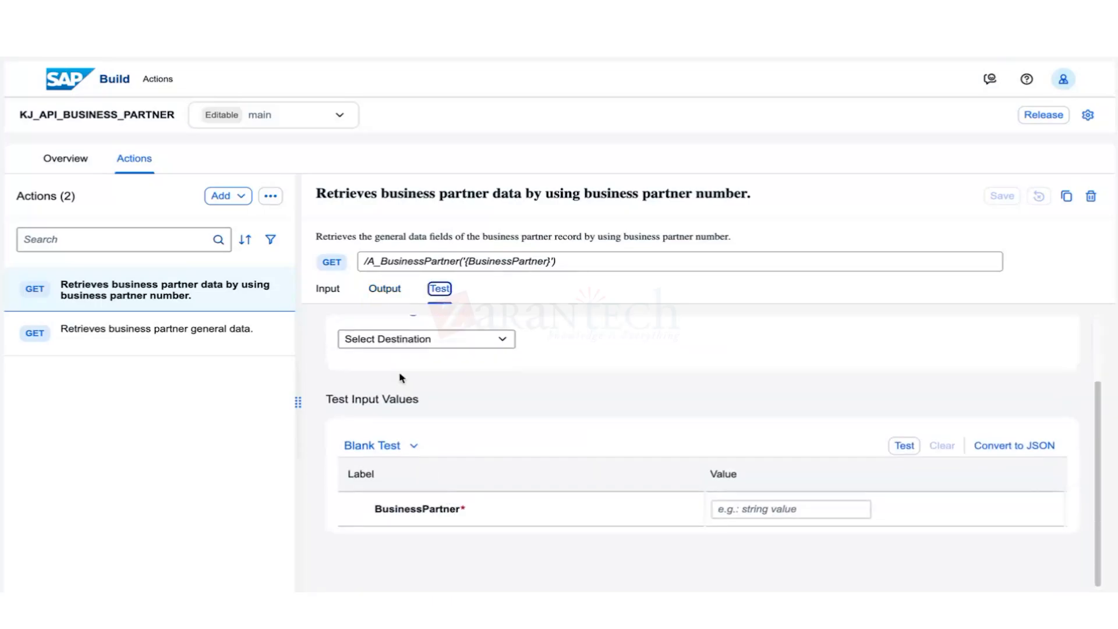
click(386, 288)
scroll(452, 462, down, 1)
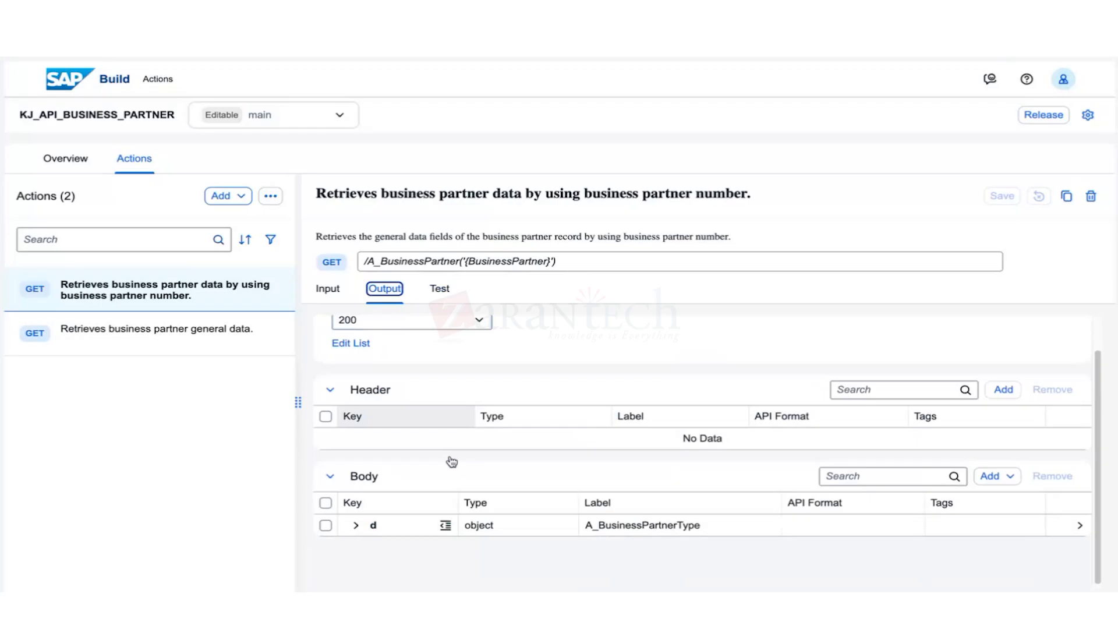
Expand the output Body's d object and select all of its fields.
click(359, 523)
scroll(462, 510, down, 10)
scroll(454, 497, up, 3)
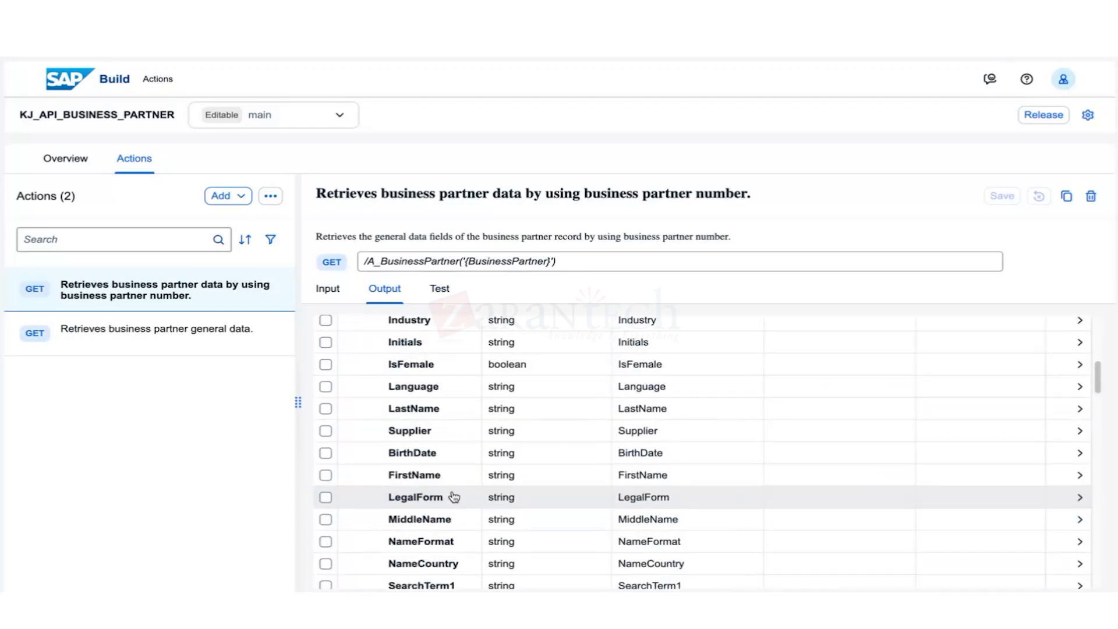
scroll(454, 496, up, 3)
scroll(456, 496, up, 1)
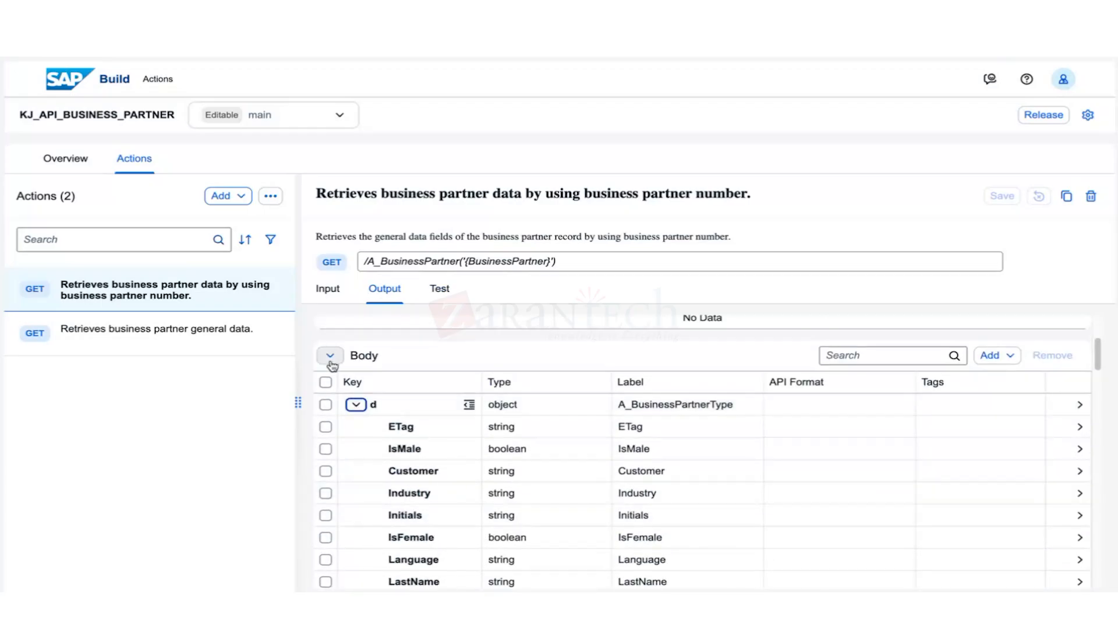
click(330, 357)
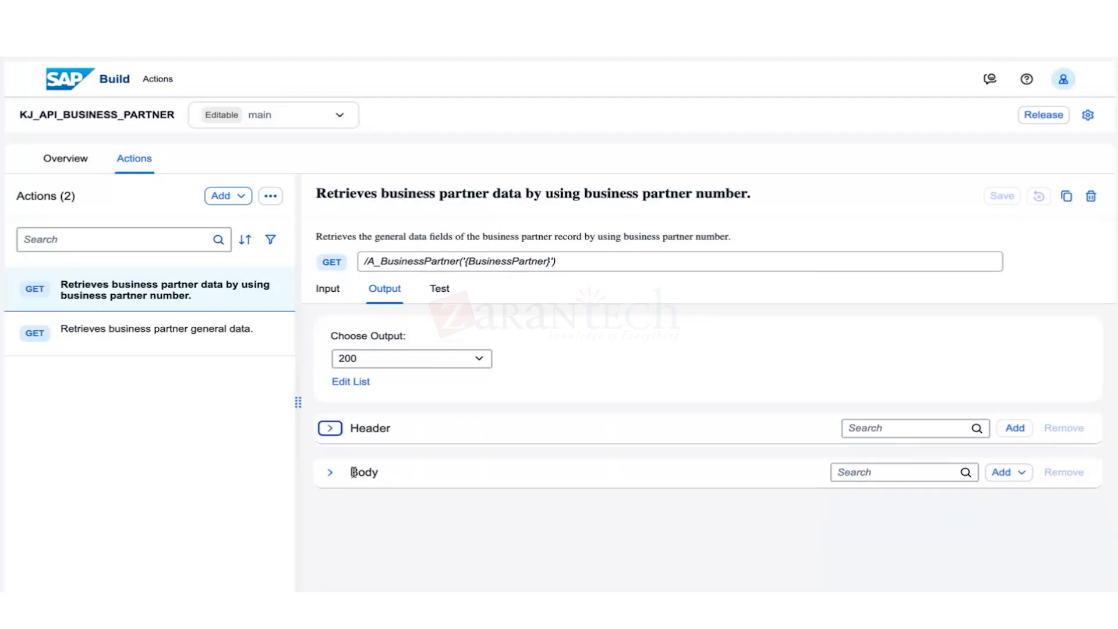
click(330, 471)
scroll(357, 452, down, 5)
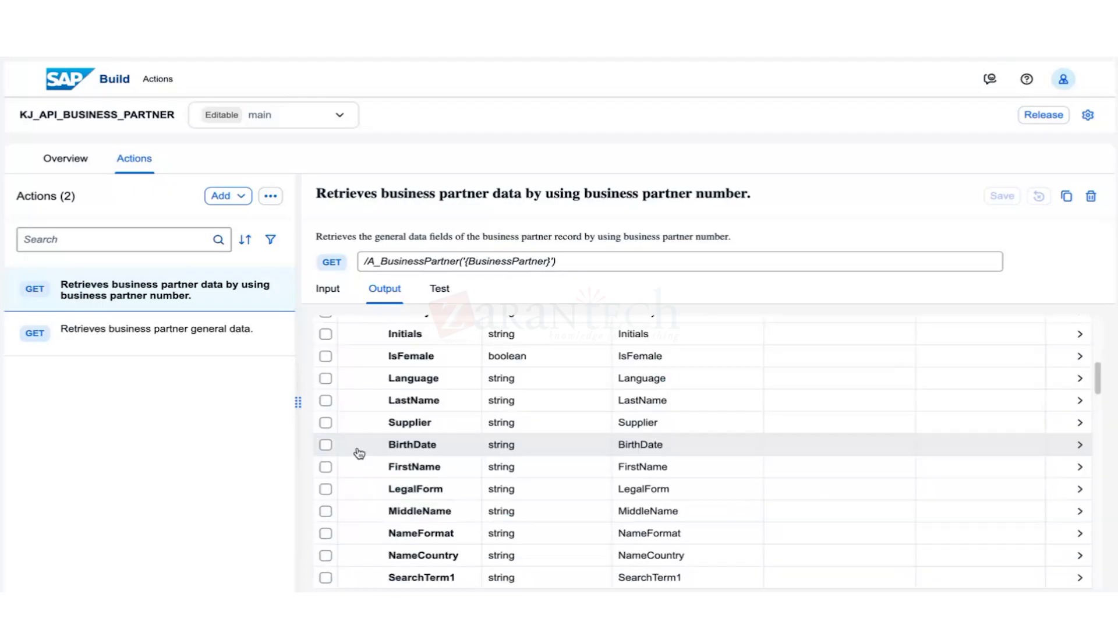
scroll(347, 434, up, 2)
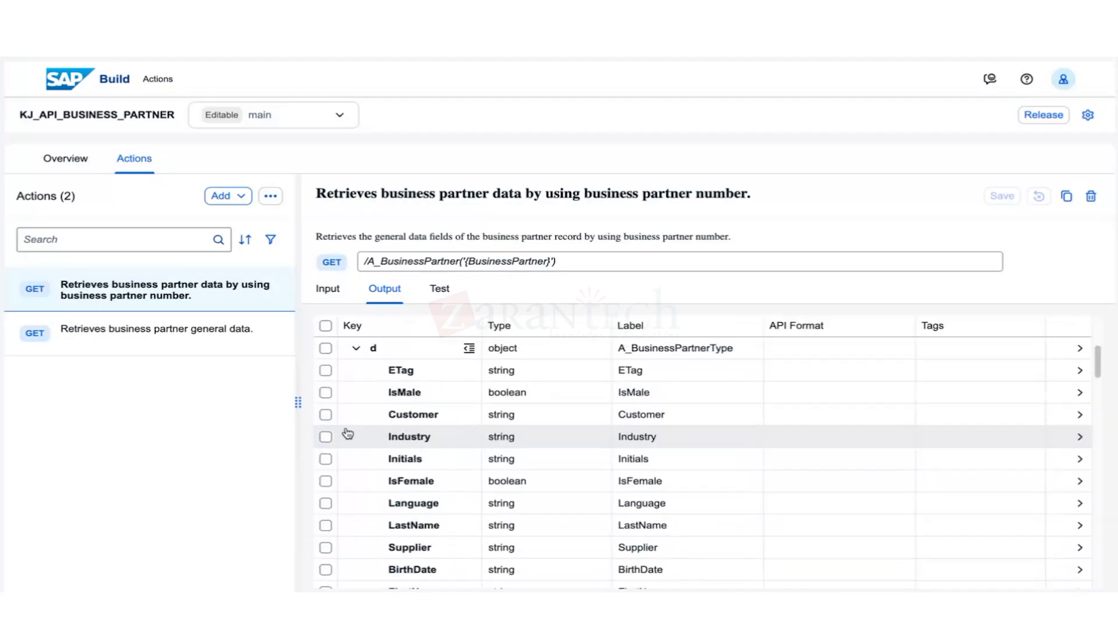
click(325, 331)
scroll(355, 466, down, 3)
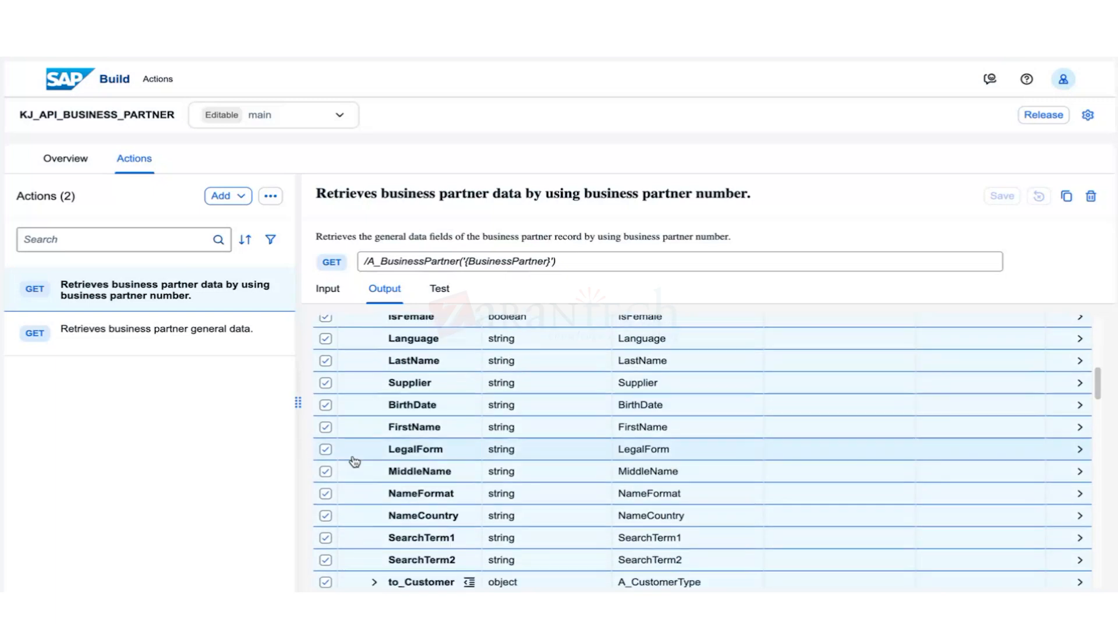
scroll(355, 461, up, 1)
Untick LastName and BusinessPartner to keep them, and remove all other selected fields.
click(325, 382)
scroll(343, 408, up, 3)
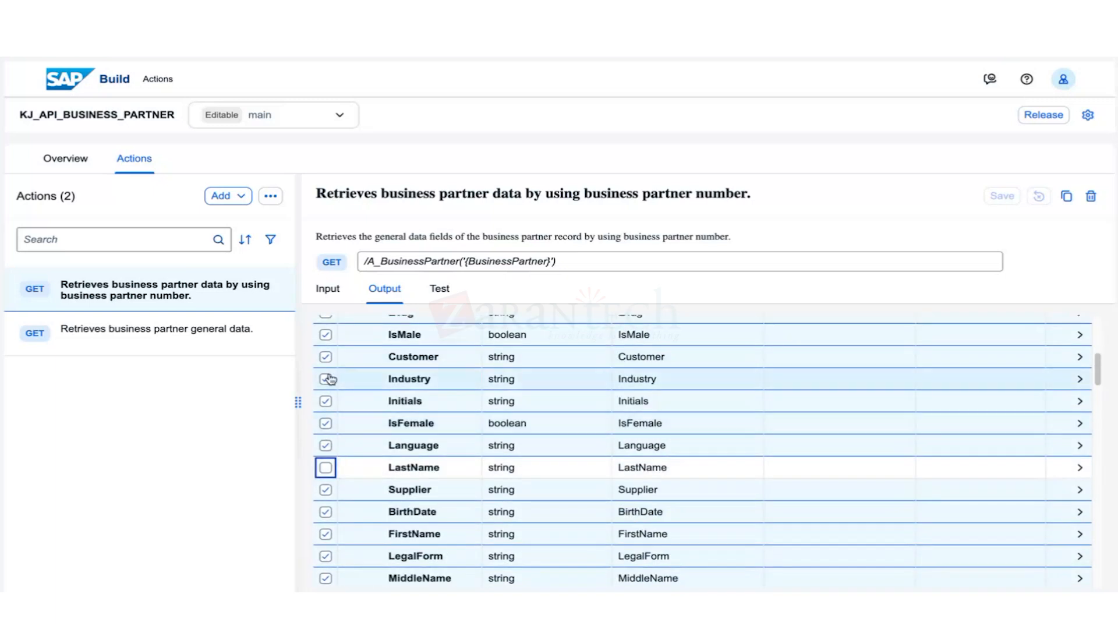
scroll(347, 437, up, 2)
scroll(348, 451, down, 5)
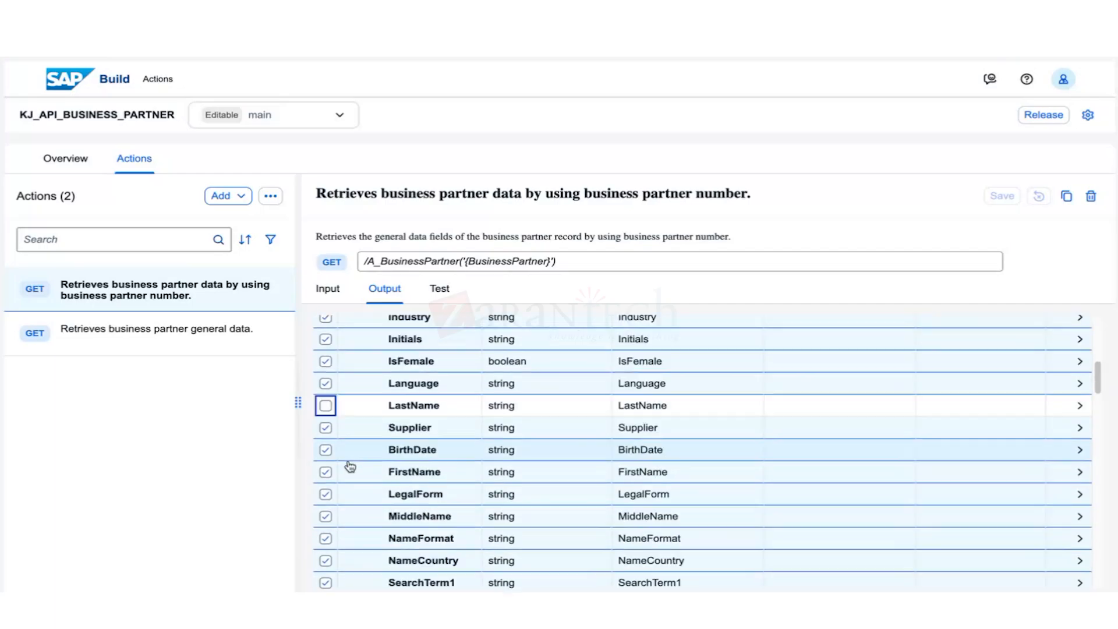
scroll(350, 466, down, 10)
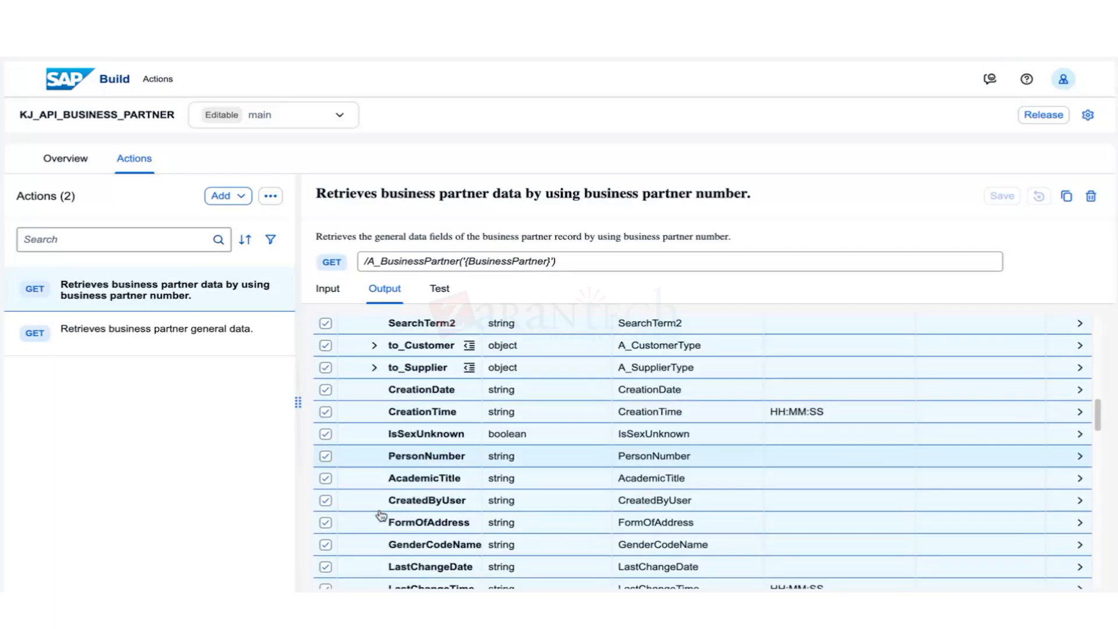
scroll(381, 514, down, 1)
click(325, 456)
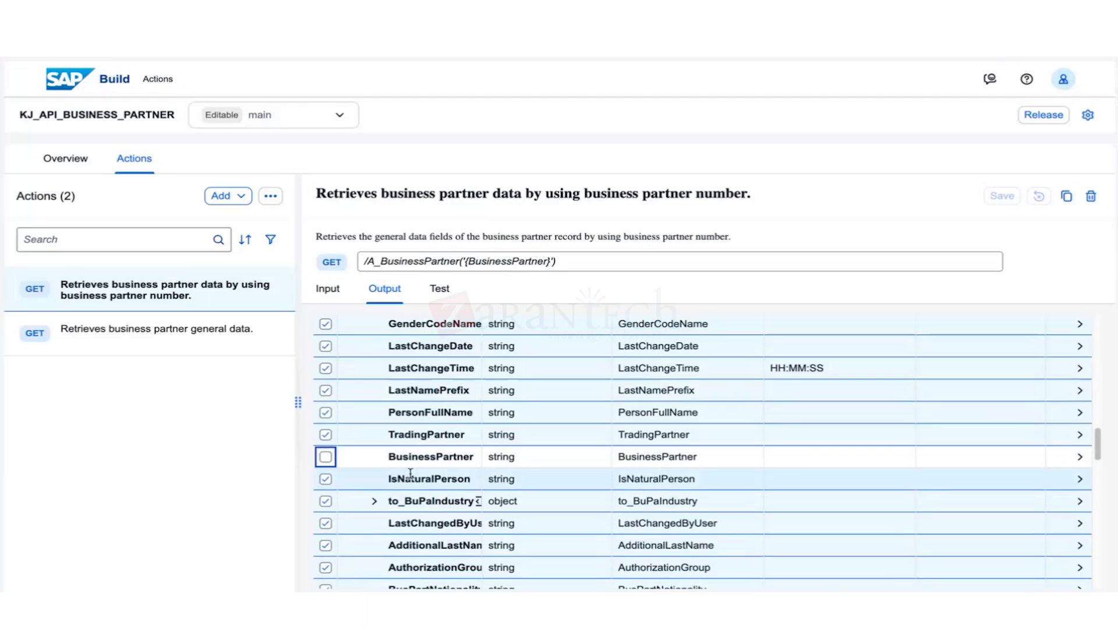
scroll(873, 434, up, 15)
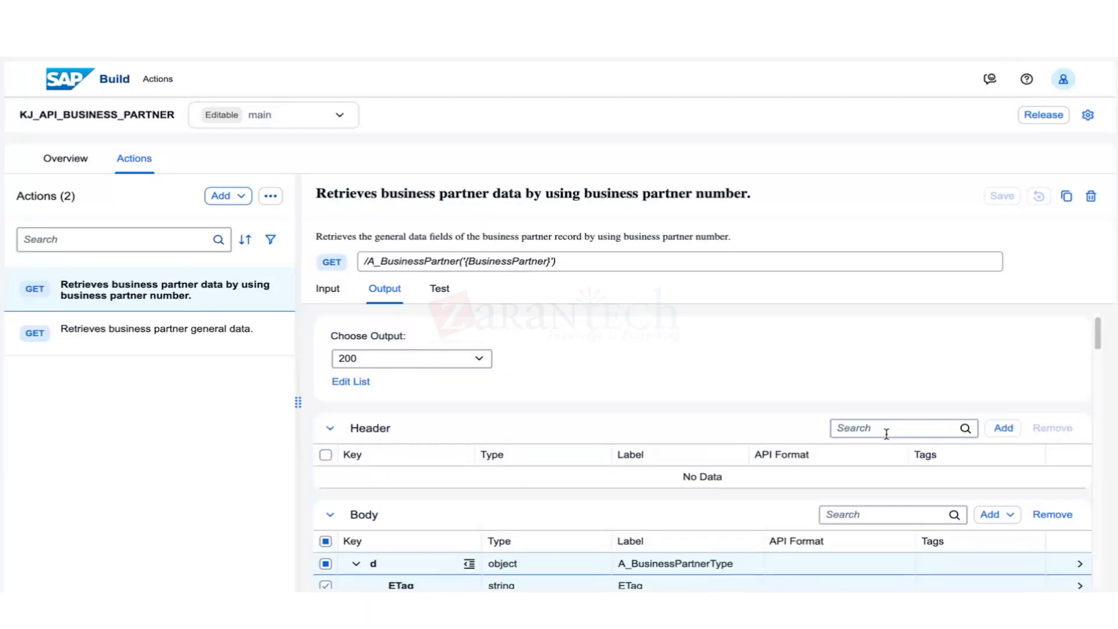
click(1055, 515)
click(744, 542)
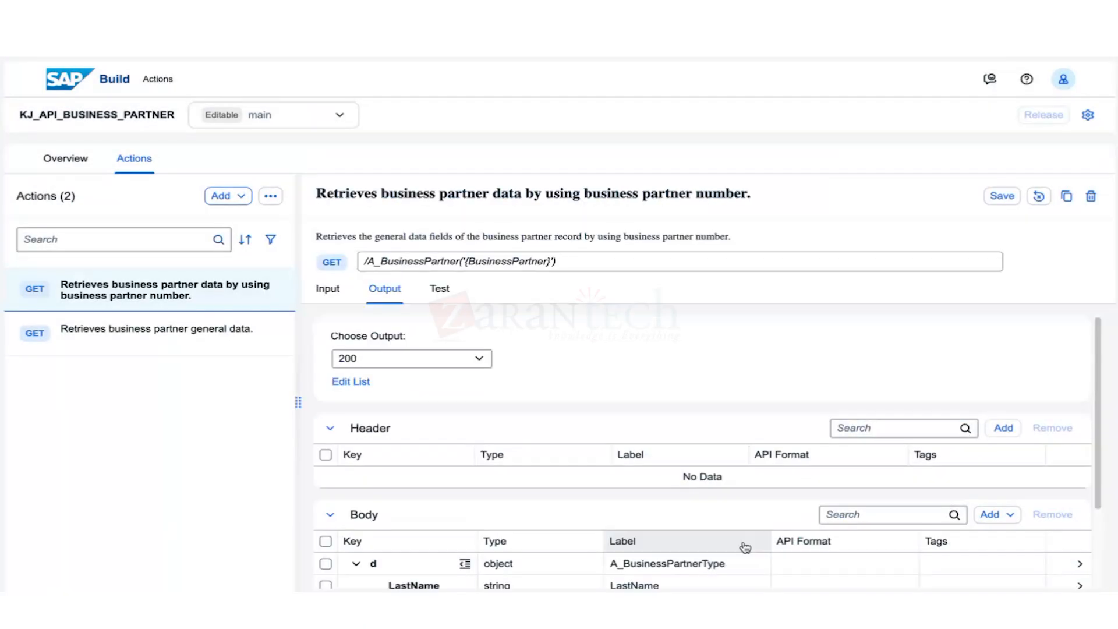
Check the trimmed output fields and move to the action's Test page.
scroll(476, 442, down, 2)
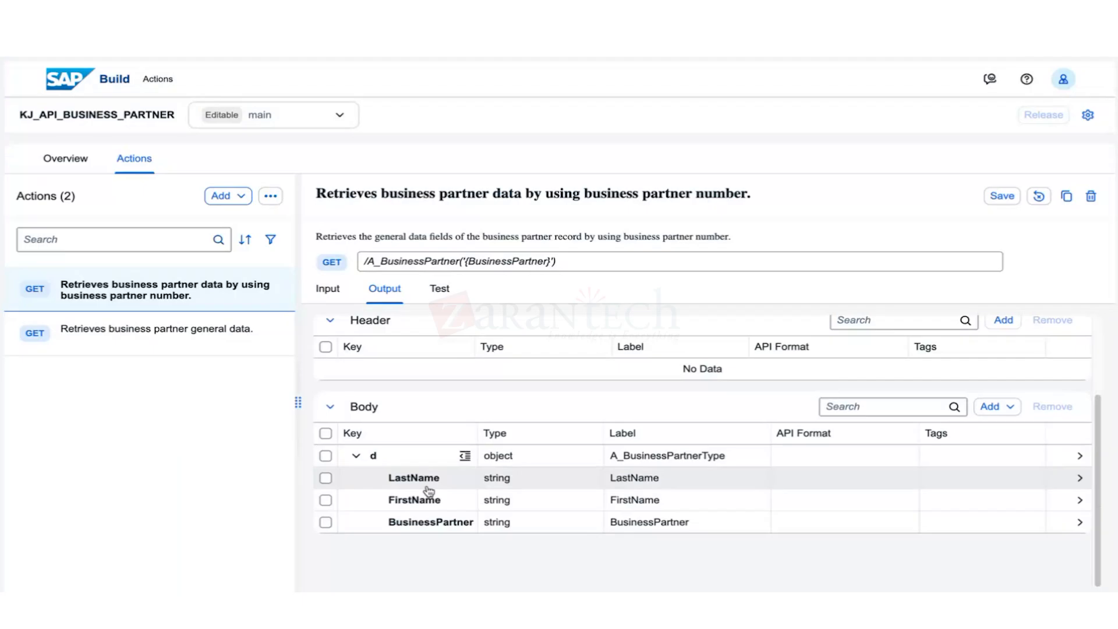
drag(423, 522, 431, 476)
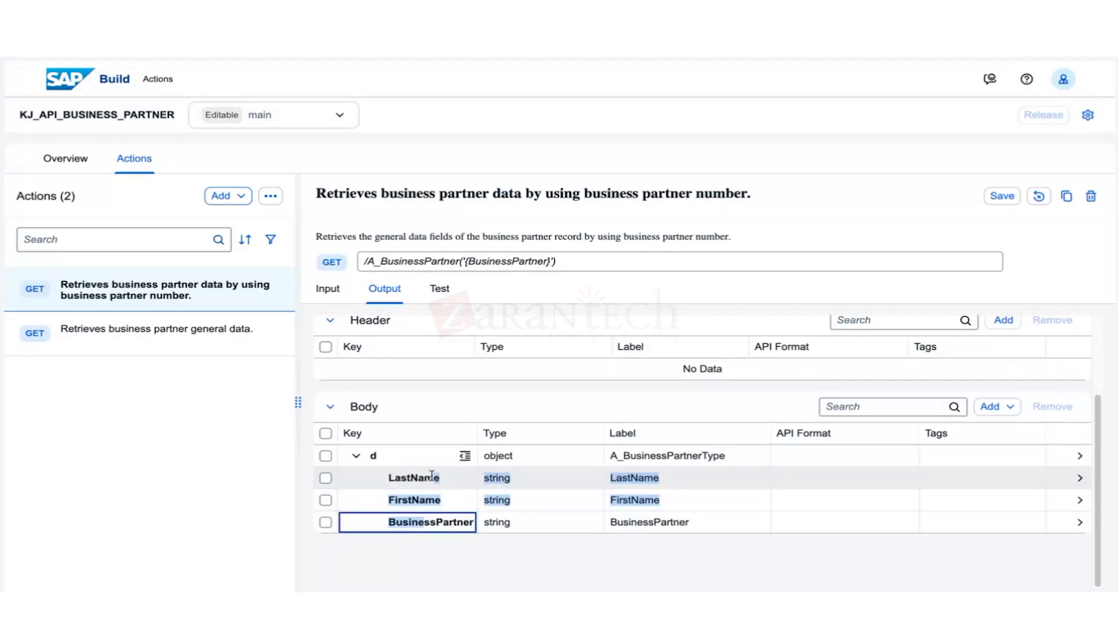
click(429, 529)
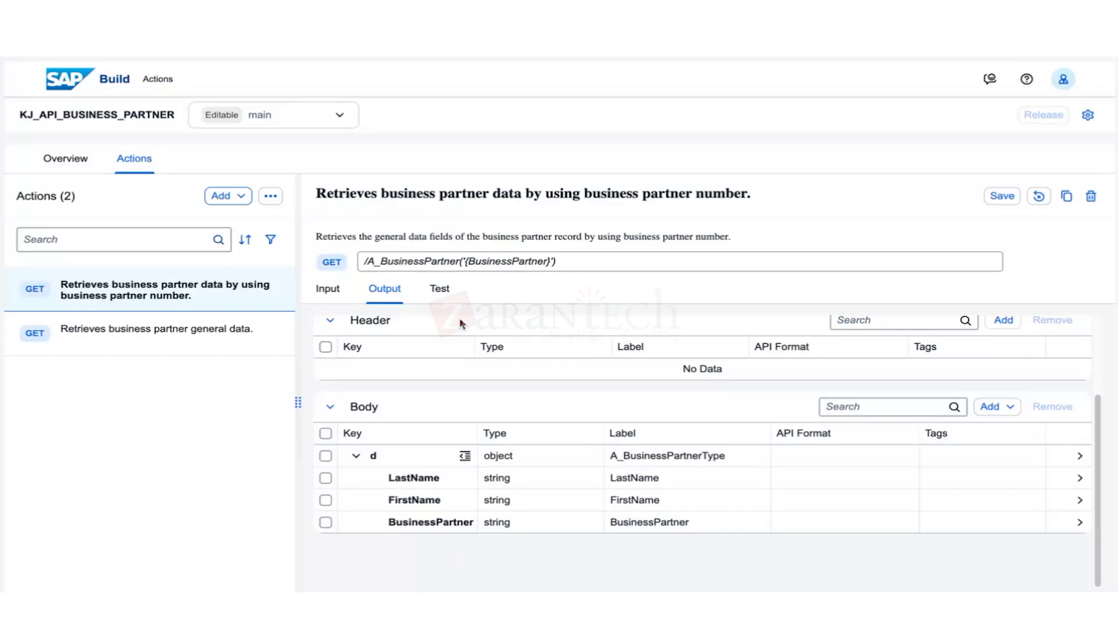
click(441, 289)
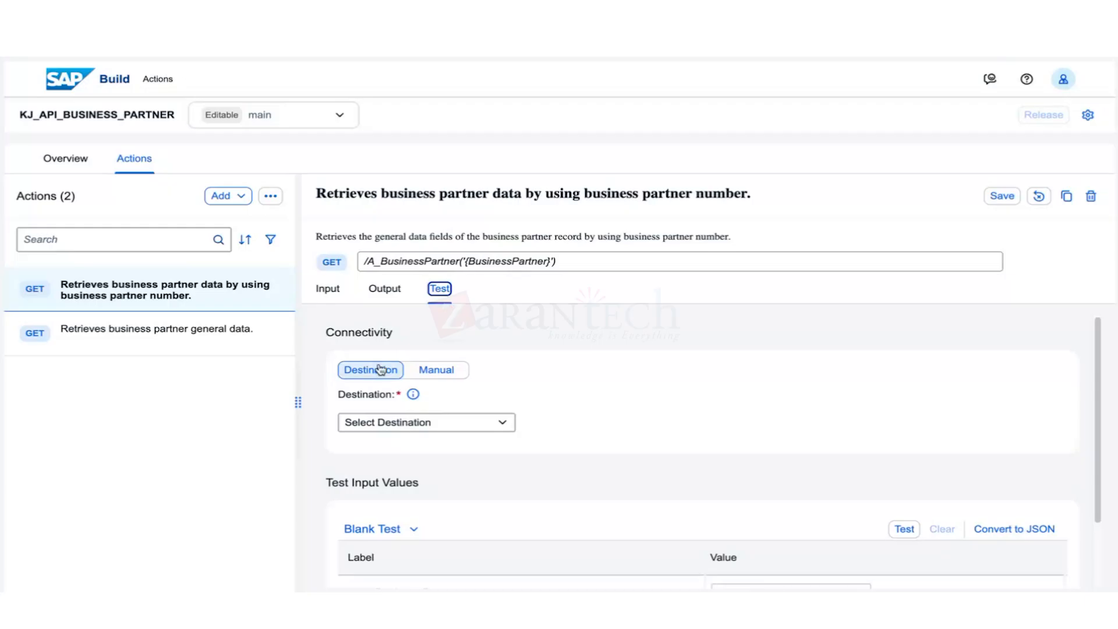
Browse the test Destination list without picking one, then switch connectivity to Manual.
click(502, 423)
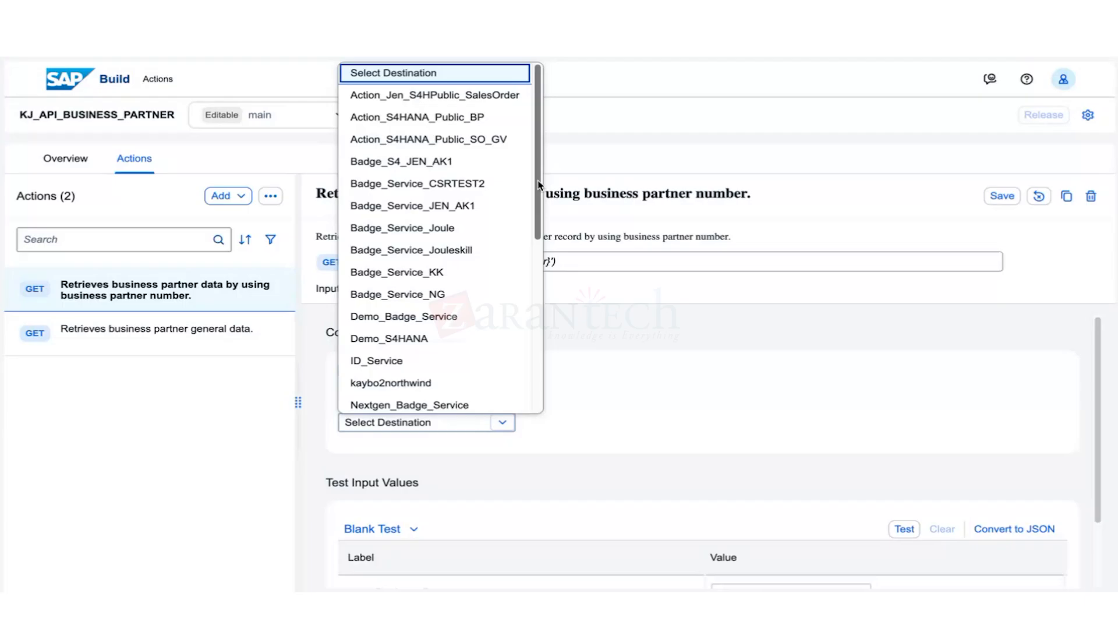
drag(539, 185, 533, 393)
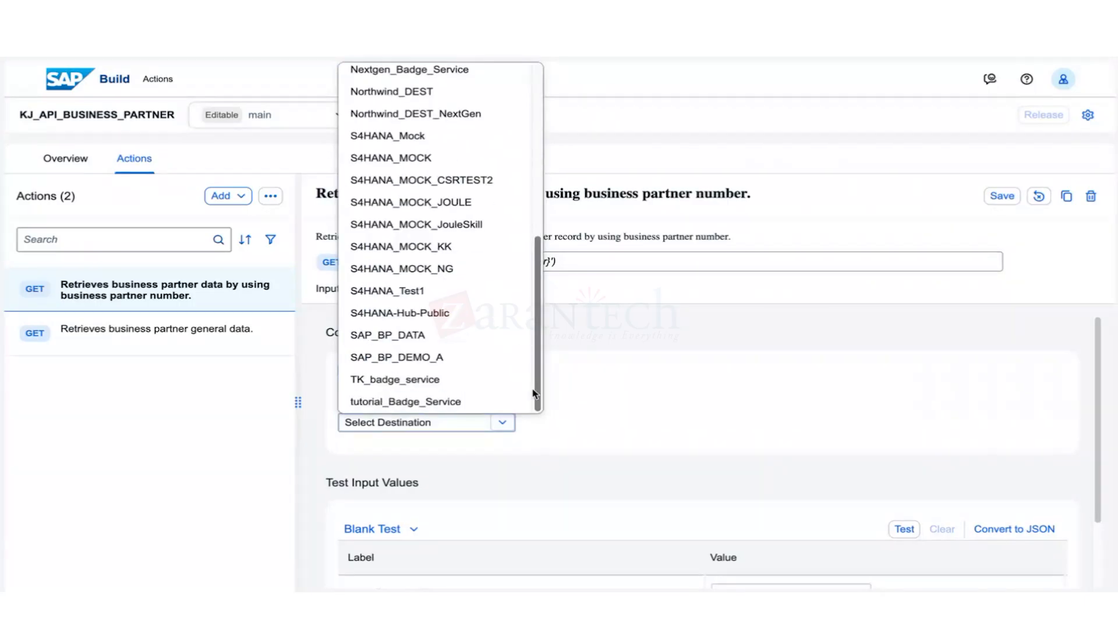
click(613, 393)
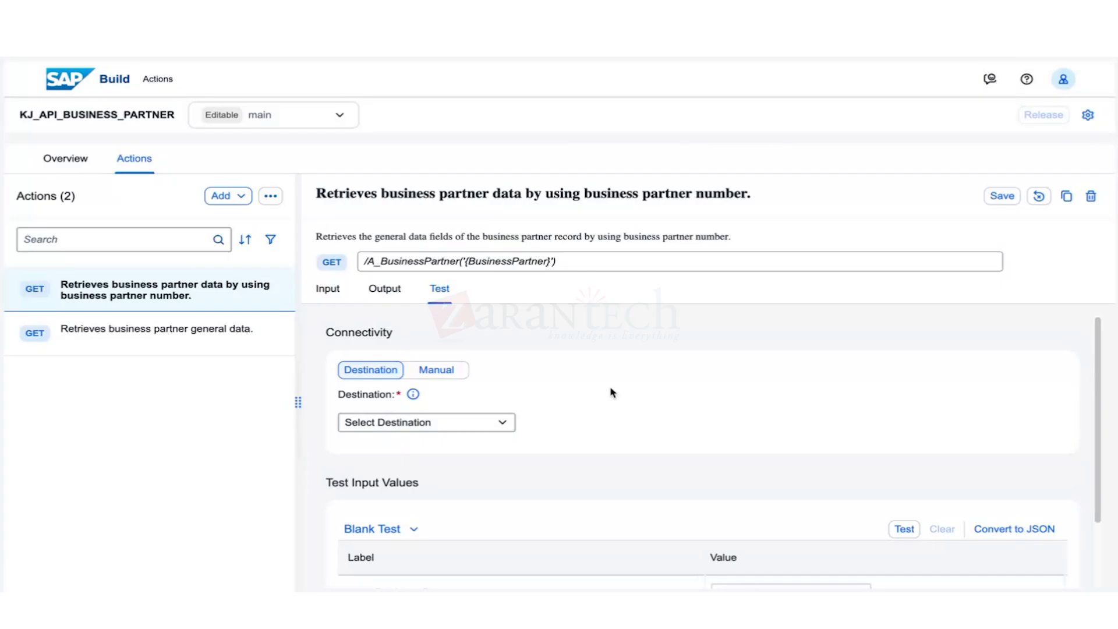
click(503, 434)
drag(533, 217, 532, 183)
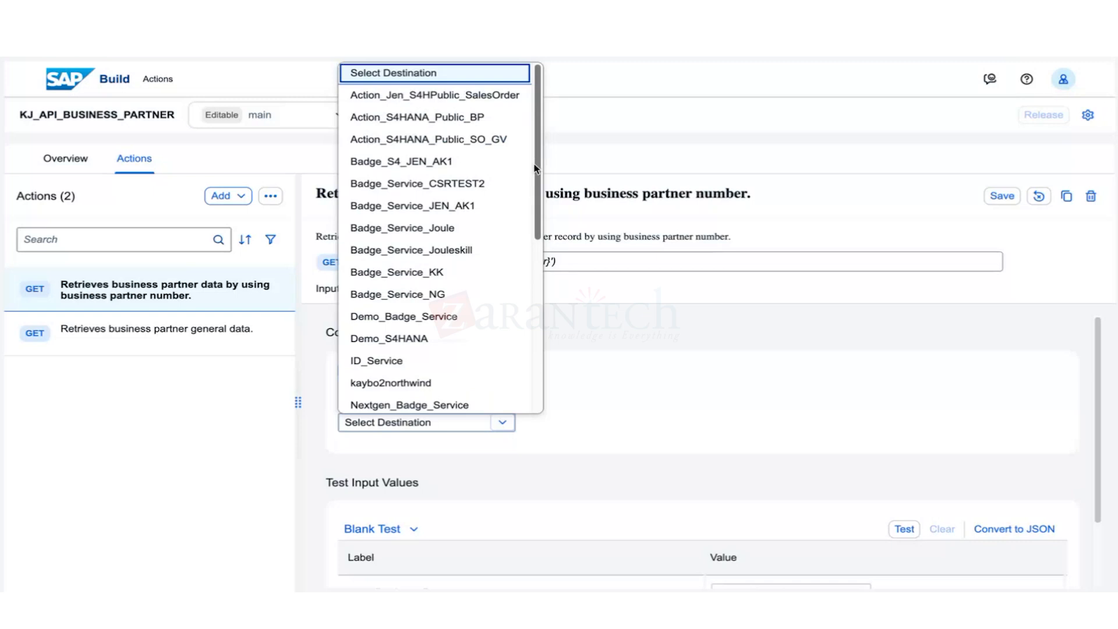
scroll(531, 215, down, 2)
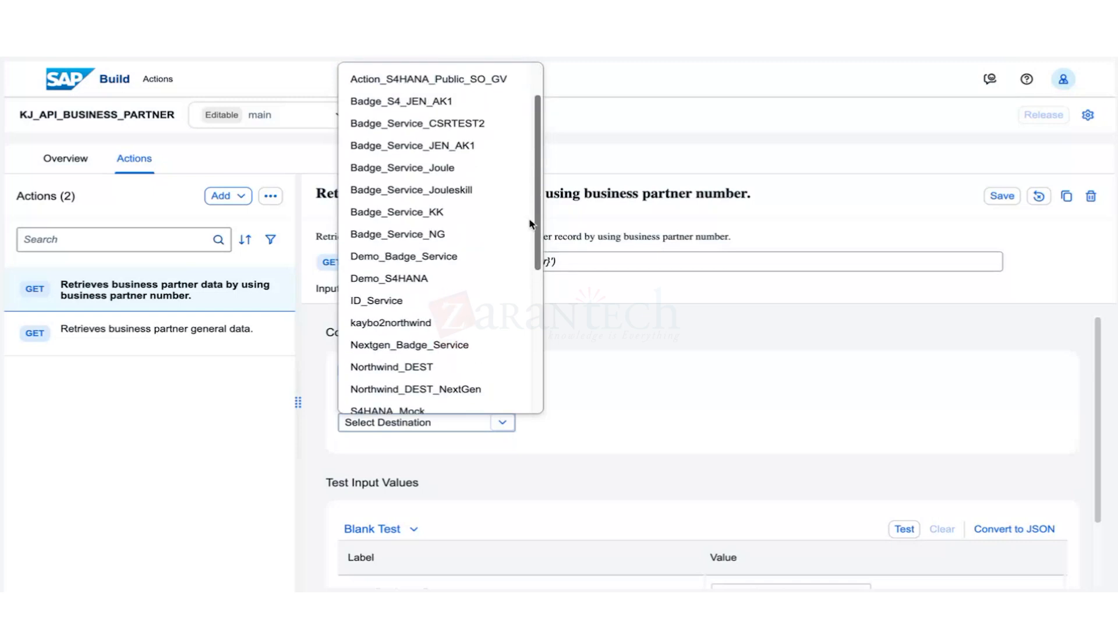
drag(530, 222, 526, 364)
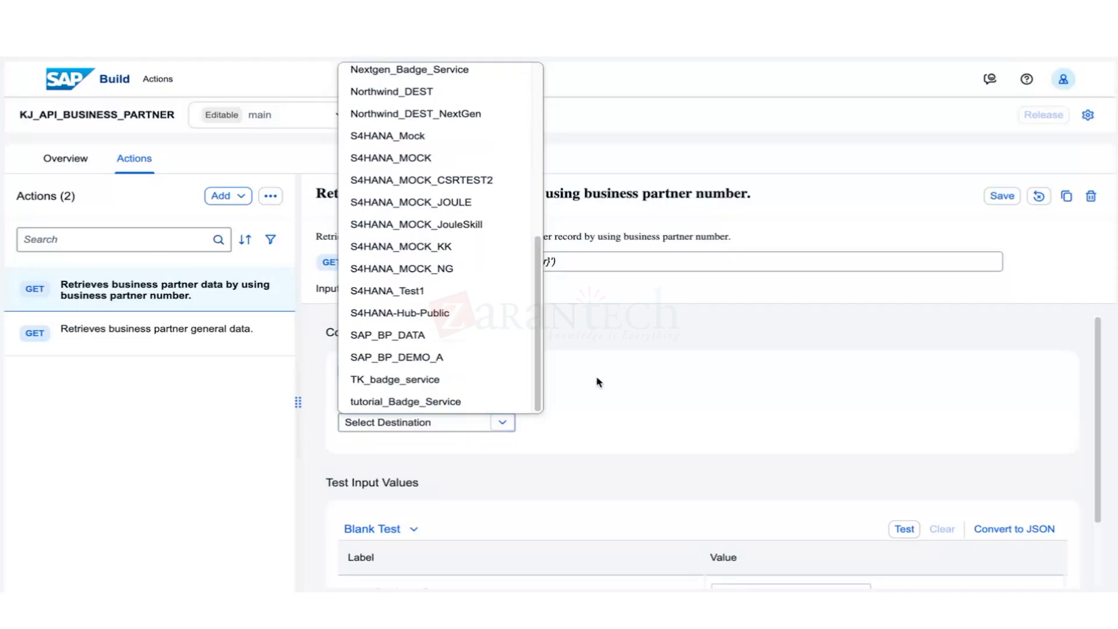
click(593, 423)
click(463, 378)
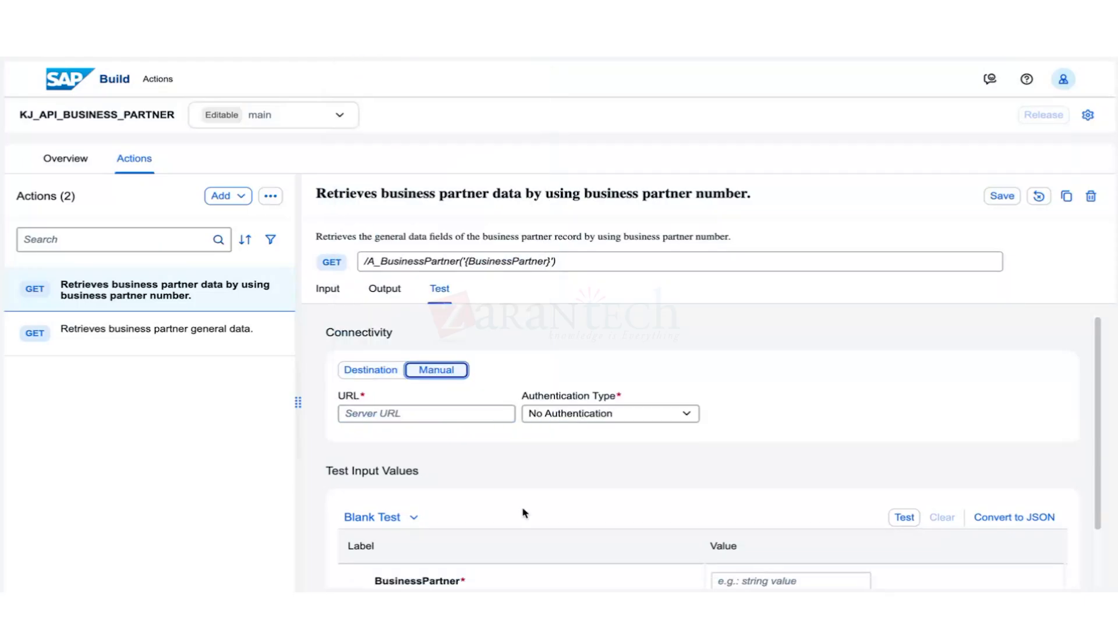
Point the test at the s4hana-mock URL with No Authentication and run it for BusinessPartner 1003764.
scroll(524, 511, down, 2)
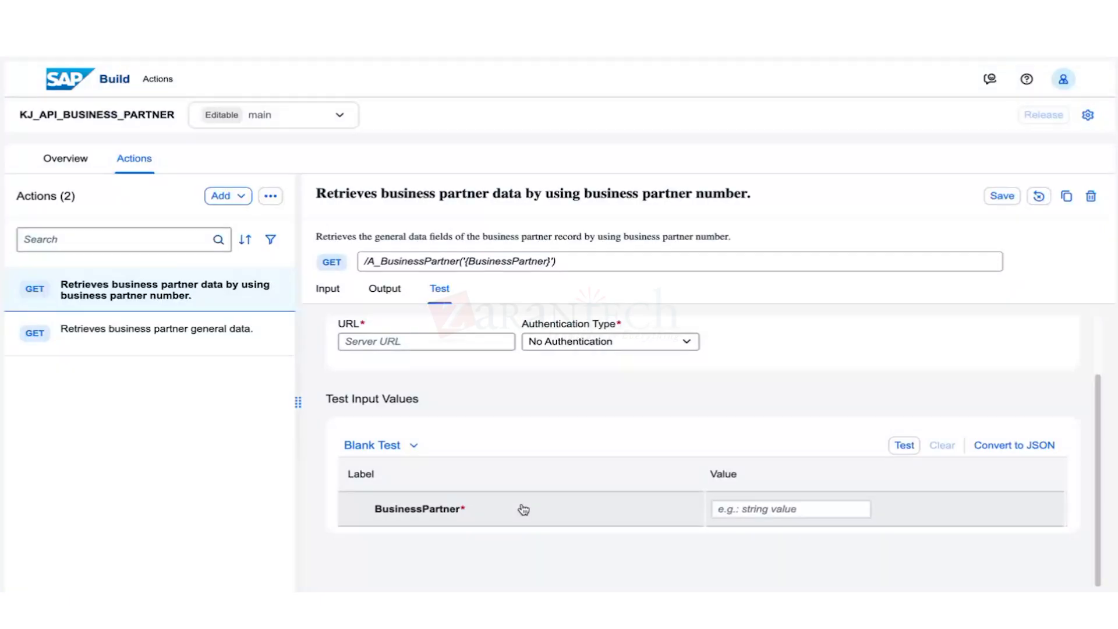
click(423, 341)
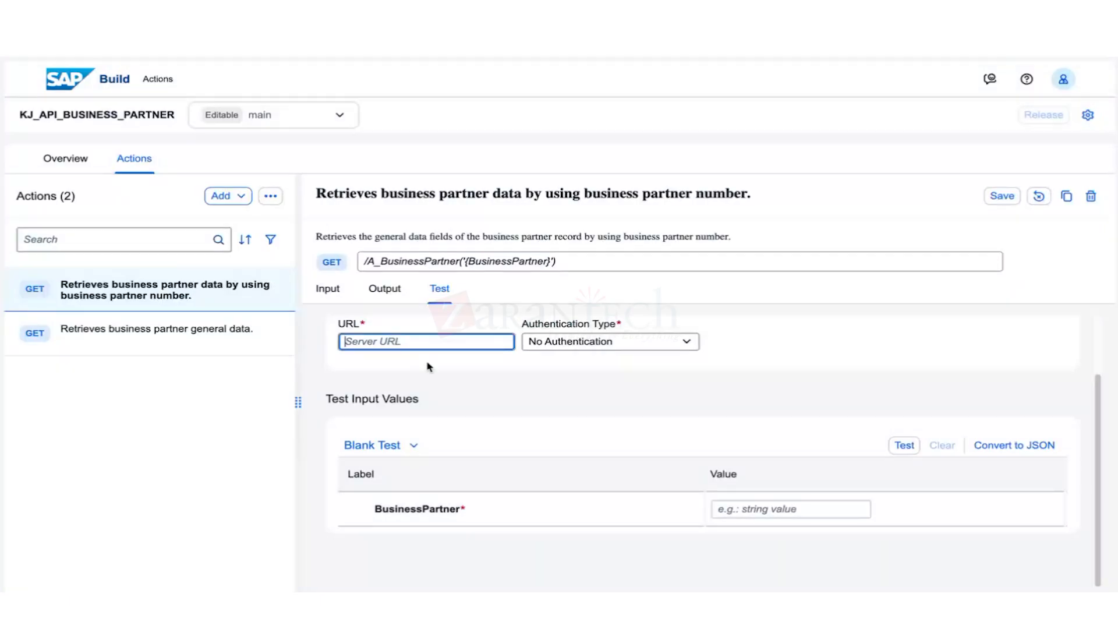
click(590, 341)
click(455, 342)
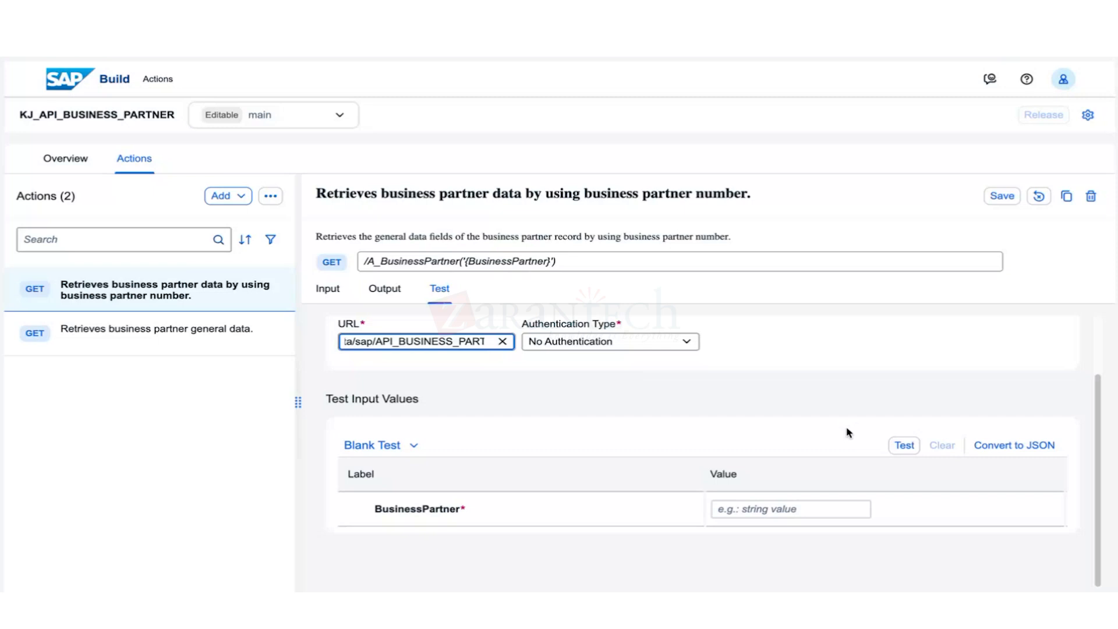
click(737, 516)
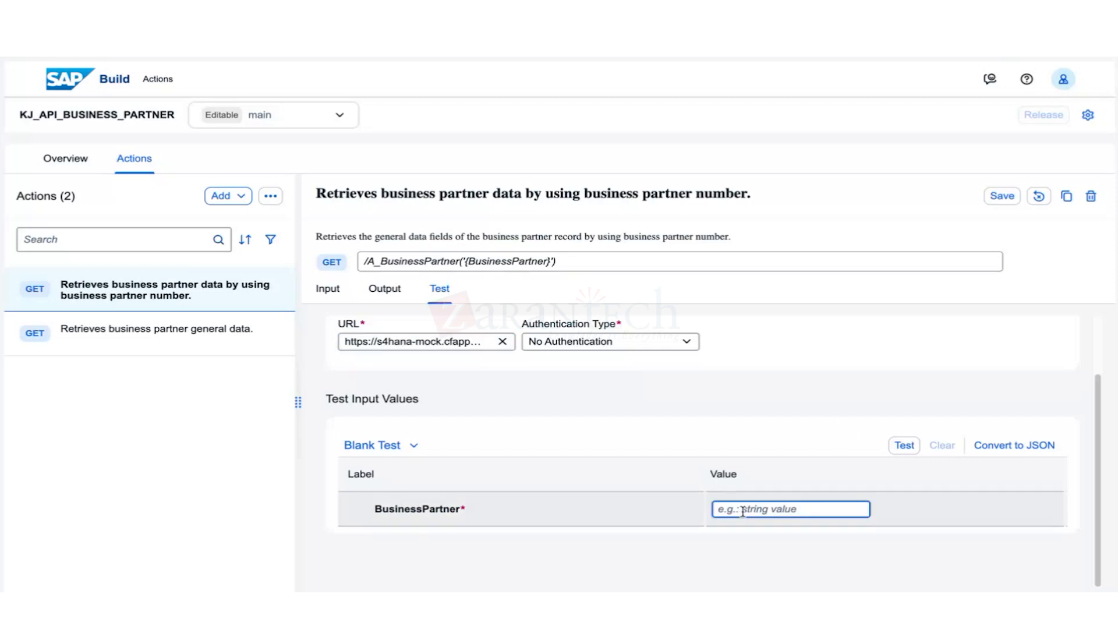
text(10037)
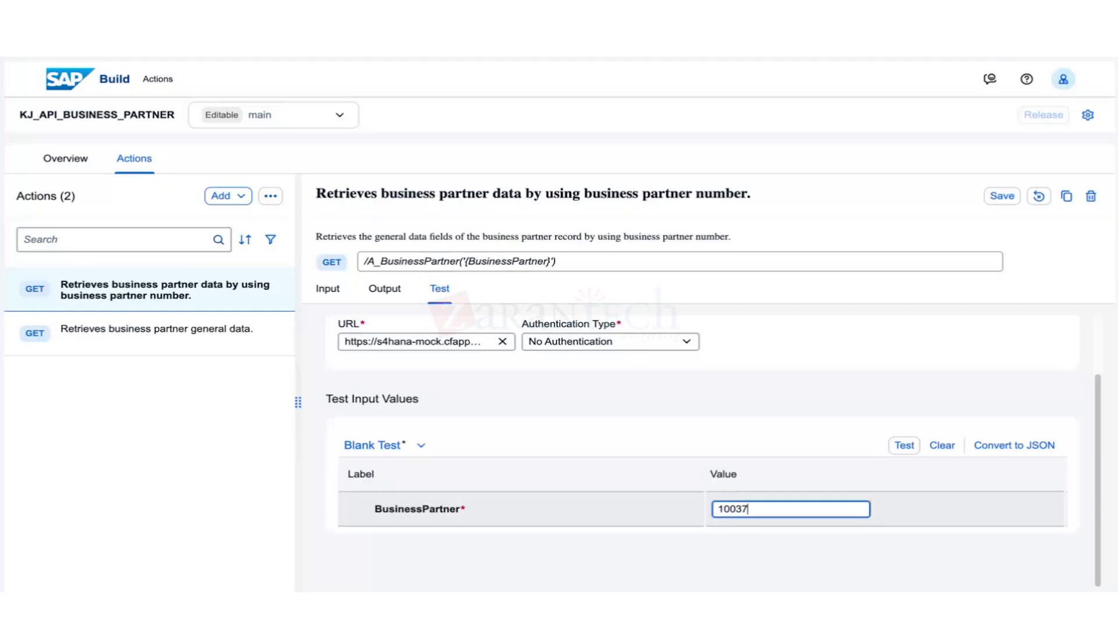
text(64)
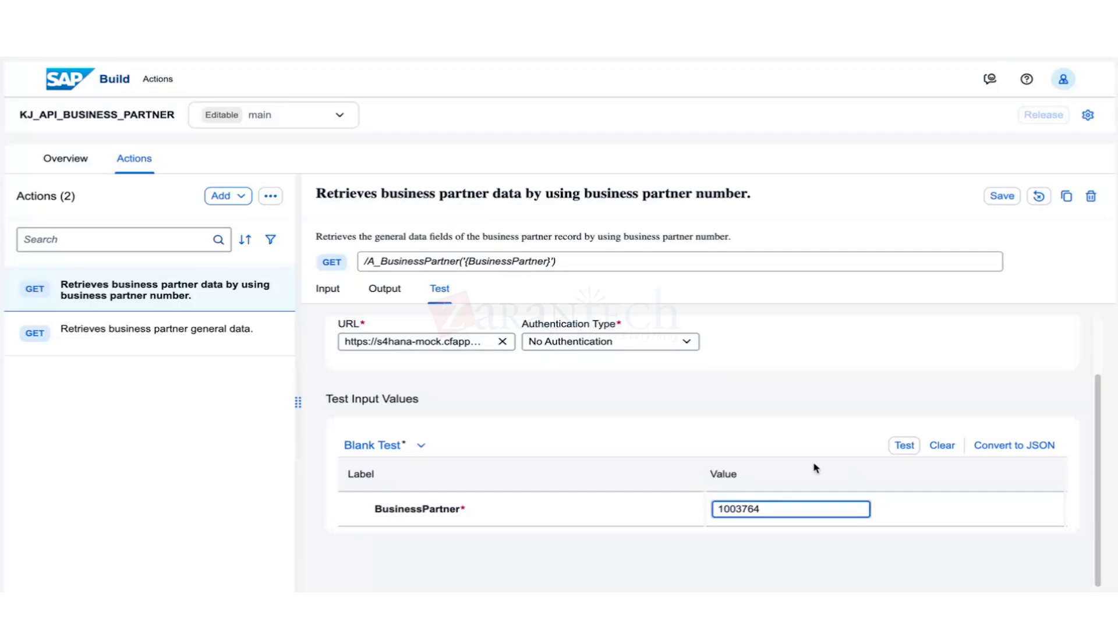
click(906, 447)
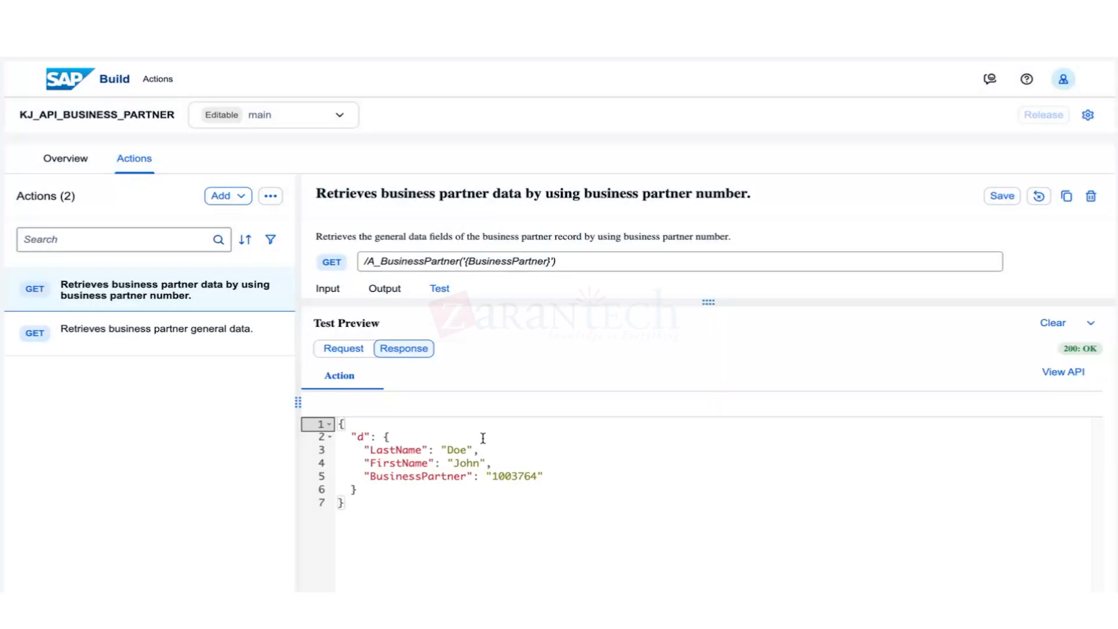
Review the 200 OK response (LastName Doe, FirstName John) and the request, then save the action.
drag(363, 450, 465, 447)
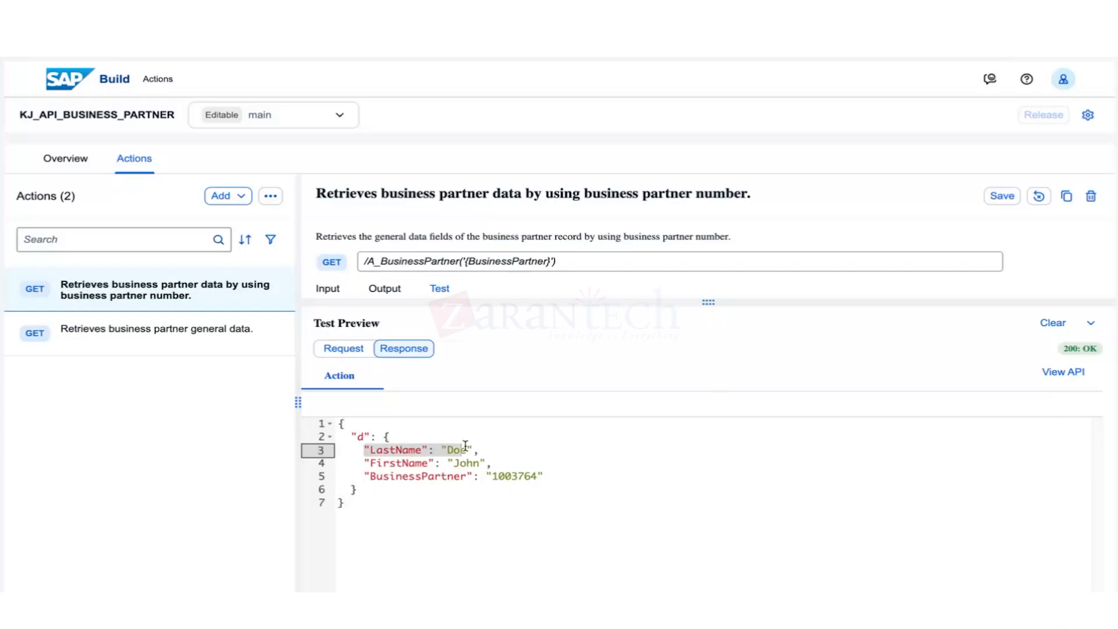
drag(534, 474, 363, 448)
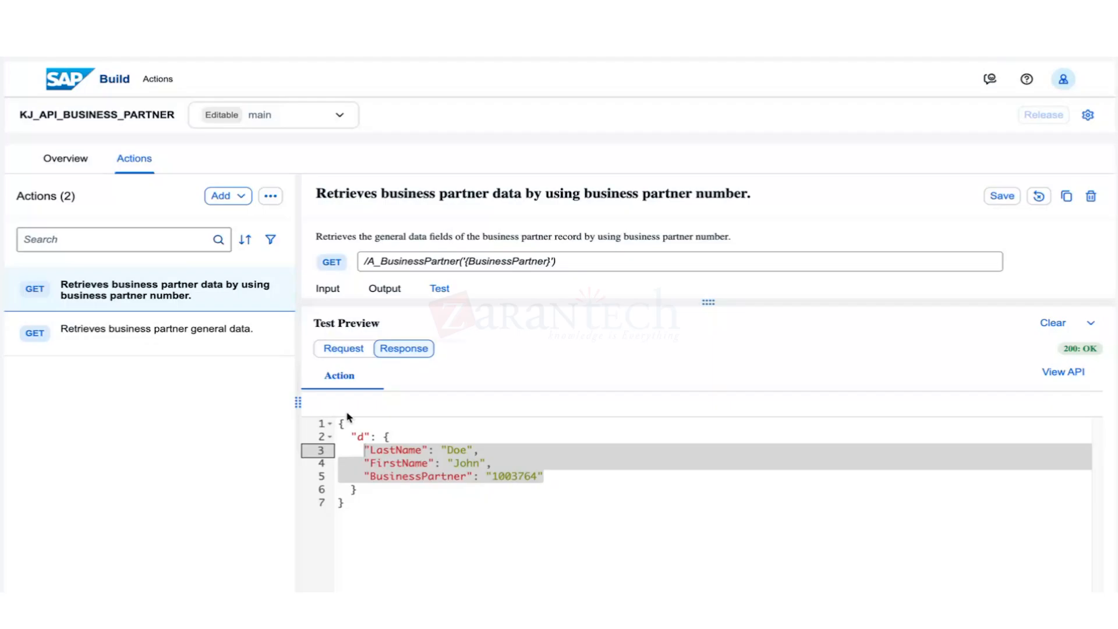
click(344, 348)
key(Right)
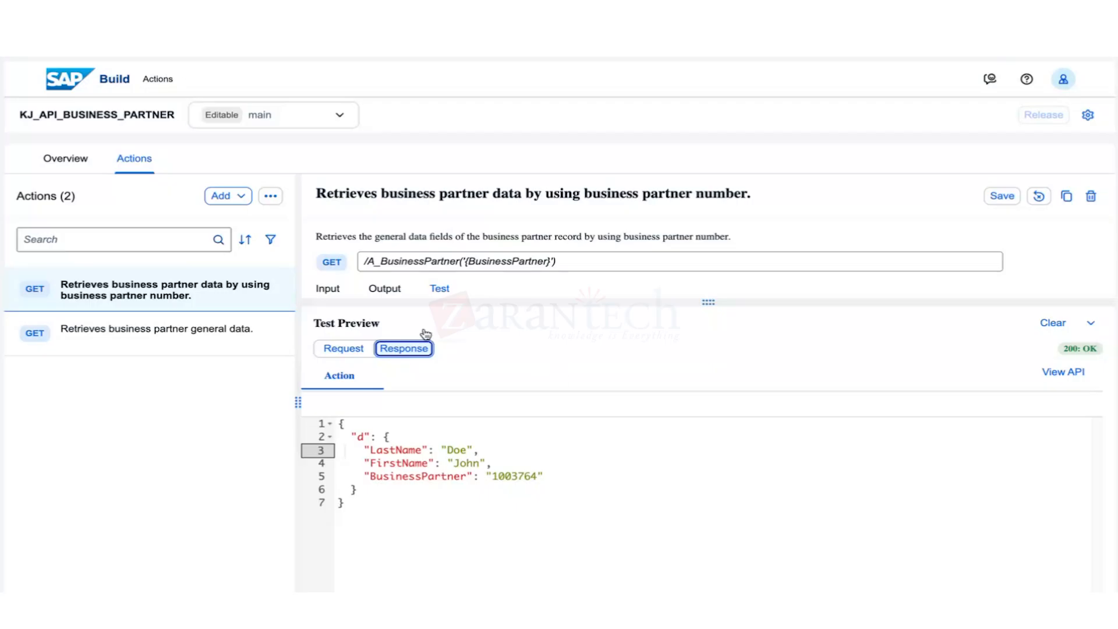
click(393, 504)
drag(393, 503, 339, 435)
click(380, 509)
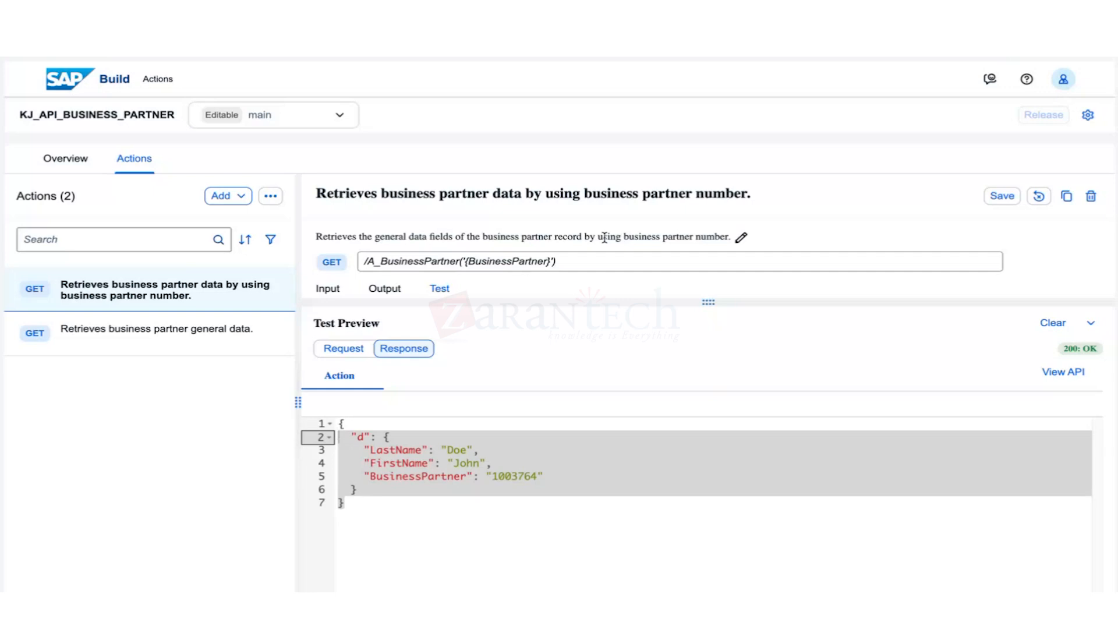
click(996, 196)
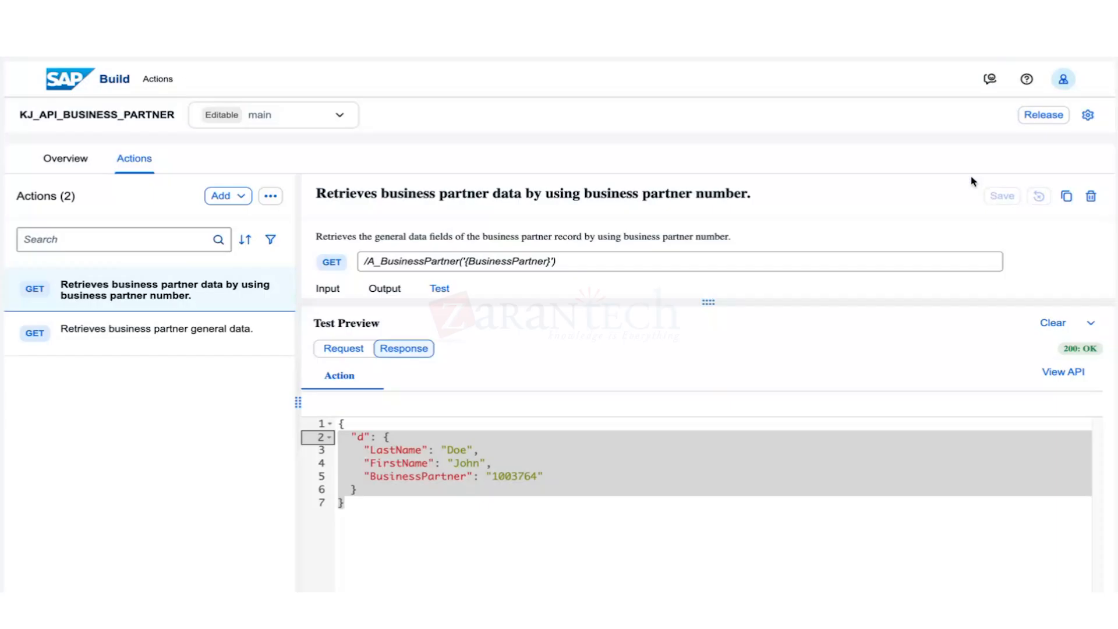
Open the 'Retrieves business partner general data' action's Output and expand d and results.
click(192, 347)
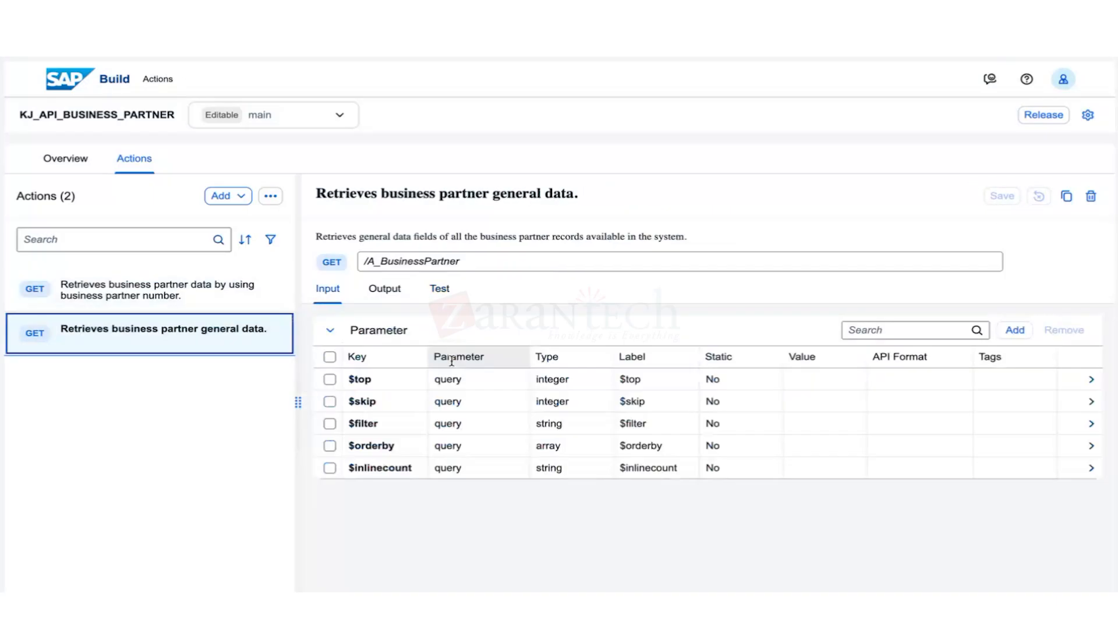
click(384, 289)
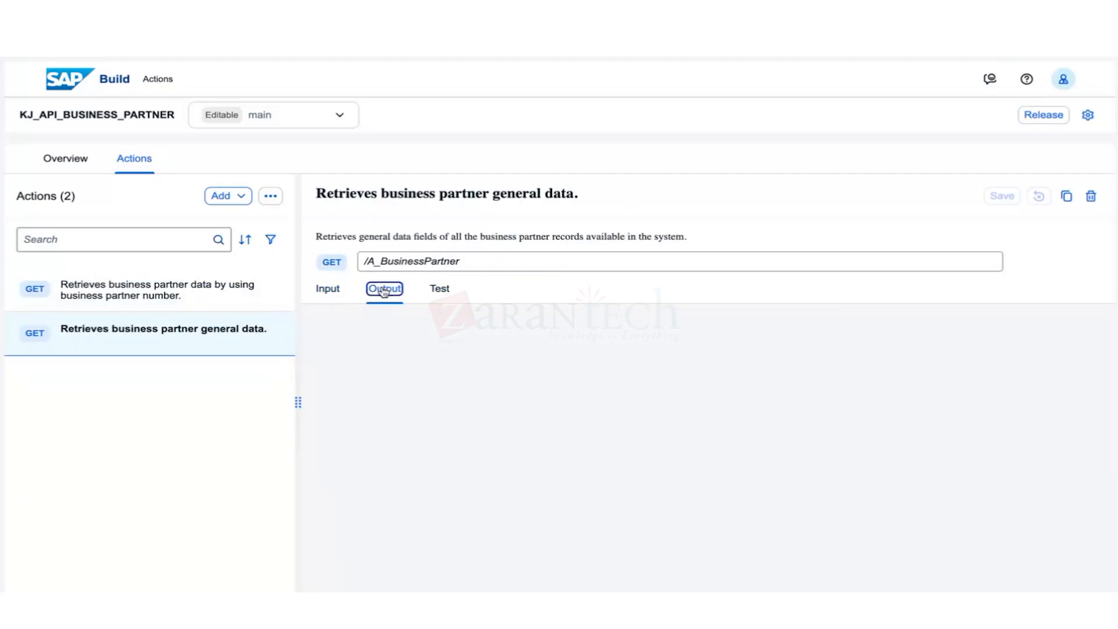
click(356, 521)
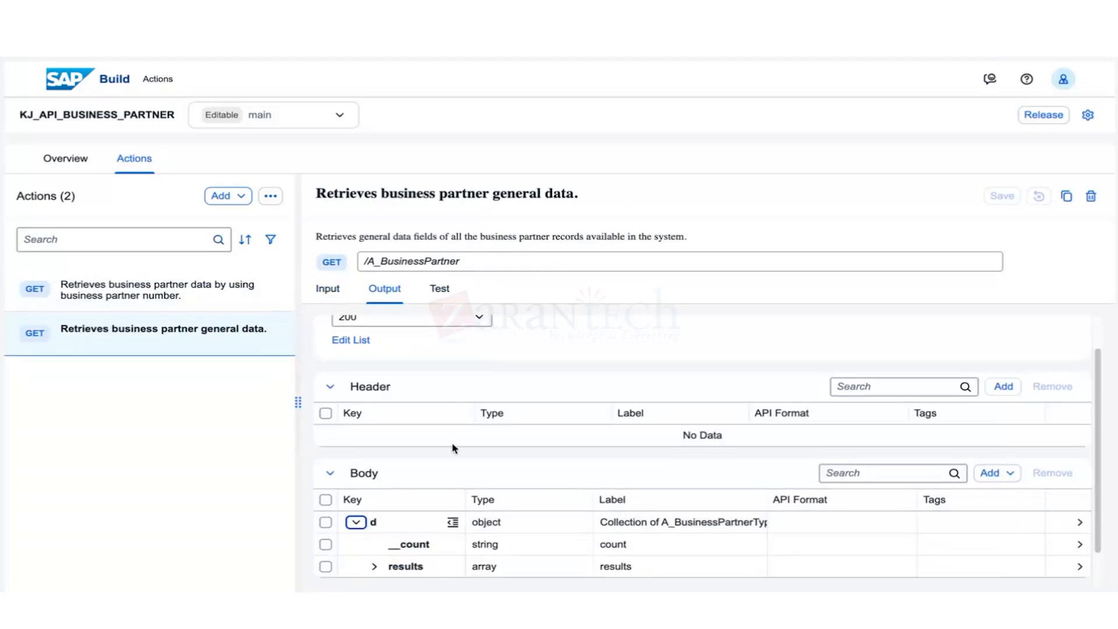
click(379, 566)
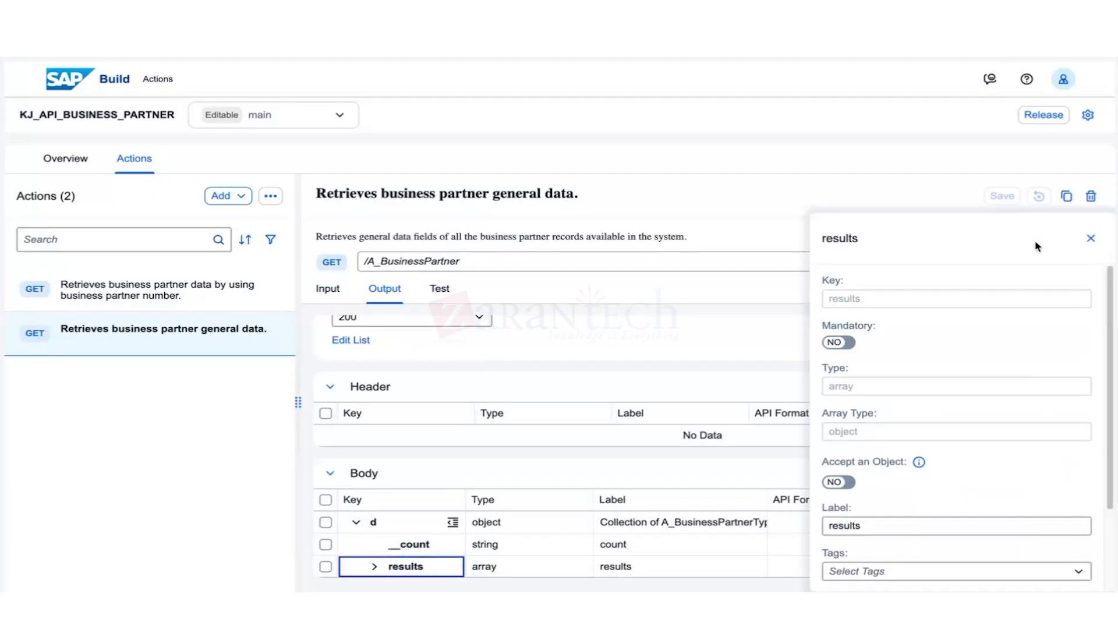
key(Escape)
click(370, 566)
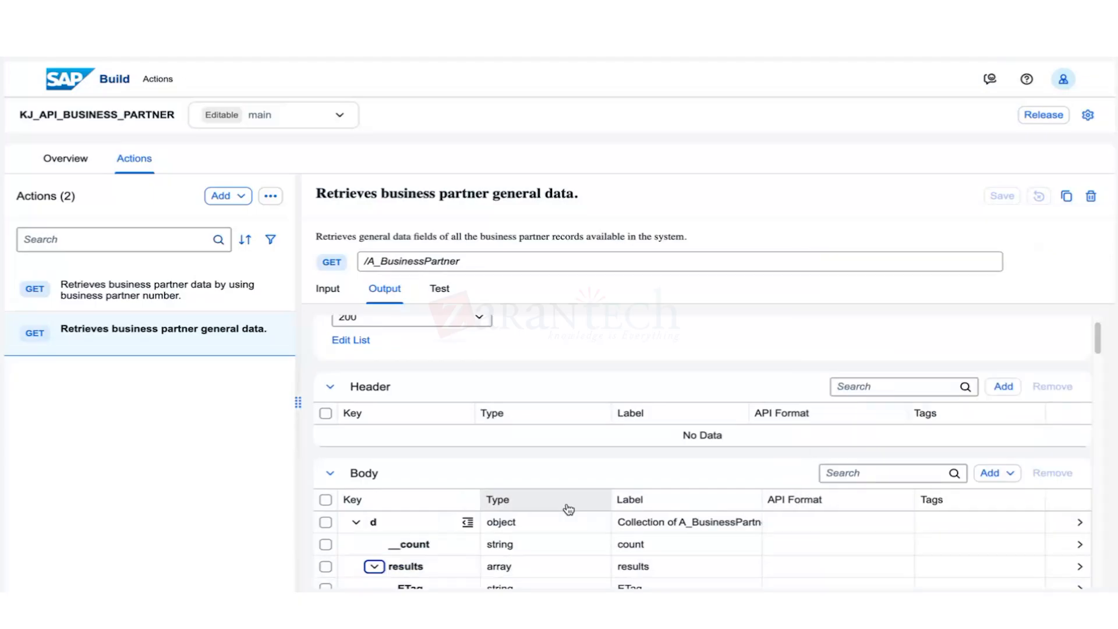
scroll(569, 510, down, 4)
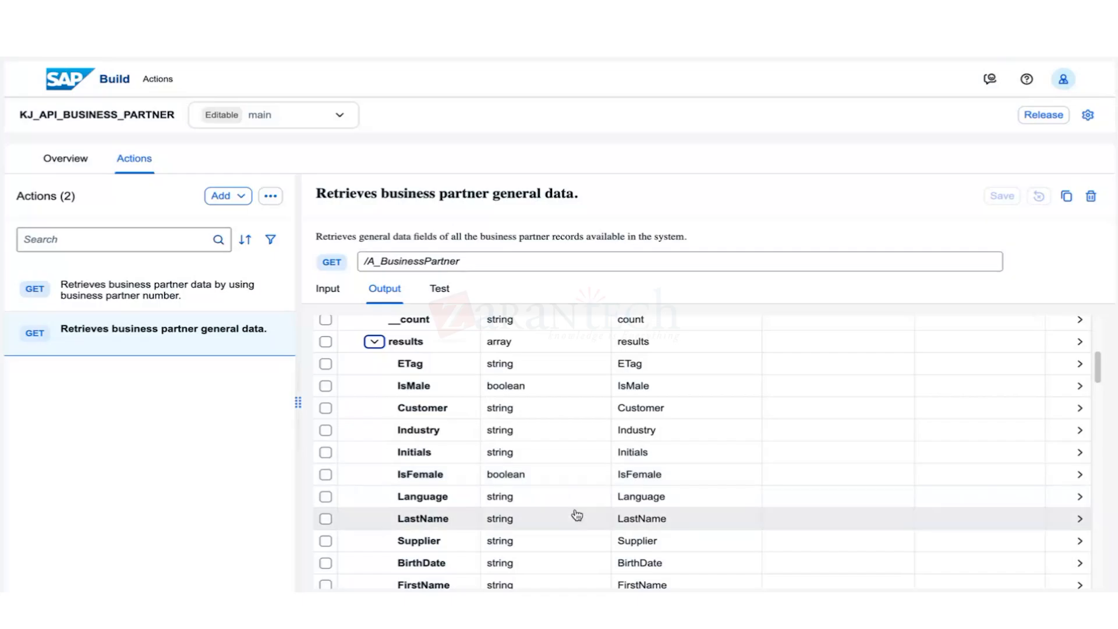
Select all output body fields, then untick LastName and FirstName to keep them.
scroll(408, 512, down, 1)
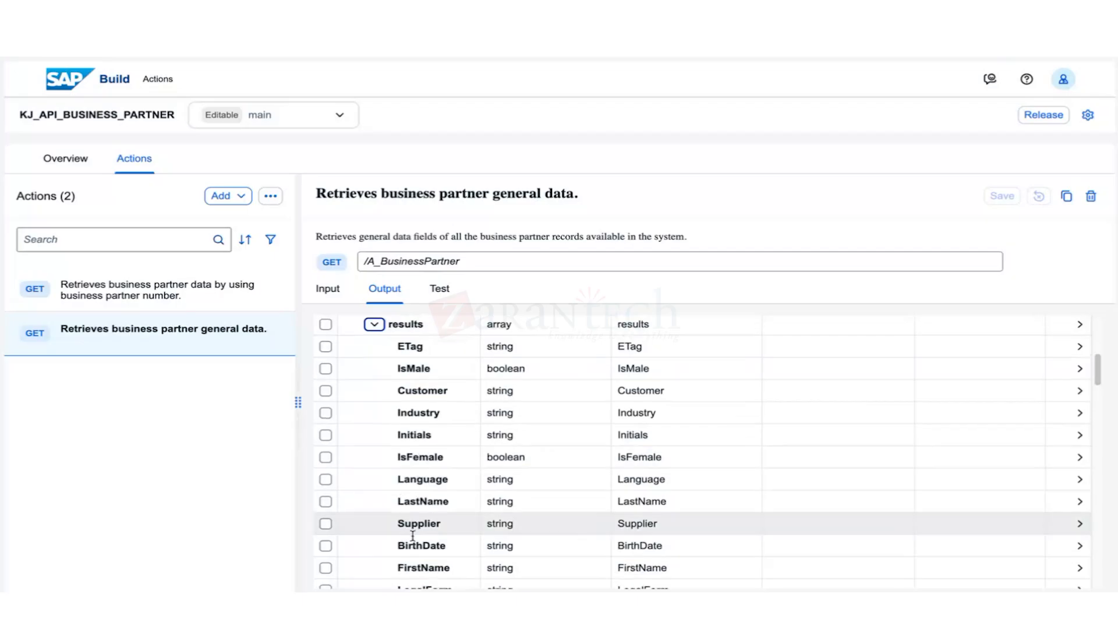
scroll(413, 534, down, 3)
scroll(349, 407, up, 6)
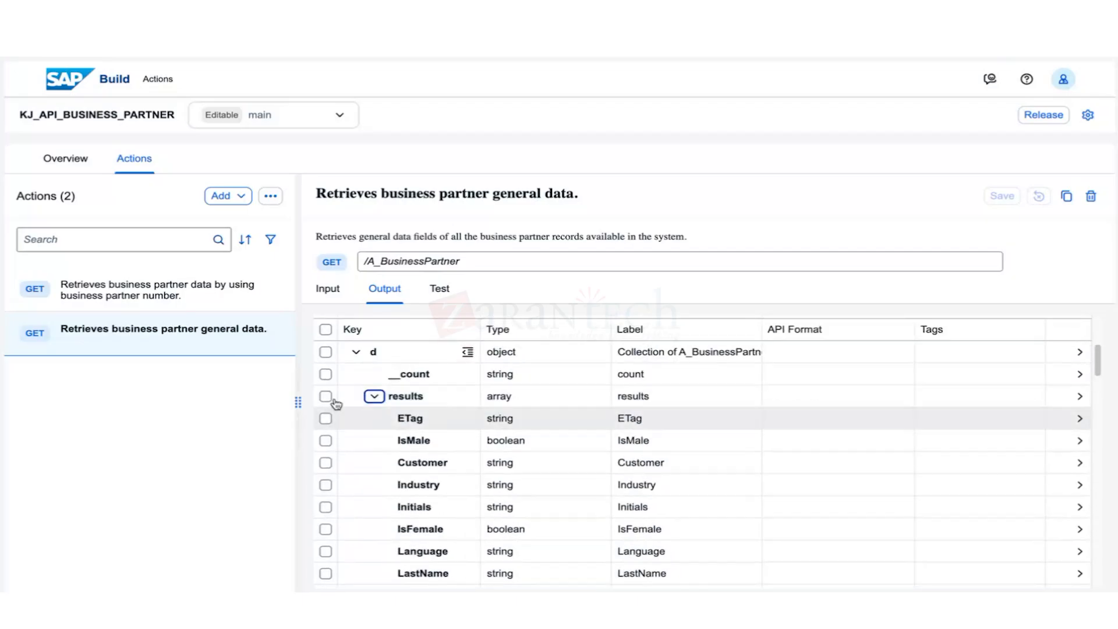
click(325, 356)
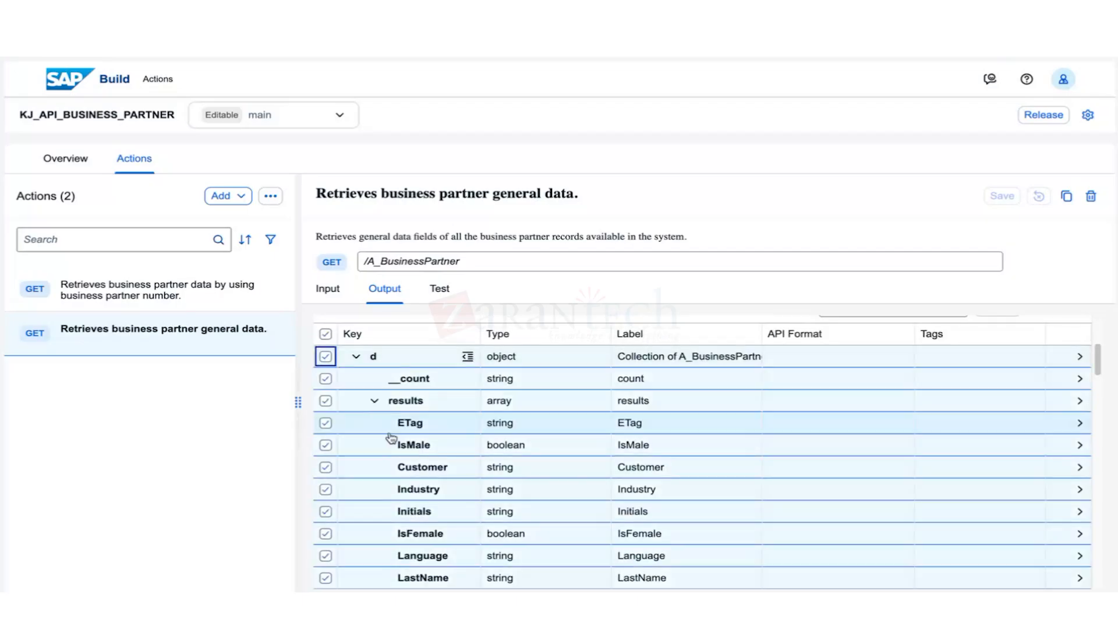
scroll(379, 454, down, 5)
scroll(369, 464, up, 2)
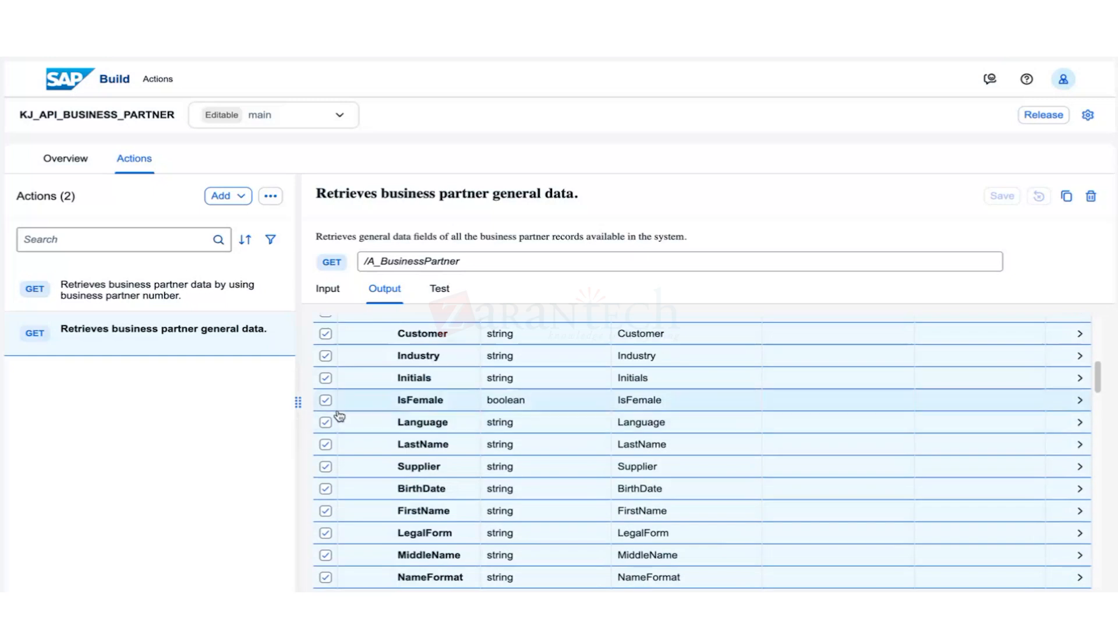
click(326, 445)
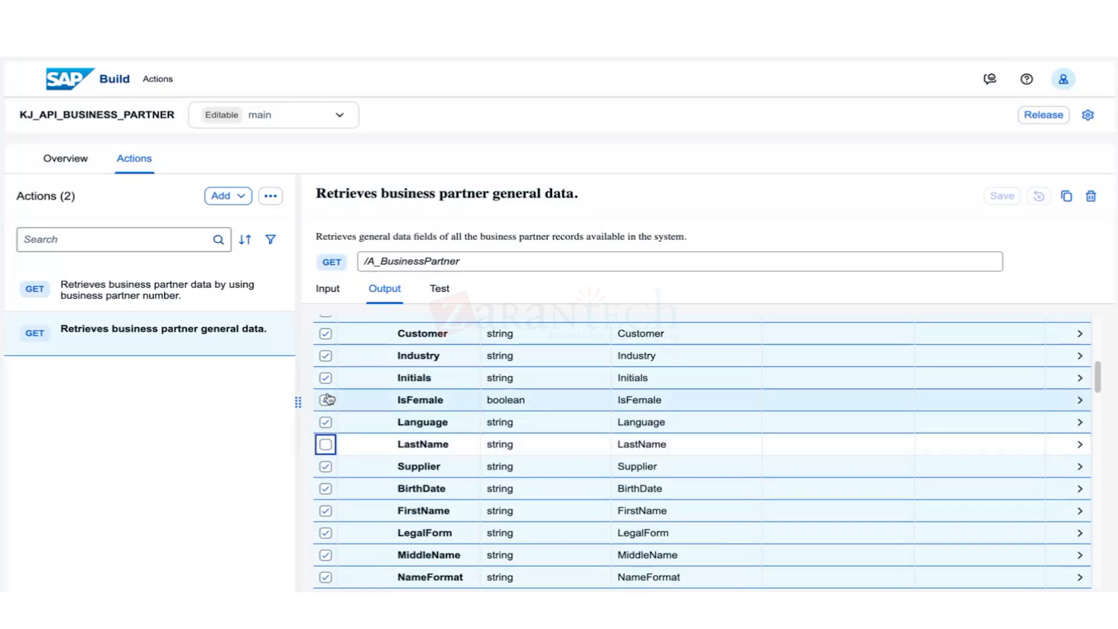
click(326, 511)
Untick BusinessPartner, remove the other selected fields, and check what remains in results.
scroll(384, 531, down, 2)
scroll(375, 533, down, 10)
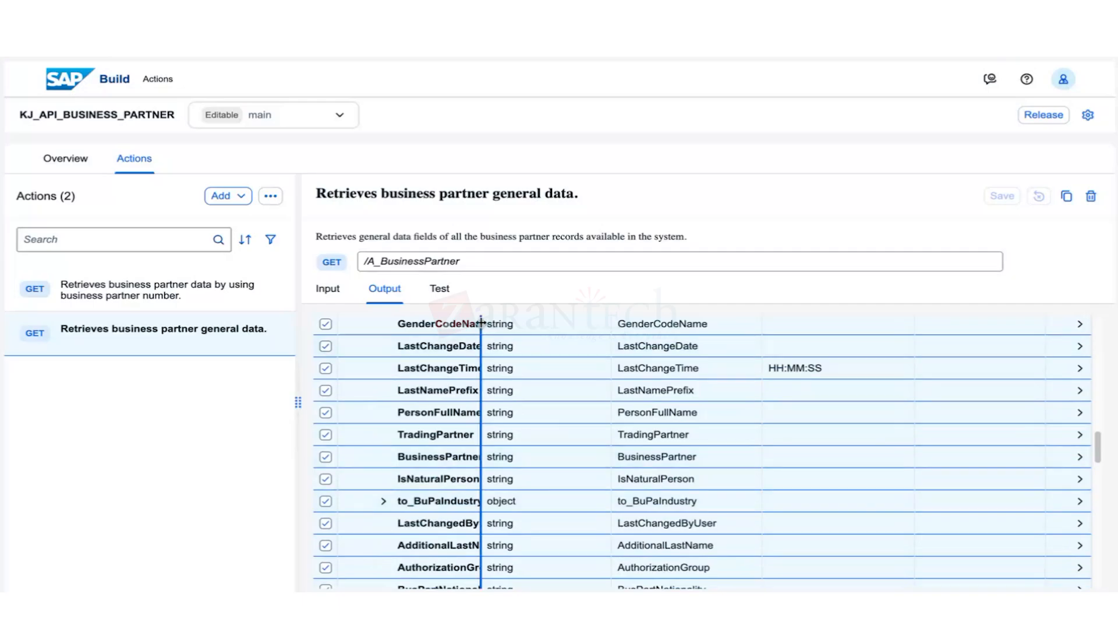
drag(481, 322, 551, 322)
click(325, 457)
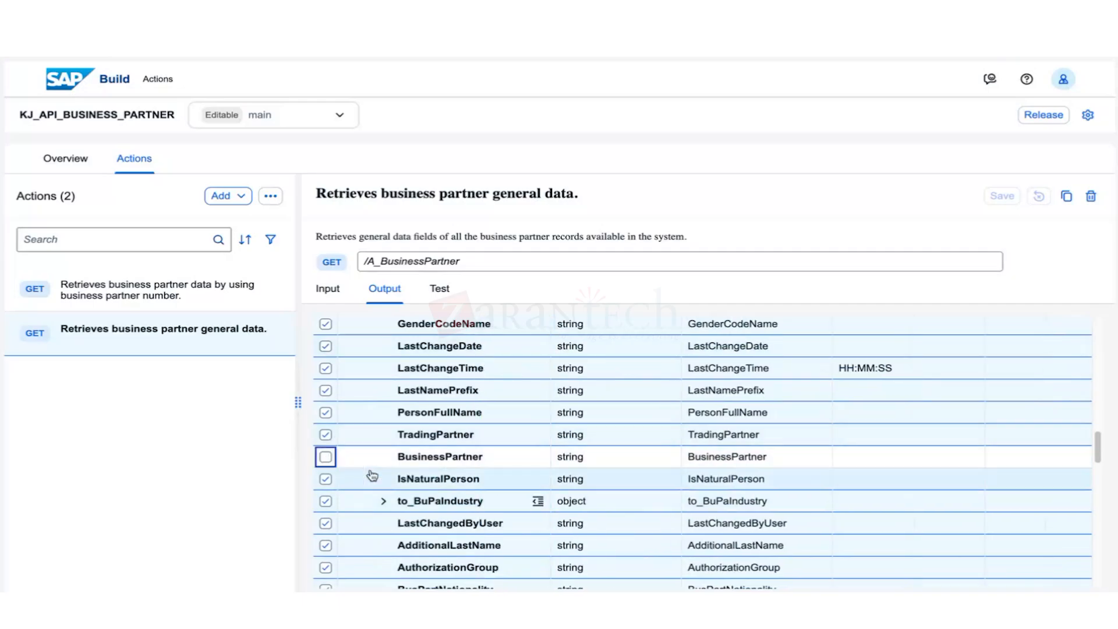
scroll(909, 409, up, 10)
click(1053, 515)
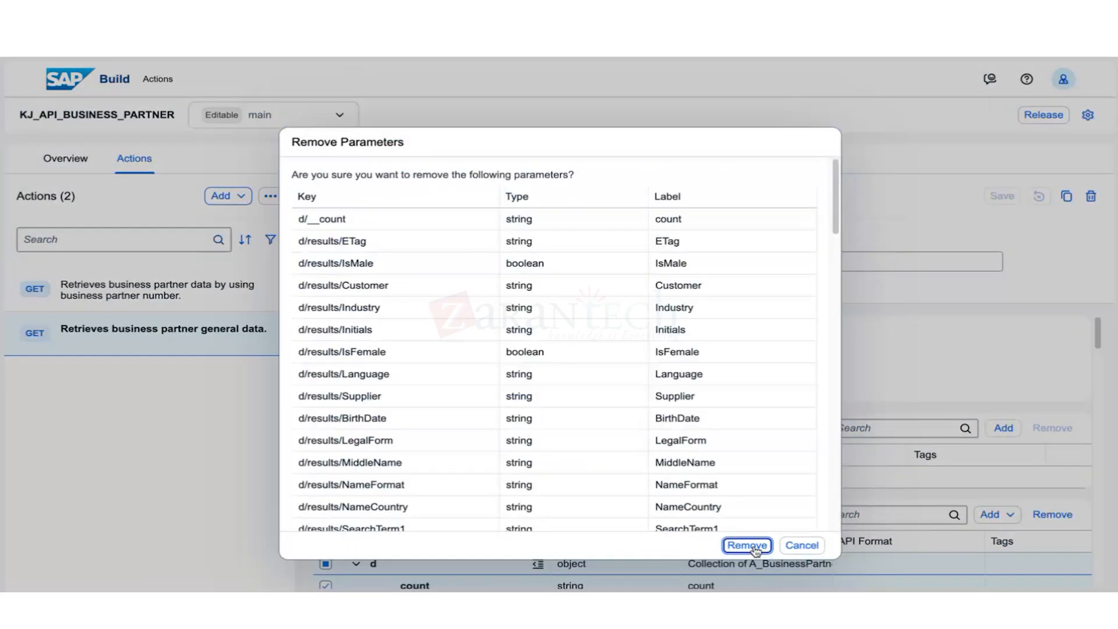
click(744, 541)
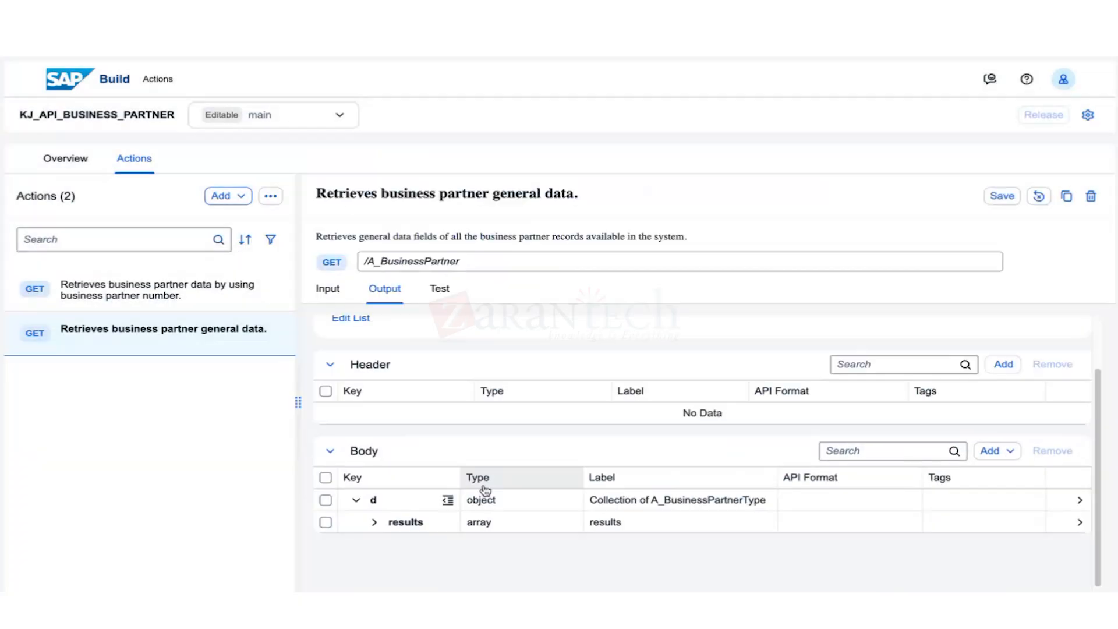
click(374, 522)
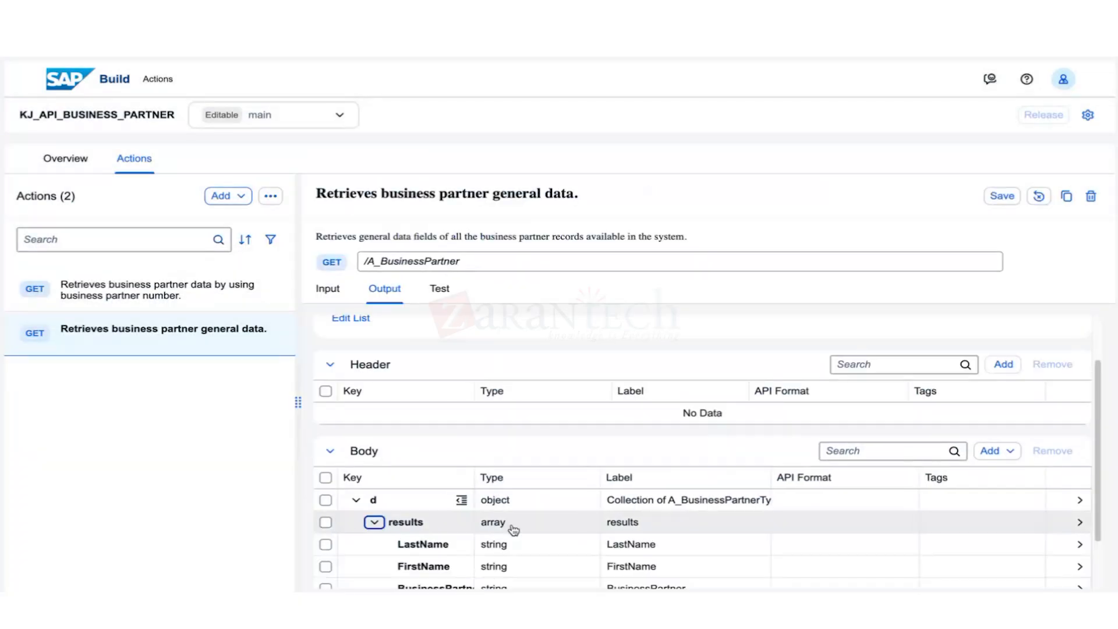
scroll(510, 527, down, 2)
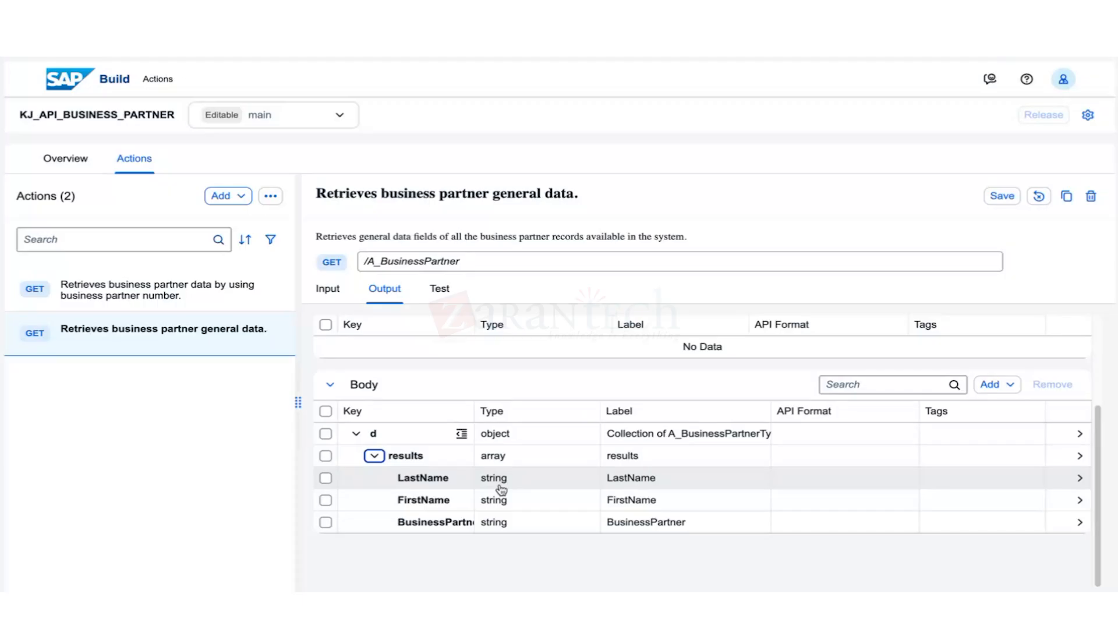
Test the general-data action and scroll through the 200 OK JSON of partners' names and numbers.
click(441, 290)
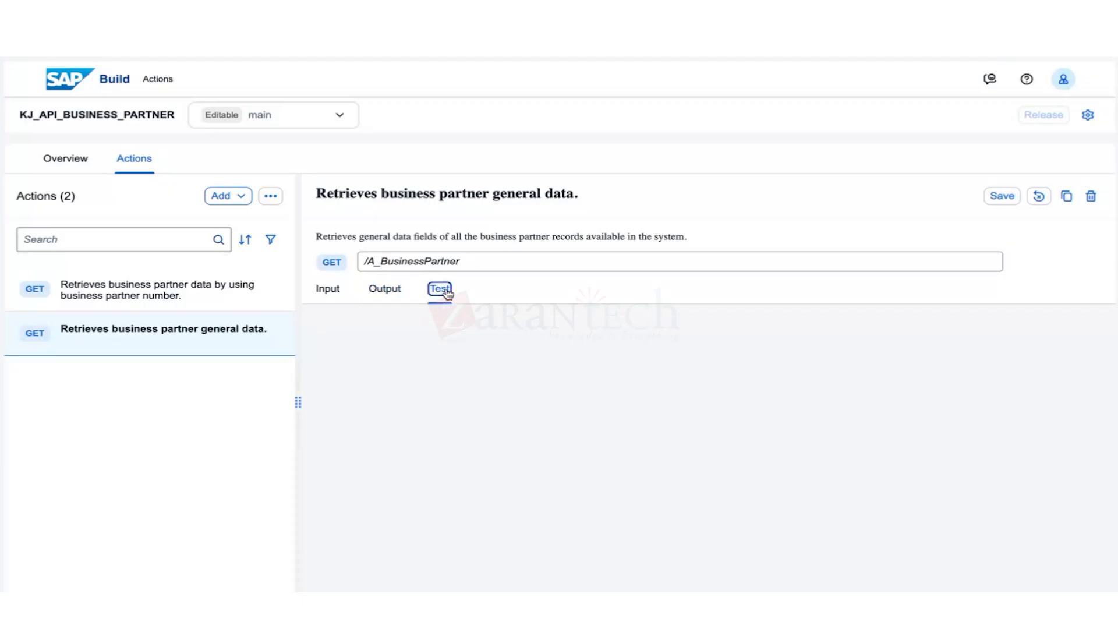
scroll(431, 512, down, 4)
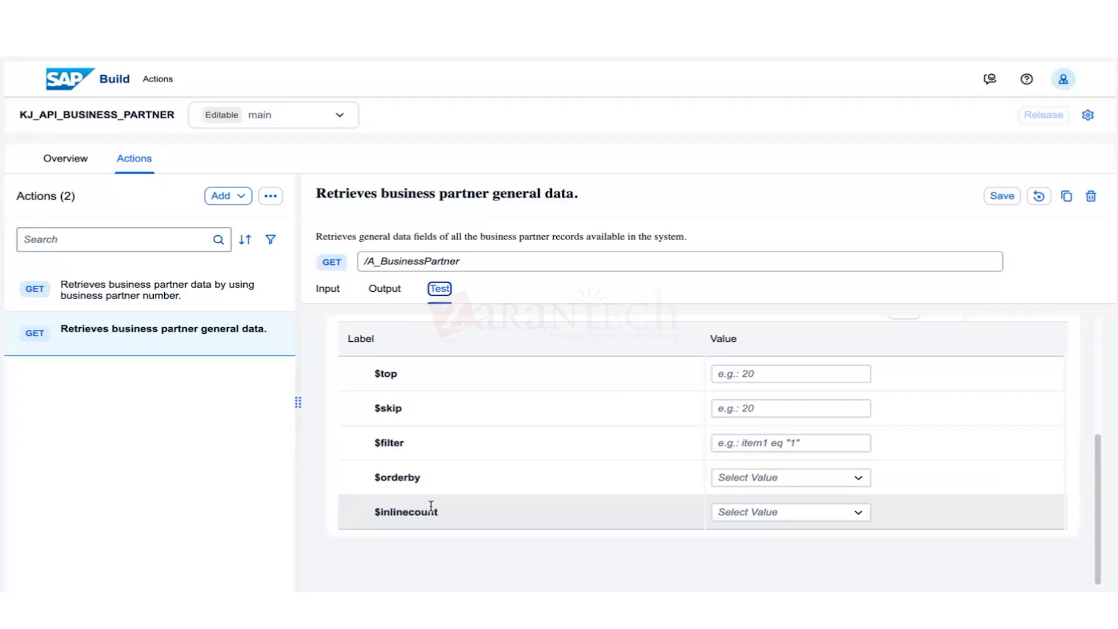
scroll(472, 460, up, 4)
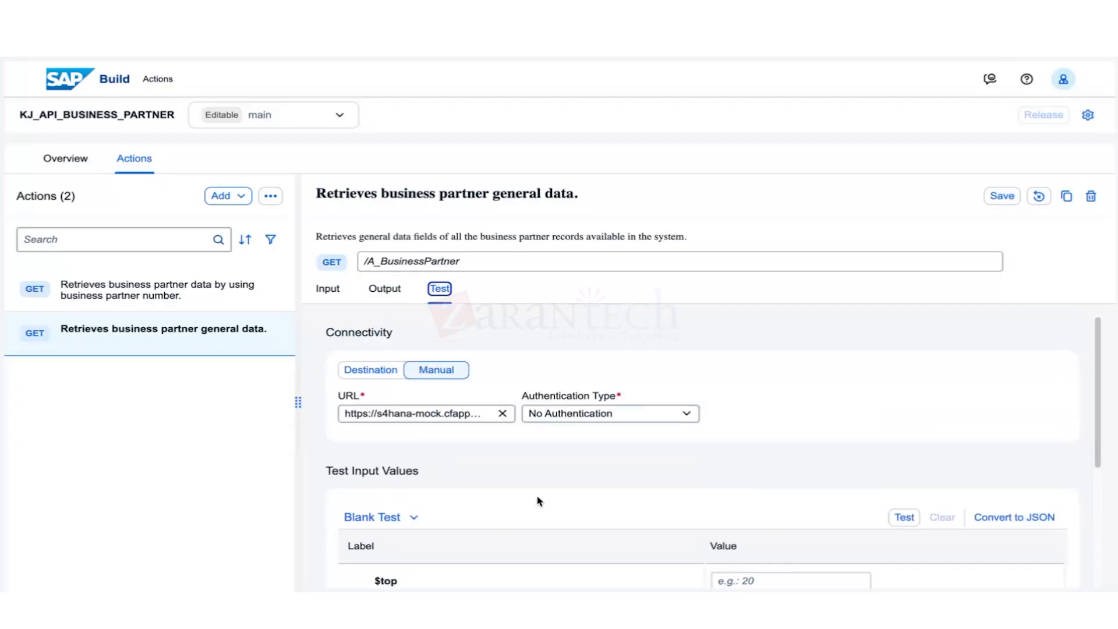
scroll(538, 500, down, 4)
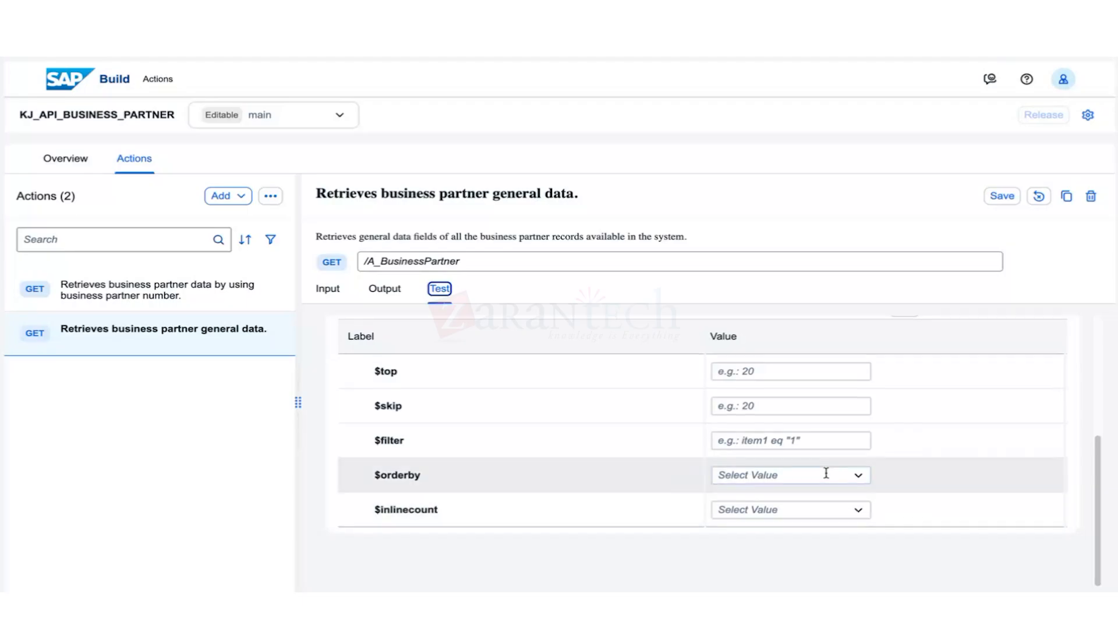
scroll(826, 473, up, 2)
click(905, 388)
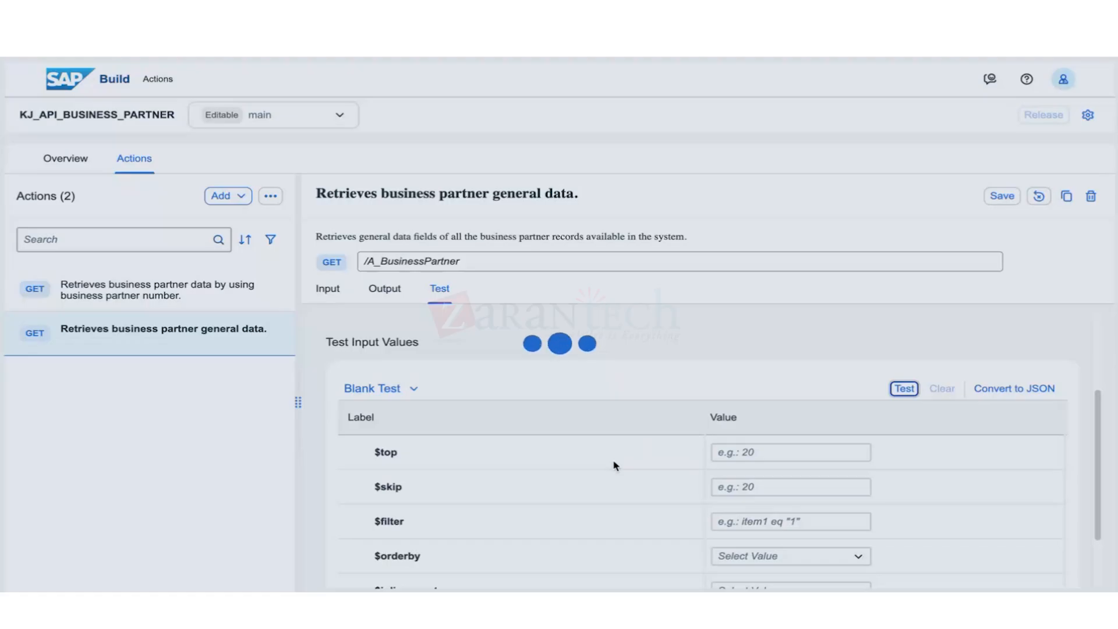
scroll(600, 512, down, 10)
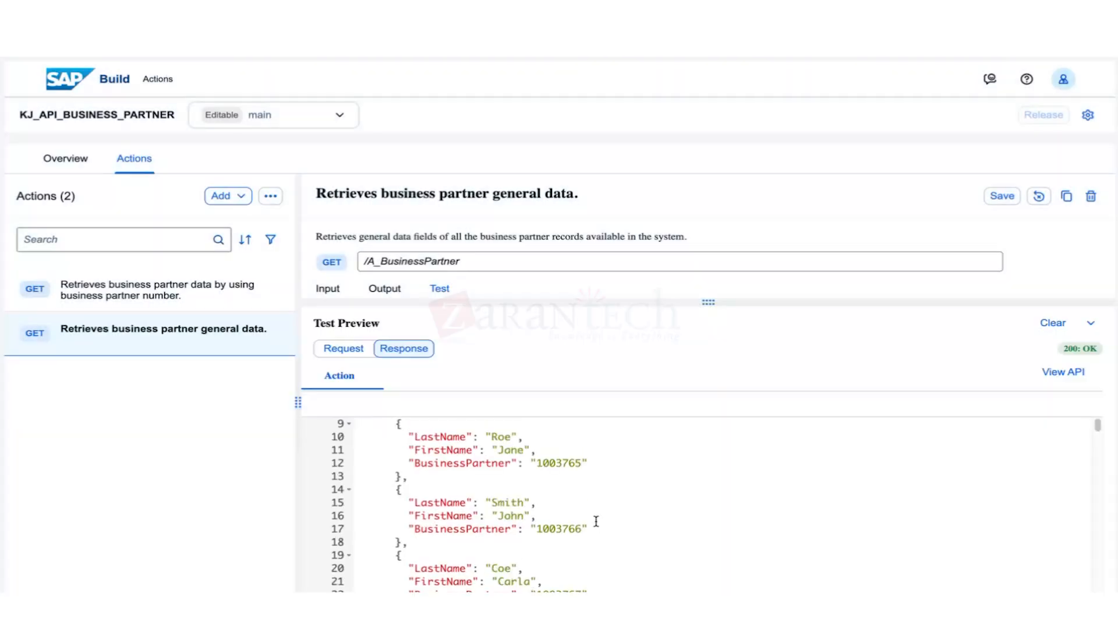
scroll(592, 539, down, 7)
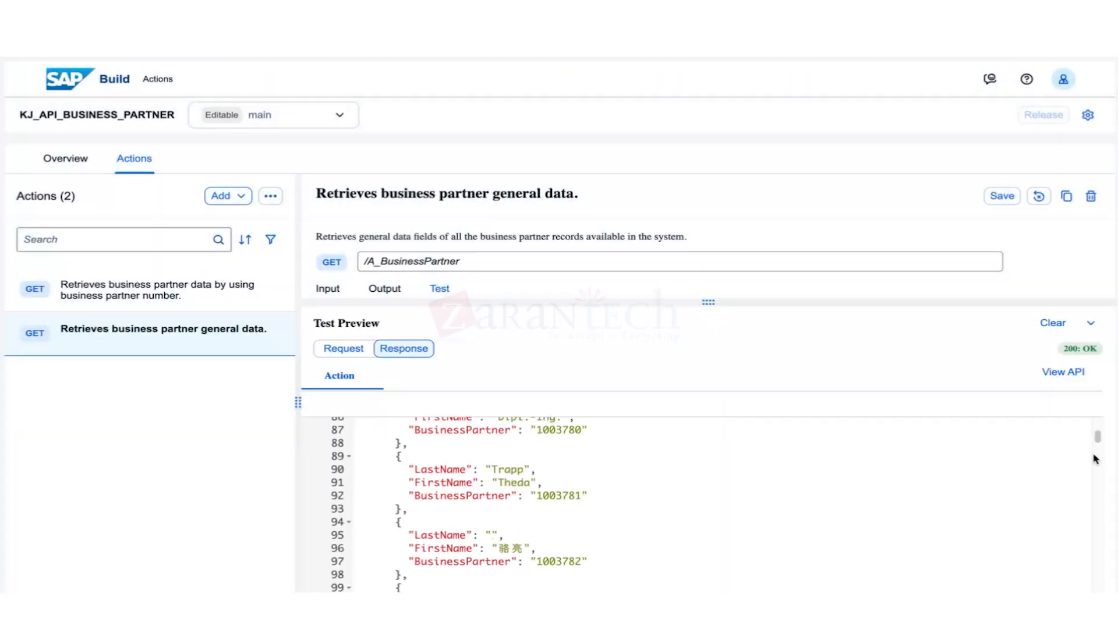
drag(1098, 439, 1100, 446)
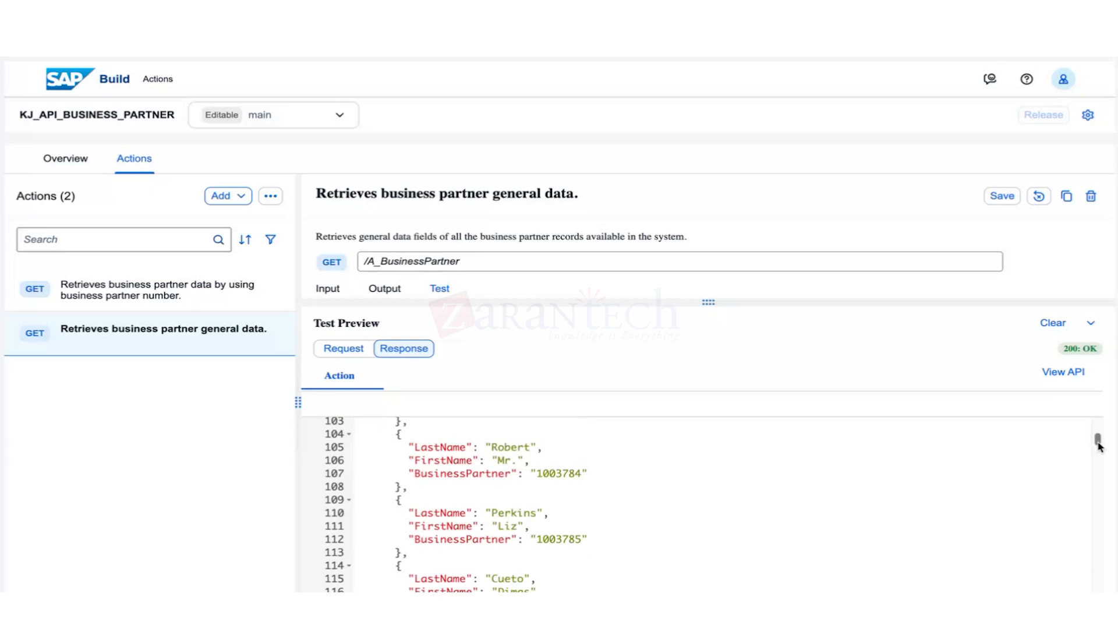
drag(1100, 447, 1104, 421)
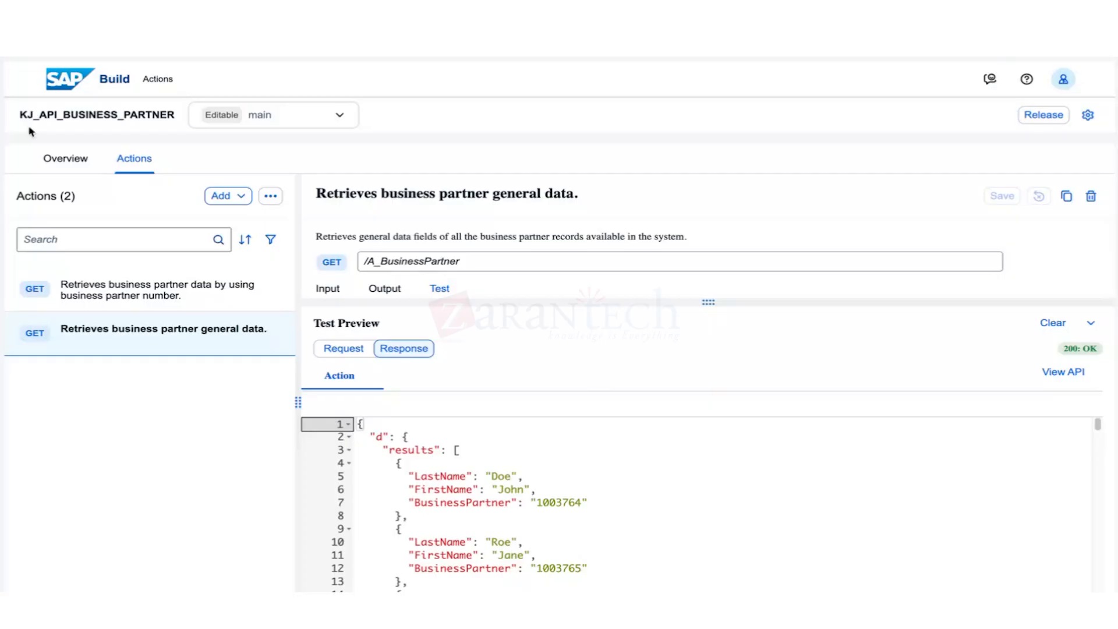
Release the project, keeping the default version 1.0.0.
click(1042, 119)
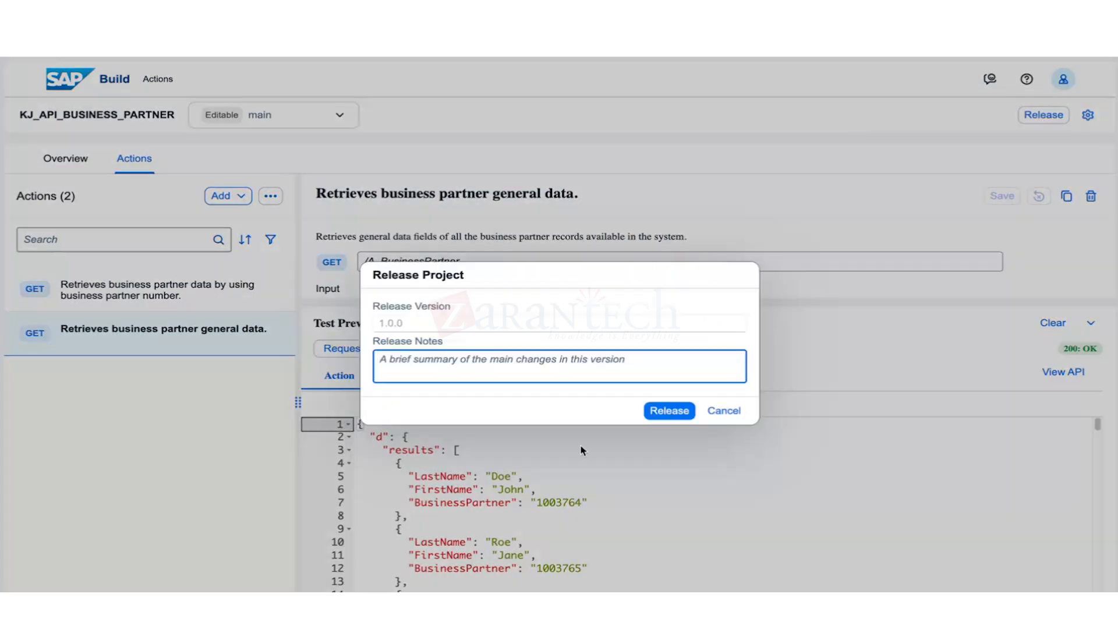
click(669, 411)
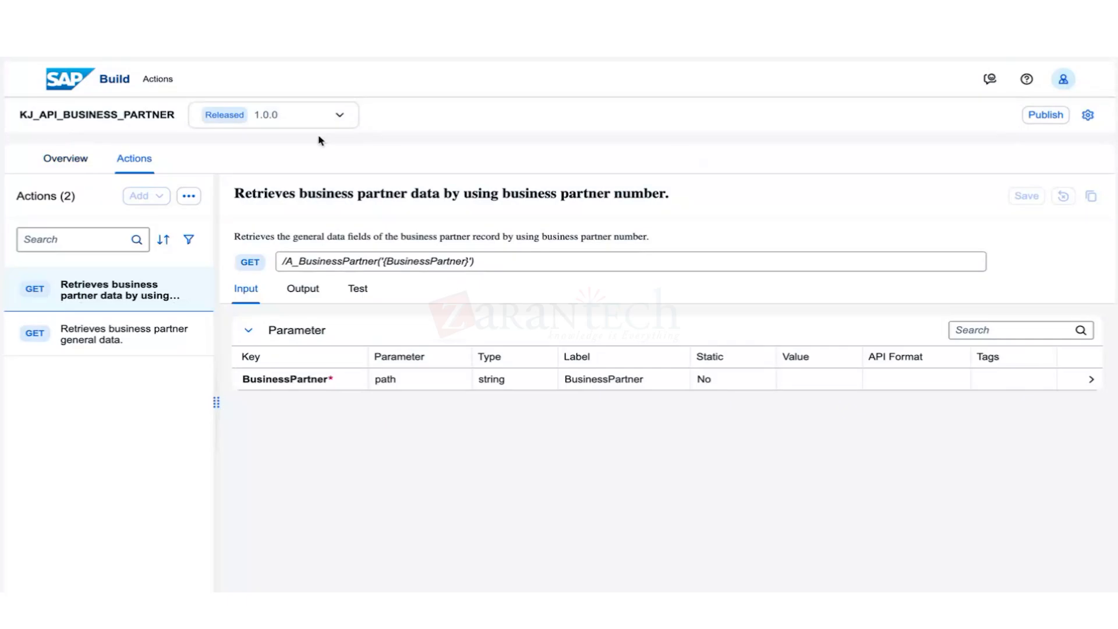
Publish version 1.0.0, look over both GET actions, and show the project's Overview page.
click(1033, 122)
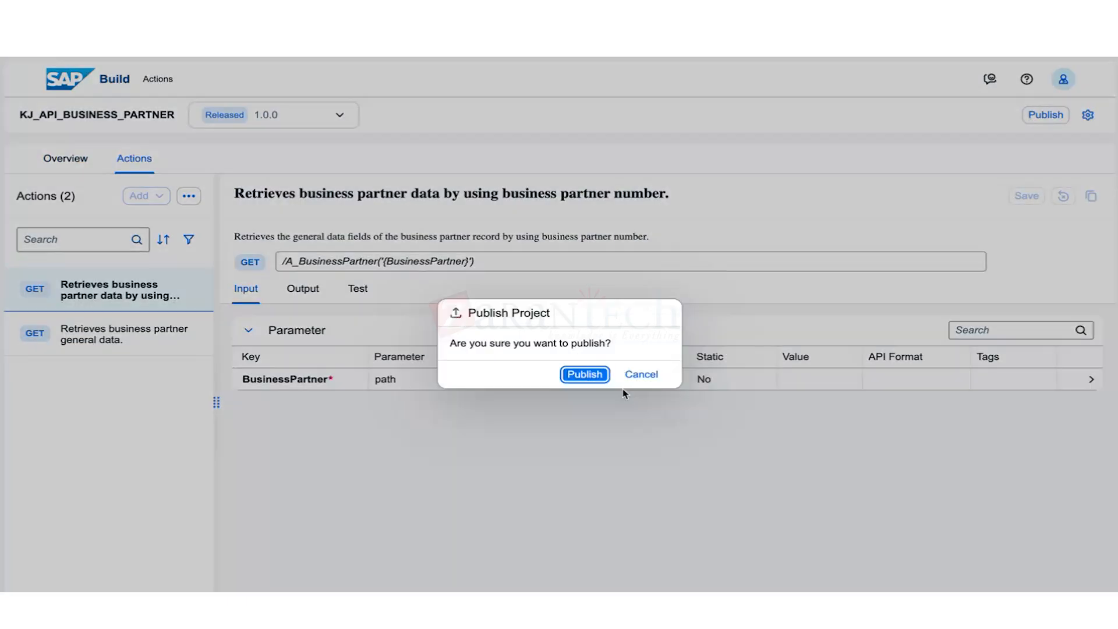
click(586, 376)
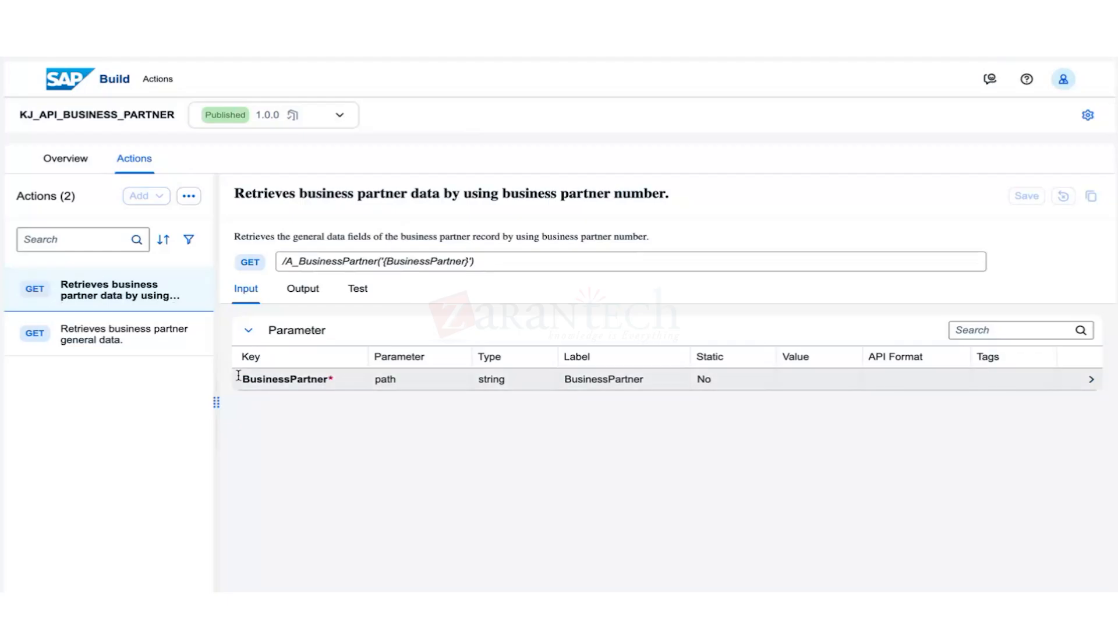
click(129, 327)
click(140, 304)
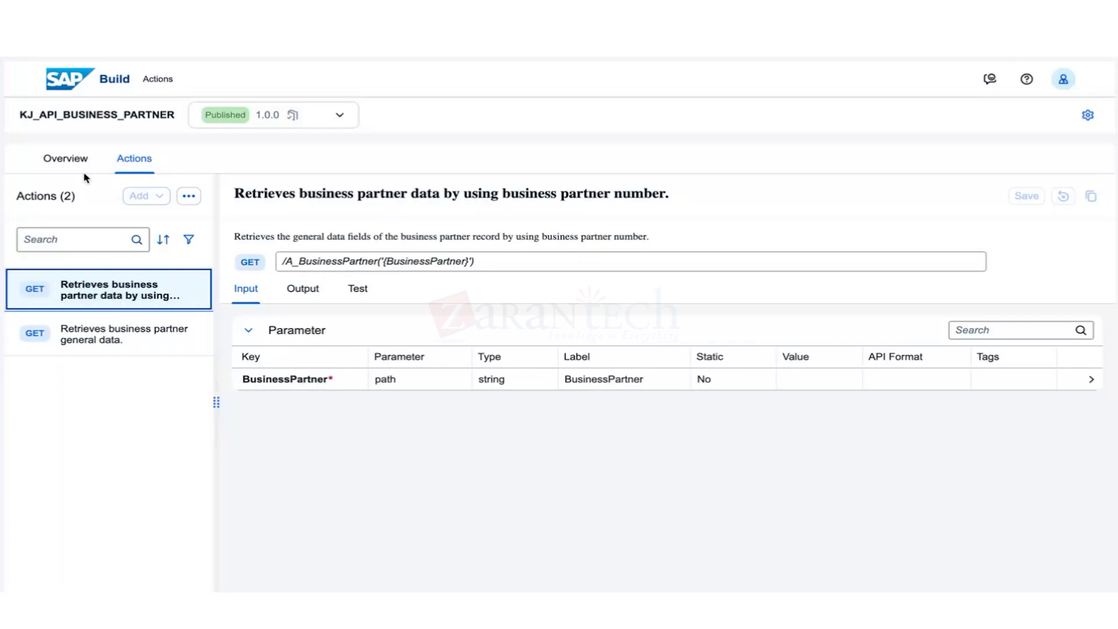
click(65, 159)
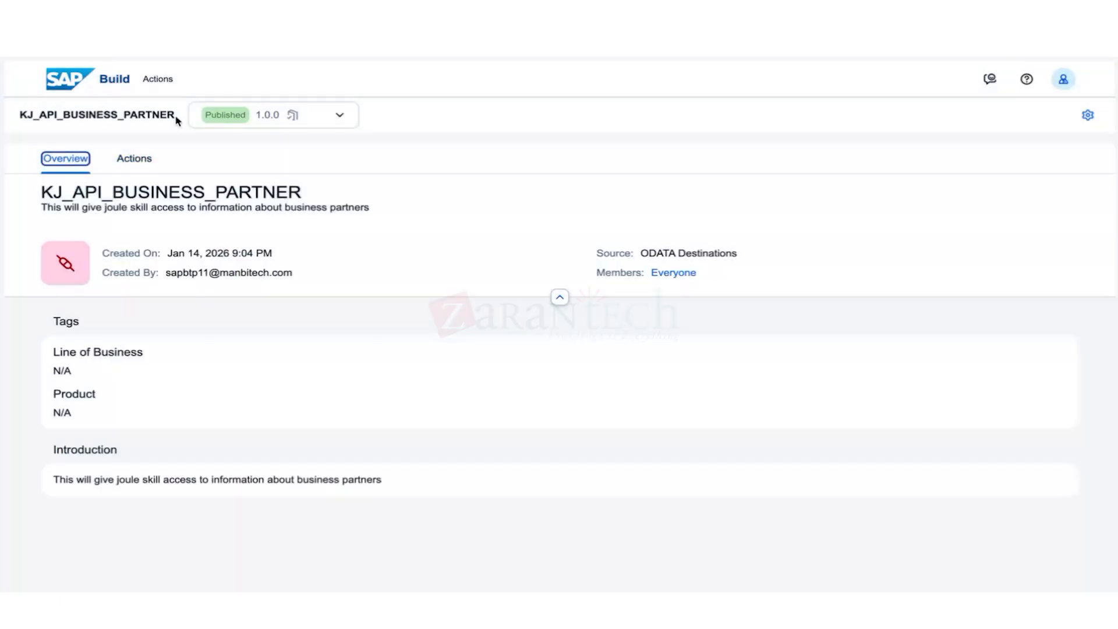
From the home page, open All Actions, where KJ_API_BUSINESS_PARTNER shows 1.0.0, and start a new action project.
click(91, 86)
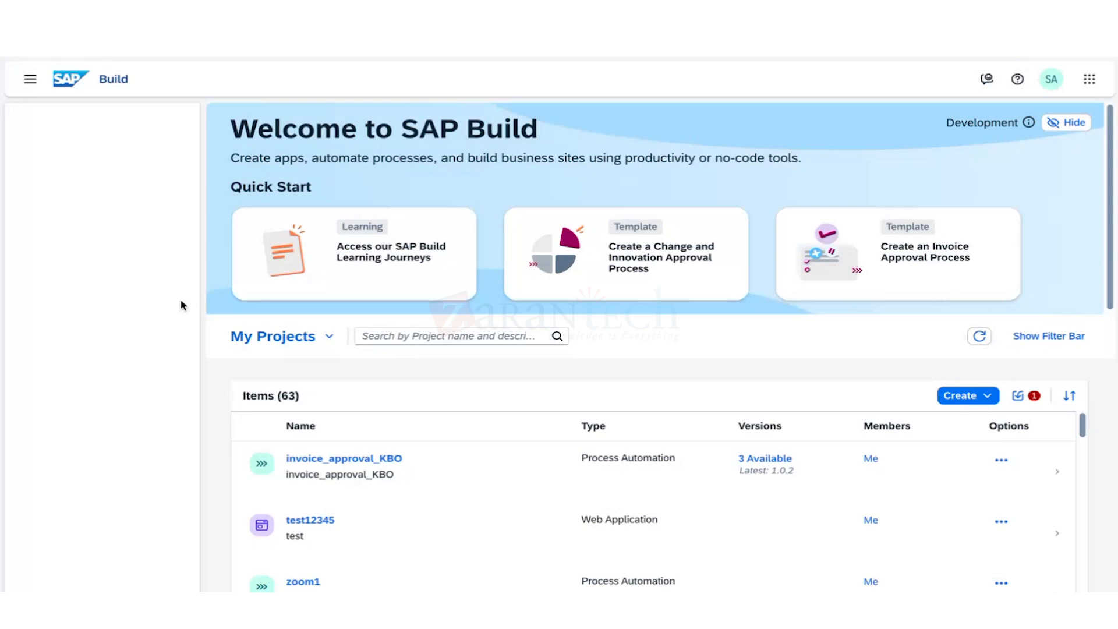
click(46, 188)
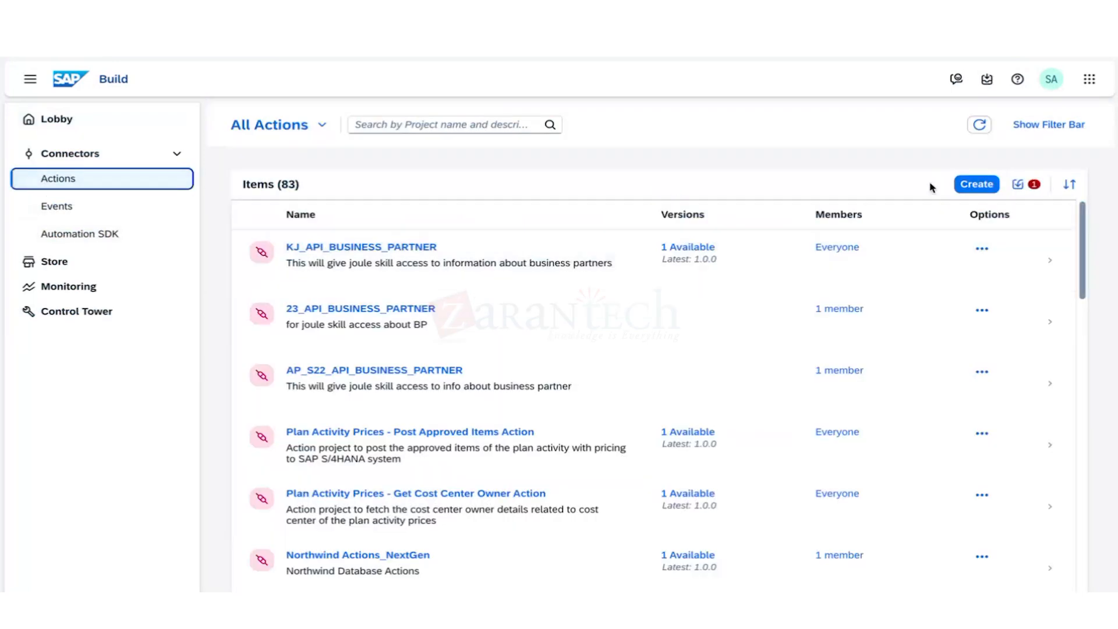
click(976, 184)
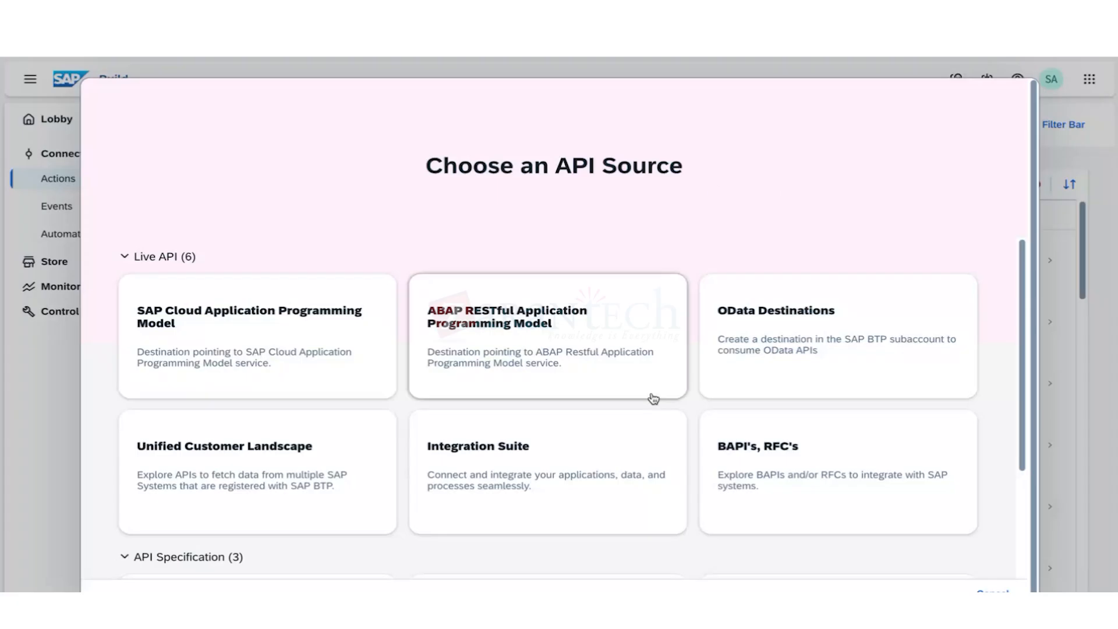
Browse the six Live API sources, then cancel back to the All Actions list of 83 items.
scroll(654, 398, down, 3)
scroll(654, 397, up, 3)
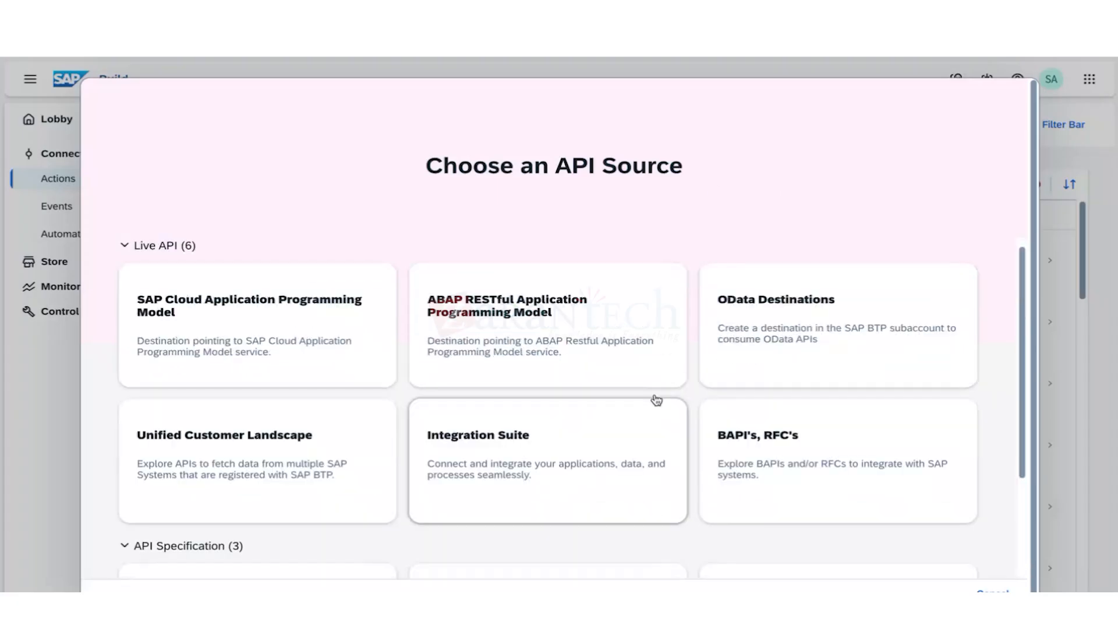
scroll(655, 399, down, 3)
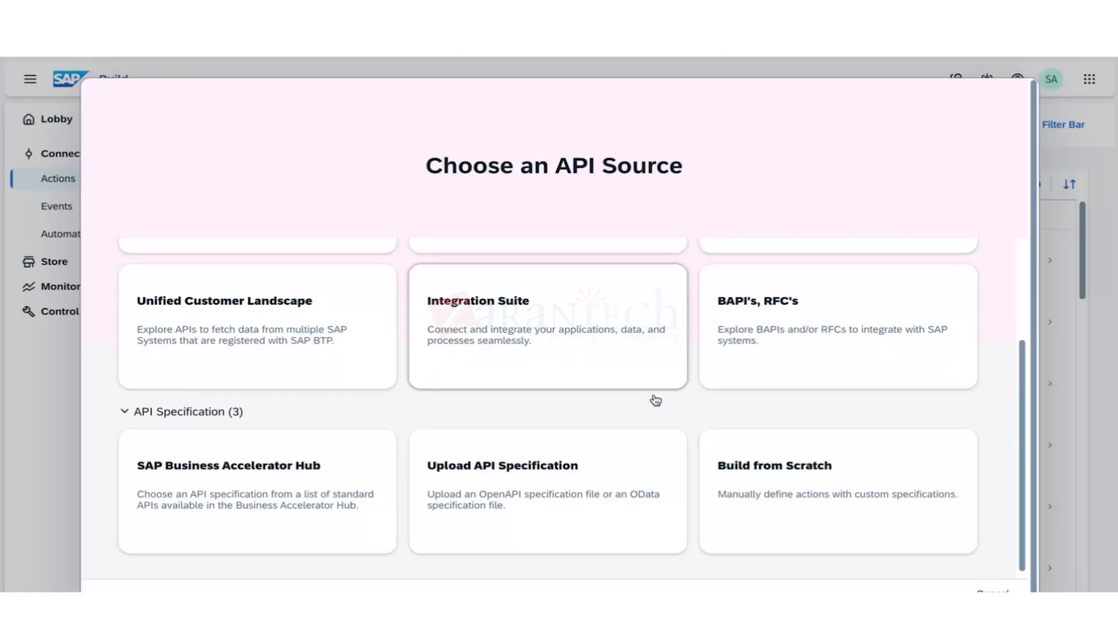
scroll(655, 400, down, 1)
scroll(653, 400, down, 1)
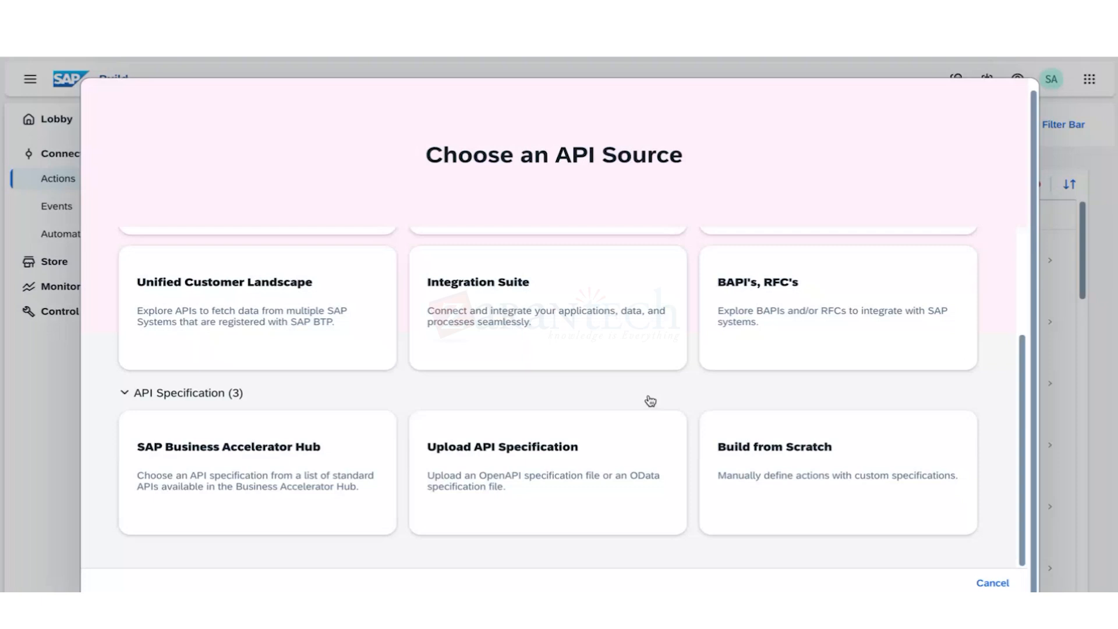
scroll(486, 361, up, 1)
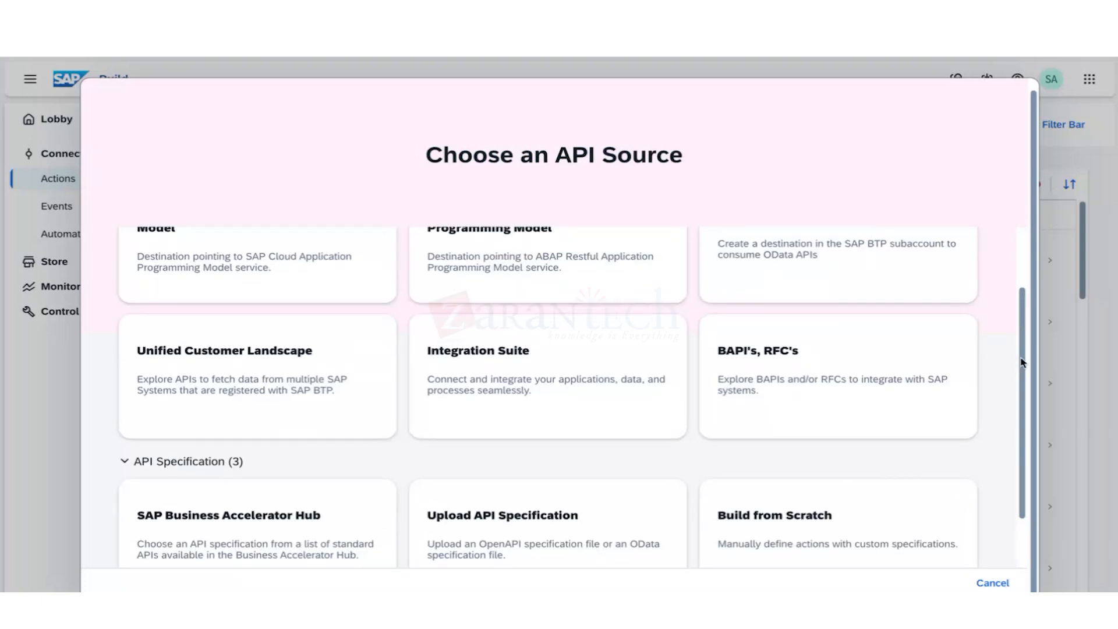
drag(1020, 358, 1018, 297)
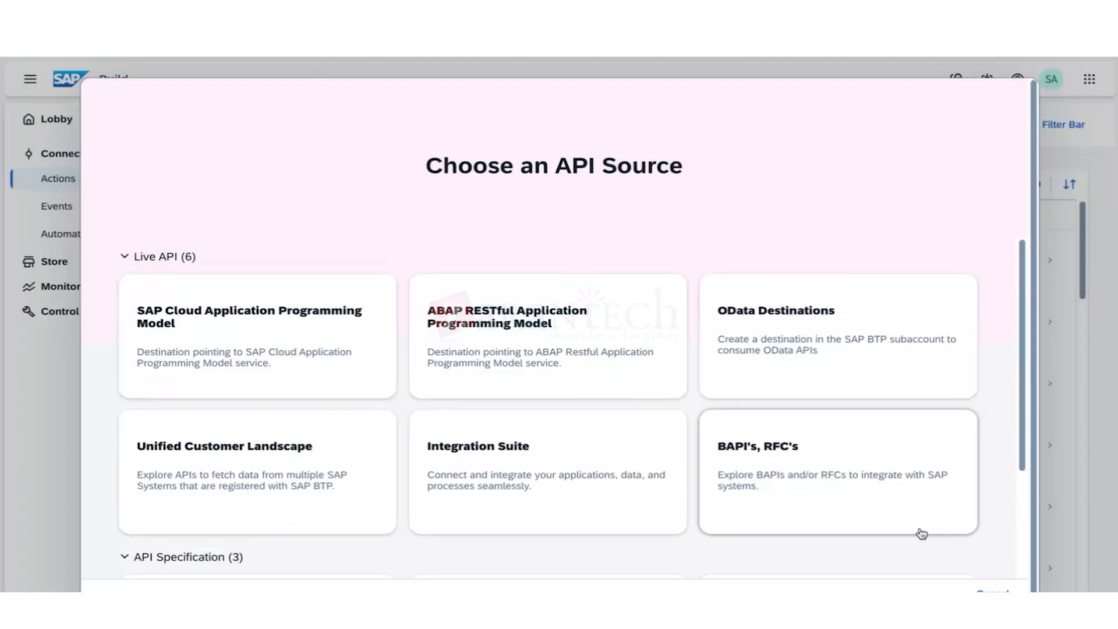
click(992, 590)
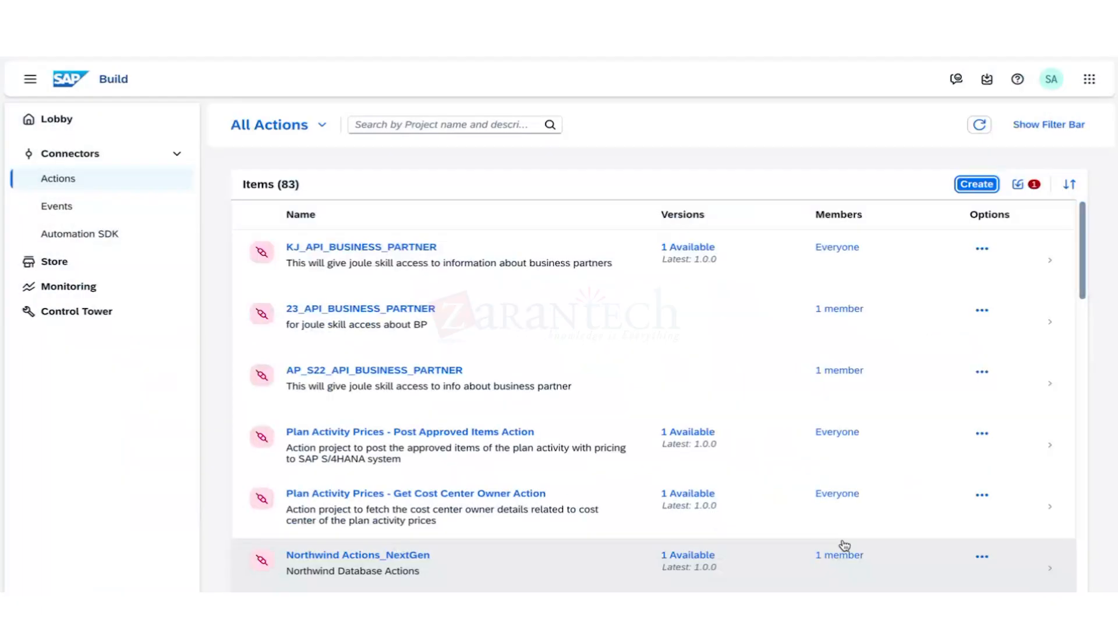
Review the Control Tower tenant configuration, then start another action project and browse its nine API sources.
click(64, 319)
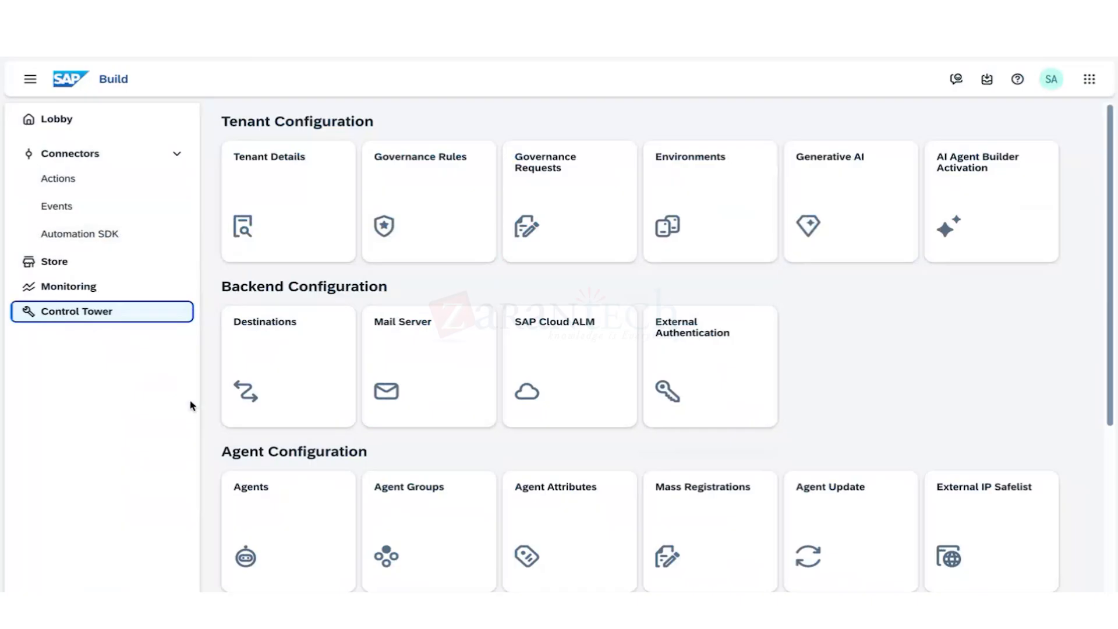
click(58, 180)
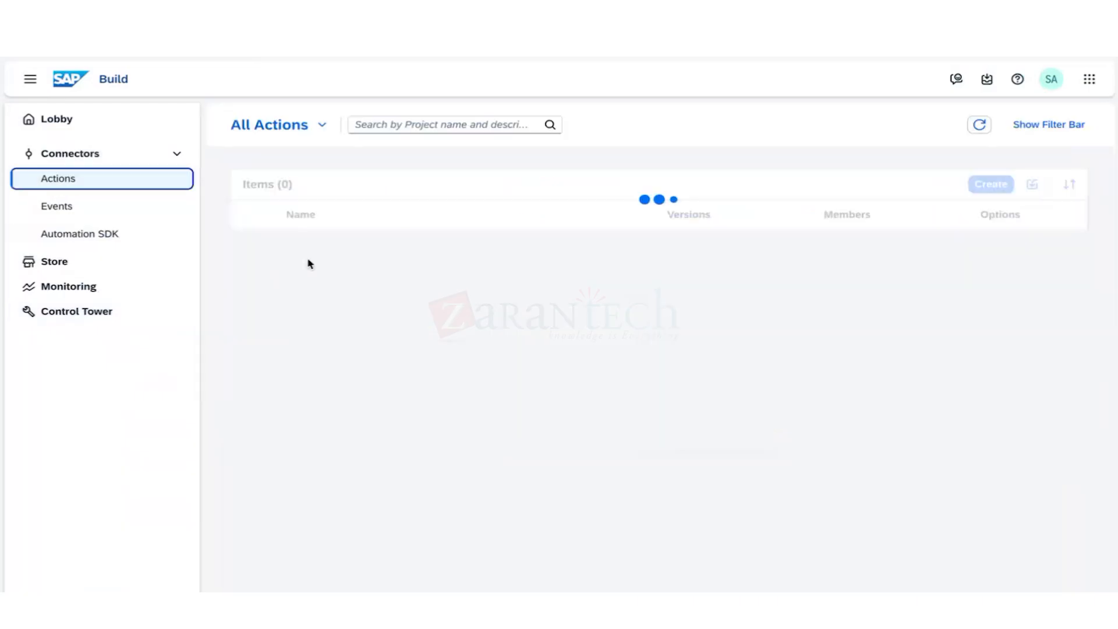
click(972, 191)
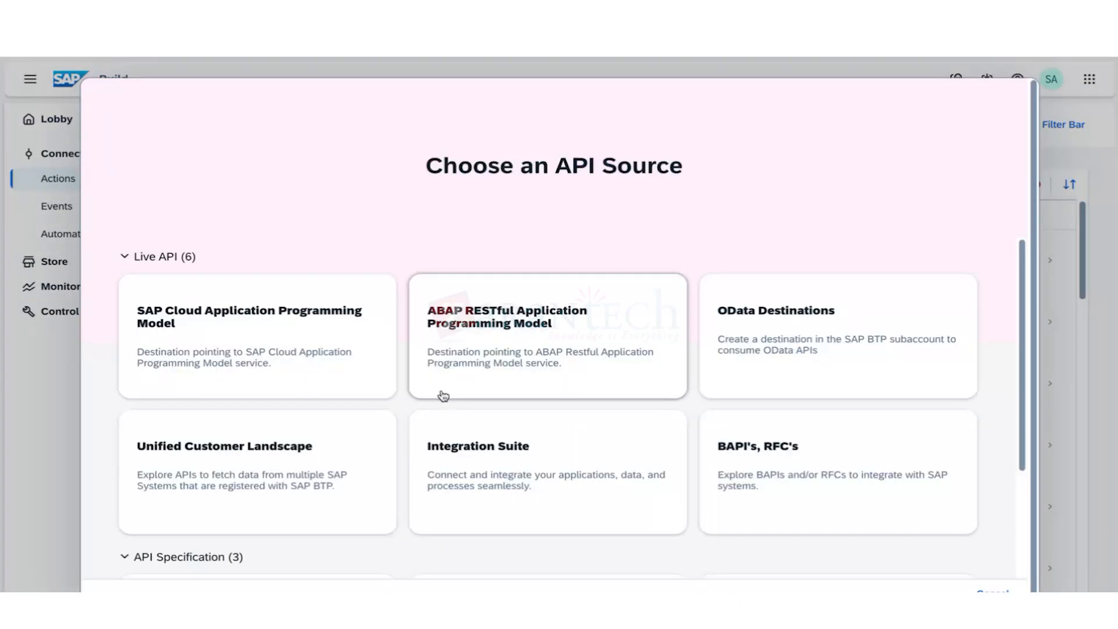
scroll(443, 396, down, 3)
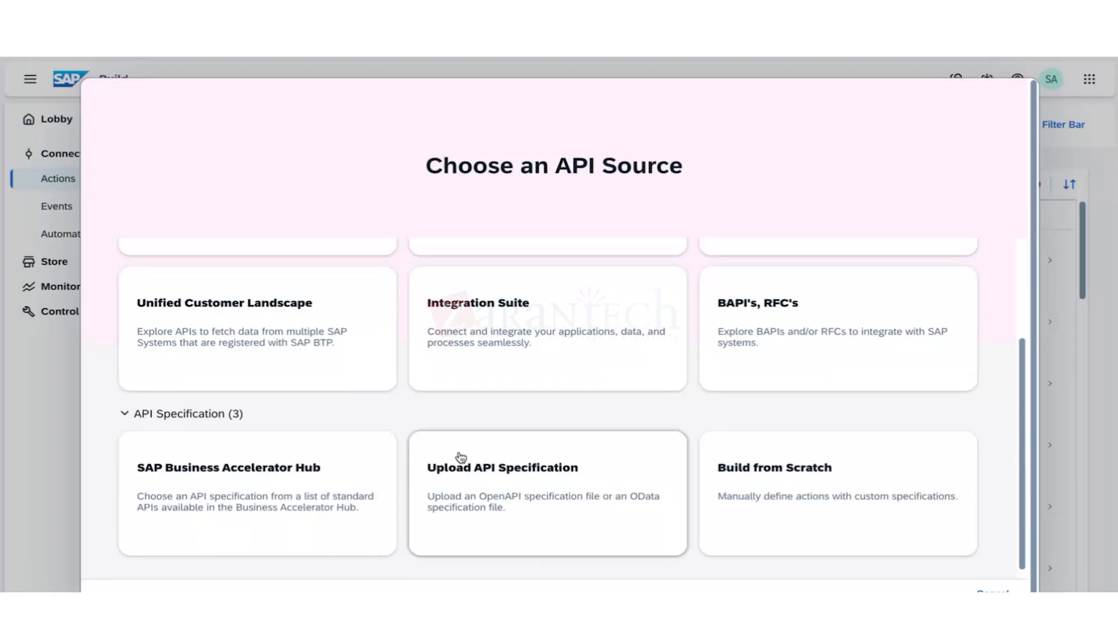
scroll(460, 455, up, 2)
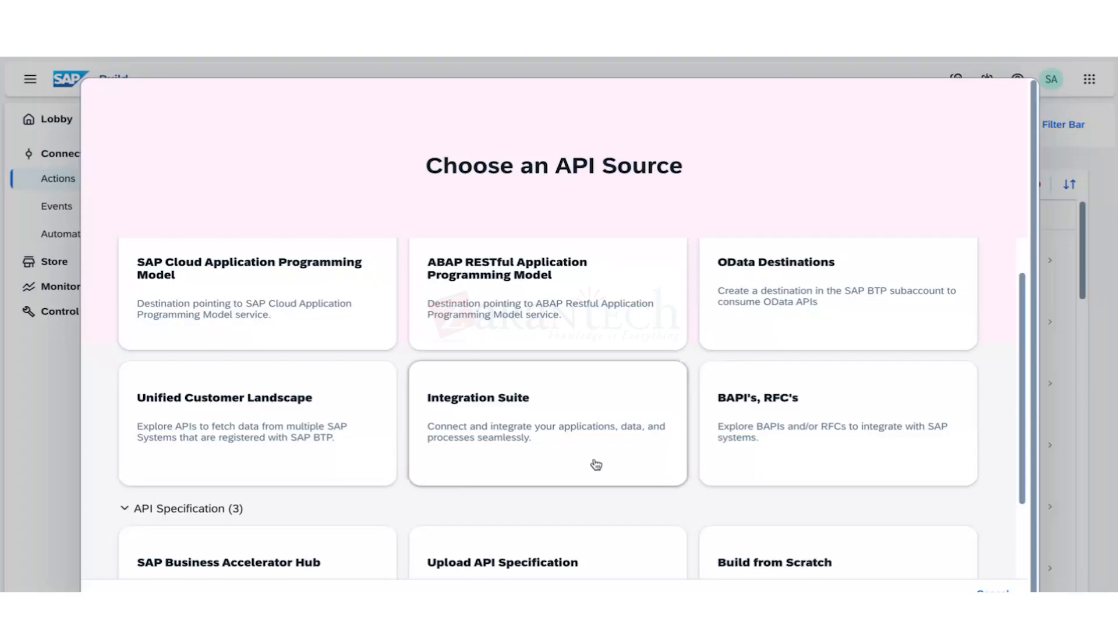
Pick OData Destinations as the API source and open the KJ_BadgeService destination.
scroll(594, 463, down, 2)
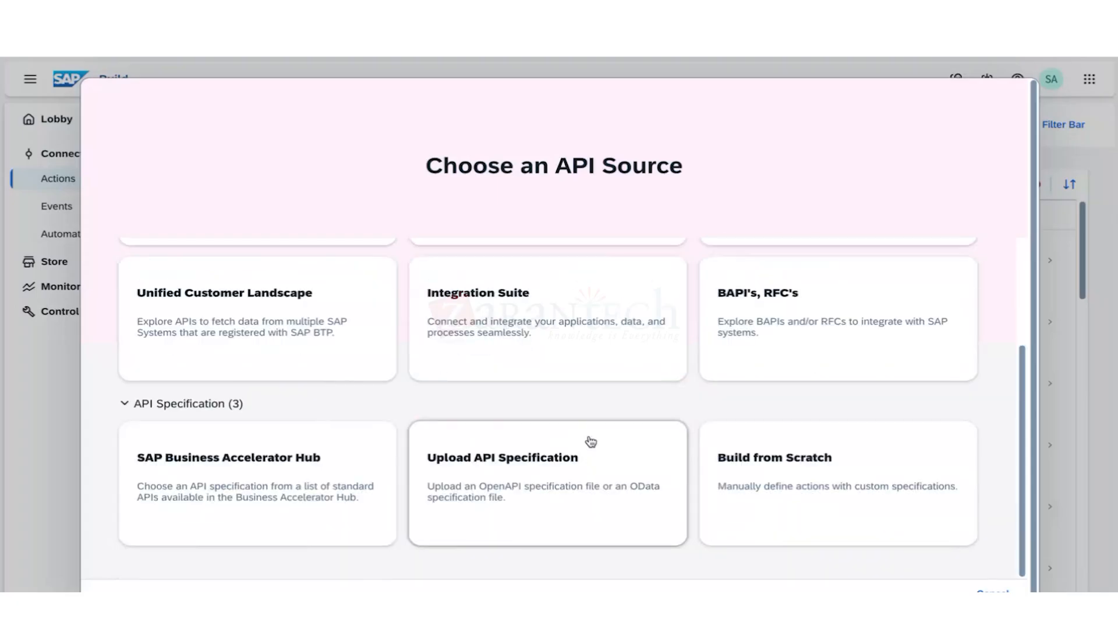
scroll(670, 434, up, 3)
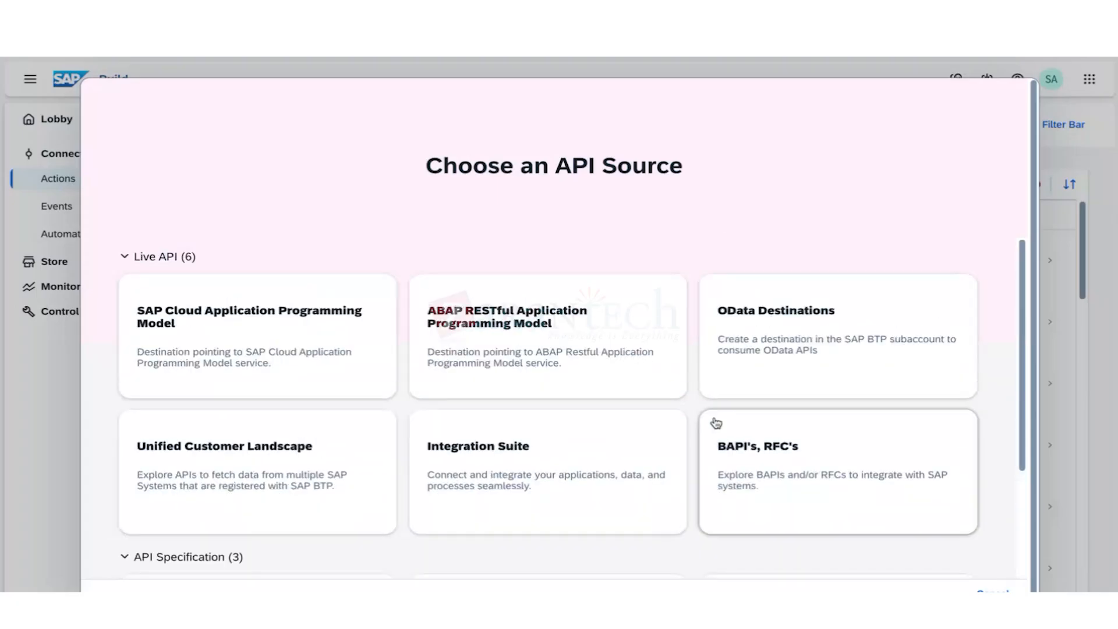
click(717, 423)
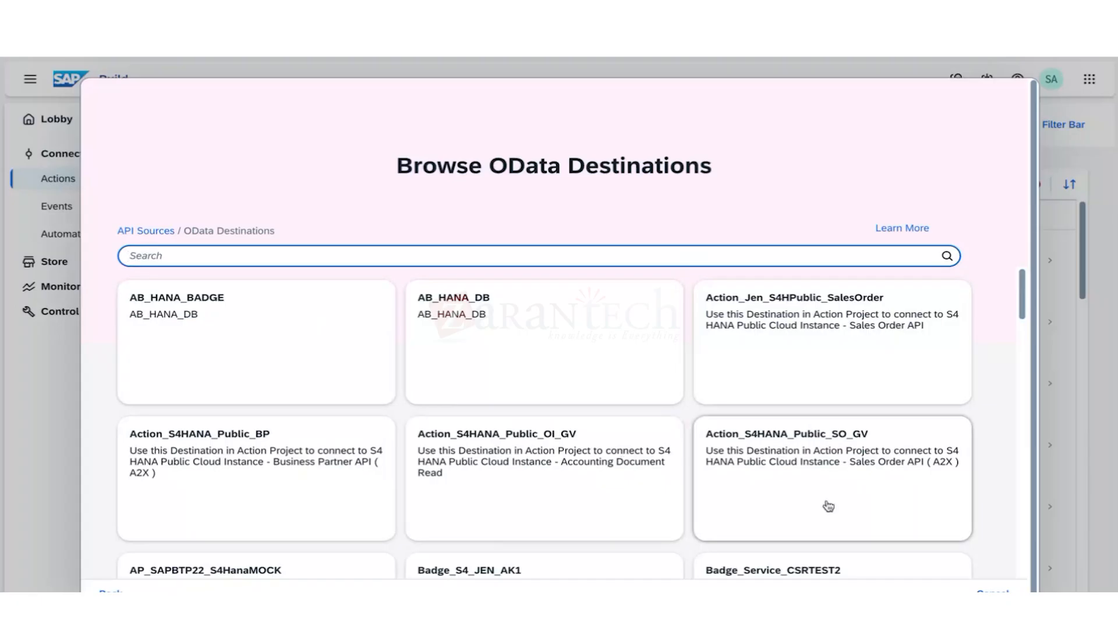
scroll(762, 457, down, 7)
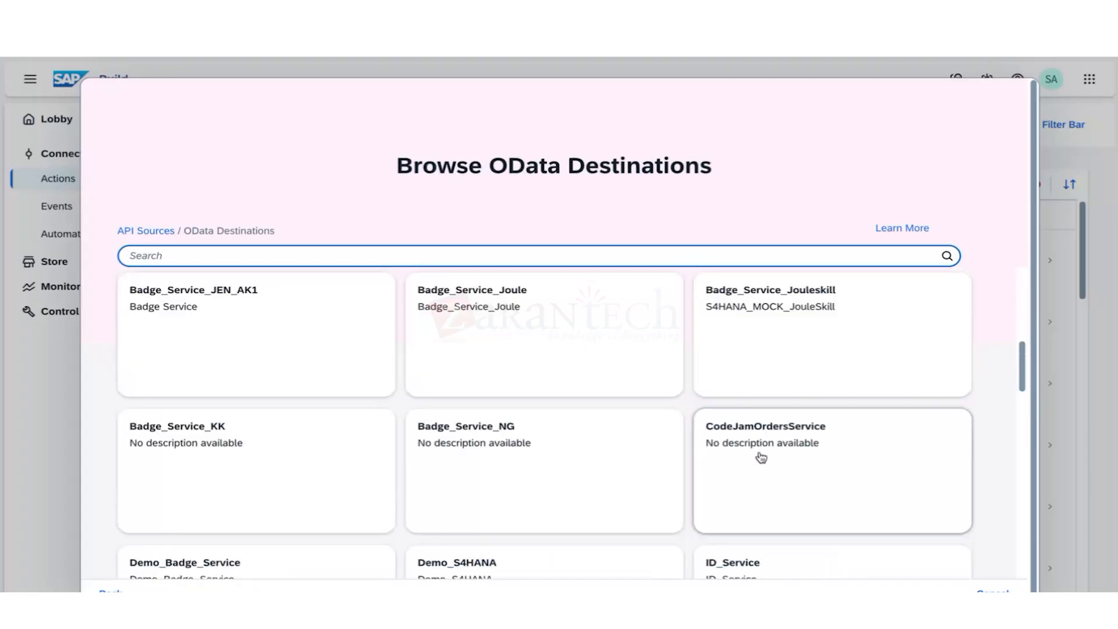
scroll(761, 457, down, 4)
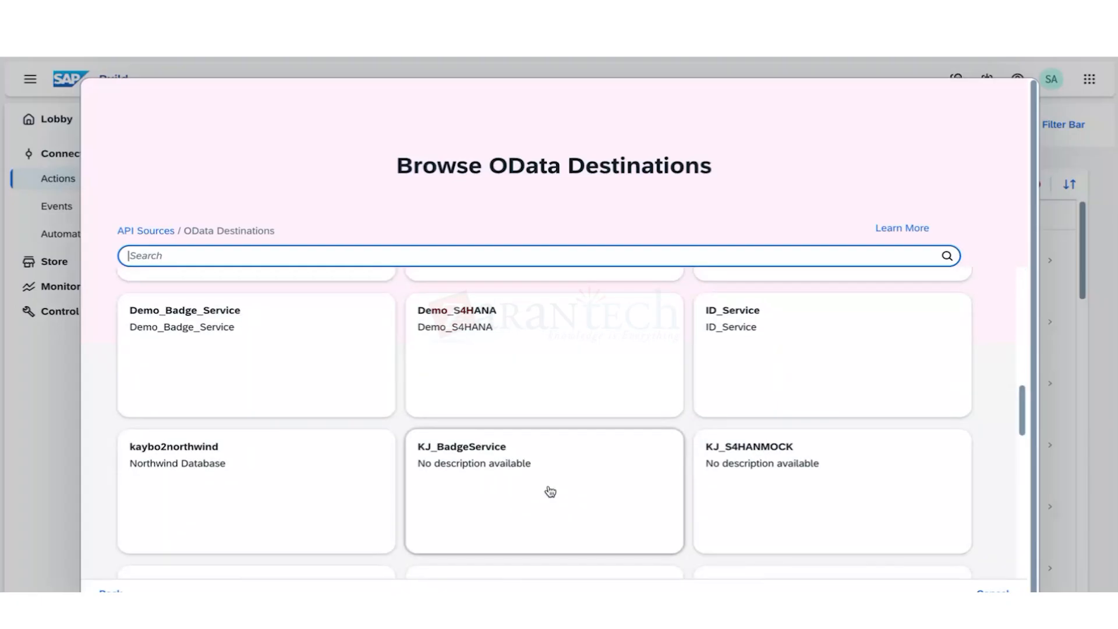
click(549, 491)
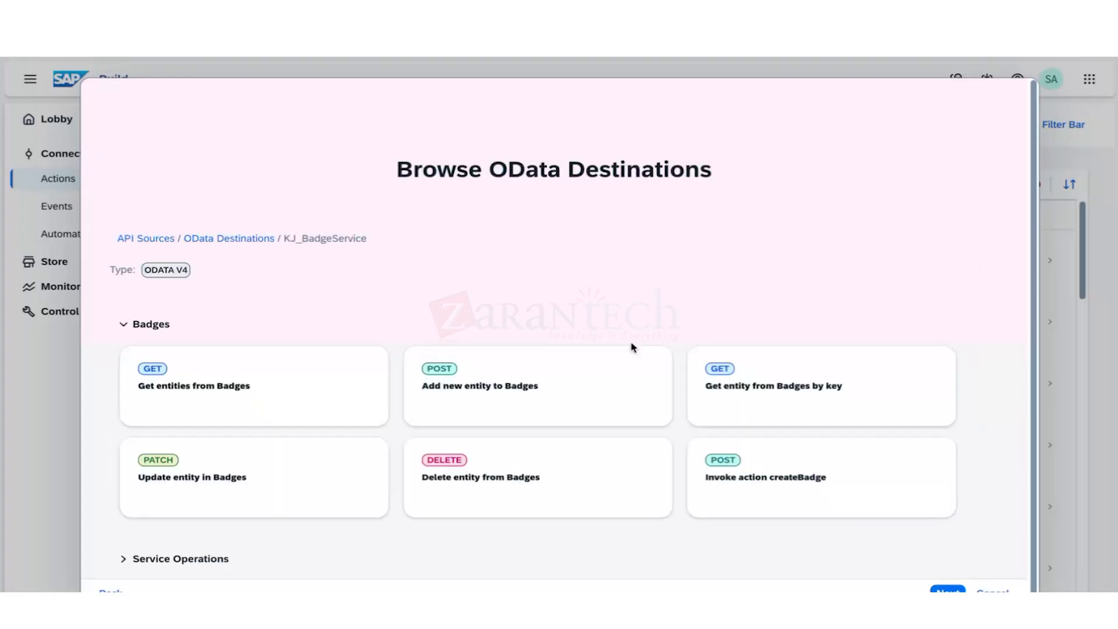
Continue to project details and rename the project to KJ_Badgeservice.
click(937, 590)
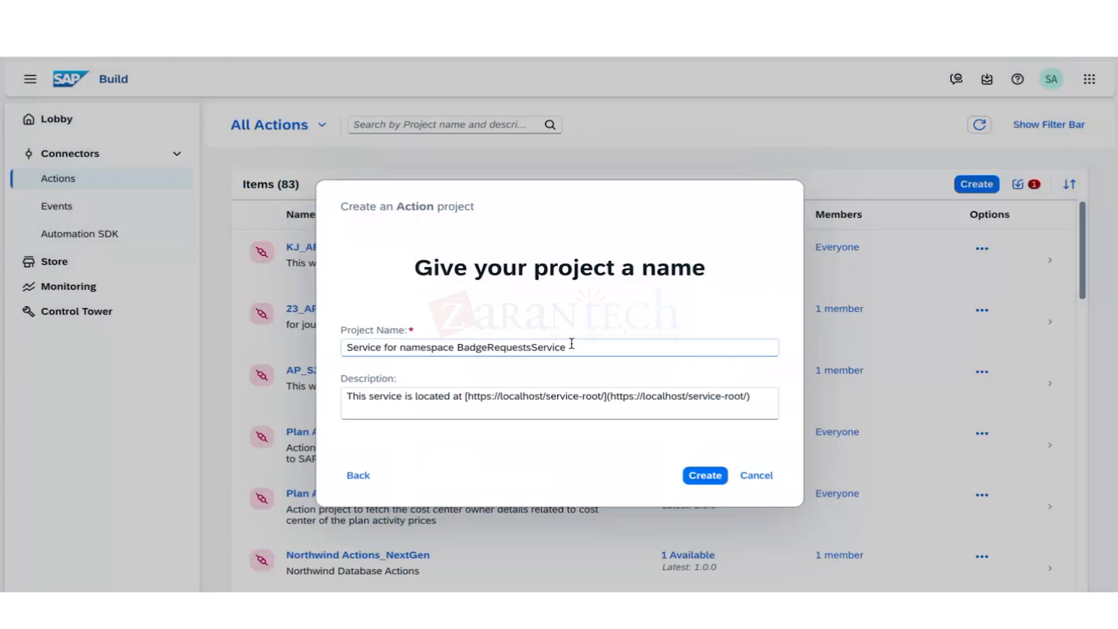
drag(569, 345, 311, 351)
key(BackSpace)
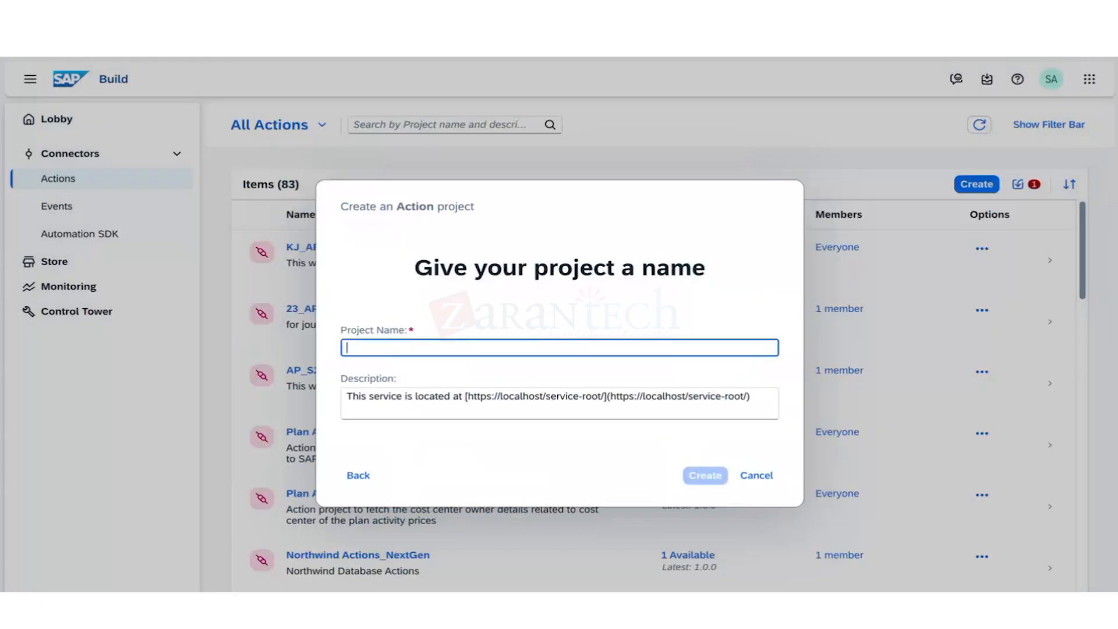
text(KJ_)
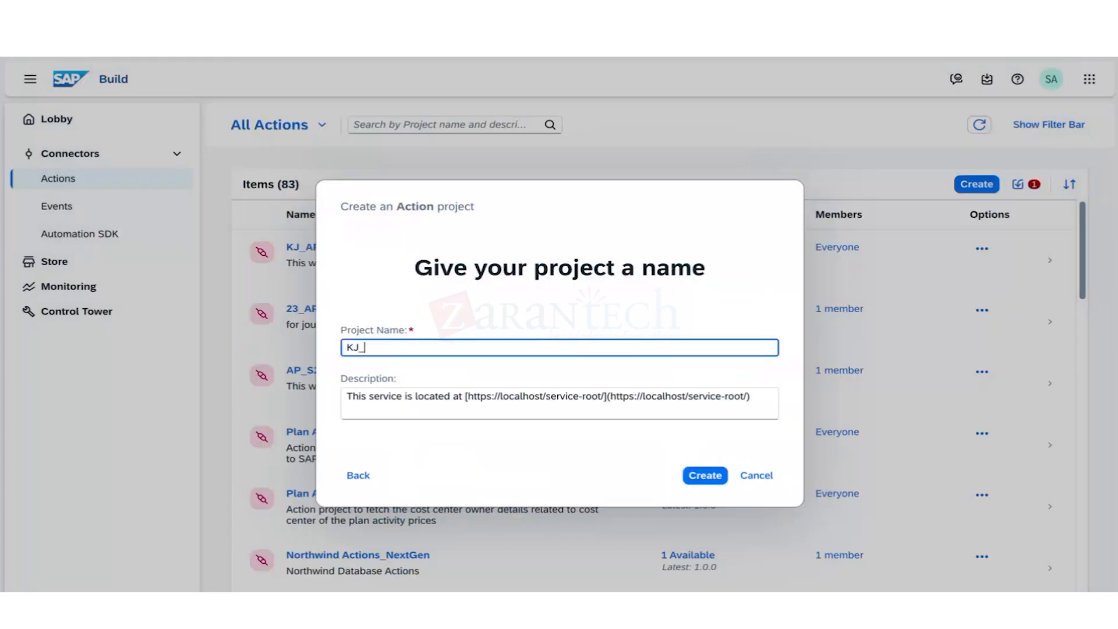
text(Badgeservice)
Describe it as 'This is to giv Joule skill access to Third party badge service' and create it.
click(755, 397)
key(ctrl+a)
key(BackSpace)
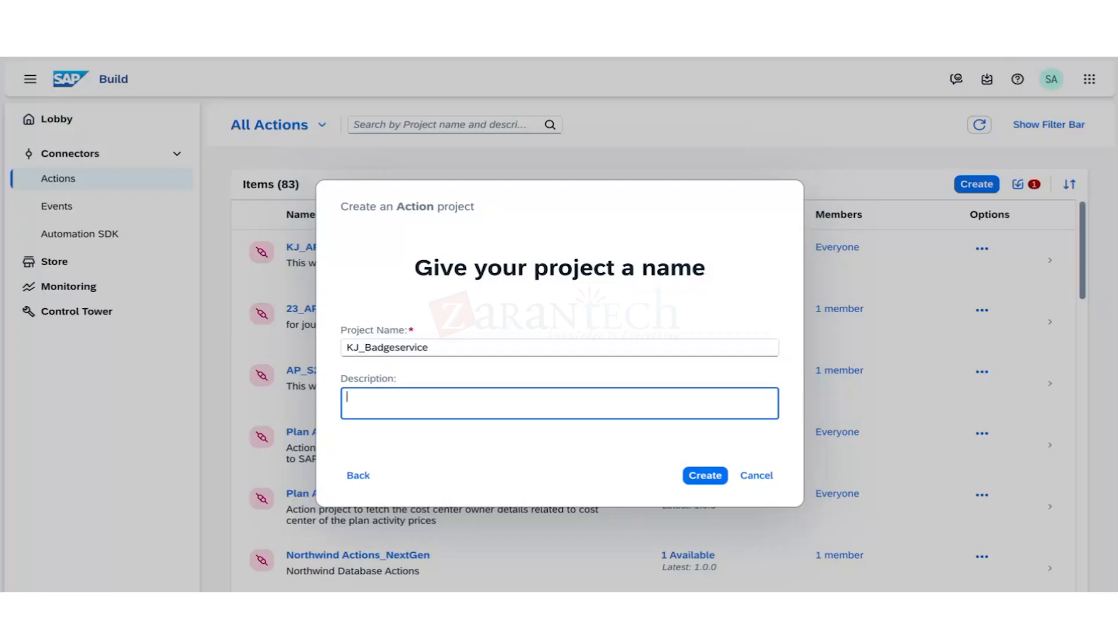
text(This is to giv Joule skil)
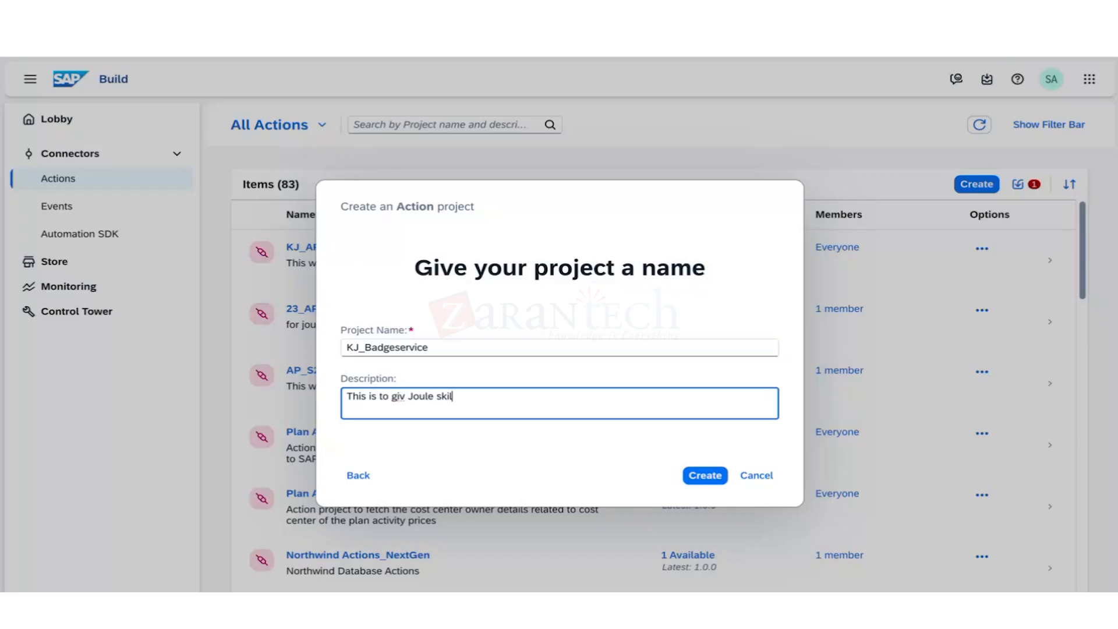
text(l access to Third party badge )
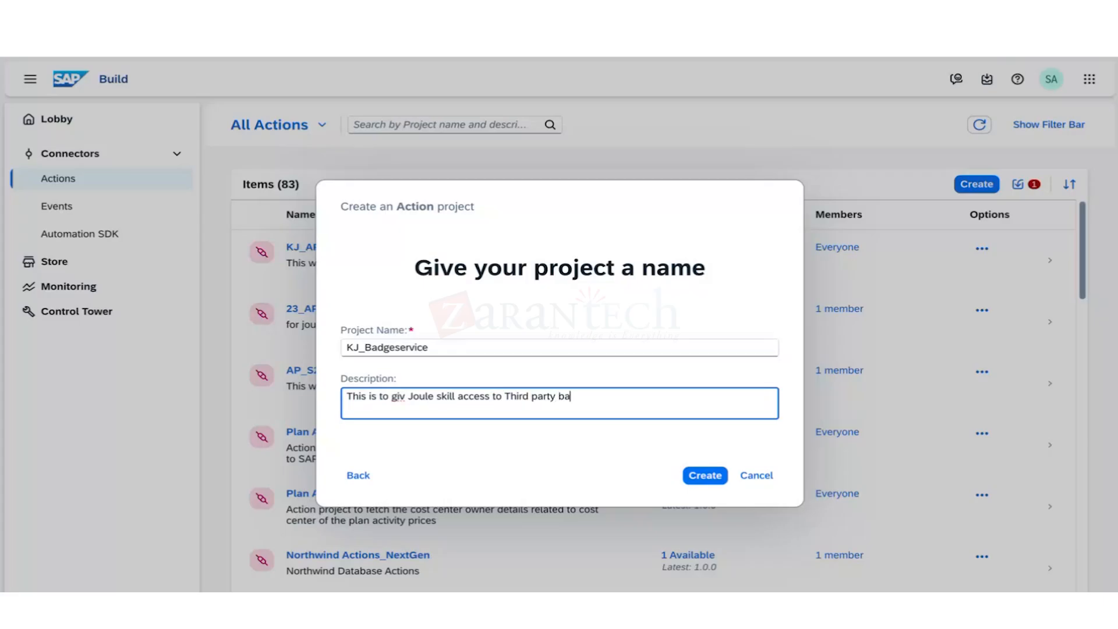
text(service)
click(709, 477)
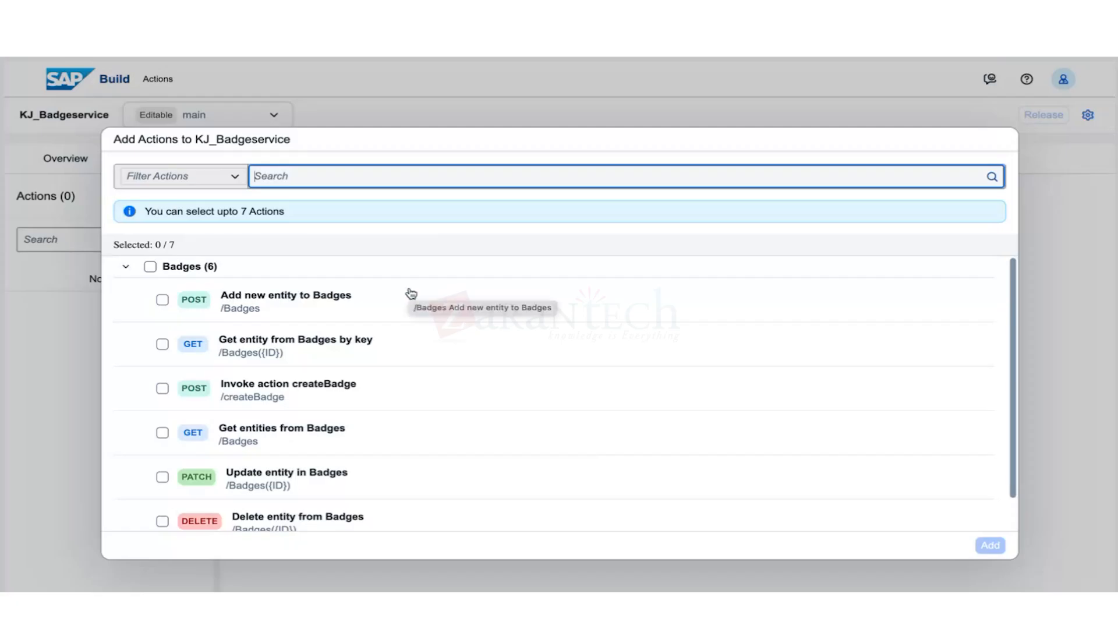
Check Delete, Update, Get entities, Invoke action createBadge and Get-by-key Badges operations, then add them.
click(162, 522)
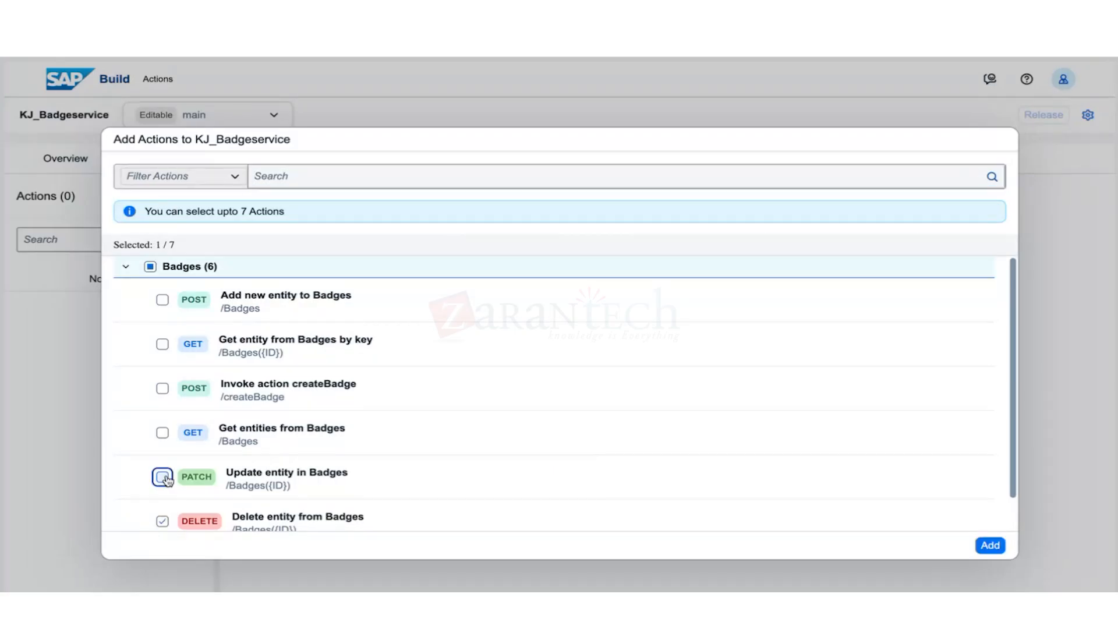
click(163, 477)
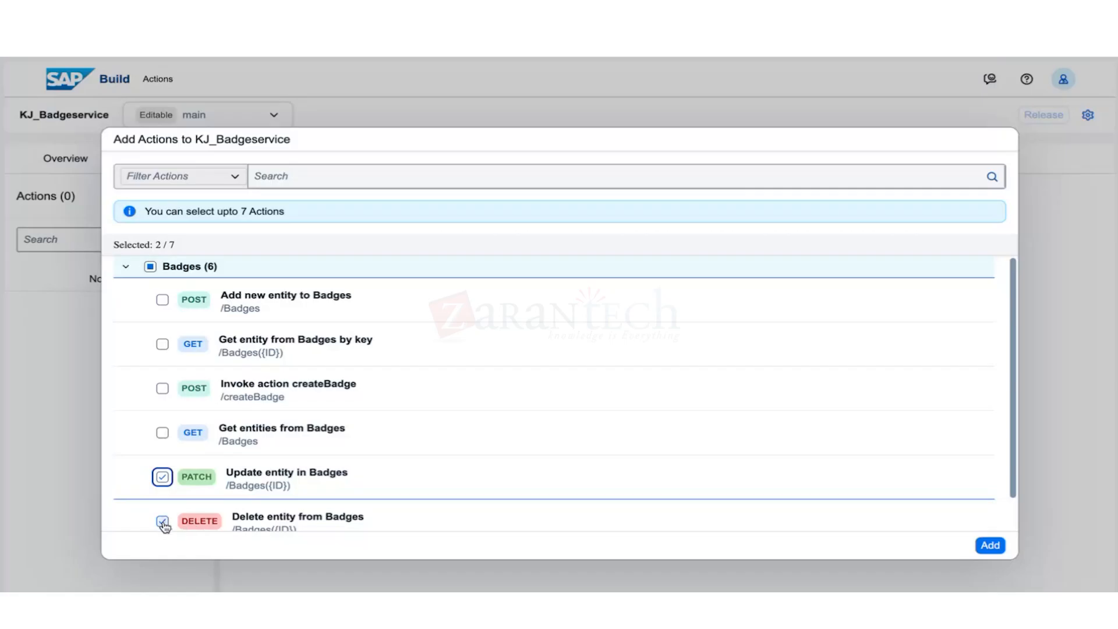
click(163, 433)
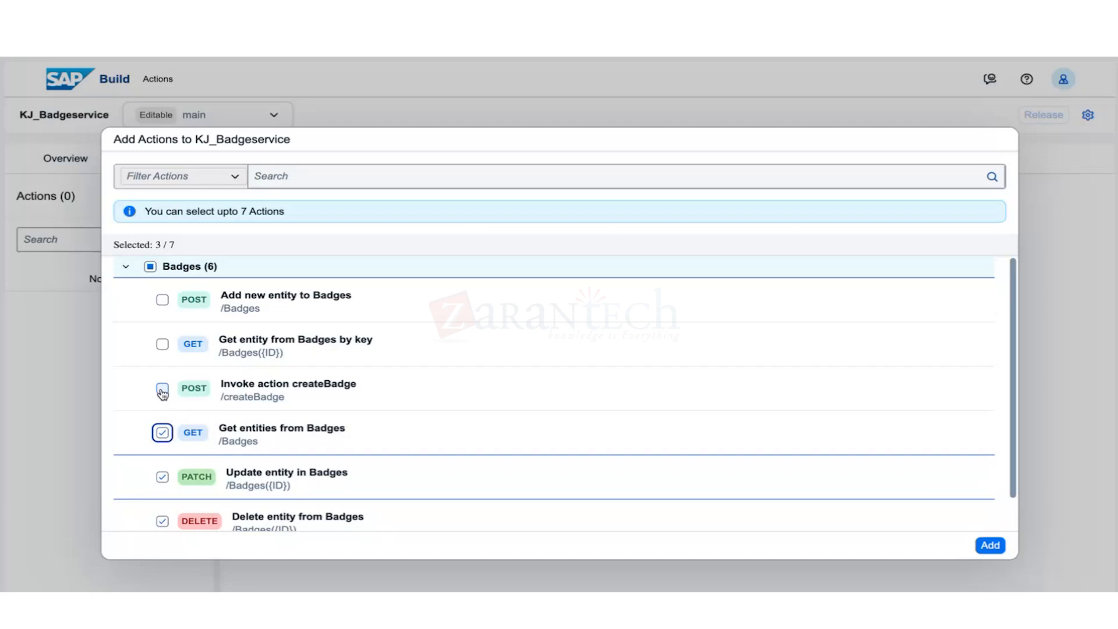
click(162, 390)
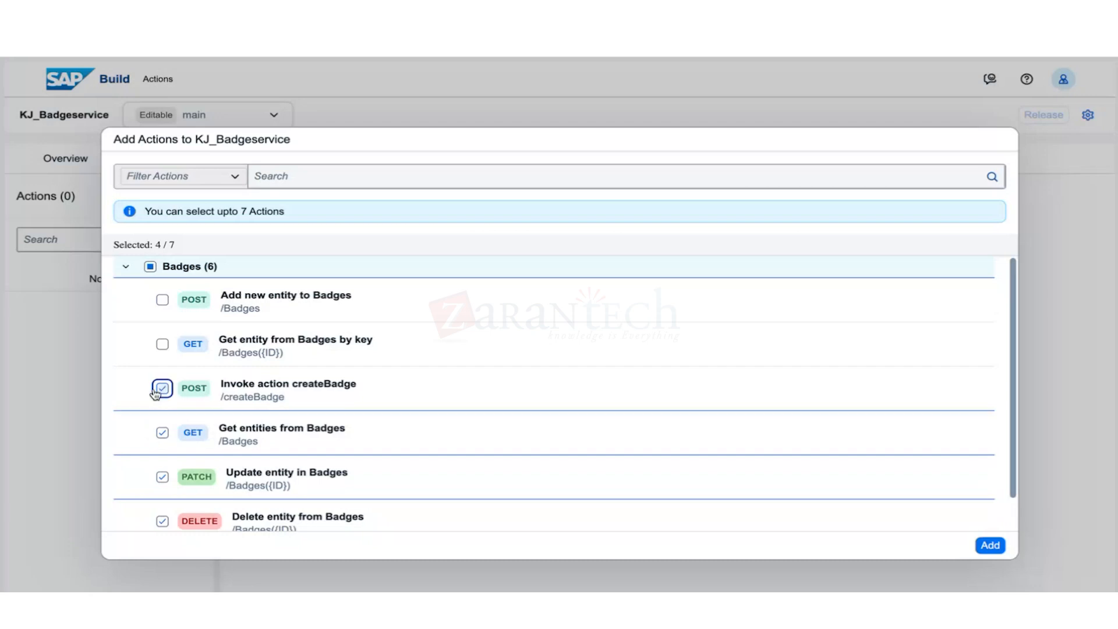
click(161, 345)
scroll(297, 390, down, 1)
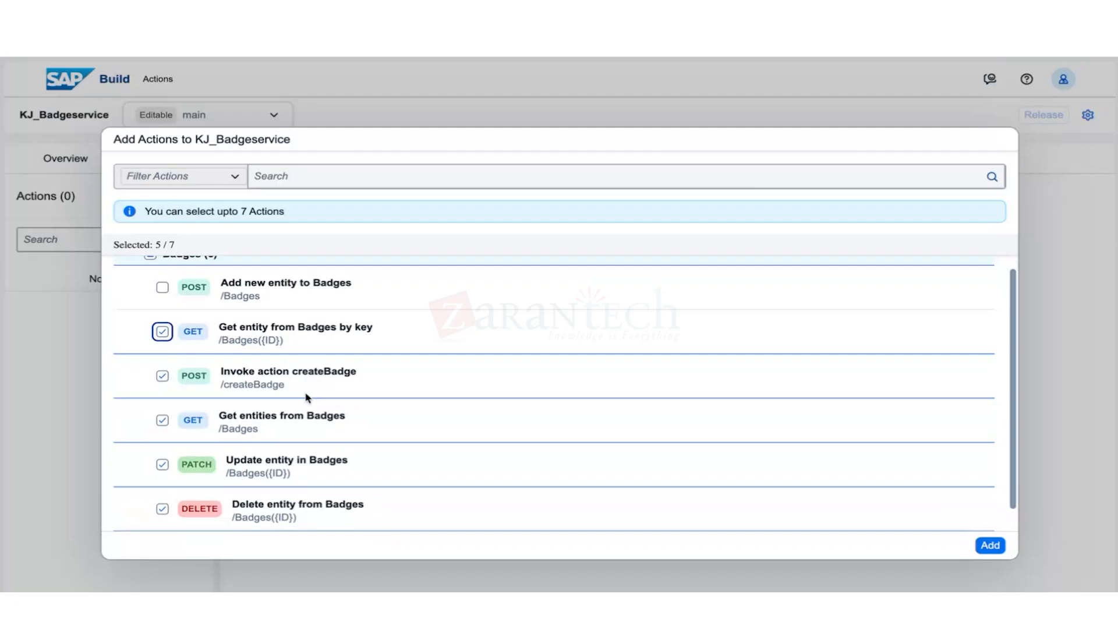
scroll(308, 398, down, 2)
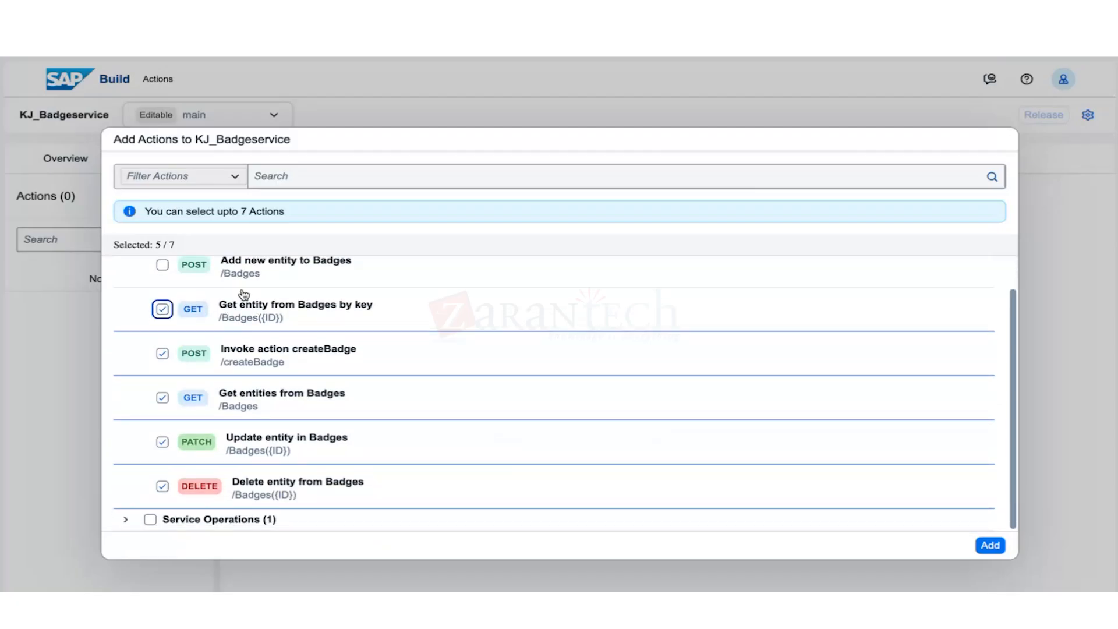
scroll(265, 378, up, 2)
scroll(265, 379, up, 1)
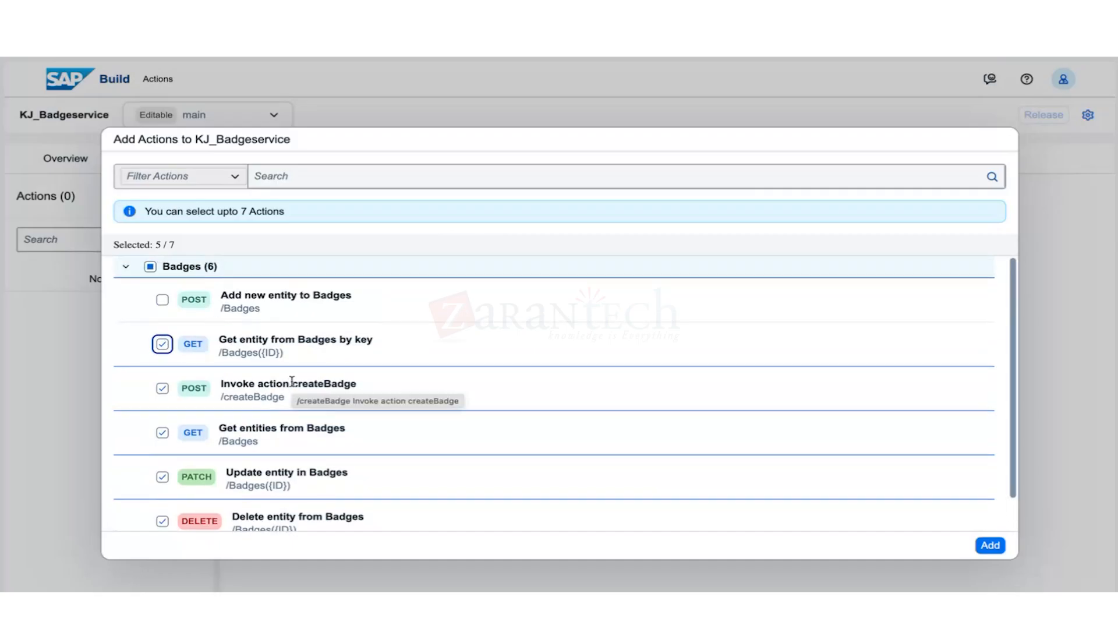
scroll(300, 454, down, 2)
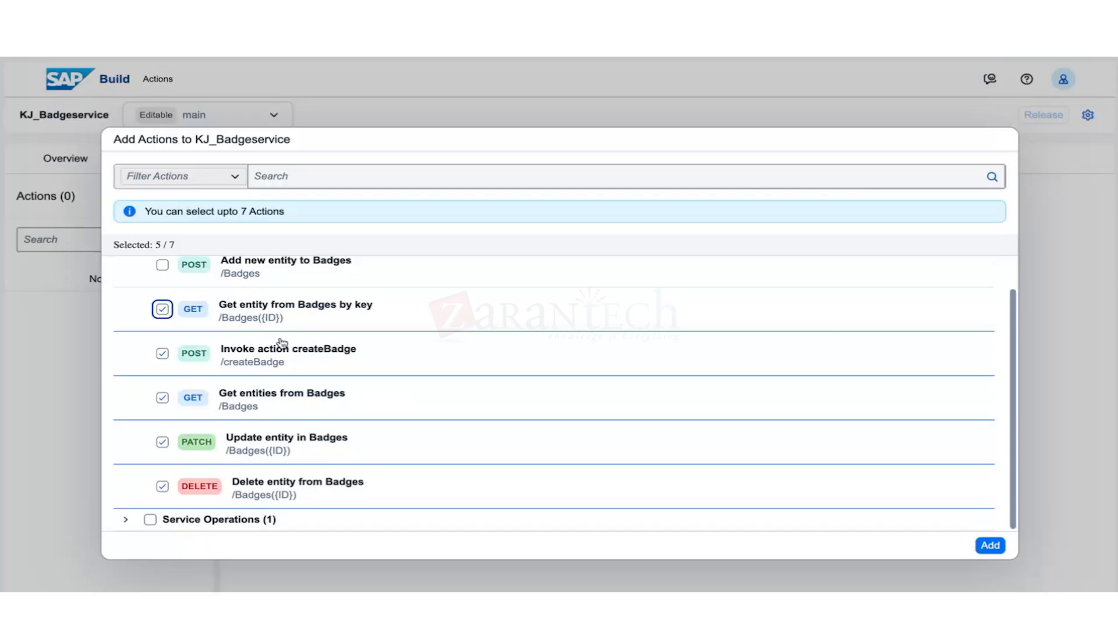
click(992, 545)
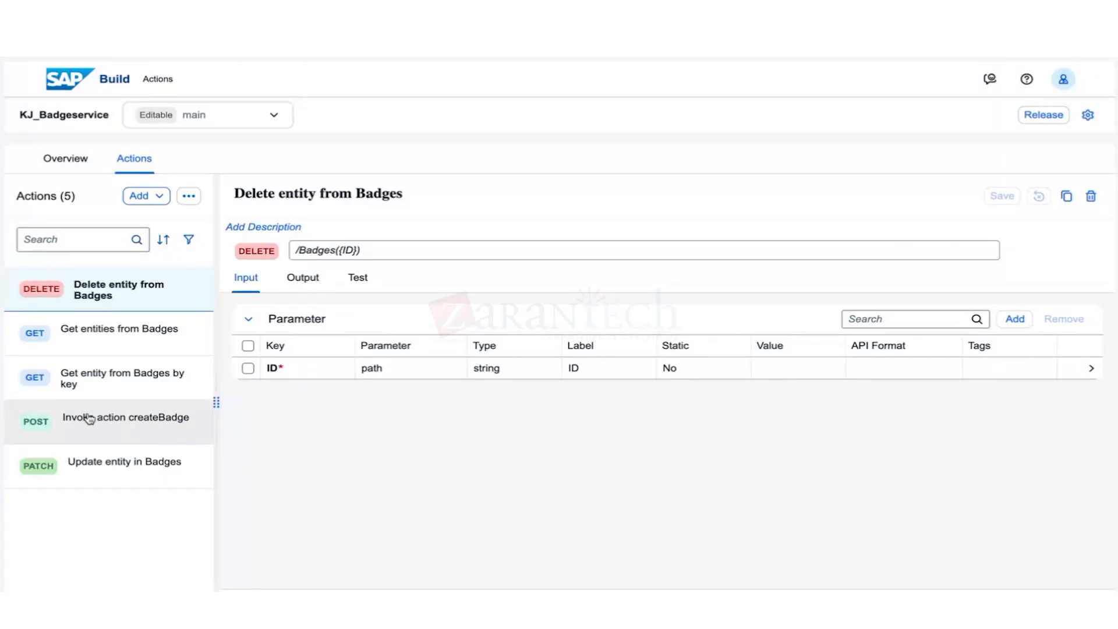
Open the Invoke action createBadge action and review its output fields.
click(110, 431)
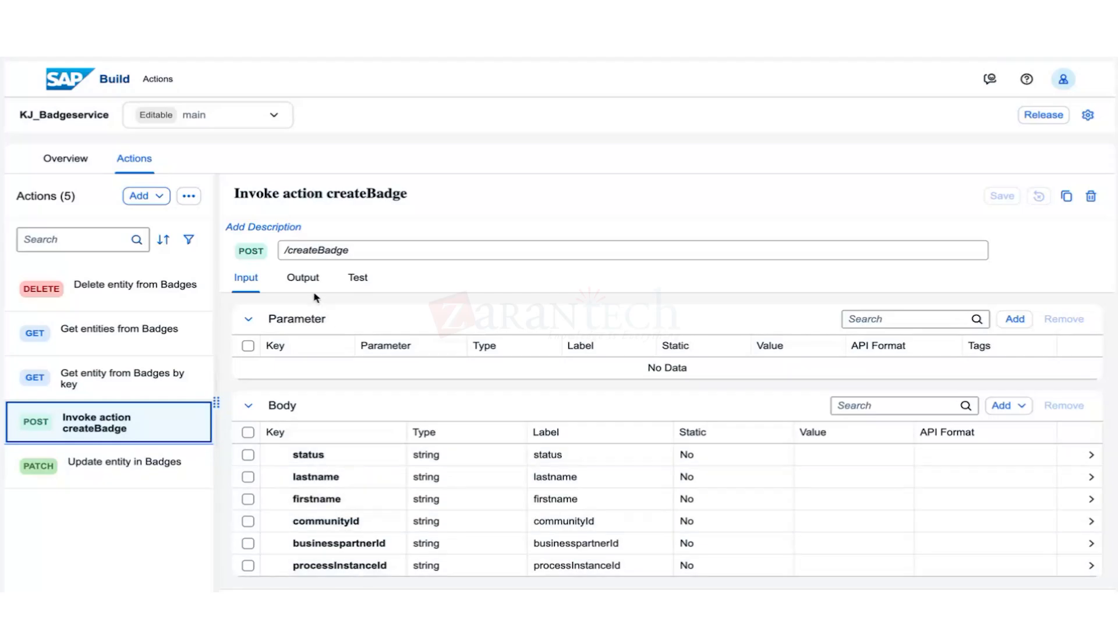
click(302, 278)
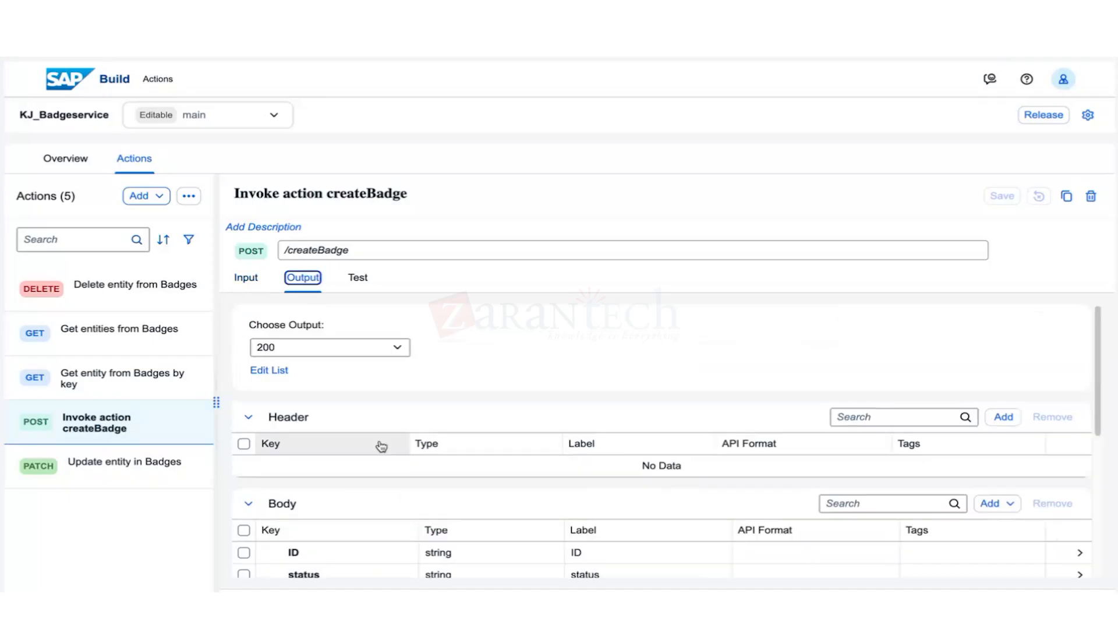
scroll(403, 493, down, 3)
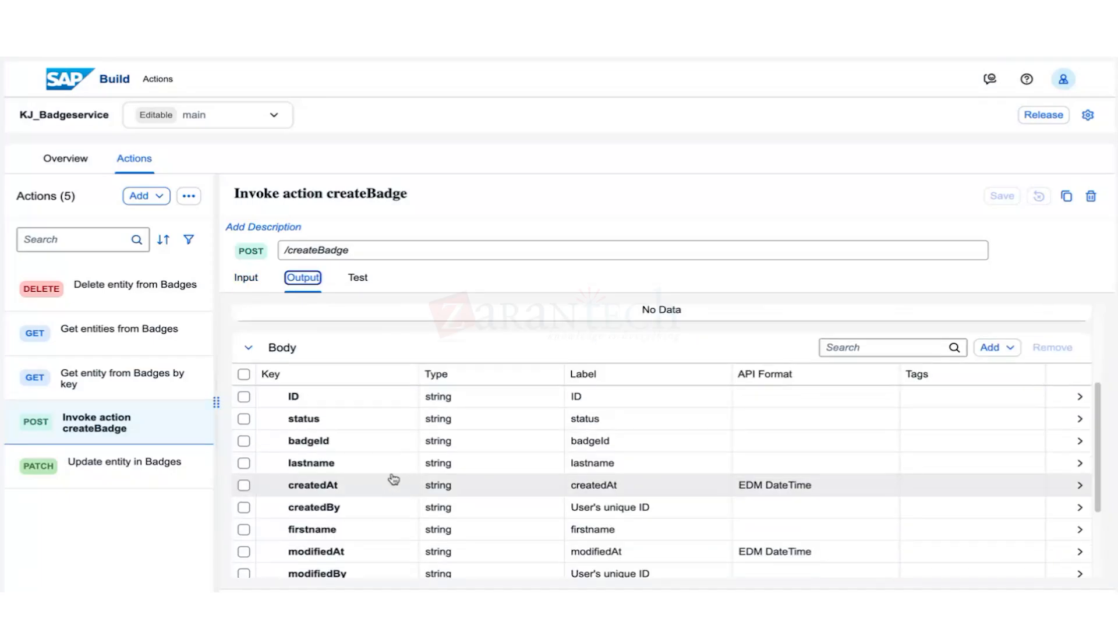
scroll(378, 545, down, 1)
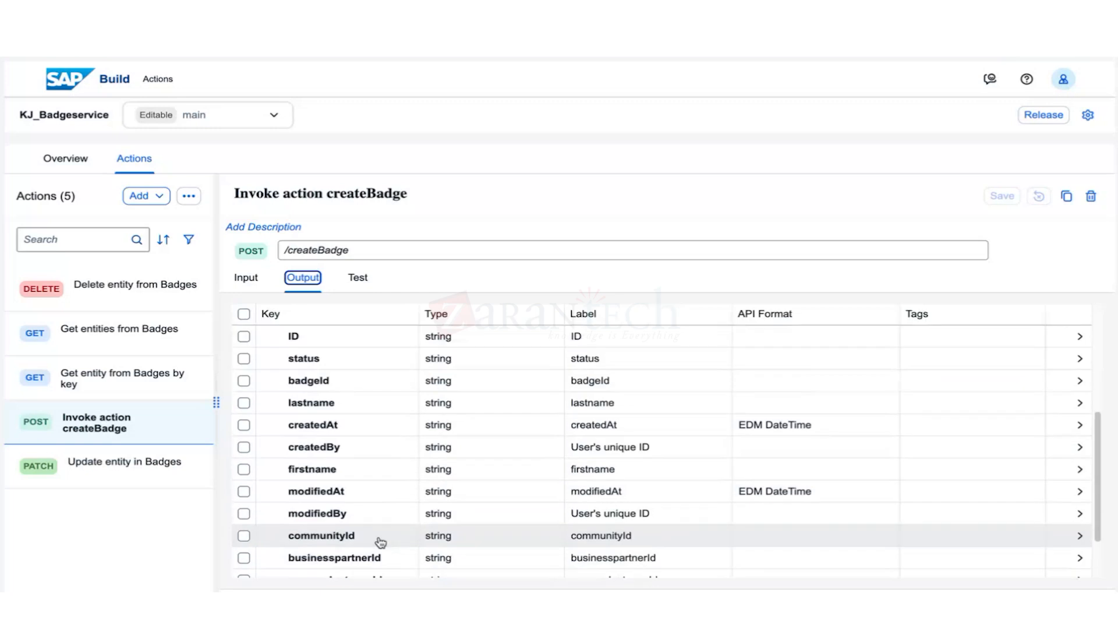
scroll(376, 530, down, 2)
scroll(369, 530, up, 2)
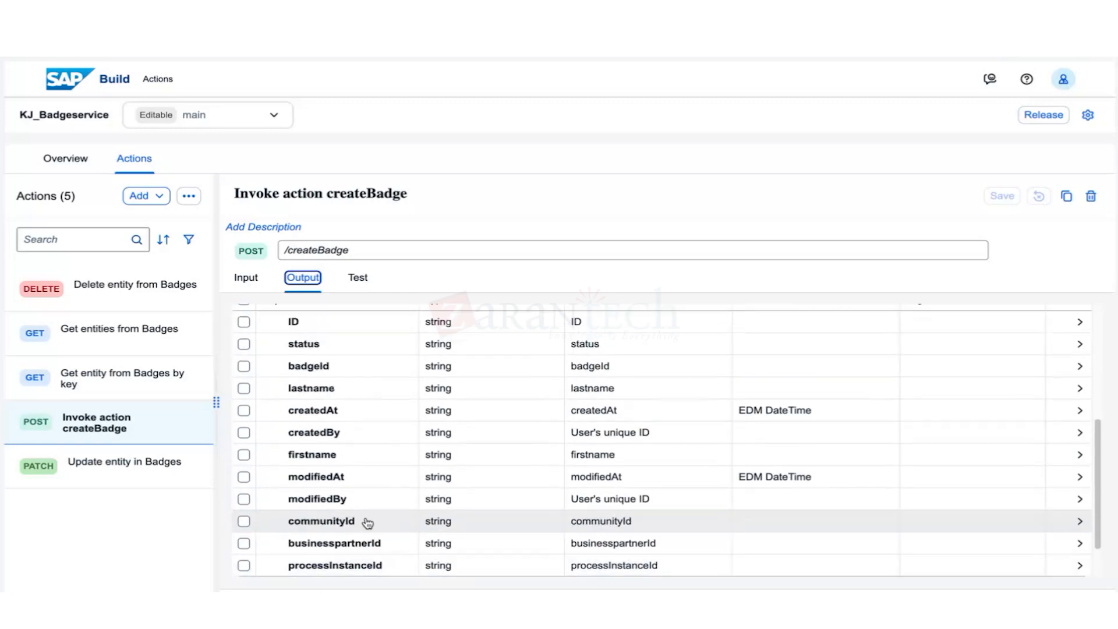
scroll(367, 507, up, 1)
scroll(372, 518, down, 2)
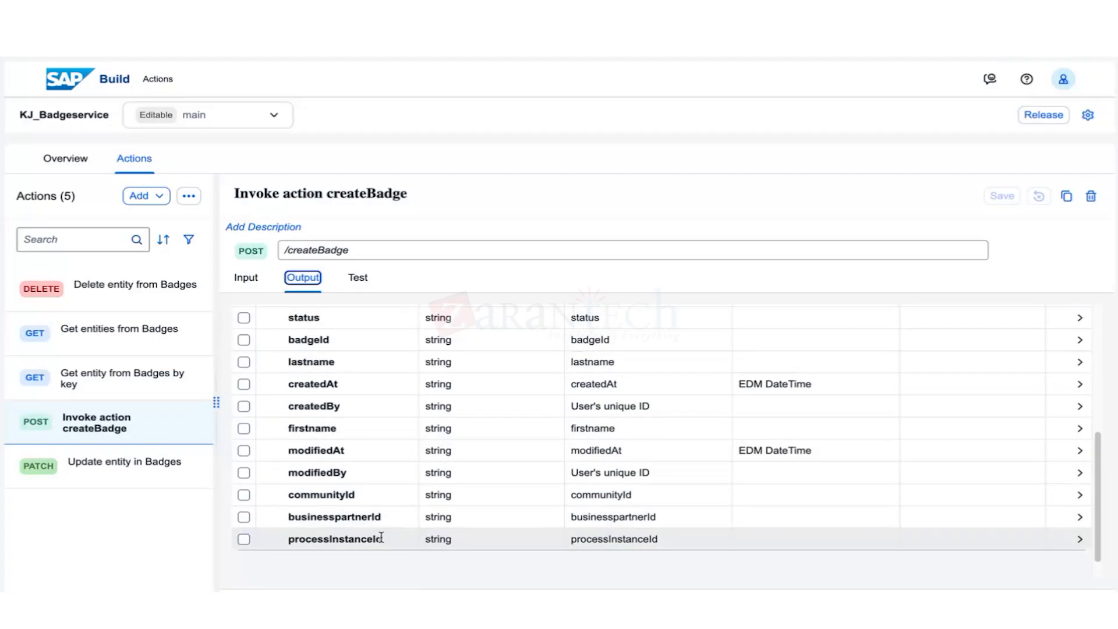
scroll(440, 546, up, 1)
scroll(440, 546, up, 3)
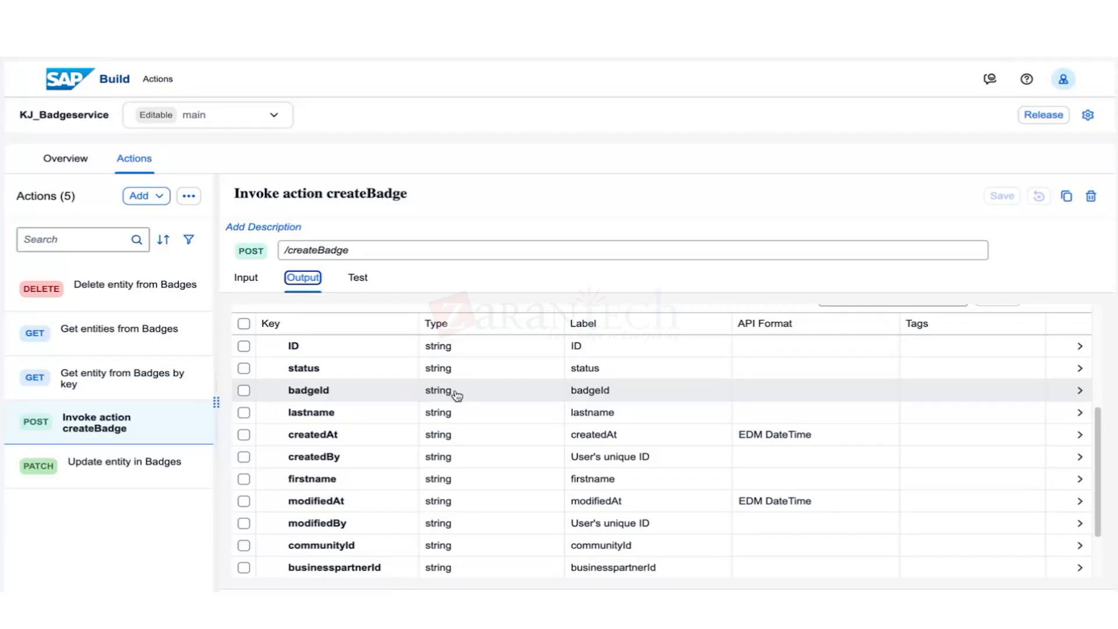
Change the badgeId field to a number type, then return to the input body fields.
click(457, 395)
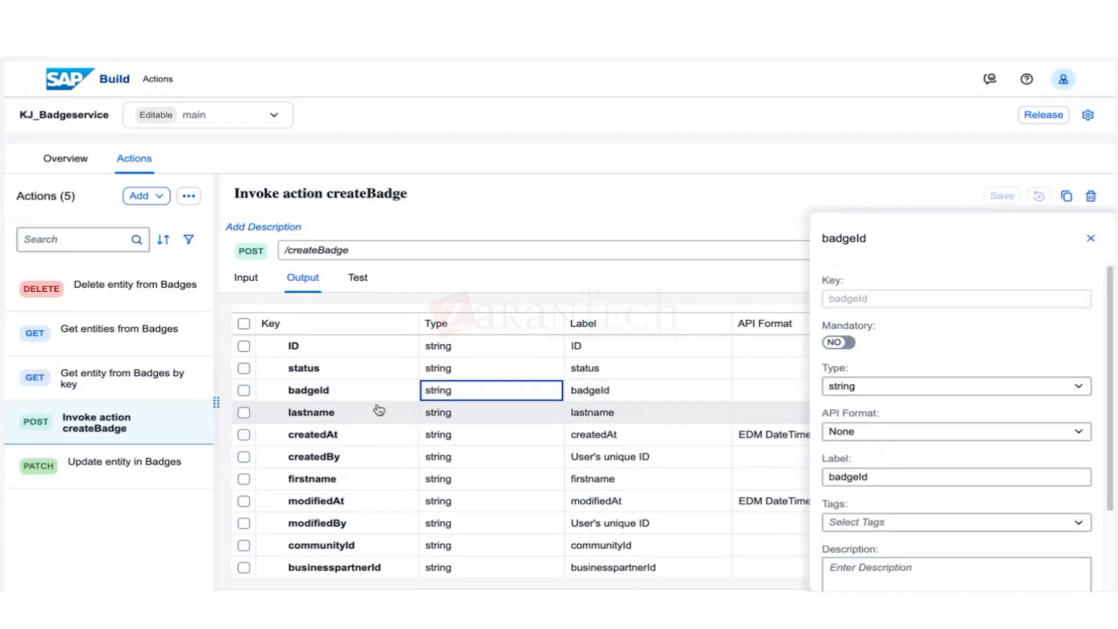
click(960, 387)
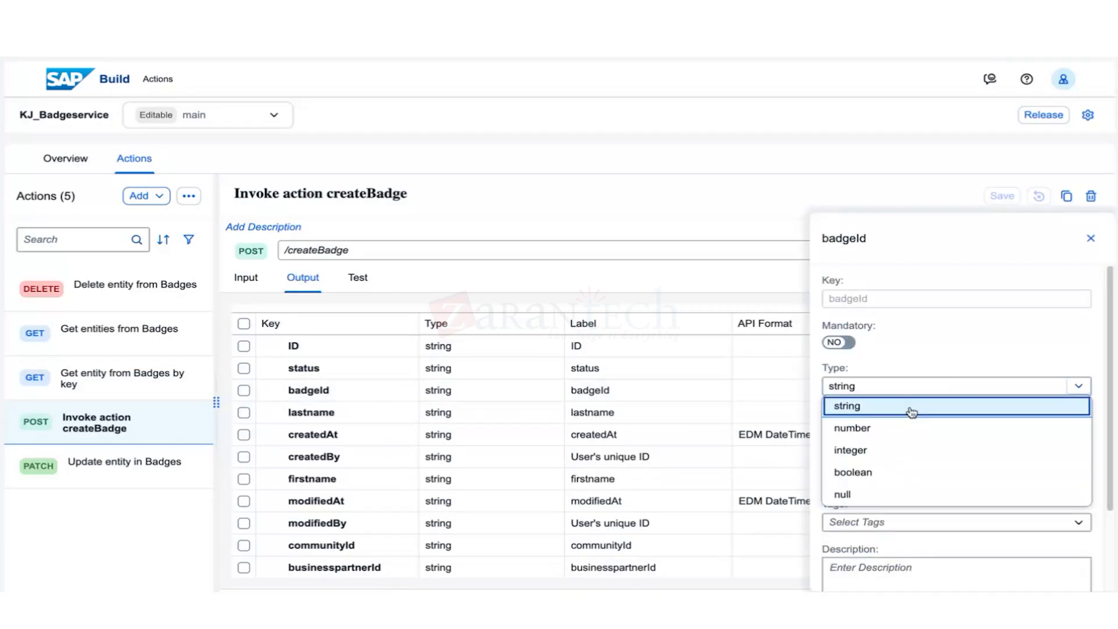
click(902, 431)
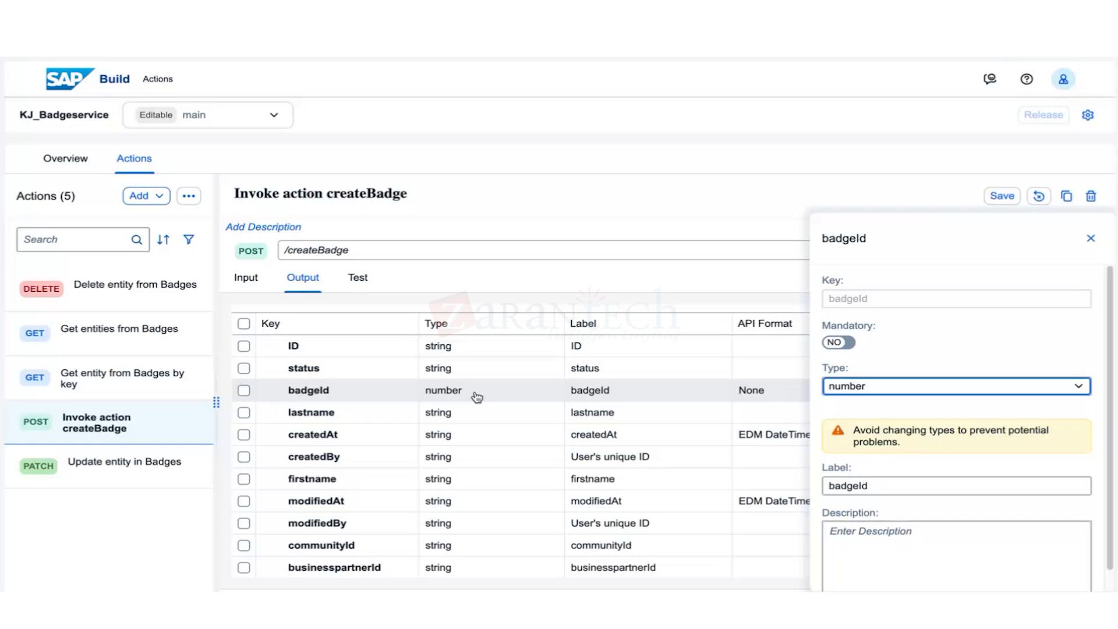
click(246, 277)
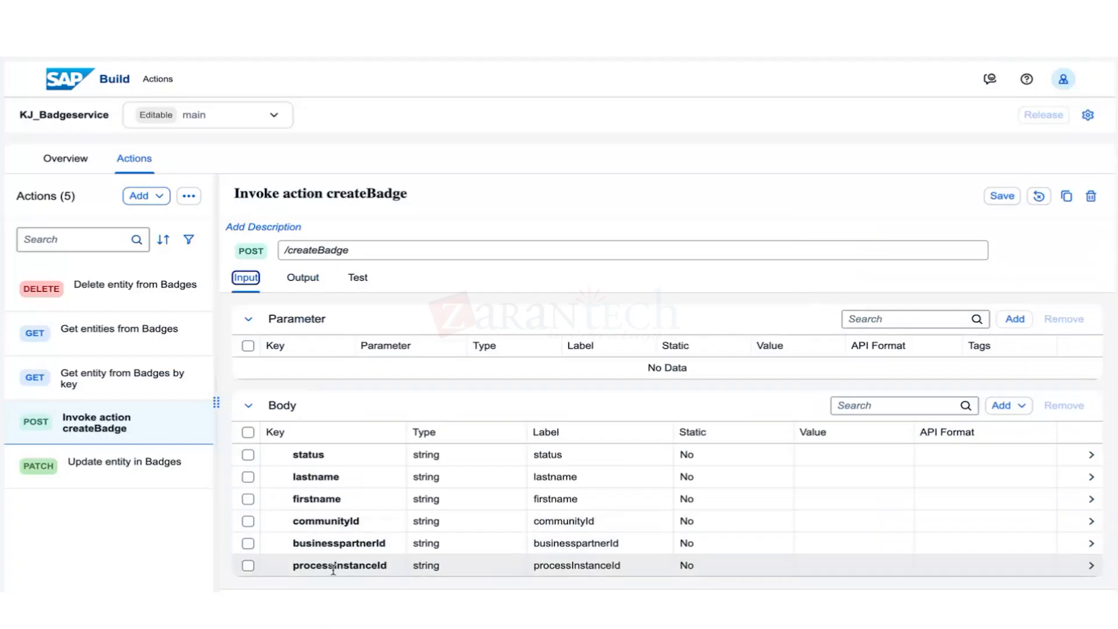
Remove the processInstanceId body field, save the createBadge action, and begin releasing the project.
click(248, 566)
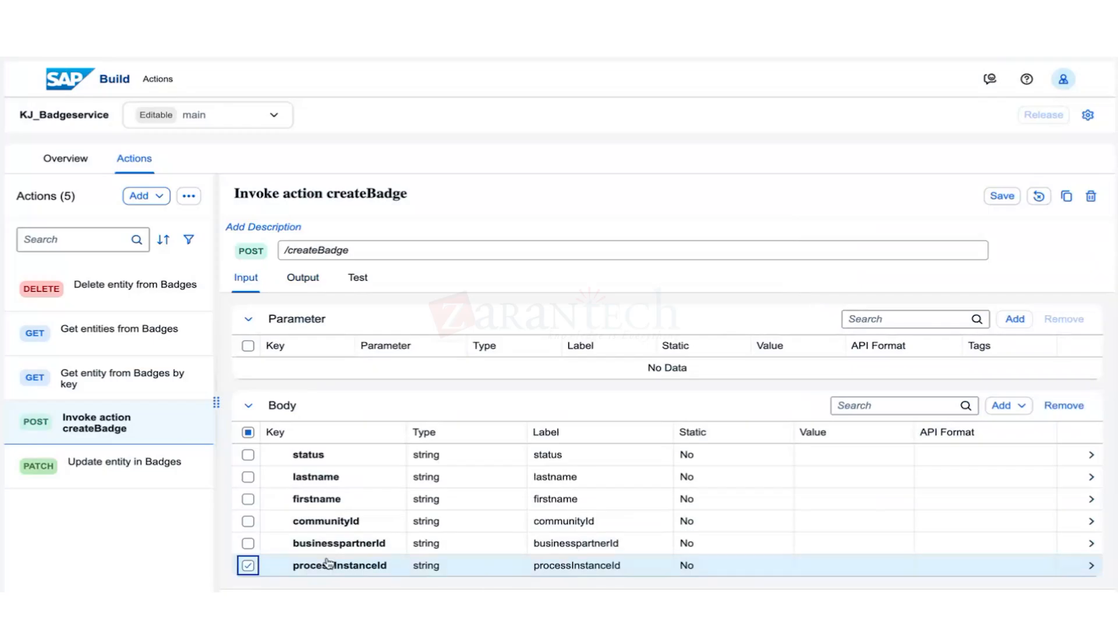
click(1061, 408)
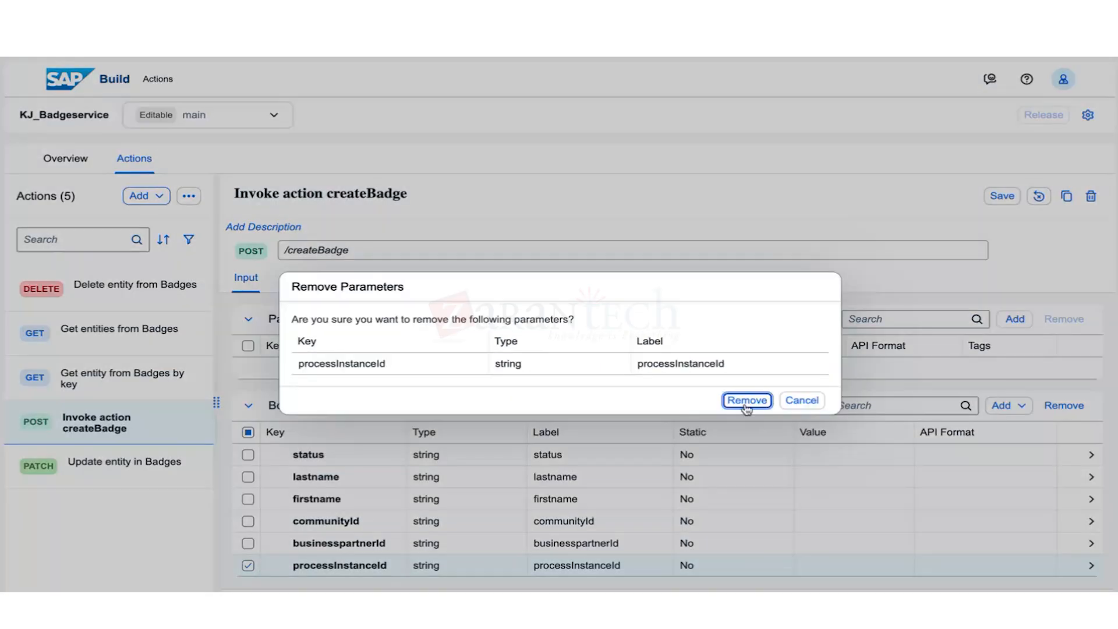
click(747, 400)
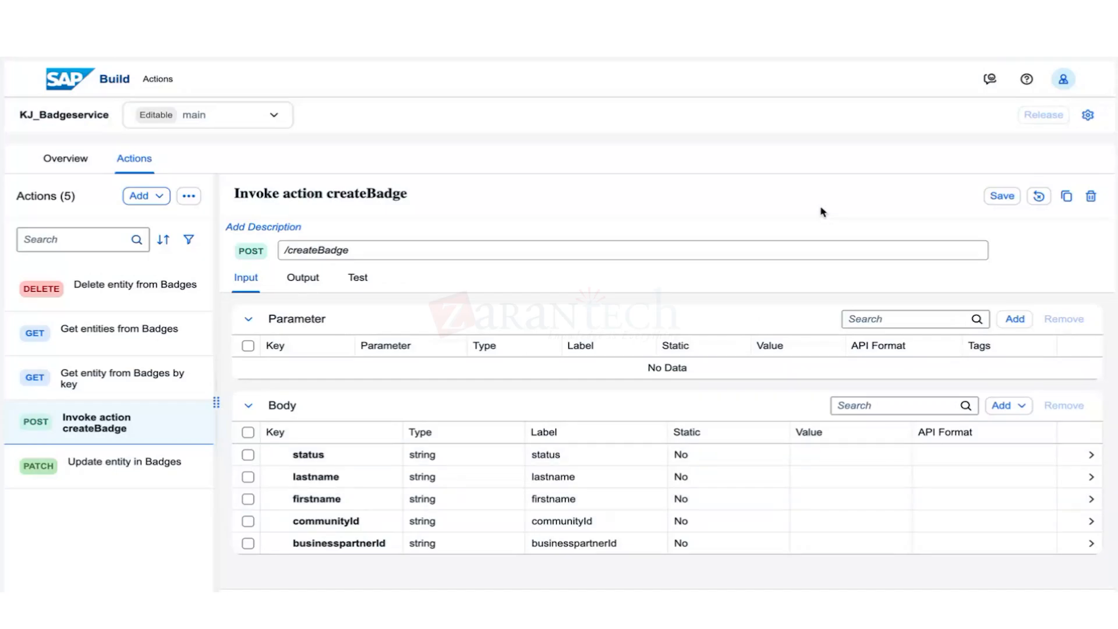
click(995, 199)
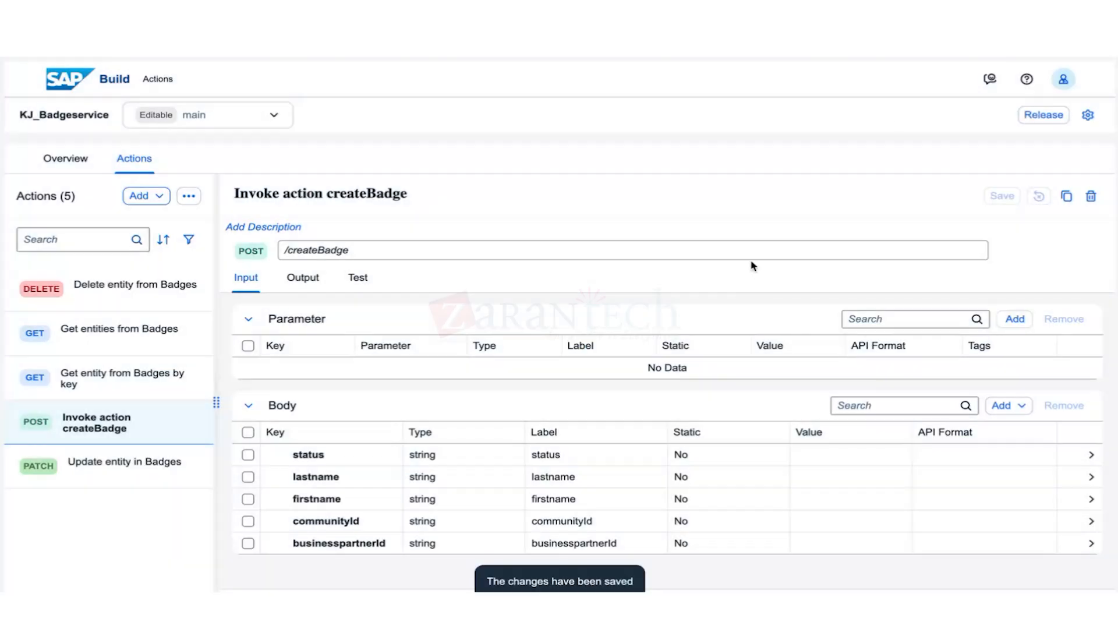
click(1036, 119)
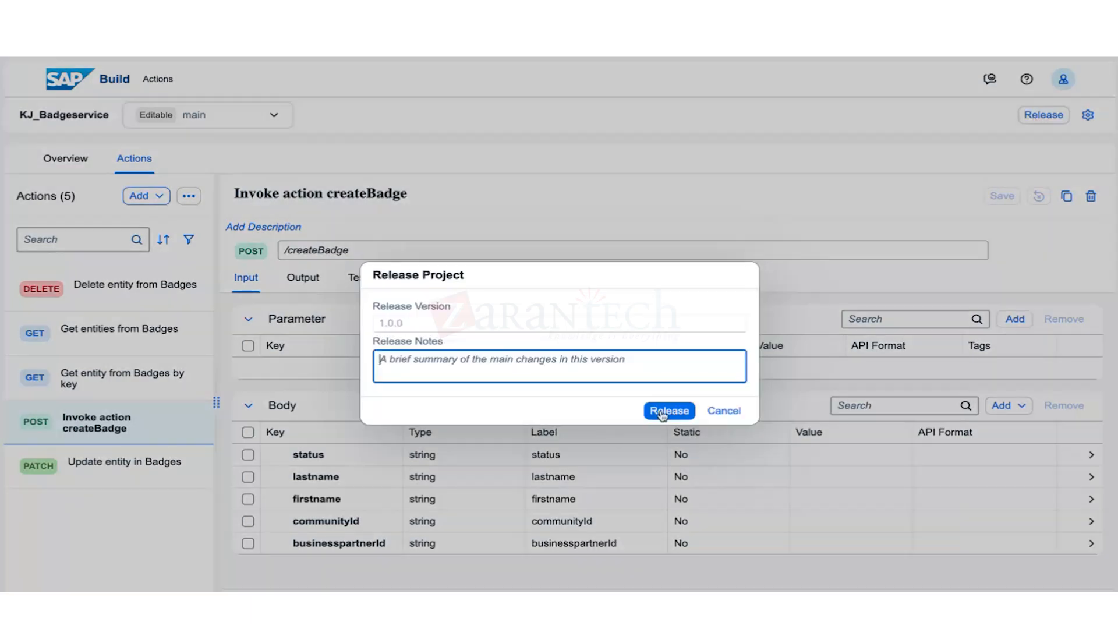
Release the project as version 1.0.0 and publish it.
click(669, 411)
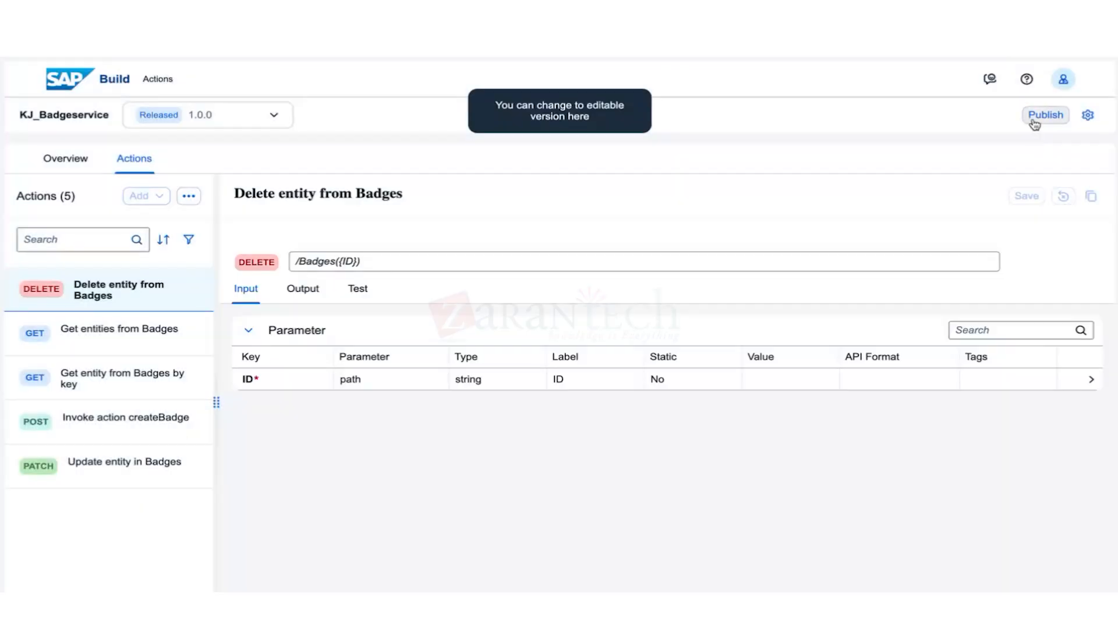
click(1042, 116)
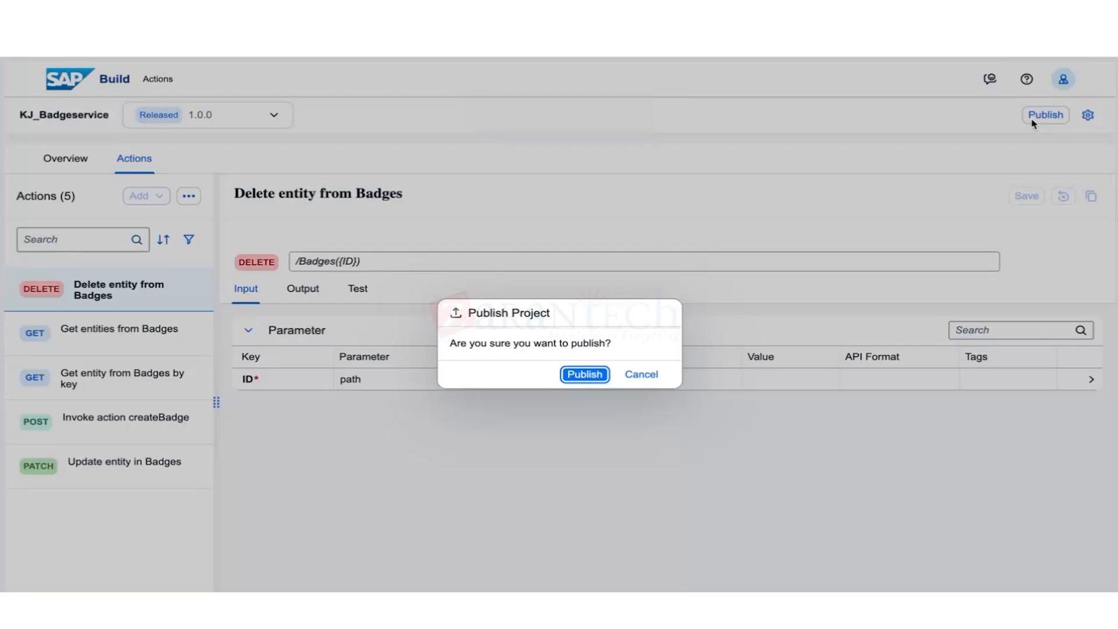
key(Return)
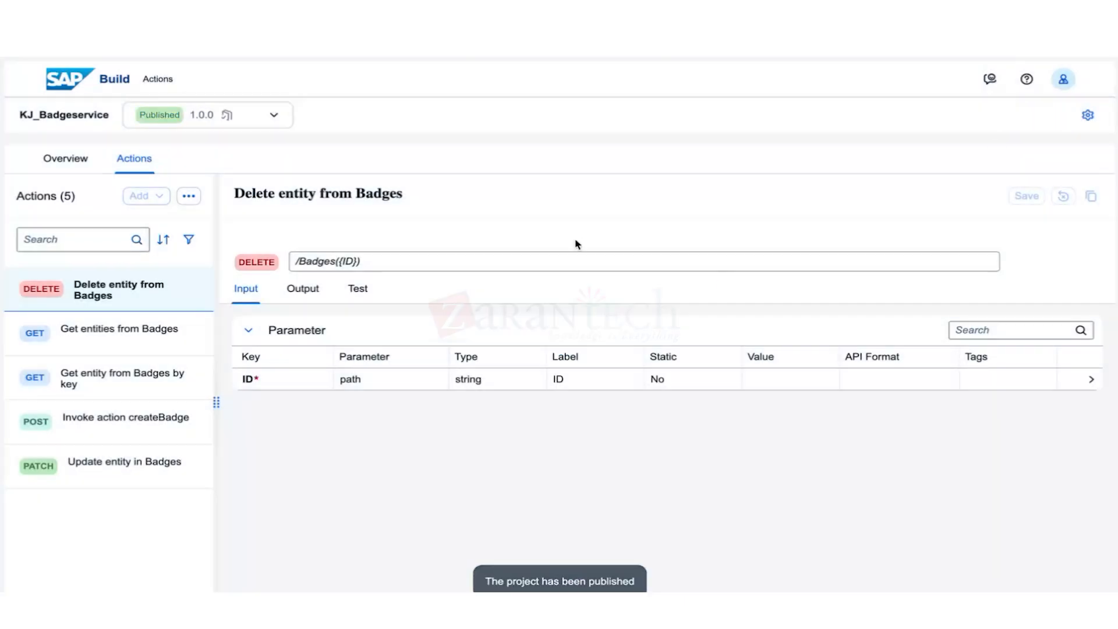
In the Delete entity from Badges test panel, switch the connection to Manual.
click(358, 289)
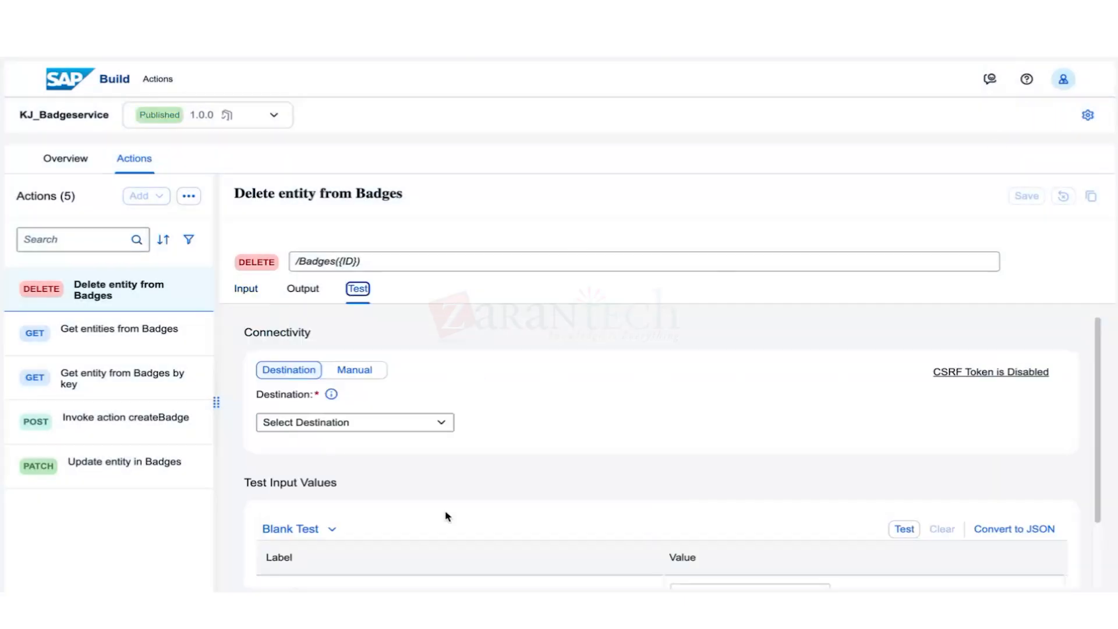
scroll(414, 387, down, 1)
click(431, 368)
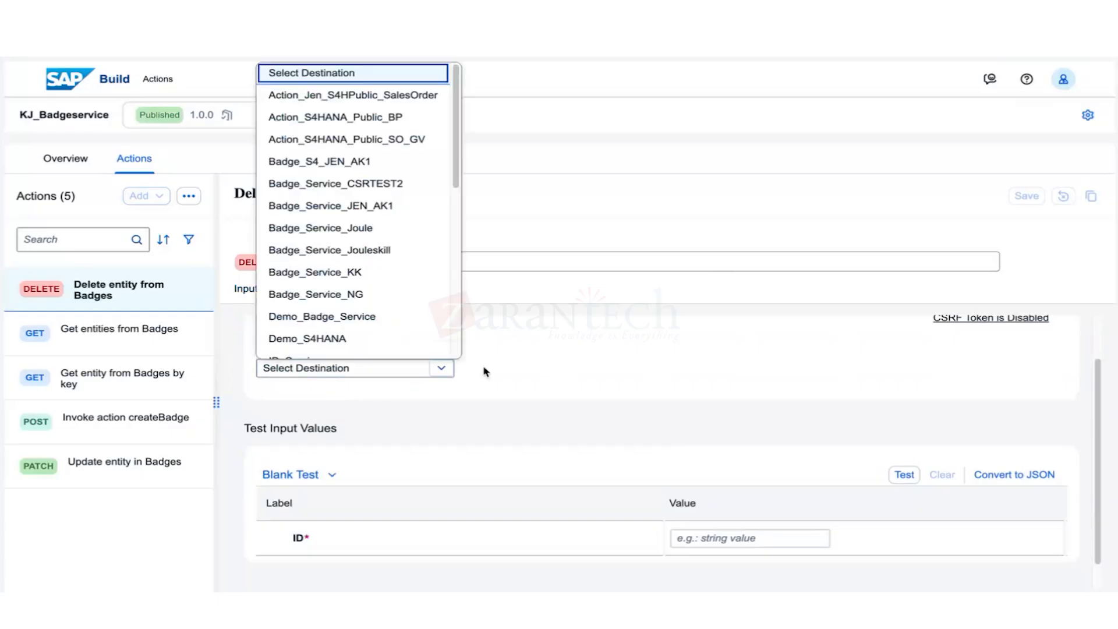
drag(457, 171, 456, 341)
click(519, 354)
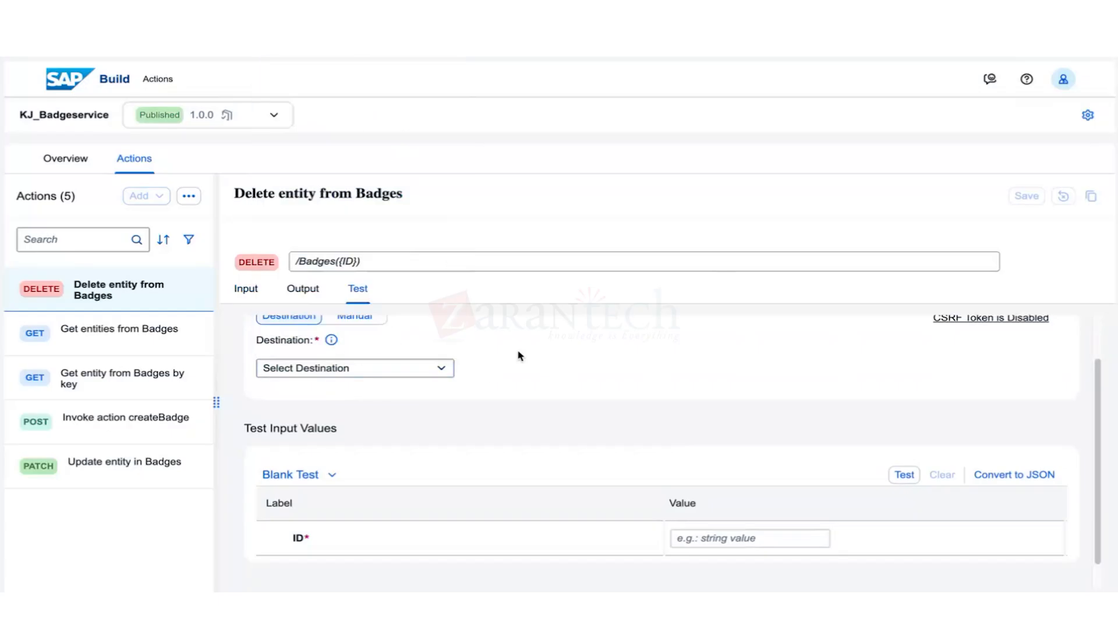
click(355, 317)
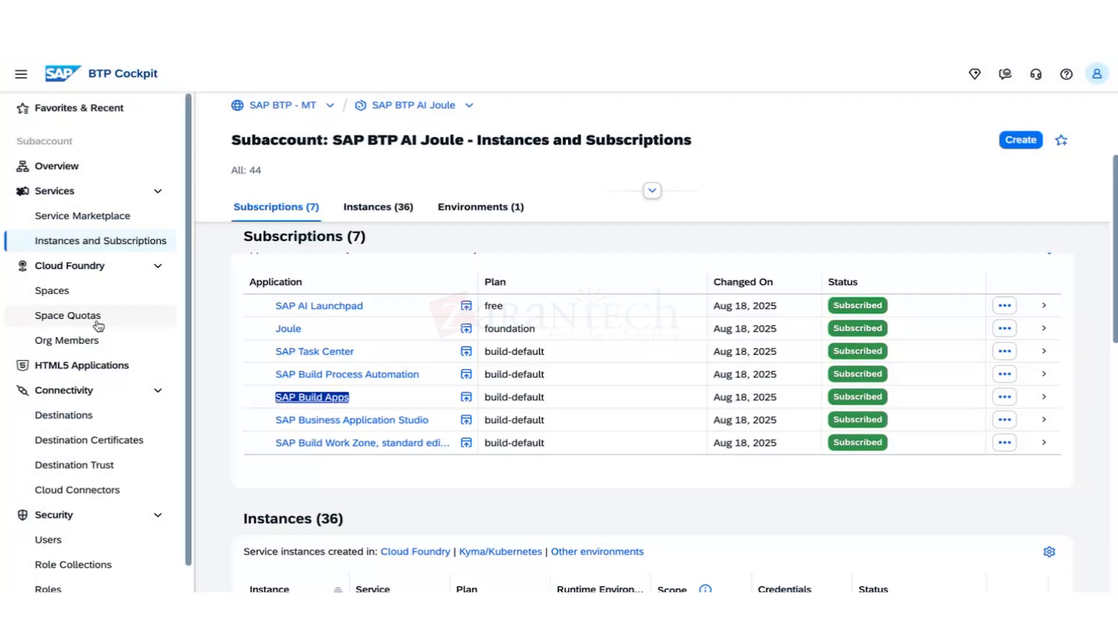
In BTP Cockpit Destinations, open KJ_BadgeService, copy its service URL, and return to SAP Build.
click(157, 415)
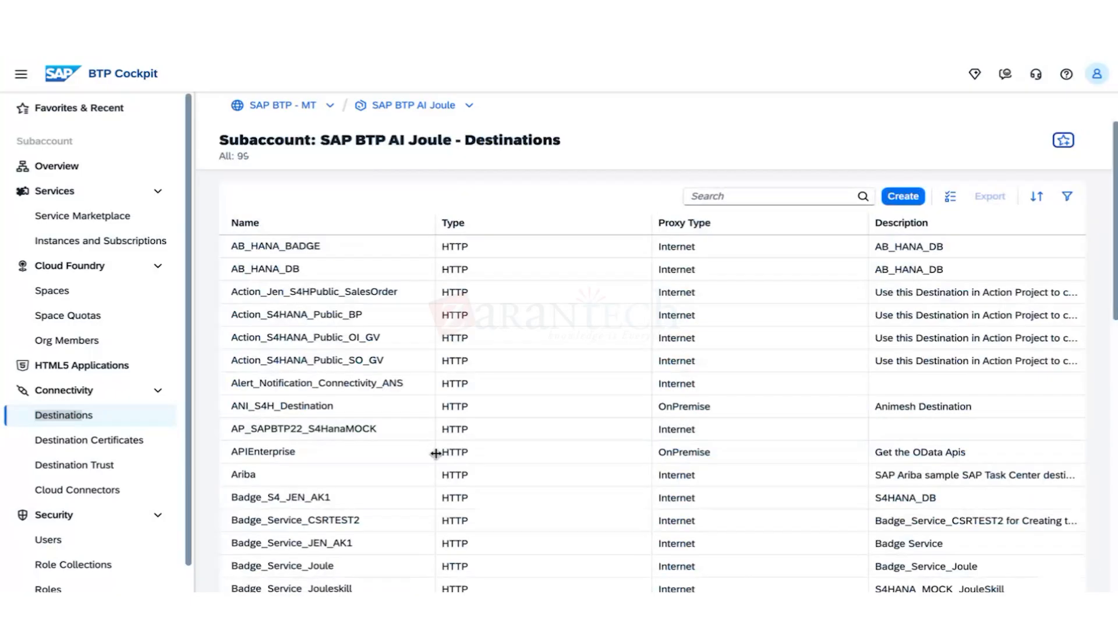
scroll(442, 463, down, 10)
click(314, 543)
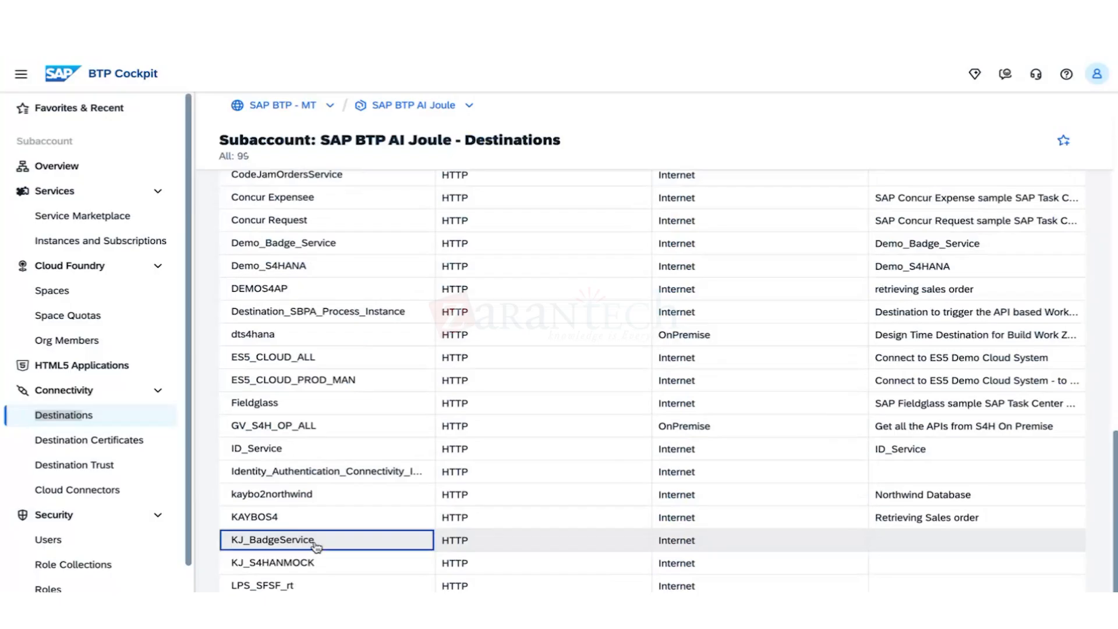
drag(547, 510, 648, 522)
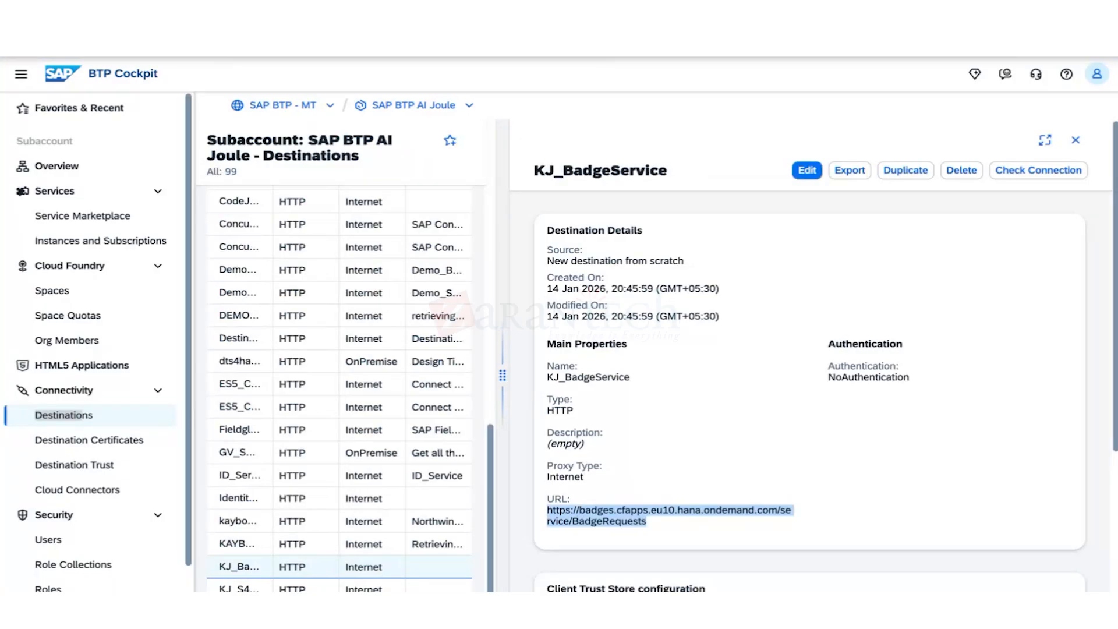
click(524, 35)
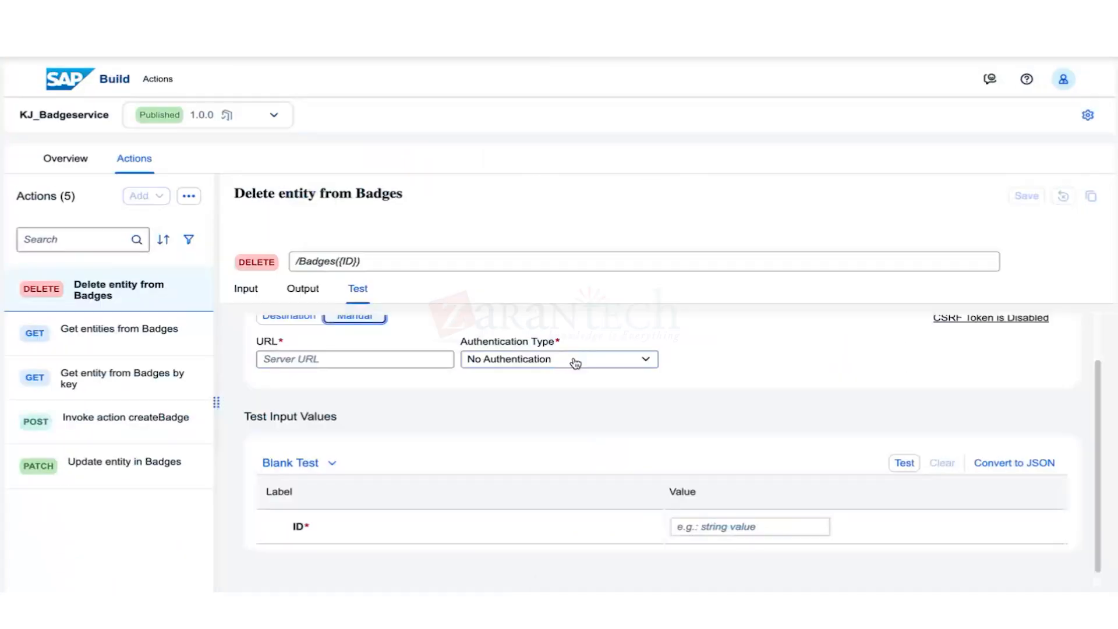
Paste the service URL into the Delete entity test and run the test.
click(407, 359)
key(ctrl+v)
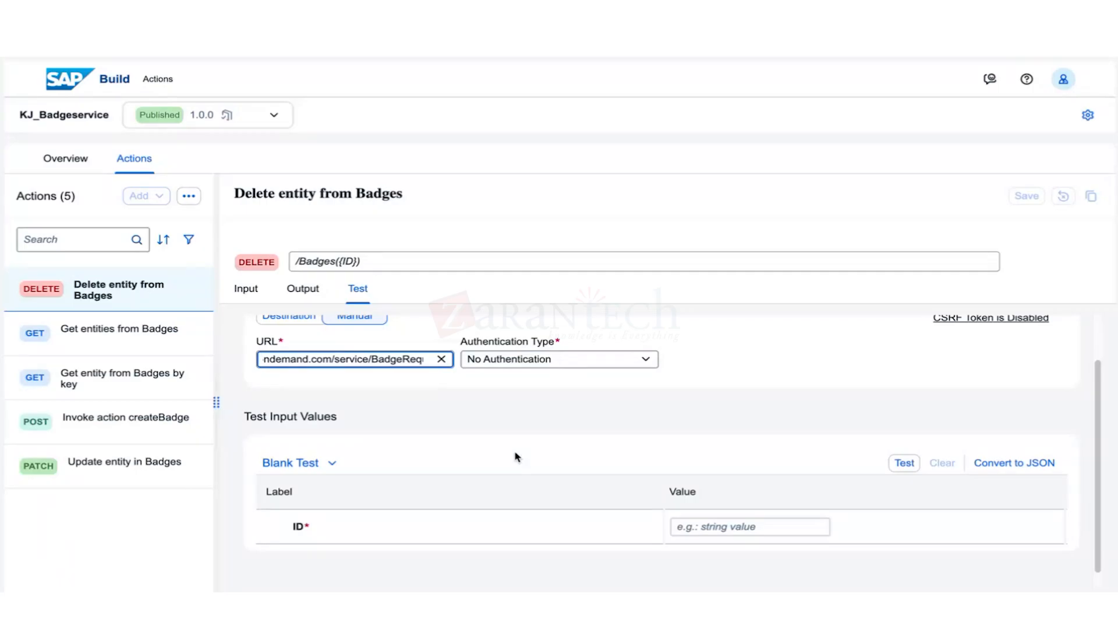
click(905, 466)
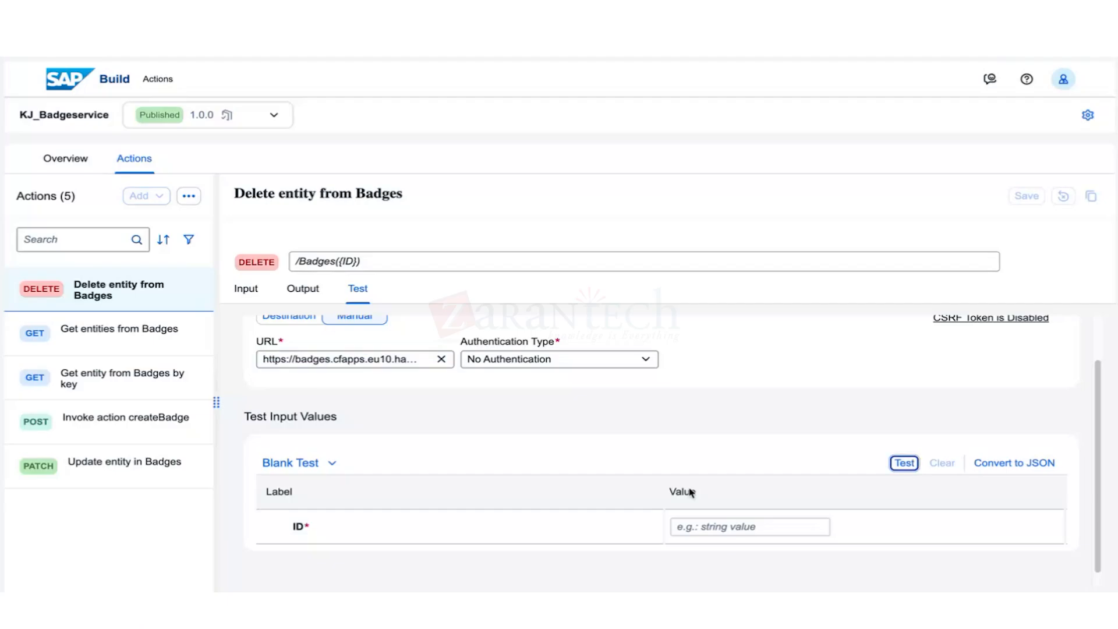
scroll(906, 450, down, 1)
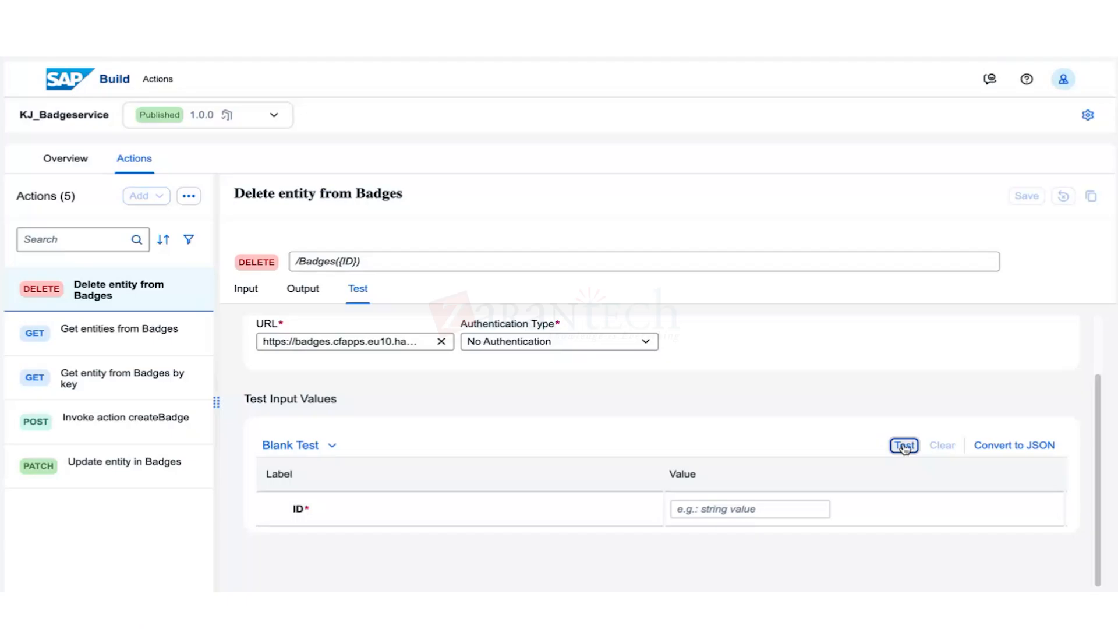
click(722, 511)
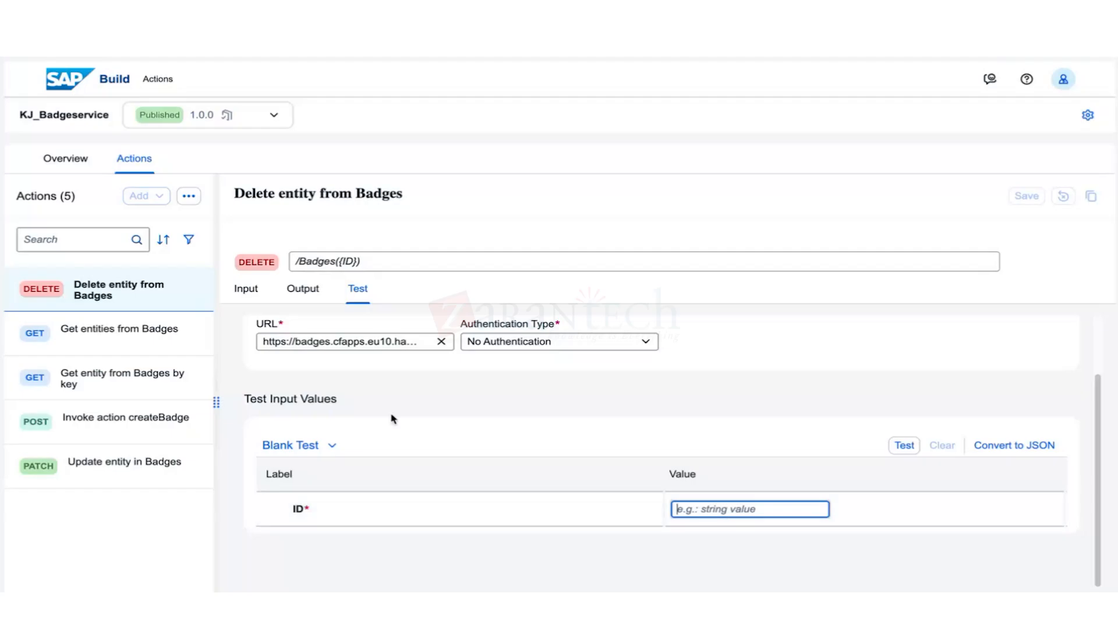
Clear the test URL and open the Invoke action createBadge test panel.
click(441, 341)
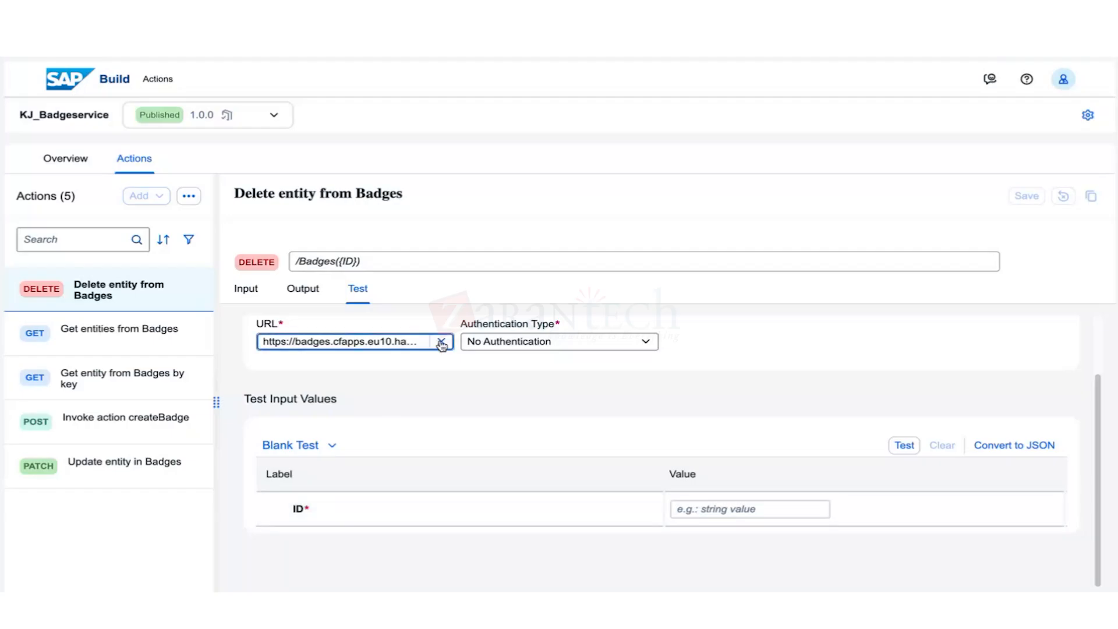
click(82, 415)
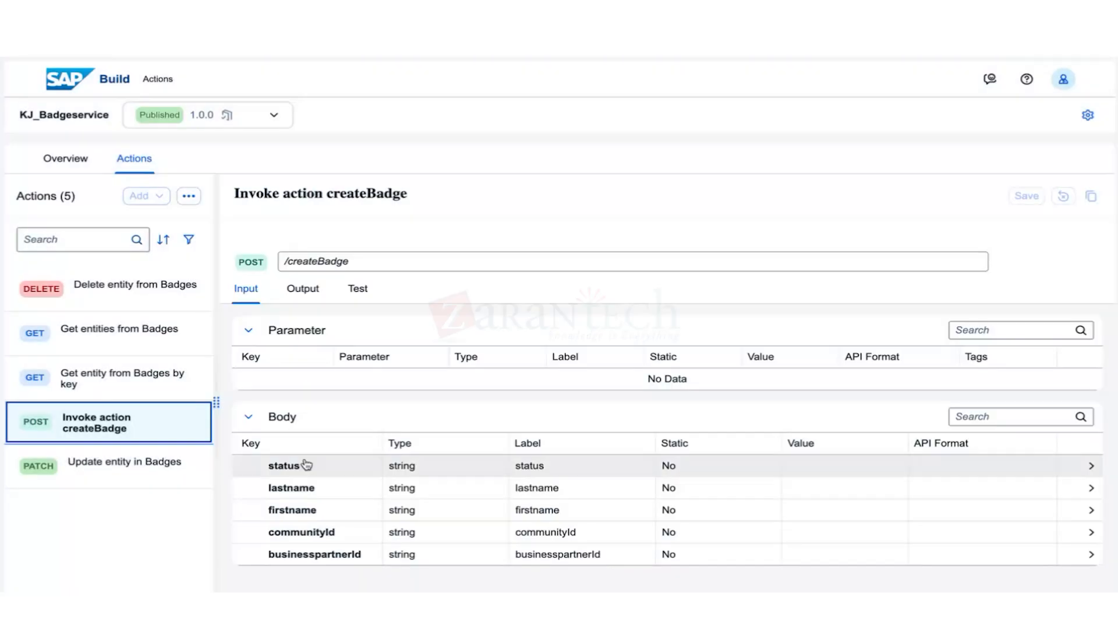
click(352, 291)
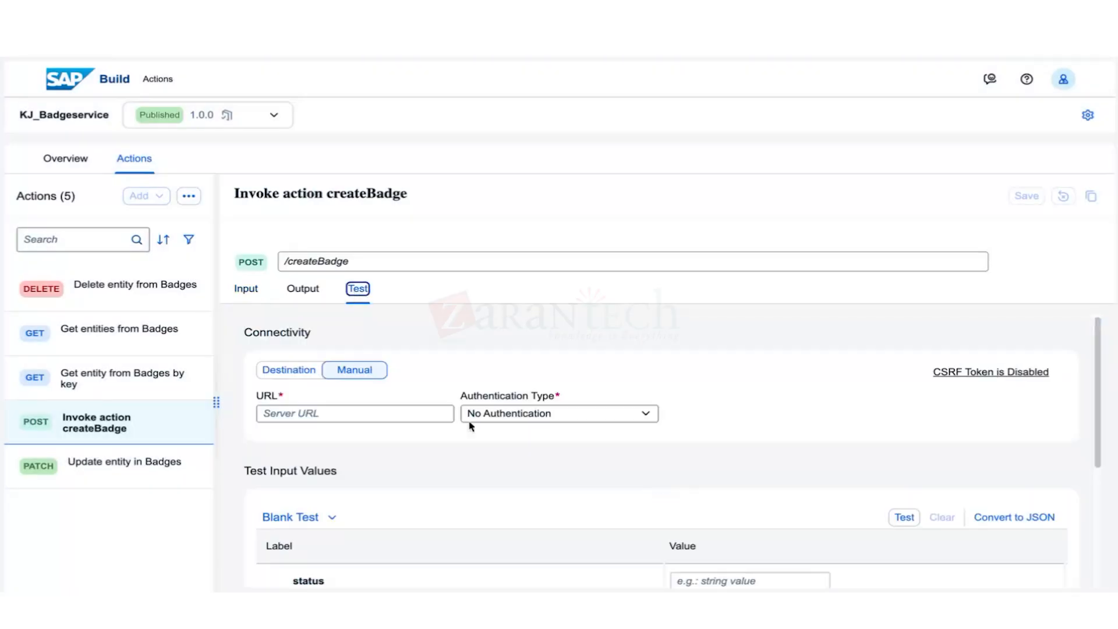
Paste the KJ_BadgeService URL into the createBadge test URL field.
click(394, 413)
key(ctrl+v)
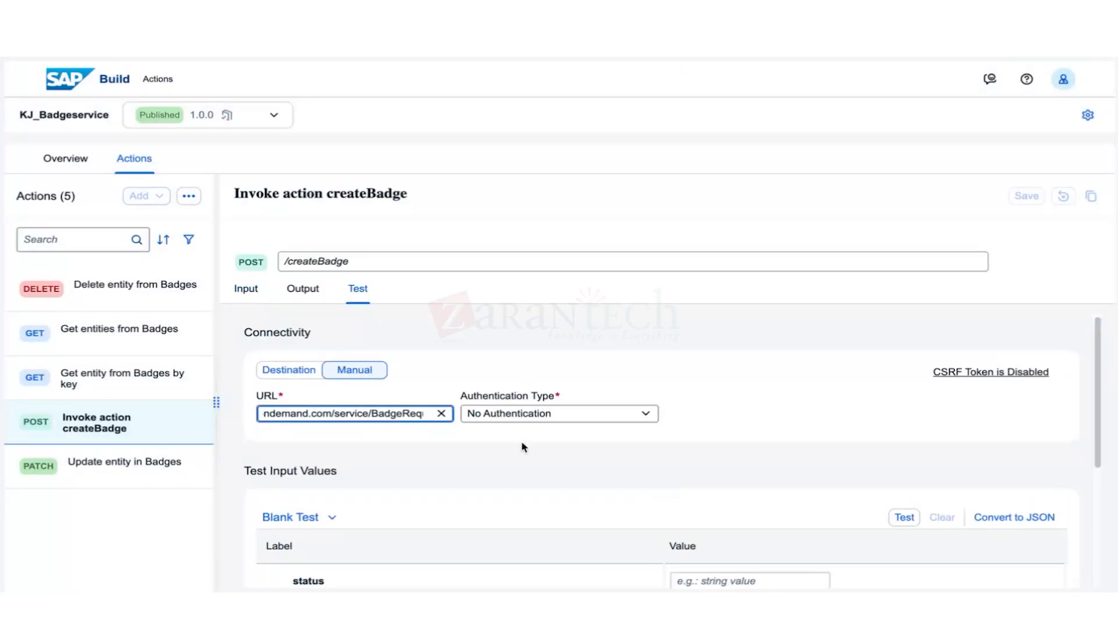
click(504, 480)
scroll(504, 480, down, 4)
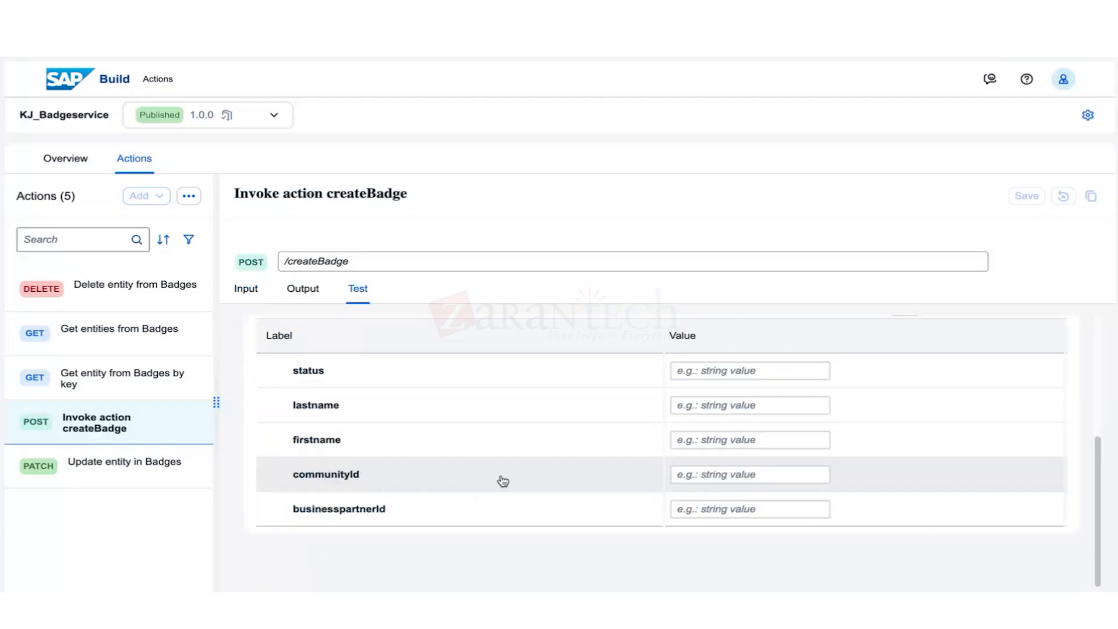
scroll(786, 475, up, 4)
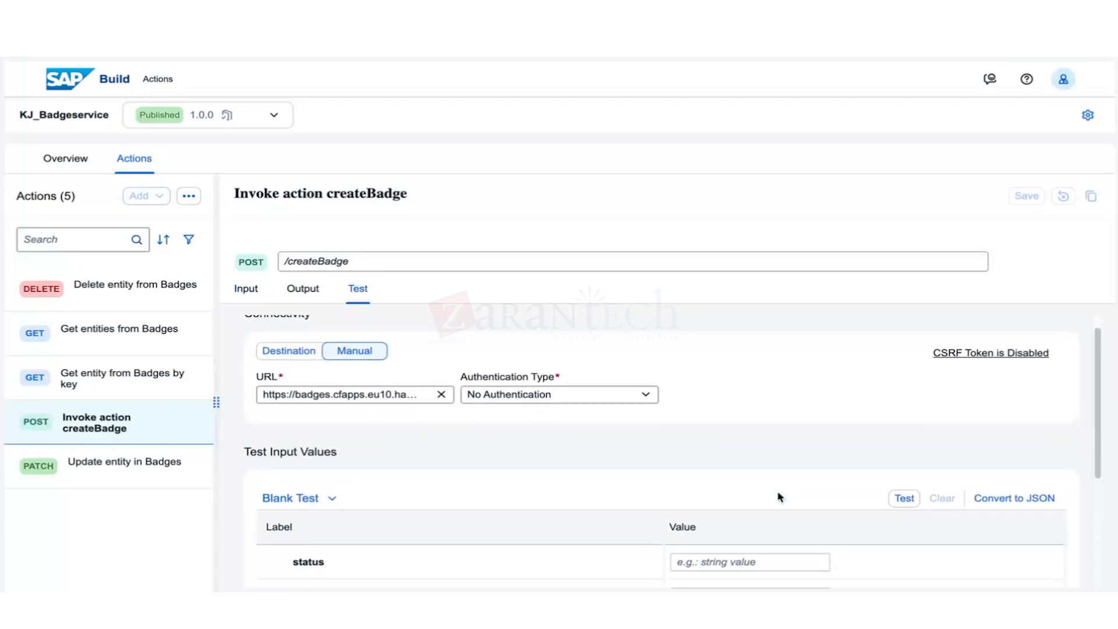
scroll(779, 494, down, 1)
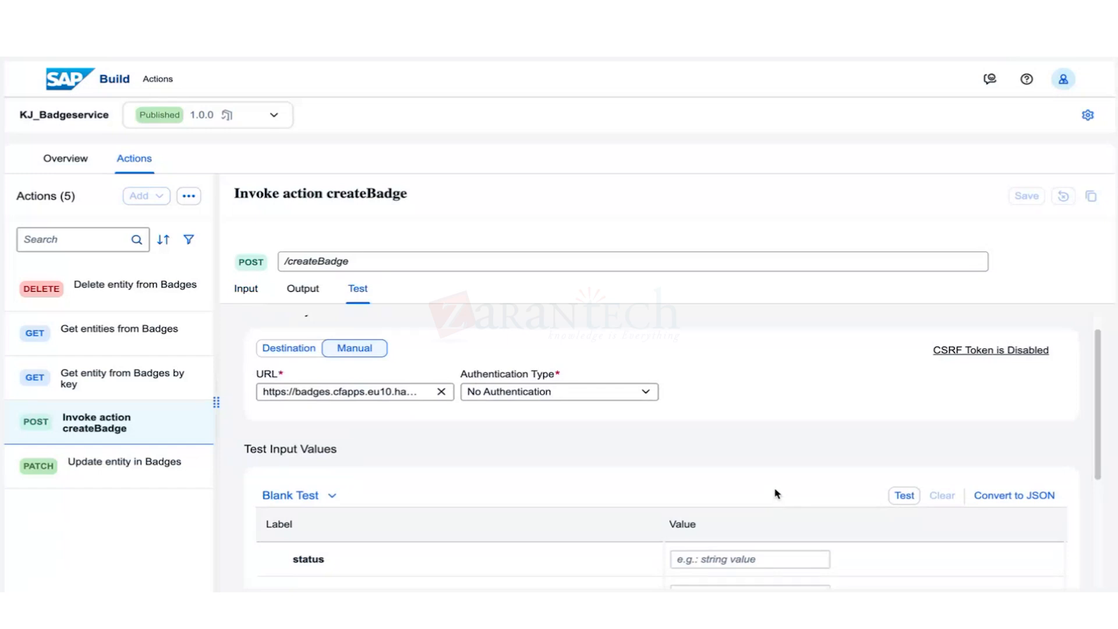
scroll(774, 492, down, 3)
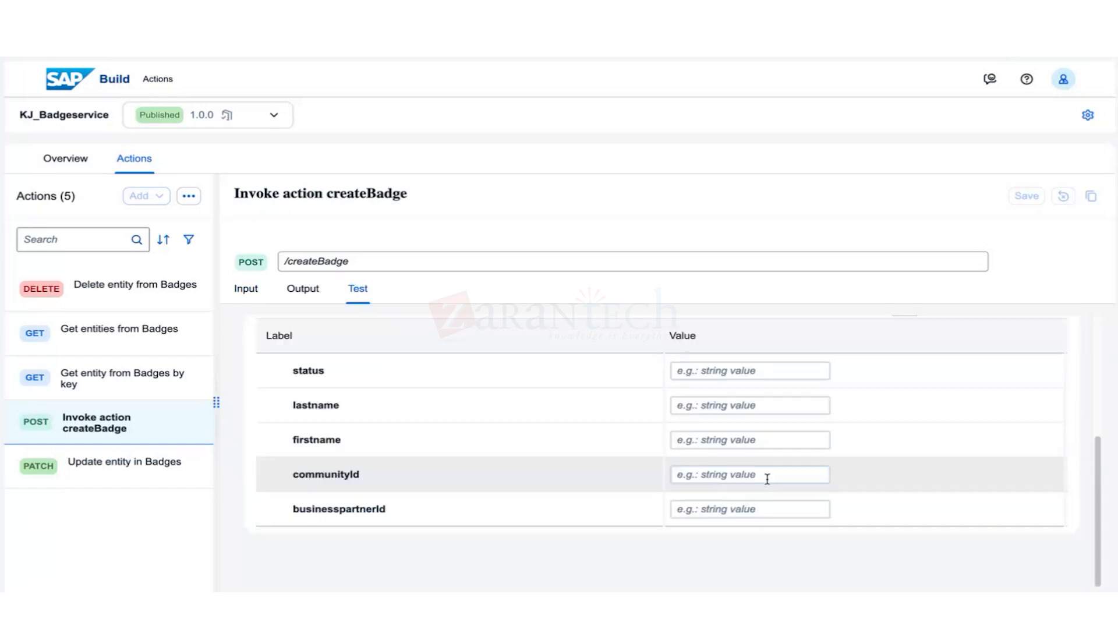
Enter test values: status New plus sample lastname and firstname.
click(739, 375)
text(New)
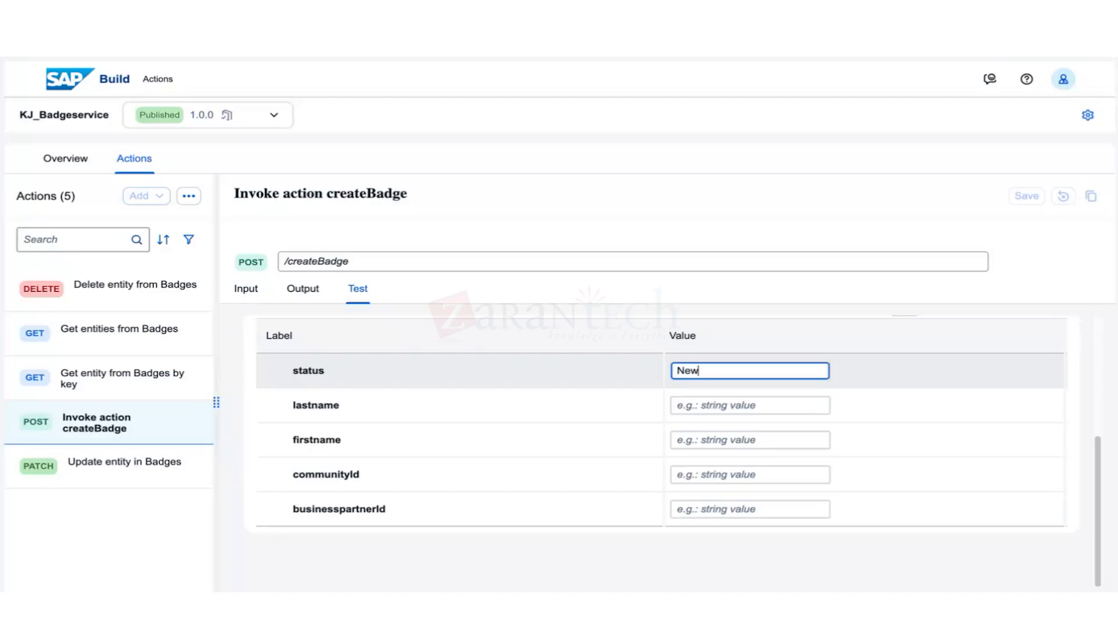
click(752, 404)
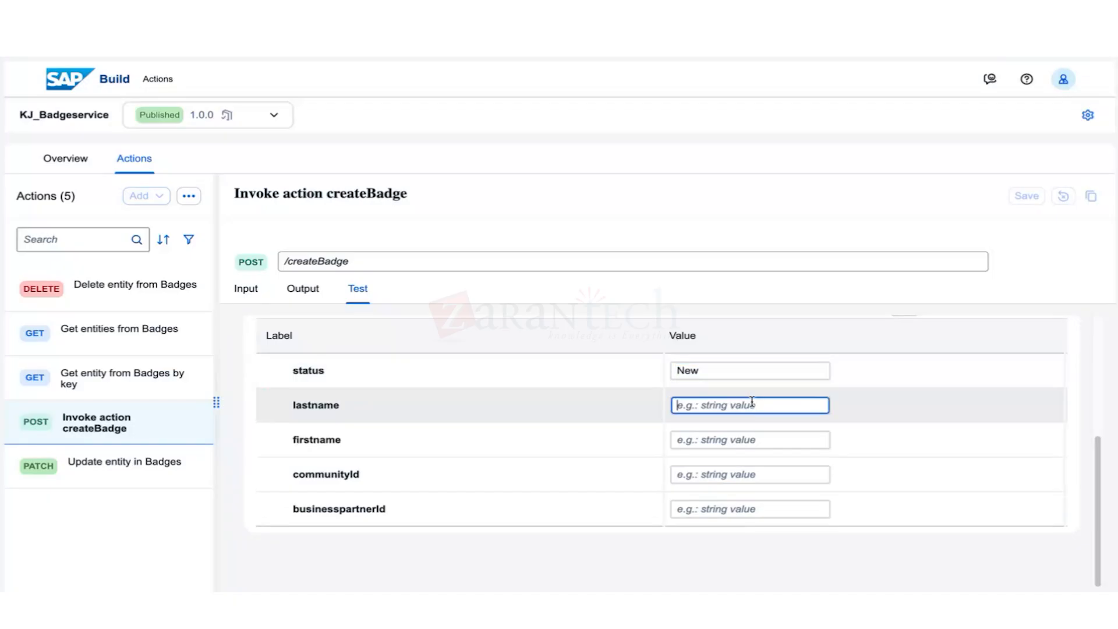
text(Doe)
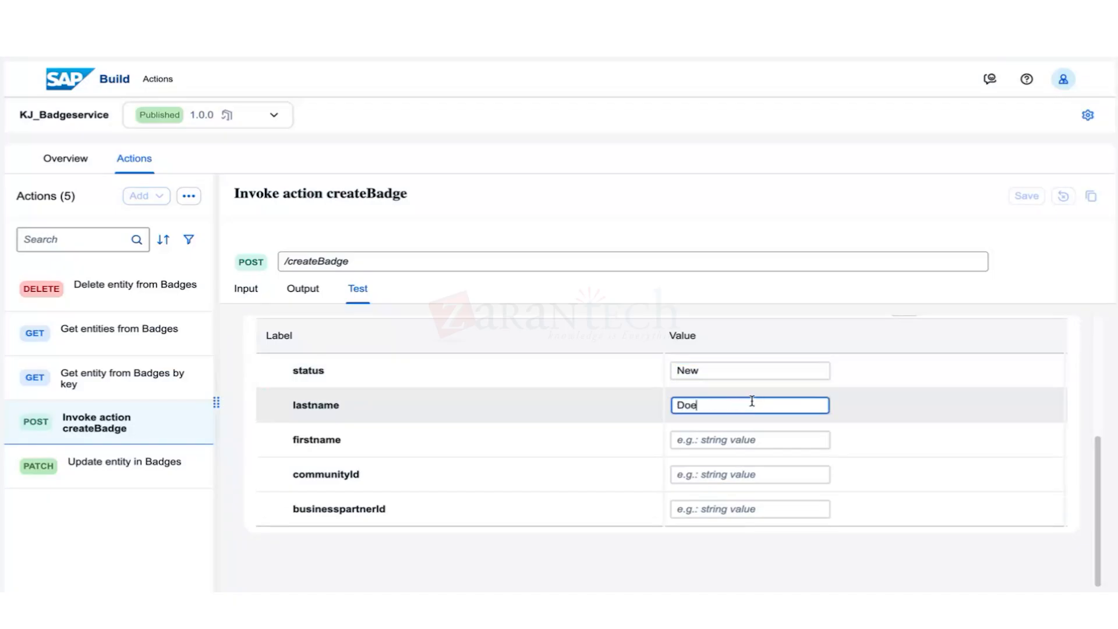
click(731, 438)
text(John)
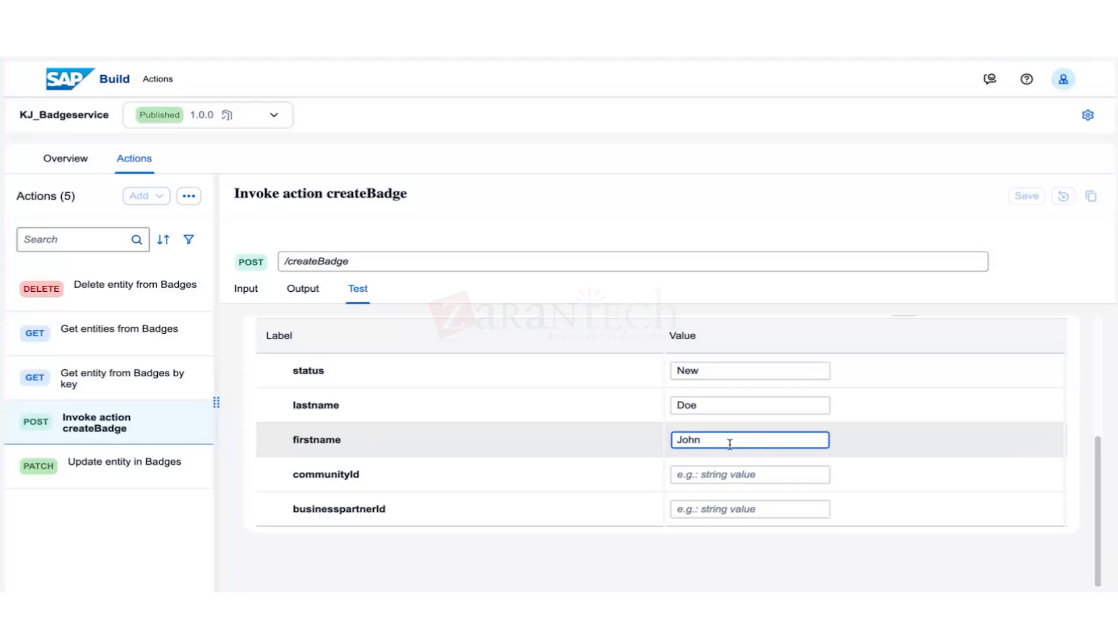
Add a sample e-mail communityId and a businesspartnerId, then run the createBadge test.
click(714, 468)
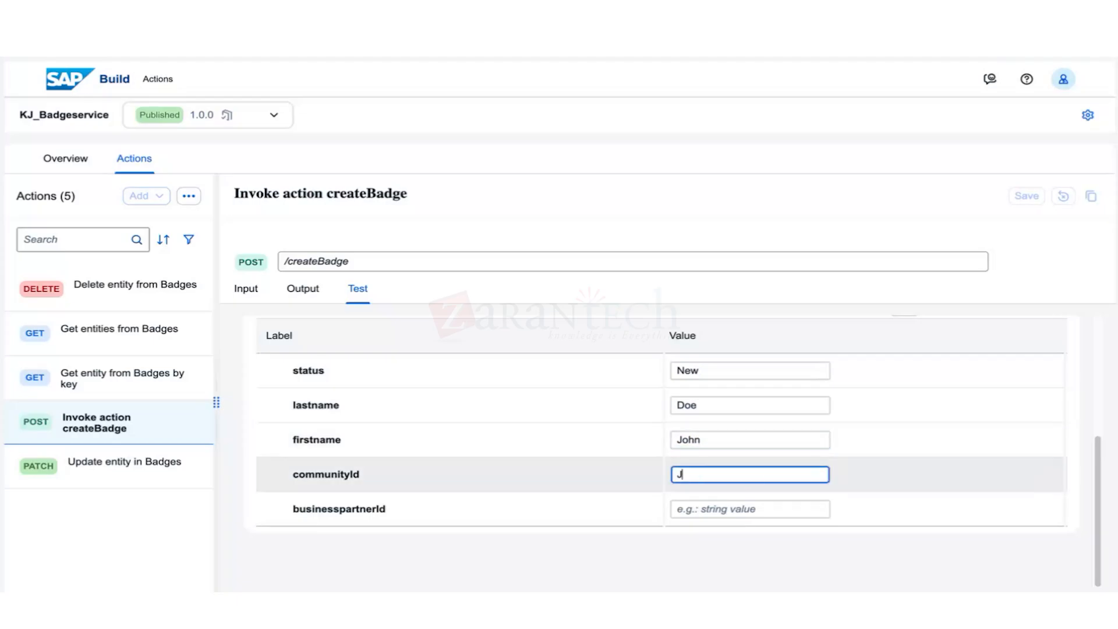
click(735, 509)
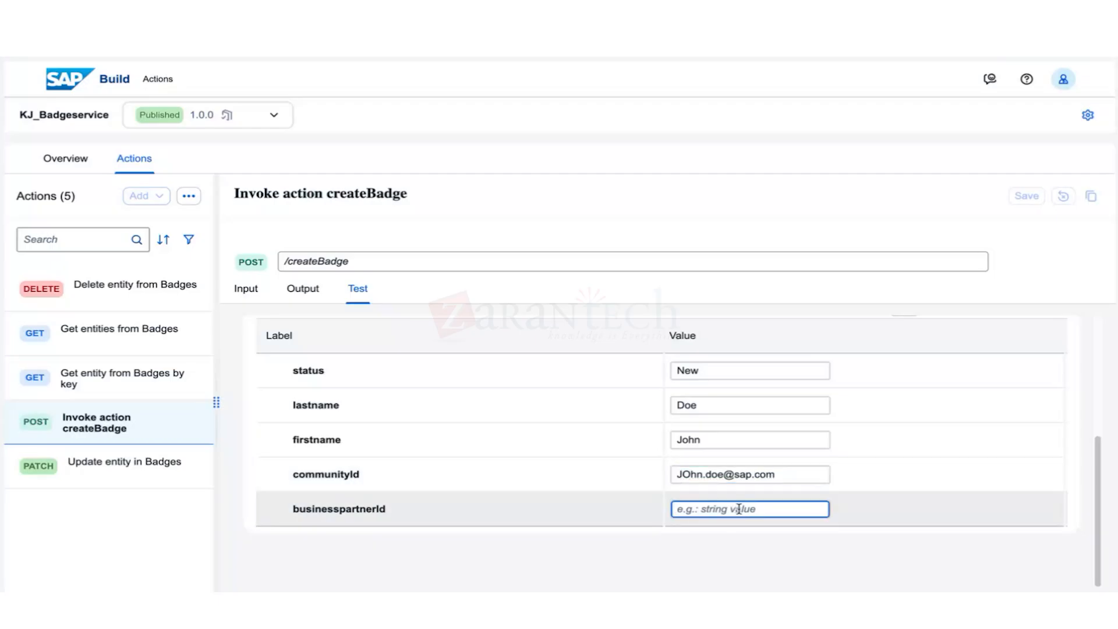
text(1003764)
scroll(524, 396, up, 2)
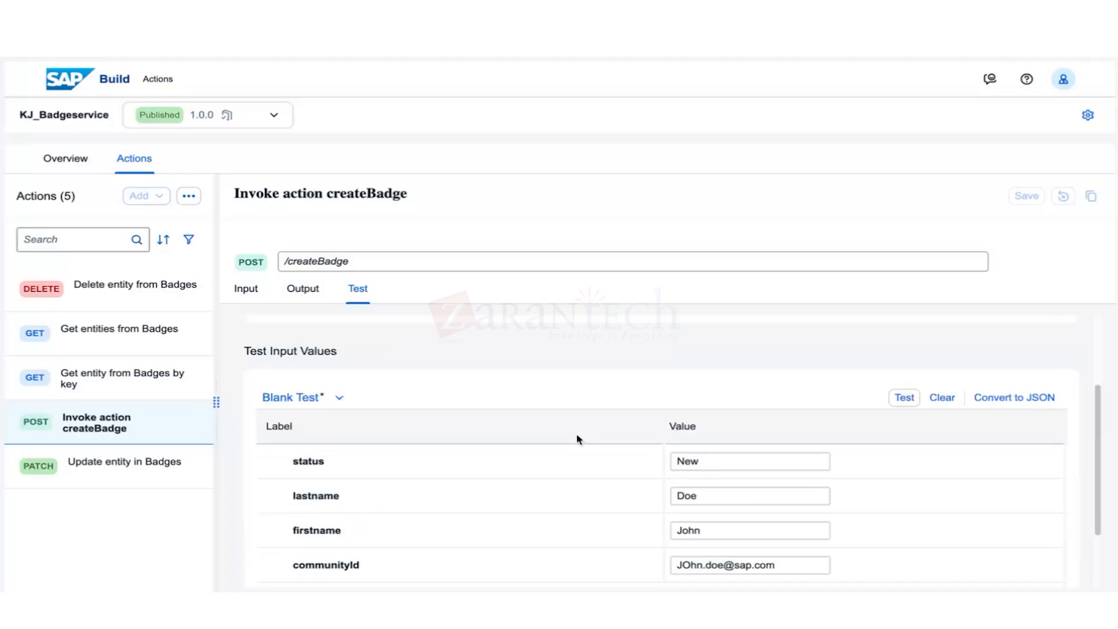
click(905, 399)
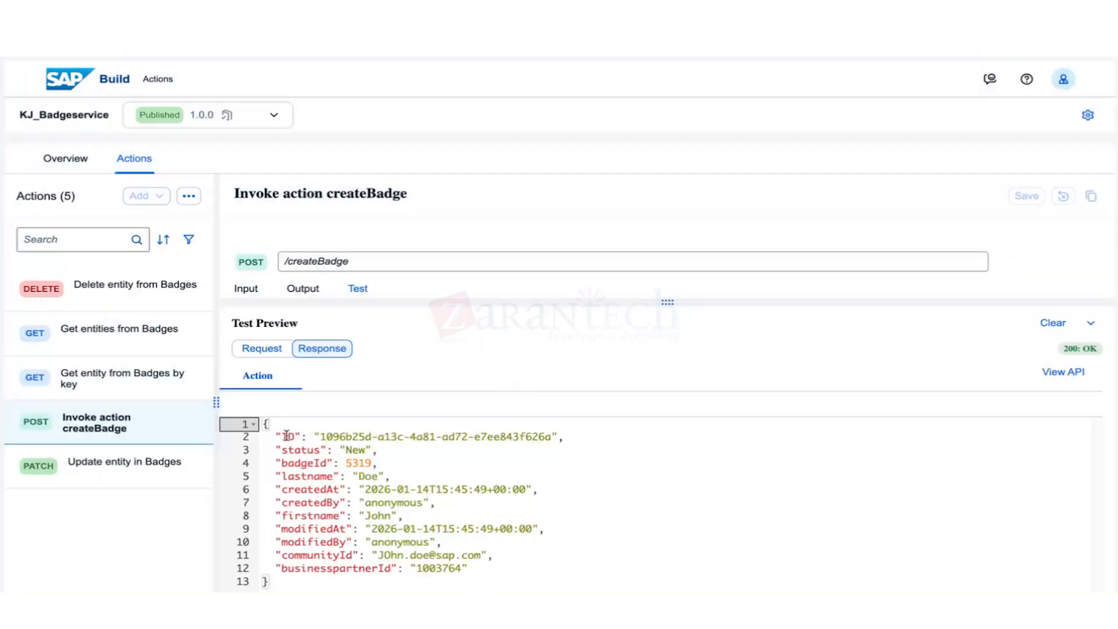
click(303, 443)
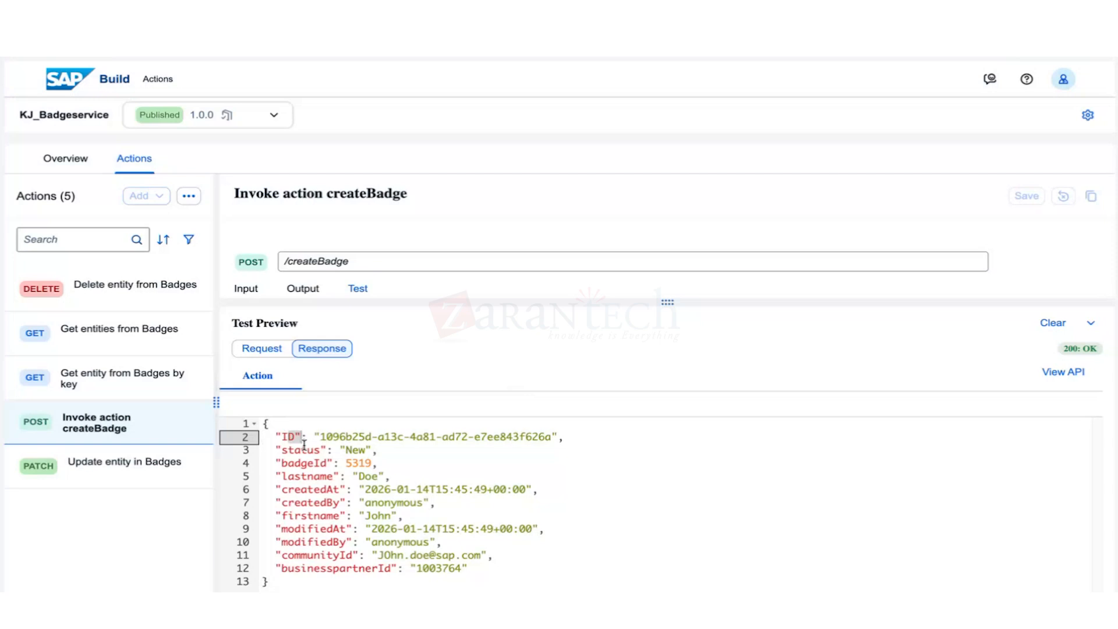
Select the returned badge JSON fields, then go back to the SAP Build Lobby.
drag(303, 445, 491, 564)
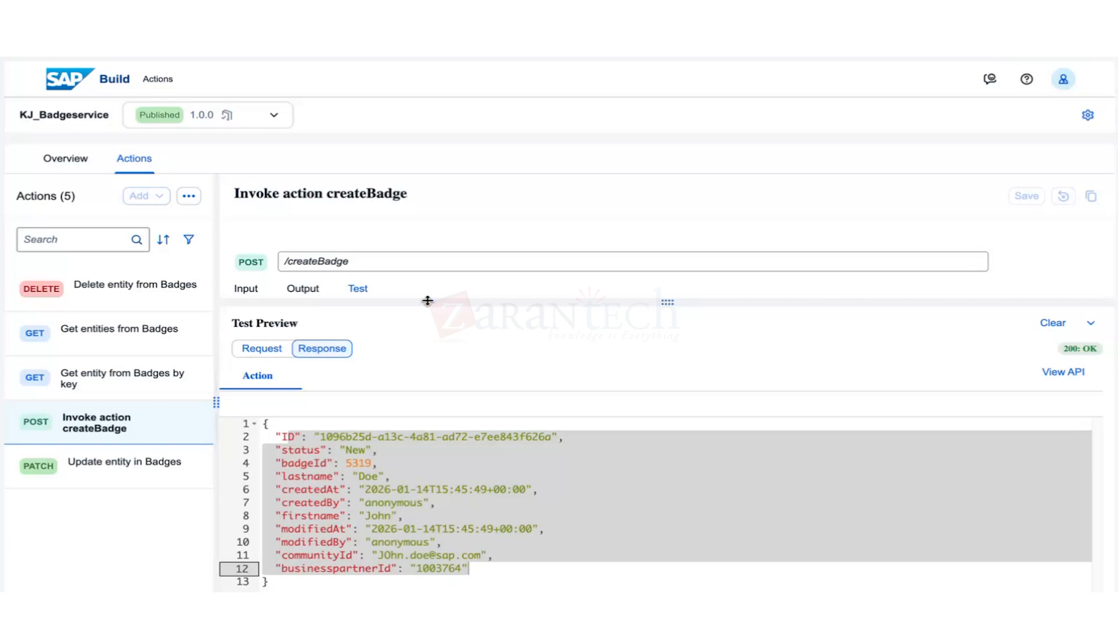
click(70, 81)
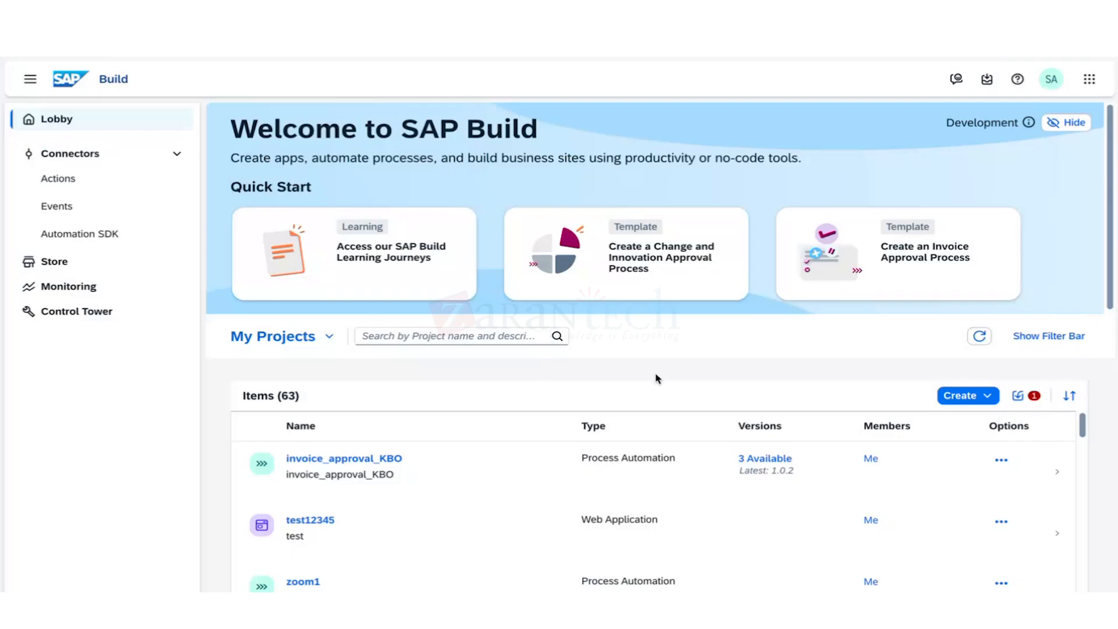
Create Joule Agent and Skill project KJ_CreateBadge, described 'create a badge for an employee given the employee id'.
click(958, 400)
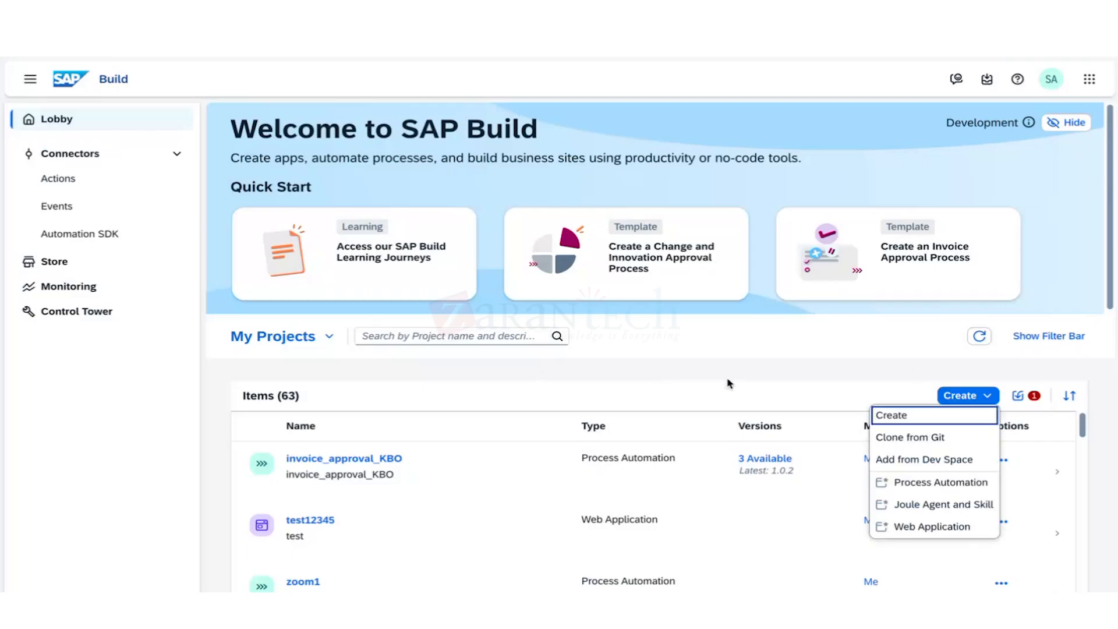
click(881, 416)
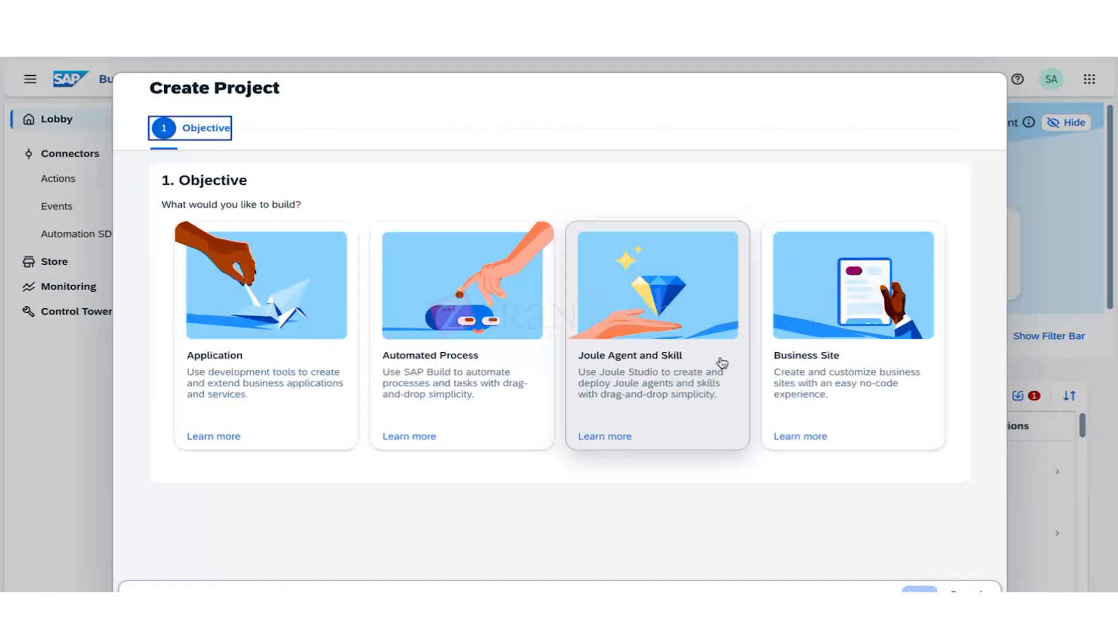
click(656, 418)
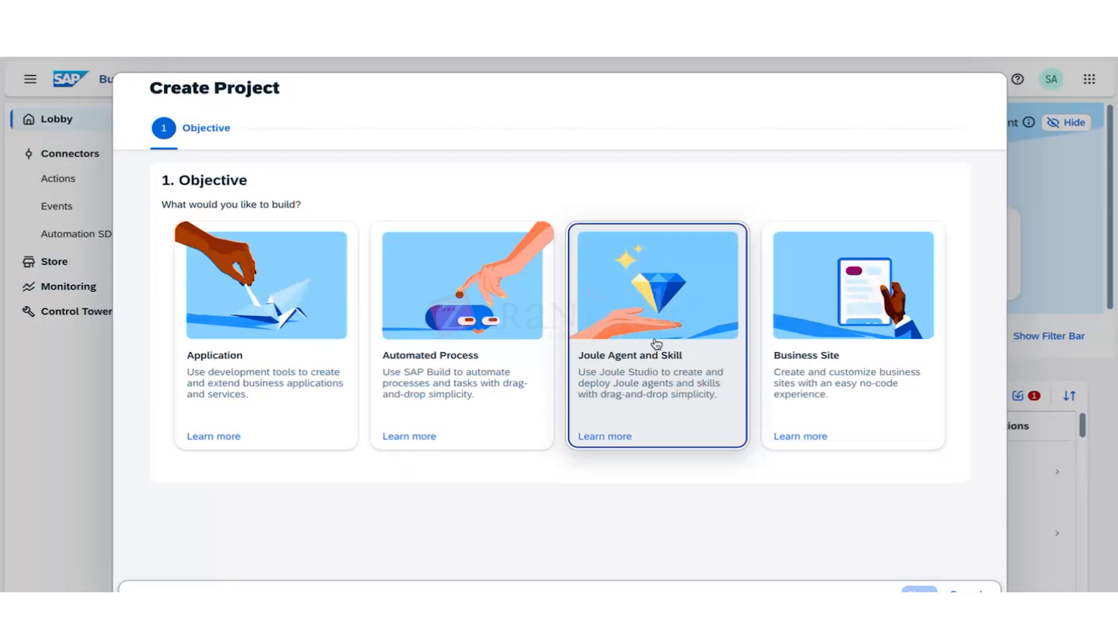
click(918, 590)
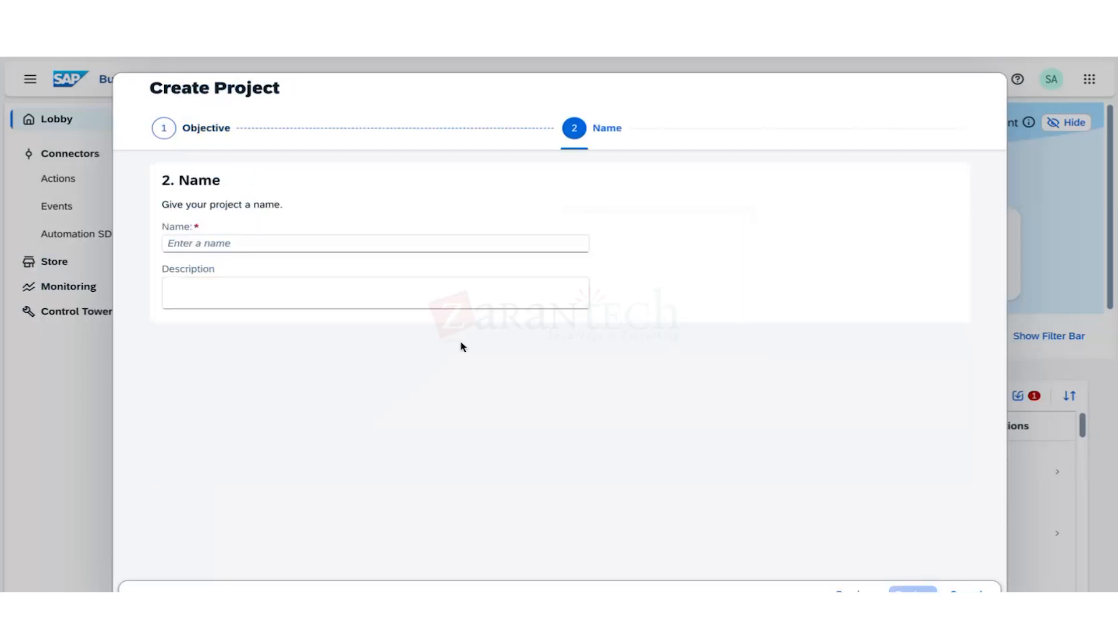
click(344, 241)
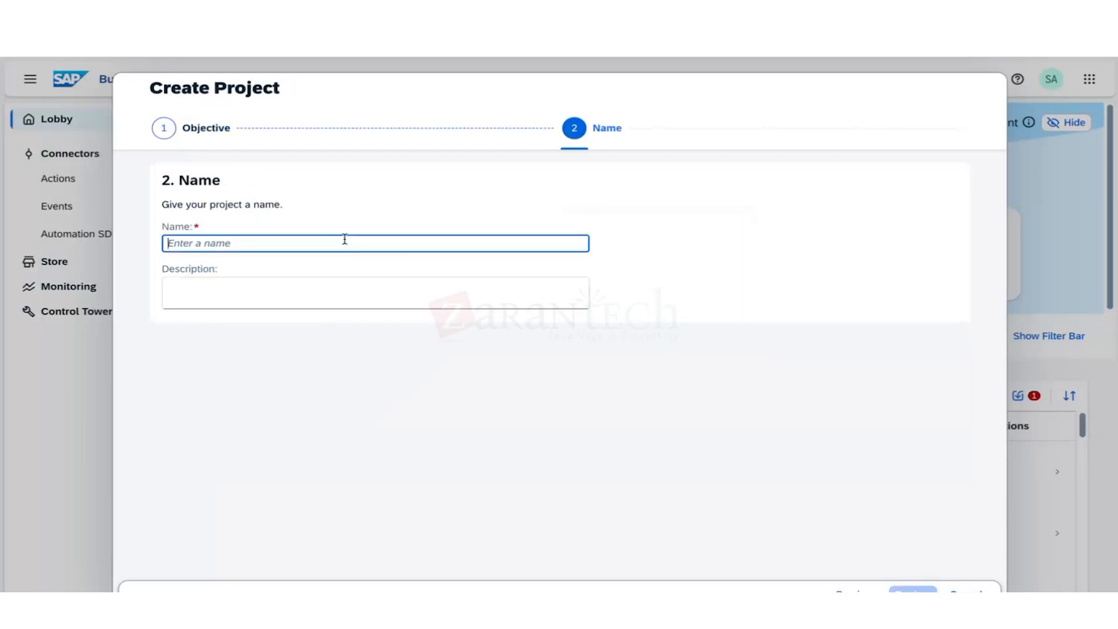
text(KJ_)
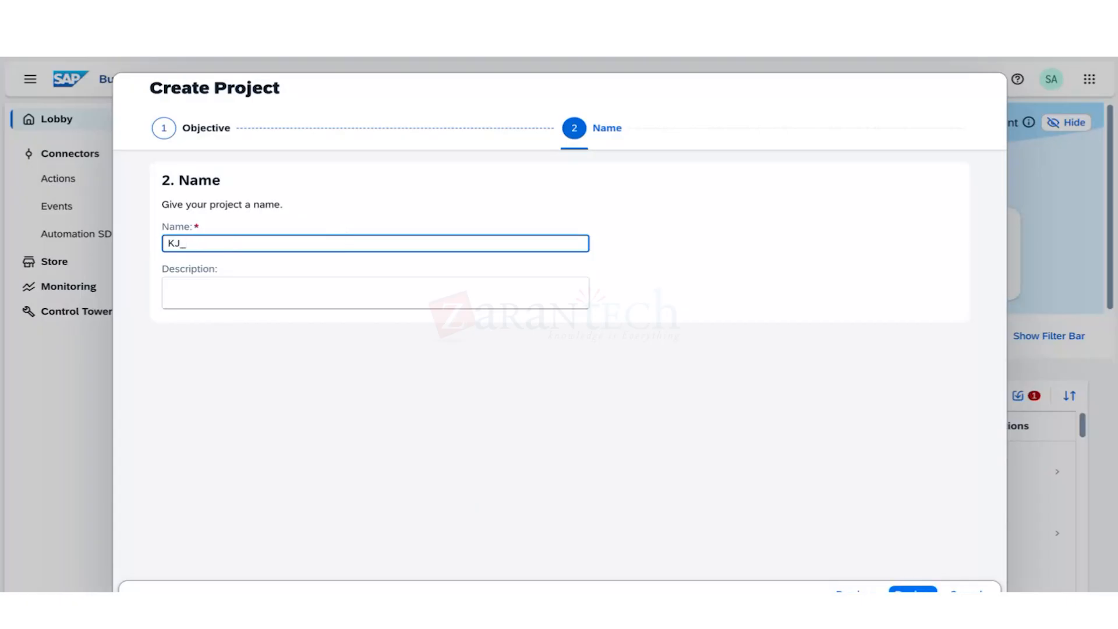
text(CreateBadge)
drag(345, 248, 145, 239)
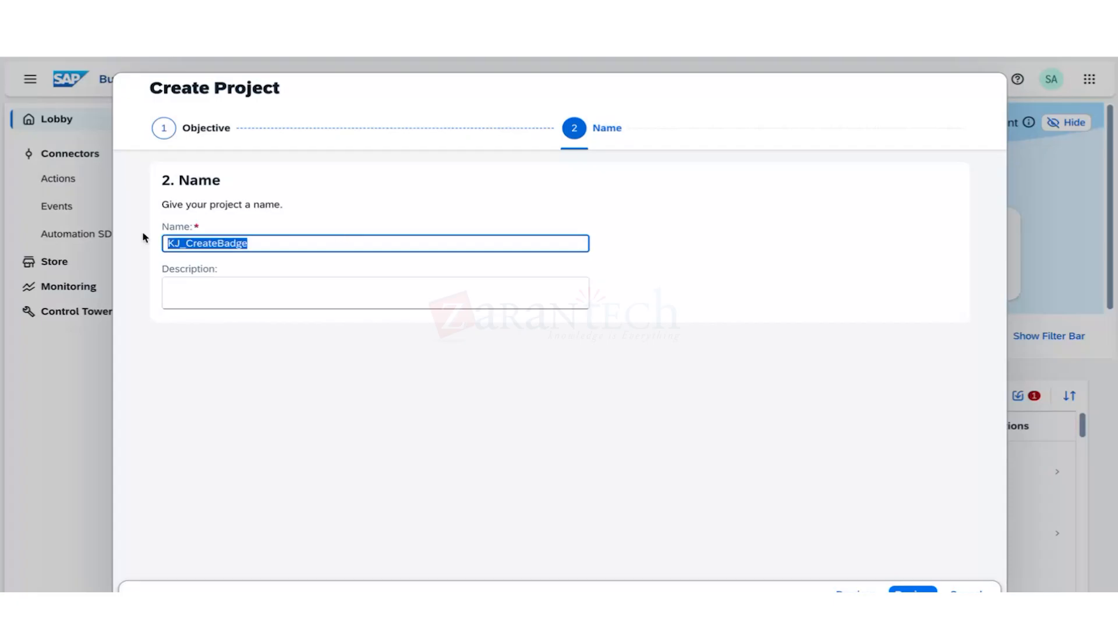
click(243, 304)
text(create )
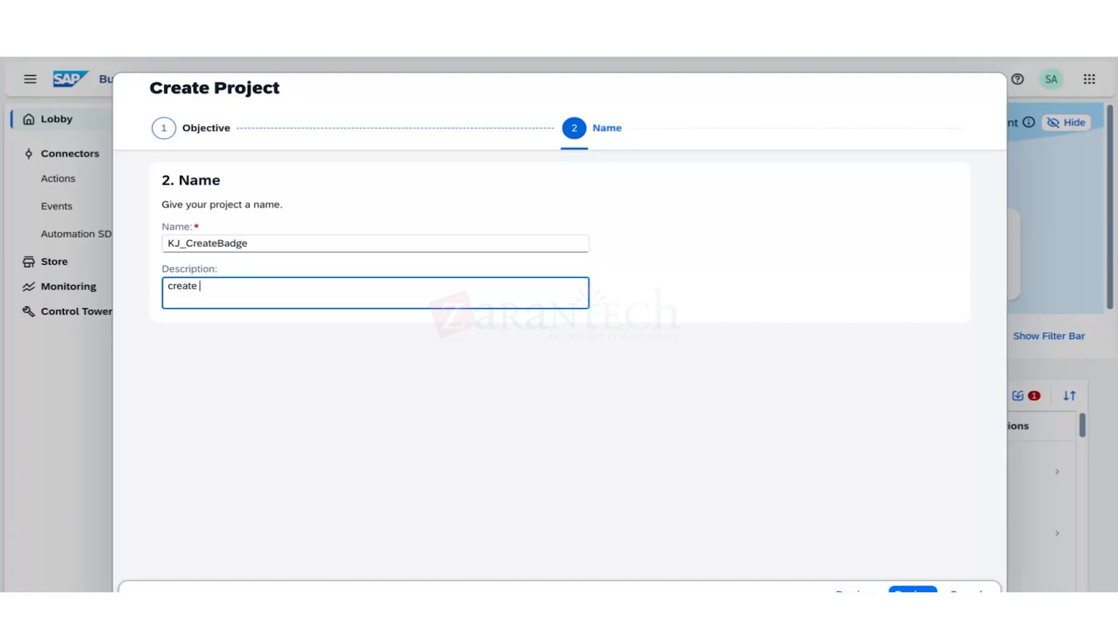
text(a badge for an employe)
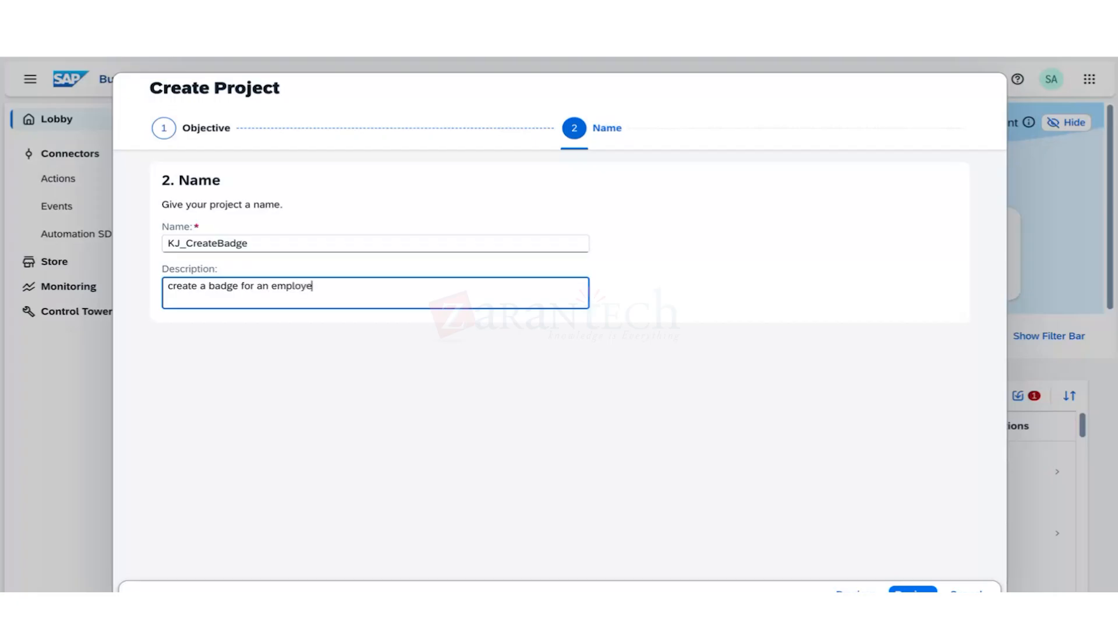
text(e given the employee id)
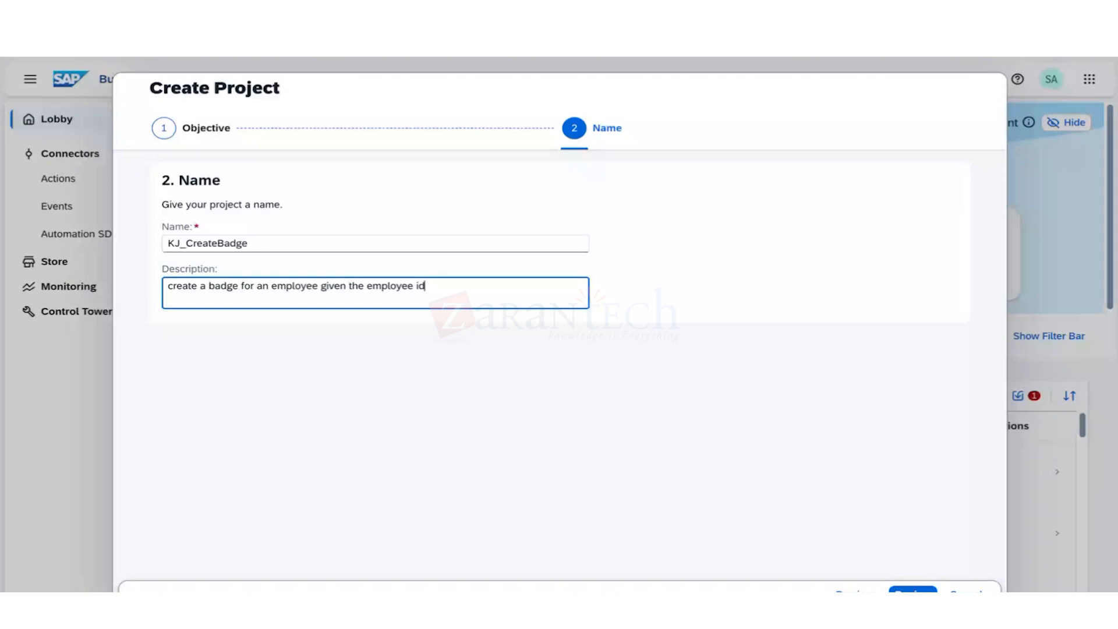
click(913, 591)
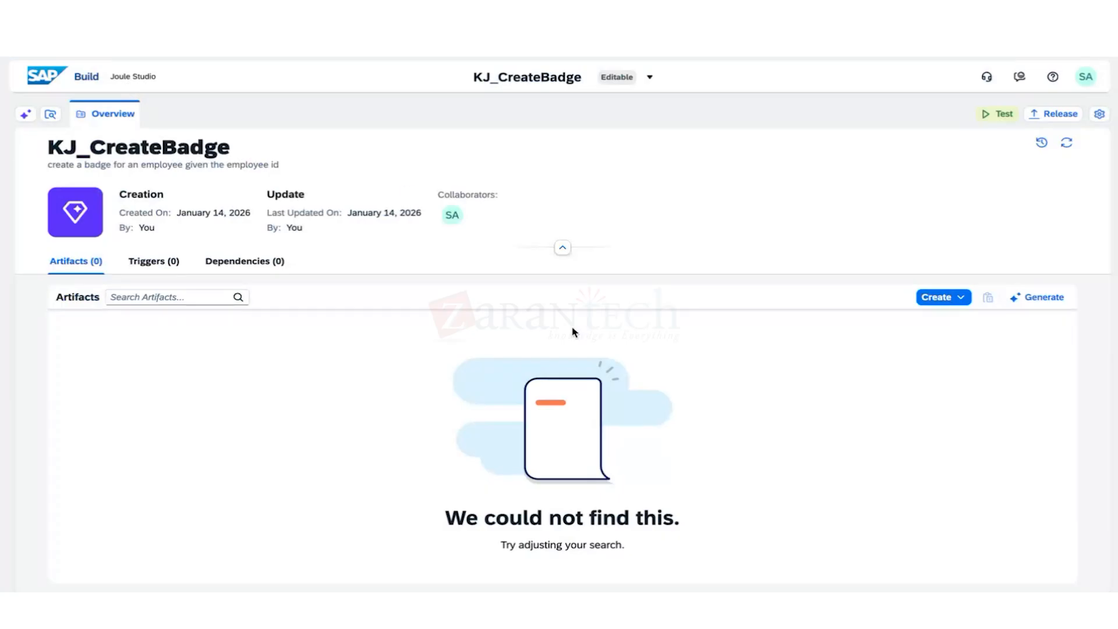
Add a Joule skill named createbadge, described 'create a badge for an employee given the employees id'.
click(947, 298)
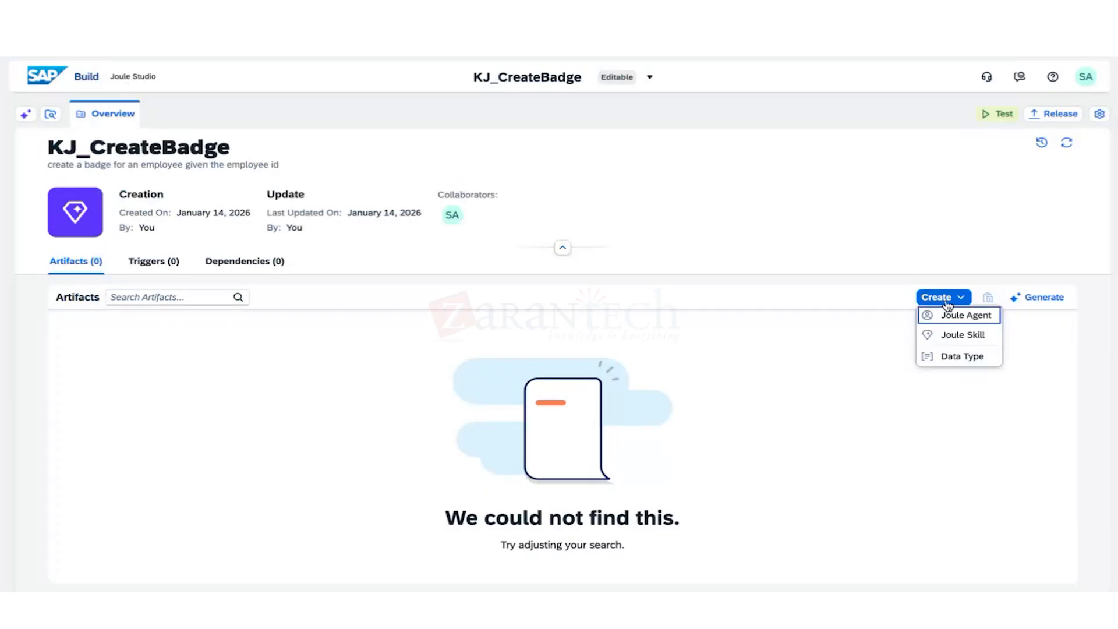
key(Down)
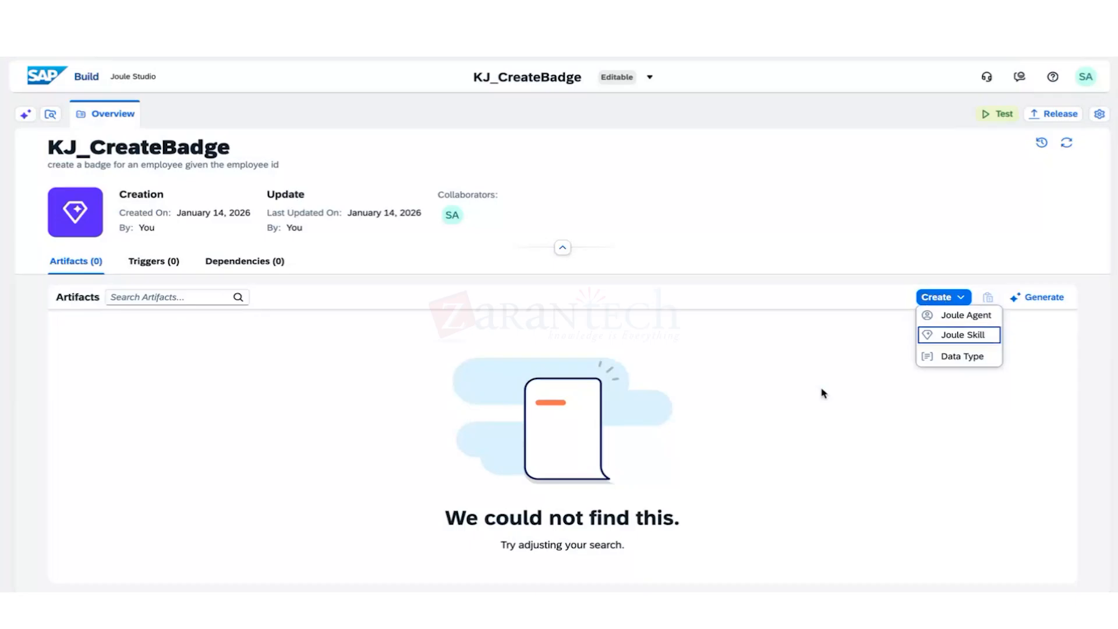
click(959, 338)
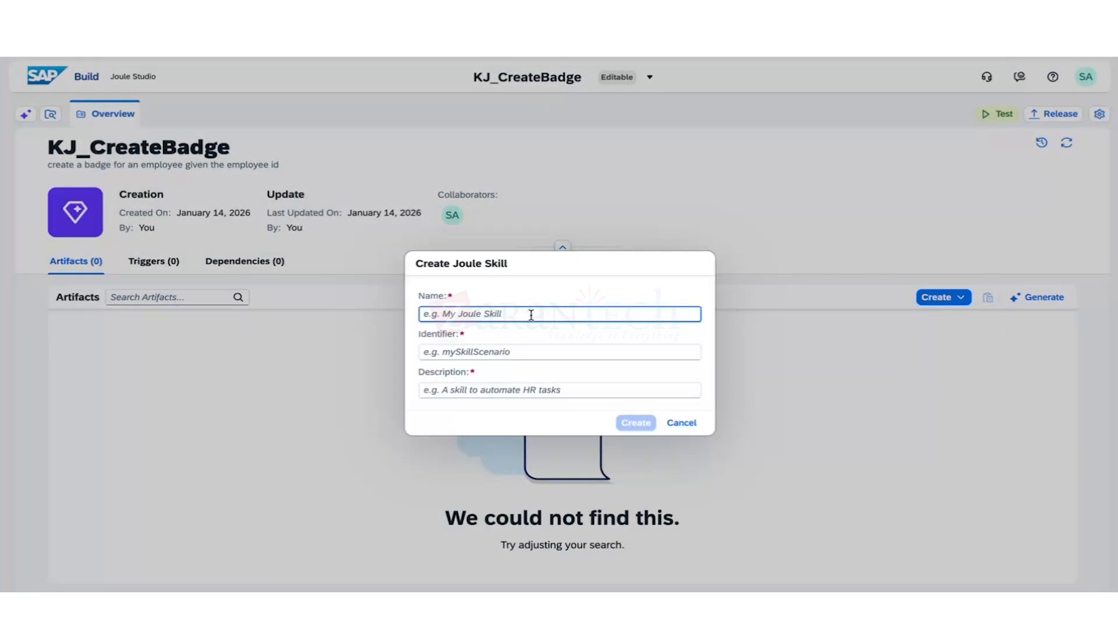
text(ce)
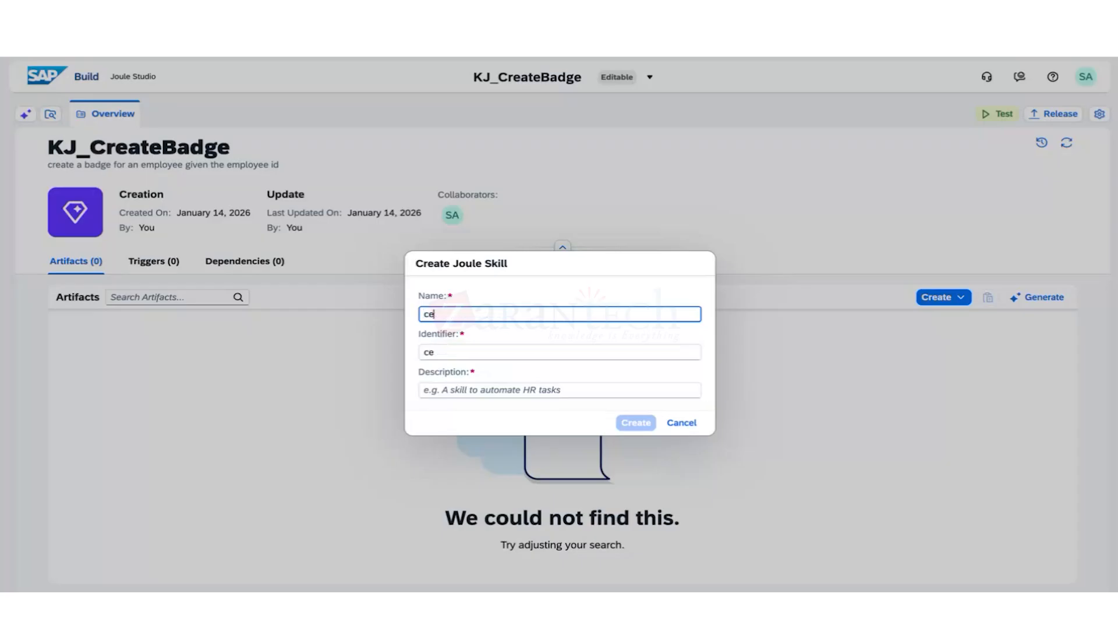
key(BackSpace)
text(reate badge)
click(456, 313)
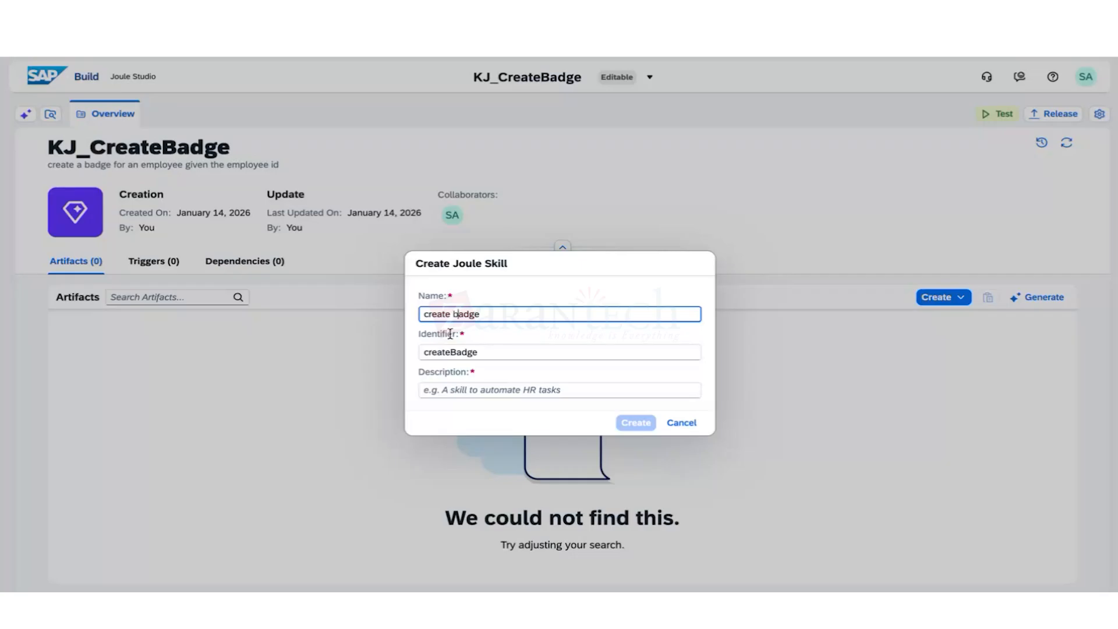
key(BackSpace)
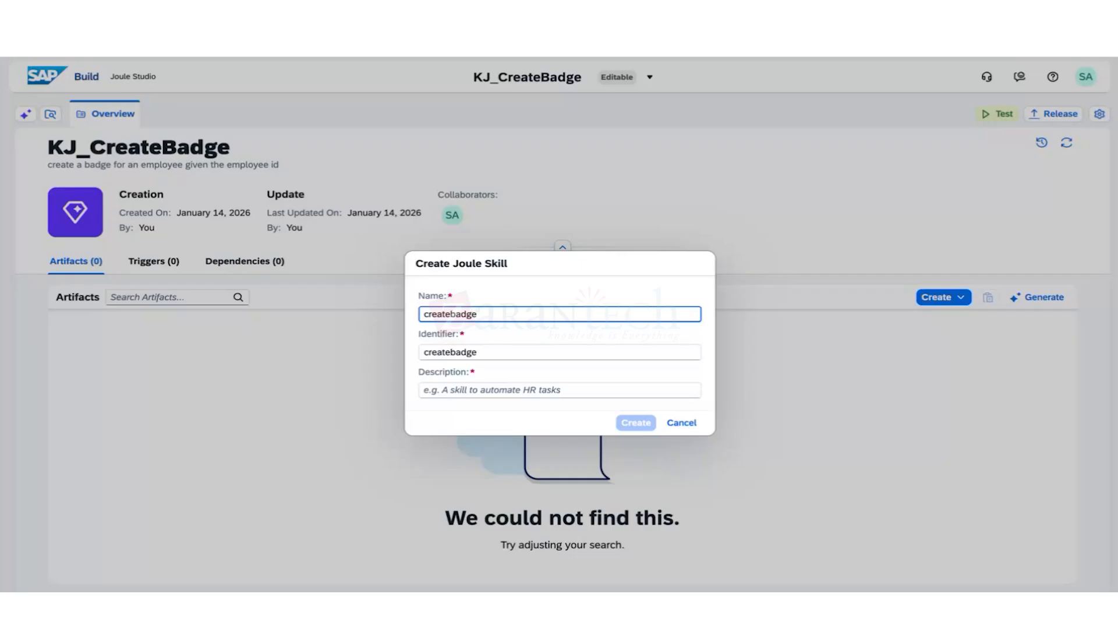
click(478, 389)
text(cre)
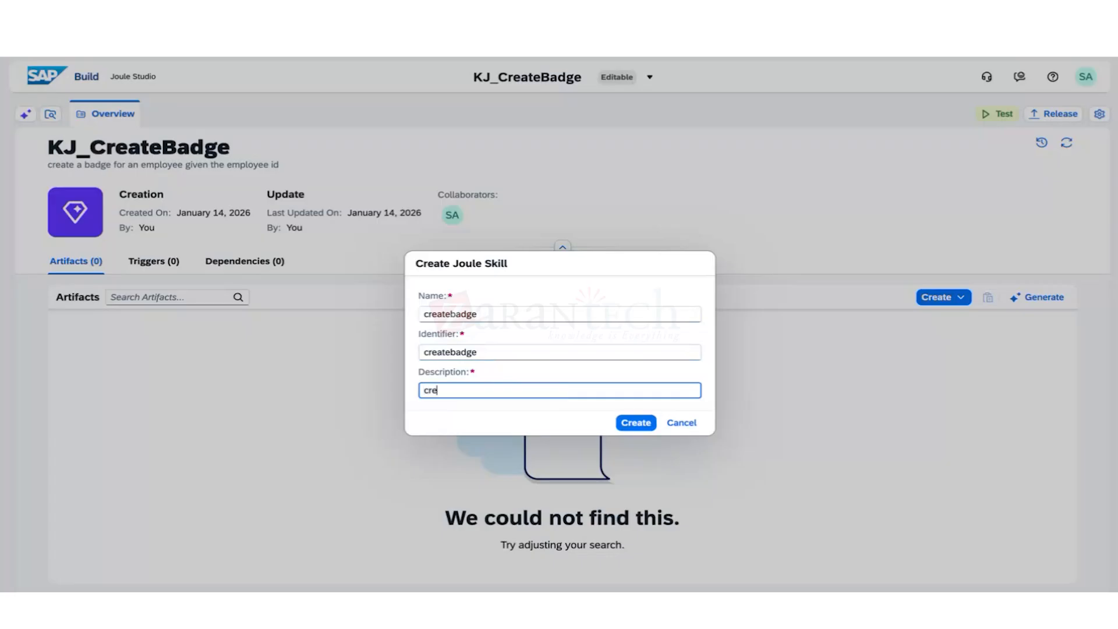
text(ate a badge for an employee given)
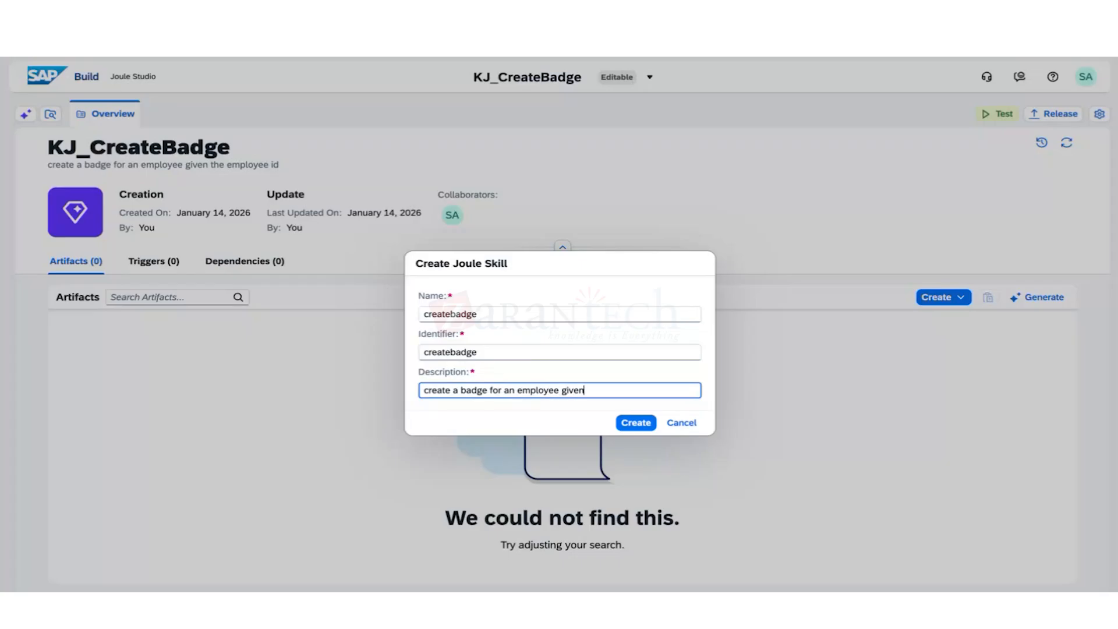
text( the employees id)
click(646, 425)
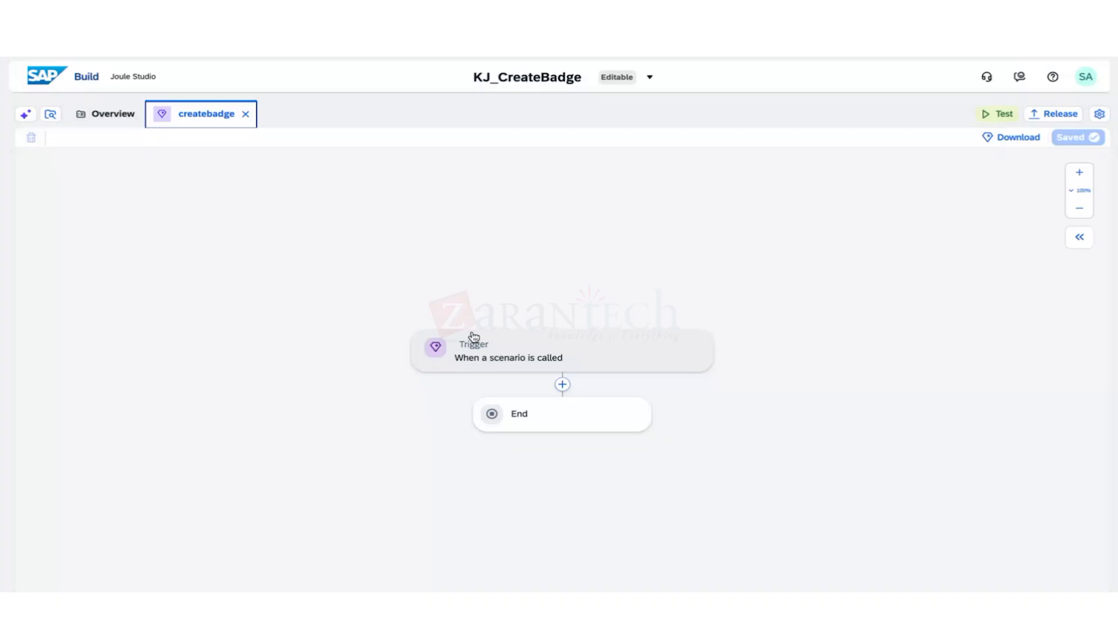
Turn off Joule-generated responses on the trigger, then open Configure Skill Inputs under Parameters.
click(523, 342)
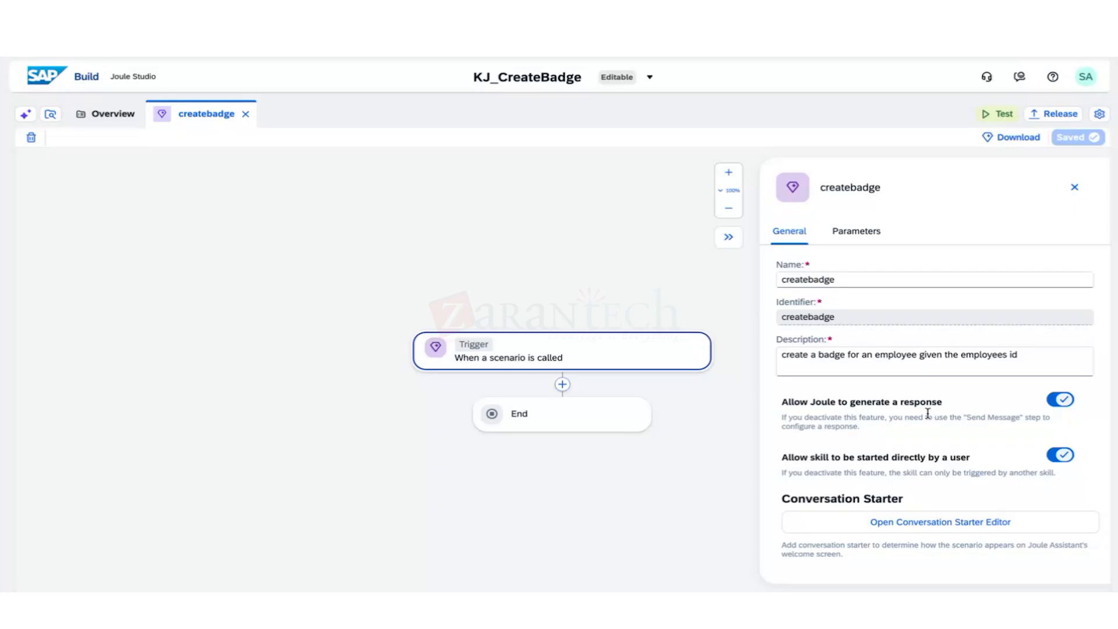
click(1048, 402)
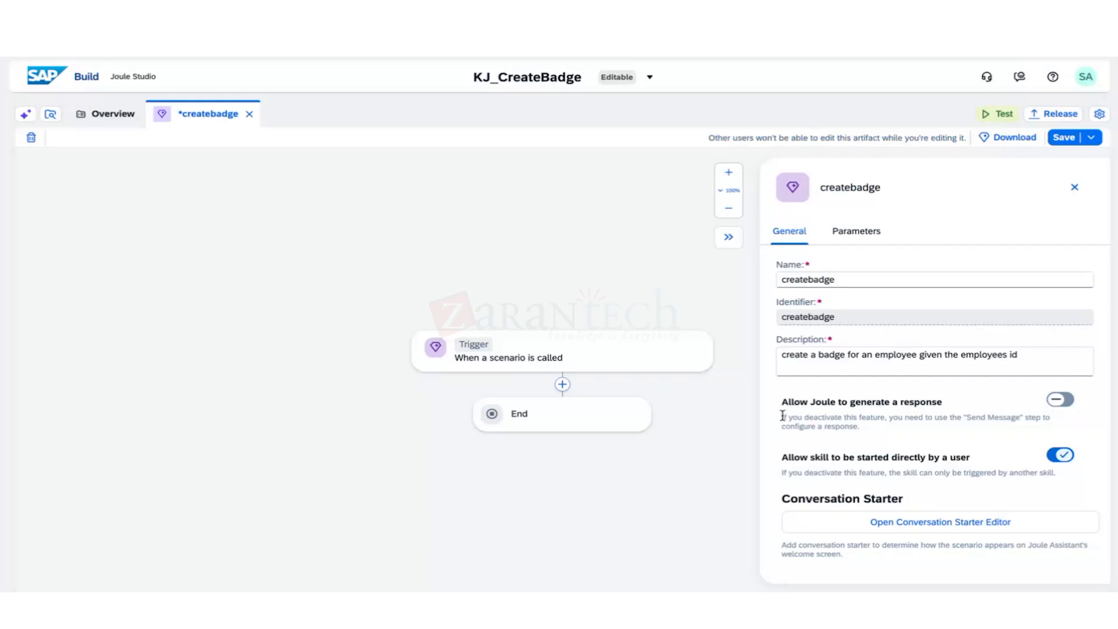
drag(782, 415, 860, 428)
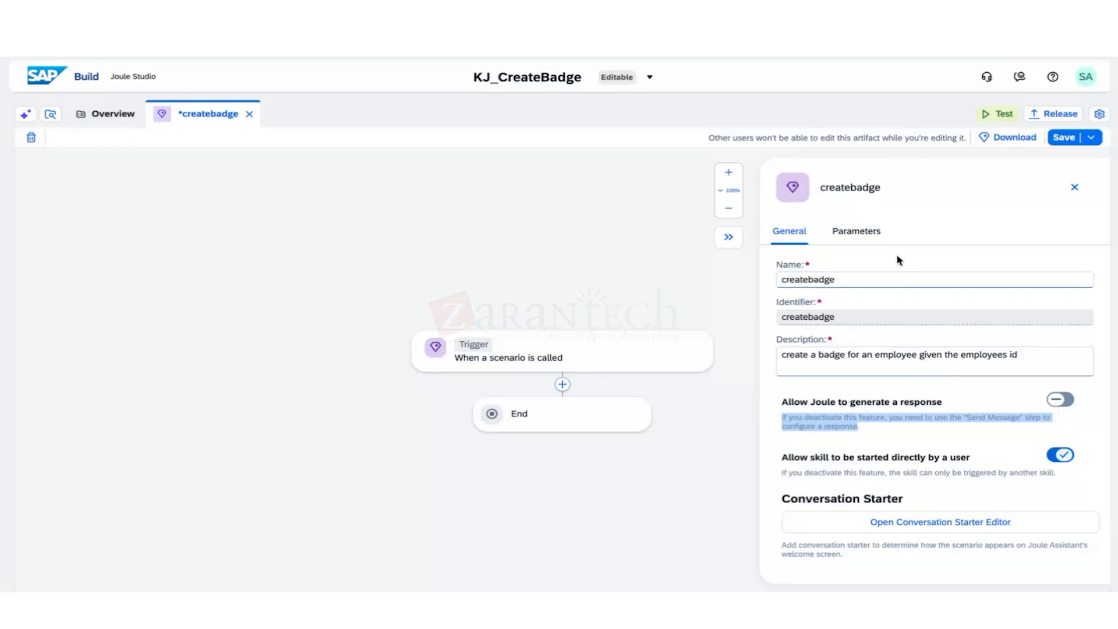
click(859, 231)
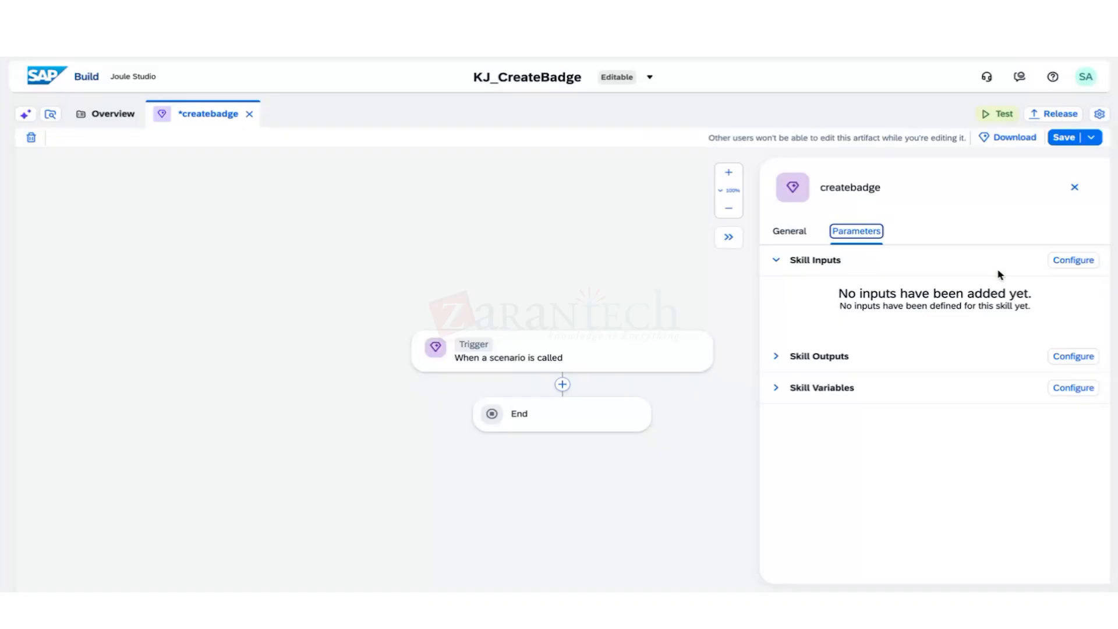
click(1073, 260)
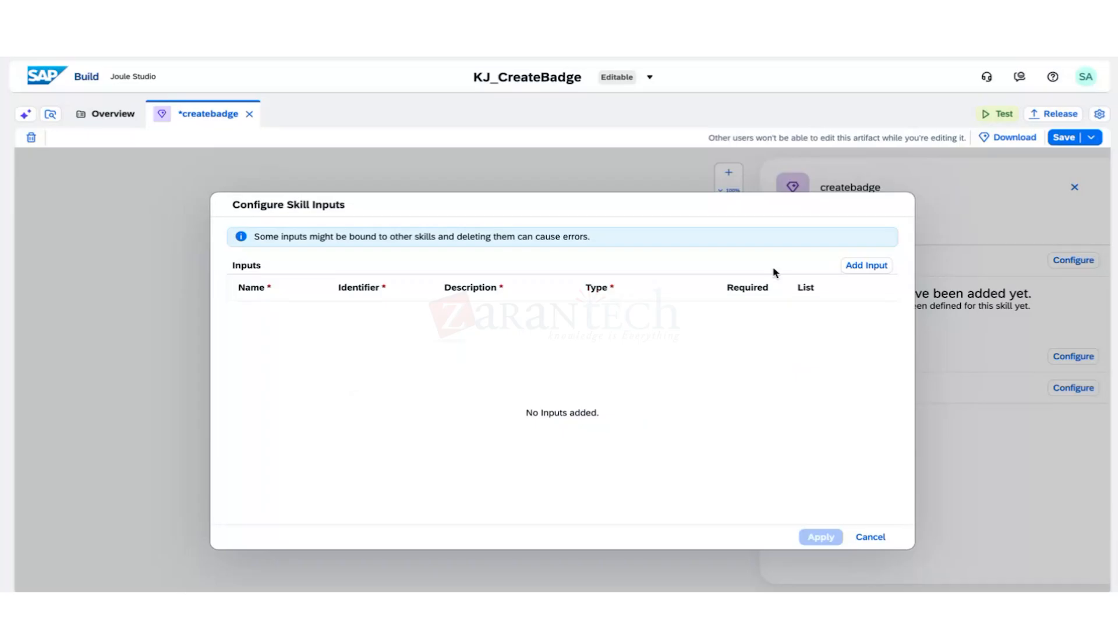
Add a required EmployeeID skill input with the description 'Employee ID'.
click(867, 266)
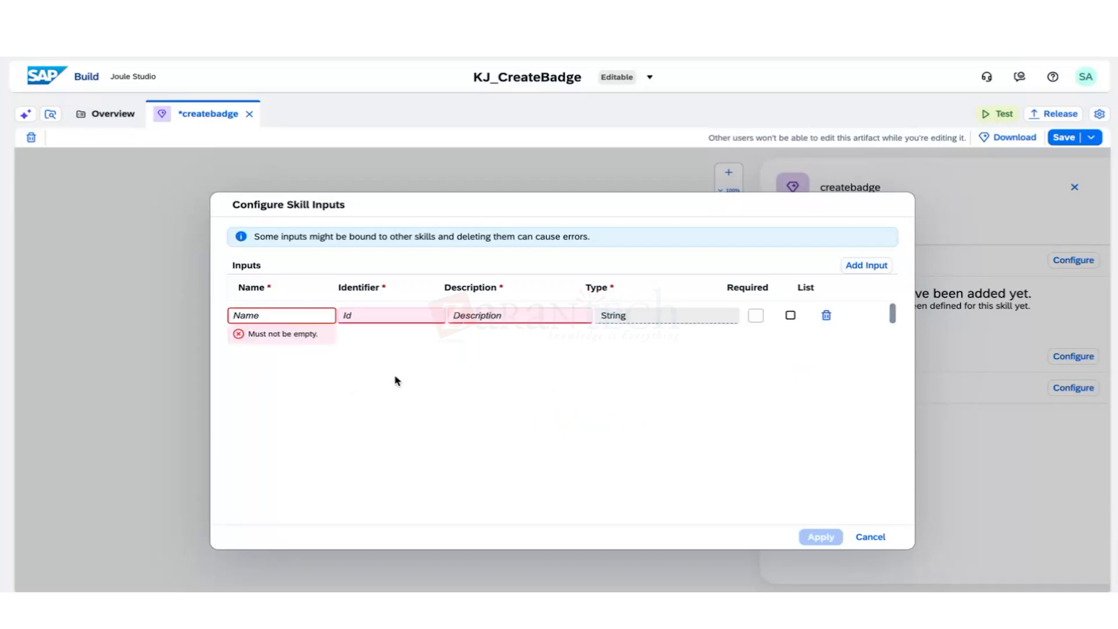
text(Em)
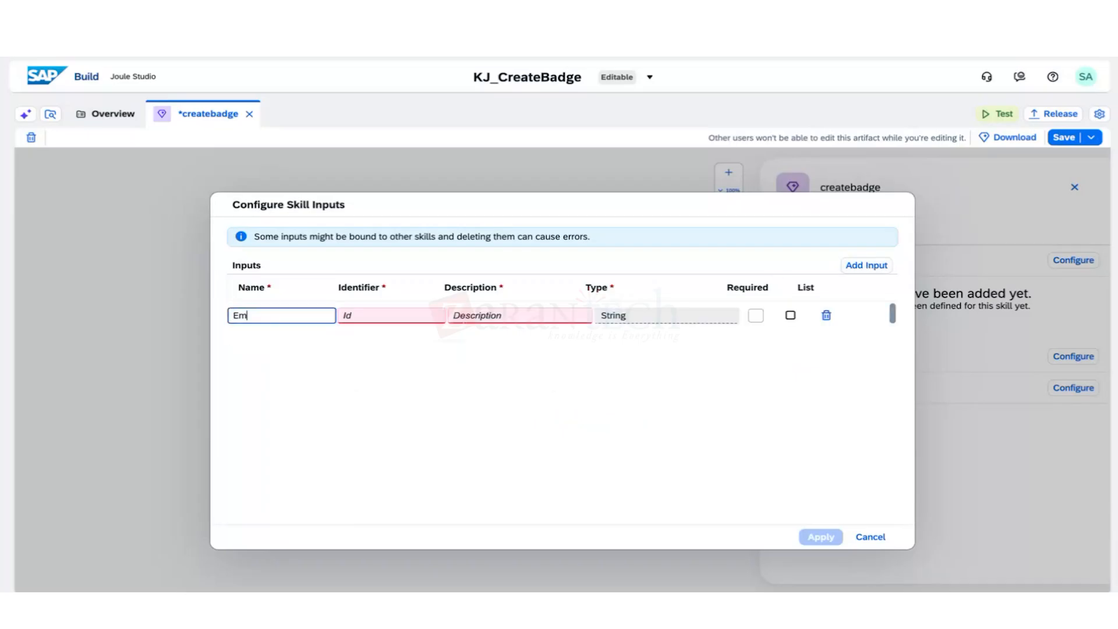
text(ployeeID)
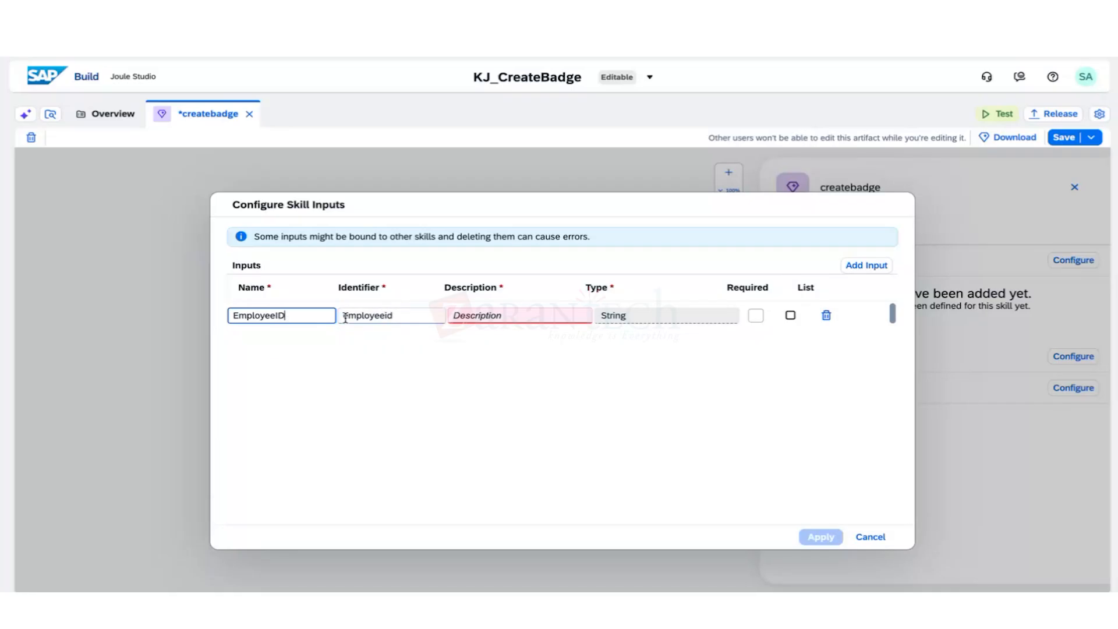
click(499, 316)
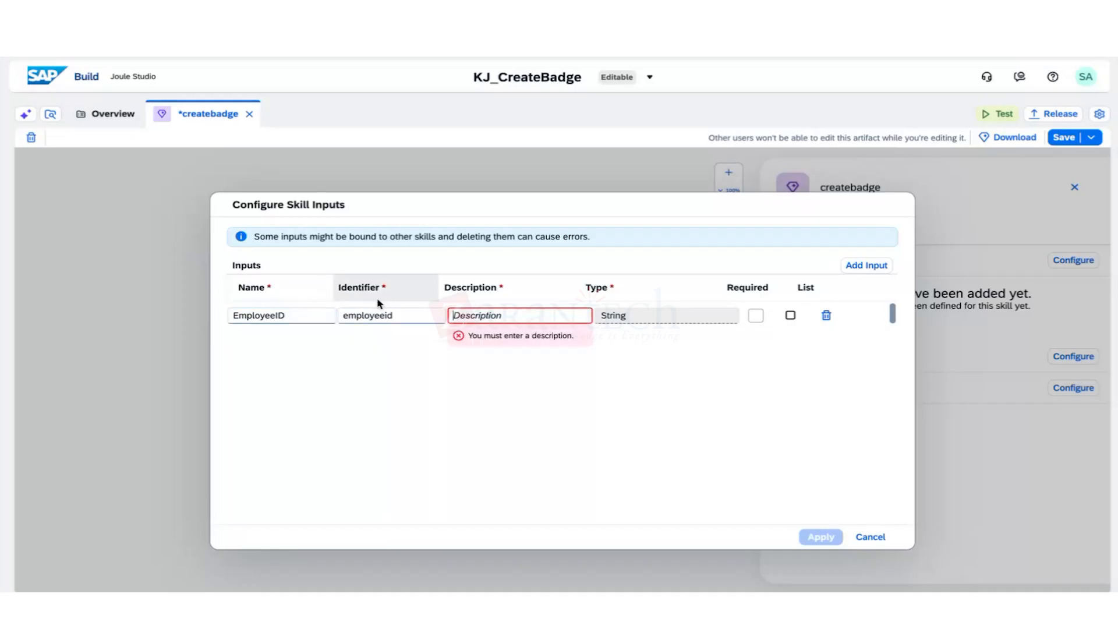
drag(287, 316, 202, 317)
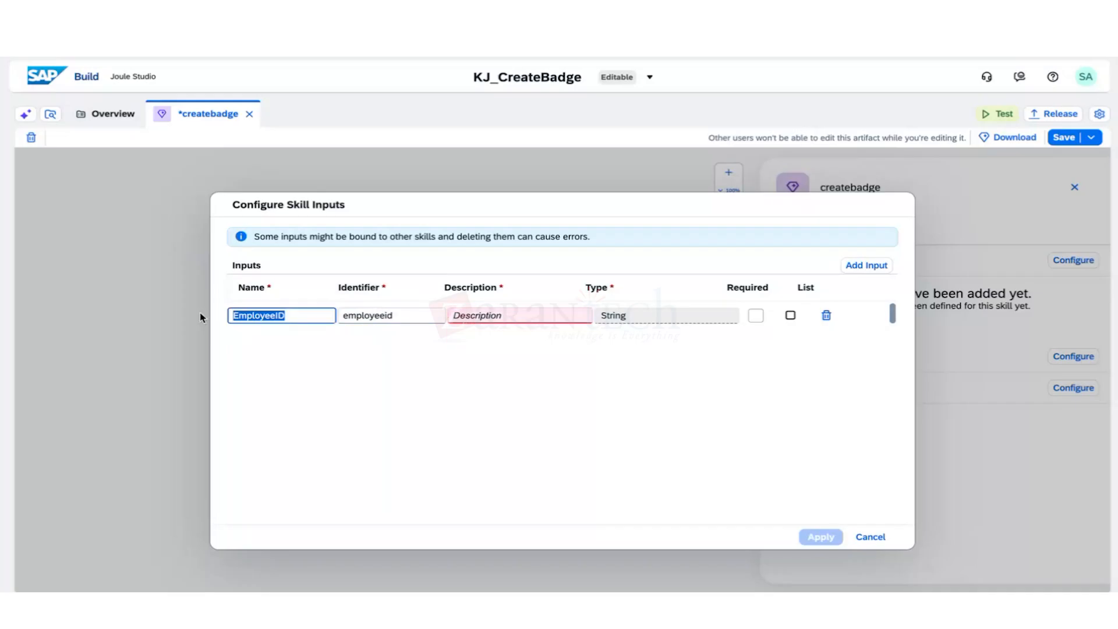
key(ctrl+c)
click(499, 315)
key(ctrl+v)
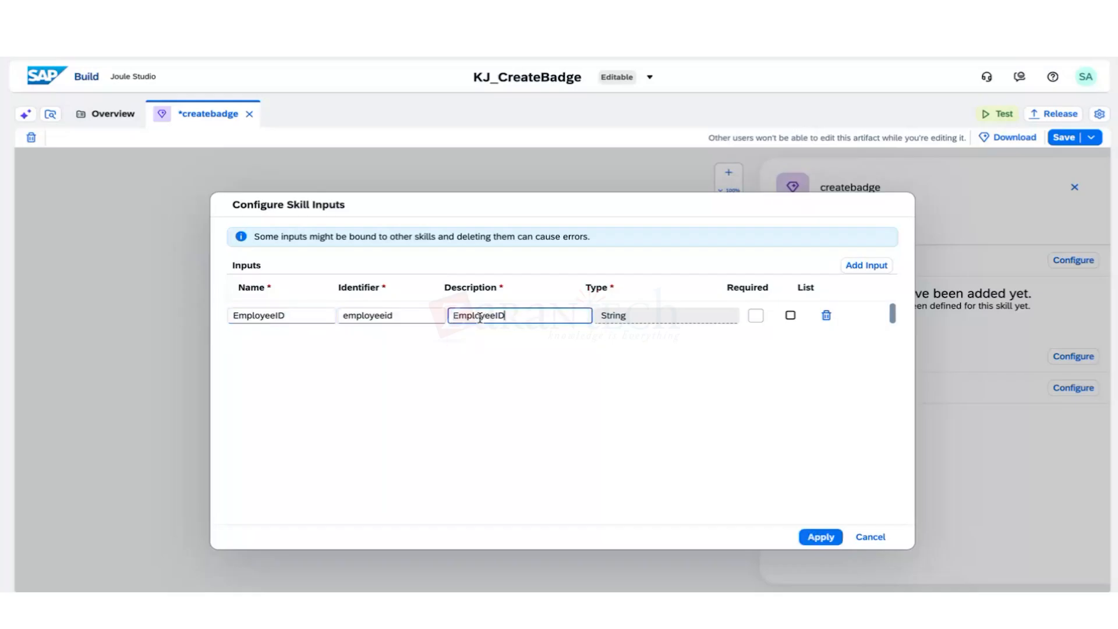
click(498, 315)
click(751, 315)
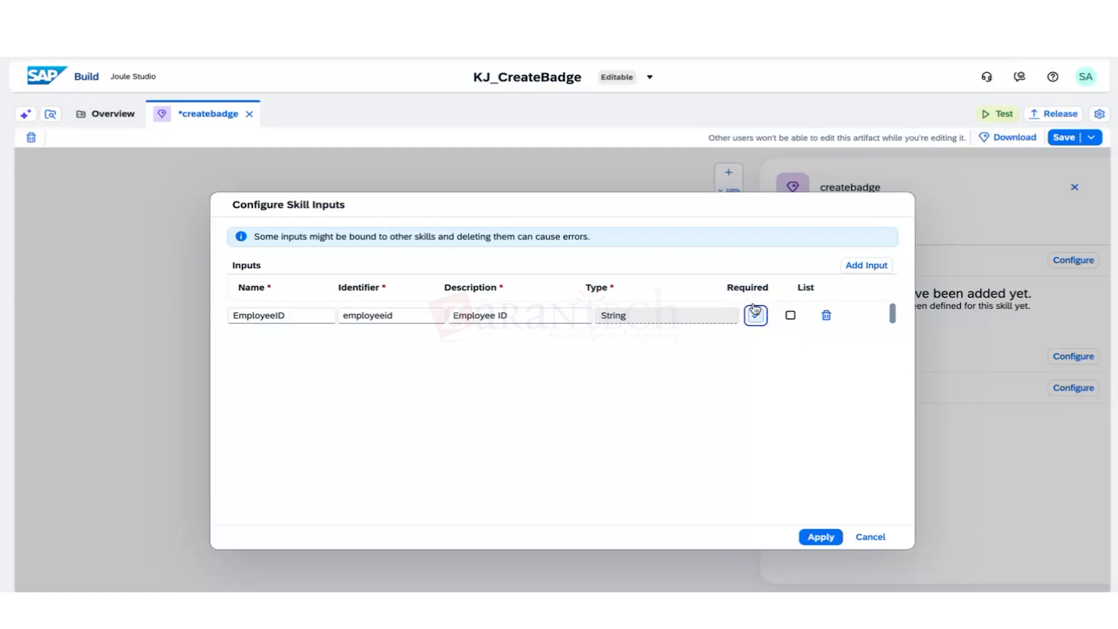
Add a Status skill input with the description 'Status'.
click(864, 267)
click(297, 344)
text(Sta)
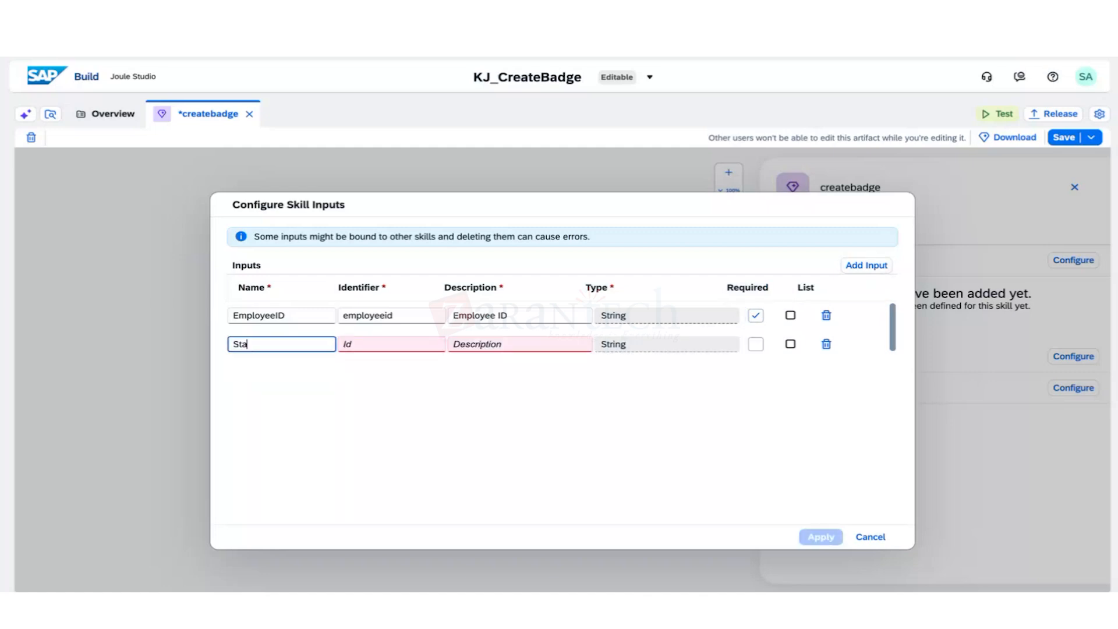
text(tus)
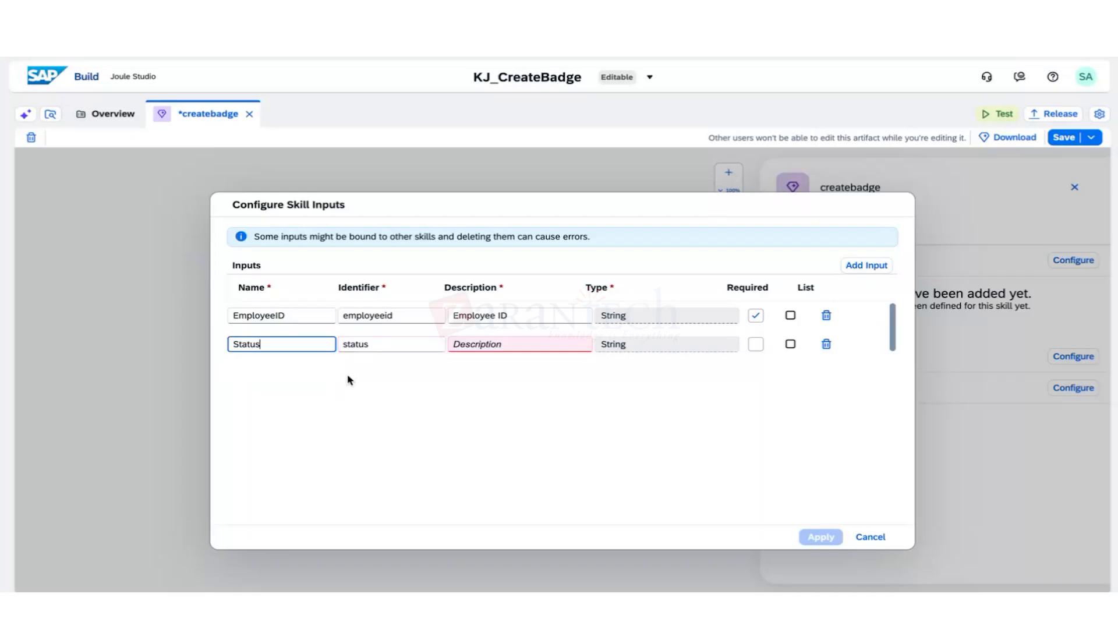
click(517, 344)
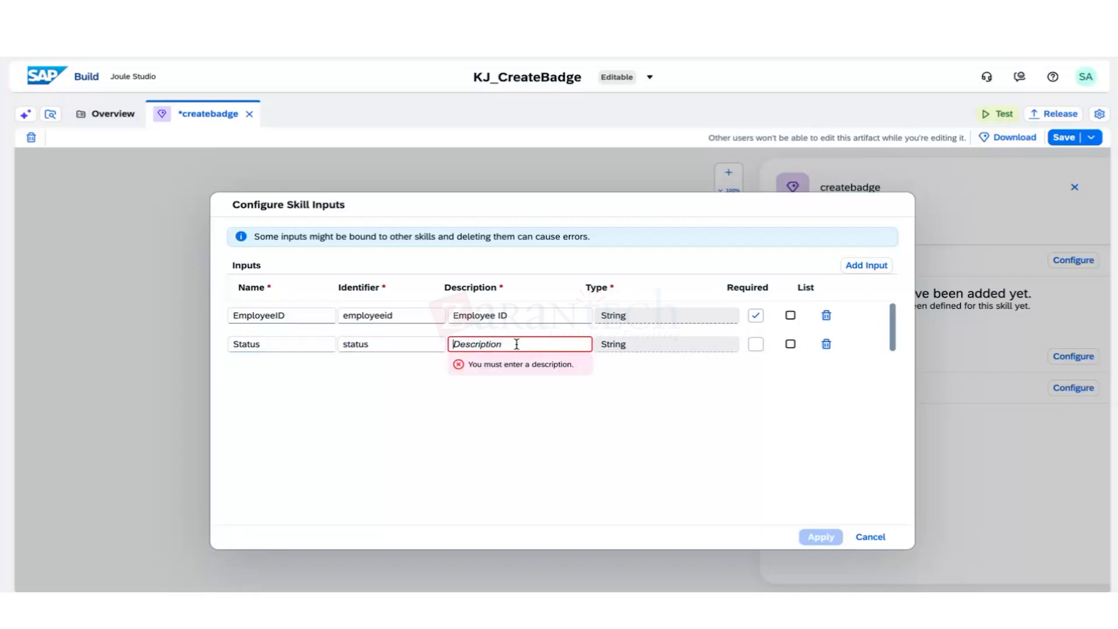
text(Status)
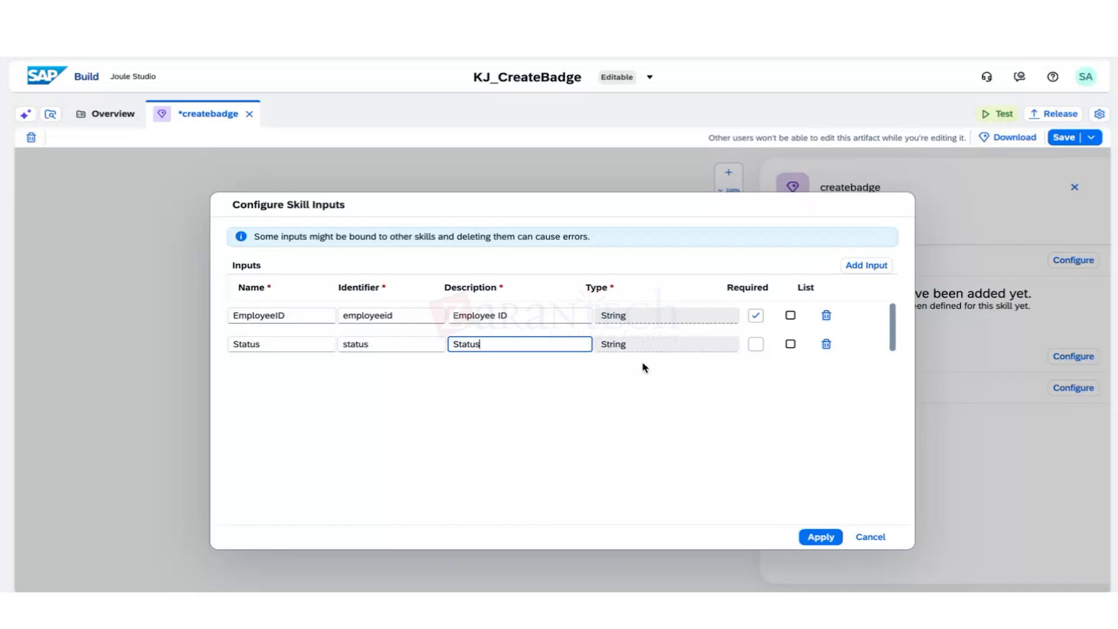
Add a CommunityID skill input described 'Community ID' and apply the three inputs.
click(867, 266)
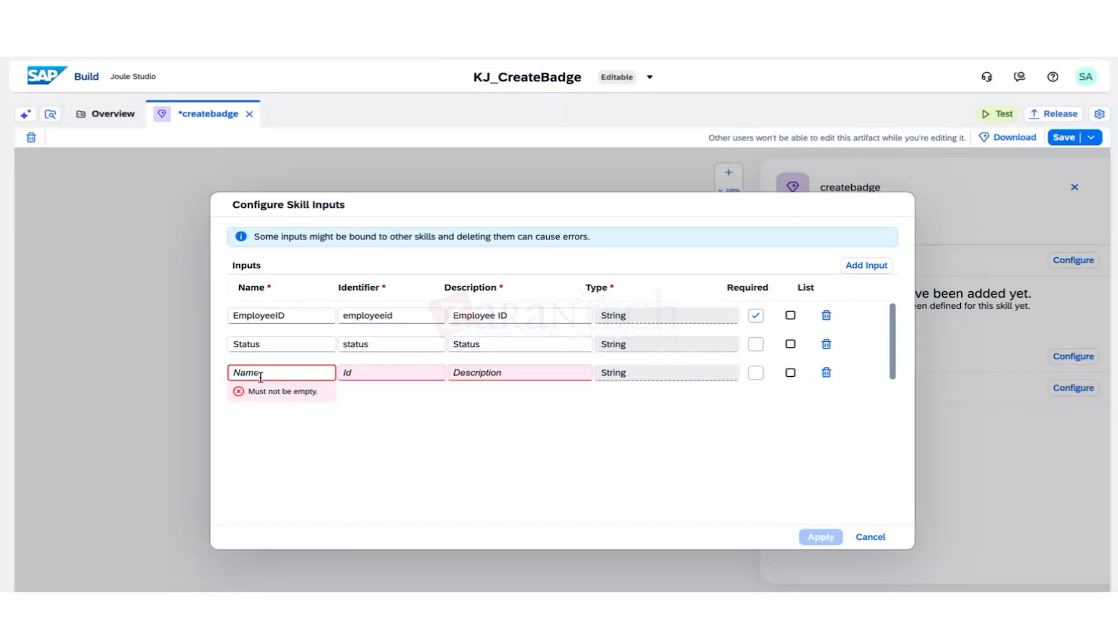
text(COmmuni)
key(BackSpace)
key(BackSpace)
key(BackSpace)
key(BackSpace)
key(BackSpace)
key(BackSpace)
key(BackSpace)
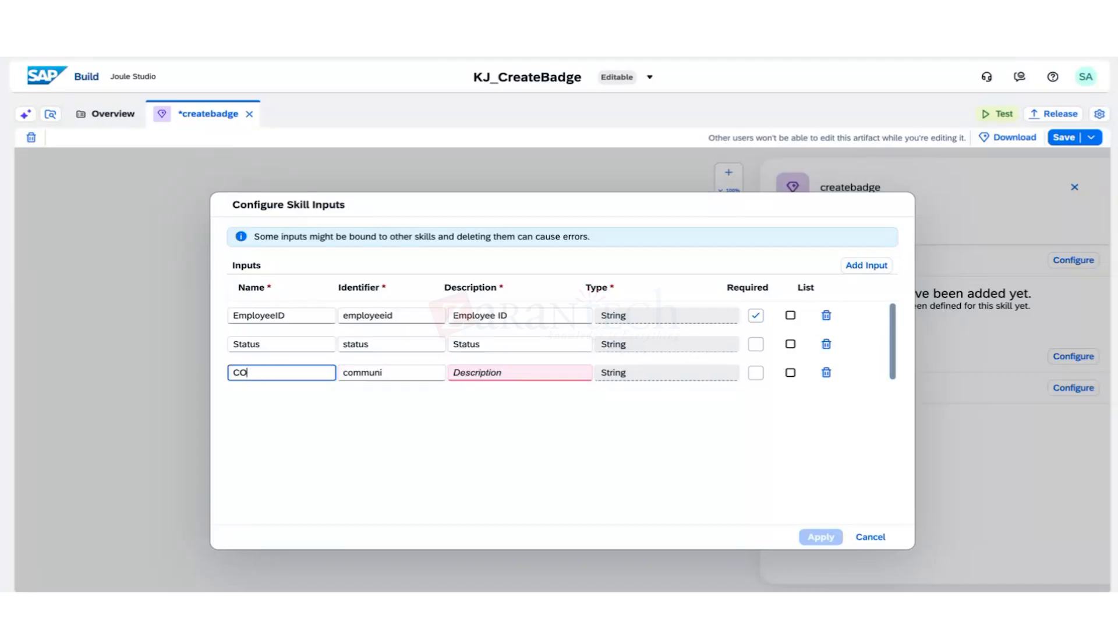
text(Communityid)
key(BackSpace)
text(D)
click(500, 373)
drag(294, 372, 215, 377)
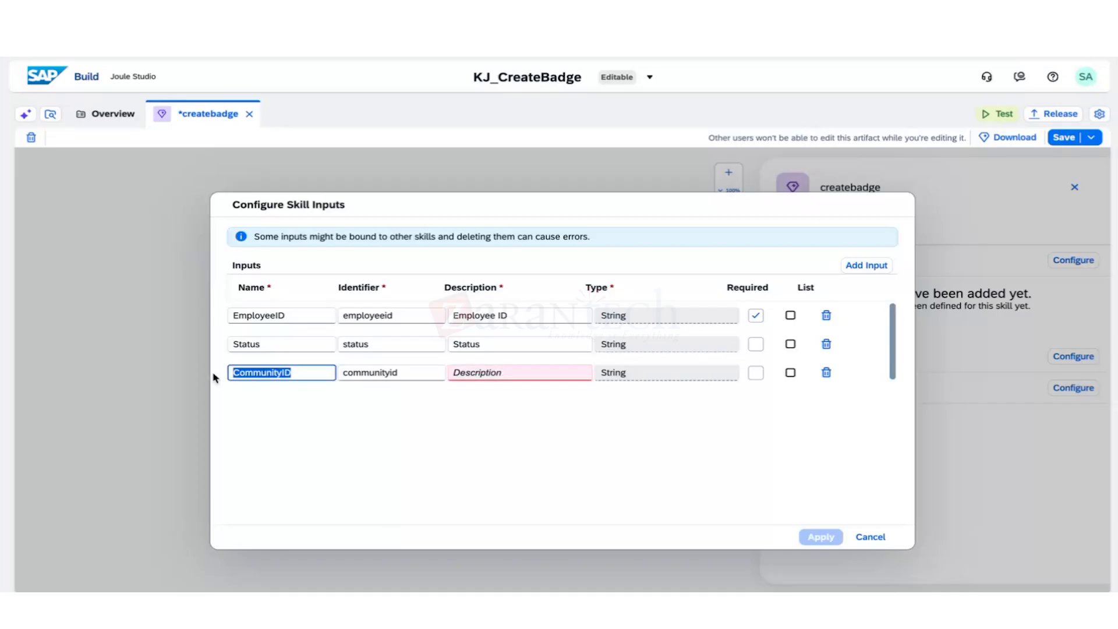
click(492, 376)
key(ctrl+v)
click(503, 373)
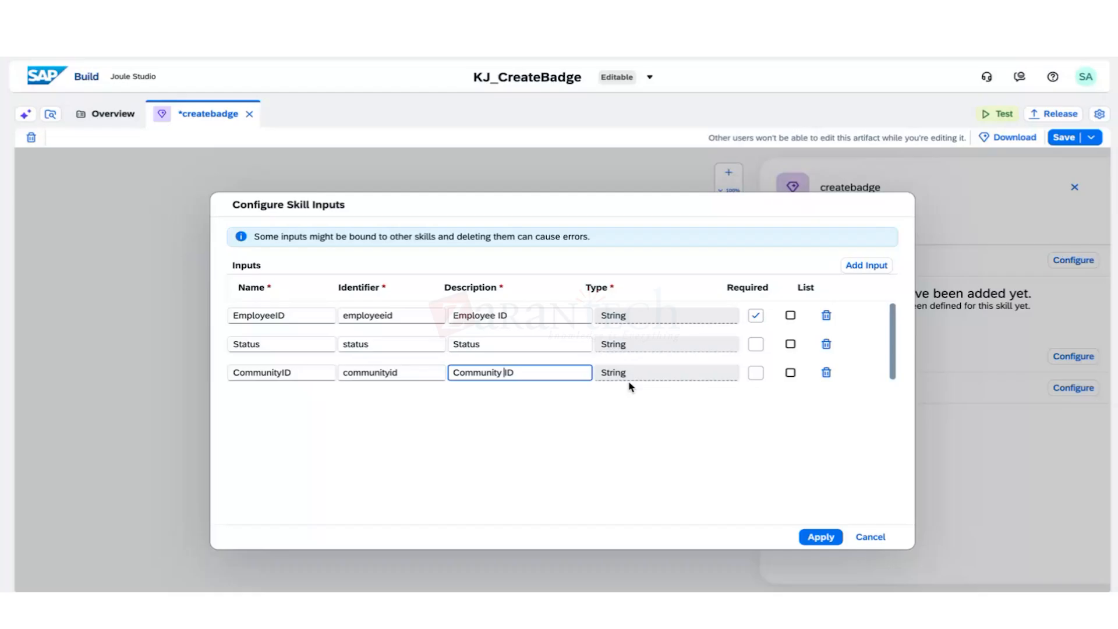
click(820, 536)
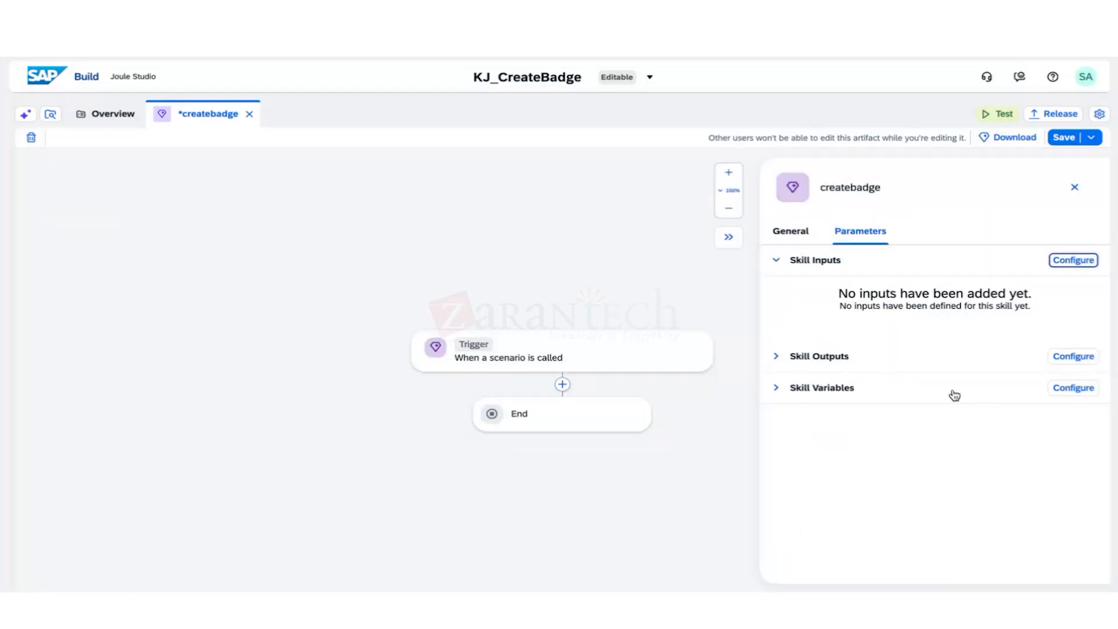
Add a required Number skill output named Badge with the description 'Badge'.
click(775, 353)
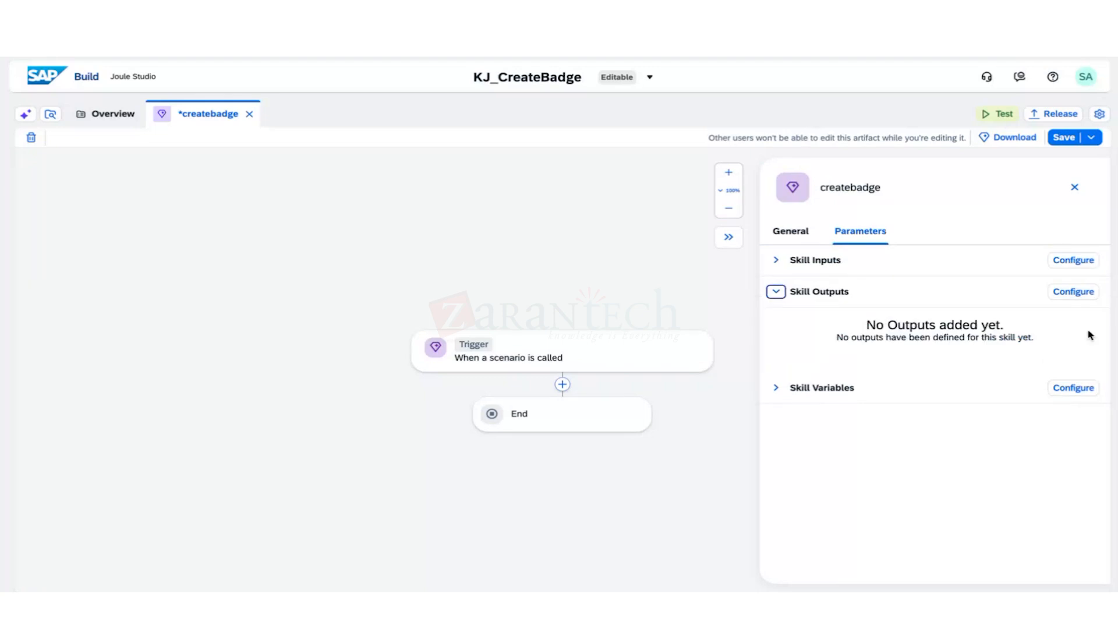
click(1073, 292)
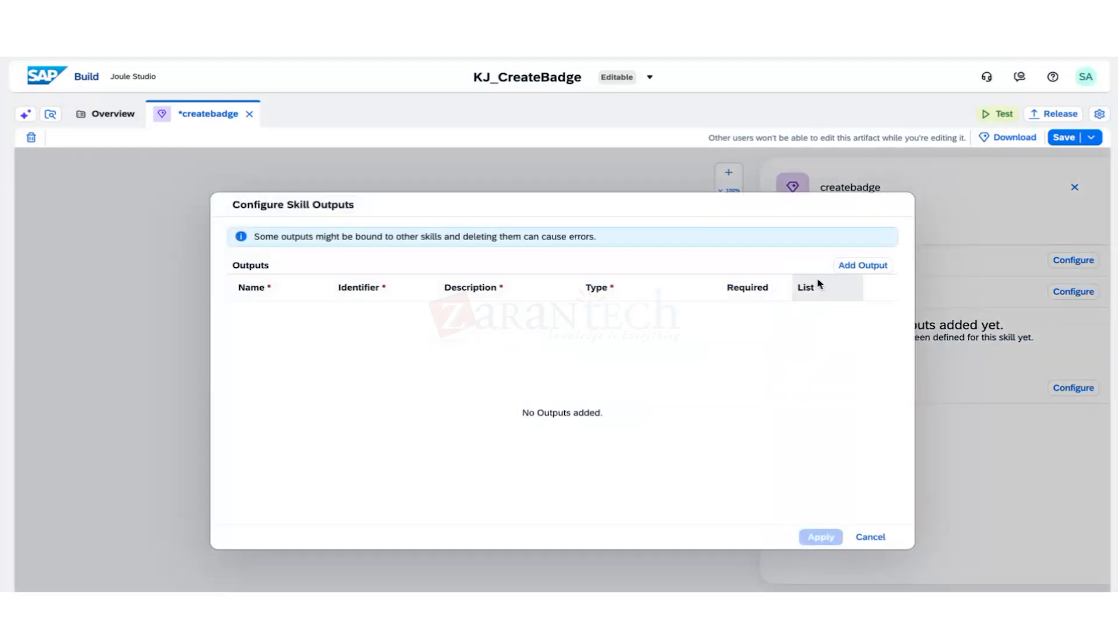
click(849, 269)
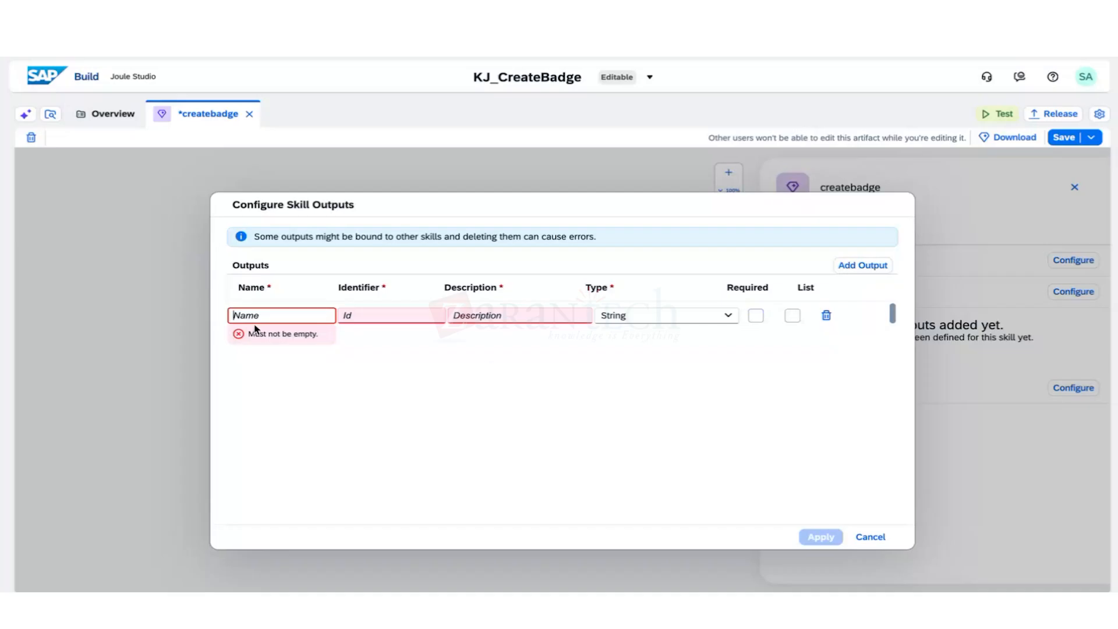
text(Badge)
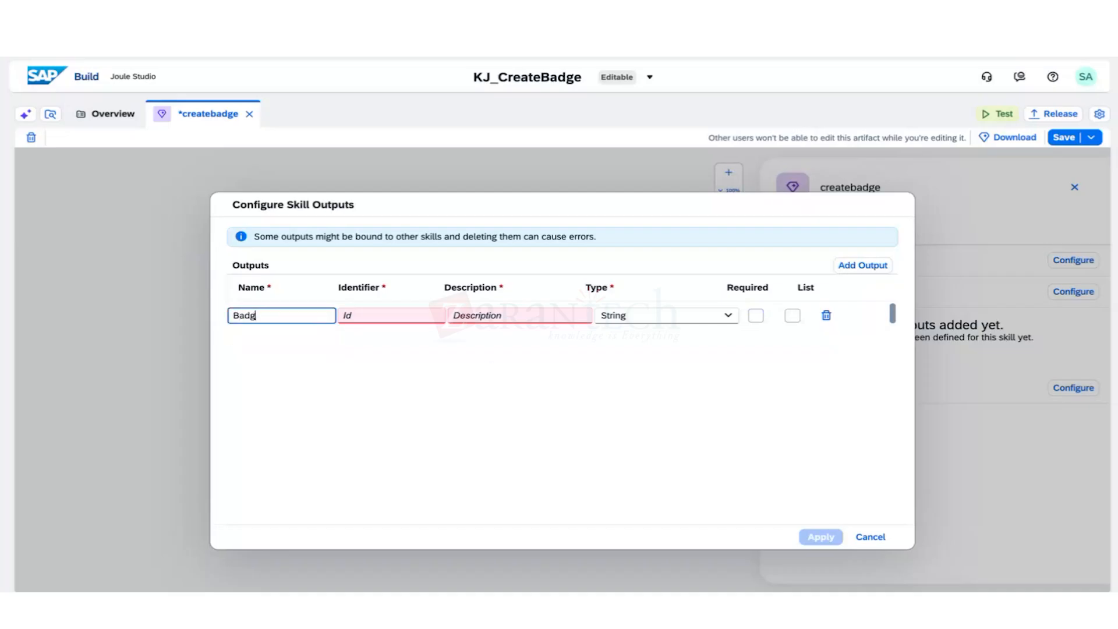
click(370, 315)
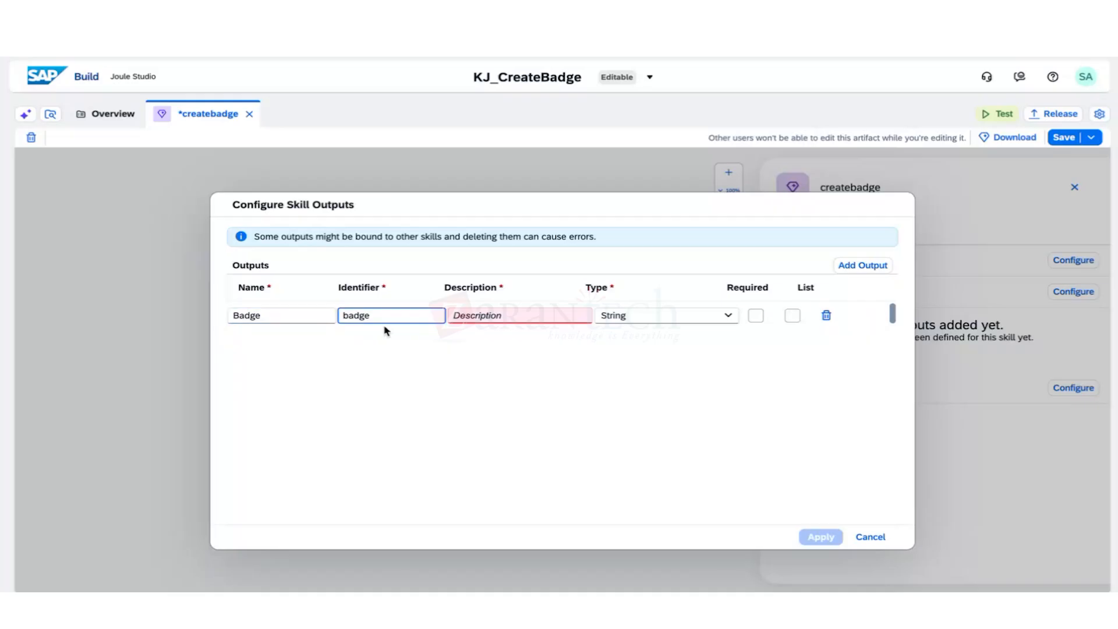
click(489, 316)
text(Badge)
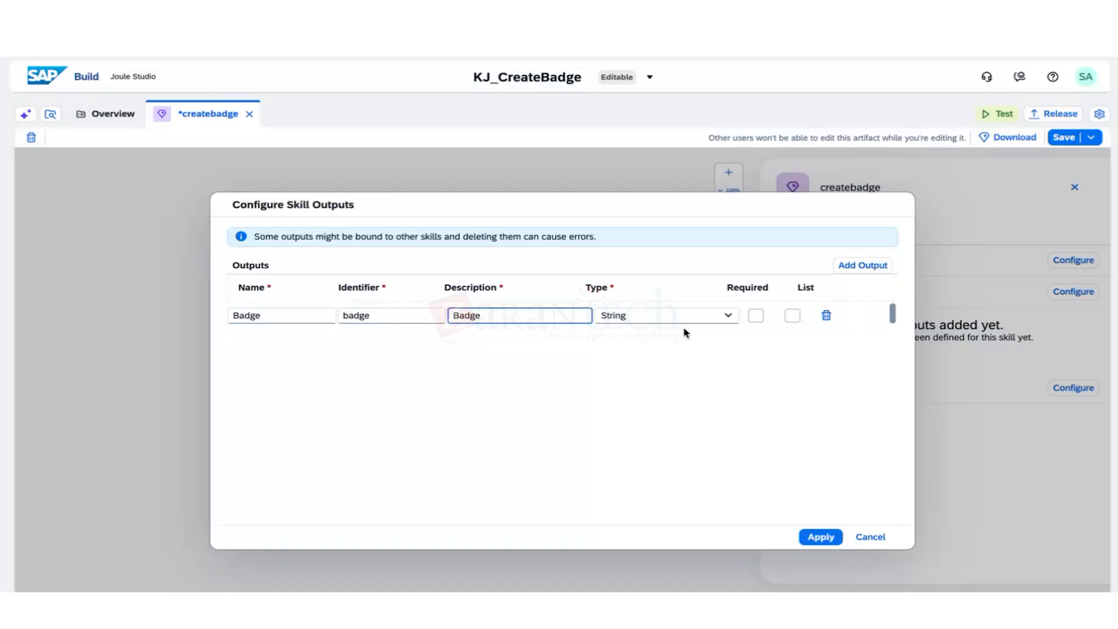
key(Tab)
click(728, 316)
click(663, 377)
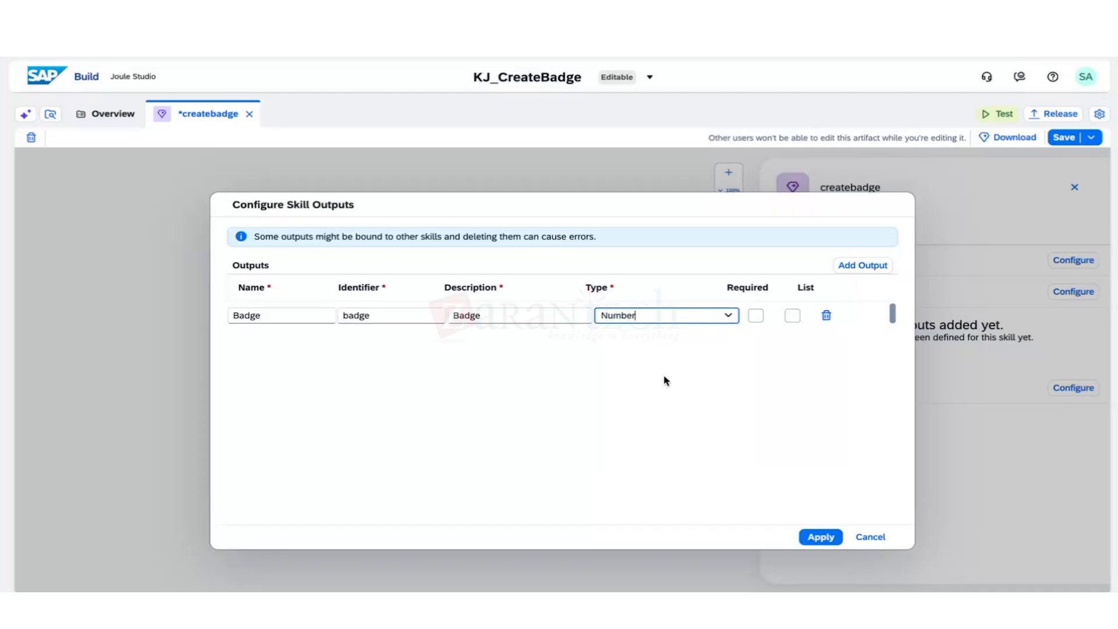
click(758, 319)
Add a required EmployeeID output with the description 'Employee ID'.
click(862, 266)
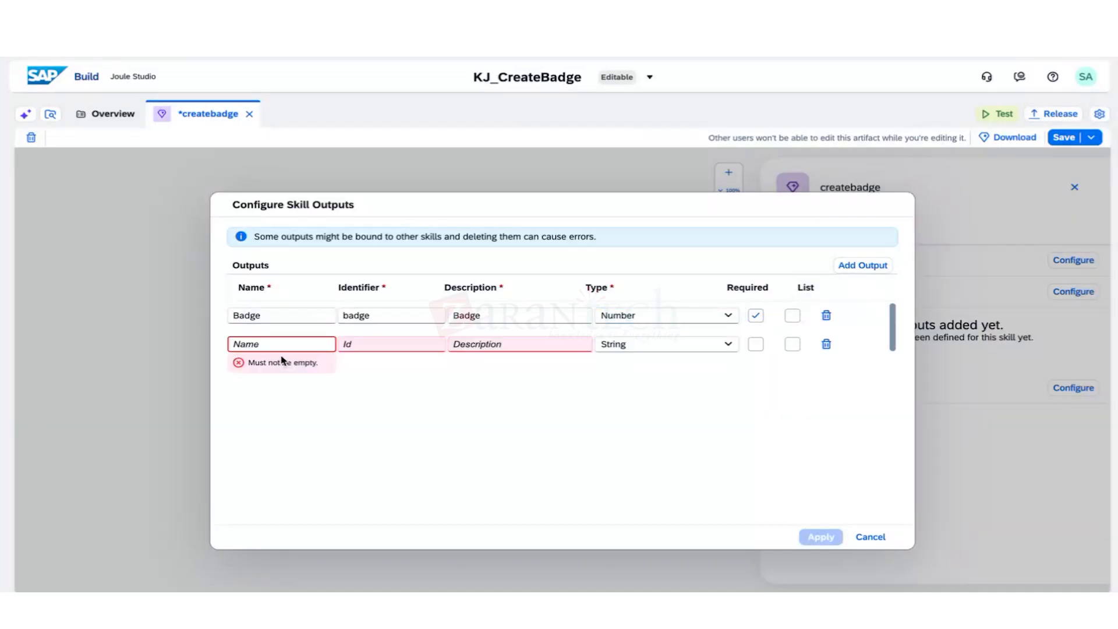
click(286, 344)
text(Em)
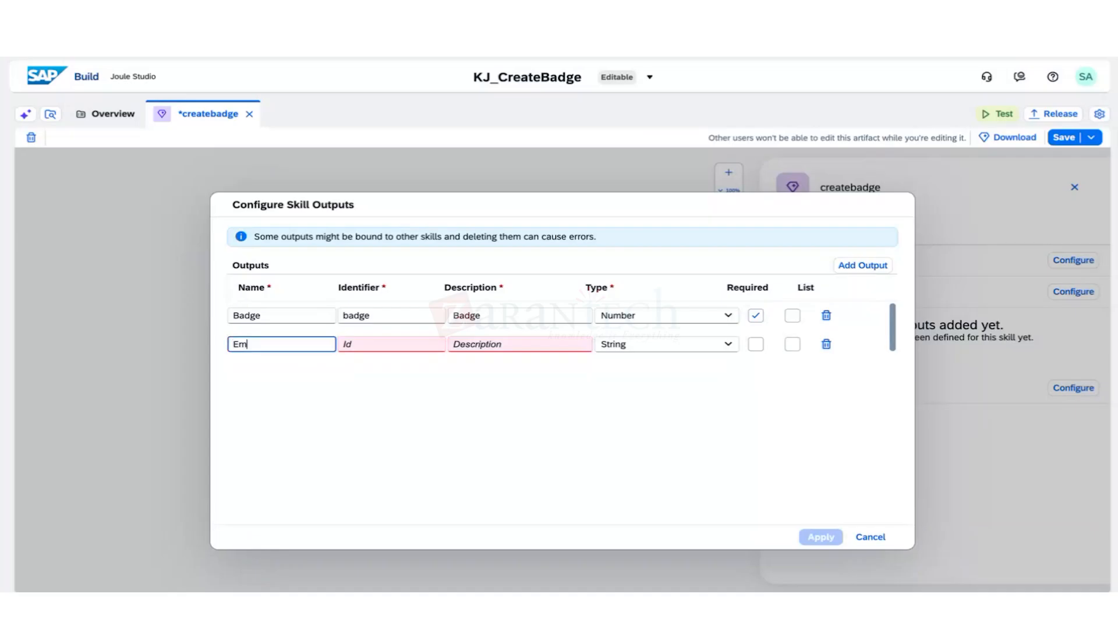
text(ployee ID)
key(BackSpace)
key(BackSpace)
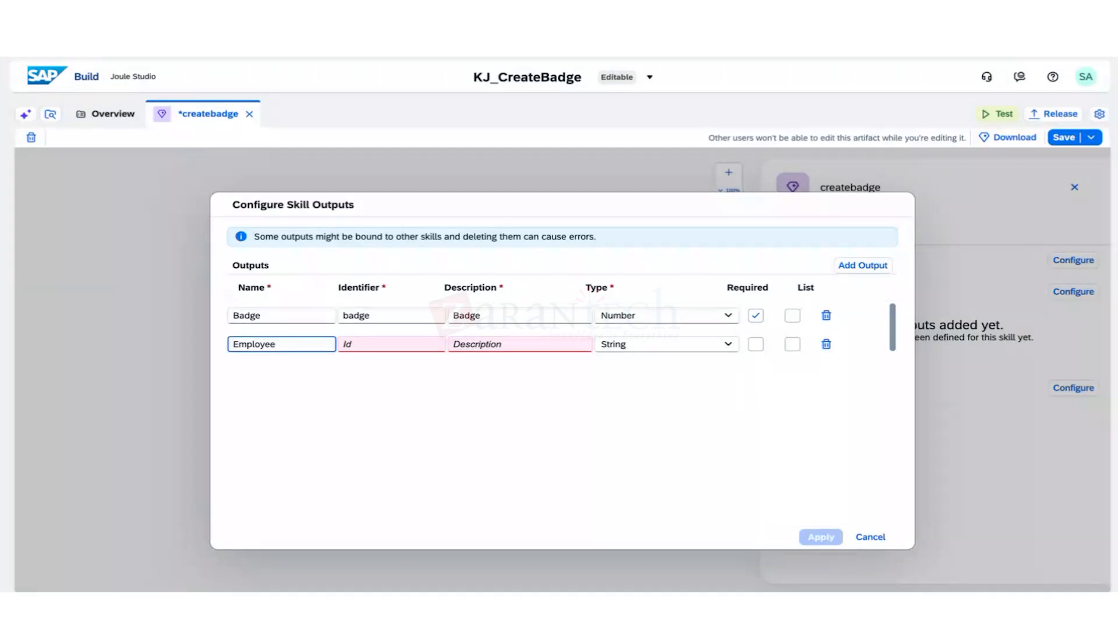
text(Id)
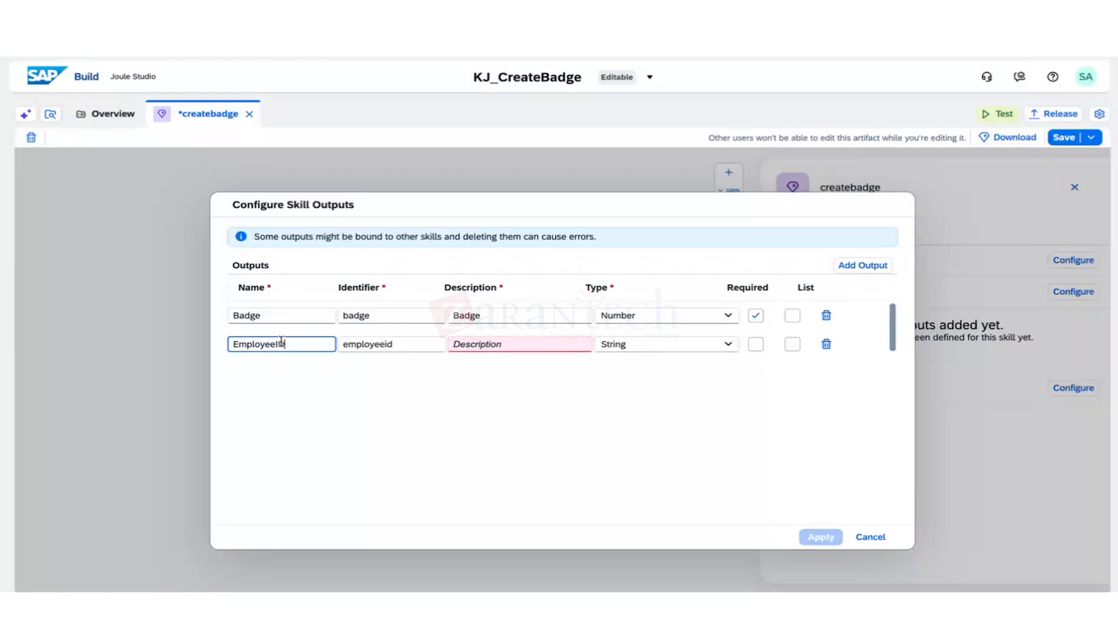
click(501, 343)
text(EmployeeID)
click(495, 344)
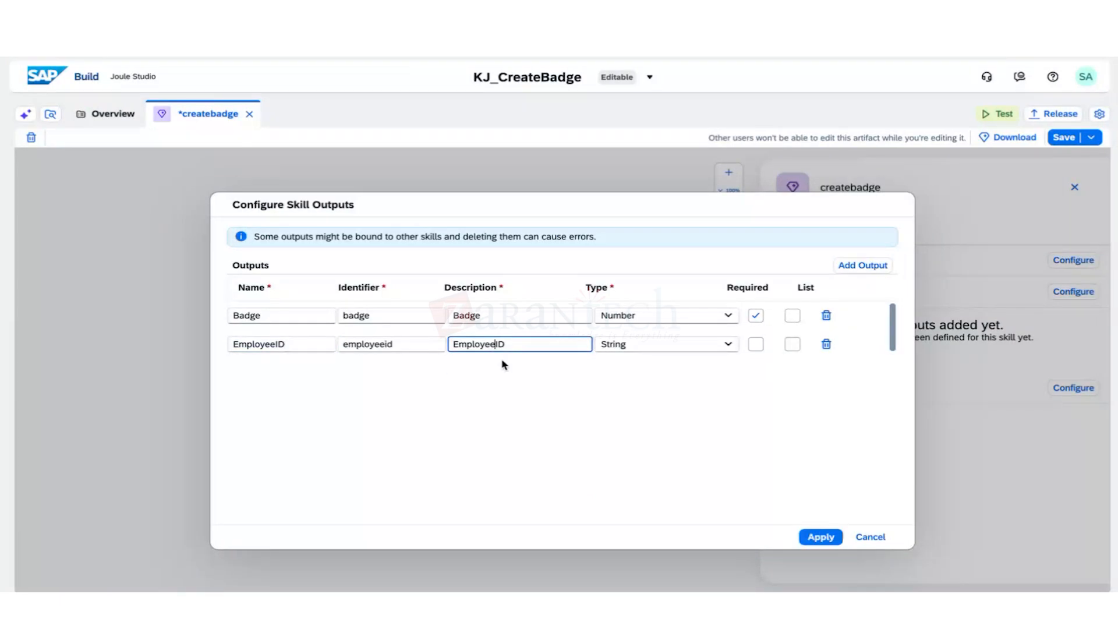
click(755, 344)
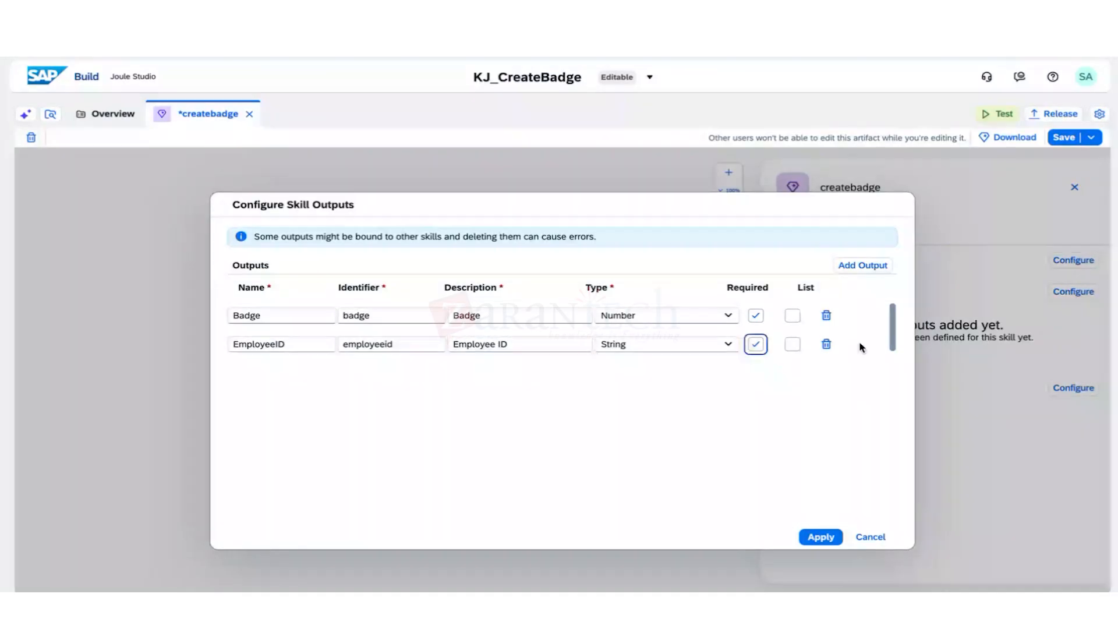
Add a required EmployeeName output described 'EmployeeName' and apply the outputs.
click(862, 265)
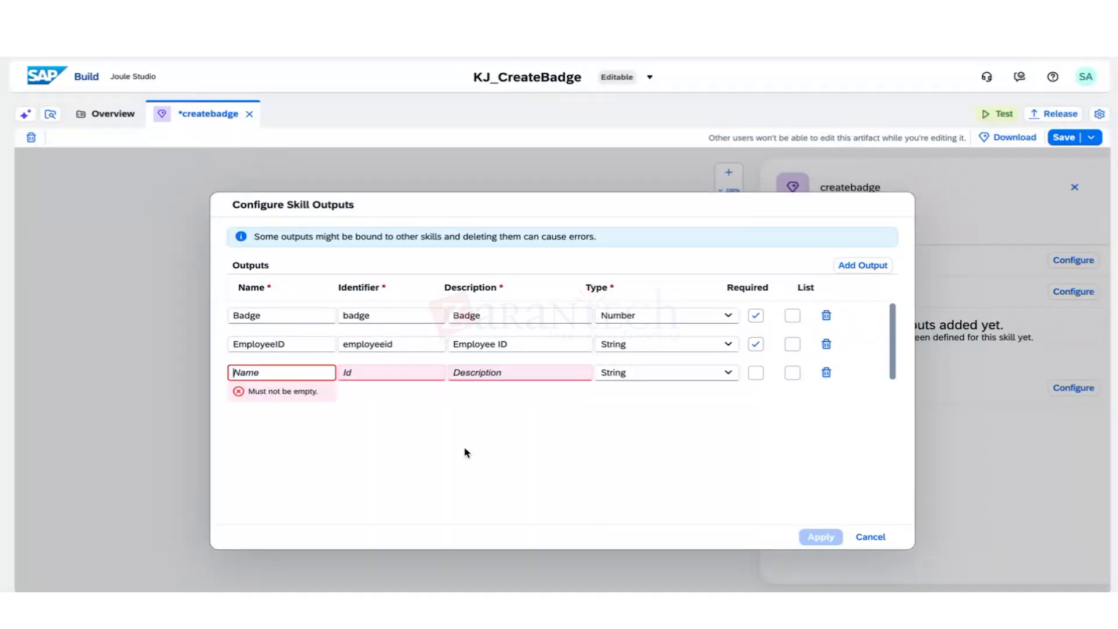
click(289, 375)
text(E)
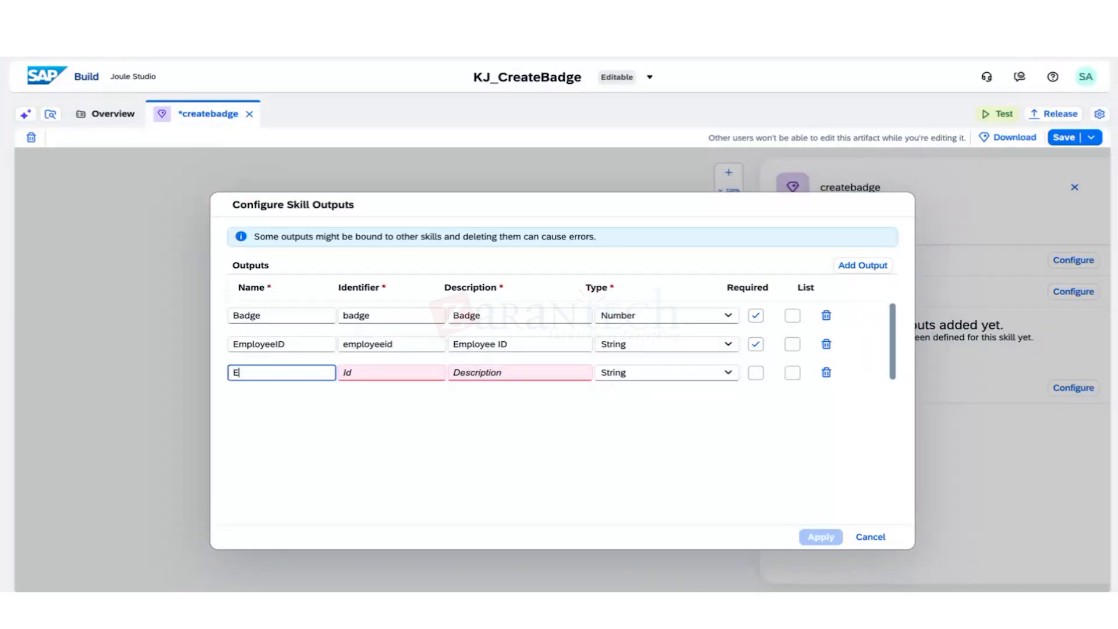
text(mployee)
key(BackSpace)
text(Name)
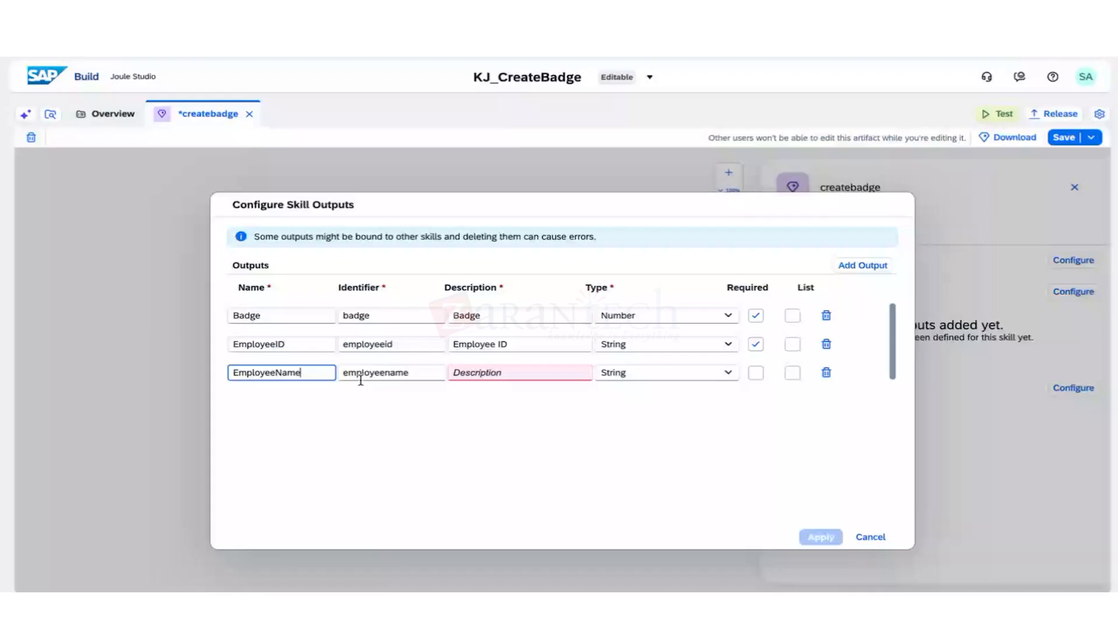
drag(326, 376, 176, 379)
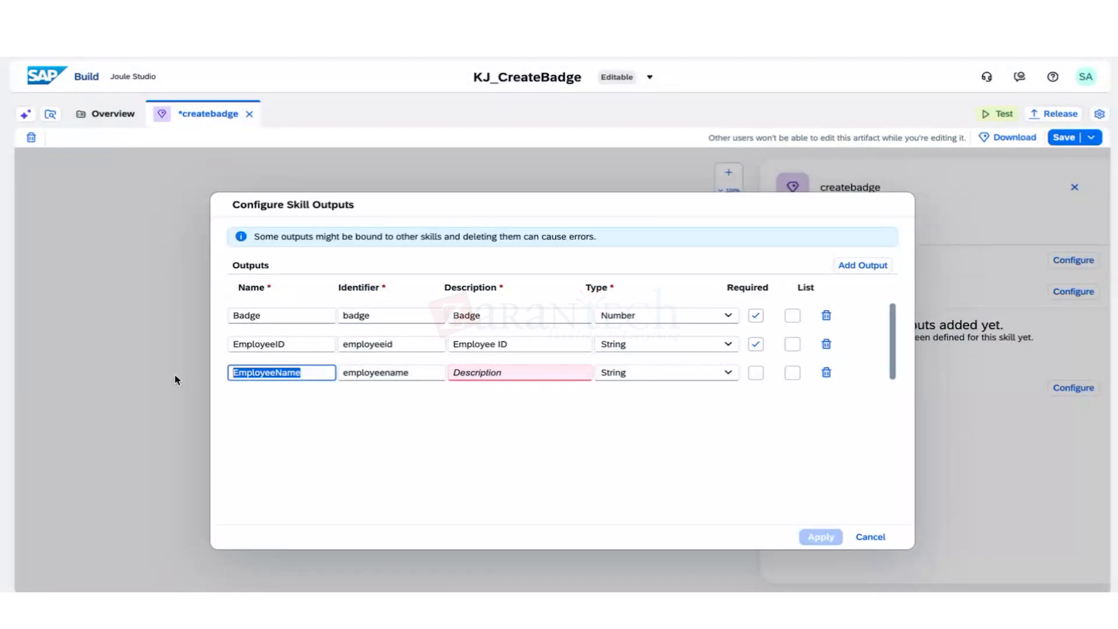
key(ctrl+c)
click(525, 372)
key(ctrl+v)
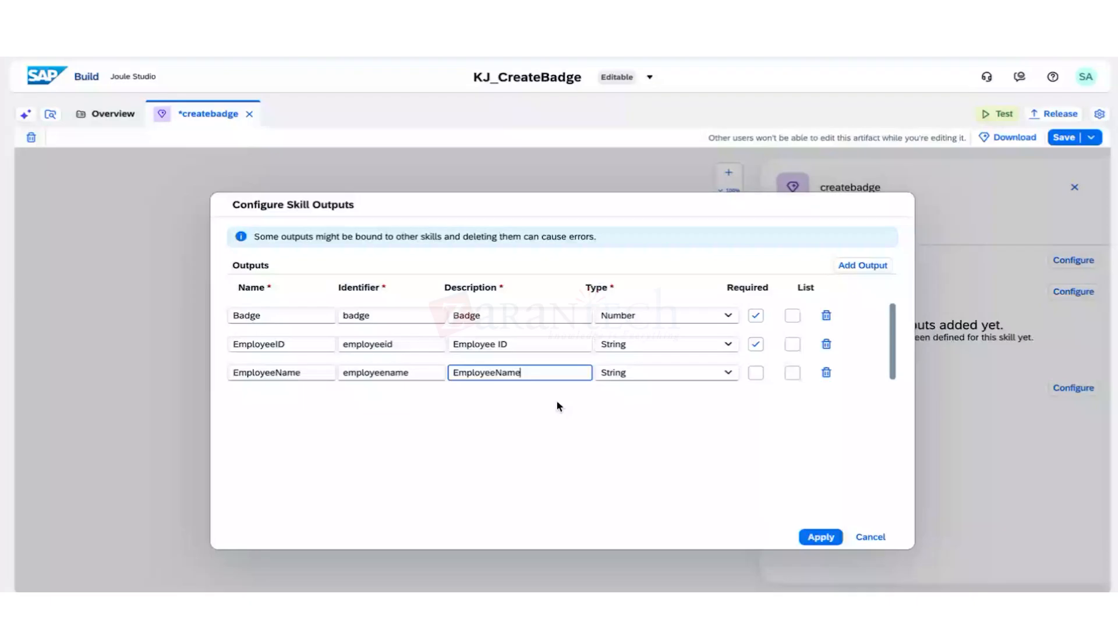
click(755, 373)
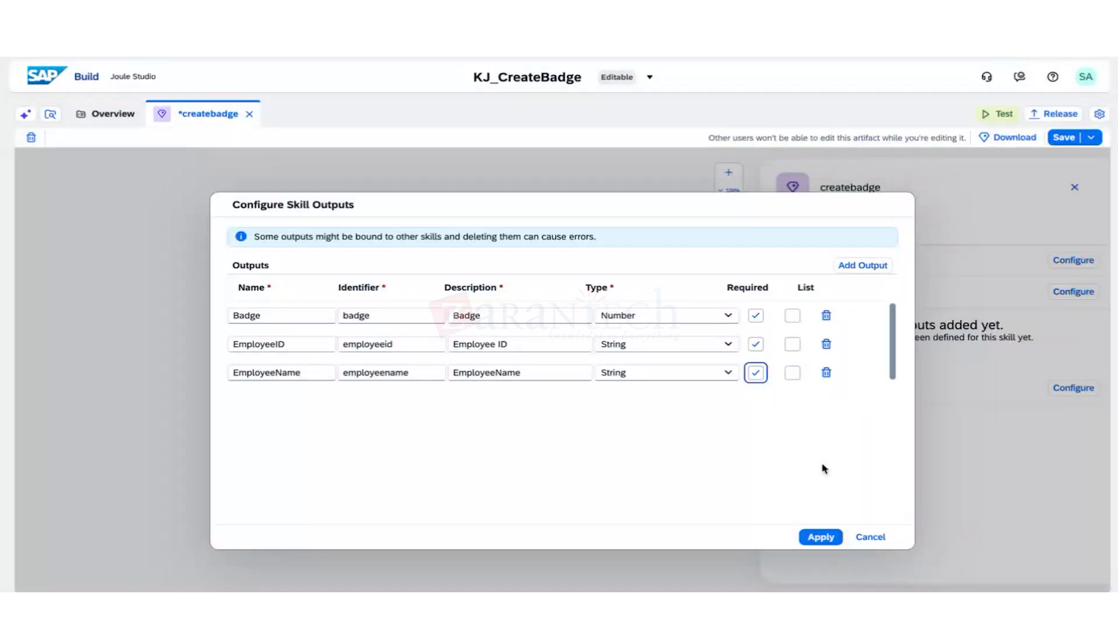
click(810, 538)
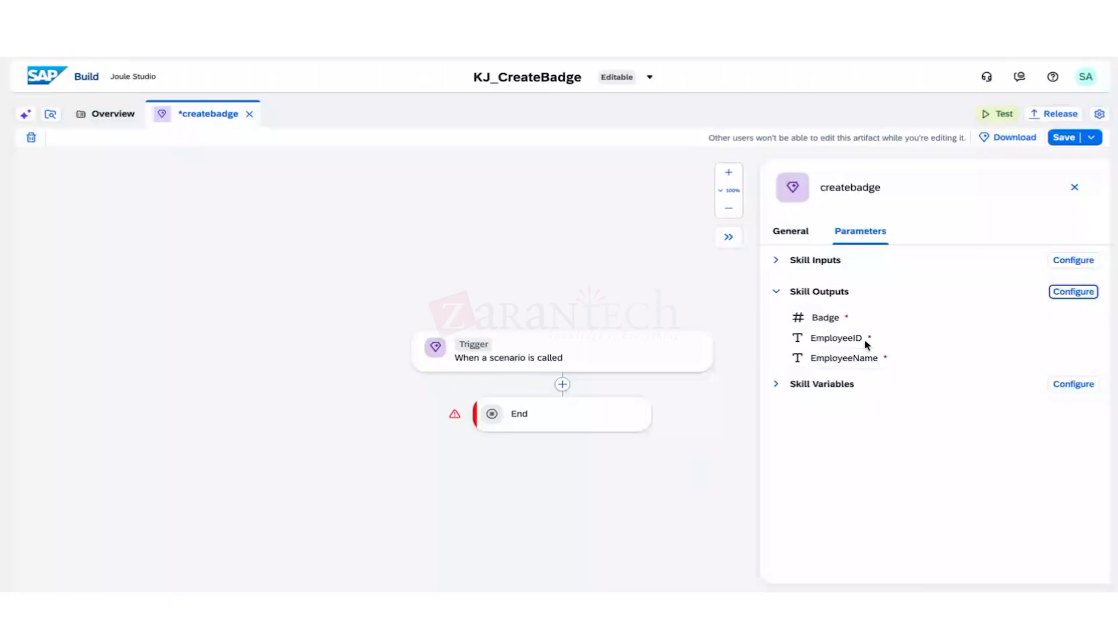
Check the skill inputs and the Design Console errors, then close the parameters panel and console.
click(775, 260)
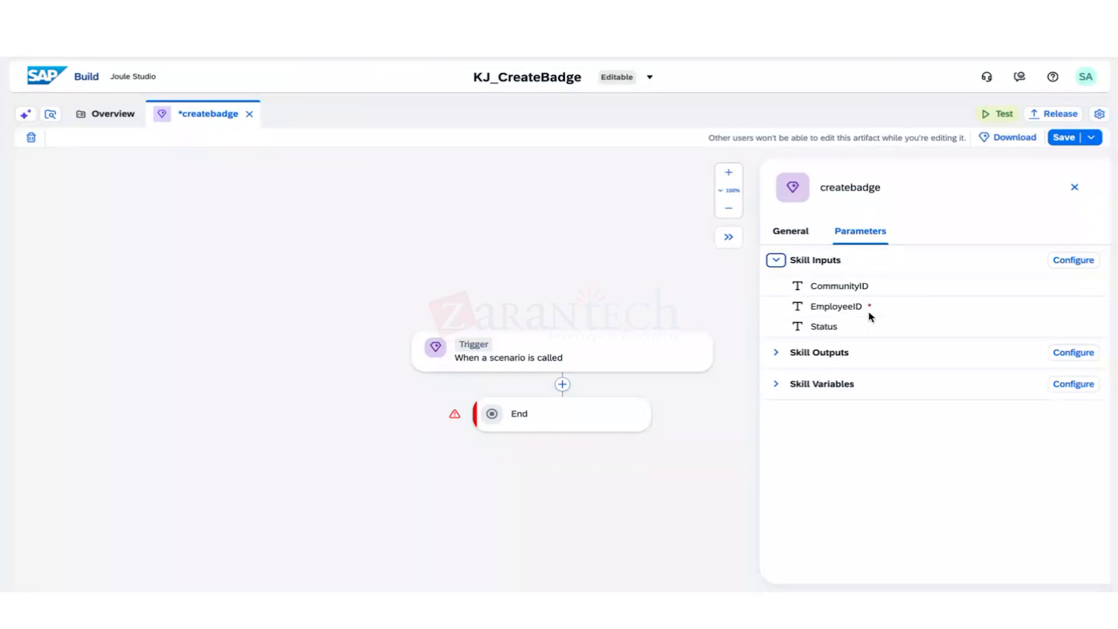
click(102, 612)
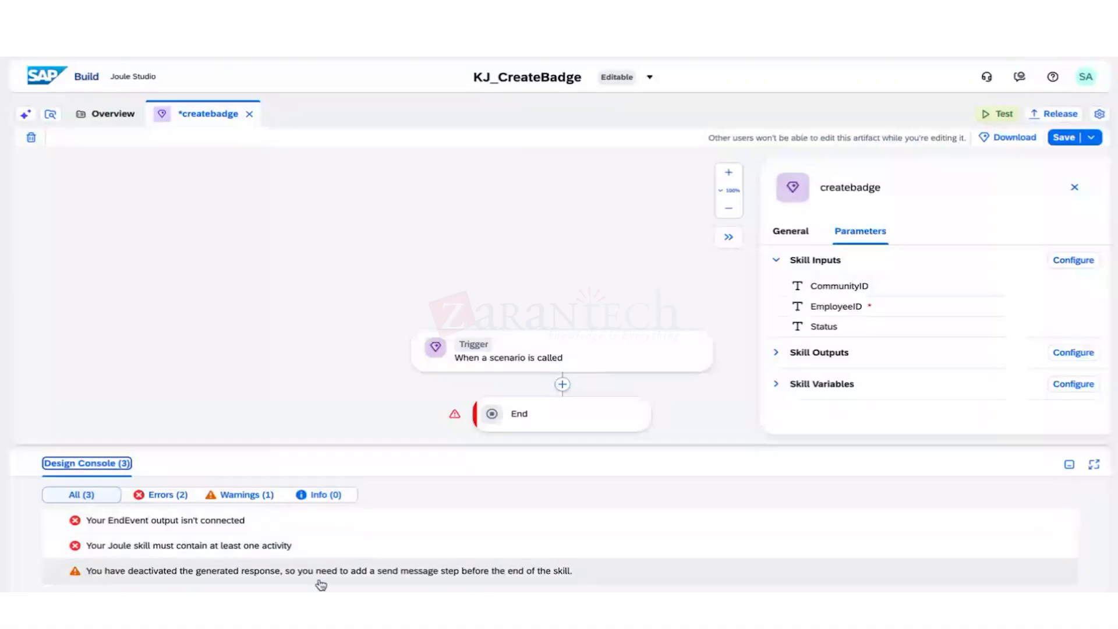
click(74, 543)
click(83, 462)
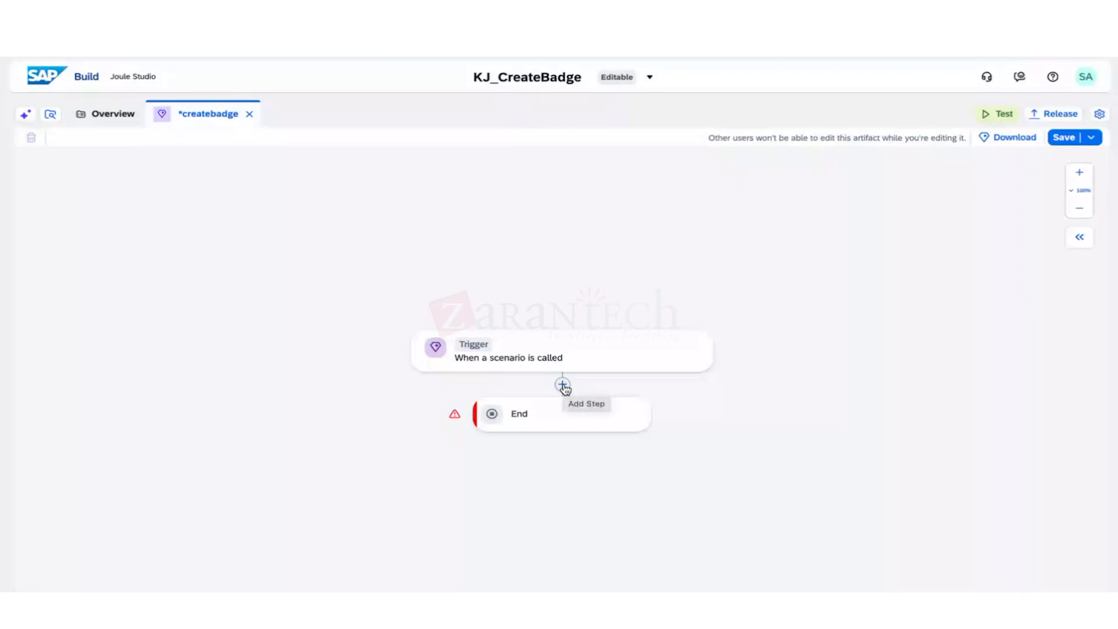
Insert a Call Action step after the trigger and open Browse All Actions.
scroll(563, 389, down, 2)
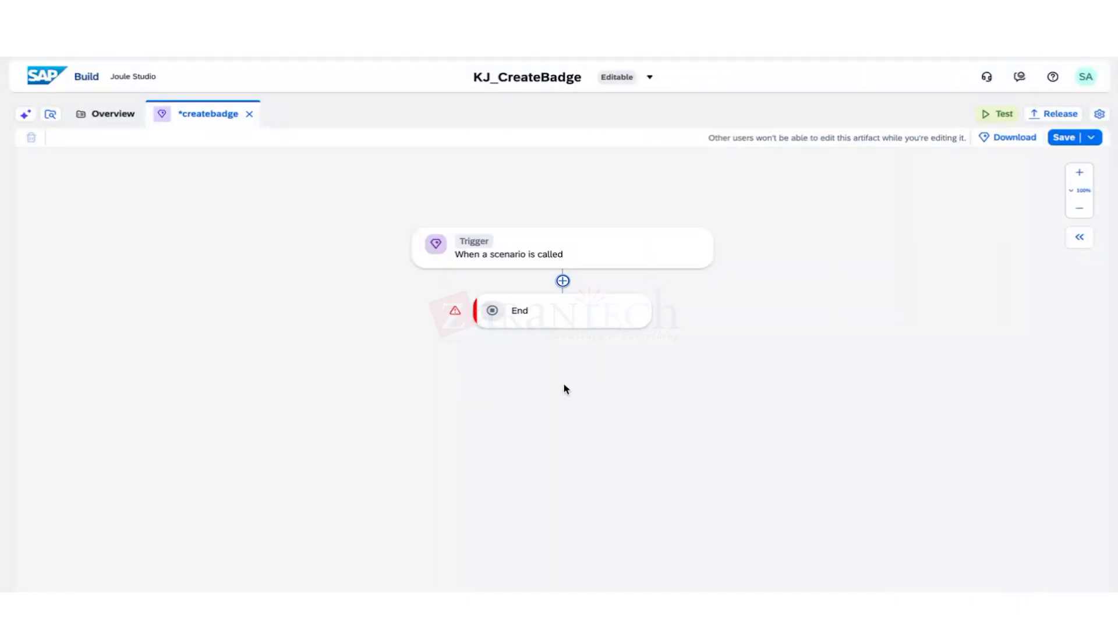
click(563, 280)
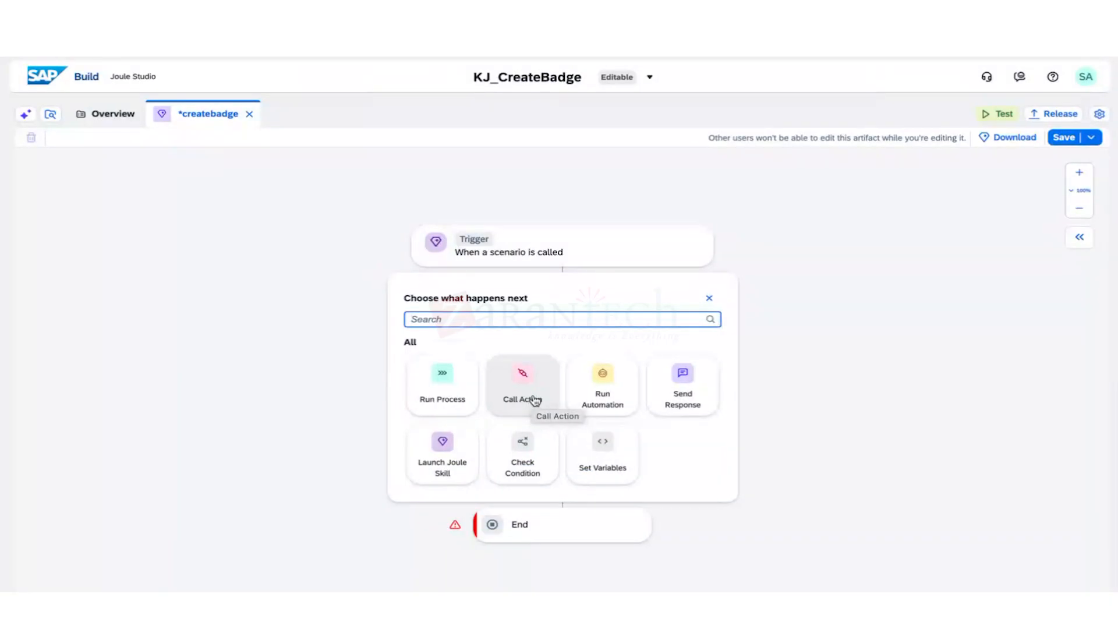
click(534, 400)
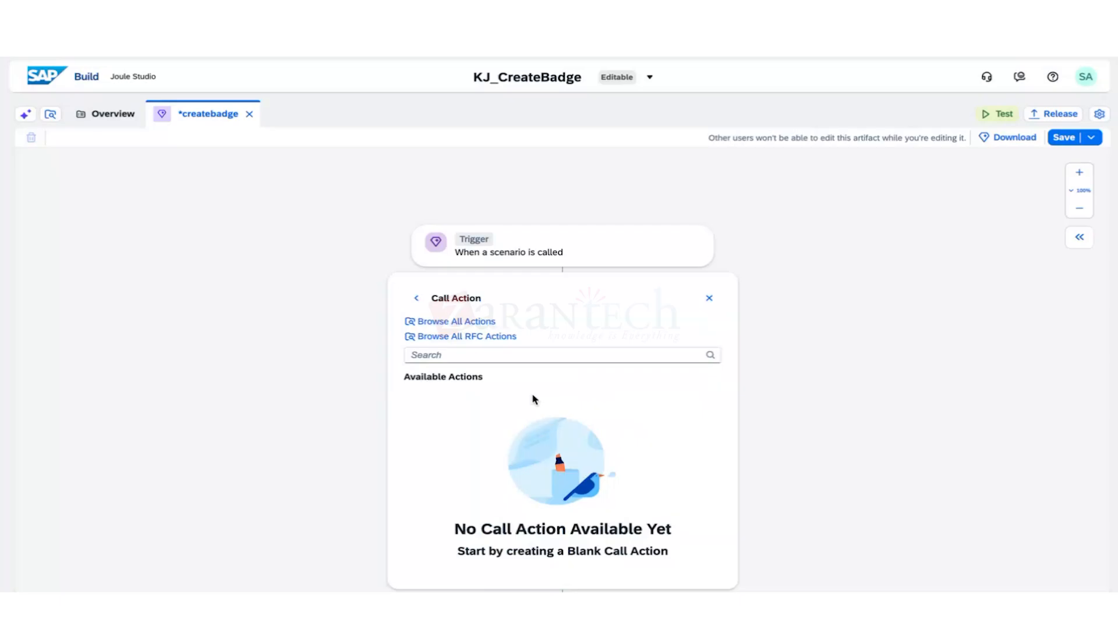
click(474, 336)
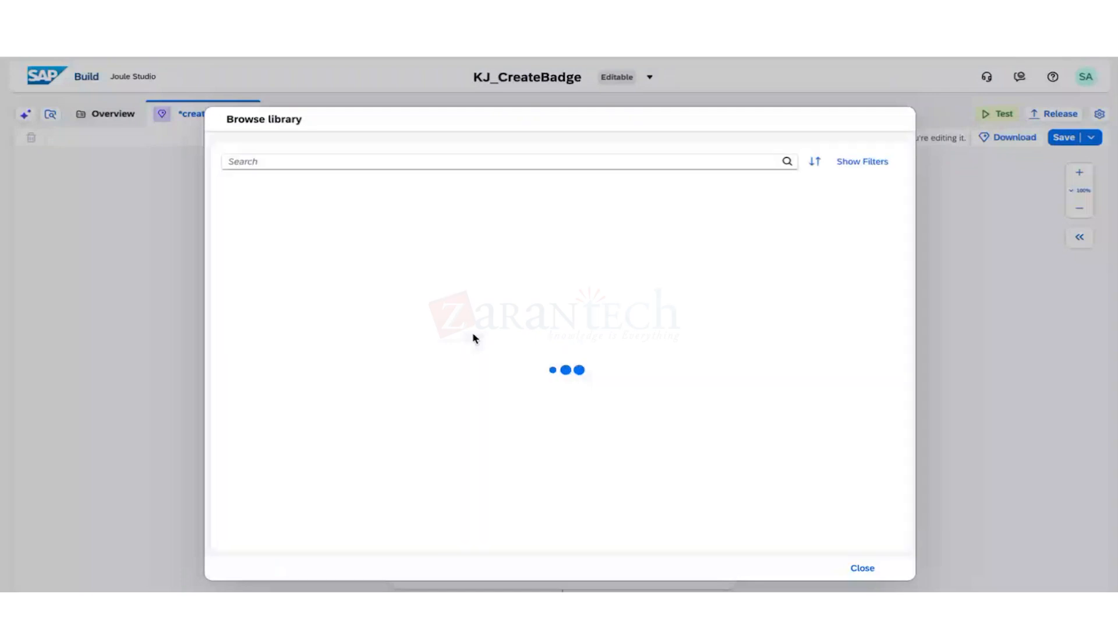
Search the action library for 'get' and scan through the results.
click(417, 162)
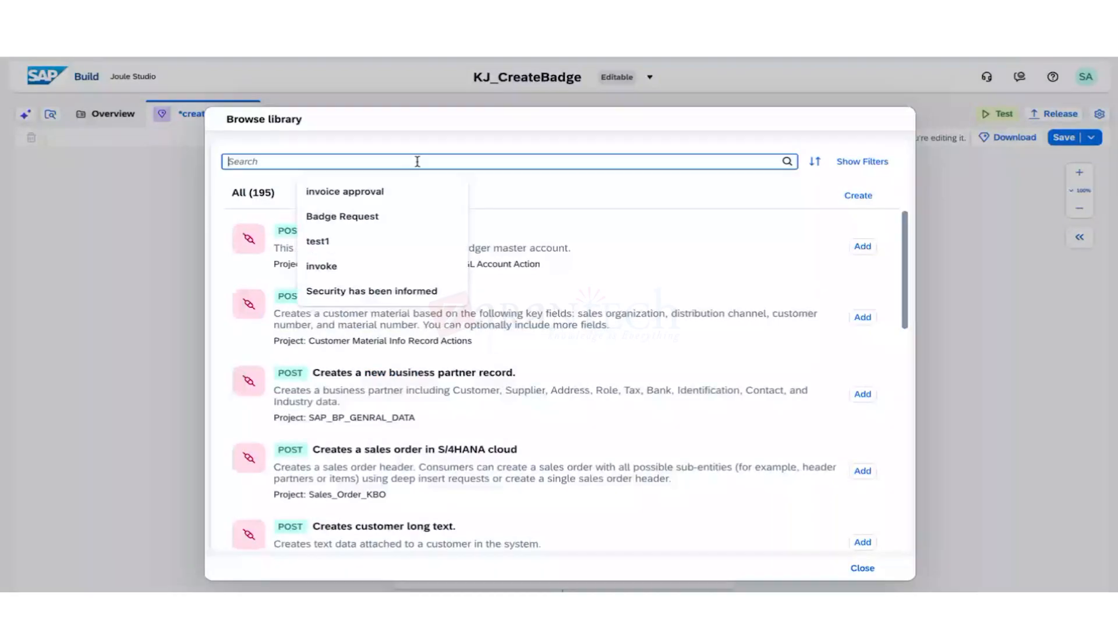
text(ge)
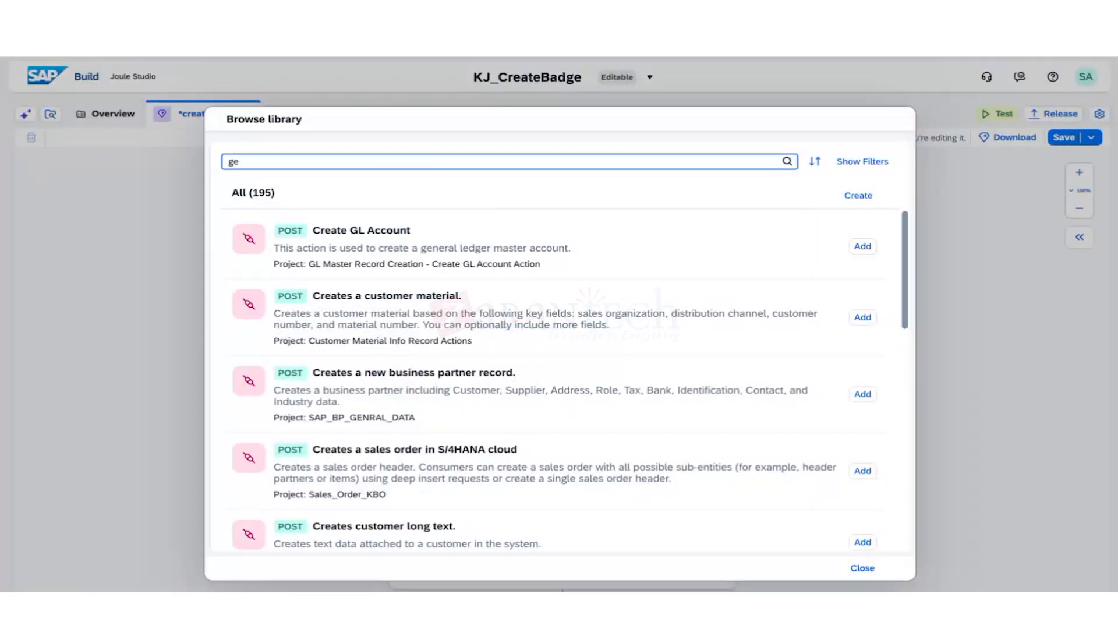
text(t)
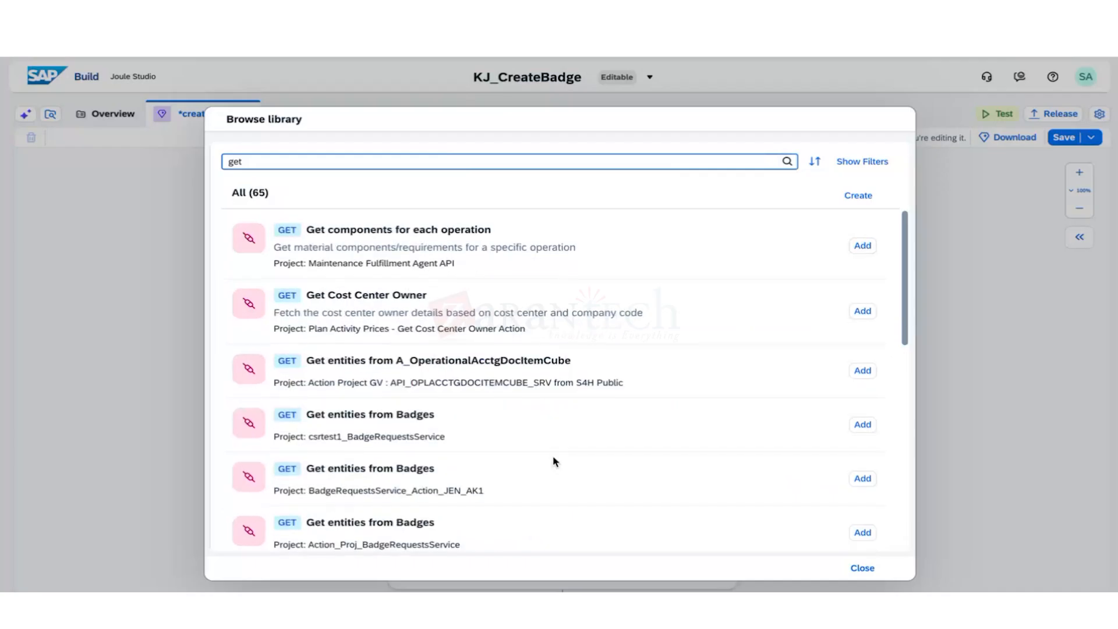
scroll(552, 451, down, 12)
scroll(551, 451, down, 15)
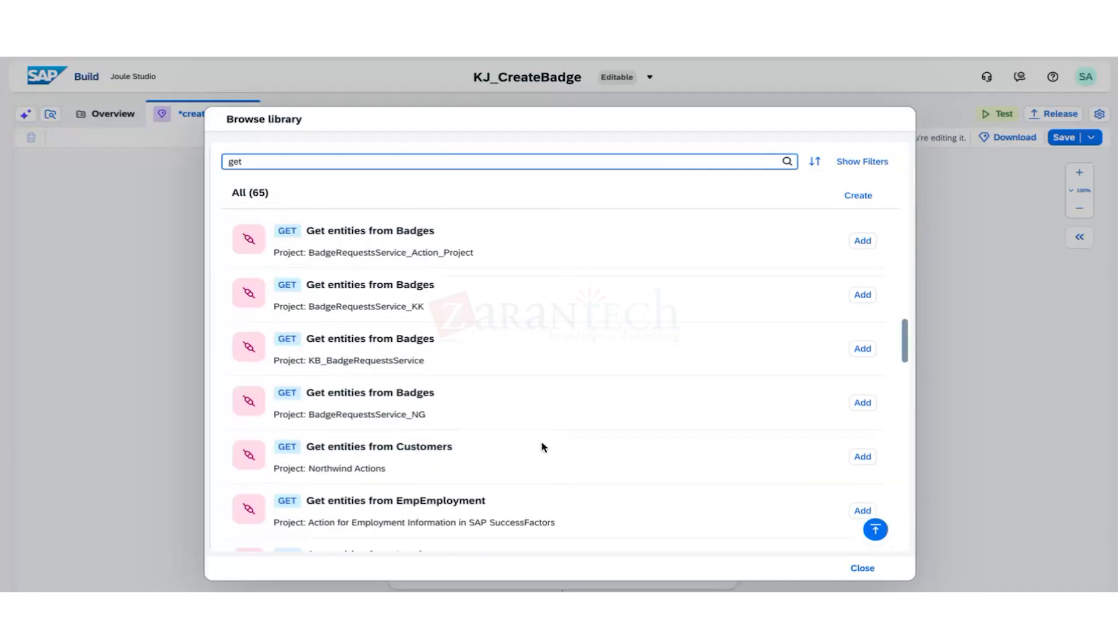
scroll(535, 434, up, 5)
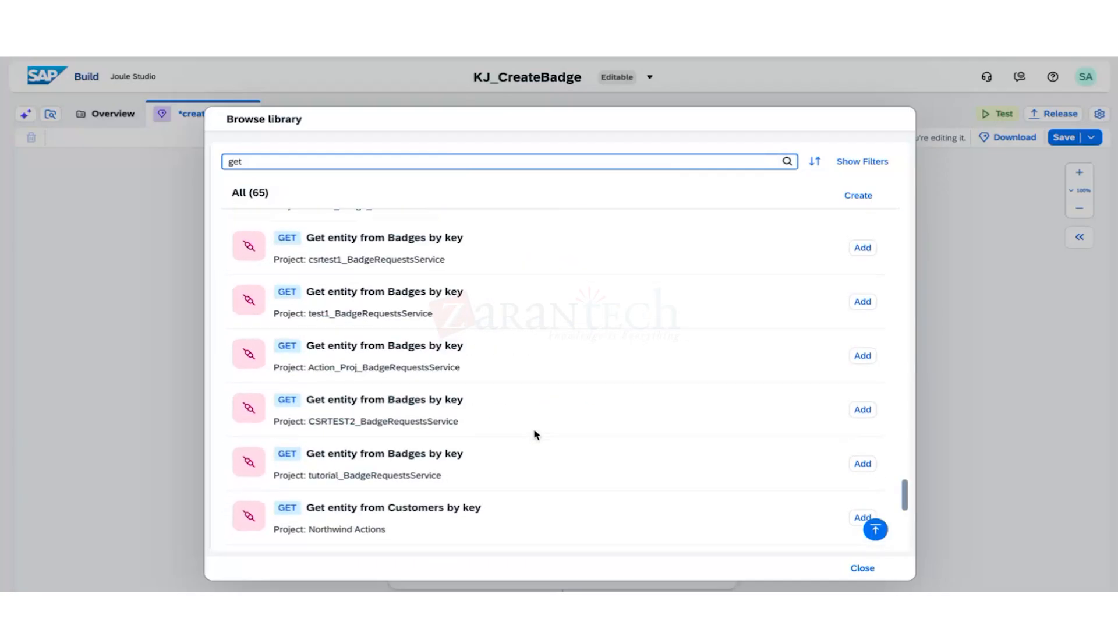
scroll(536, 434, down, 5)
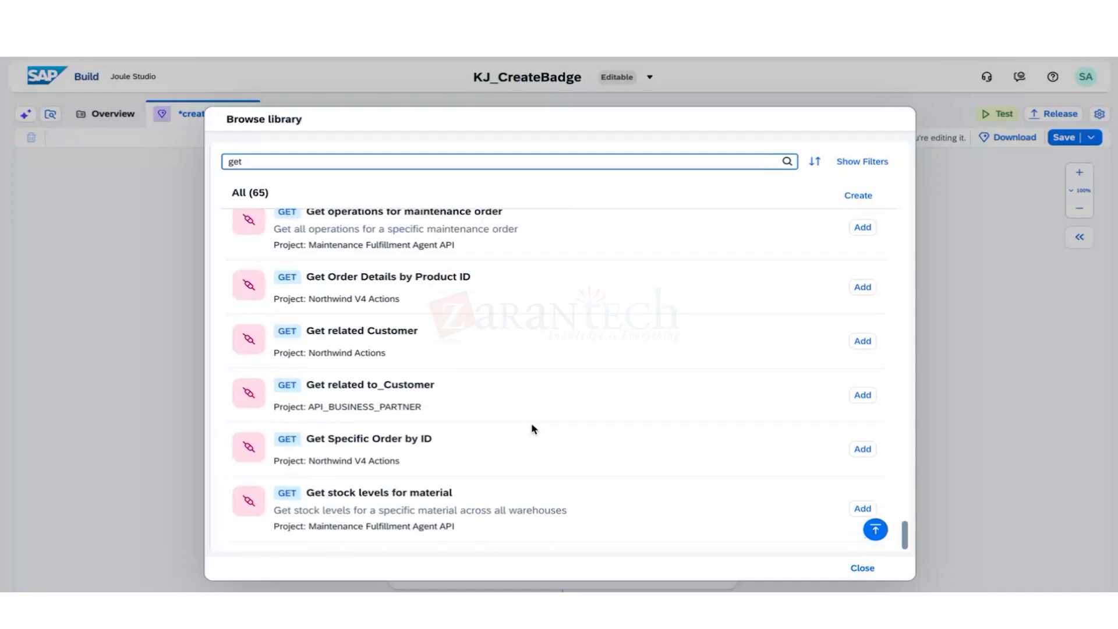
scroll(533, 430, up, 1)
scroll(533, 430, up, 15)
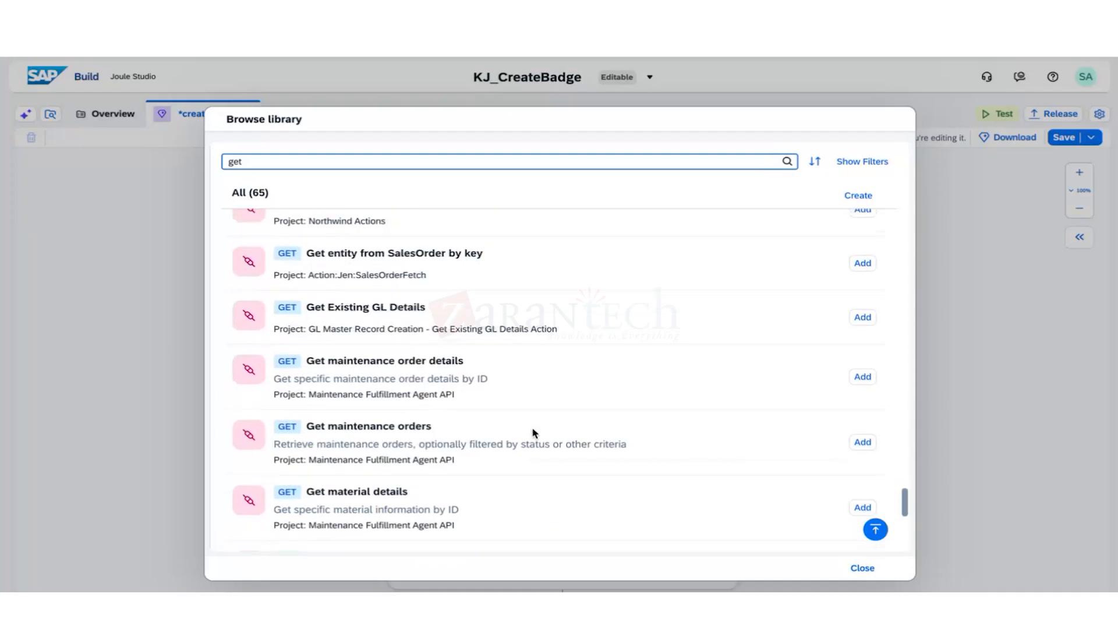
scroll(533, 430, up, 8)
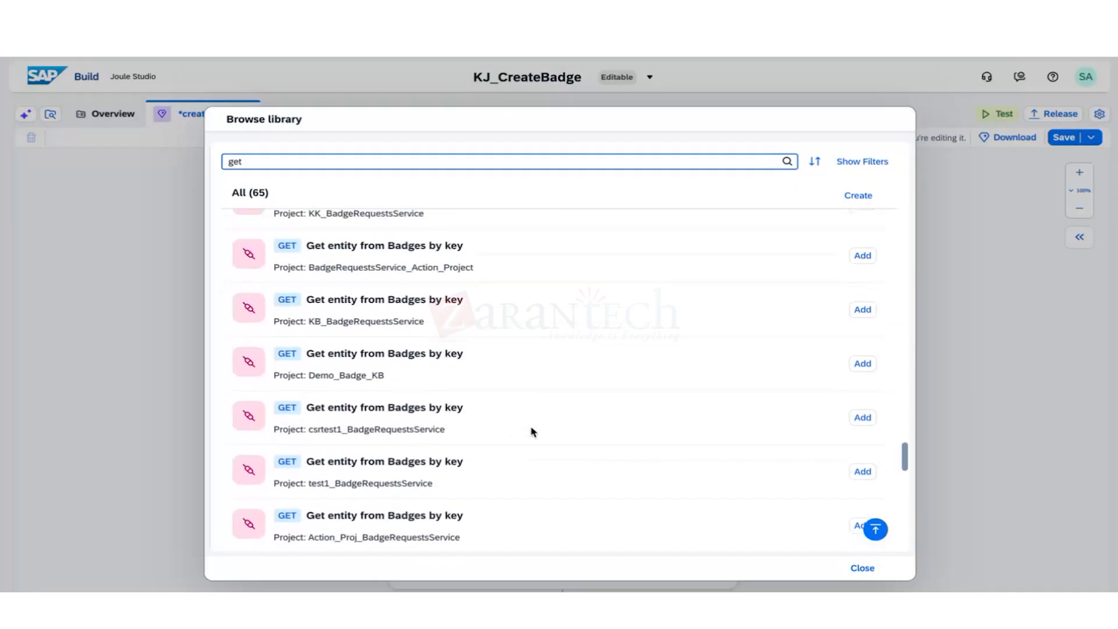
scroll(372, 408, up, 5)
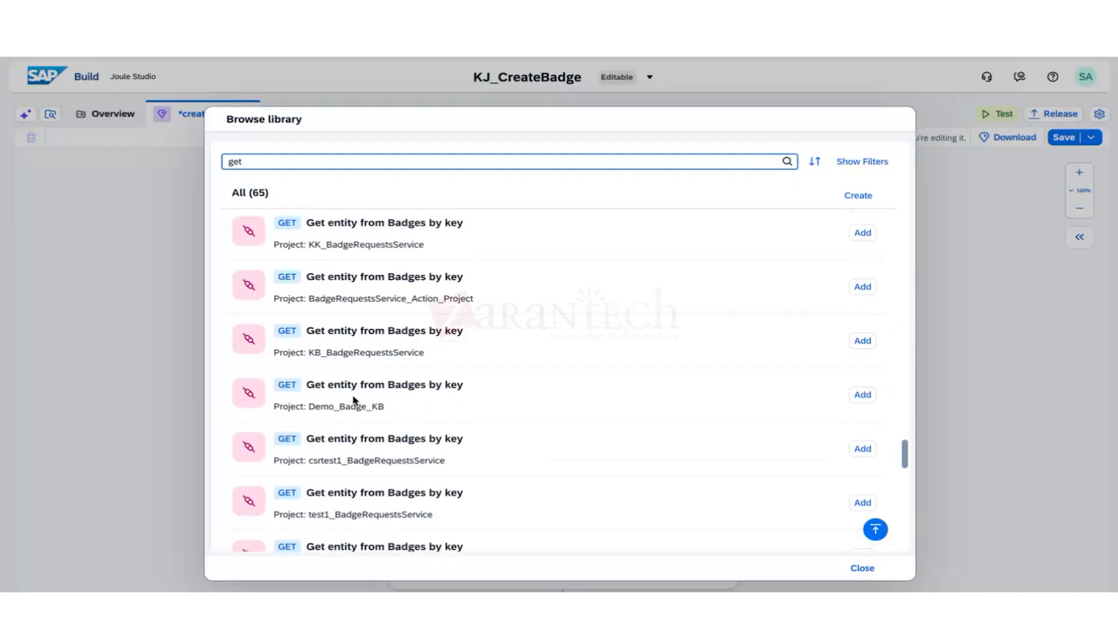
scroll(356, 396, up, 3)
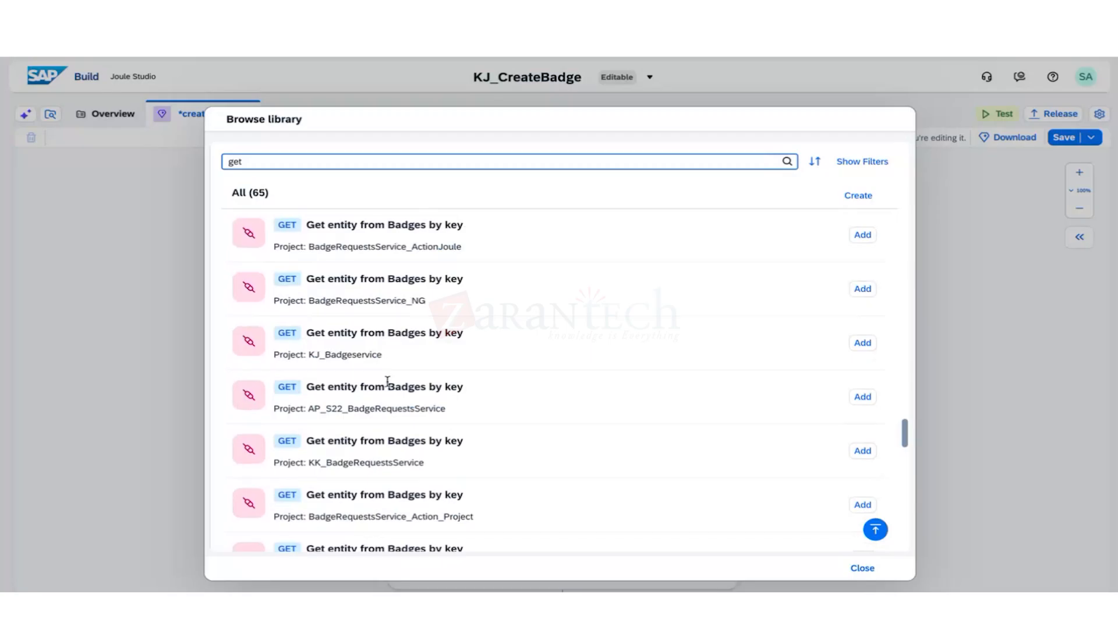
scroll(388, 381, up, 2)
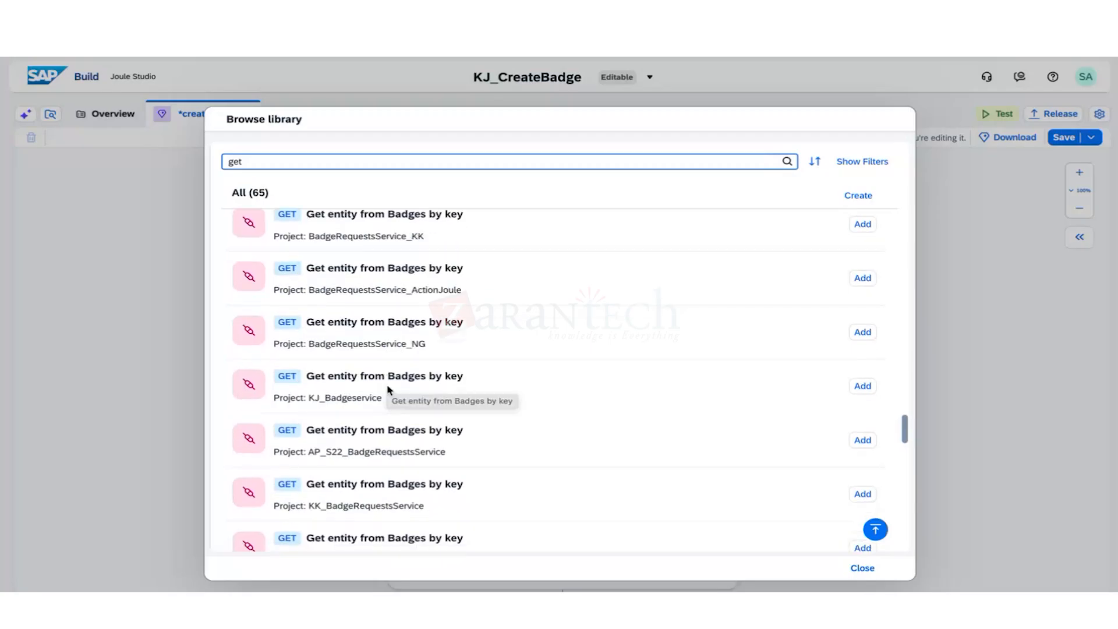
scroll(387, 389, up, 8)
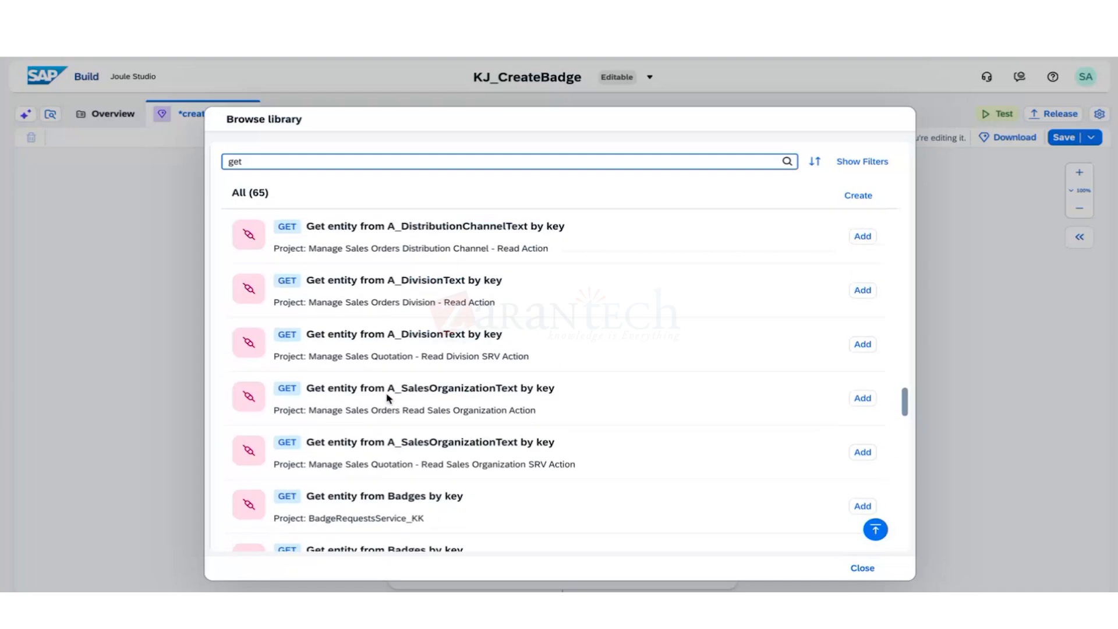
scroll(388, 398, up, 10)
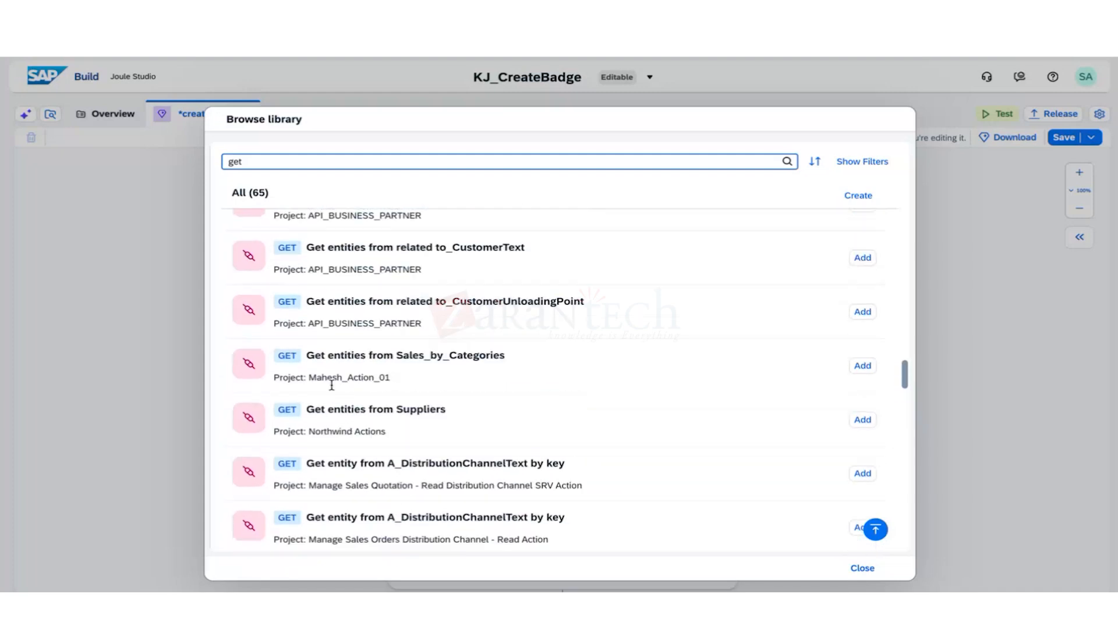
scroll(332, 384, up, 10)
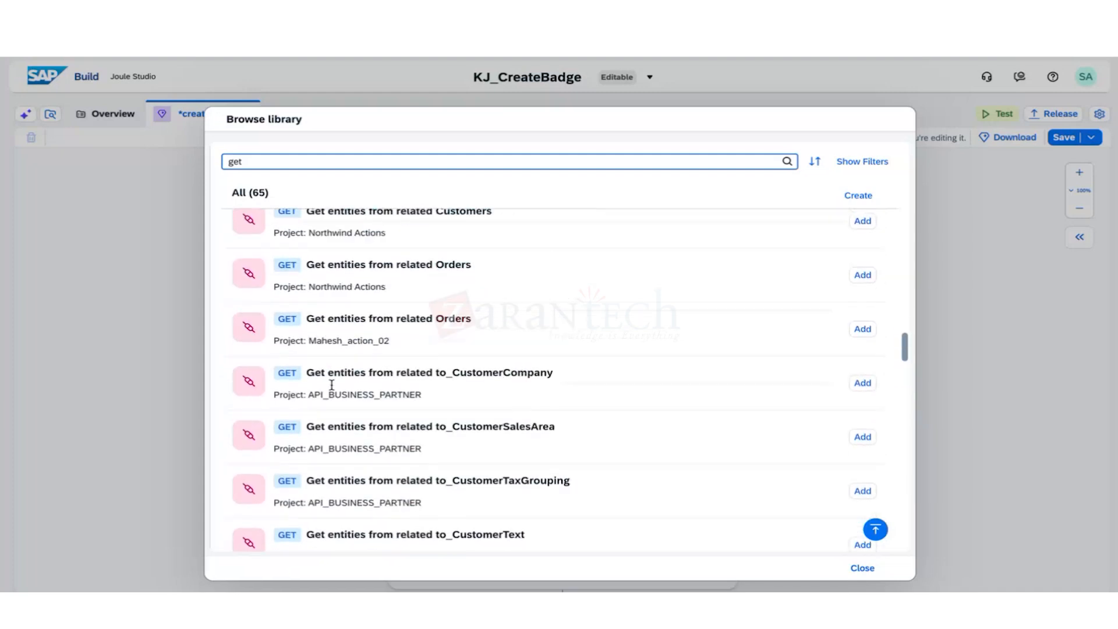
scroll(332, 388, up, 10)
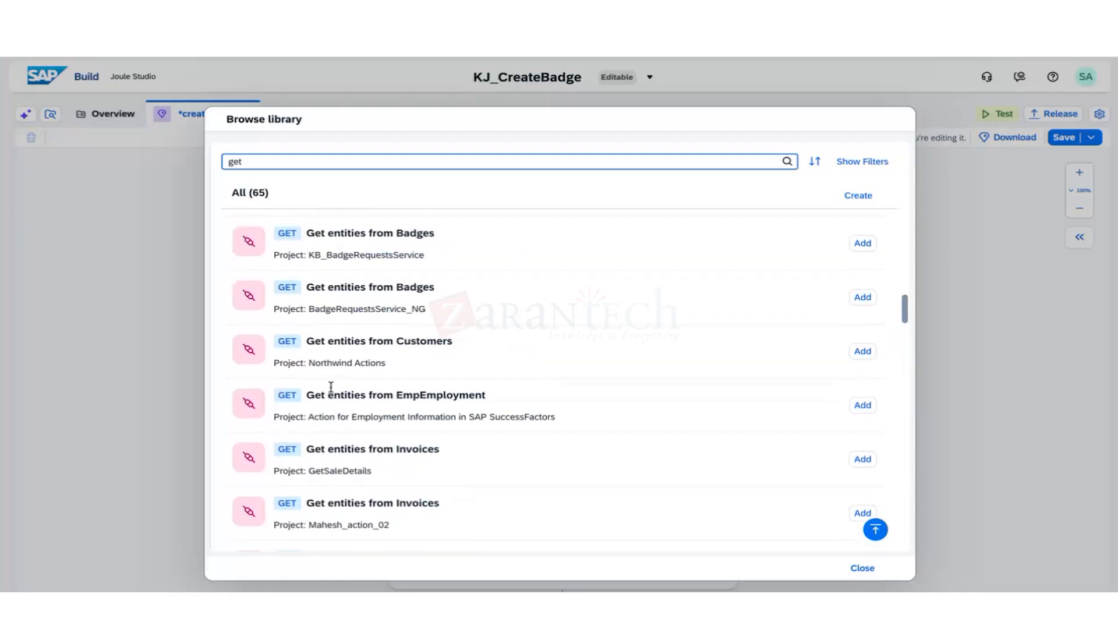
scroll(331, 391, up, 5)
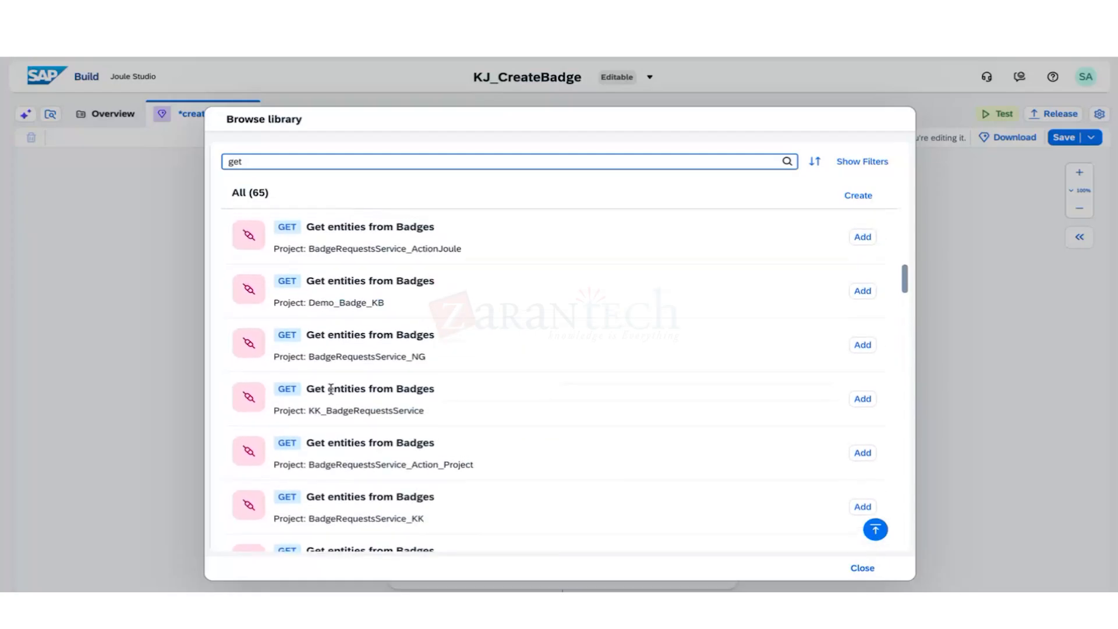
scroll(332, 393, up, 3)
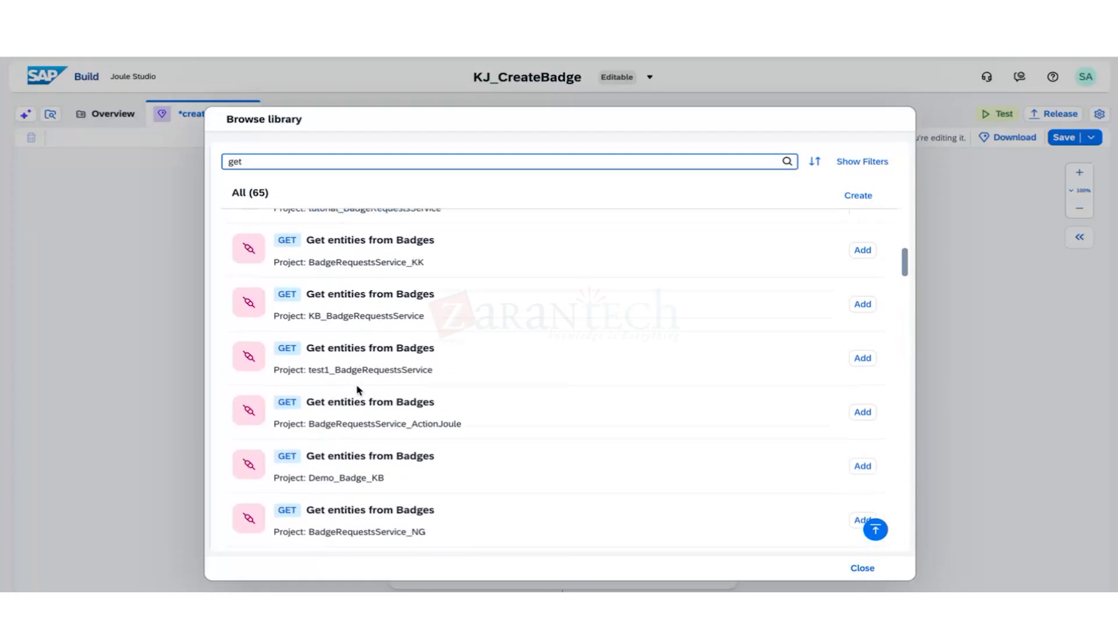
scroll(359, 391, up, 1)
scroll(359, 391, up, 7)
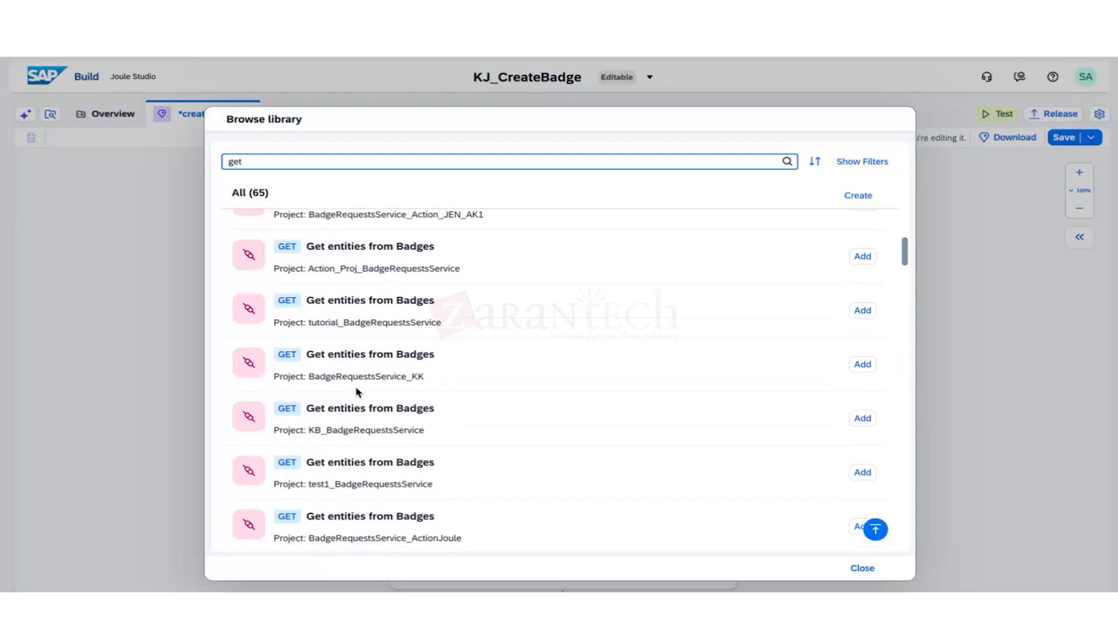
scroll(358, 391, up, 2)
scroll(358, 392, up, 1)
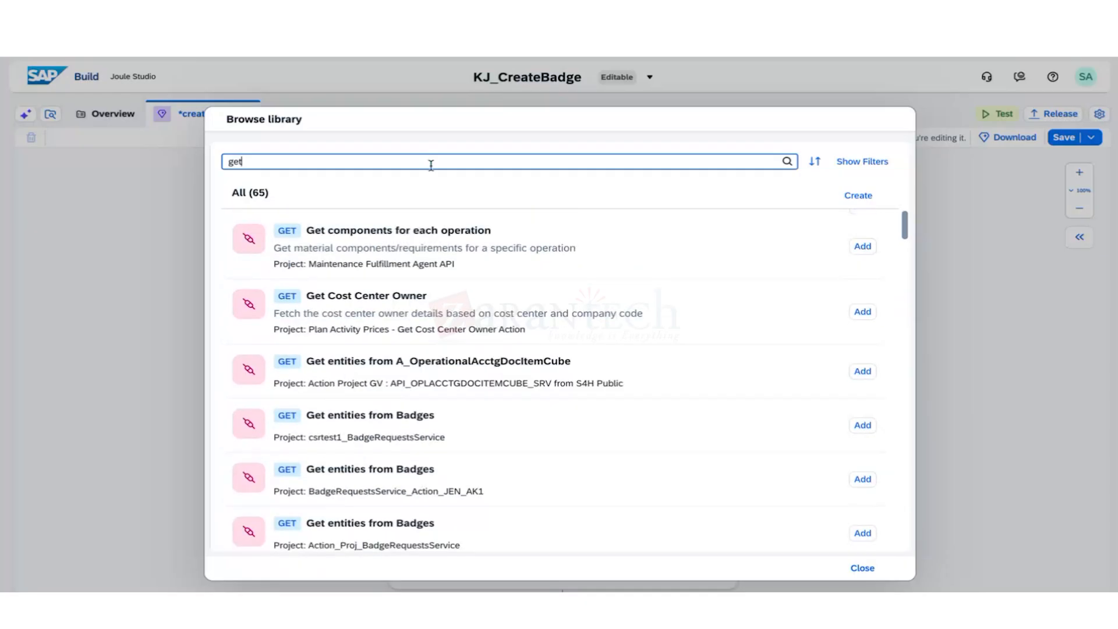
Search for KJ and add 'Retrieves business partner data by using business partner number'.
key(BackSpace)
key(BackSpace)
key(BackSpace)
text(KJ)
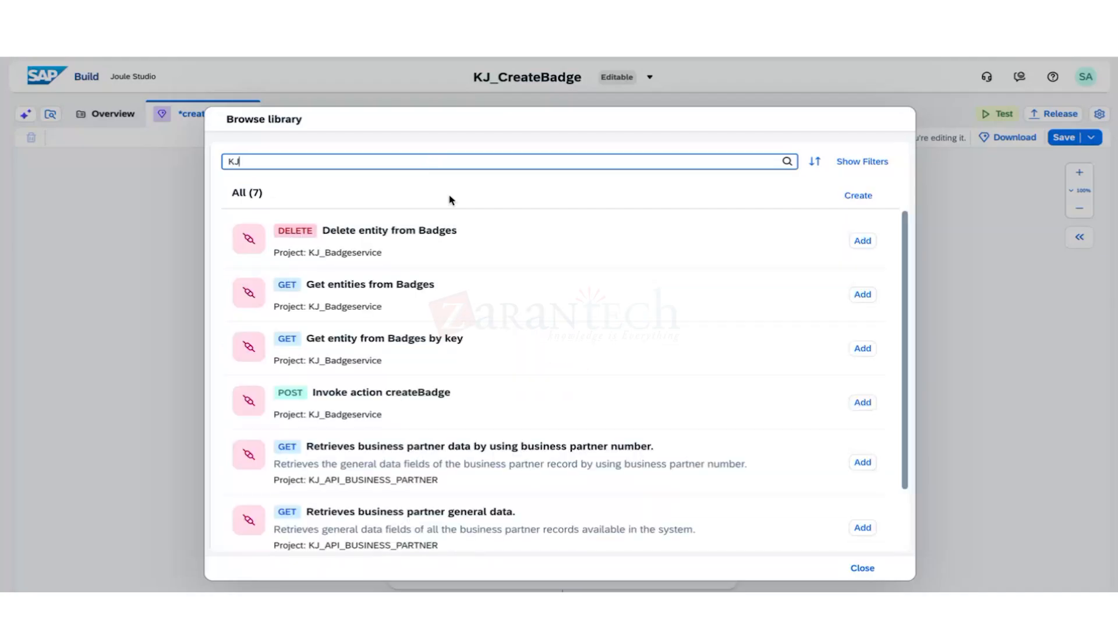
scroll(472, 348, down, 2)
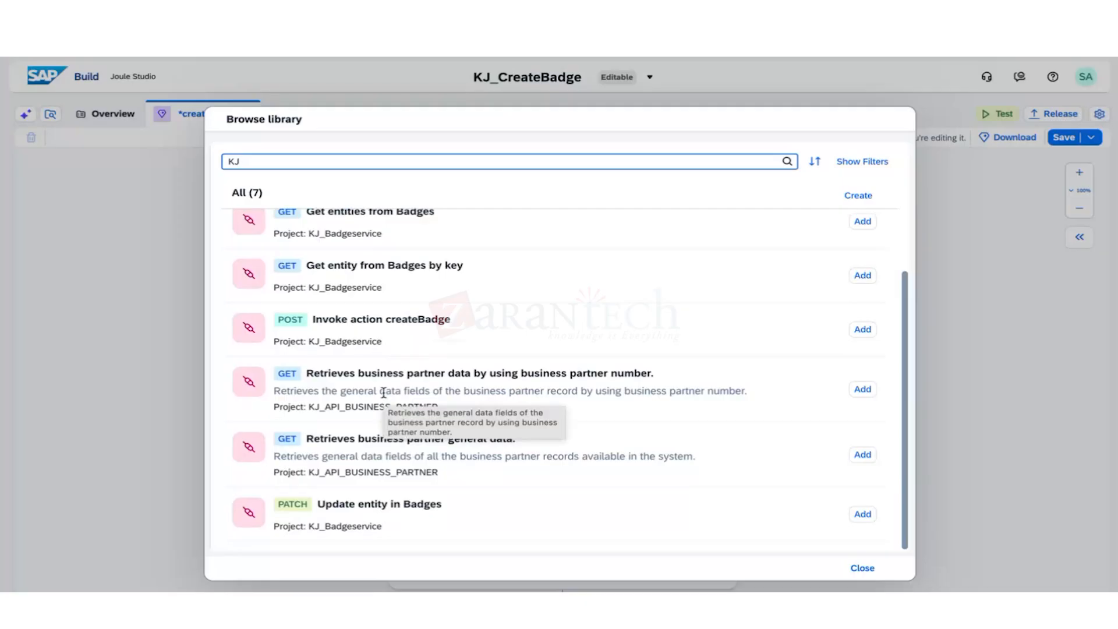
click(421, 405)
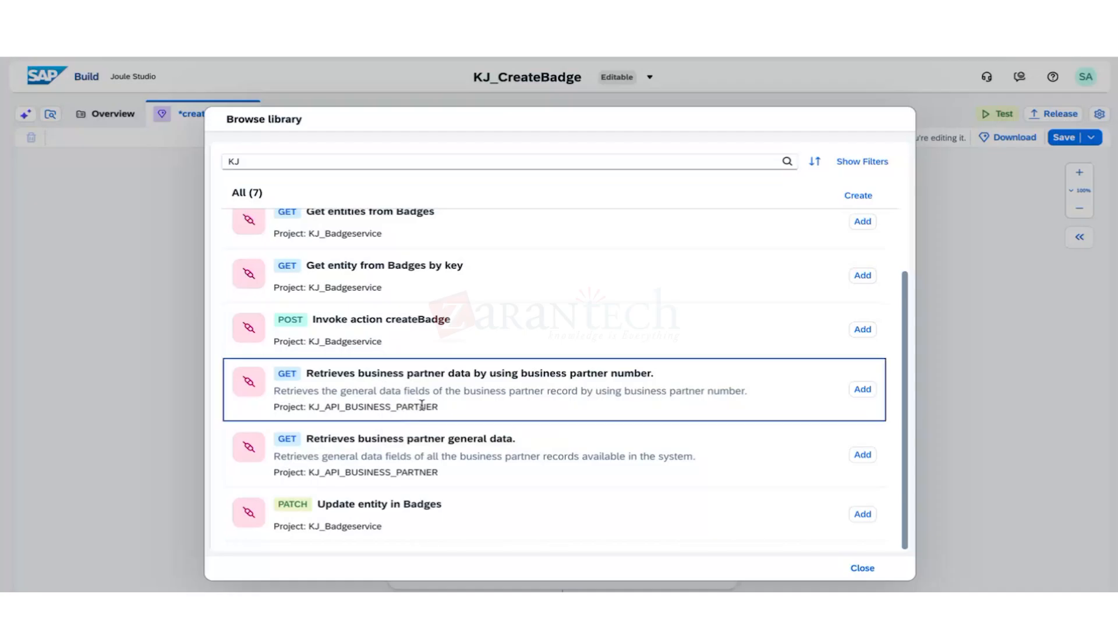
click(863, 389)
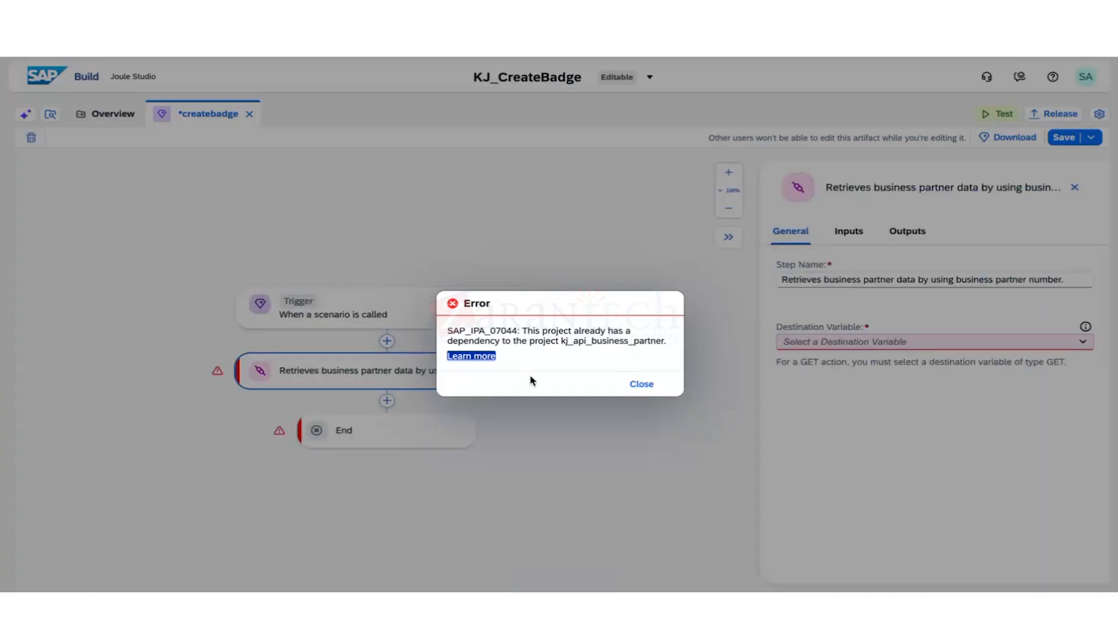
Dismiss the three dependency errors, select the business partner step, and list its destination variables.
click(639, 385)
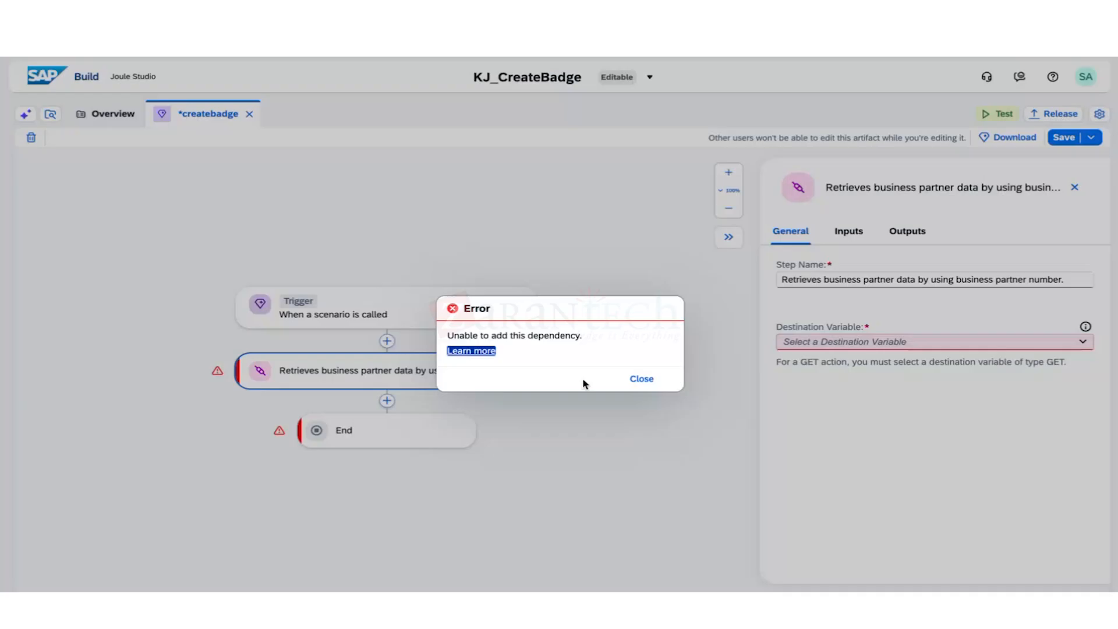
click(642, 378)
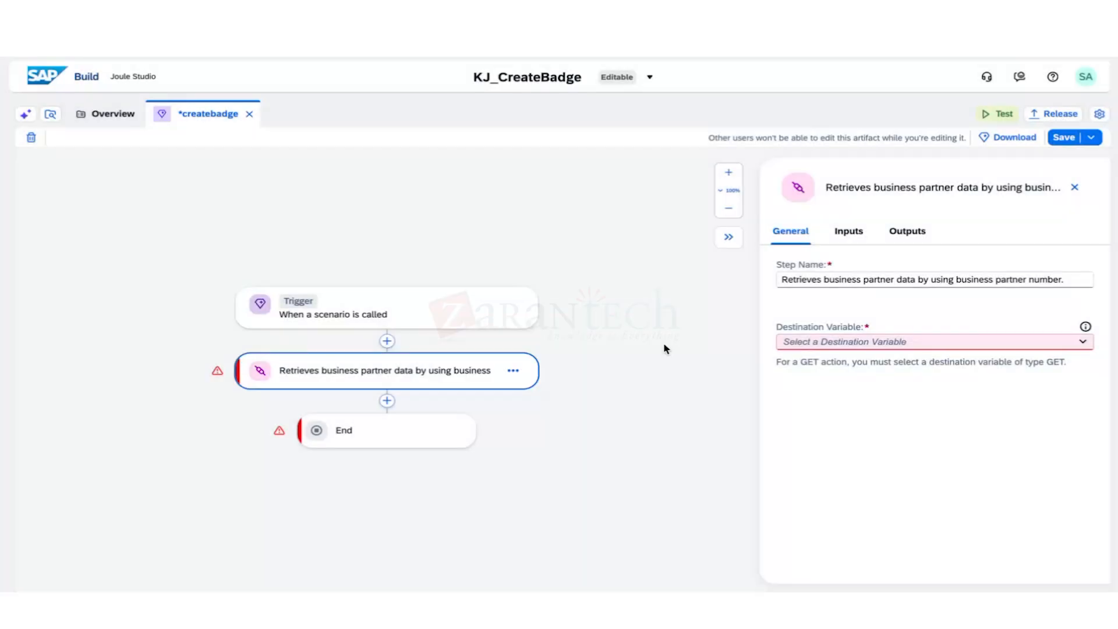
click(599, 350)
click(412, 379)
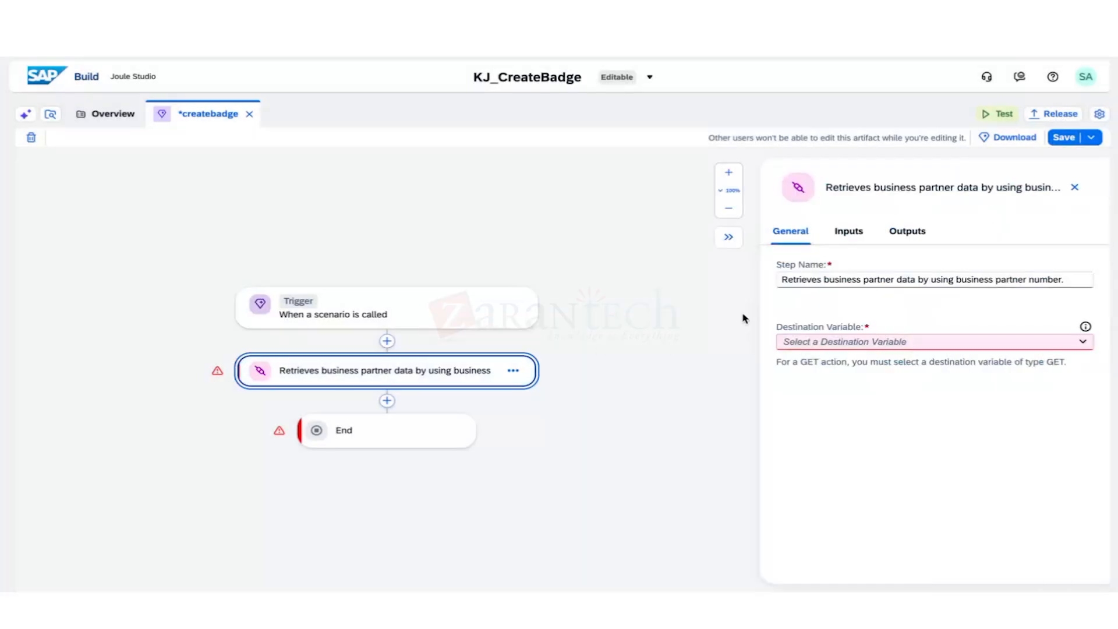
click(846, 349)
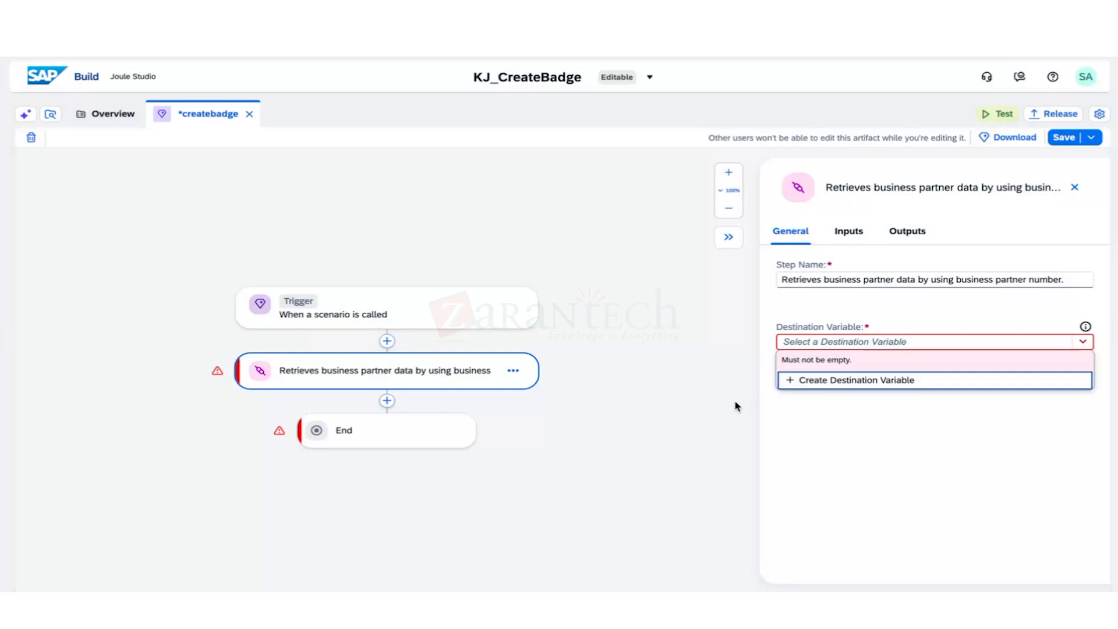
Create destination variable KJ_S4HANA_MOCk with a business-partner API description.
click(796, 382)
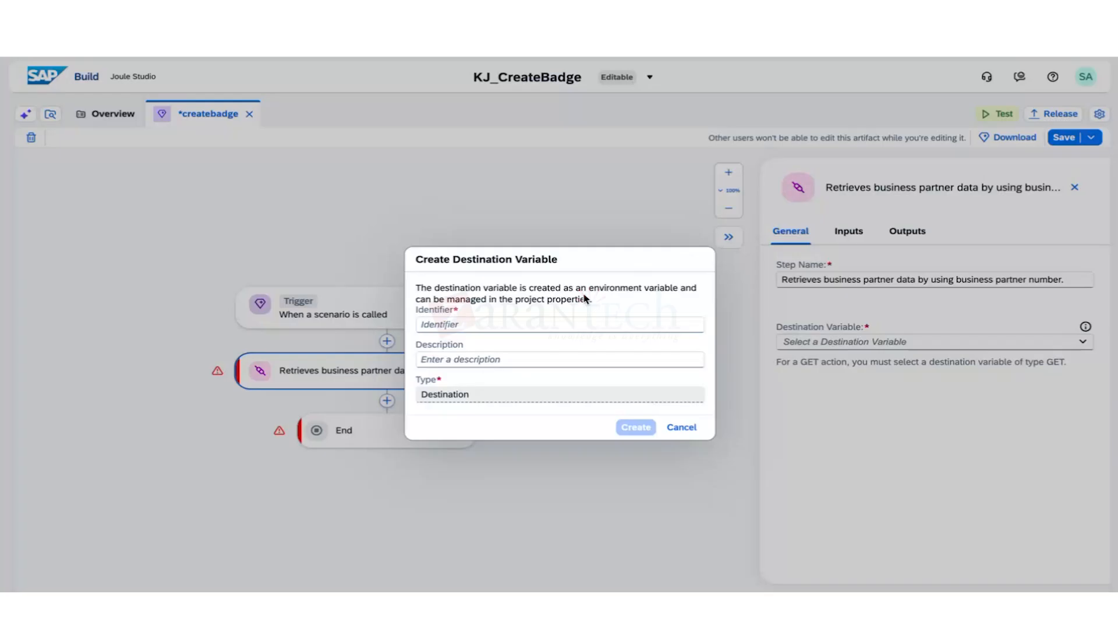
click(542, 324)
text(S4)
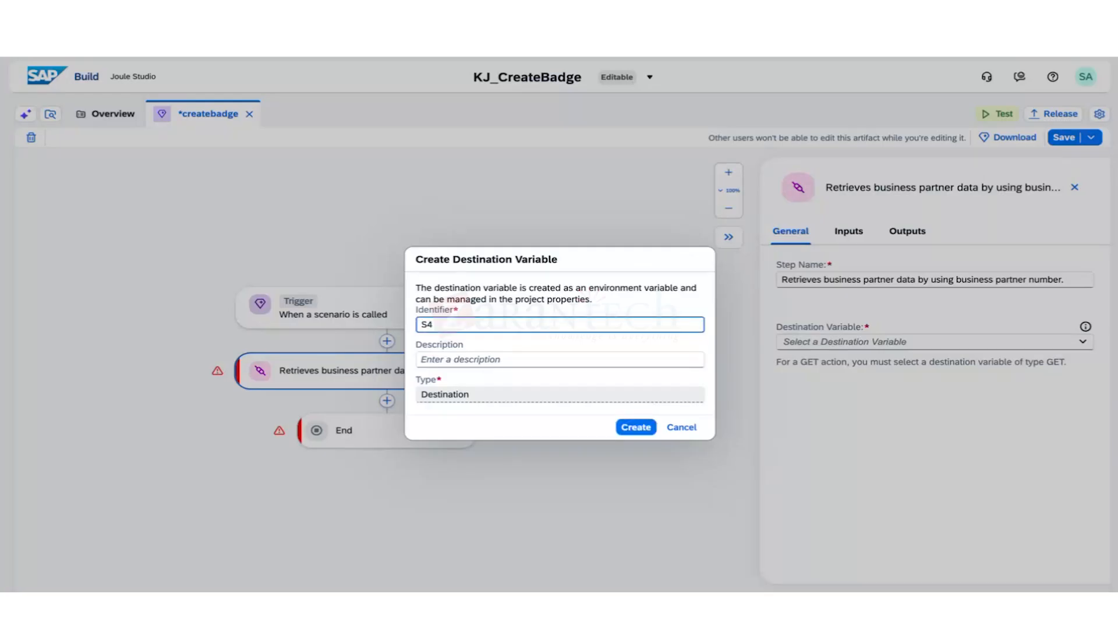
text(HANA_MOCK)
click(420, 325)
text(KJ_)
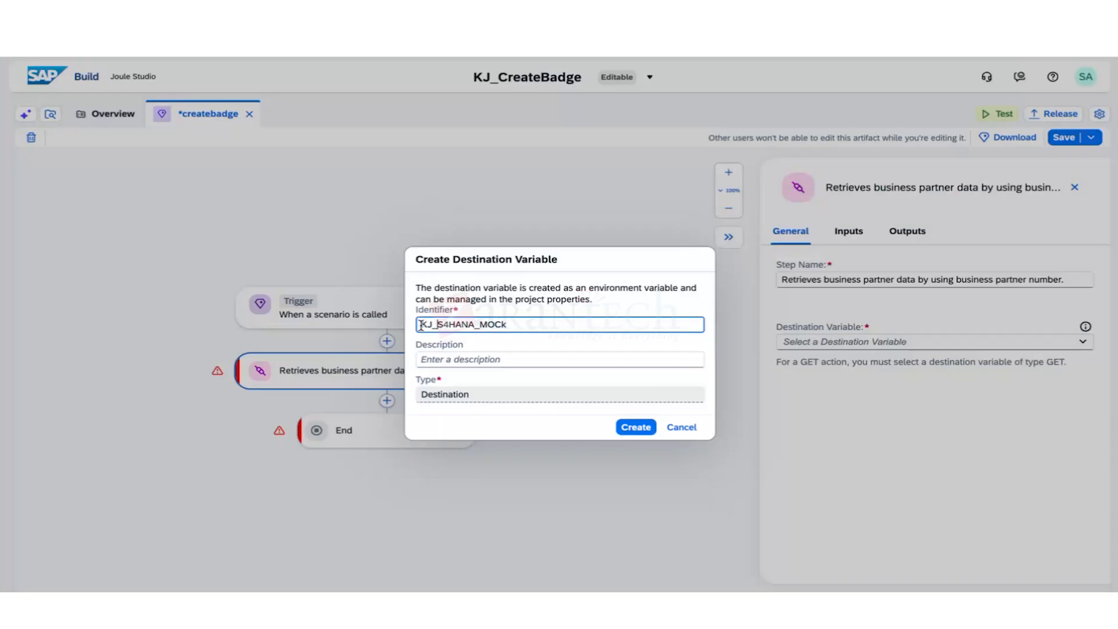
click(476, 357)
text(Businessparne)
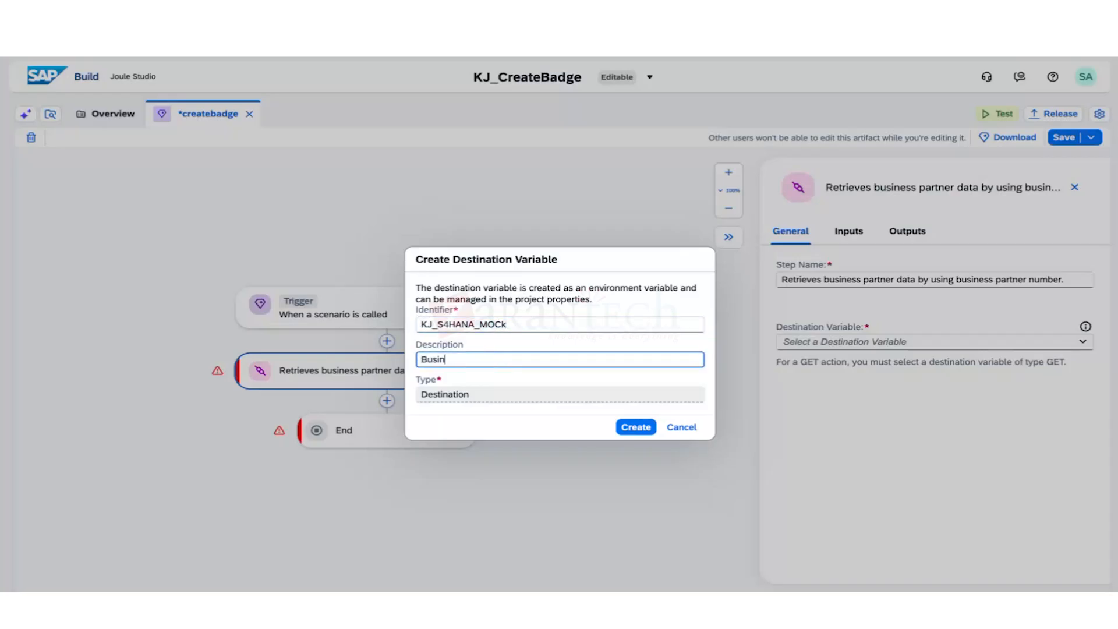
key(BackSpace)
key(BackSpace)
text(tner API)
click(635, 427)
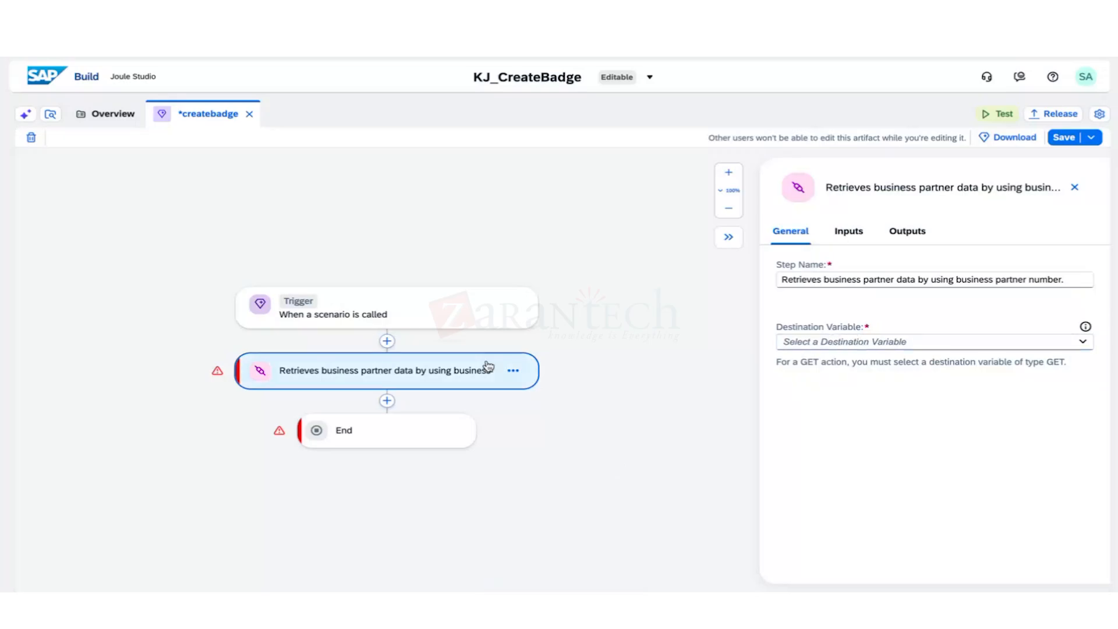
Create a second destination variable KJ_MOCK_BP, reusing its identifier as the description.
click(983, 344)
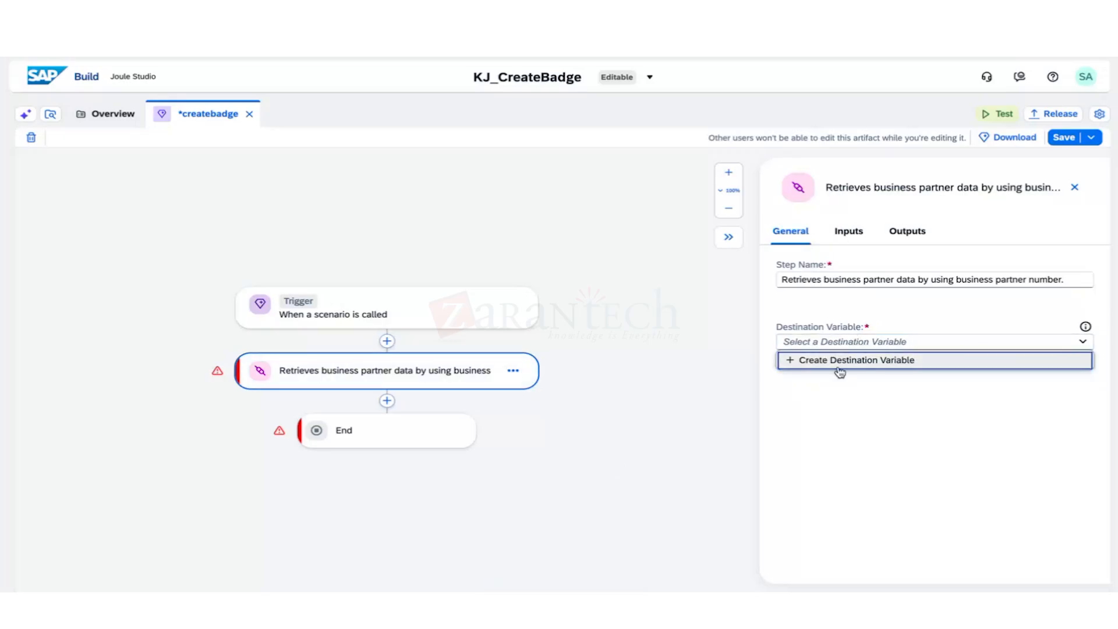
click(899, 344)
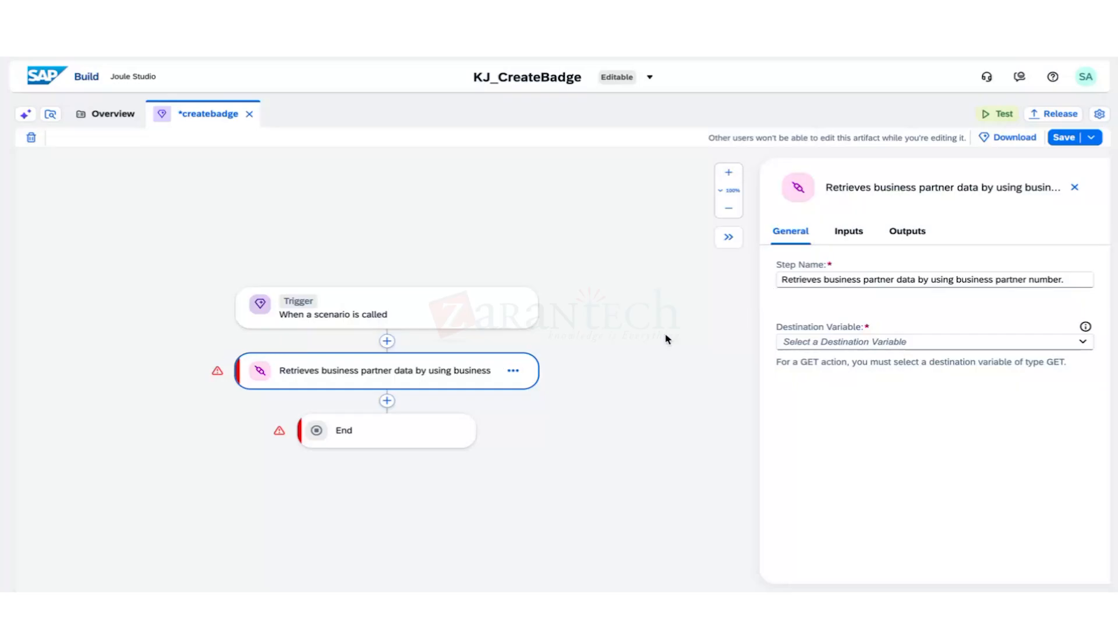
click(802, 347)
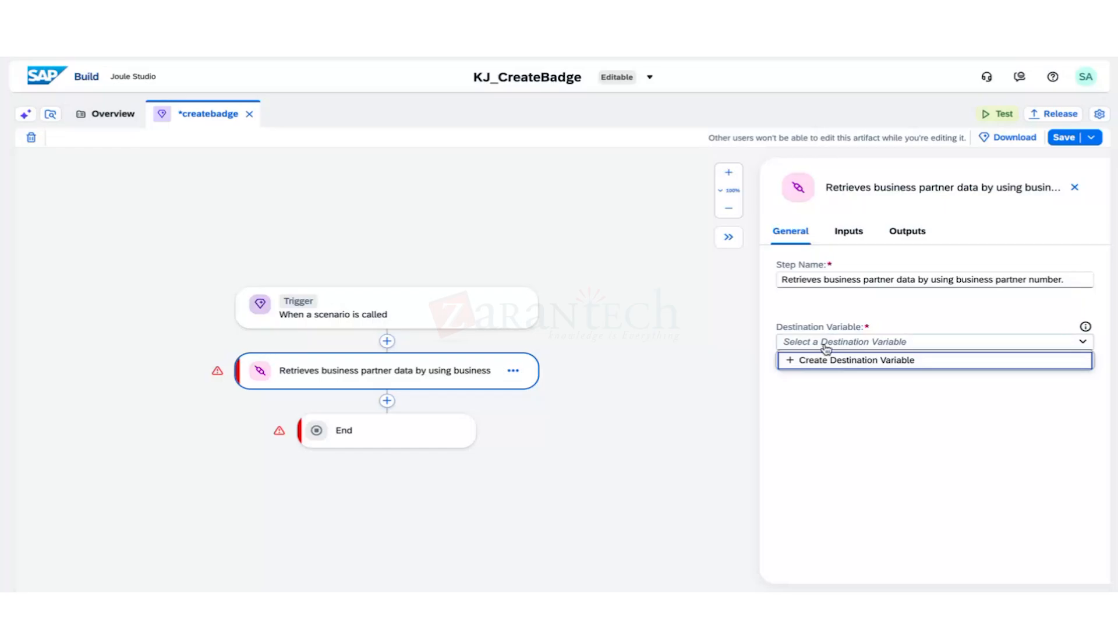
click(824, 364)
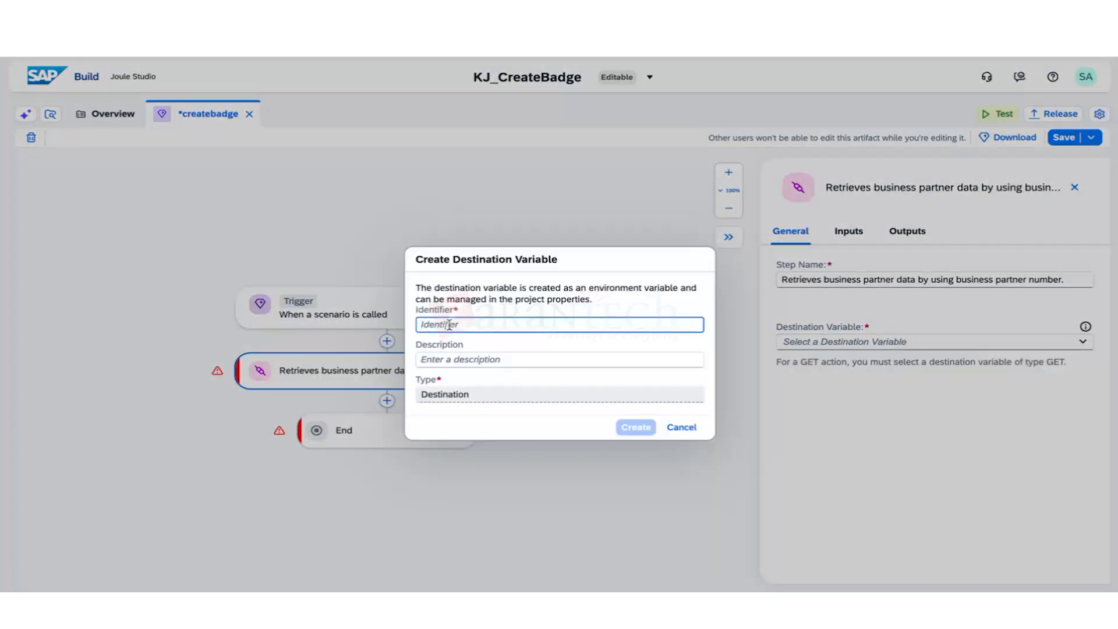
text(KJ)
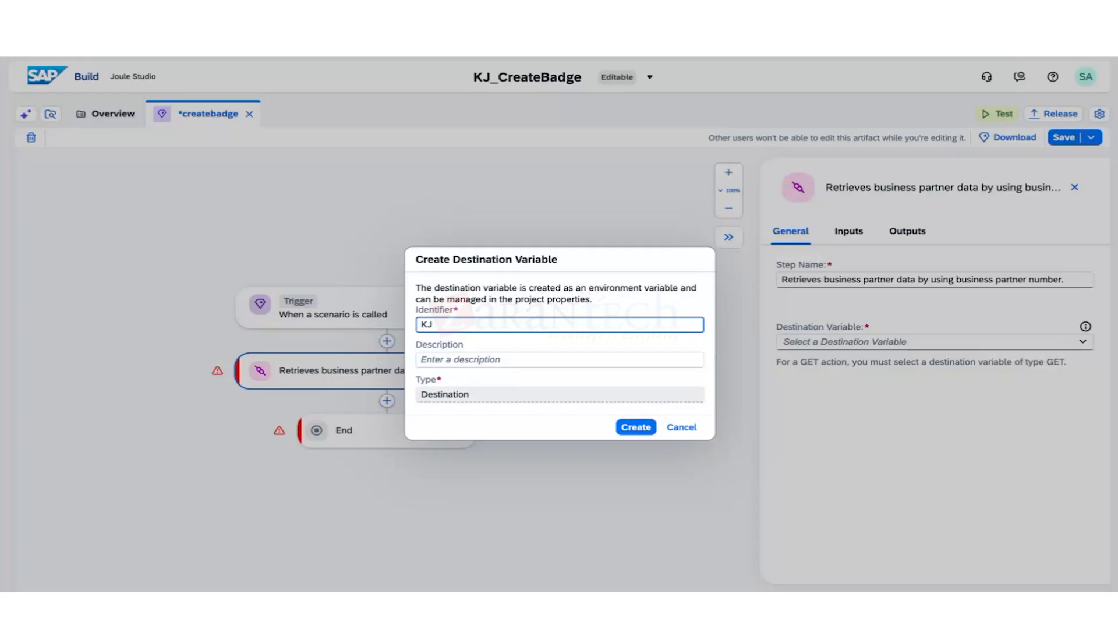
text(MOCK_BP)
key(ctrl+a)
key(ctrl+c)
click(444, 357)
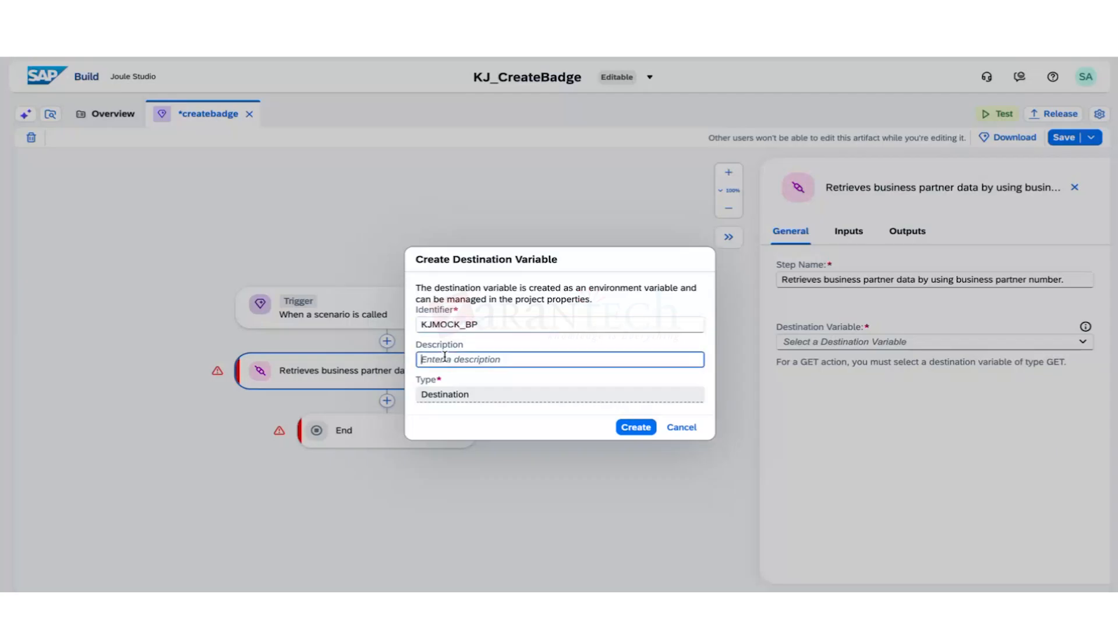
key(ctrl+v)
click(635, 430)
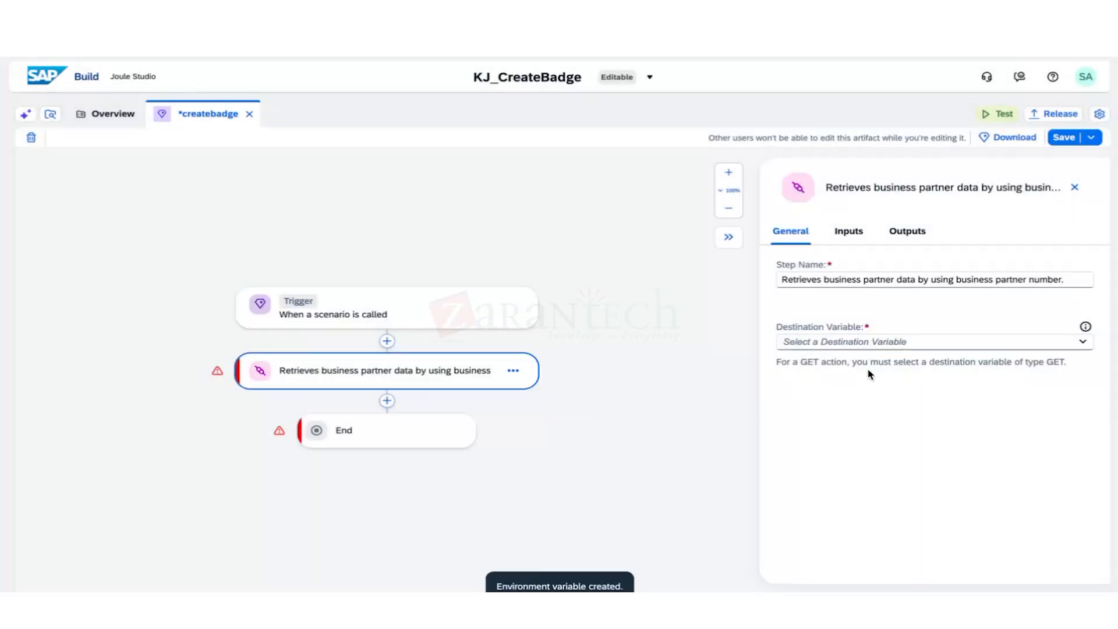
click(1081, 343)
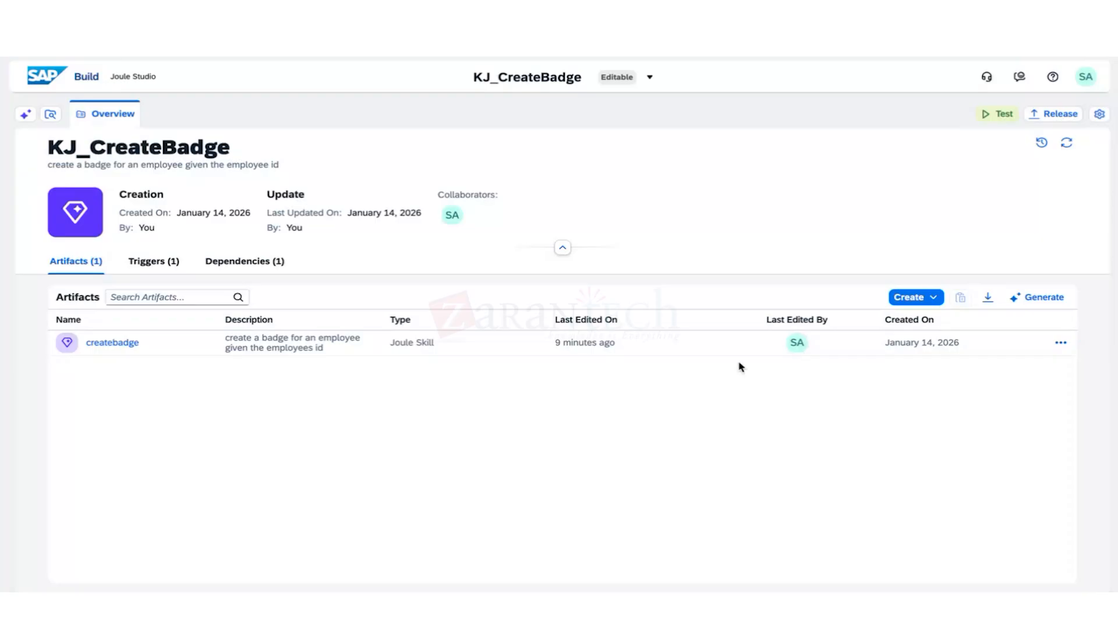
Reopen the createbadge skill from the project's Artifacts list.
click(135, 345)
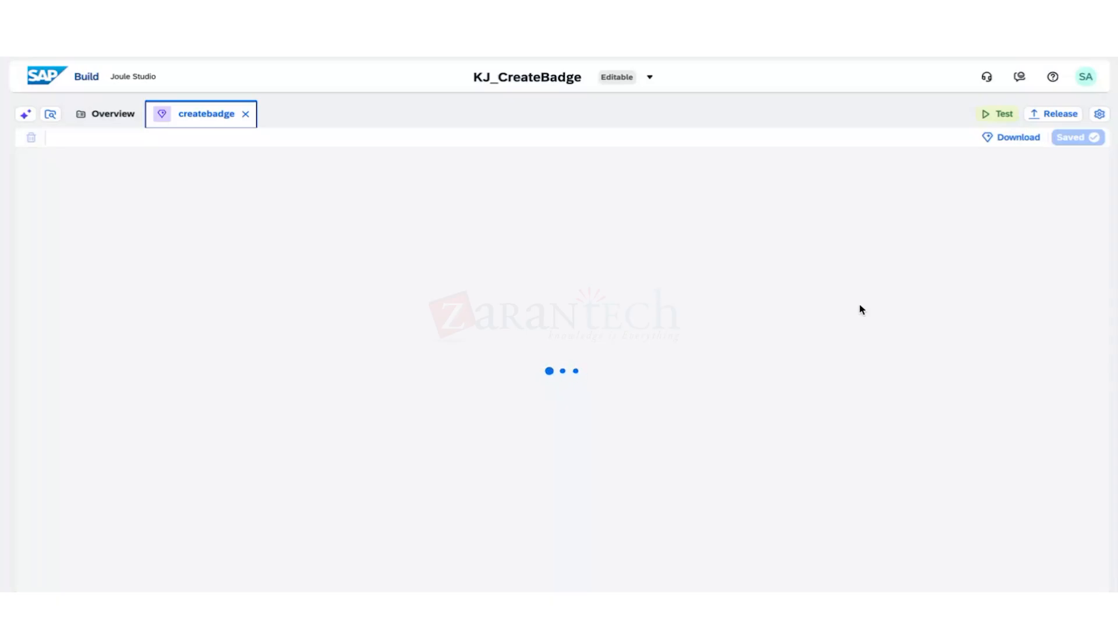
Select the business-partner node and choose KJ_S4HANA_MOCk as its destination variable.
click(442, 370)
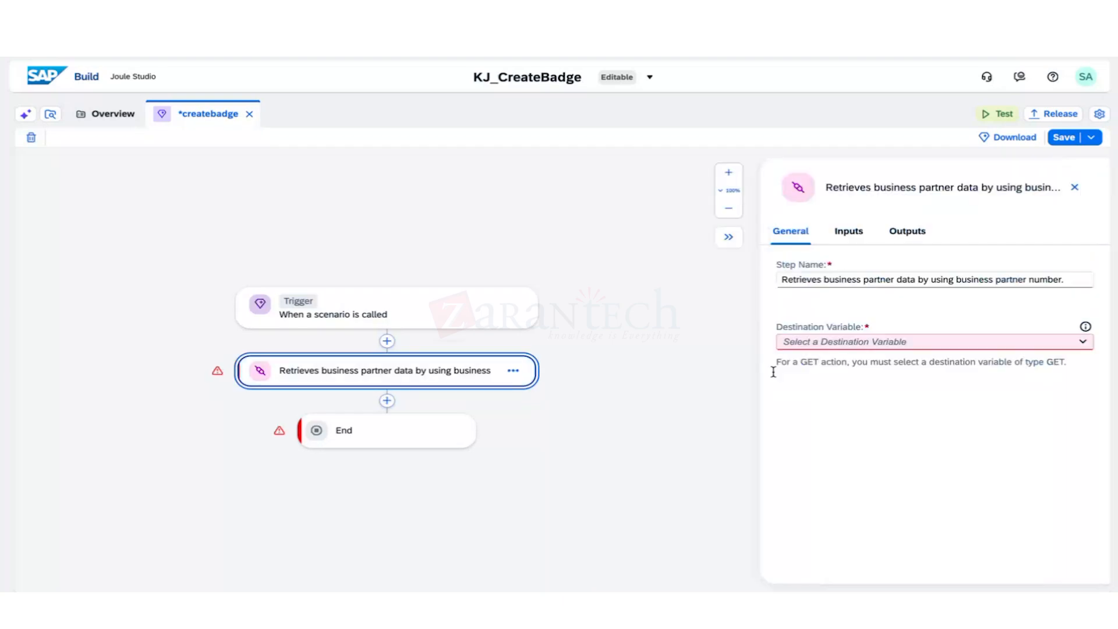
click(897, 342)
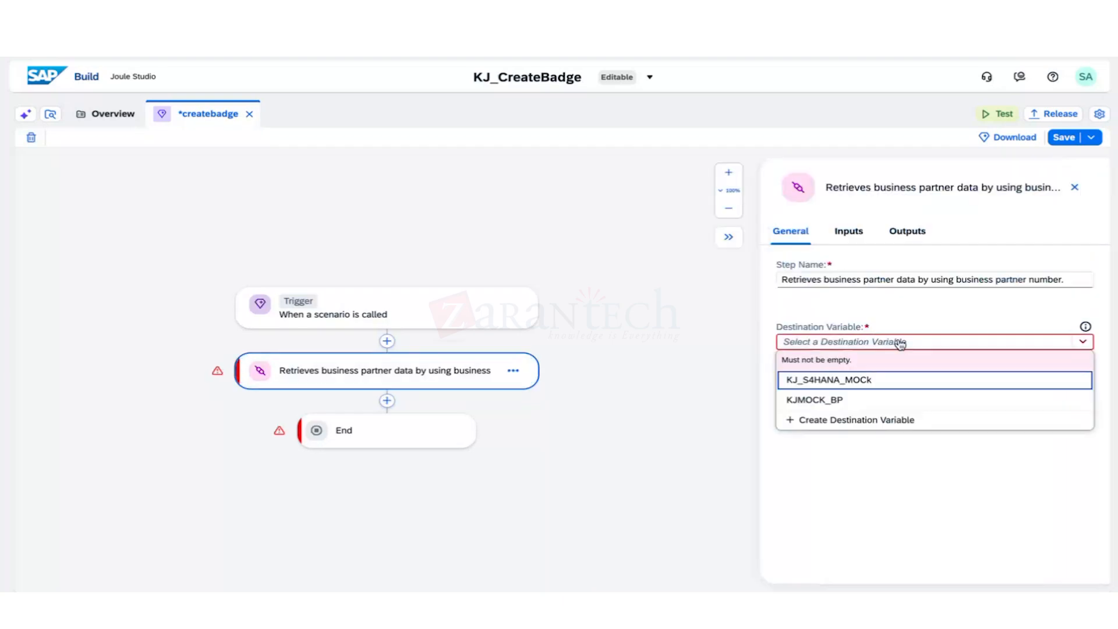
click(864, 381)
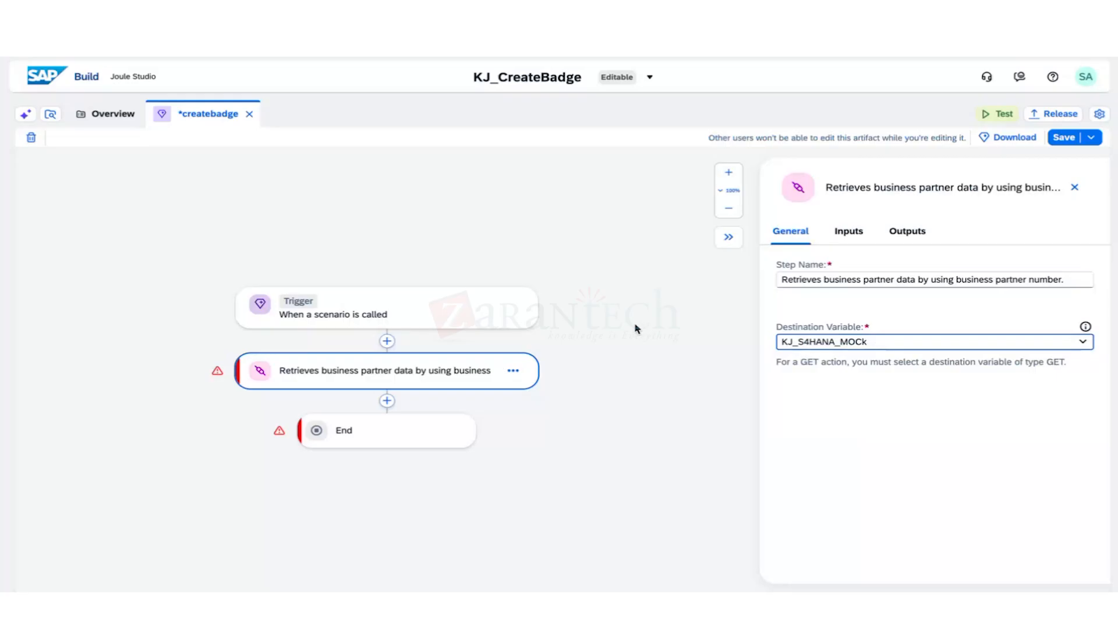
click(847, 233)
Map Skill Inputs EmployeeID into BusinessPartner, expand outputs to FirstName/LastName, and save the skill.
click(823, 291)
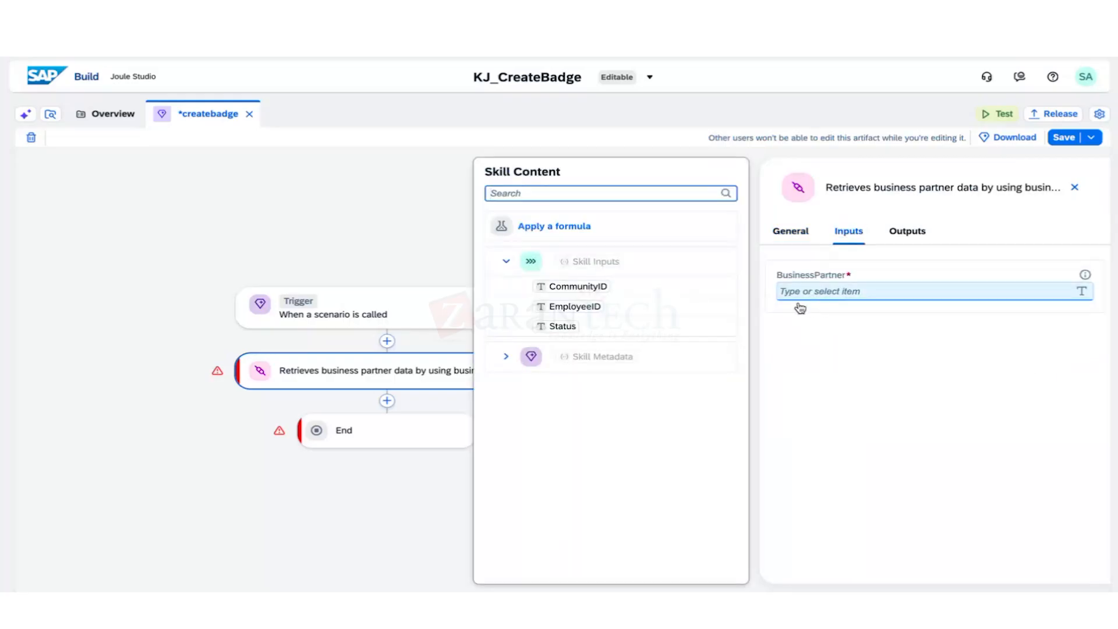
click(588, 310)
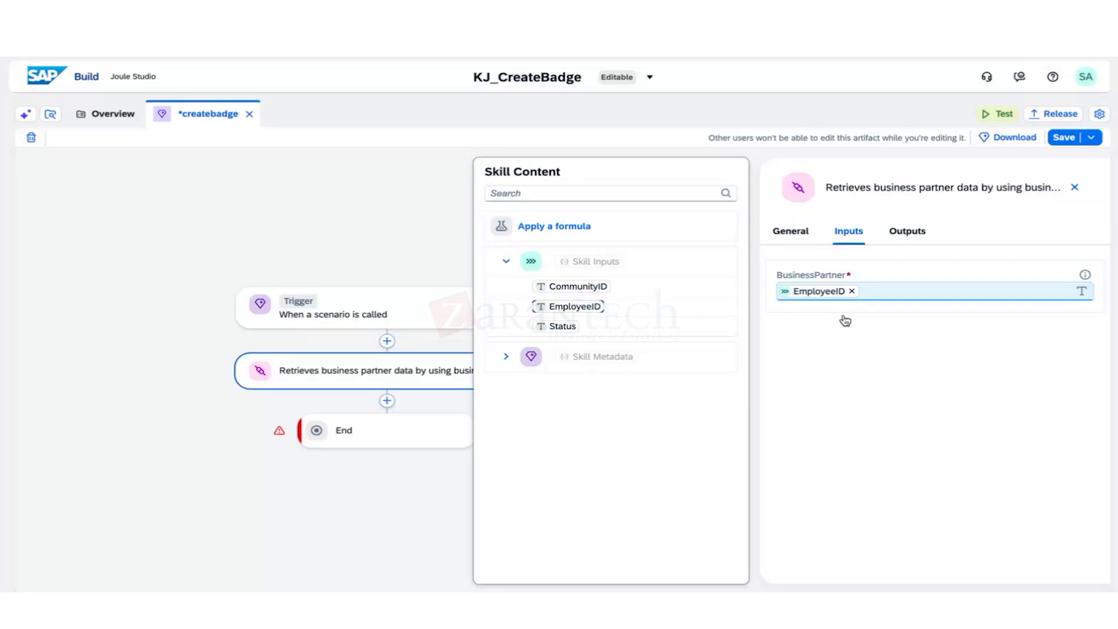
click(911, 235)
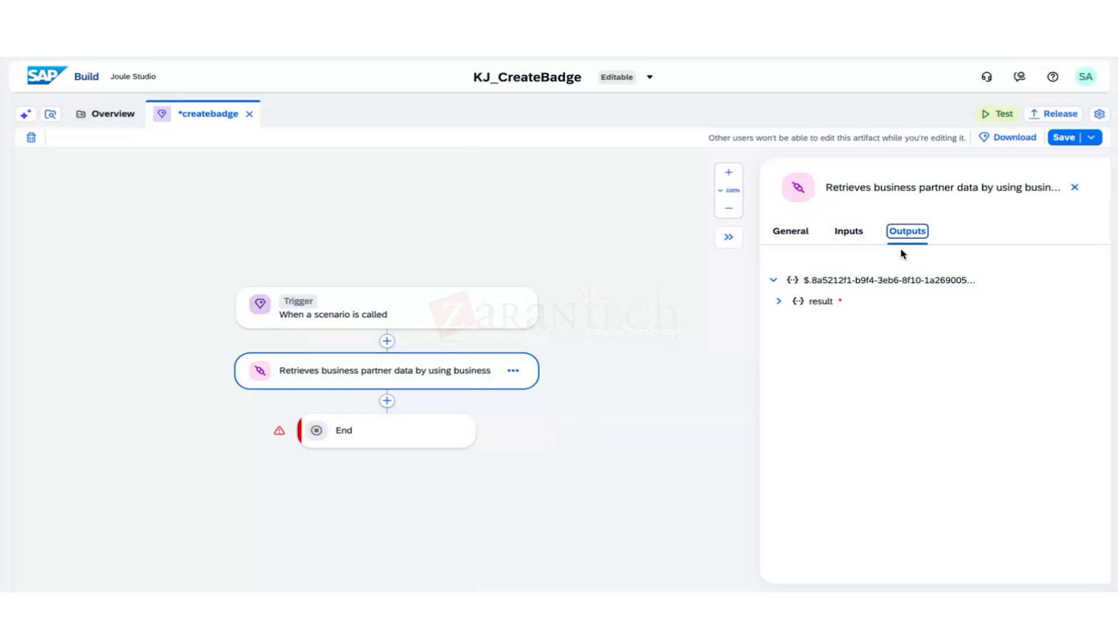
click(781, 300)
click(774, 281)
click(773, 280)
click(779, 301)
click(784, 322)
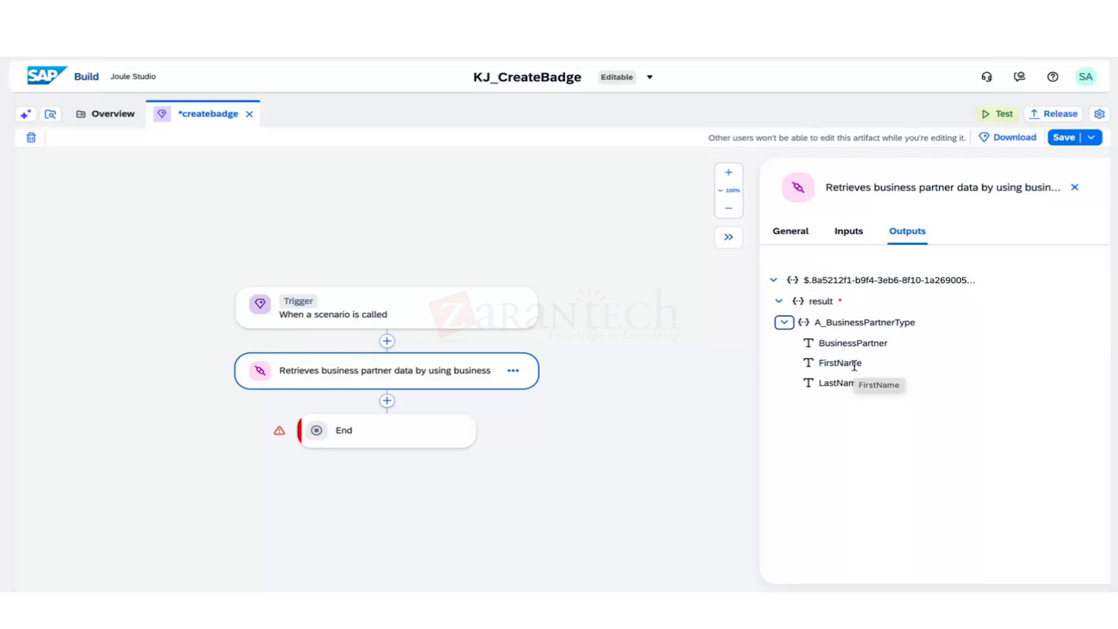
key(ctrl+s)
click(1074, 188)
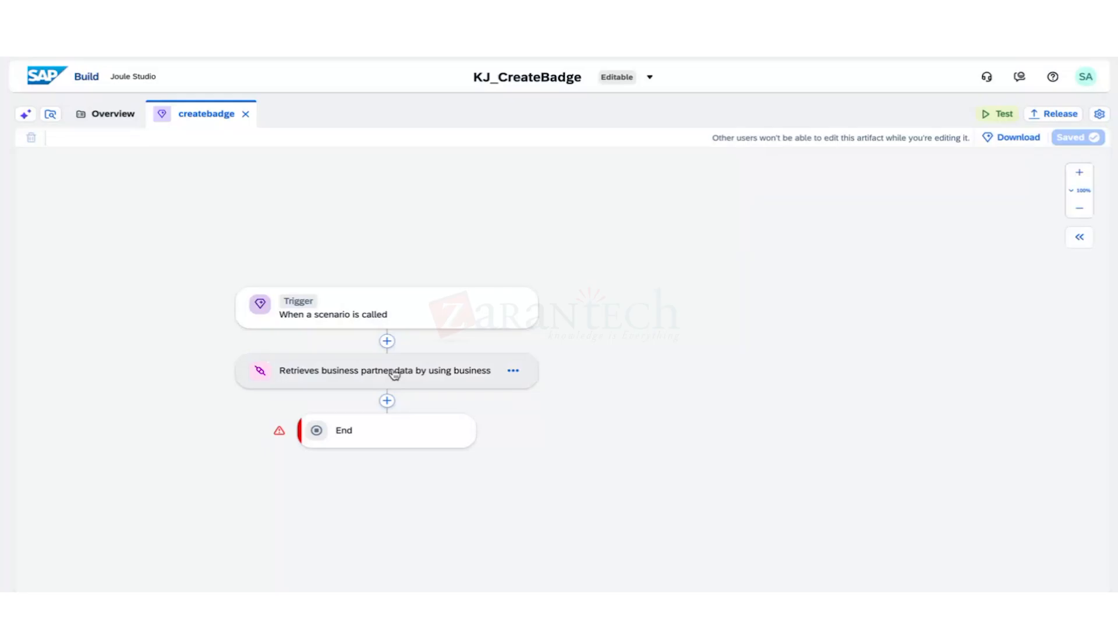
Insert 'Invoke action createBadge', found by searching 'KJ' in the action library, after the business-partner step.
click(408, 386)
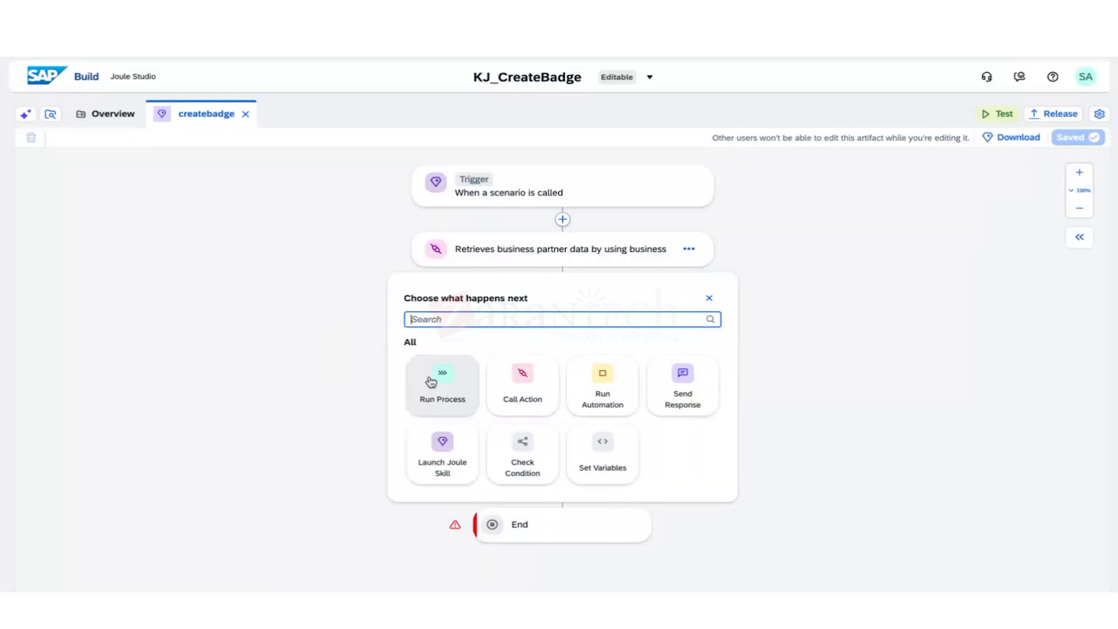
click(520, 390)
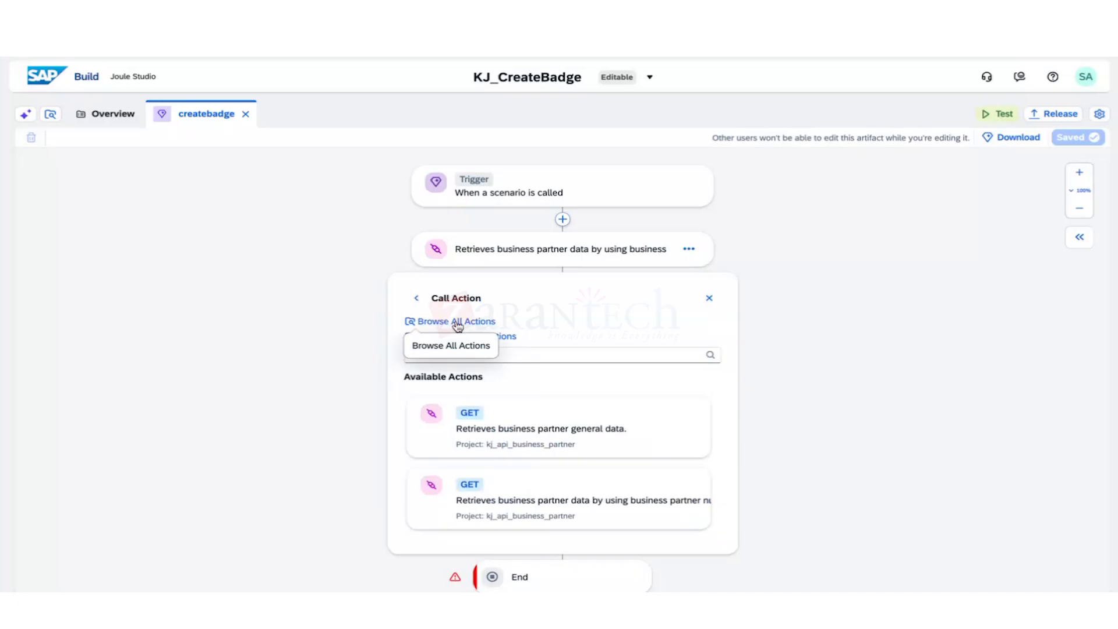
click(458, 324)
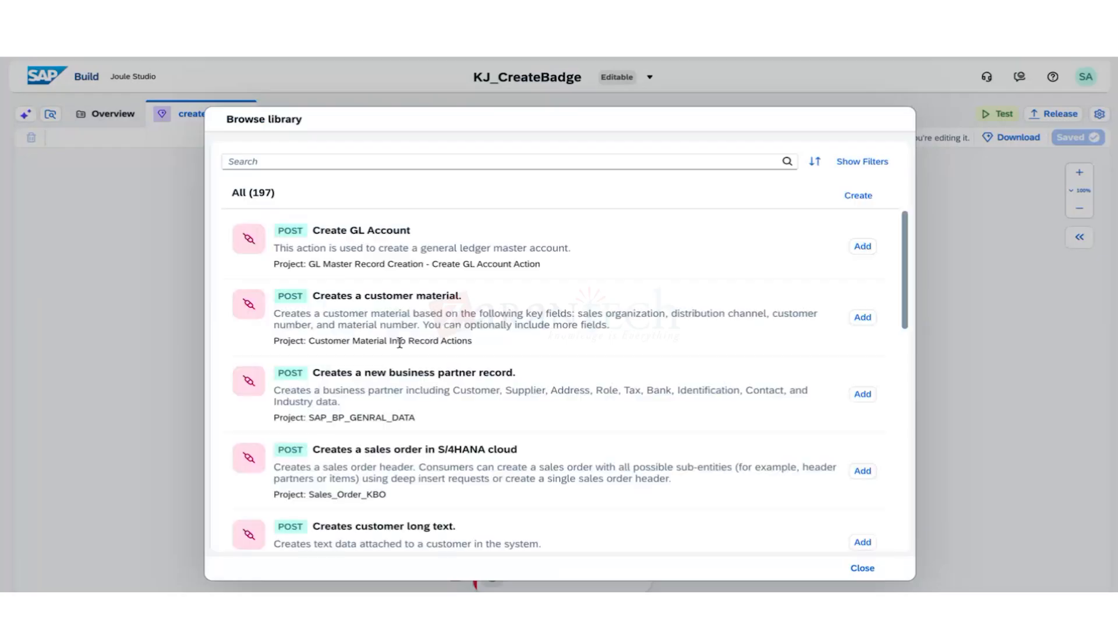
click(444, 161)
text(KJ)
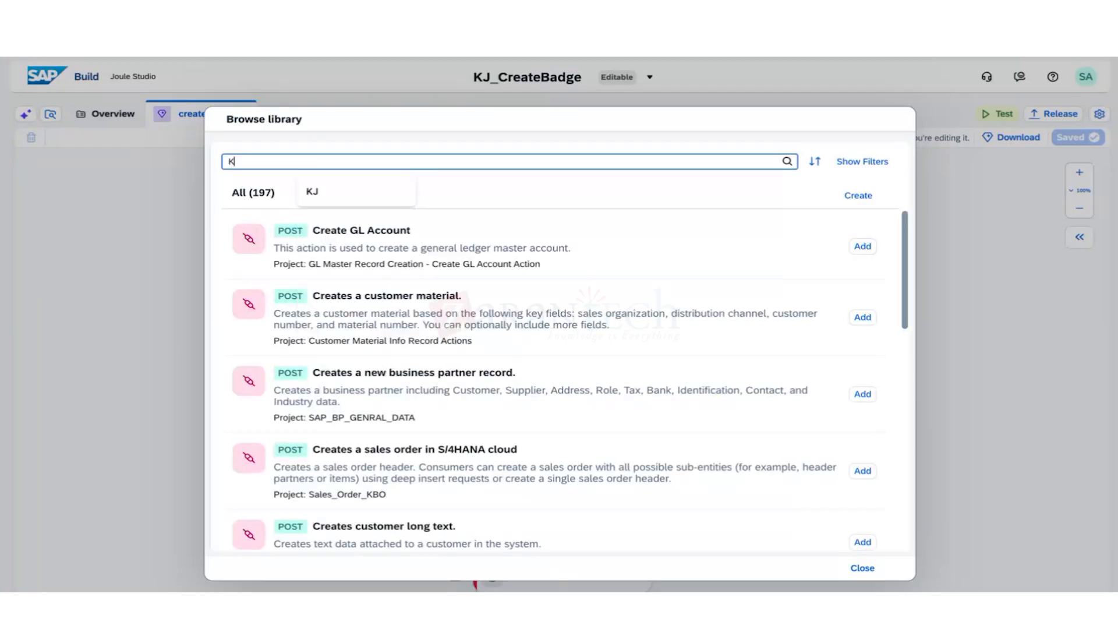
key(Return)
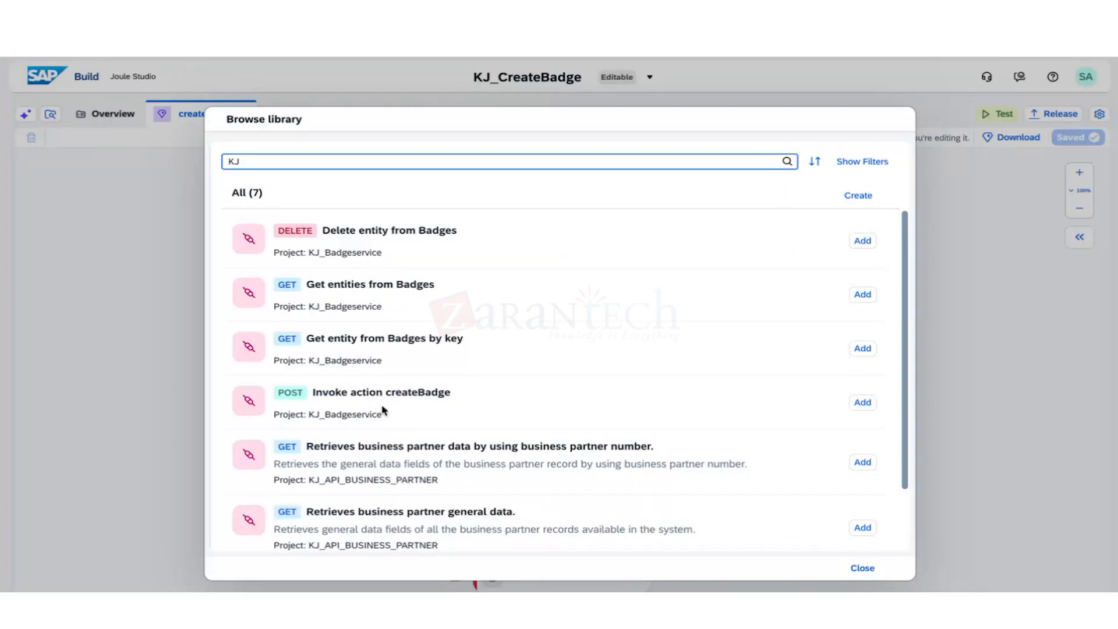
click(861, 404)
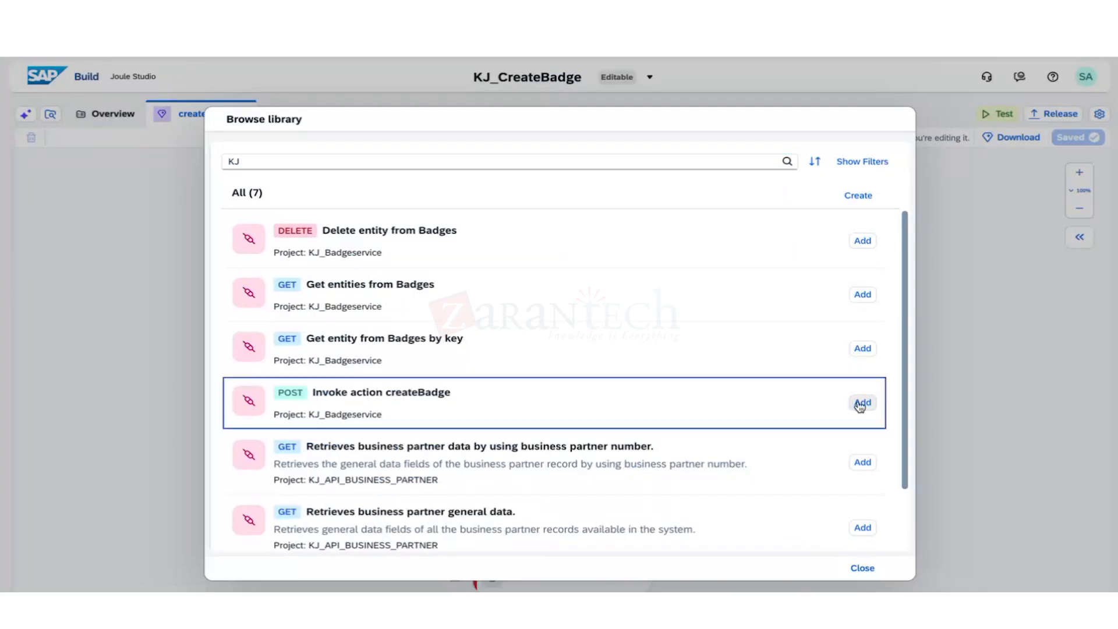
click(860, 404)
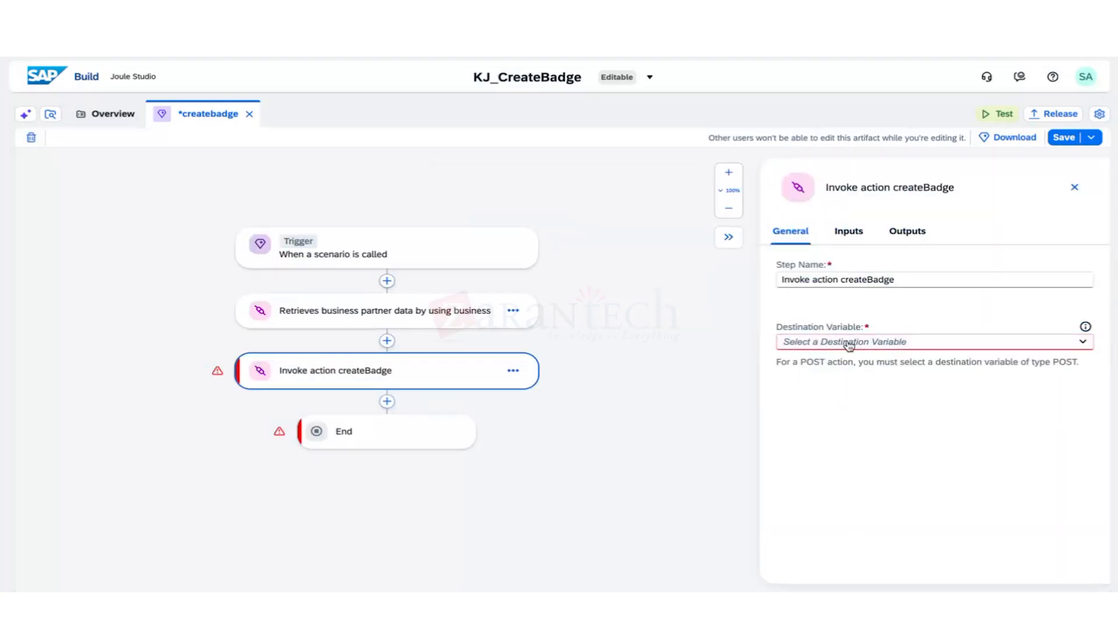
Create destination variable KJ_Badge_Invoke with the same text as description, then reload the page.
click(849, 345)
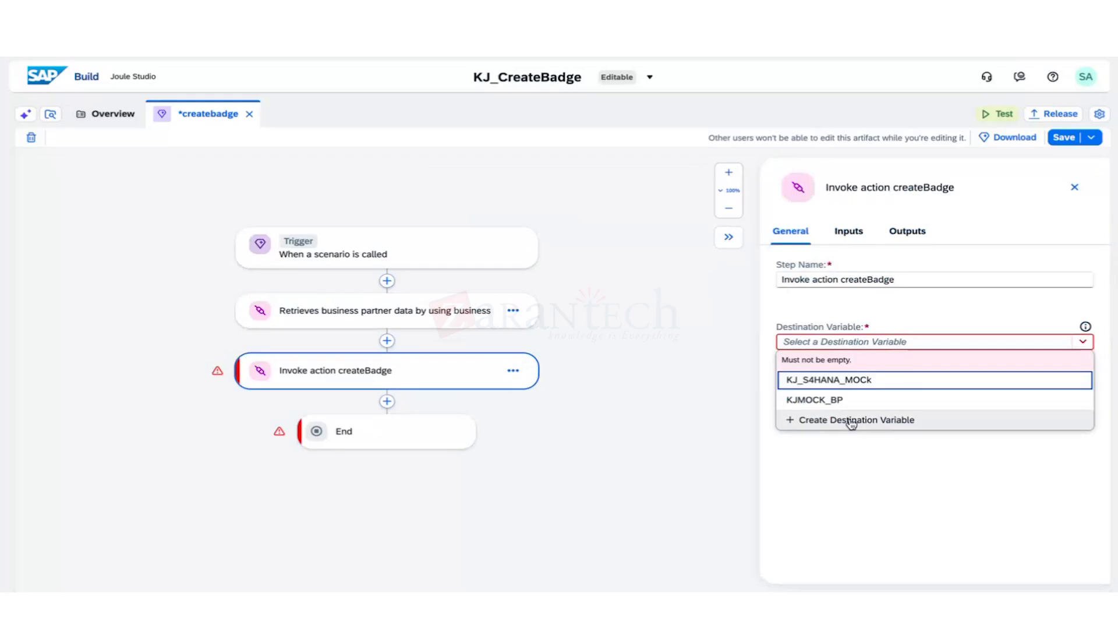
click(851, 421)
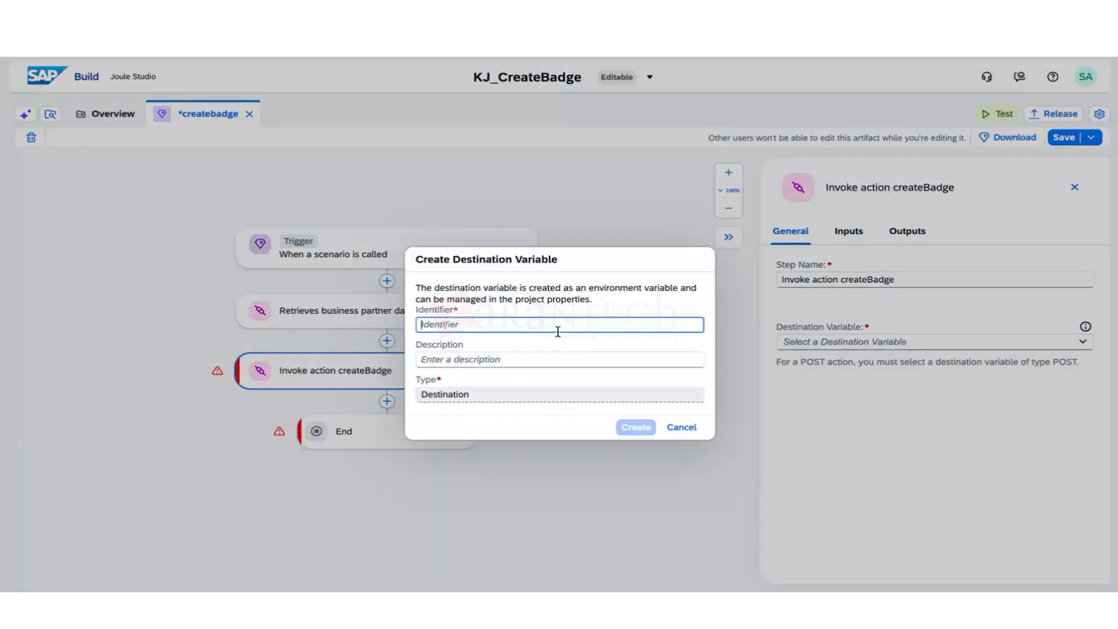
text(KJ_Badge)
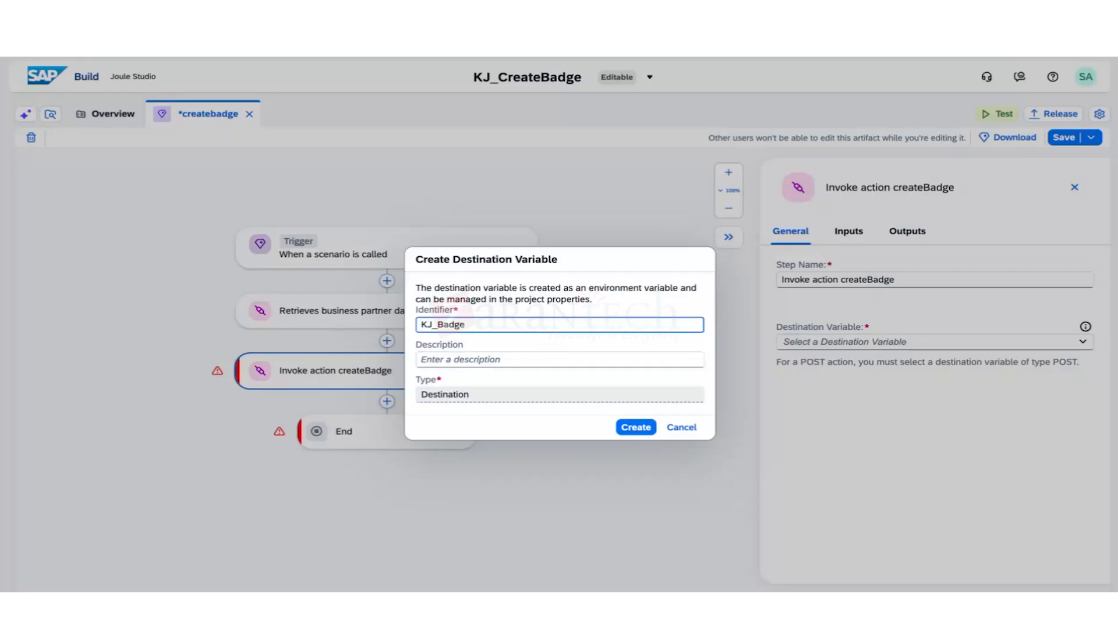
text(_Invoke)
click(543, 361)
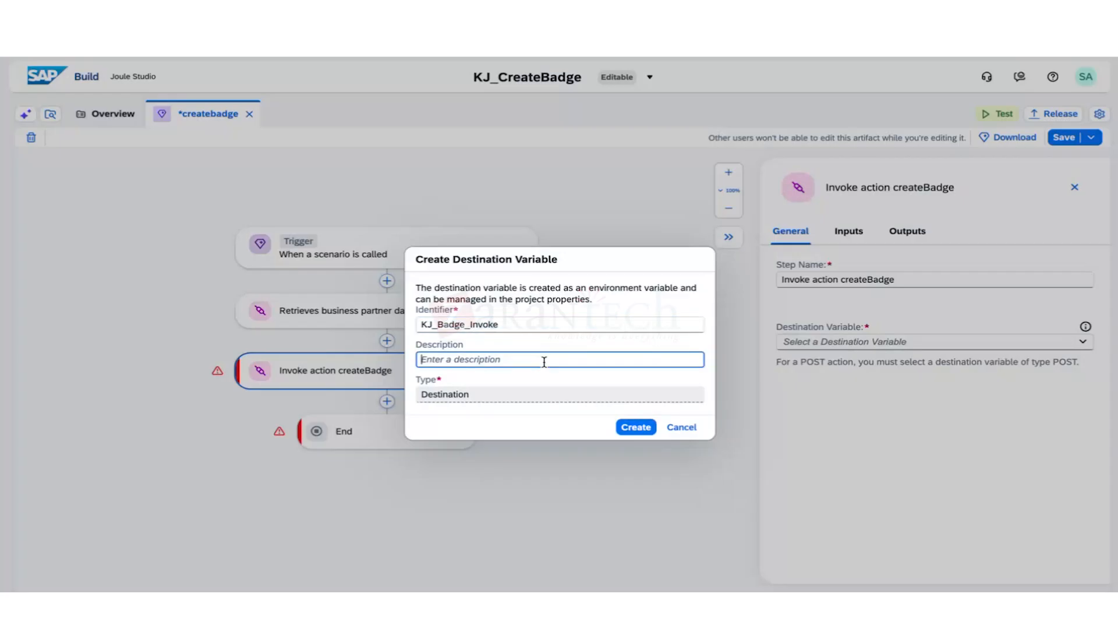
double_click(422, 324)
key(ctrl+c)
click(418, 358)
key(ctrl+v)
click(633, 427)
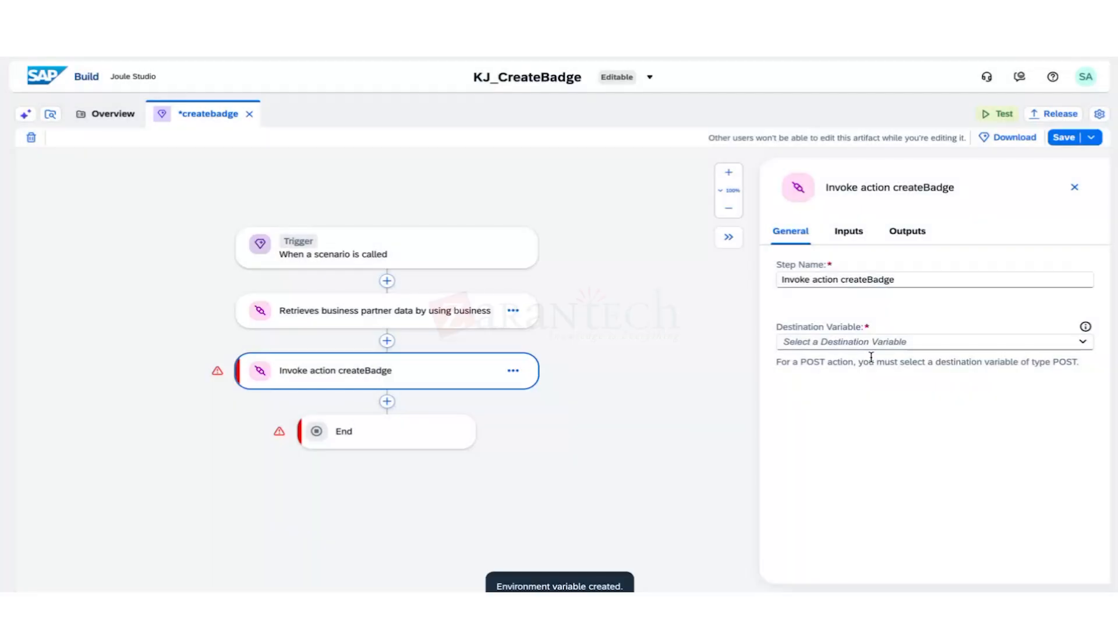
click(876, 344)
click(876, 346)
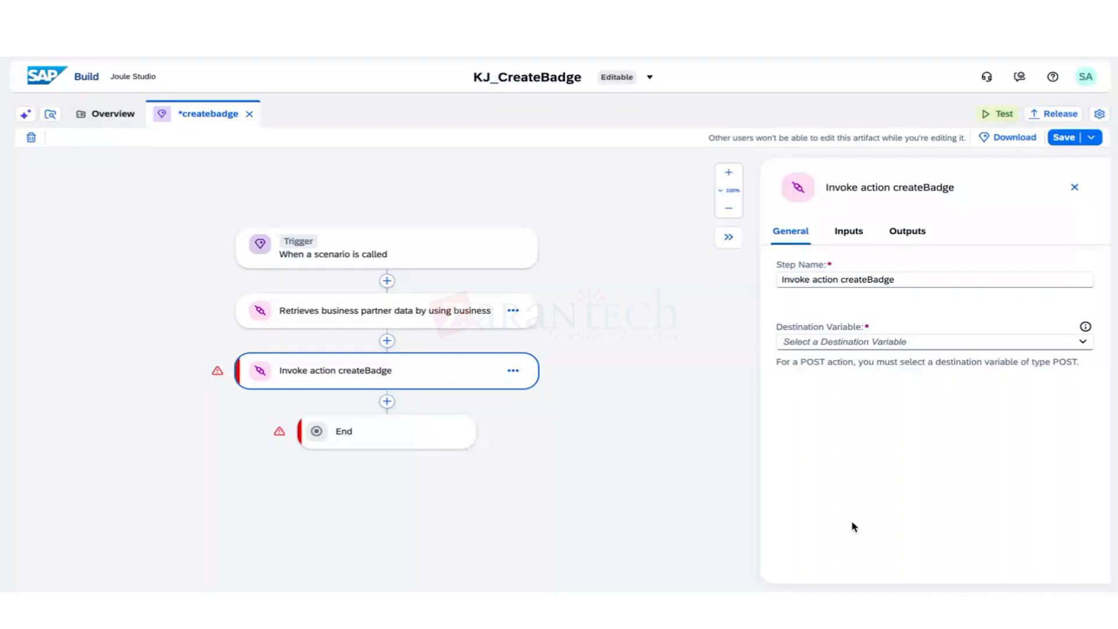
key(F5)
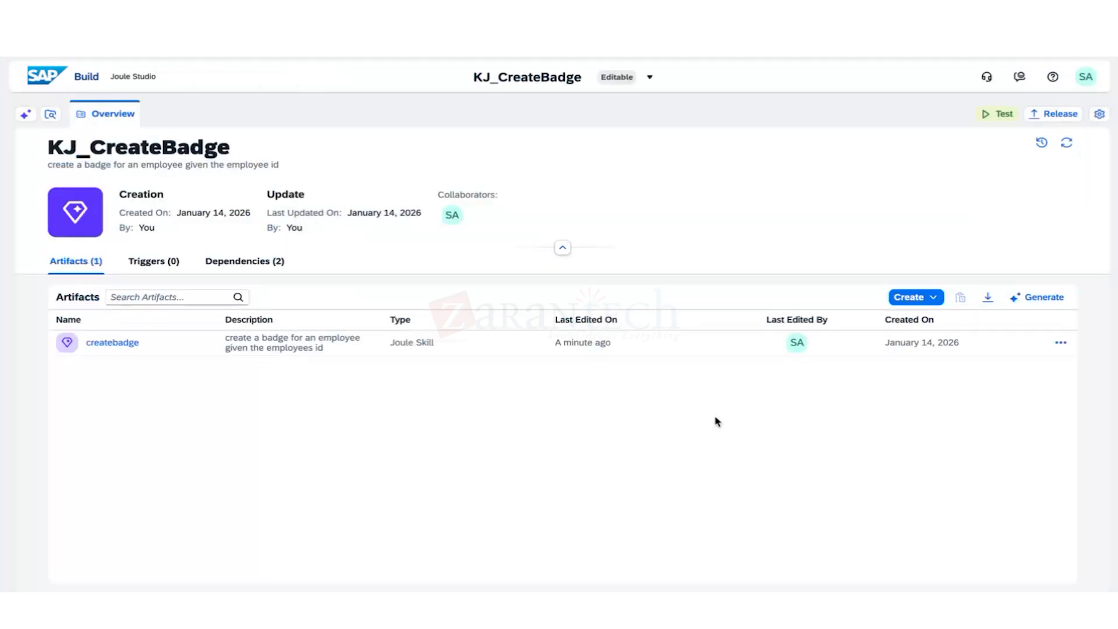
Dismiss the create options list and reopen the createbadge skill from the Artifacts list.
click(933, 298)
click(936, 304)
click(133, 349)
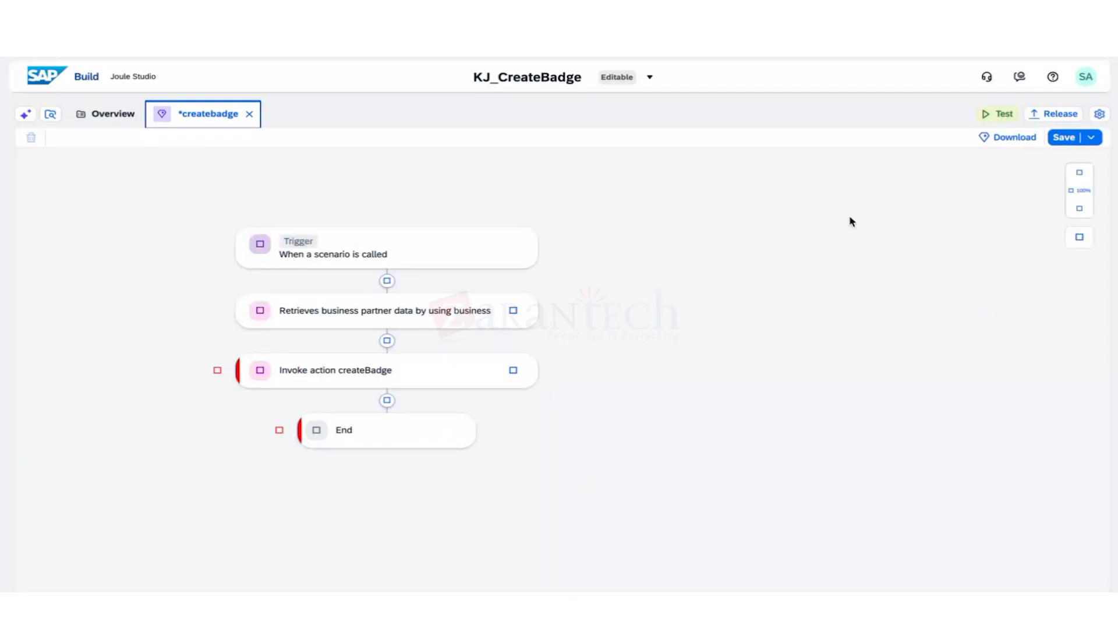
Point the Invoke action createBadge step at the KJ_Badge_Invoke destination variable.
click(521, 361)
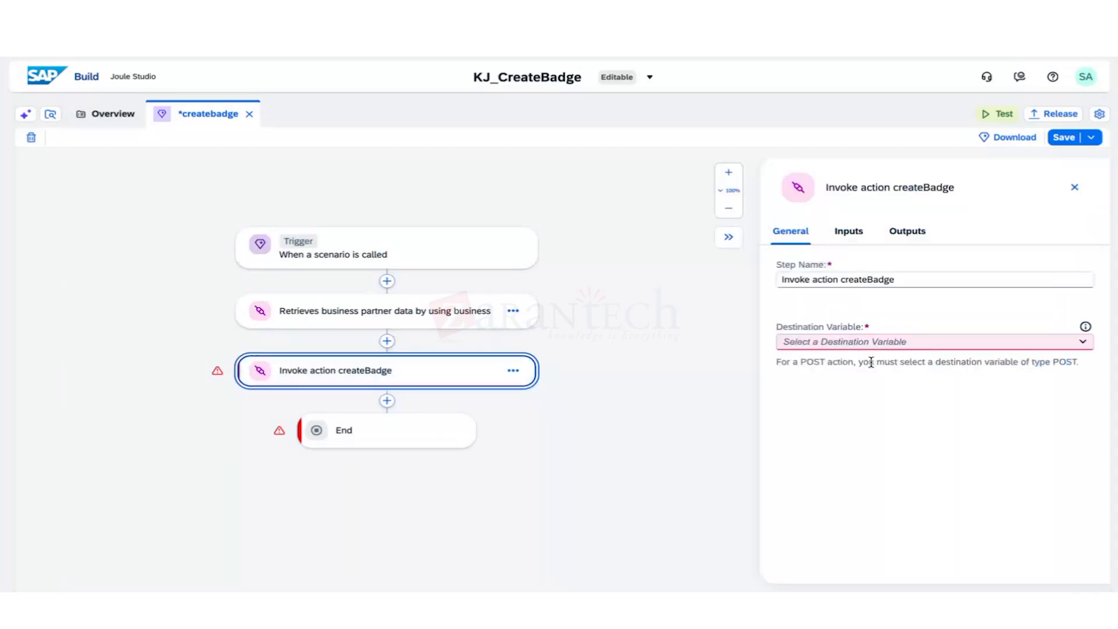
click(878, 344)
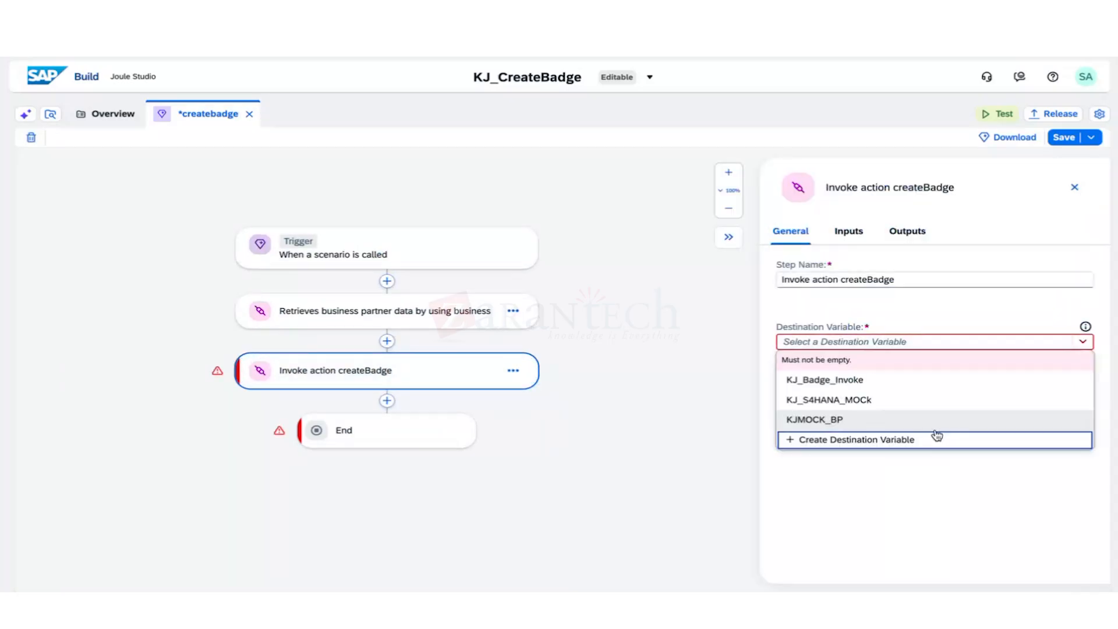
click(868, 381)
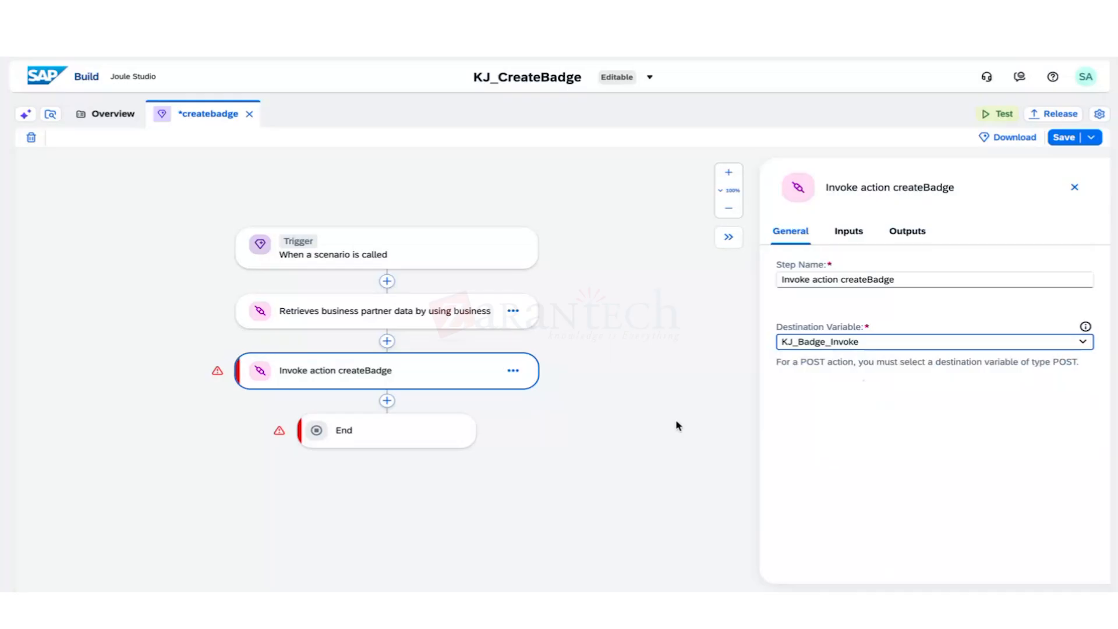
click(840, 233)
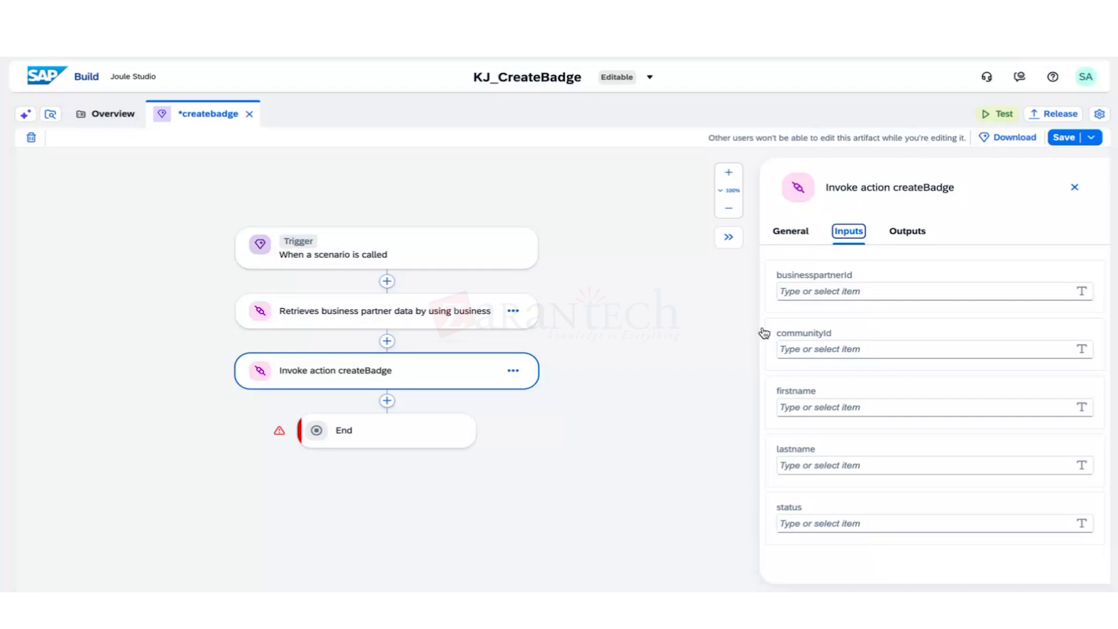
Map the lookup's BusinessPartner into businesspartnerId and the skill's CommunityID into communityId.
click(823, 293)
click(518, 286)
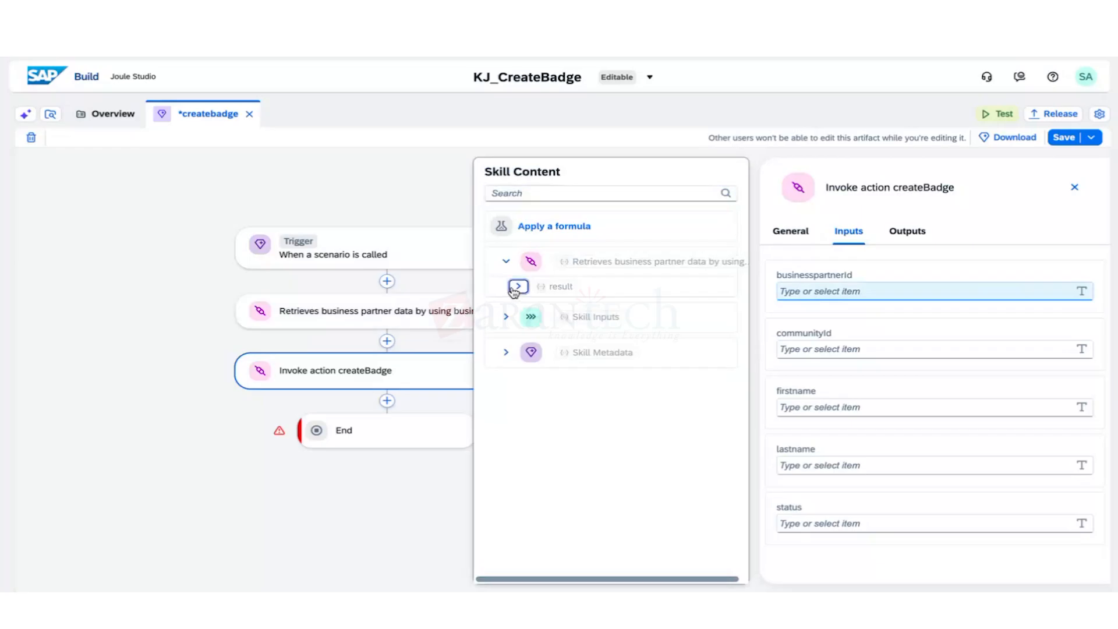
click(506, 337)
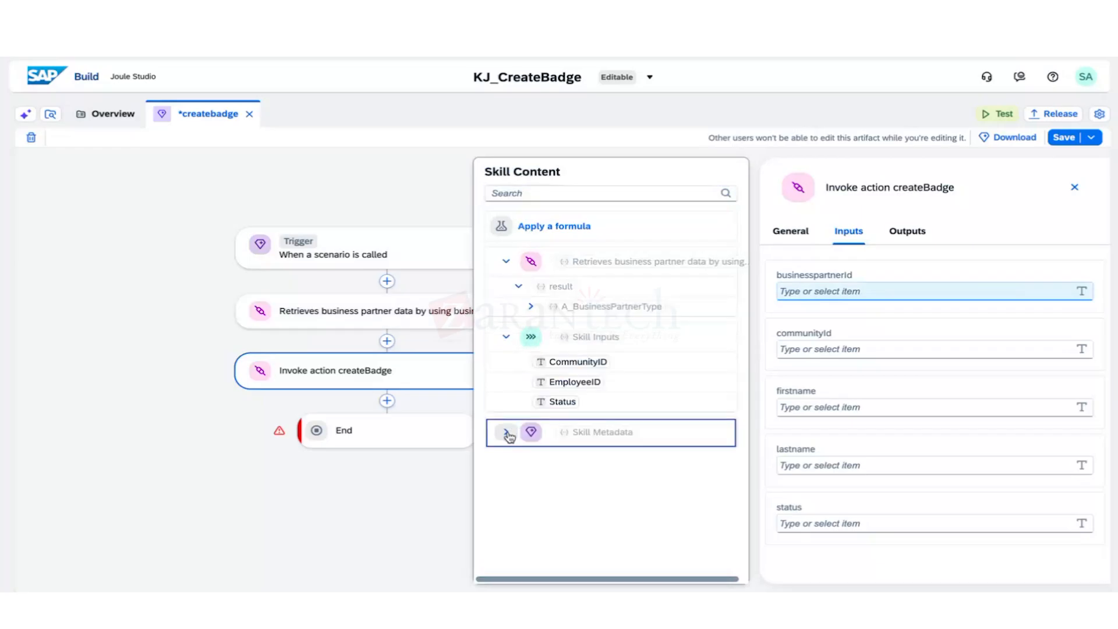
click(505, 432)
click(530, 307)
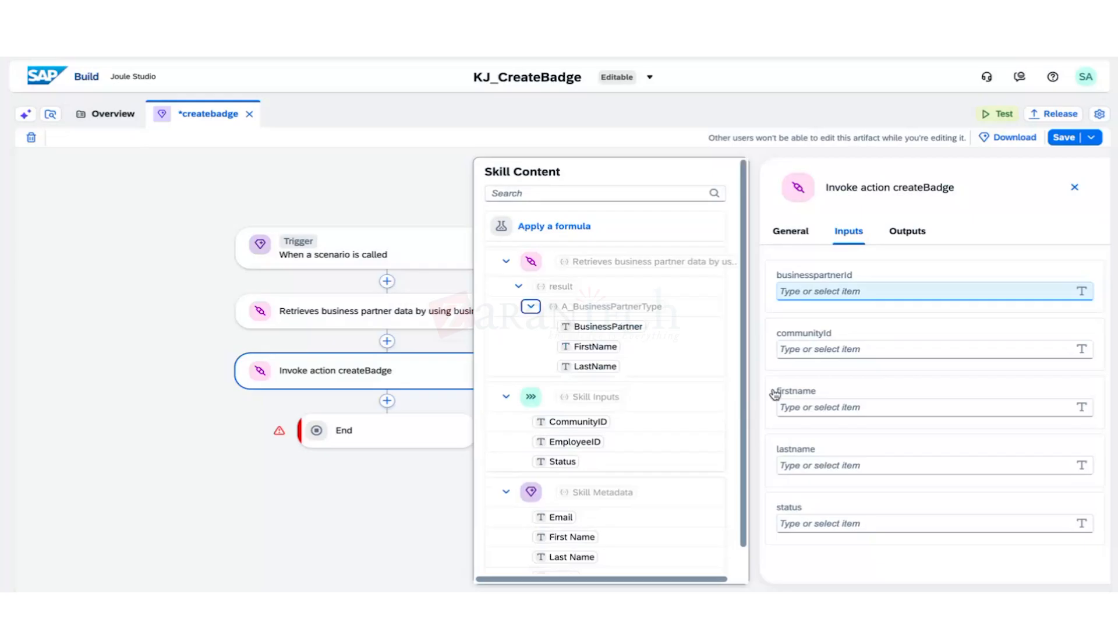
click(623, 327)
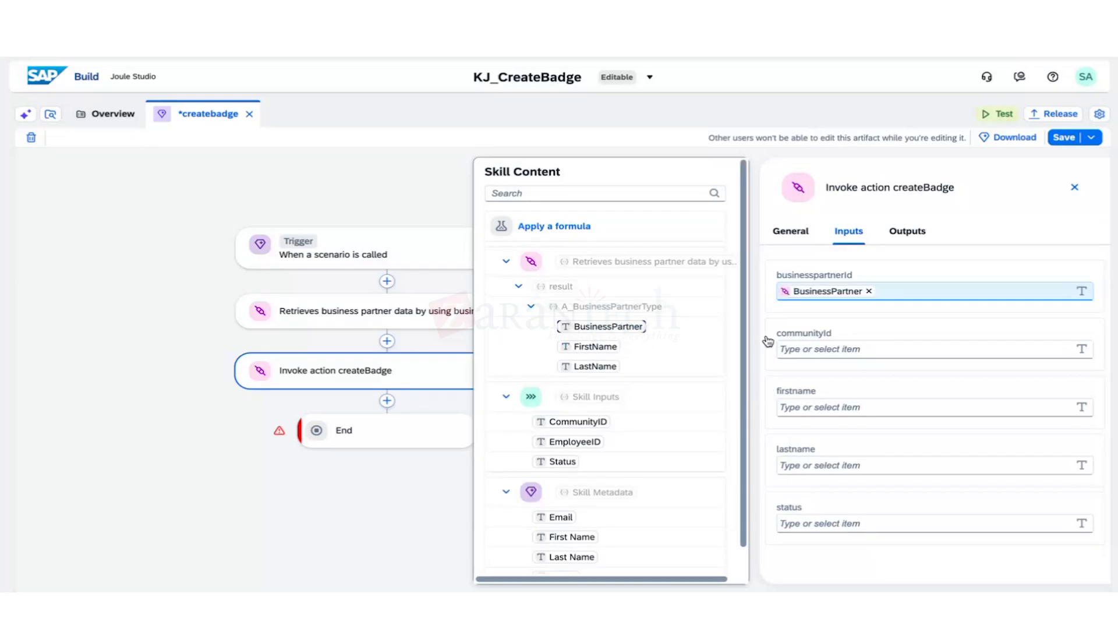
click(807, 348)
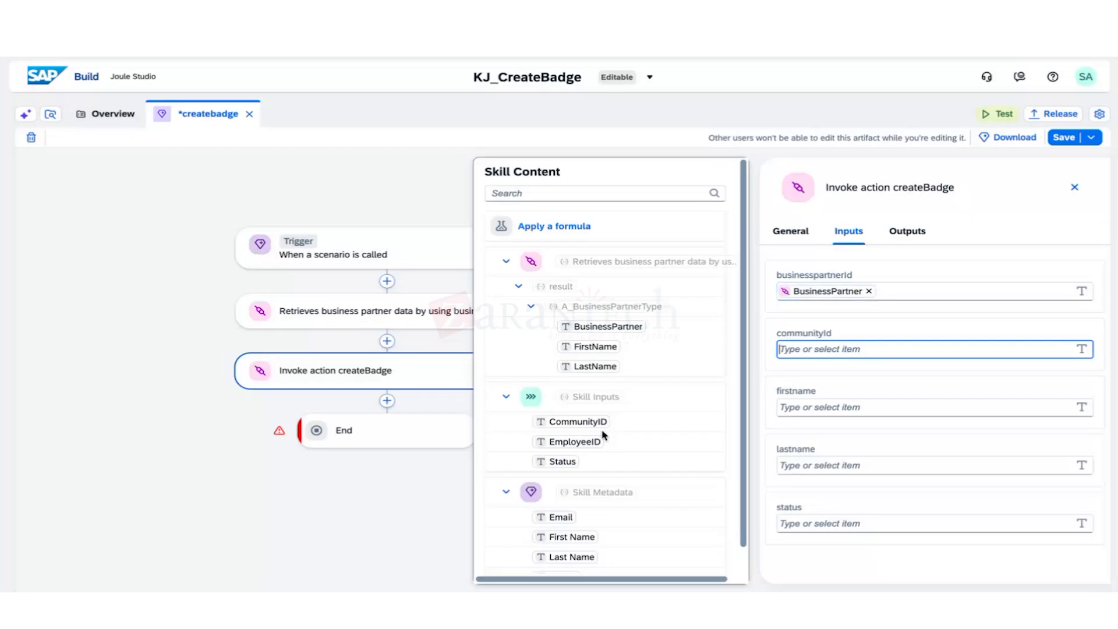
click(604, 423)
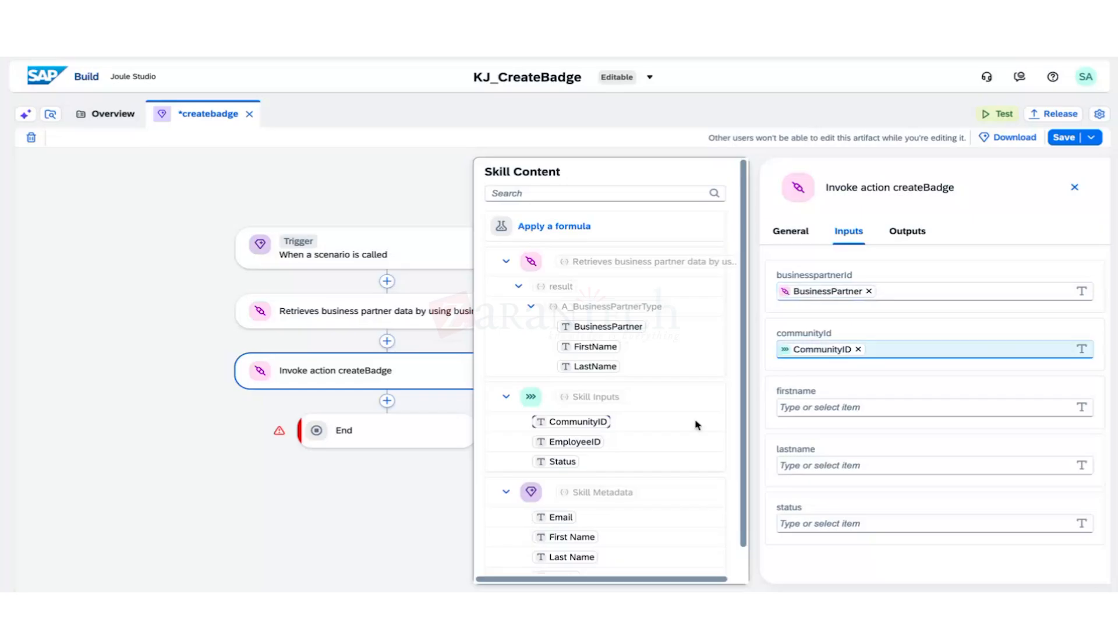
Map FirstName into firstname, LastName into lastname, and Status into status.
click(819, 411)
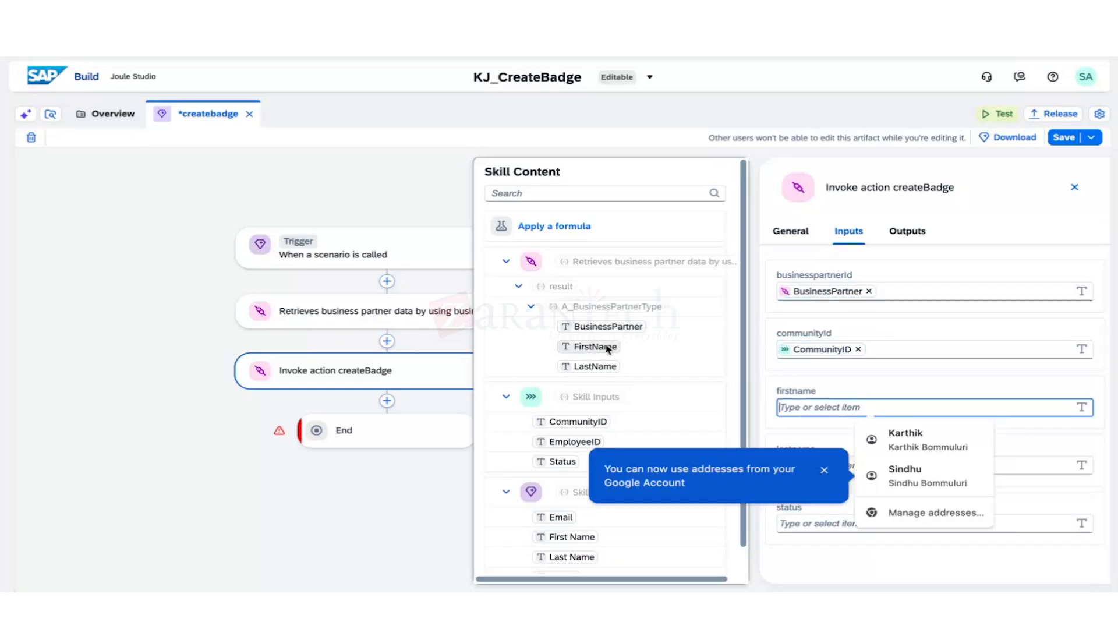
click(608, 348)
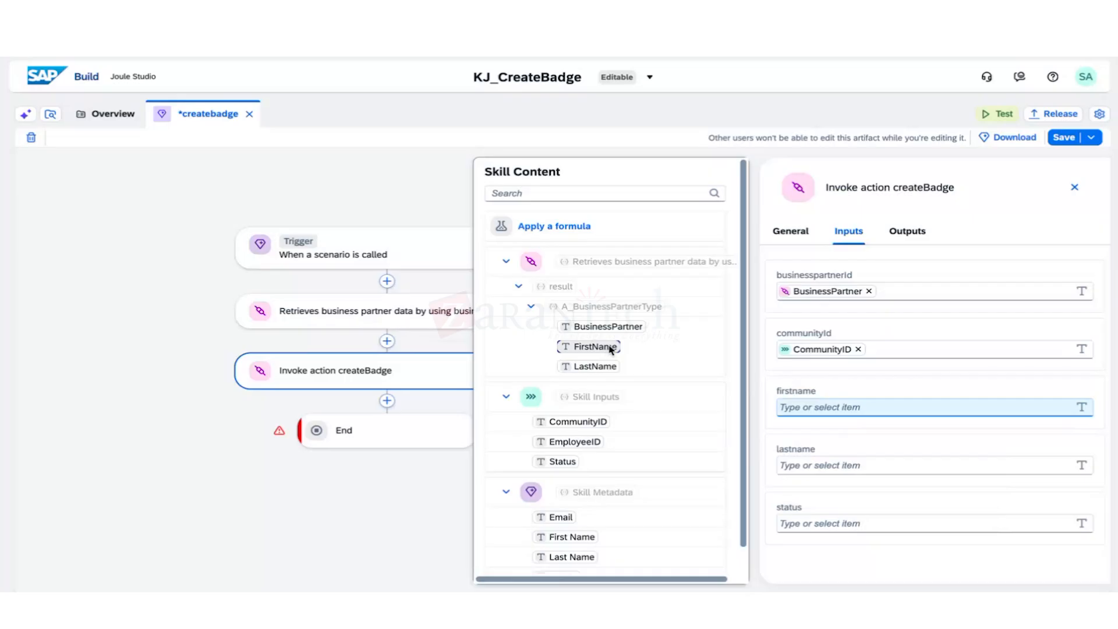
click(599, 348)
click(791, 464)
click(600, 367)
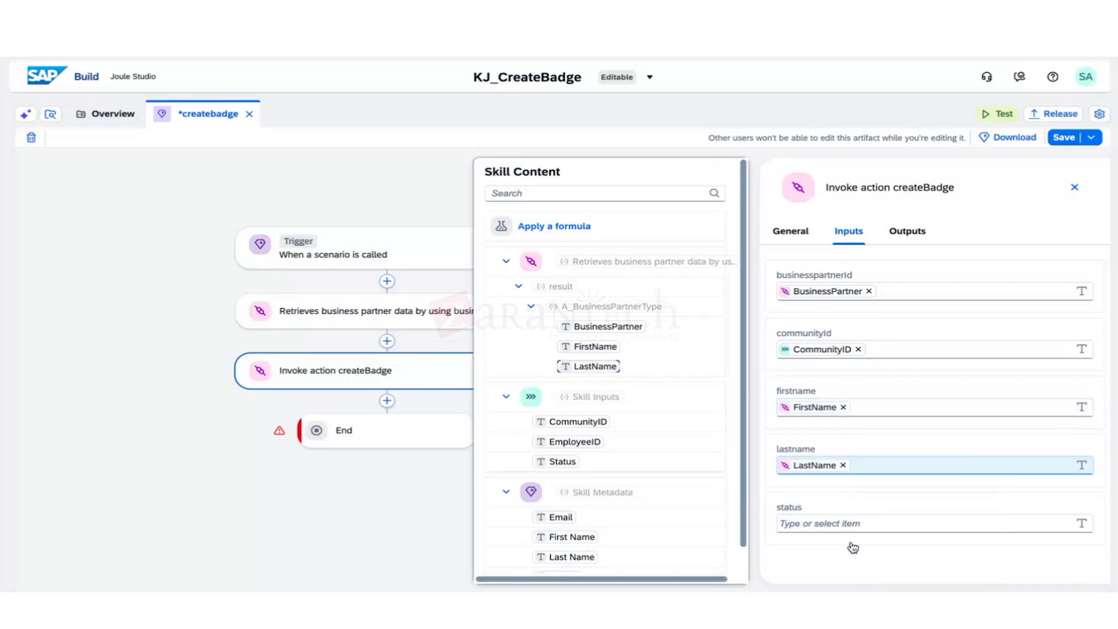
click(833, 528)
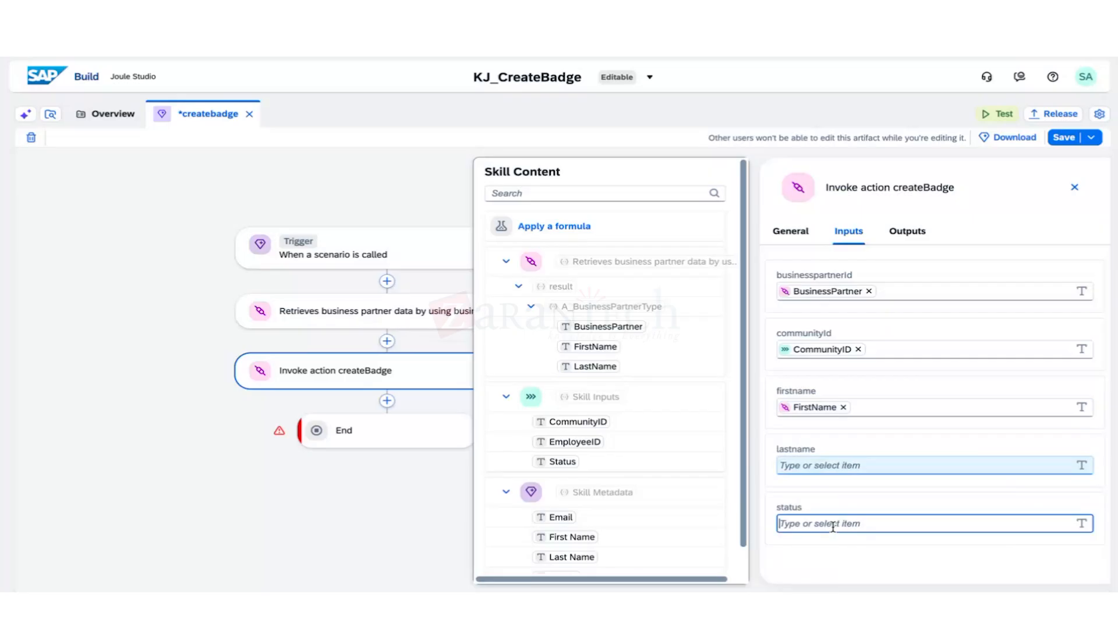
click(556, 461)
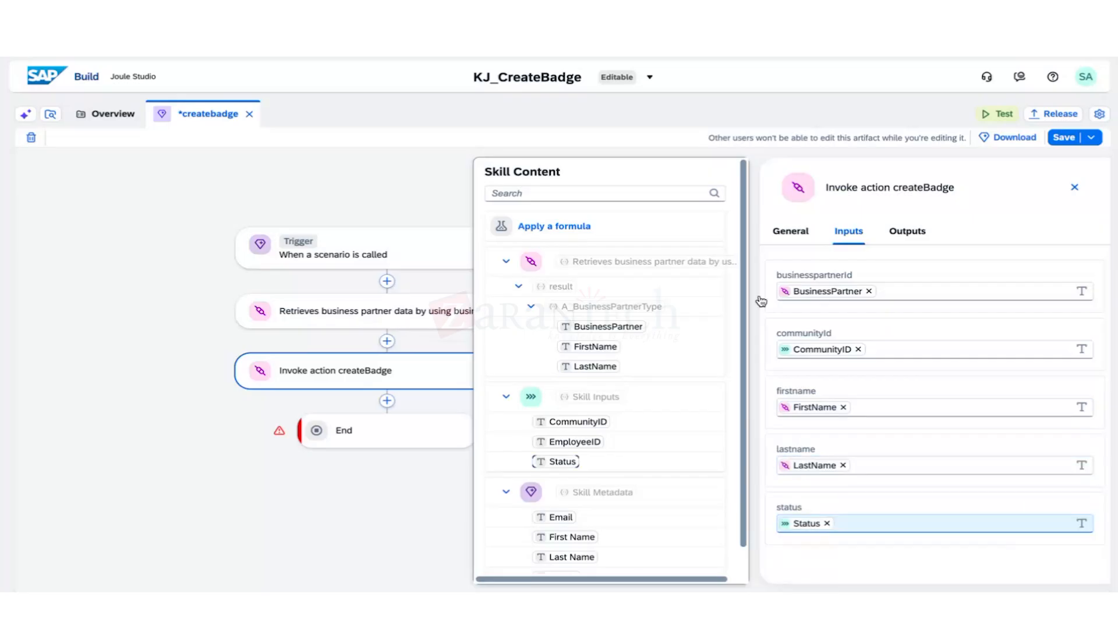
click(910, 232)
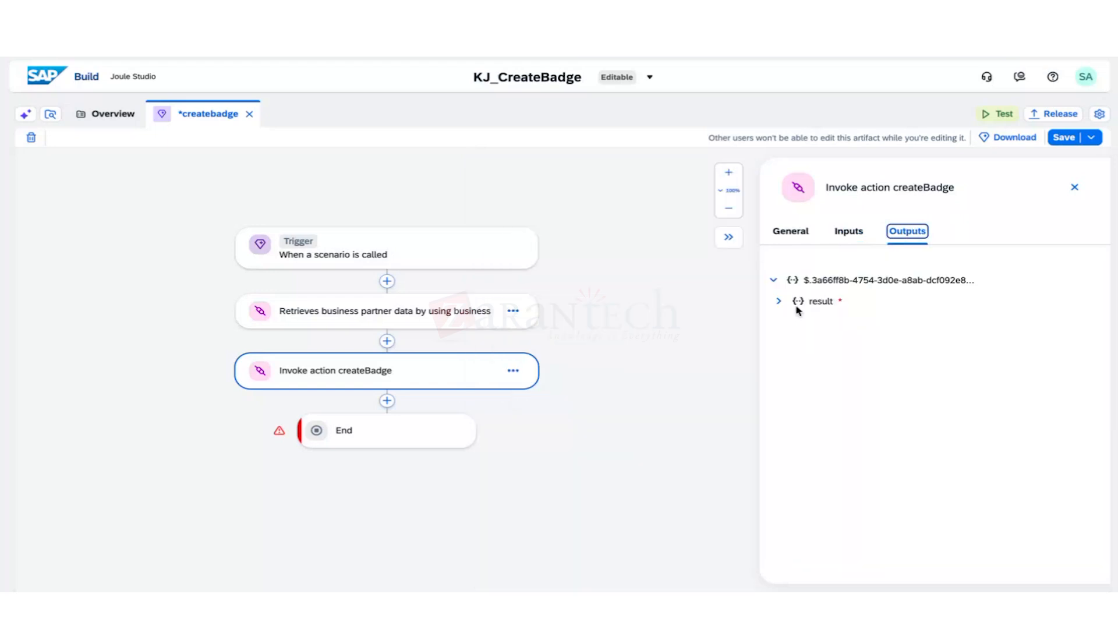
Expand the createBadge result output, save the skill, and close the step details.
click(778, 301)
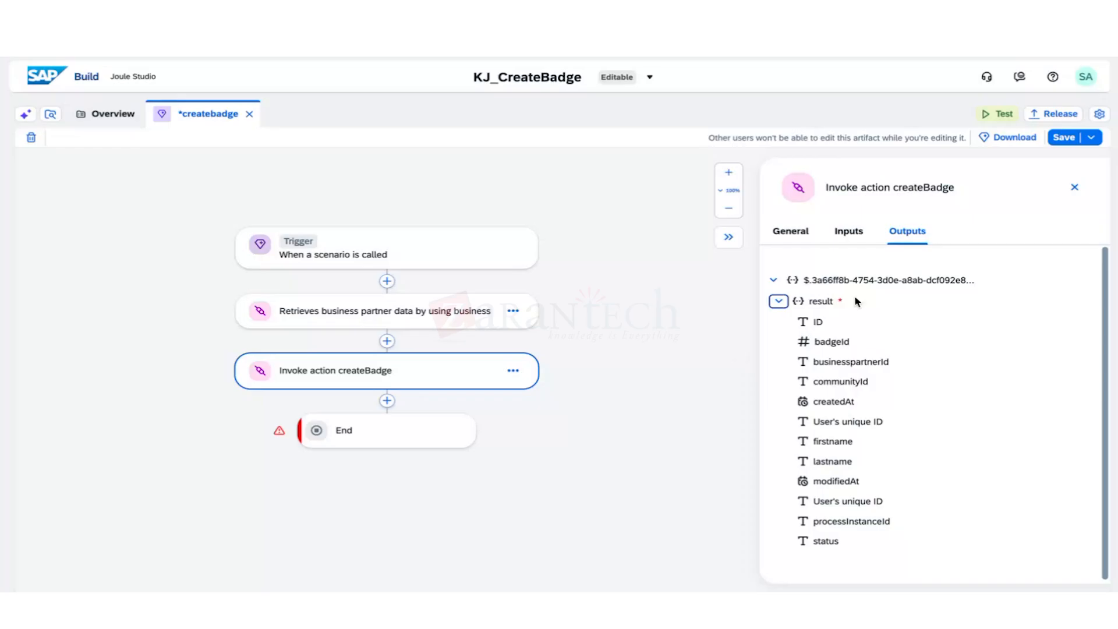
click(1059, 141)
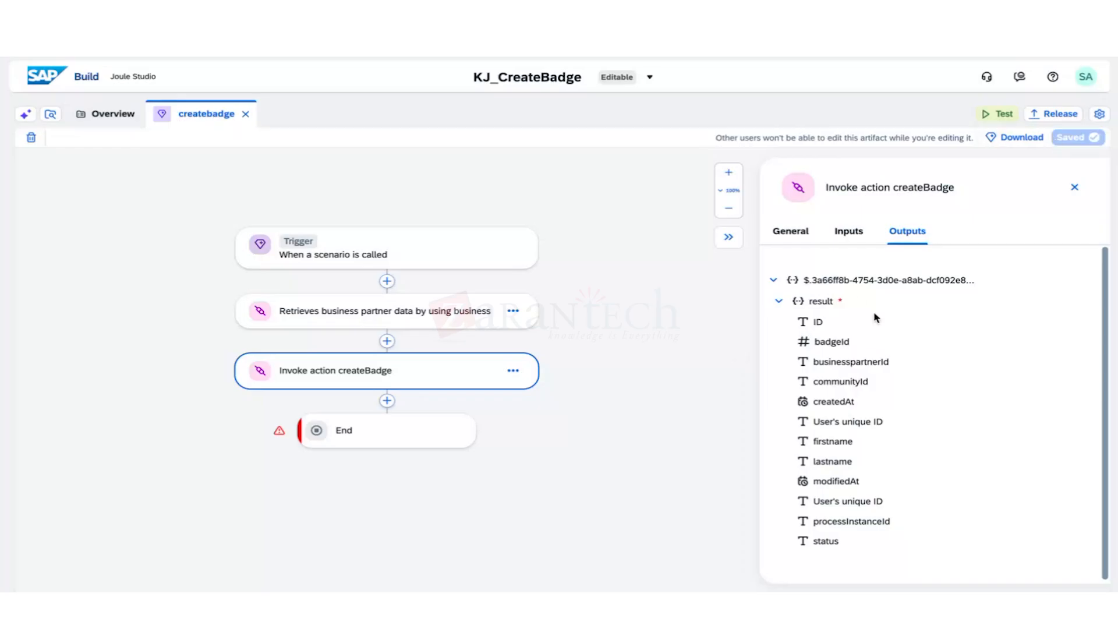
click(751, 340)
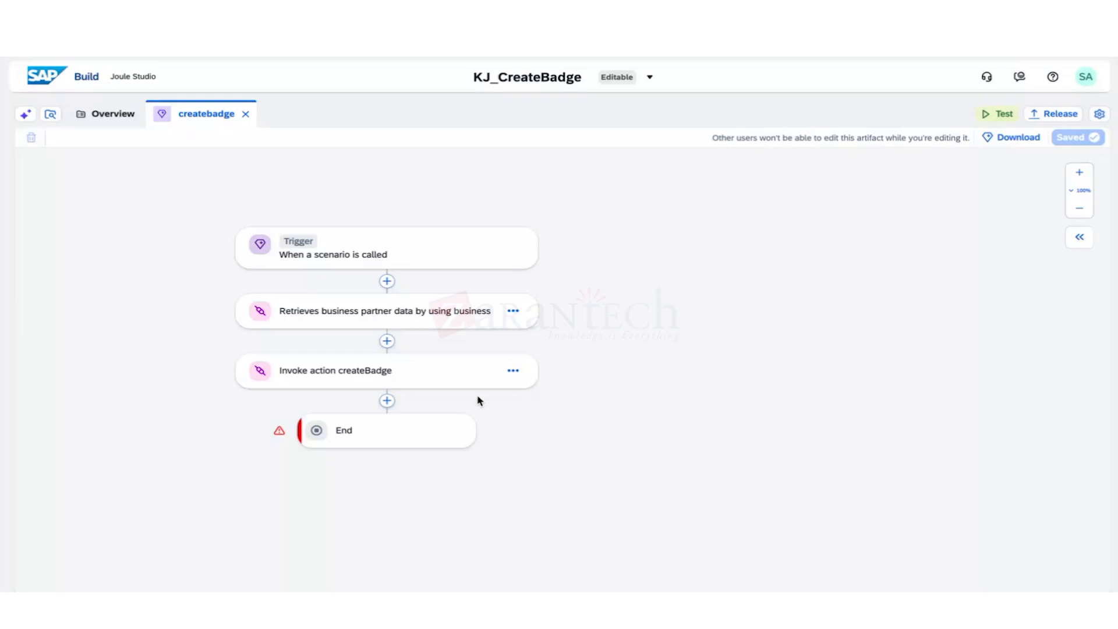